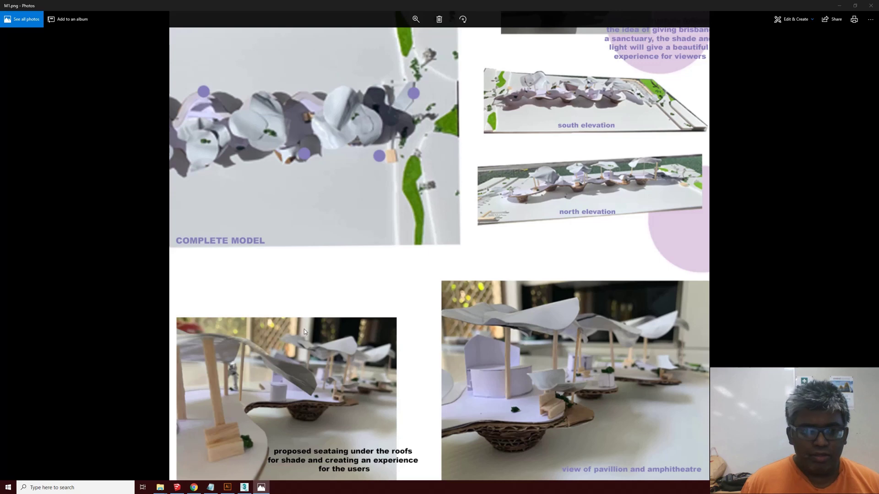
# Switch from the model photo to the blank artboard in Illustrator.
pyautogui.click(311, 329)
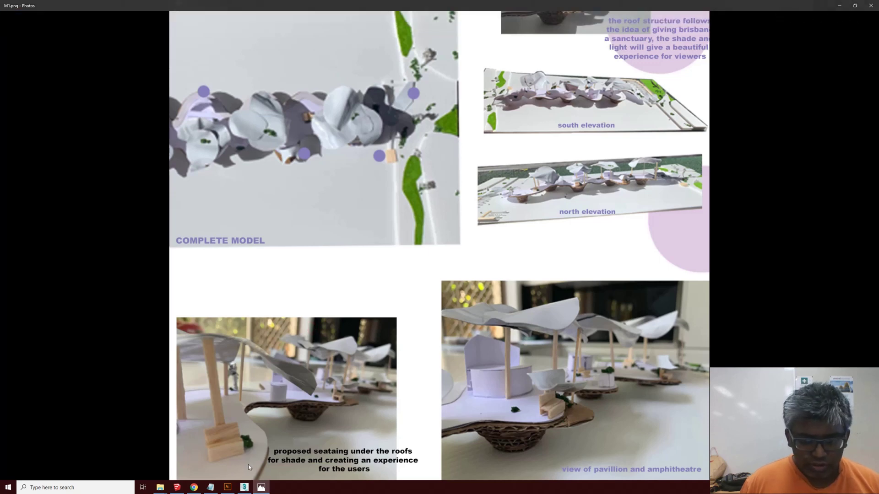
pyautogui.click(231, 489)
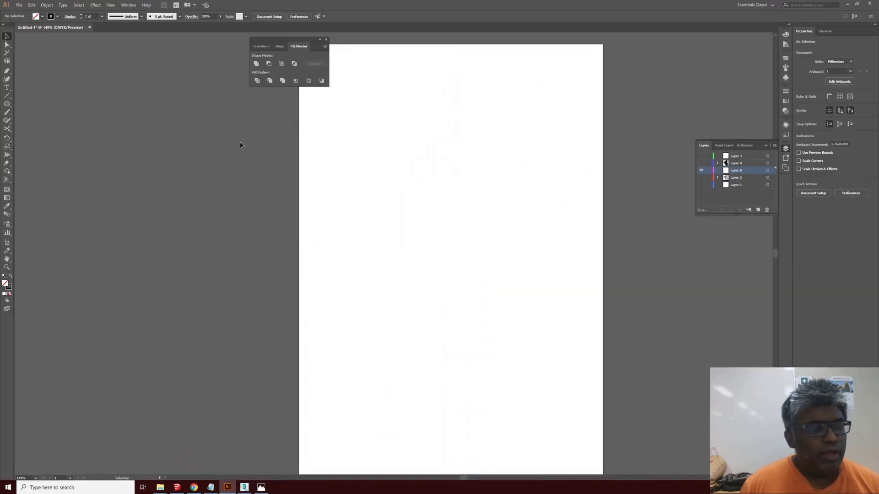
# Draw an open curved path with the Pen tool, bulging from the artboard's upper middle to its lower left.
pyautogui.click(8, 71)
pyautogui.click(420, 118)
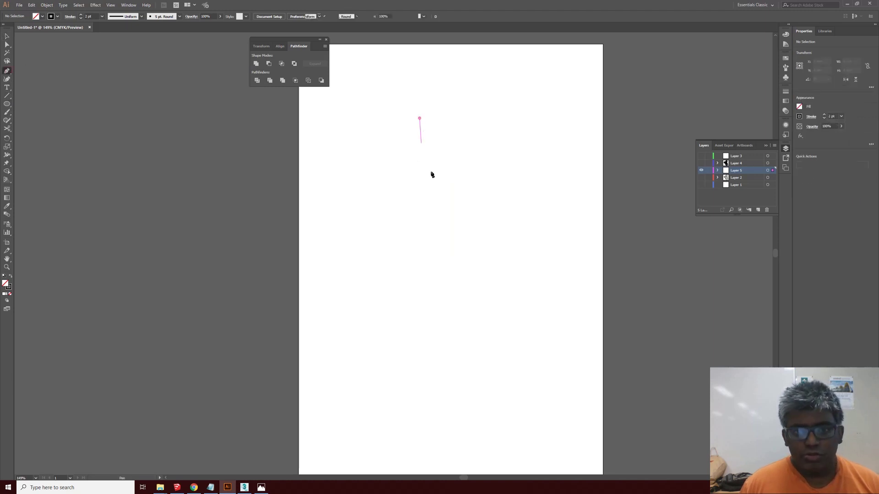
pyautogui.moveTo(477, 198); pyautogui.dragTo(511, 225)
pyautogui.moveTo(558, 271); pyautogui.dragTo(556, 304)
pyautogui.moveTo(502, 368); pyautogui.dragTo(471, 362)
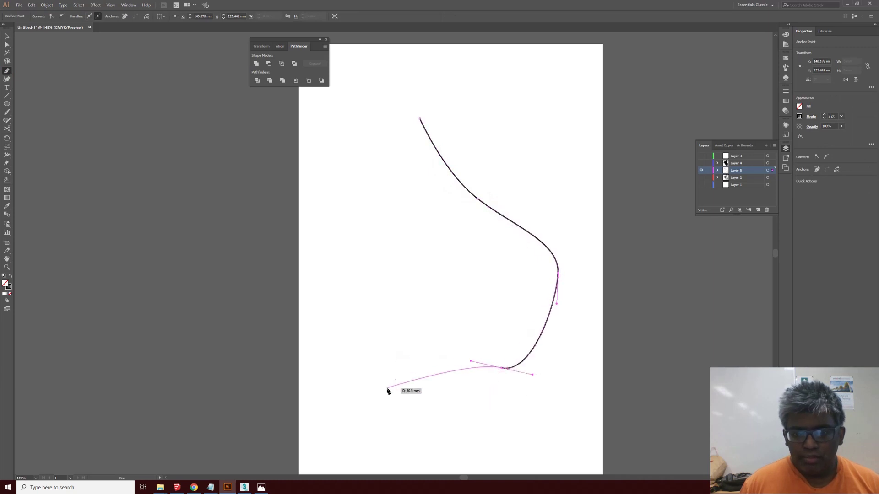
pyautogui.moveTo(387, 389); pyautogui.dragTo(382, 408)
pyautogui.click(346, 423)
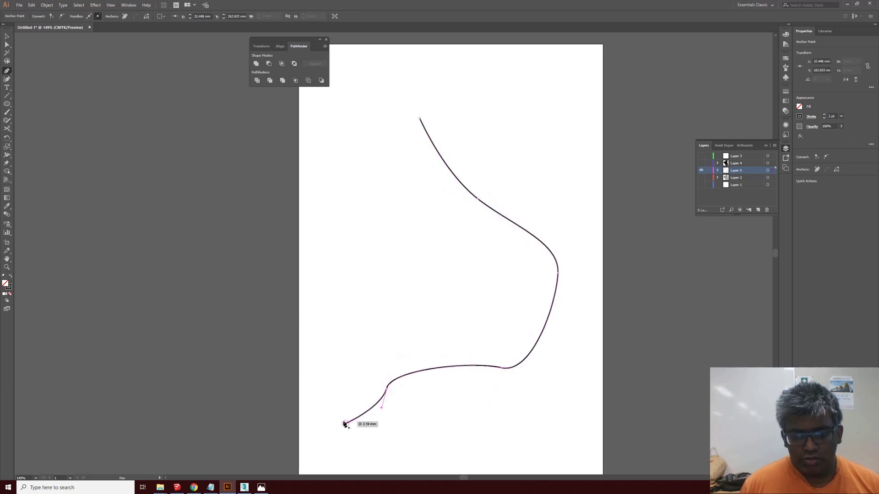
# Undo the pen-drawn curve and deselect its starting point.
pyautogui.hotkey('ctrl', 'z')
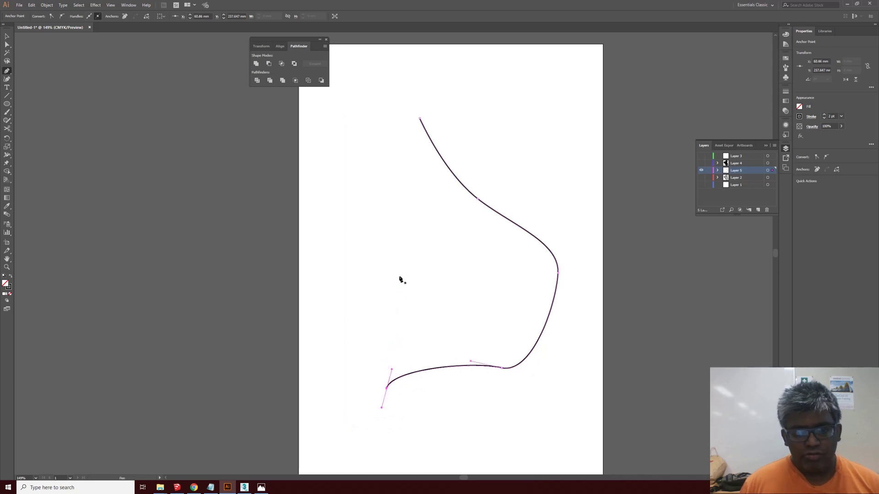
pyautogui.hotkey('ctrl', 'z')
pyautogui.hotkey('ctrl', 'z')
pyautogui.hotkey('ctrl', 'z')
pyautogui.hotkey('ctrl', 'z')
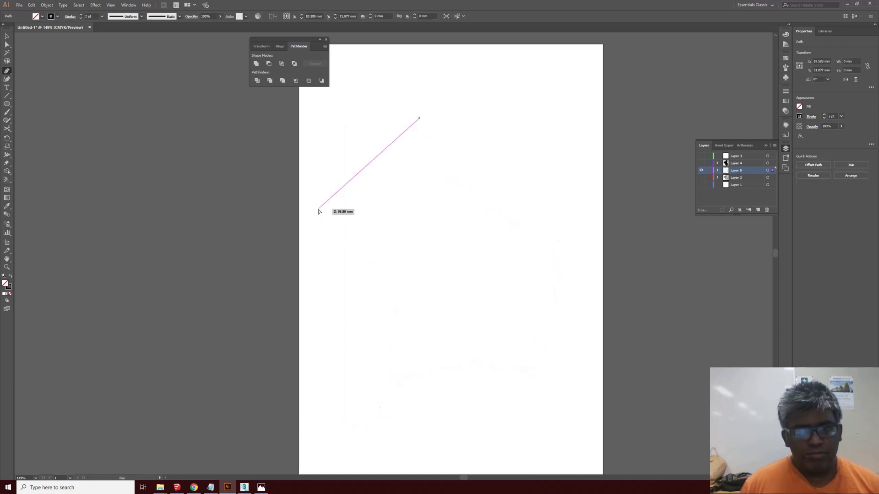
pyautogui.keyDown('ctrl'); pyautogui.click(68, 98); pyautogui.keyUp('ctrl')
# Draw a closed, narrow-waisted organic blob with the Curvature tool, about 147 by 209 mm across the artboard.
pyautogui.click(7, 71)
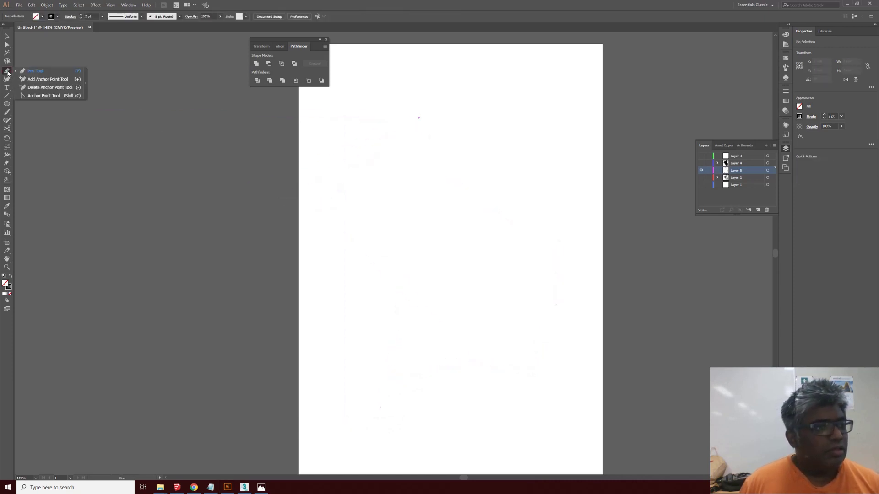
pyautogui.click(8, 80)
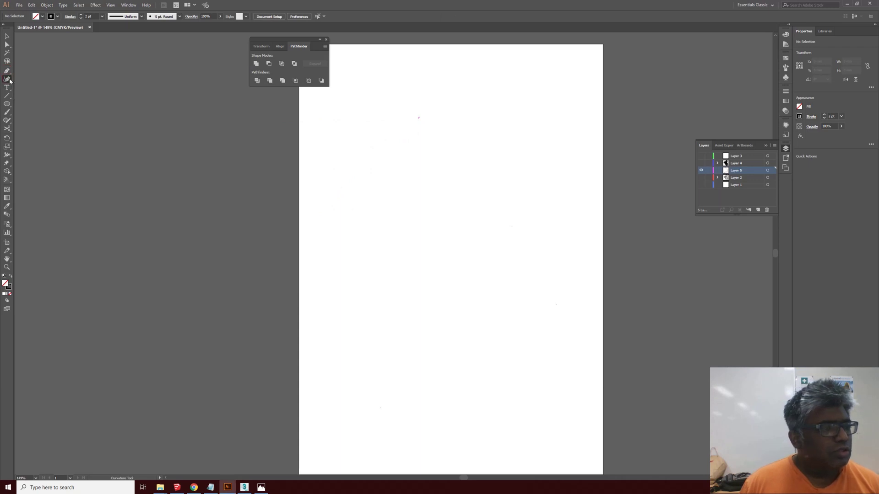
pyautogui.click(368, 113)
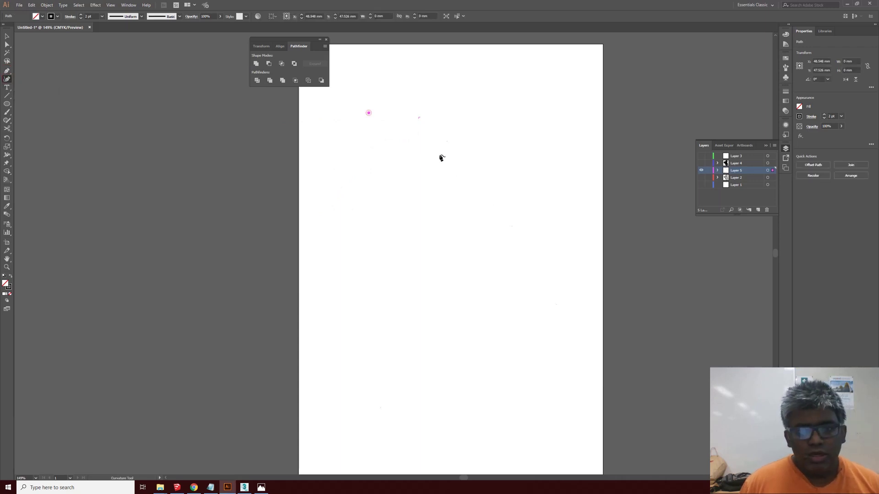
pyautogui.click(454, 126)
pyautogui.click(472, 199)
pyautogui.click(458, 237)
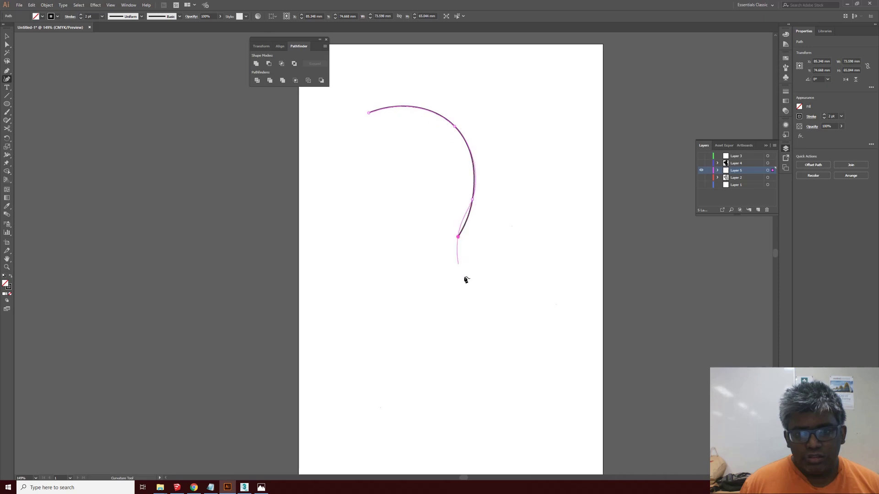
pyautogui.click(489, 296)
pyautogui.click(535, 350)
pyautogui.click(495, 399)
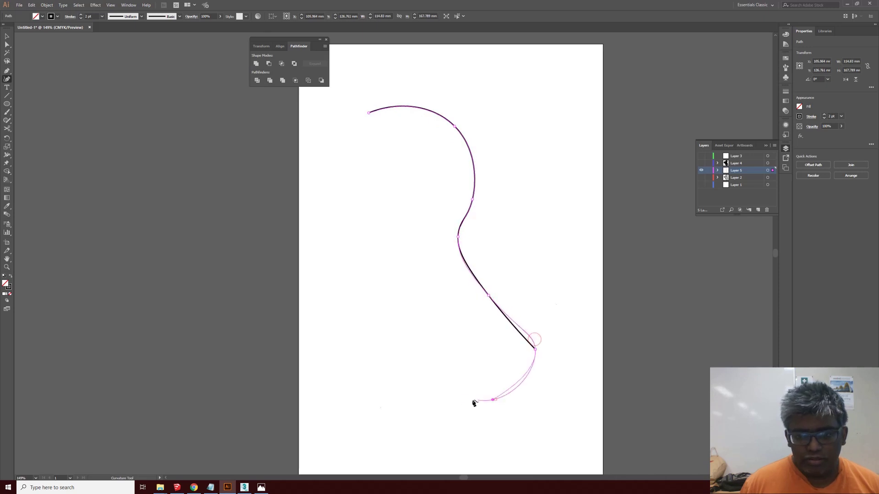
pyautogui.click(394, 380)
pyautogui.click(399, 307)
pyautogui.click(372, 240)
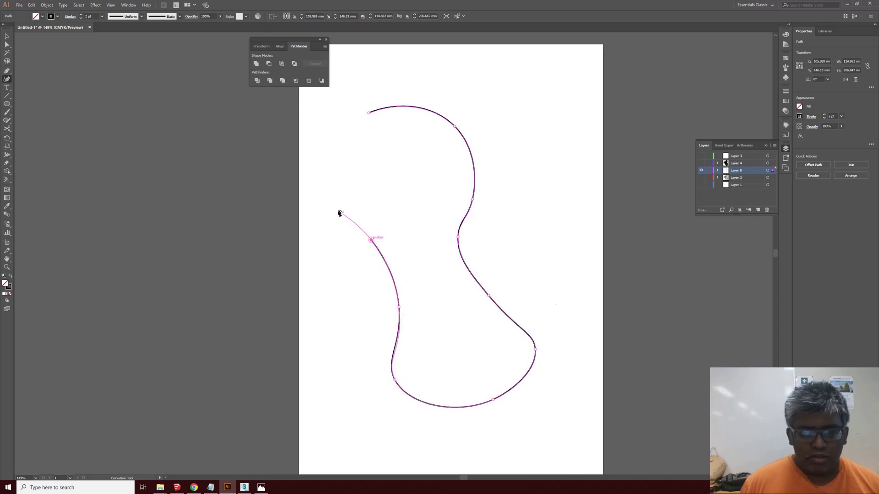
pyautogui.click(337, 209)
pyautogui.click(326, 145)
pyautogui.click(348, 128)
pyautogui.click(369, 113)
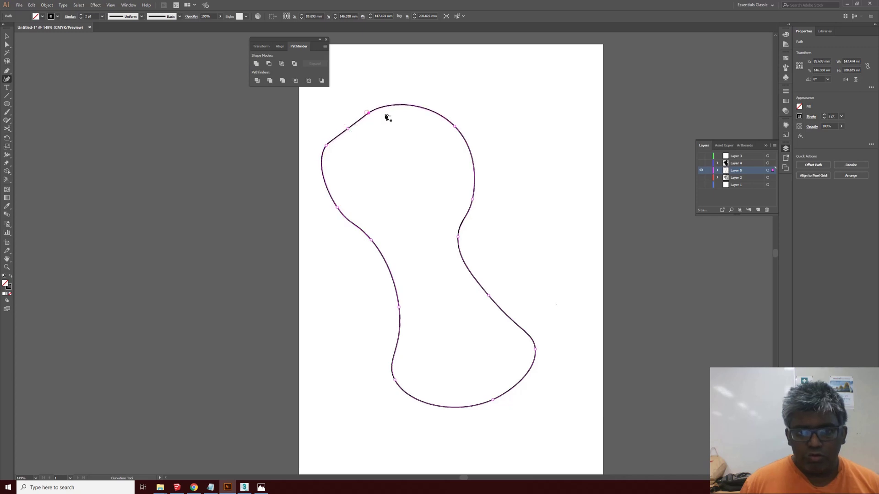
# Delete the closed organic blob from the artboard.
pyautogui.click(3, 35)
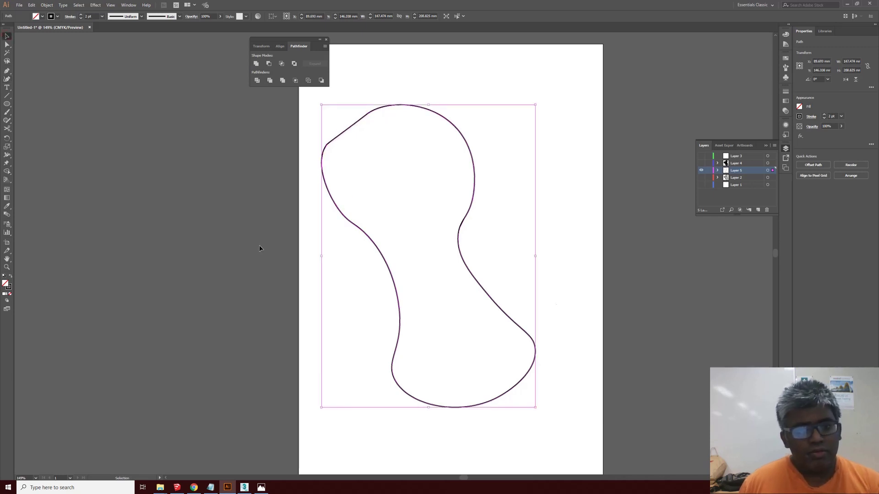
pyautogui.press('Delete')
# Draw four circles about 80, 64, 68 and 51 mm in diameter, clustered around the middle of the artboard.
pyautogui.click(6, 104)
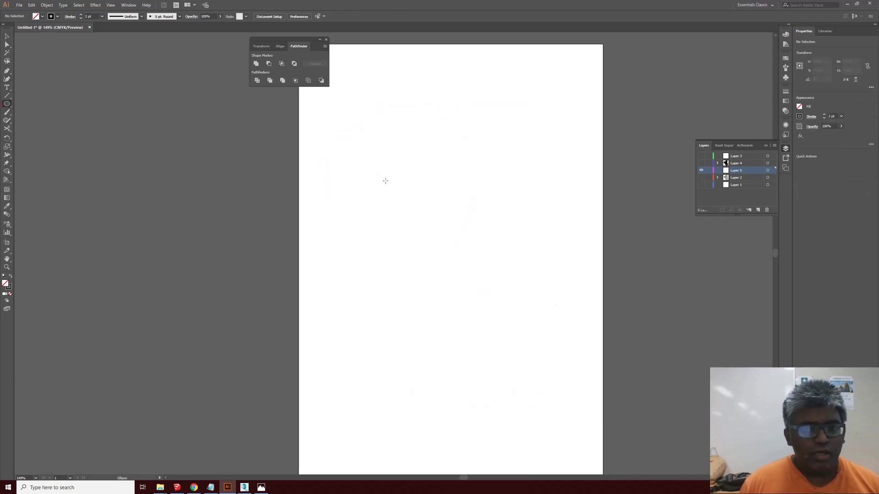
pyautogui.moveTo(358, 186)
pyautogui.mouseDown()
pyautogui.moveTo(470, 275)
pyautogui.moveTo(473, 301)
pyautogui.mouseUp()
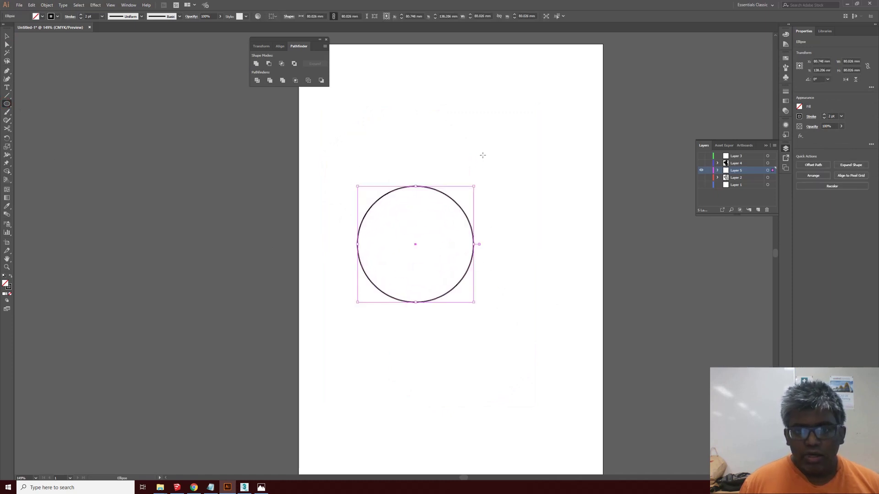
pyautogui.moveTo(484, 156); pyautogui.dragTo(573, 214)
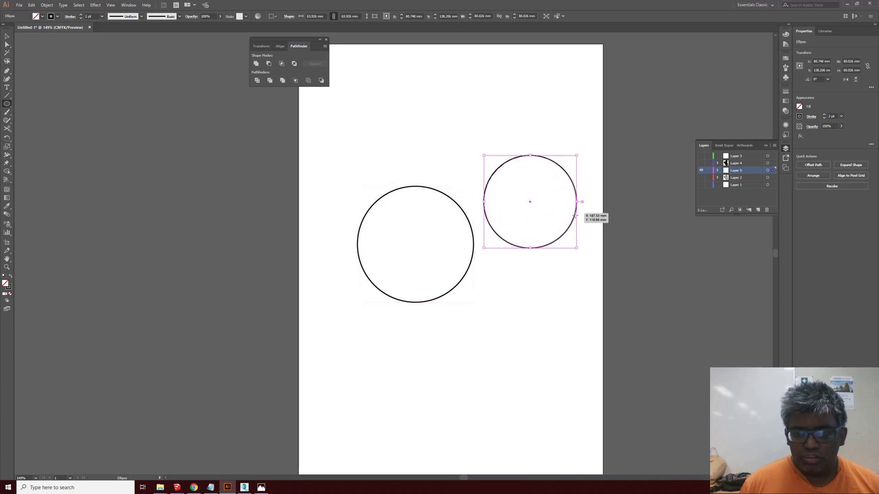
pyautogui.moveTo(482, 296)
pyautogui.mouseDown()
pyautogui.moveTo(567, 382)
pyautogui.moveTo(552, 379)
pyautogui.mouseUp()
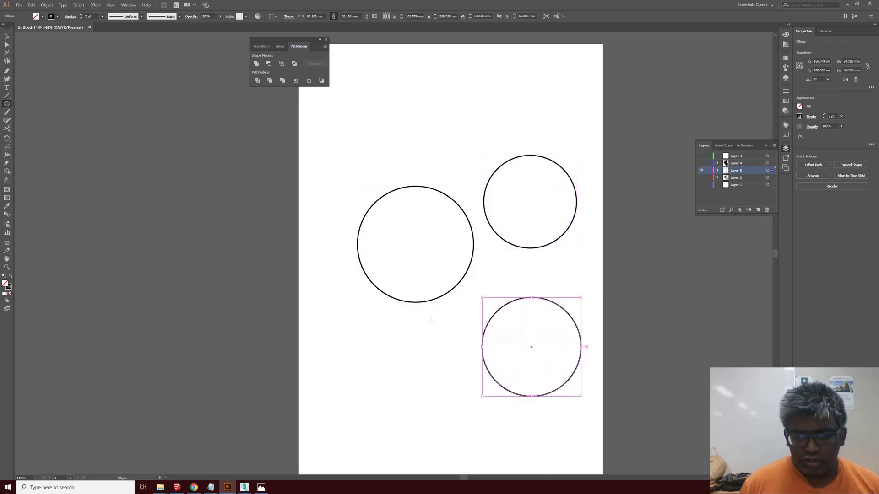
pyautogui.keyDown('shift'); pyautogui.moveTo(425, 308); pyautogui.dragTo(499, 381); pyautogui.keyUp('shift')
# Move the smallest circle up against the largest one, raise the lower-right circle beside them, and clear the selection.
pyautogui.click(6, 36)
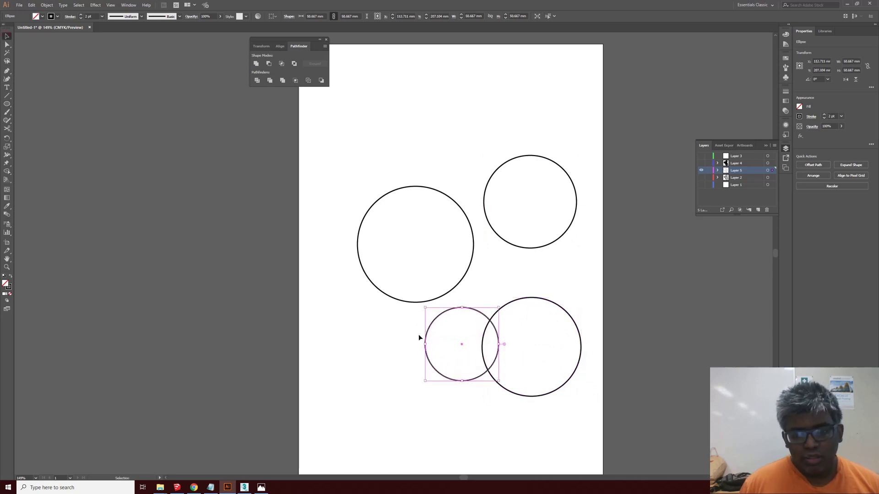
pyautogui.moveTo(425, 348); pyautogui.dragTo(414, 340)
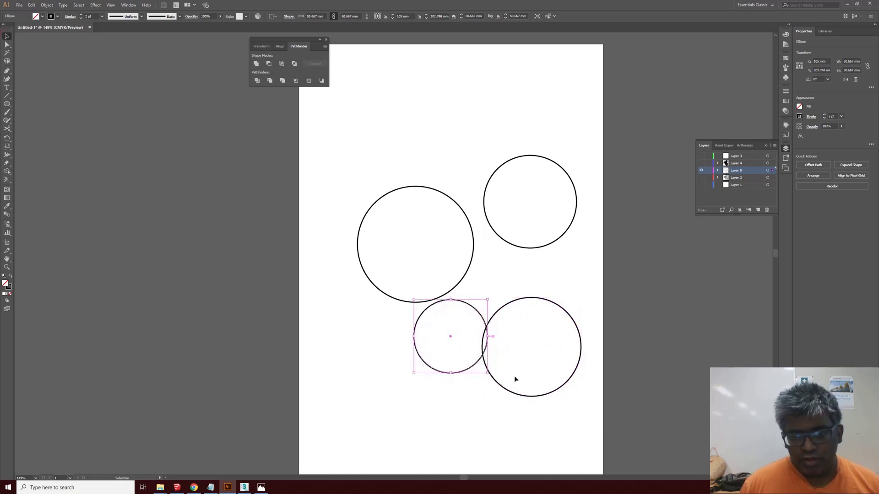
pyautogui.moveTo(530, 297); pyautogui.dragTo(529, 262)
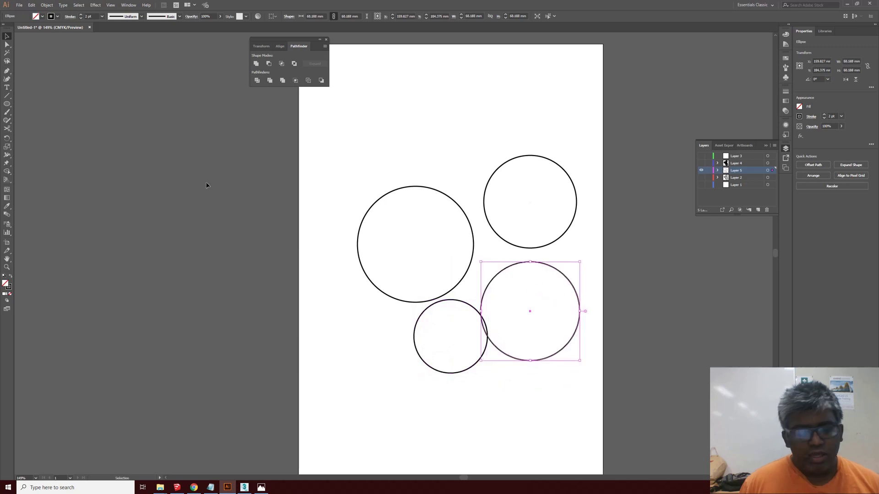
pyautogui.click(347, 135)
# Look up the Metaball scripts on the Scripts for Adobe Illustrator web page, and return to the drawing.
pyautogui.hotkey('alt', 'Tab')
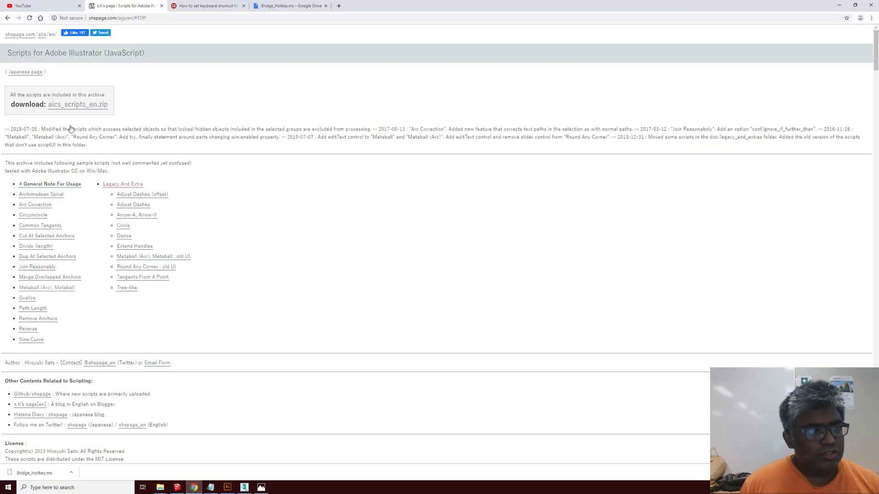
pyautogui.click(134, 257)
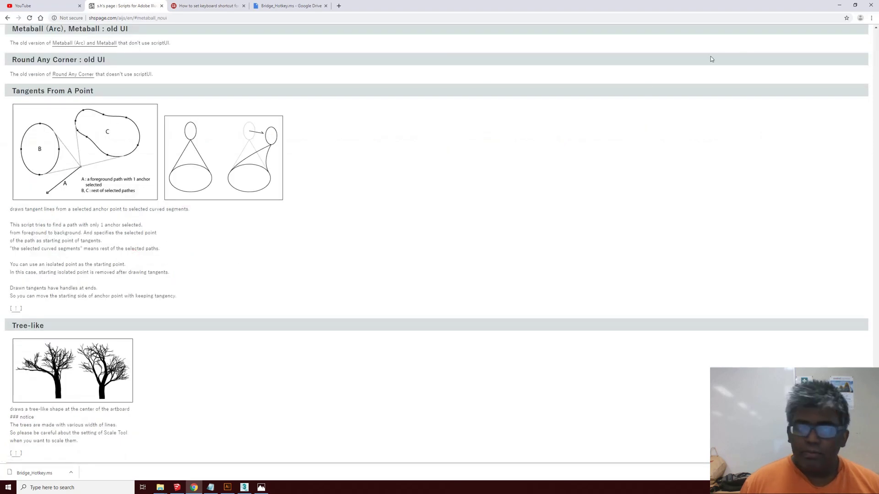
pyautogui.click(839, 5)
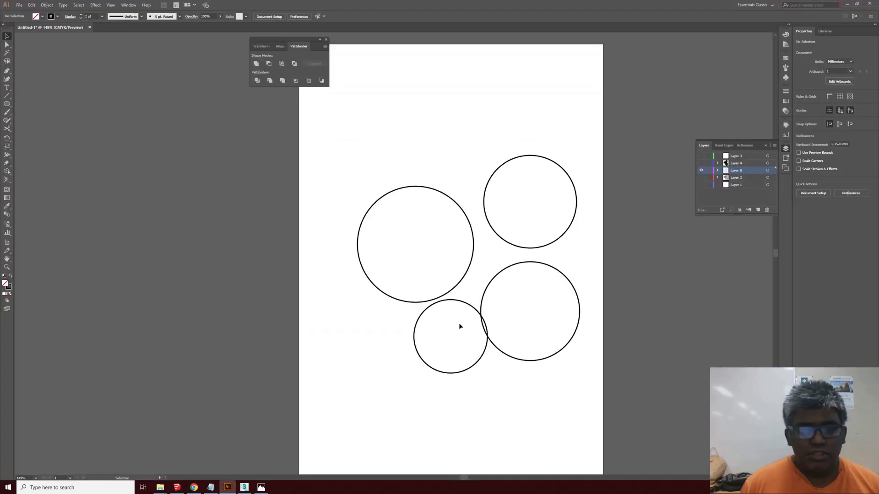
# Select all four circles and run the script Metaball (Arc).jsx from the Illustrator Actions folder in Library.
pyautogui.moveTo(559, 390); pyautogui.dragTo(355, 169)
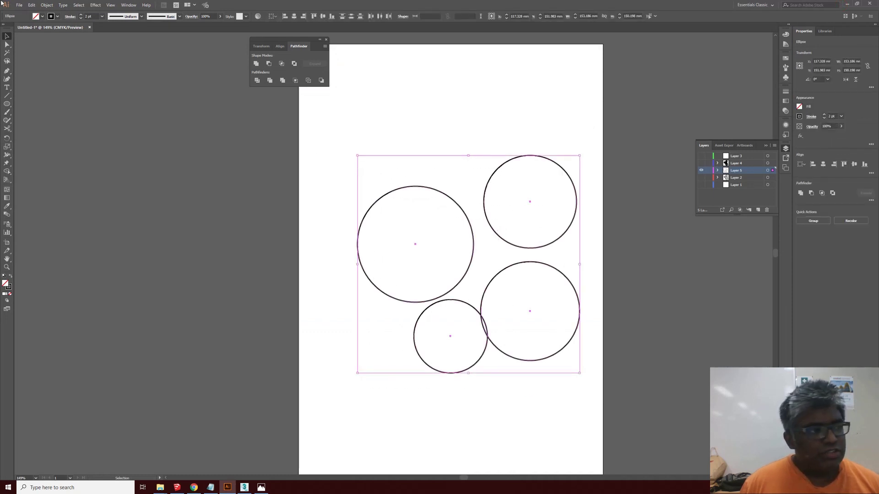
pyautogui.click(20, 6)
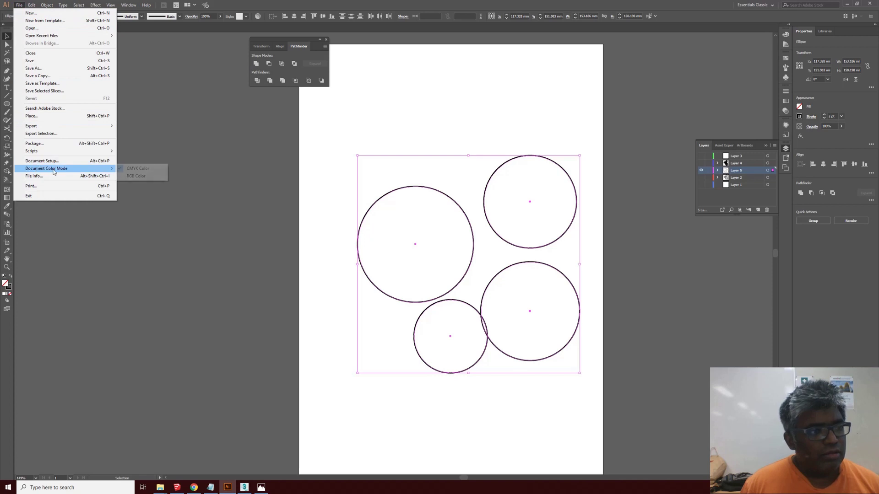
pyautogui.moveTo(50, 151)
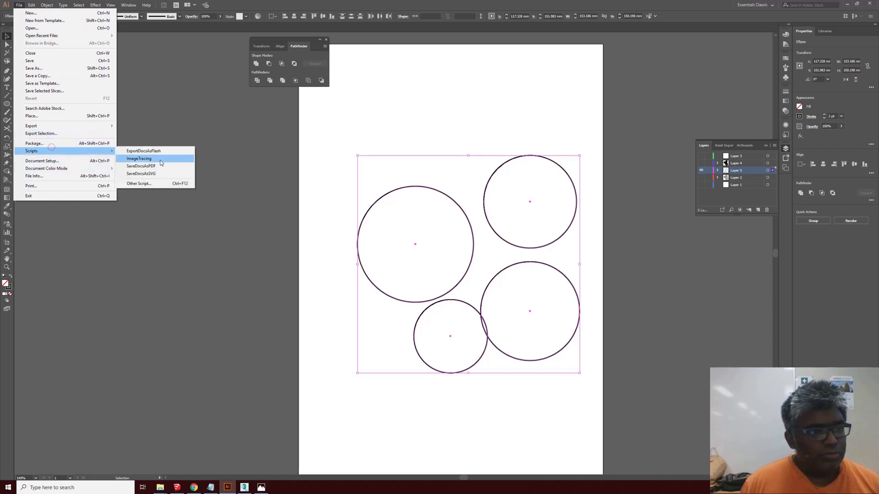
pyautogui.click(144, 183)
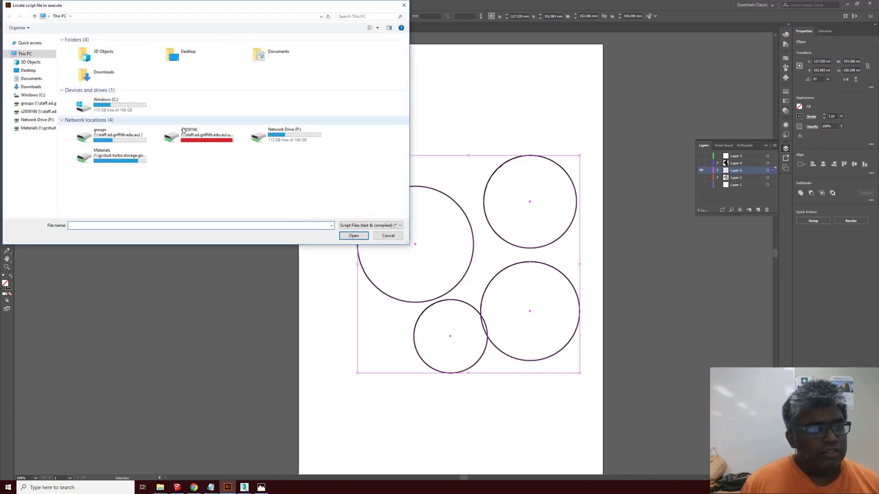
pyautogui.doubleClick(181, 142)
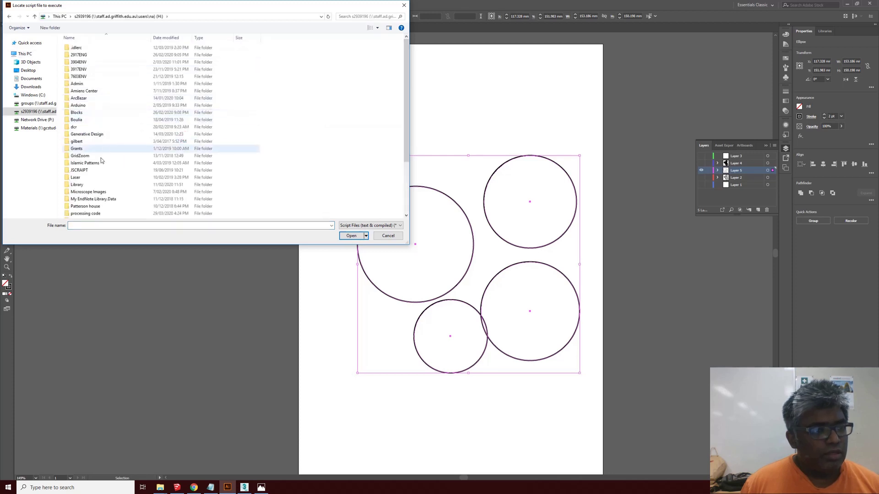
pyautogui.doubleClick(85, 185)
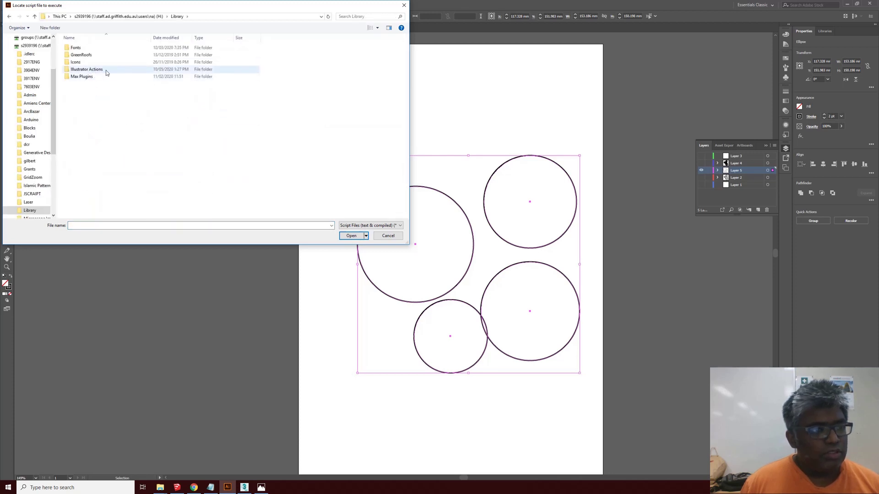
pyautogui.doubleClick(87, 70)
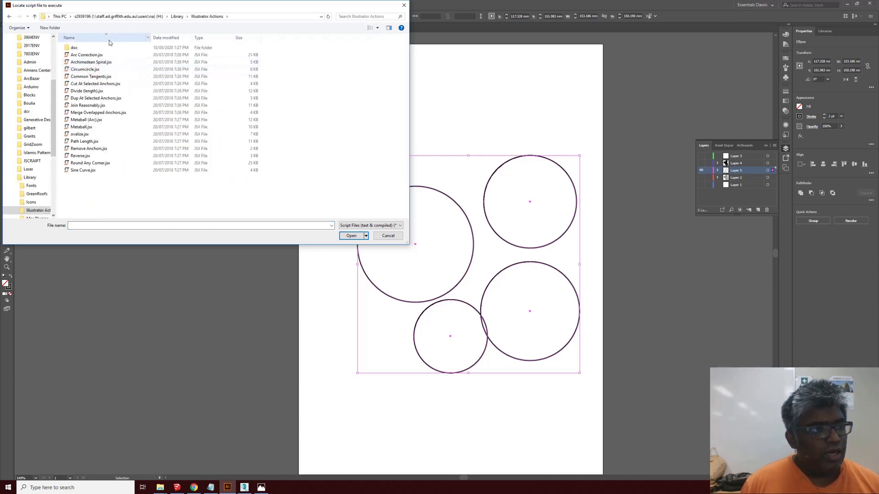
pyautogui.doubleClick(106, 120)
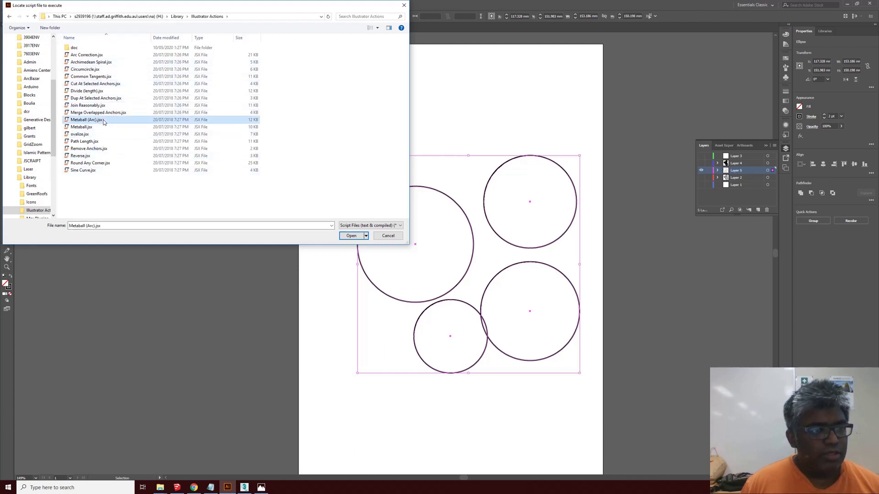
# Preview and apply the Metaball (Arc) connections between the circles with a center angle of 90.
pyautogui.moveTo(434, 208); pyautogui.dragTo(178, 142)
pyautogui.click(175, 187)
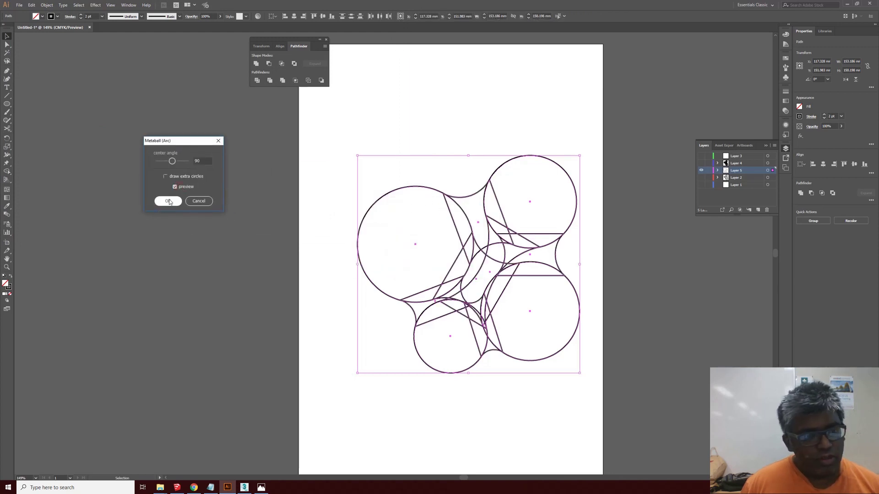
pyautogui.click(169, 202)
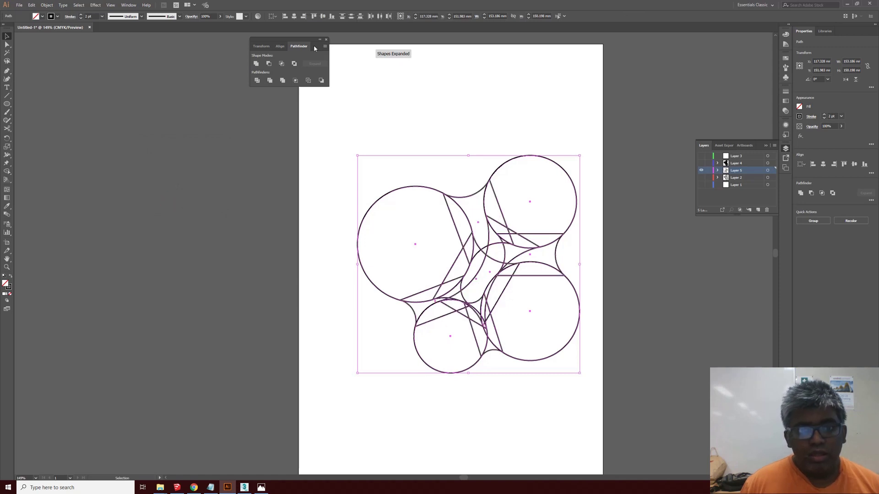
# Unite the circles and their connecting shapes into one outline with Pathfinder, and release the compound path.
pyautogui.click(256, 64)
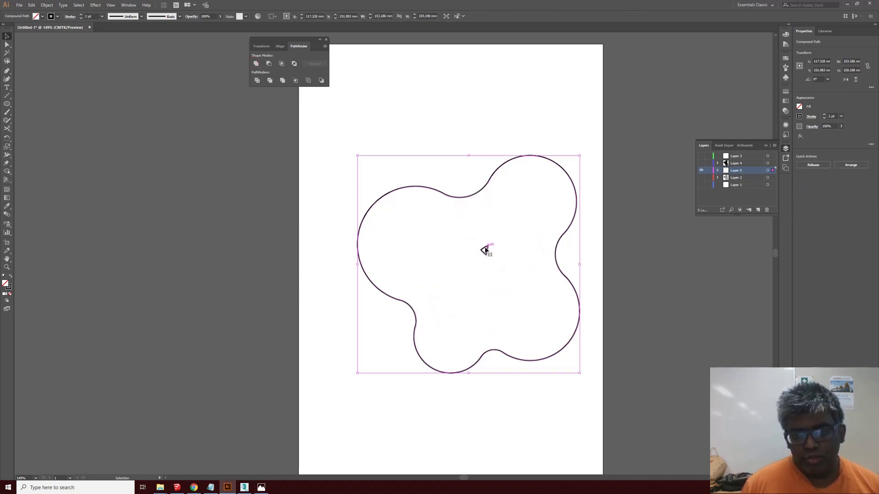
pyautogui.click(46, 6)
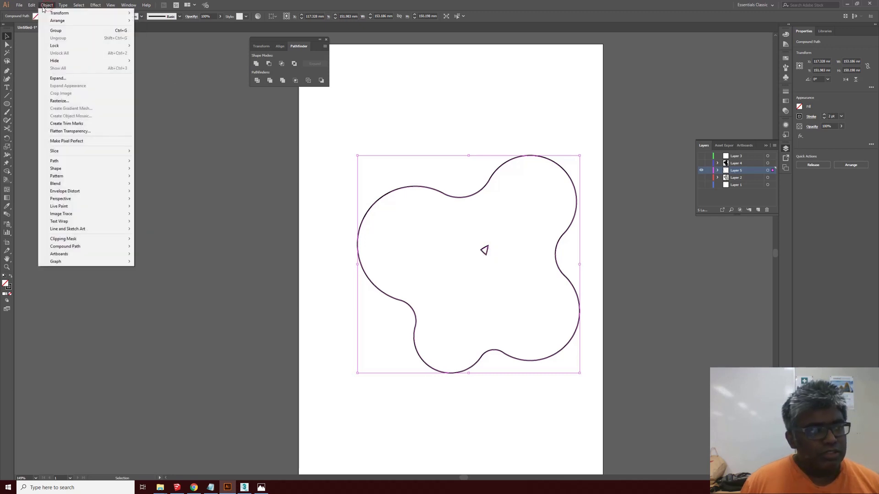
pyautogui.moveTo(71, 247)
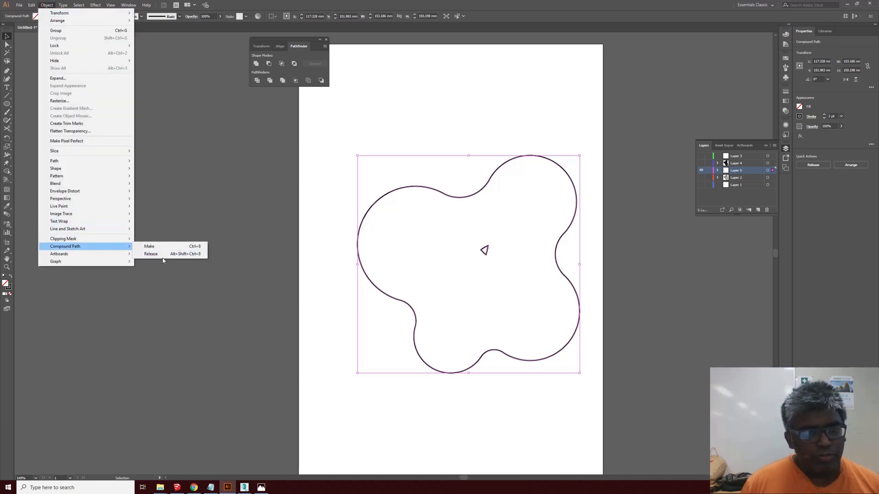
pyautogui.click(148, 257)
pyautogui.click(392, 387)
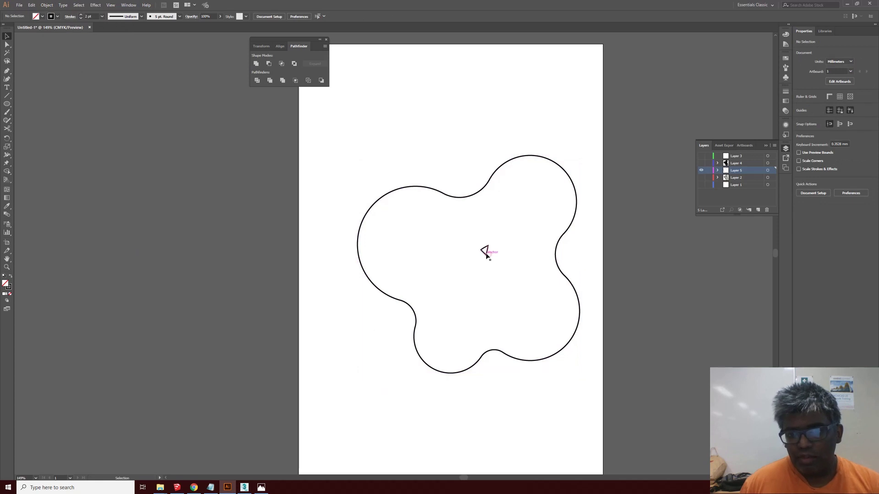
# Delete the small leftover triangle inside the outline, and move the blob to about X 105 mm, Y 147 mm on the artboard.
pyautogui.click(486, 253)
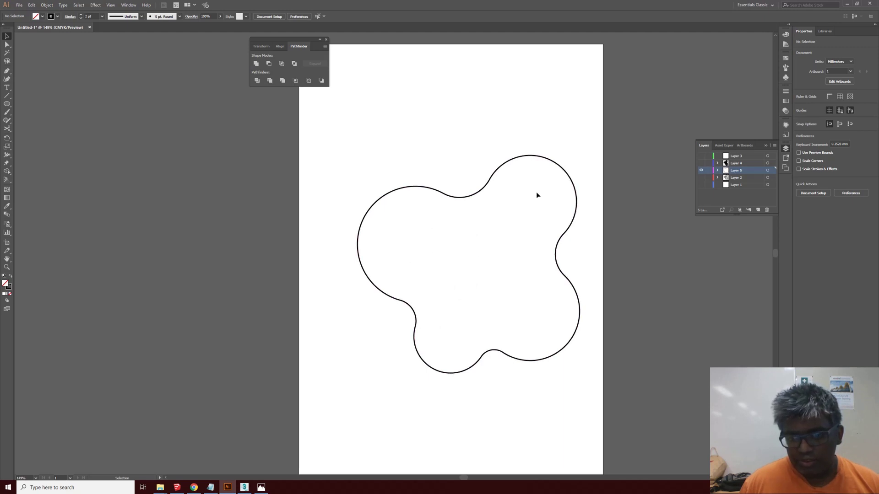
pyautogui.click(501, 352)
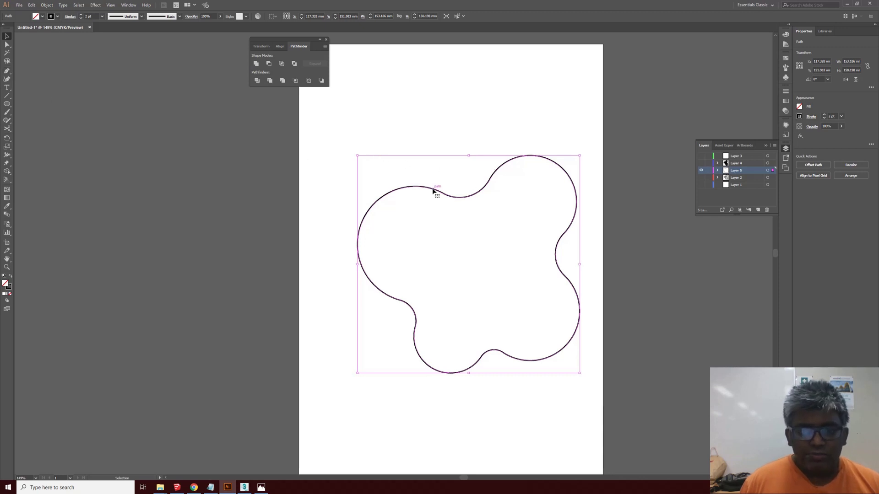
pyautogui.moveTo(433, 190); pyautogui.dragTo(404, 179)
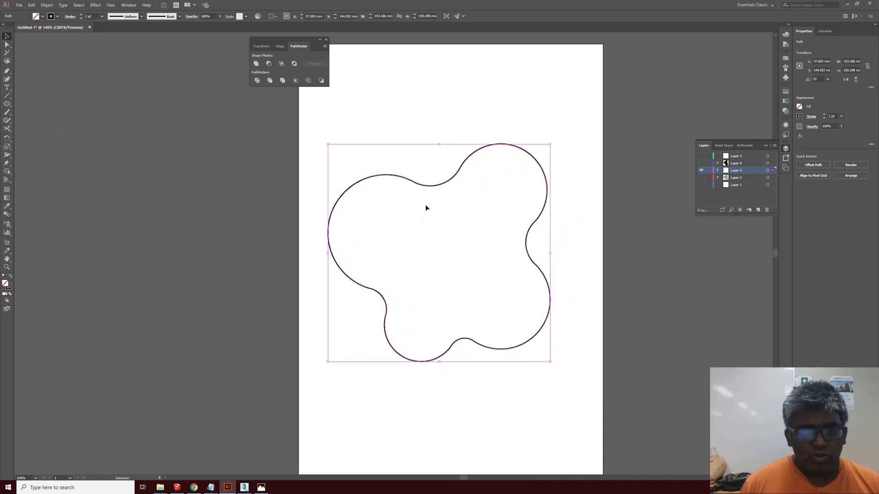
pyautogui.click(639, 299)
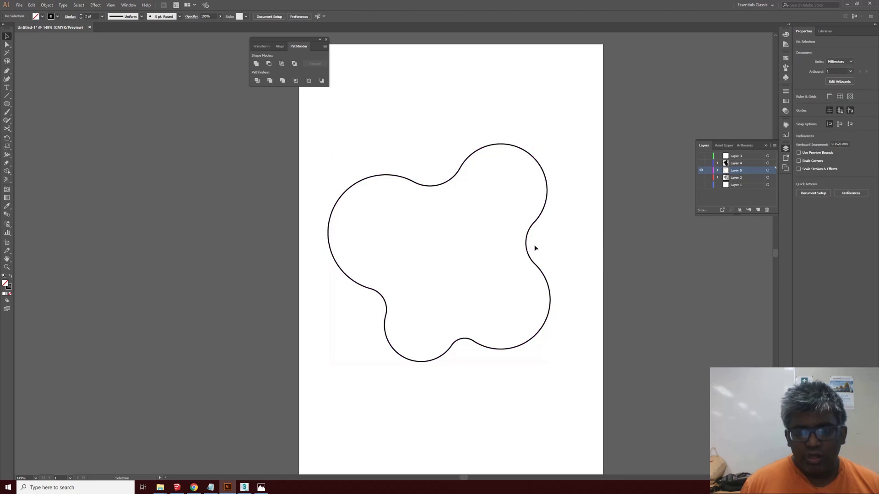
pyautogui.moveTo(527, 246); pyautogui.dragTo(539, 250)
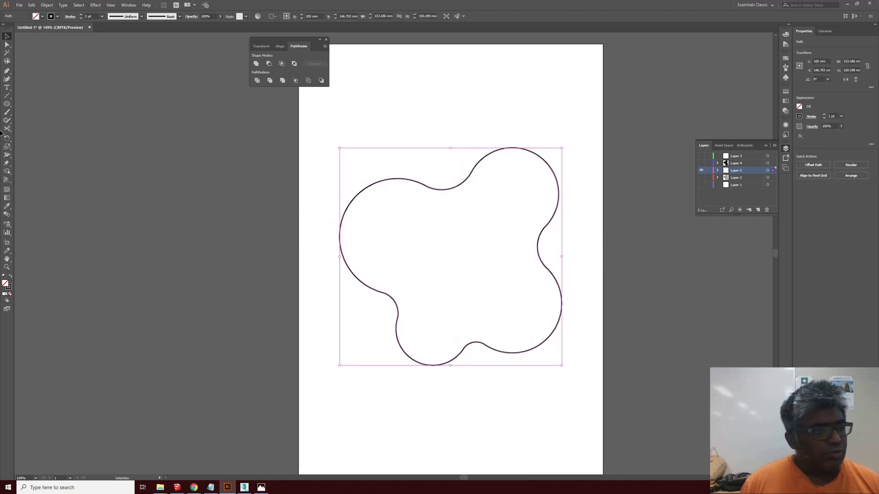
# Draw a circle about 33 mm in diameter near the middle of the blob with the Ellipse tool.
pyautogui.click(7, 105)
pyautogui.keyDown('alt'); pyautogui.keyDown('shift'); pyautogui.moveTo(456, 257); pyautogui.dragTo(479, 271); pyautogui.keyUp('shift'); pyautogui.keyUp('alt')
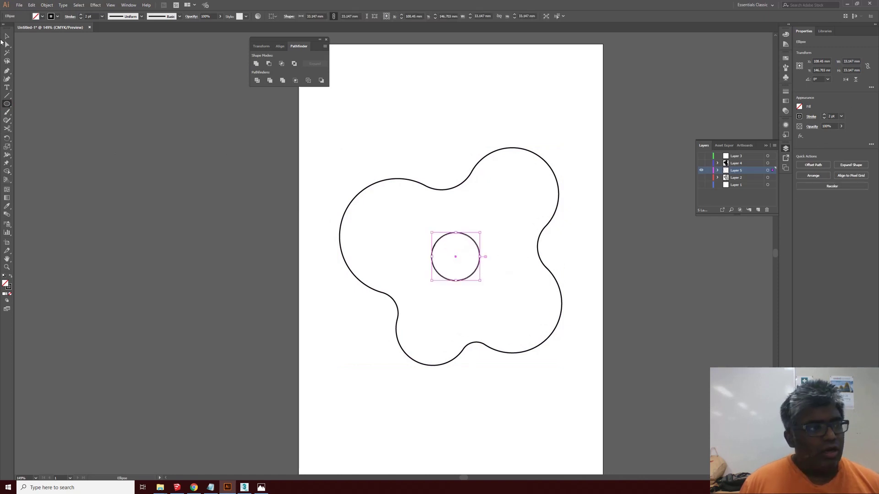
pyautogui.press('v')
# Select the blob outline and the inner circle, and set the Blend Options spacing to 12 Specified Steps.
pyautogui.click(432, 221)
pyautogui.click(562, 243)
pyautogui.moveTo(578, 251); pyautogui.dragTo(411, 213)
pyautogui.click(46, 5)
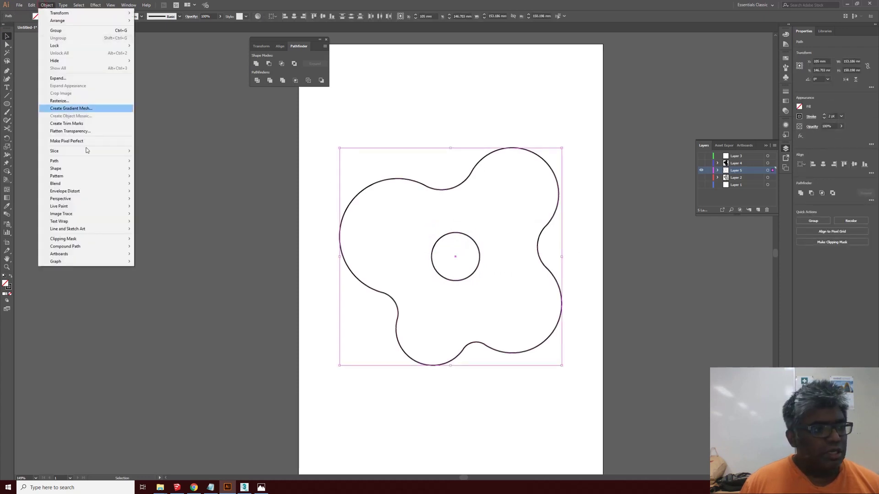
pyautogui.moveTo(81, 185)
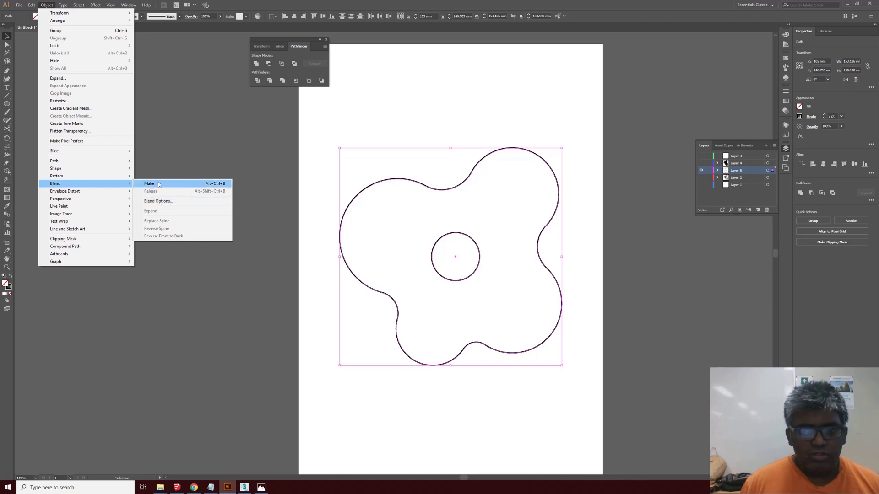
pyautogui.click(158, 201)
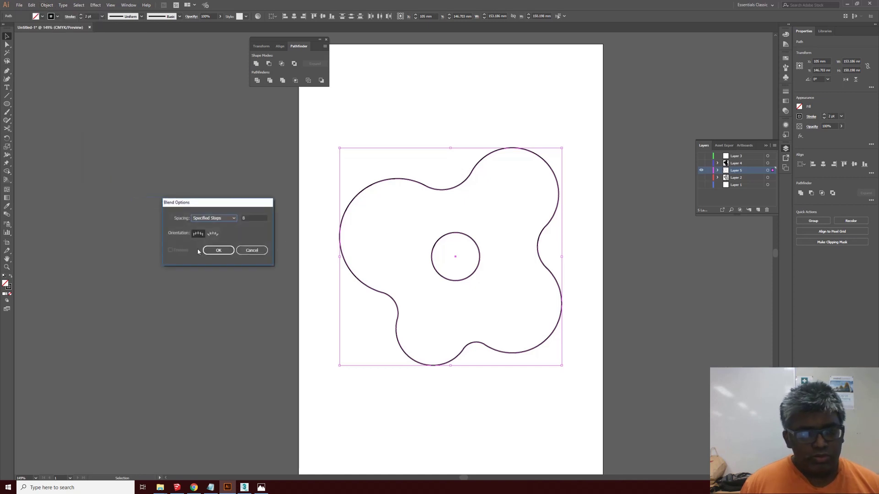
pyautogui.click(248, 218)
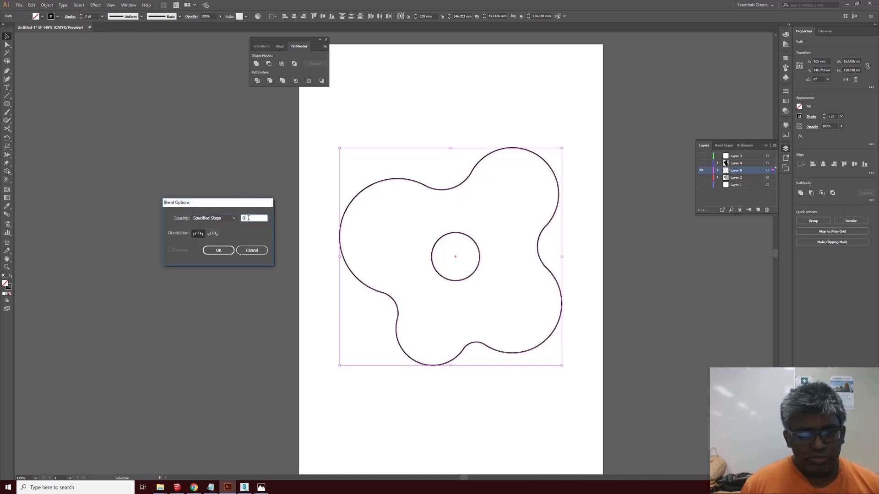
pyautogui.write('12')
pyautogui.click(216, 251)
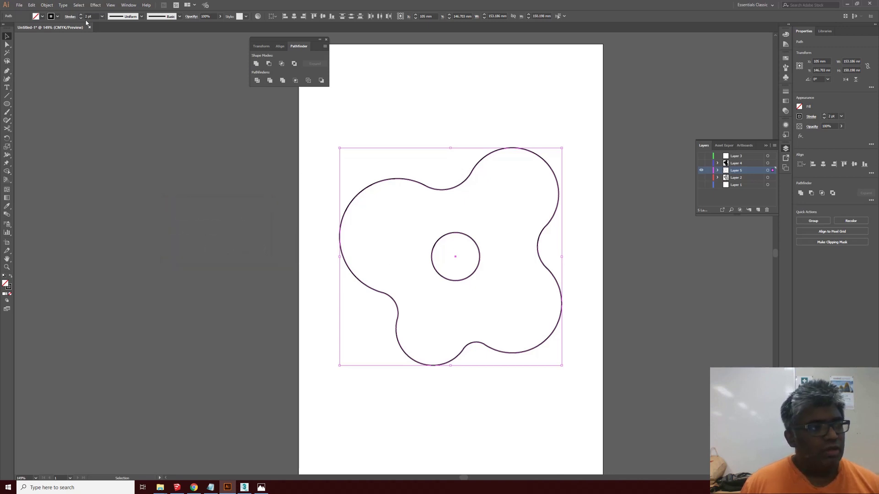
# Make a blend between the blob outline and the inner circle, and clear the selection.
pyautogui.click(51, 6)
pyautogui.click(71, 181)
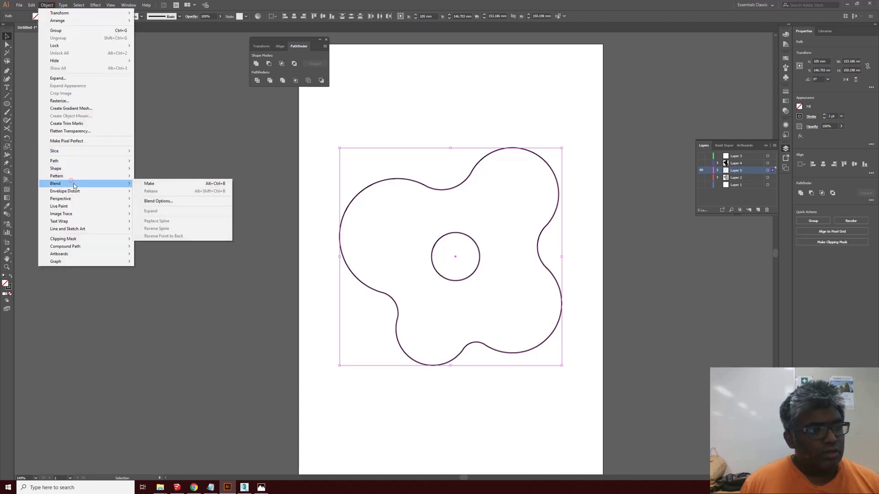
pyautogui.click(148, 184)
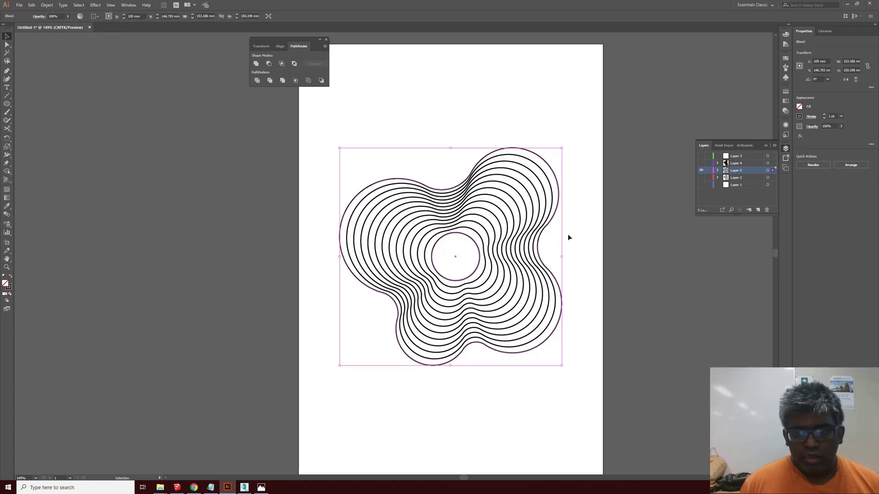
pyautogui.click(595, 242)
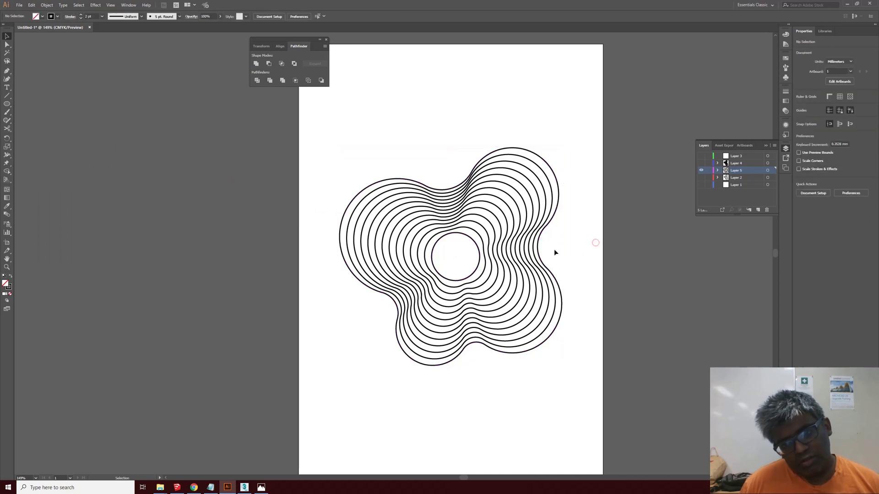
# Expand the blend into separate contour paths, and ungroup them.
pyautogui.click(478, 257)
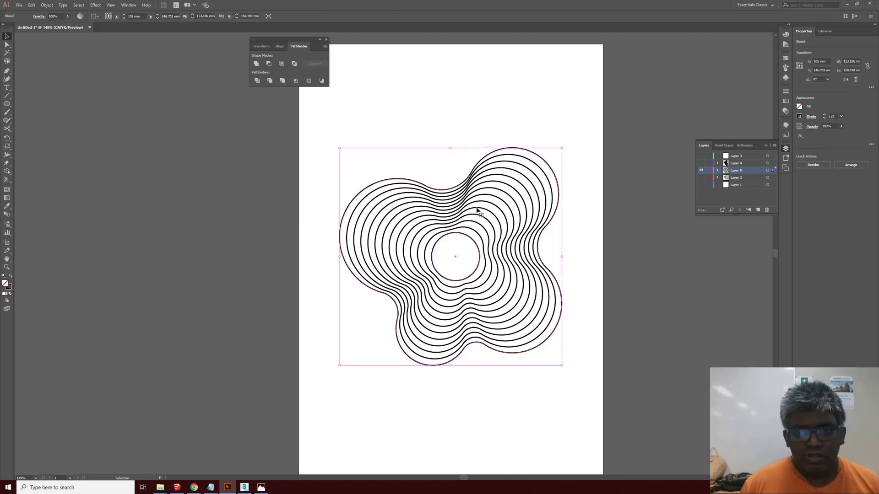
pyautogui.click(47, 4)
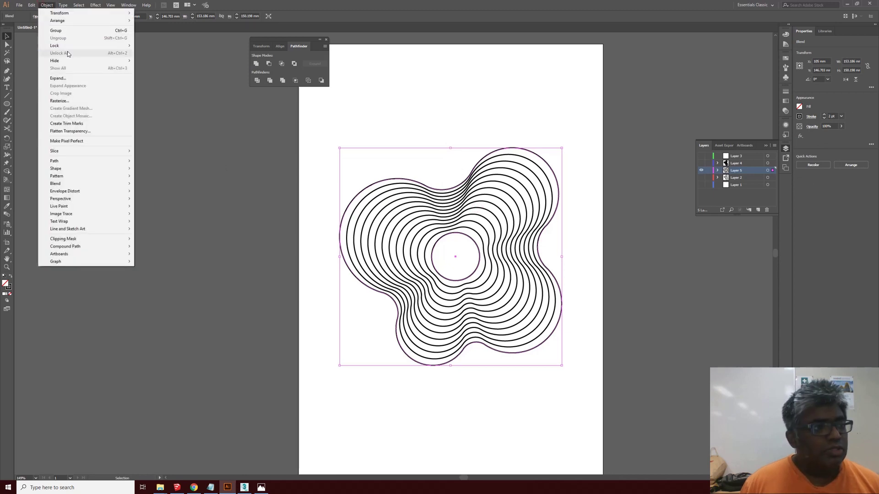
pyautogui.click(72, 76)
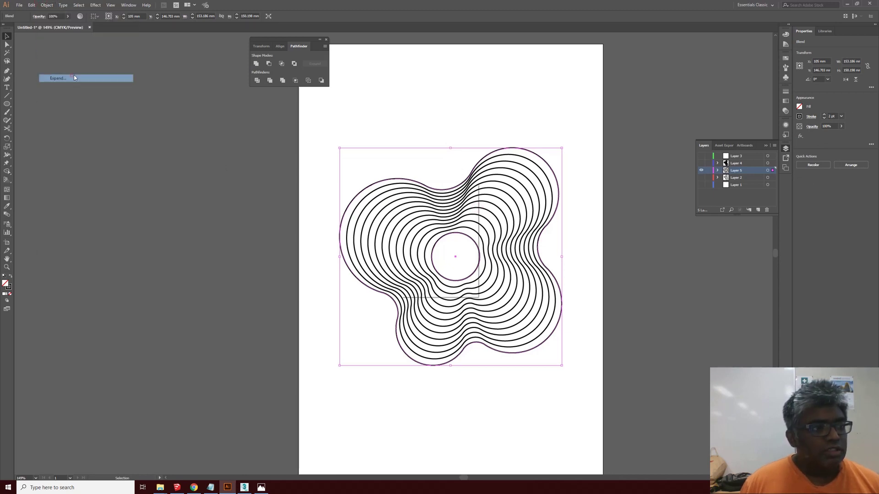
pyautogui.click(422, 282)
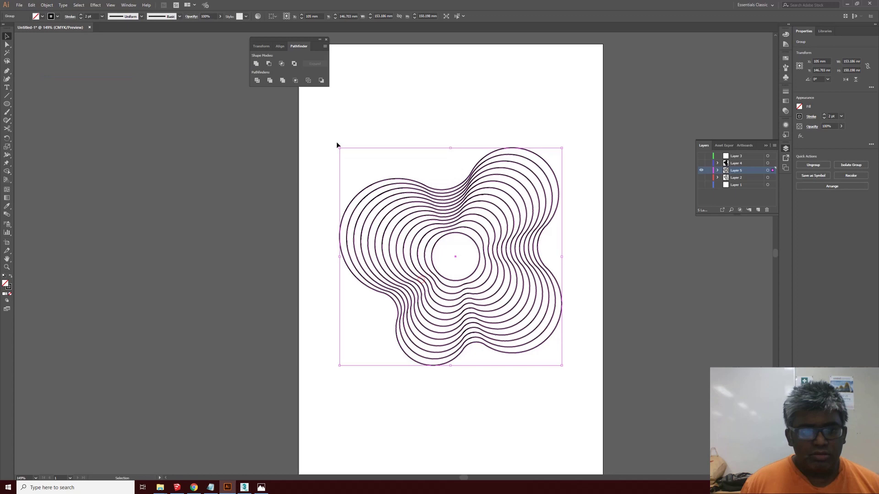
pyautogui.click(47, 4)
pyautogui.click(64, 38)
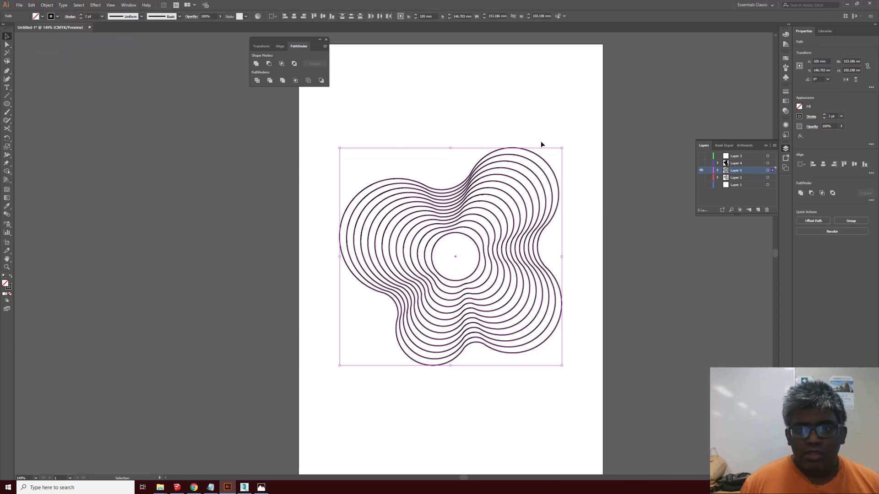
pyautogui.click(507, 139)
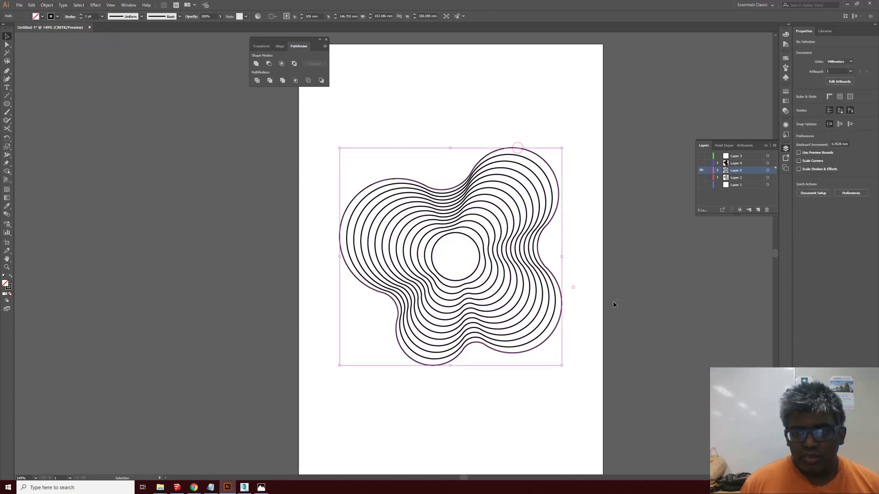
# Select all the contour paths, set their stroke weight to 0.25 pt, and clear the selection.
pyautogui.moveTo(616, 299); pyautogui.dragTo(309, 155)
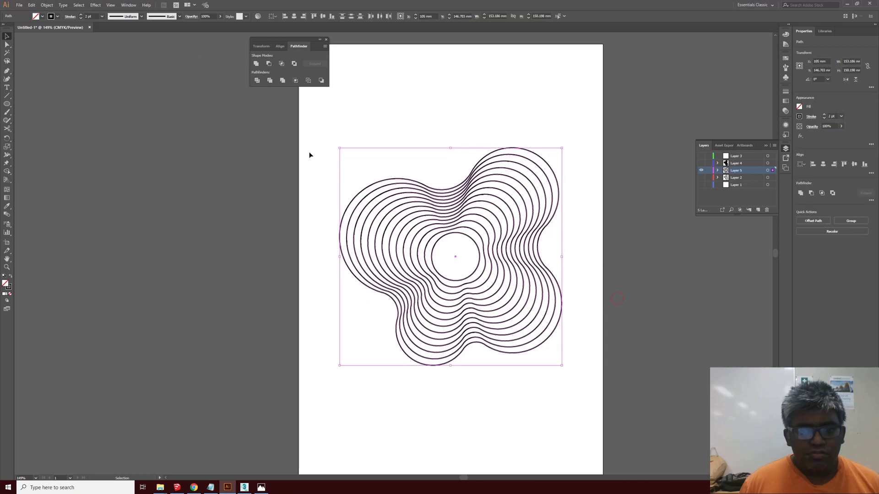
pyautogui.click(102, 16)
pyautogui.click(110, 26)
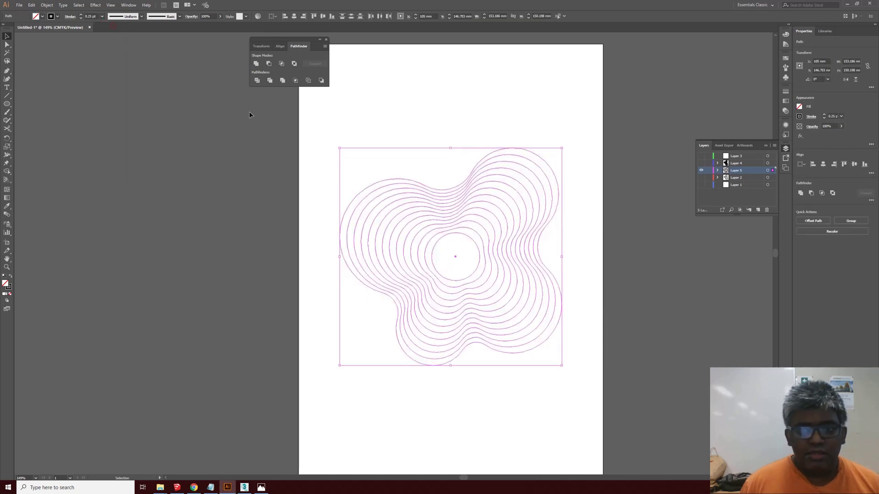
pyautogui.click(578, 226)
# Set the stroke weight of only the outermost outline and the inner circle to 2 pt.
pyautogui.click(559, 199)
pyautogui.keyDown('shift'); pyautogui.click(471, 237); pyautogui.keyUp('shift')
pyautogui.keyDown('shift'); pyautogui.click(501, 230); pyautogui.keyUp('shift')
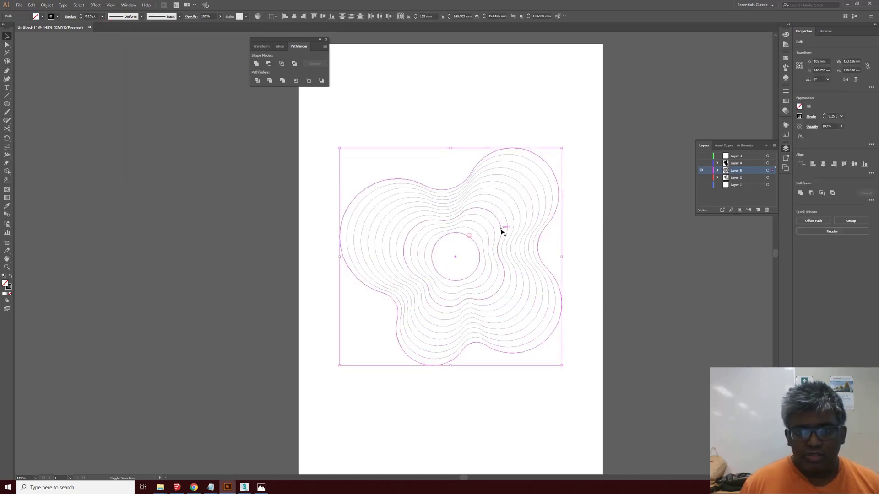
pyautogui.click(102, 16)
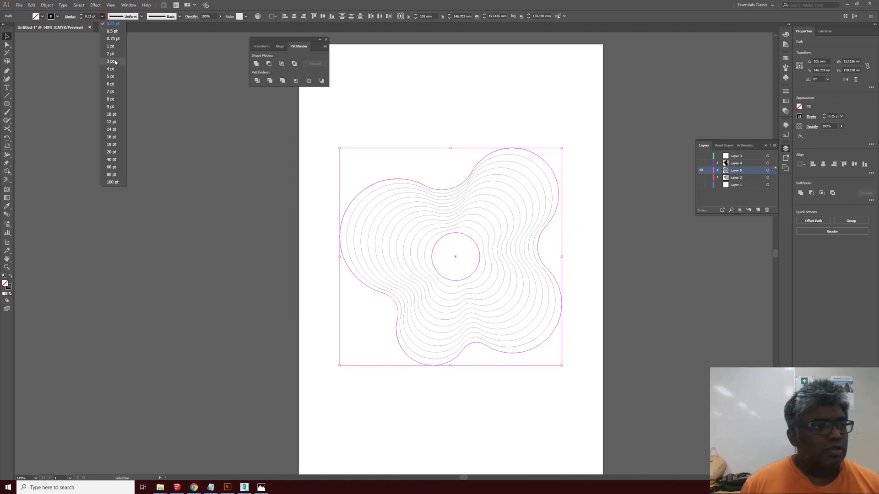
pyautogui.click(124, 63)
pyautogui.click(101, 17)
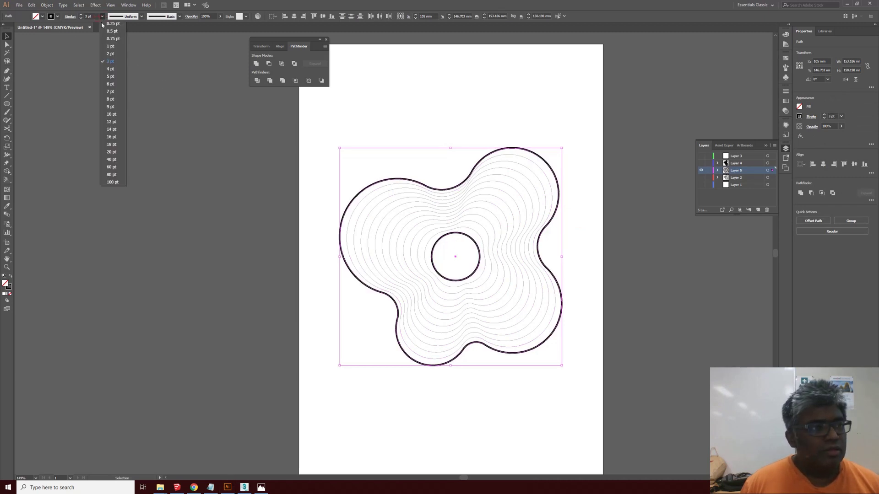
pyautogui.click(109, 52)
pyautogui.click(281, 189)
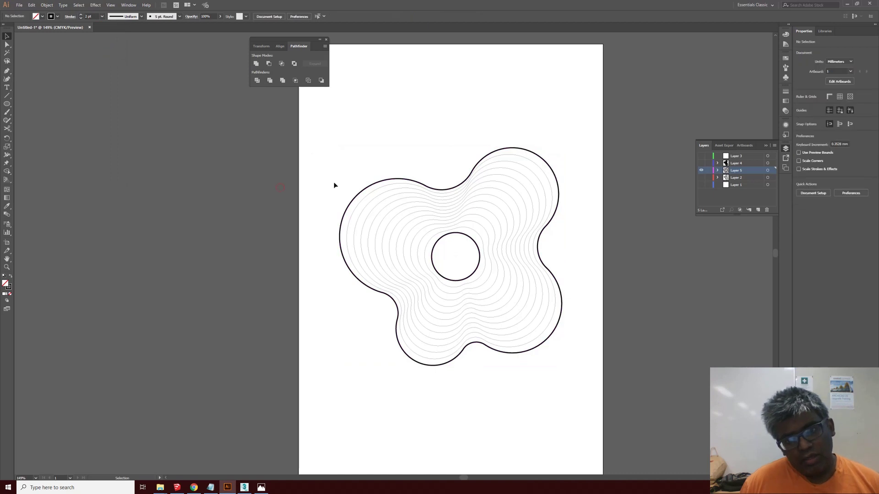
pyautogui.click(7, 96)
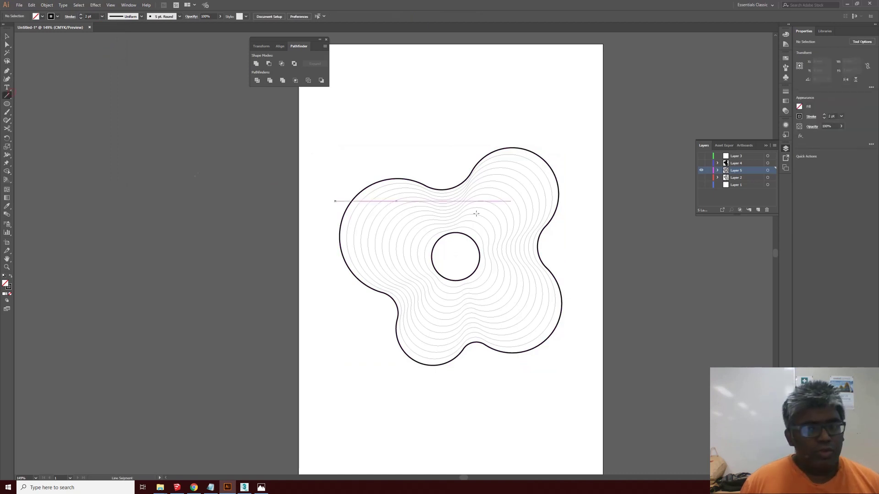
pyautogui.moveTo(456, 255); pyautogui.dragTo(455, 73)
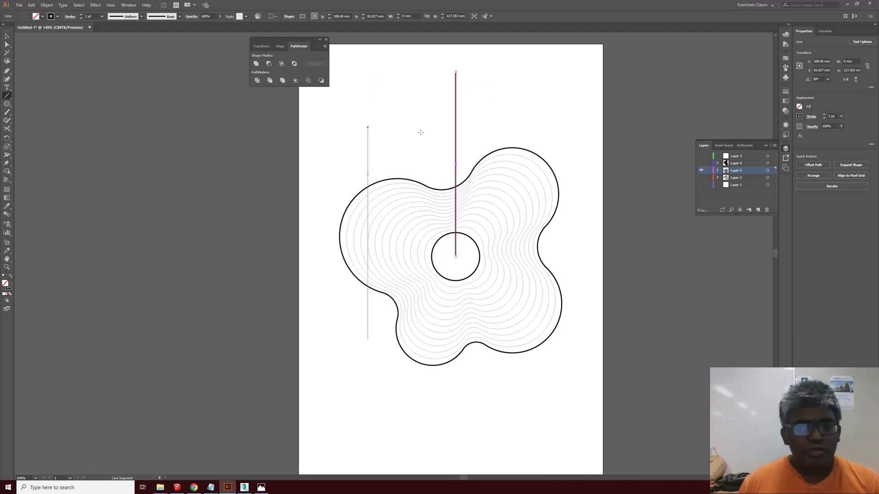
pyautogui.press('Delete')
# Draw a vertical line about 136 mm long upward from the inner circle's centre, and rotate a copy about 3° clockwise around that centre.
pyautogui.moveTo(6, 98); pyautogui.dragTo(32, 97)
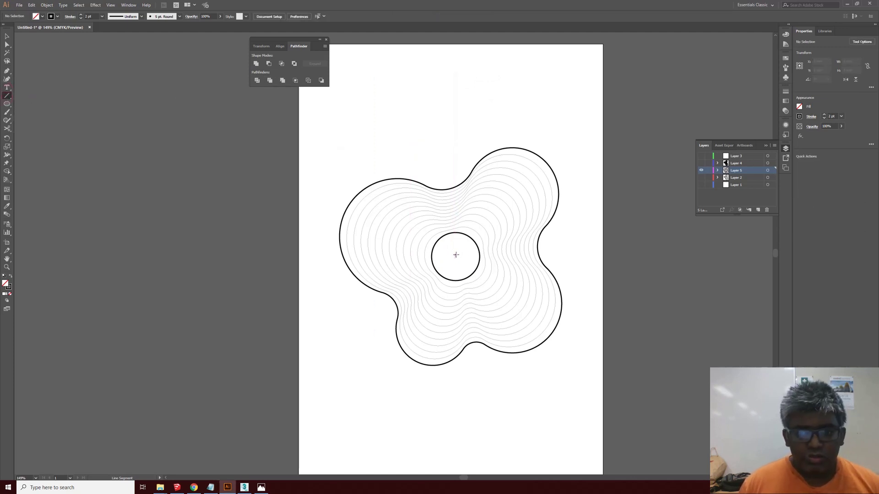
pyautogui.moveTo(451, 256); pyautogui.dragTo(450, 57)
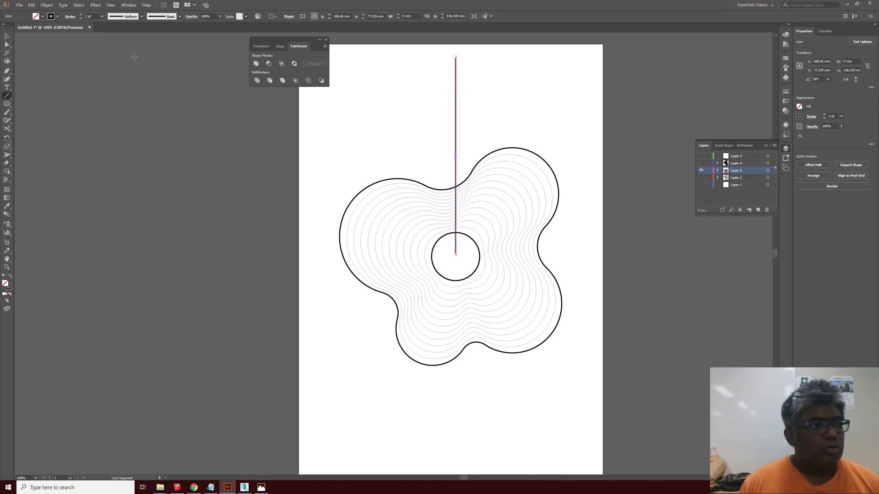
pyautogui.click(7, 139)
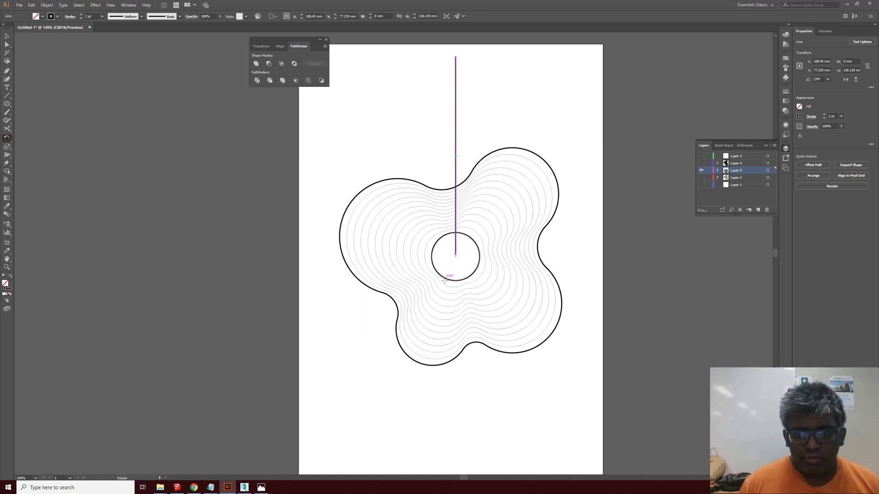
pyautogui.doubleClick(6, 140)
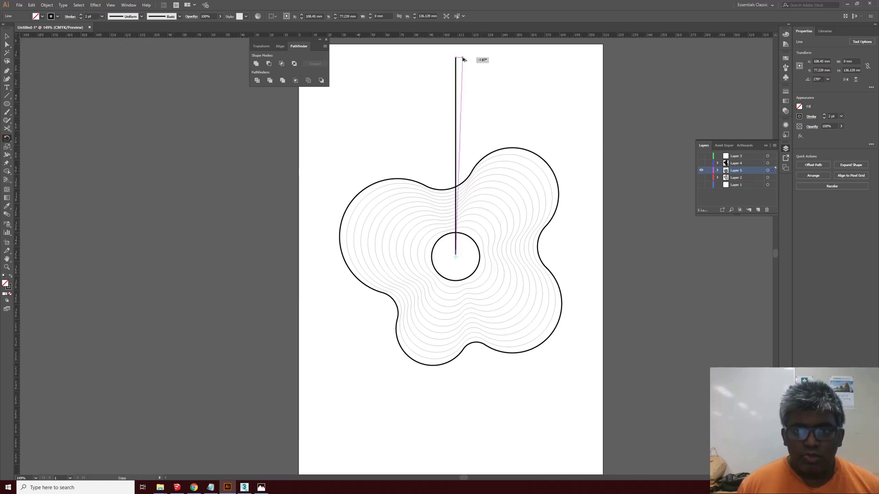
pyautogui.keyDown('alt'); pyautogui.moveTo(463, 59); pyautogui.dragTo(469, 59); pyautogui.keyUp('alt')
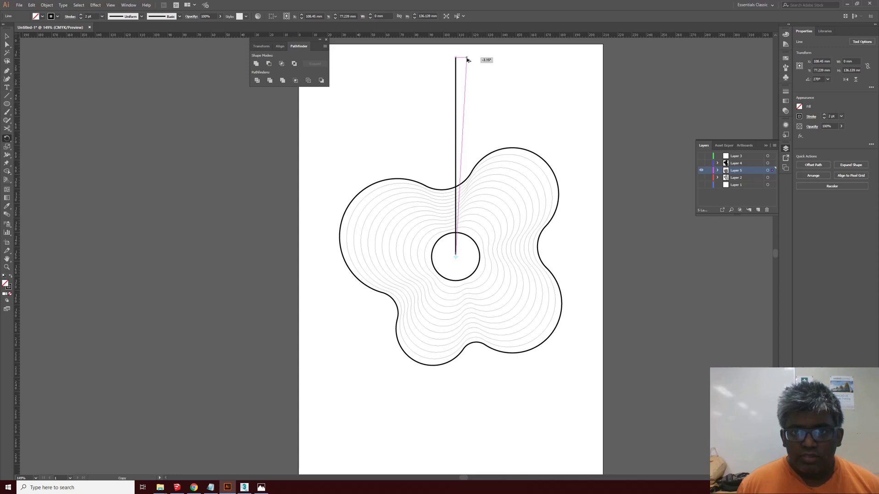
pyautogui.keyDown('alt'); pyautogui.moveTo(467, 59); pyautogui.dragTo(466, 59); pyautogui.keyUp('alt')
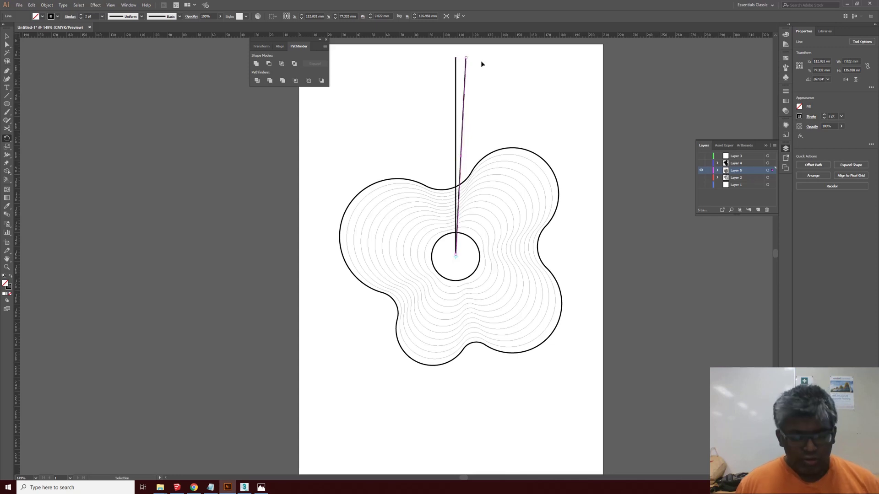
# Repeat the rotated copy until the lines radiate in a full circle around the inner circle's centre.
pyautogui.hotkey('ctrl', 'd')
pyautogui.hotkey('ctrl', 'd')
pyautogui.hotkey('ctrl', 'd')
pyautogui.hotkey('ctrl', 'd')
pyautogui.hotkey('ctrl', 'd')
pyautogui.hotkey('ctrl', 'd')
pyautogui.hotkey('ctrl', 'd')
pyautogui.hotkey('ctrl', 'd')
pyautogui.hotkey('ctrl', 'd')
pyautogui.hotkey('ctrl', 'd')
pyautogui.hotkey('ctrl', 'd')
pyautogui.hotkey('ctrl', 'd')
pyautogui.hotkey('ctrl', 'd')
pyautogui.hotkey('ctrl', 'd')
pyautogui.hotkey('ctrl', 'd')
pyautogui.hotkey('ctrl', 'd')
pyautogui.hotkey('ctrl', 'd')
pyautogui.hotkey('ctrl', 'd')
pyautogui.hotkey('ctrl', 'd')
pyautogui.hotkey('ctrl', 'd')
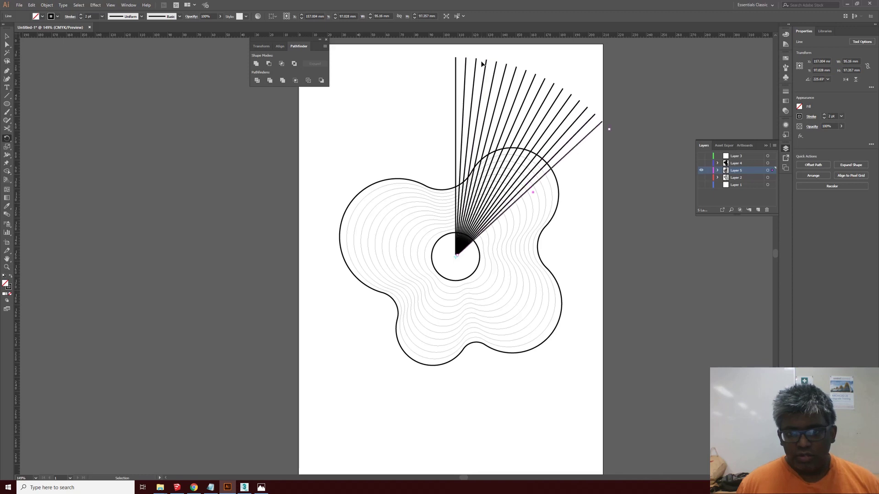
pyautogui.hotkey('ctrl', 'd')
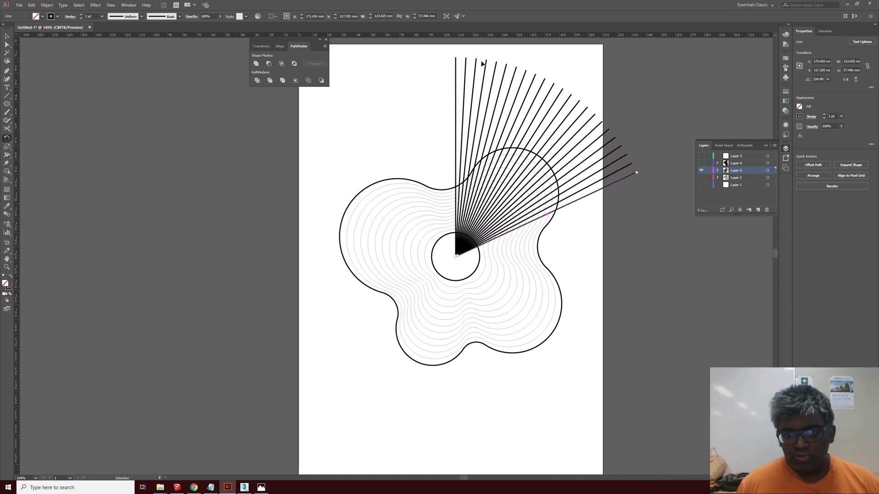
pyautogui.hotkey('ctrl', 'd')
pyautogui.hotkey('ctrl', 'd')
pyautogui.hotkey('ctrl', 'd')
pyautogui.hotkey('ctrl', 'd')
pyautogui.hotkey('ctrl', 'd')
pyautogui.hotkey('ctrl', 'd')
pyautogui.hotkey('ctrl', 'd')
pyautogui.hotkey('ctrl', 'd')
pyautogui.hotkey('ctrl', 'd')
pyautogui.hotkey('ctrl', 'd')
pyautogui.hotkey('ctrl', 'd')
pyautogui.hotkey('ctrl', 'd')
pyautogui.hotkey('ctrl', 'd')
pyautogui.hotkey('ctrl', 'd')
pyautogui.hotkey('ctrl', 'd')
pyautogui.hotkey('ctrl', 'd')
pyautogui.hotkey('ctrl', 'd')
pyautogui.hotkey('ctrl', 'd')
pyautogui.hotkey('ctrl', 'd')
pyautogui.hotkey('ctrl', 'd')
pyautogui.hotkey('ctrl', 'd')
pyautogui.hotkey('ctrl', 'd')
pyautogui.hotkey('ctrl', 'd')
pyautogui.hotkey('ctrl', 'd')
pyautogui.hotkey('ctrl', 'd')
pyautogui.hotkey('ctrl', 'd')
pyautogui.hotkey('ctrl', 'd')
pyautogui.hotkey('ctrl', 'd')
pyautogui.hotkey('ctrl', 'd')
pyautogui.hotkey('ctrl', 'd')
pyautogui.hotkey('ctrl', 'd')
pyautogui.hotkey('ctrl', 'd')
pyautogui.hotkey('ctrl', 'd')
pyautogui.hotkey('ctrl', 'd')
pyautogui.hotkey('ctrl', 'd')
pyautogui.hotkey('ctrl', 'd')
pyautogui.hotkey('ctrl', 'd')
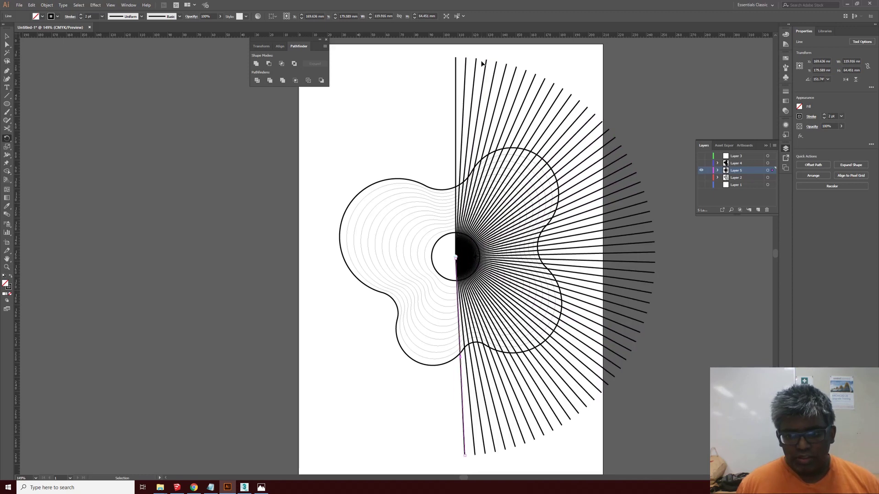
pyautogui.hotkey('ctrl', 'd')
pyautogui.hotkey('ctrl', 'd')
pyautogui.hotkey('ctrl', 'd')
pyautogui.hotkey('ctrl', 'd')
pyautogui.hotkey('ctrl', 'd')
pyautogui.hotkey('ctrl', 'd')
pyautogui.hotkey('ctrl', 'd')
pyautogui.hotkey('ctrl', 'd')
pyautogui.hotkey('ctrl', 'd')
pyautogui.hotkey('ctrl', 'd')
pyautogui.hotkey('ctrl', 'd')
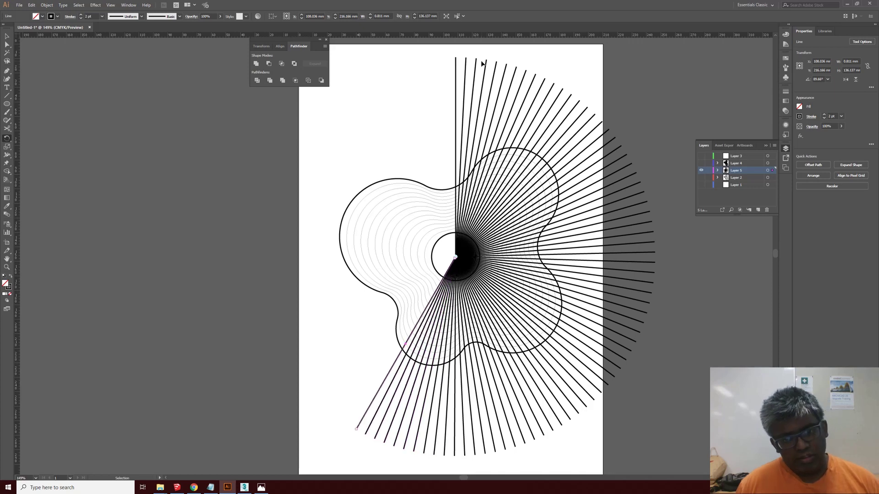
pyautogui.hotkey('ctrl', 'd')
pyautogui.hotkey('ctrl', 'd')
pyautogui.hotkey('ctrl', 'd')
pyautogui.hotkey('ctrl', 'd')
pyautogui.hotkey('ctrl', 'd')
pyautogui.hotkey('ctrl', 'd')
pyautogui.hotkey('ctrl', 'd')
pyautogui.hotkey('ctrl', 'd')
pyautogui.hotkey('ctrl', 'd')
pyautogui.hotkey('ctrl', 'd')
pyautogui.hotkey('ctrl', 'd')
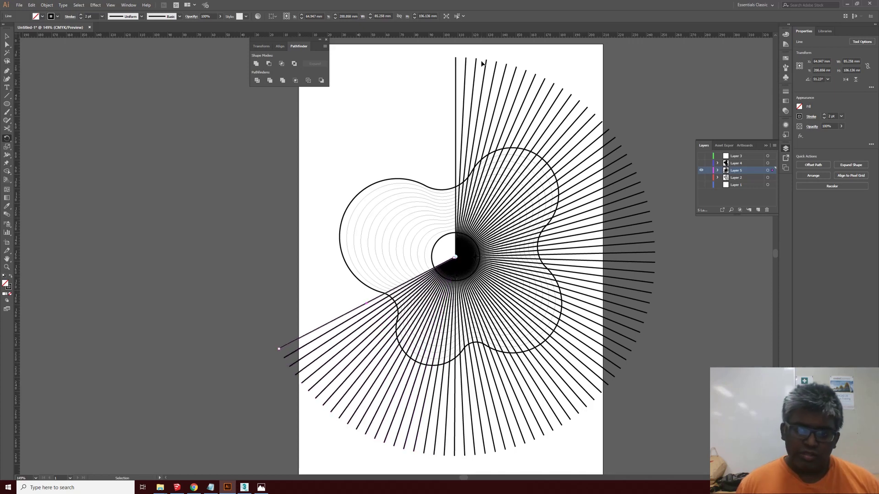
pyautogui.hotkey('ctrl', 'd')
pyautogui.hotkey('ctrl', 'd')
pyautogui.hotkey('ctrl', 'd')
pyautogui.hotkey('ctrl', 'd')
pyautogui.hotkey('ctrl', 'd')
pyautogui.hotkey('ctrl', 'd')
pyautogui.hotkey('ctrl', 'd')
pyautogui.hotkey('ctrl', 'd')
pyautogui.hotkey('ctrl', 'd')
pyautogui.hotkey('ctrl', 'd')
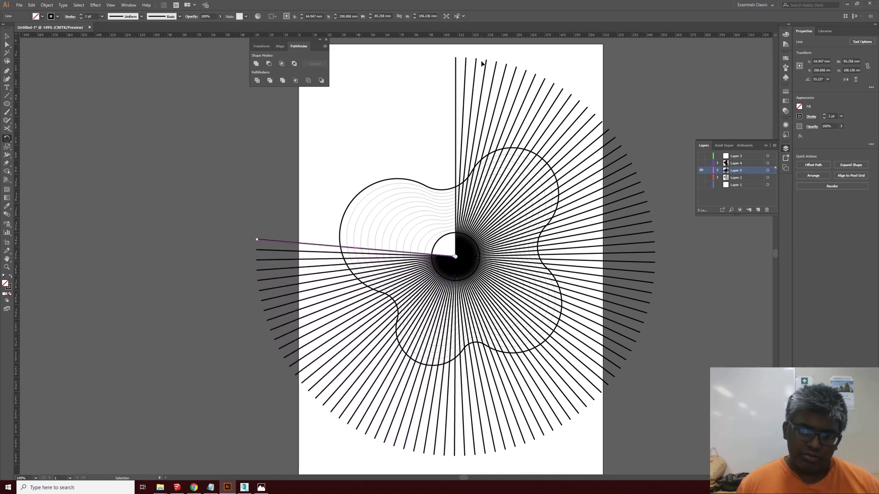
pyautogui.hotkey('ctrl', 'd')
pyautogui.hotkey('ctrl', 'd')
pyautogui.hotkey('ctrl', 'd')
pyautogui.hotkey('ctrl', 'd')
pyautogui.hotkey('ctrl', 'd')
pyautogui.hotkey('ctrl', 'd')
pyautogui.hotkey('ctrl', 'd')
pyautogui.hotkey('ctrl', 'd')
pyautogui.hotkey('ctrl', 'd')
pyautogui.hotkey('ctrl', 'd')
pyautogui.hotkey('ctrl', 'd')
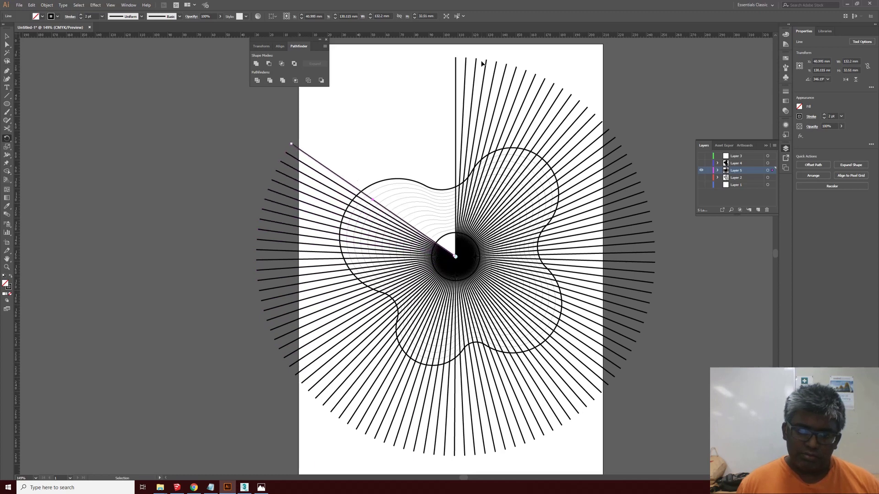
pyautogui.hotkey('ctrl', 'd')
pyautogui.hotkey('ctrl', 'd')
pyautogui.hotkey('ctrl', 'd')
pyautogui.hotkey('ctrl', 'd')
pyautogui.hotkey('ctrl', 'd')
pyautogui.hotkey('ctrl', 'd')
pyautogui.hotkey('ctrl', 'd')
pyautogui.hotkey('ctrl', 'd')
pyautogui.hotkey('ctrl', 'd')
pyautogui.hotkey('ctrl', 'd')
pyautogui.hotkey('ctrl', 'd')
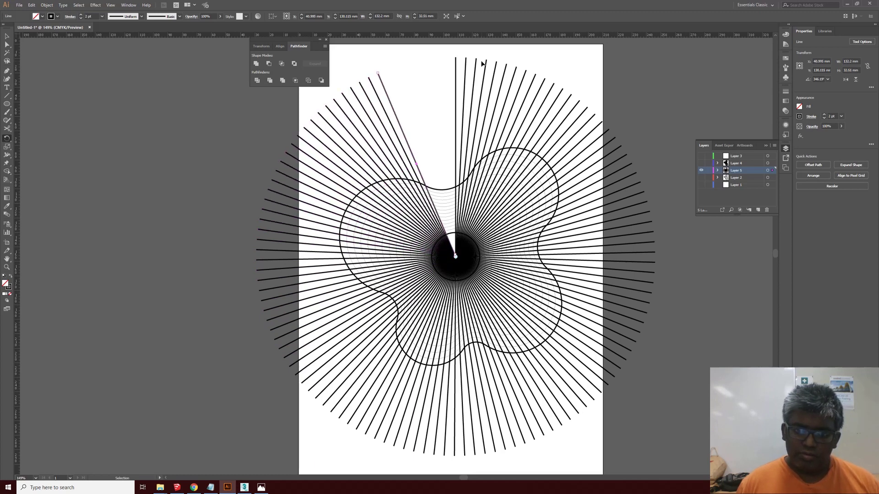
pyautogui.hotkey('ctrl', 'd')
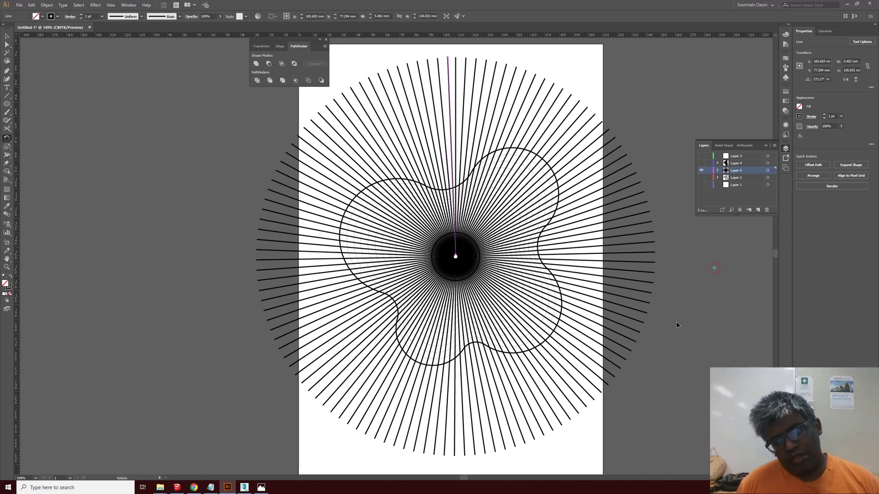
# Select all the radial lines and contour paths, set their stroke weight to 0.25 pt, and clear the selection.
pyautogui.moveTo(677, 325); pyautogui.dragTo(655, 167)
pyautogui.hotkey('ctrl', 'a')
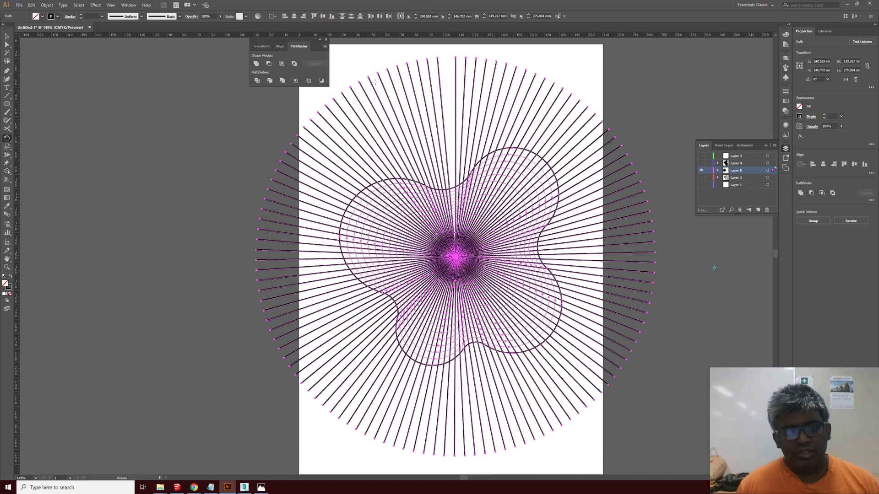
pyautogui.click(102, 16)
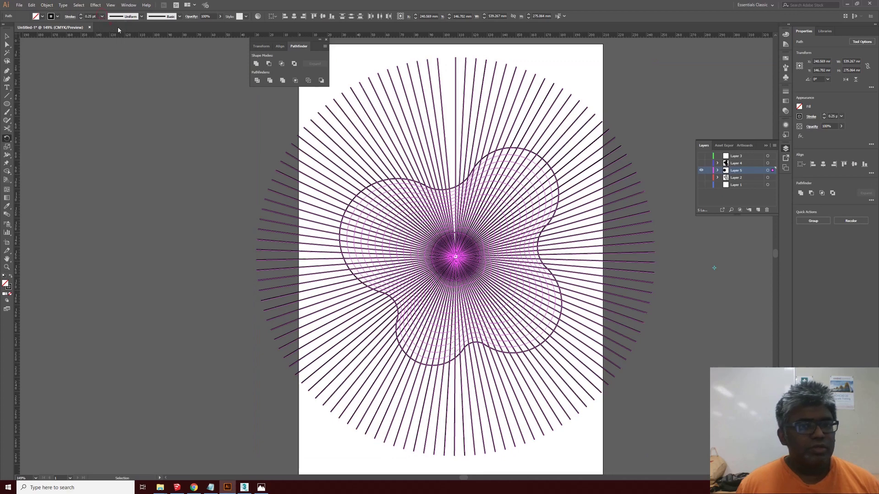
pyautogui.click(115, 26)
pyautogui.click(8, 36)
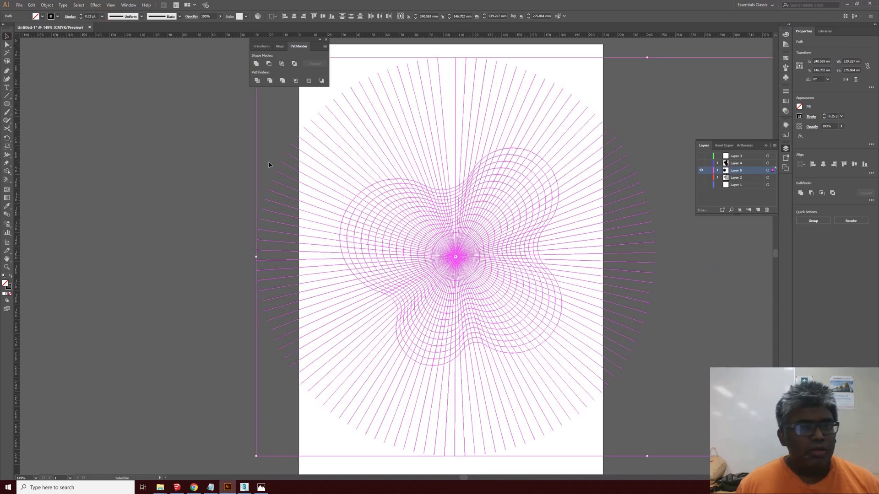
pyautogui.click(269, 162)
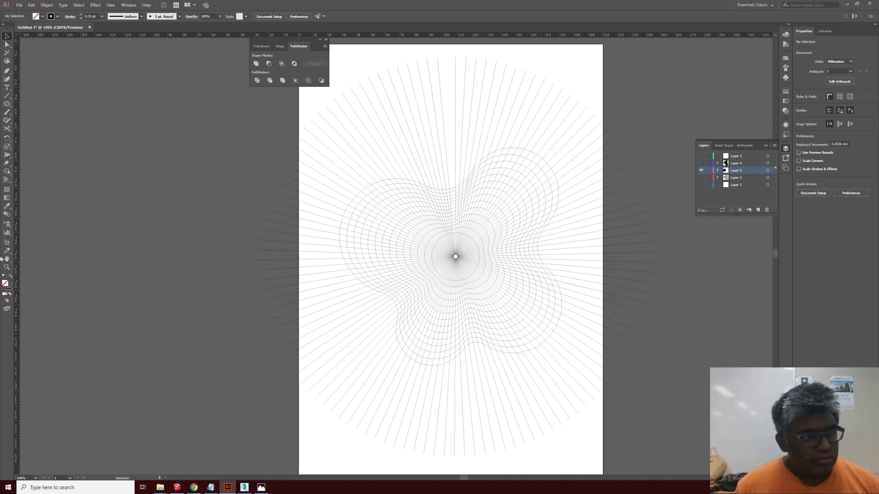
# Copy the white-filled blob shape in place onto a new layer, and hide that layer.
pyautogui.press('z')
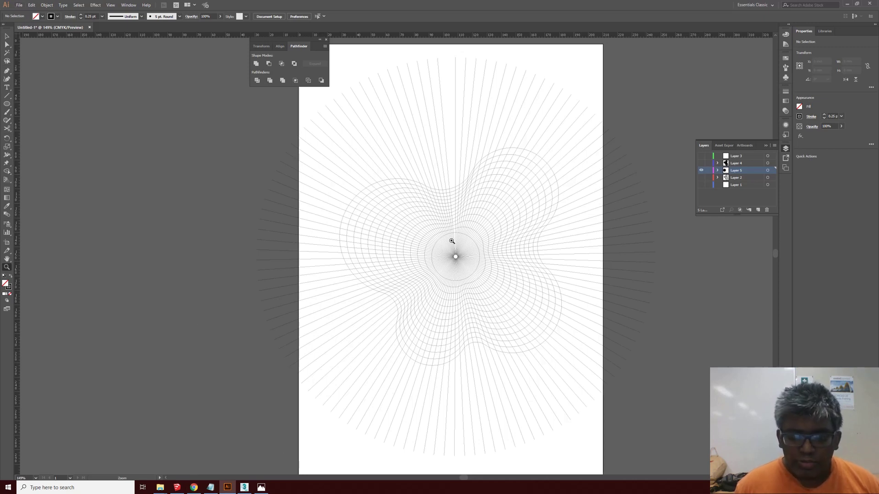
pyautogui.moveTo(302, 121); pyautogui.dragTo(576, 419)
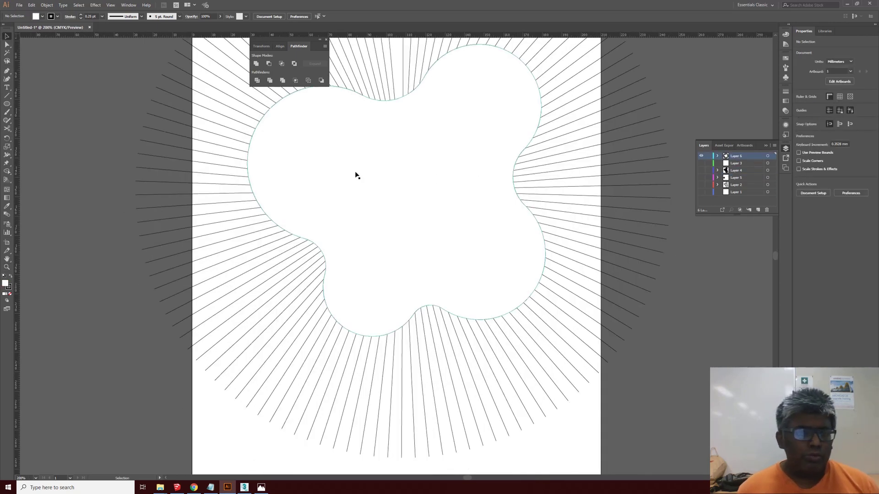
pyautogui.scroll(1, 361, 172)
pyautogui.click(368, 142)
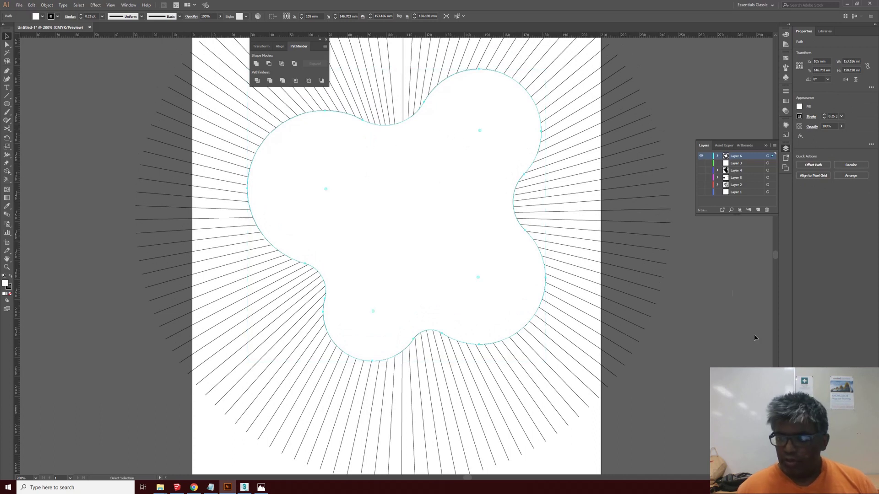
pyautogui.click(759, 210)
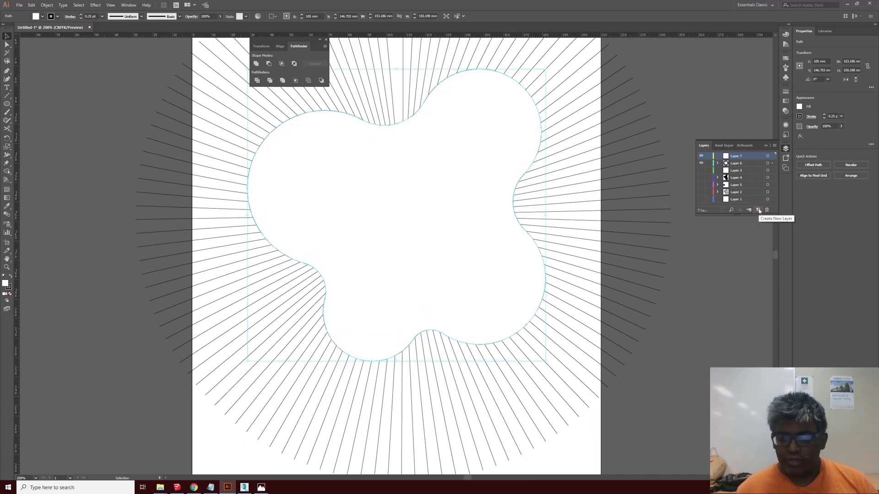
pyautogui.click(701, 156)
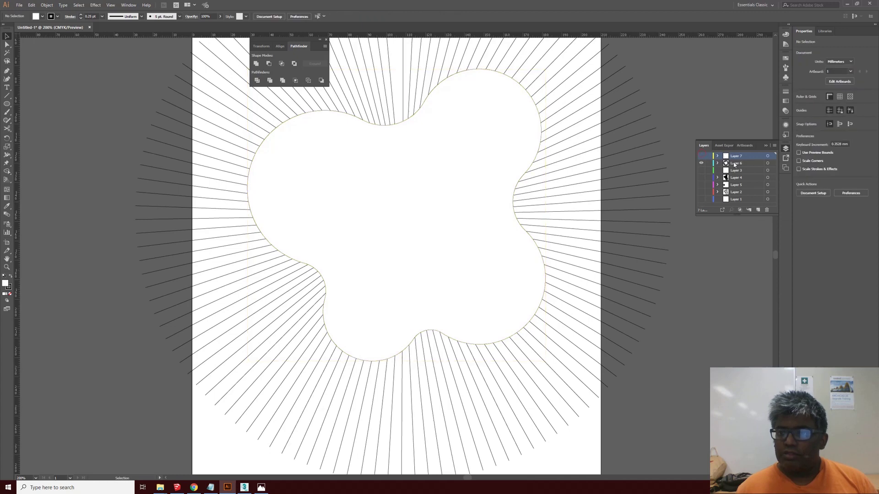
pyautogui.click(472, 134)
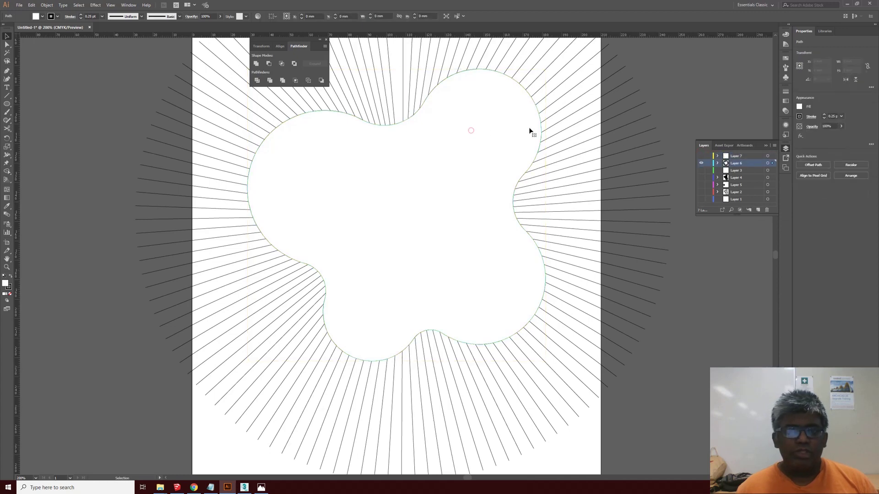
pyautogui.keyDown('shift'); pyautogui.click(581, 144); pyautogui.keyUp('shift')
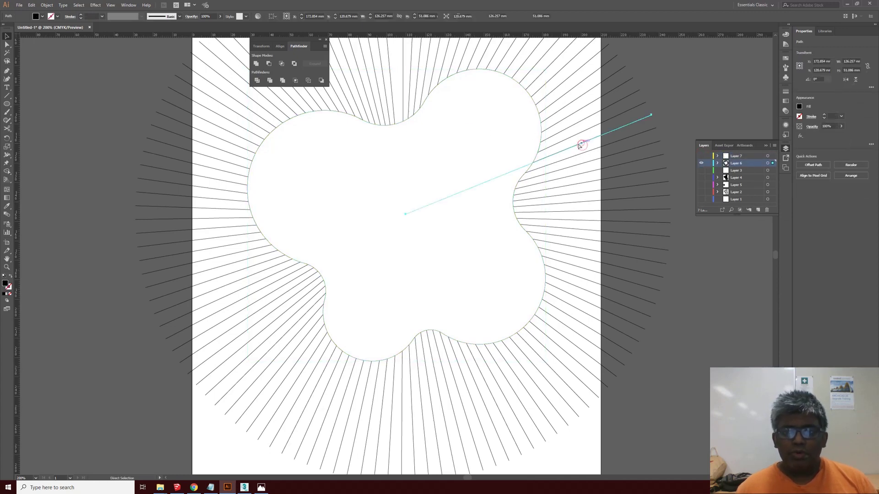
pyautogui.keyDown('shift'); pyautogui.click(542, 139); pyautogui.keyUp('shift')
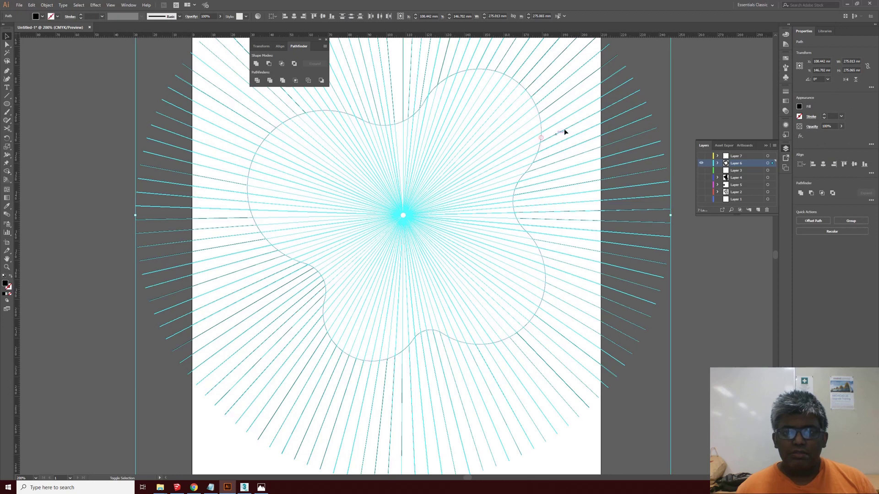
pyautogui.click(42, 6)
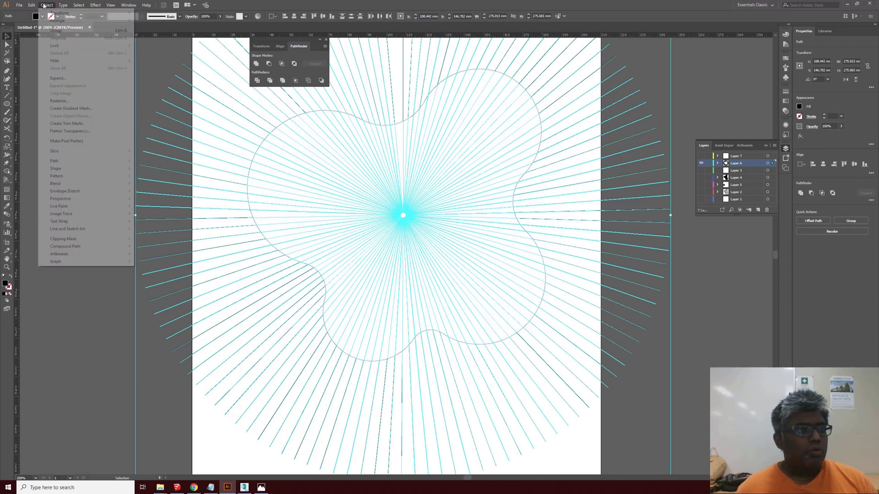
pyautogui.click(65, 78)
pyautogui.click(48, 5)
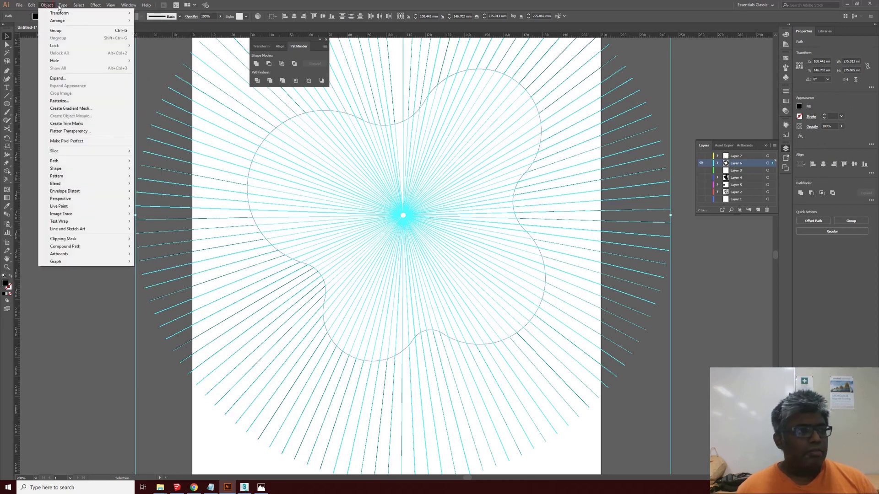
pyautogui.click(128, 5)
pyautogui.click(521, 87)
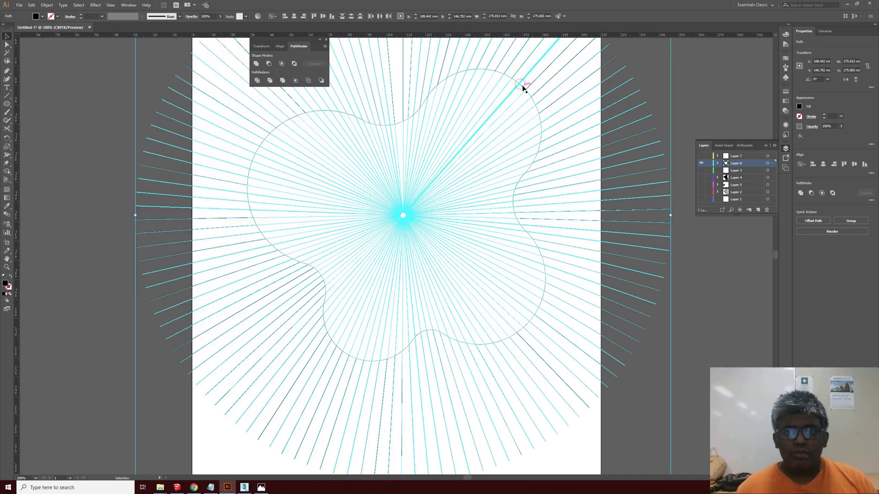
# Cut the radial lines along the blob shape with Divide Objects Below, and select one cut line segment outside the blob.
pyautogui.click(522, 85)
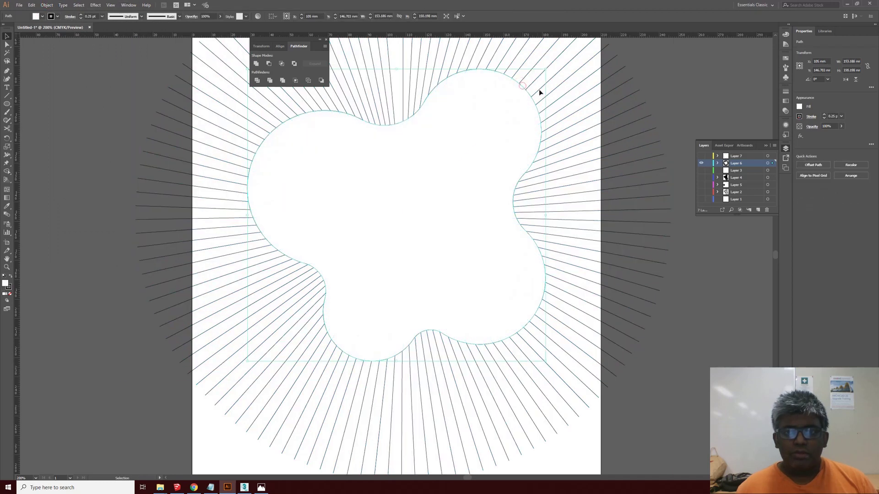
pyautogui.click(46, 5)
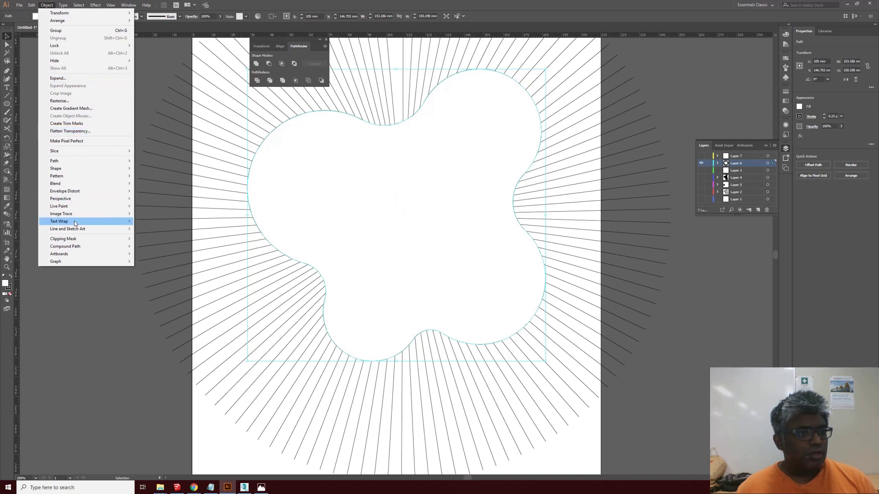
pyautogui.click(90, 161)
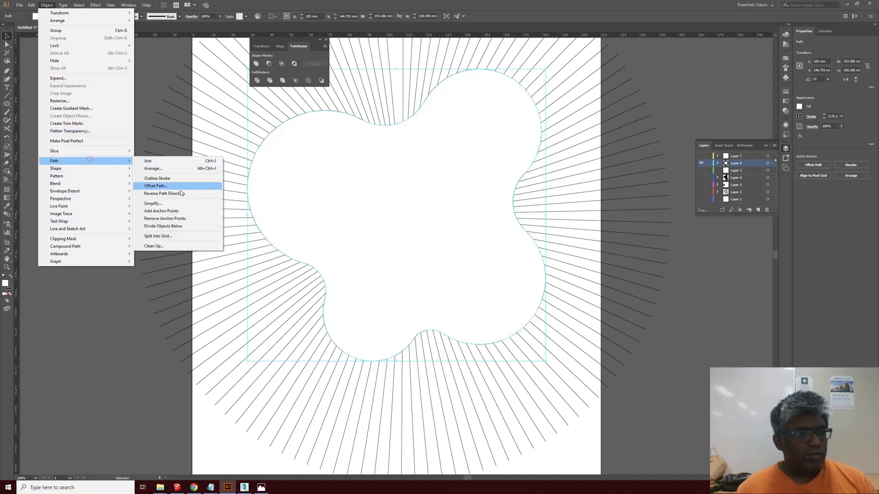
pyautogui.click(171, 227)
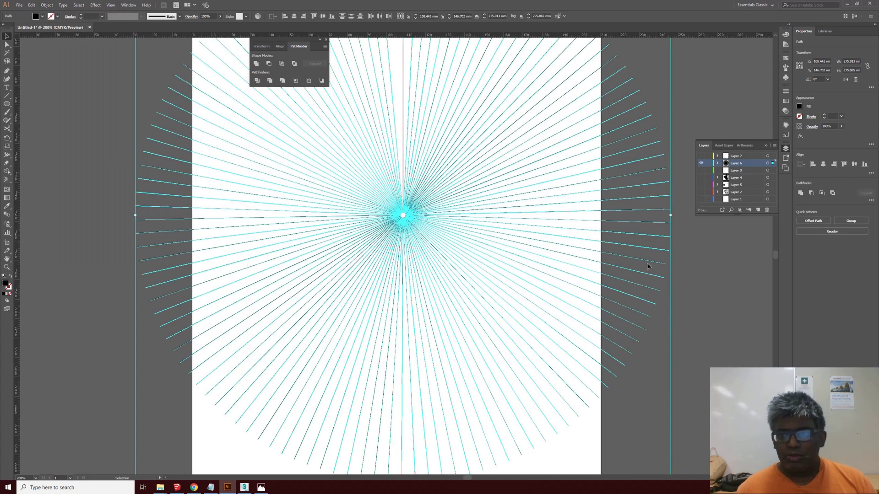
pyautogui.click(634, 260)
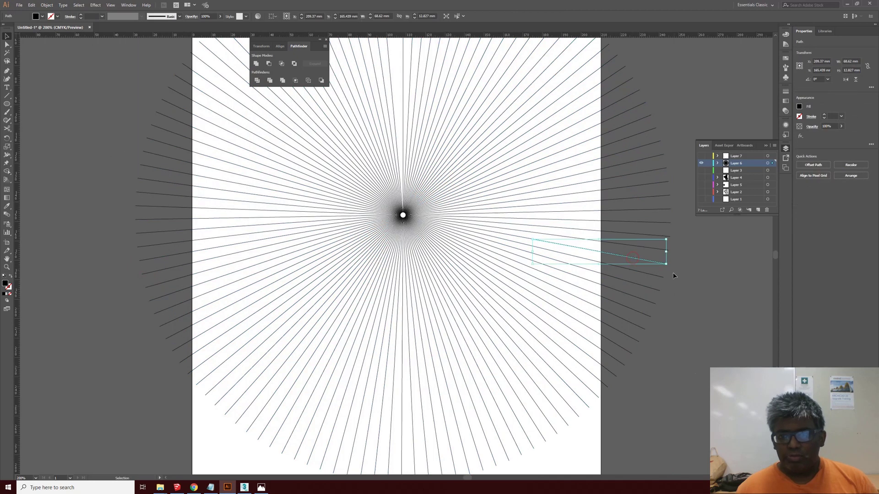
# Delete the cut line segments lying outside the blob along its right and upper sides.
pyautogui.moveTo(697, 364); pyautogui.dragTo(612, 147)
pyautogui.press('Delete')
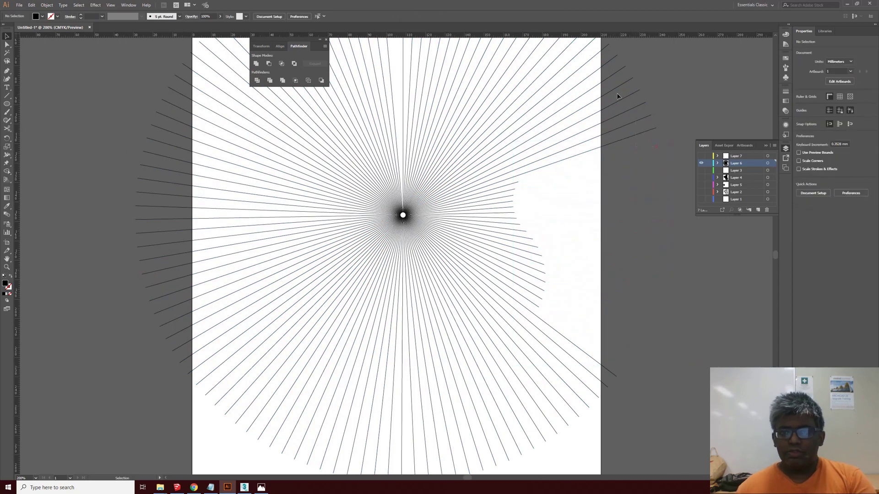
pyautogui.moveTo(557, 68); pyautogui.dragTo(101, 199)
pyautogui.press('Delete')
pyautogui.press('Delete')
pyautogui.press('Delete')
pyautogui.press('Delete')
pyautogui.press('Delete')
# Delete the cut line segments lying outside the blob along its left and lower-left sides.
pyautogui.scroll(-2, 198, 162)
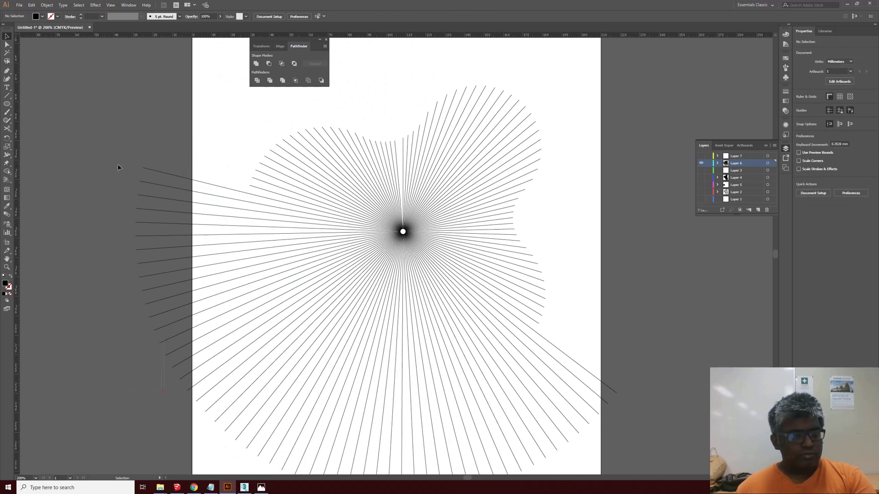
pyautogui.moveTo(102, 106); pyautogui.dragTo(103, 106)
pyautogui.press('Delete')
pyautogui.scroll(-4, 223, 268)
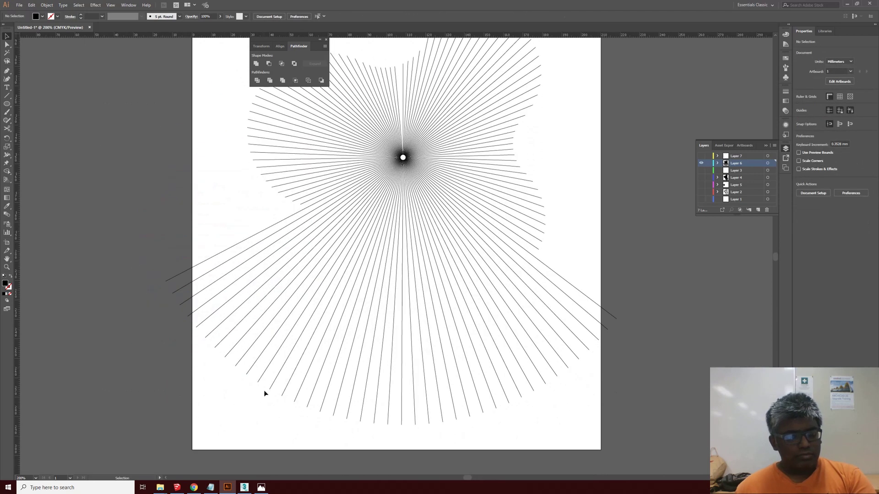
pyautogui.moveTo(258, 398); pyautogui.dragTo(155, 225)
pyautogui.press('Delete')
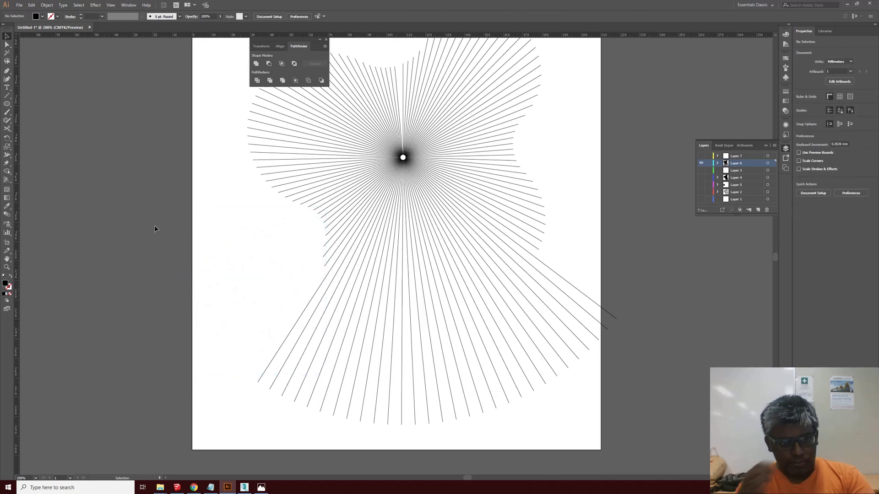
# Delete the remaining cut line segments outside the blob along its bottom and lower-right sides.
pyautogui.moveTo(522, 425); pyautogui.dragTo(220, 352)
pyautogui.press('Delete')
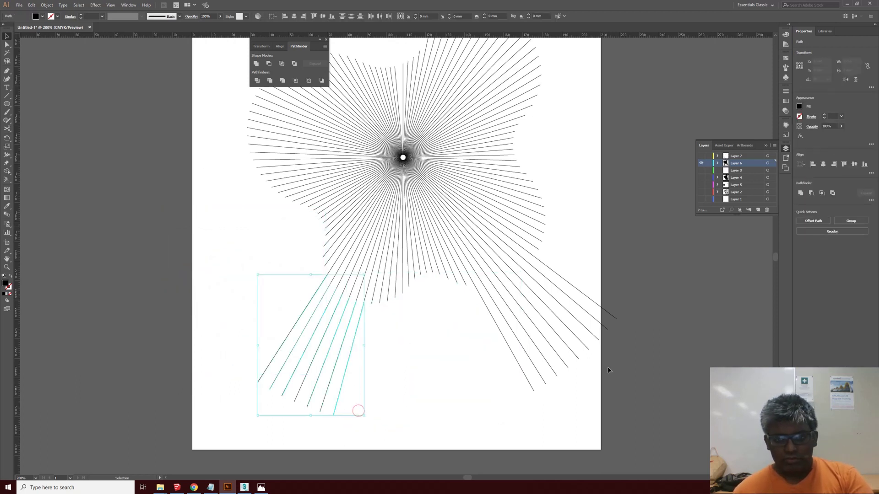
pyautogui.press('Delete')
pyautogui.moveTo(612, 375); pyautogui.dragTo(545, 318)
pyautogui.press('Delete')
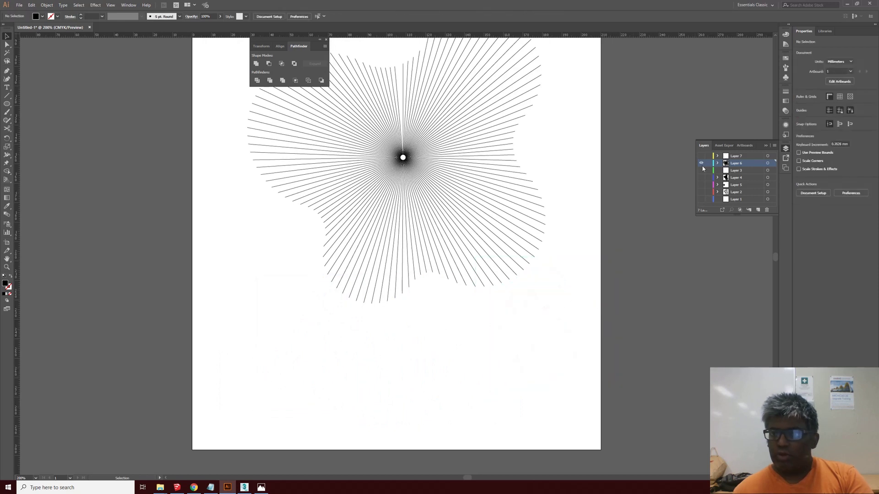
# Show Layer 7 with the blob outline and Layer 3, and place Layer 7 beneath Layer 6 with the radial lines.
pyautogui.click(702, 157)
pyautogui.scroll(2, 485, 224)
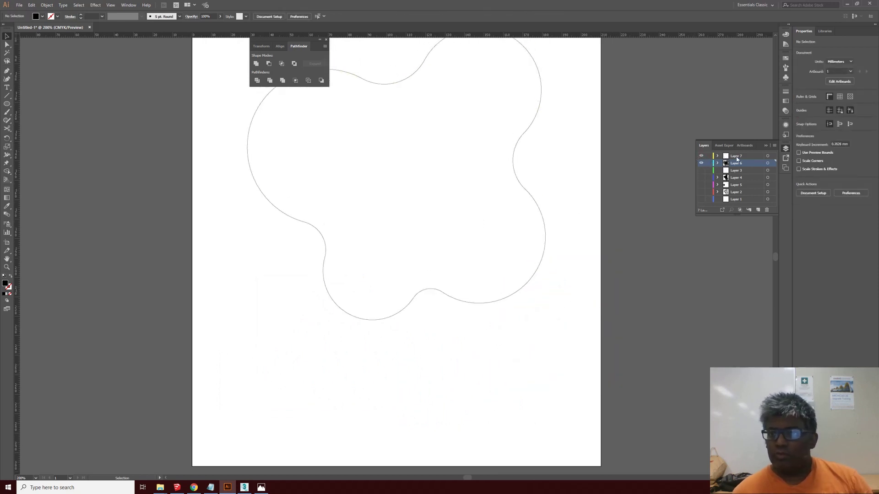
pyautogui.moveTo(736, 157); pyautogui.dragTo(734, 167)
pyautogui.scroll(3, 568, 142)
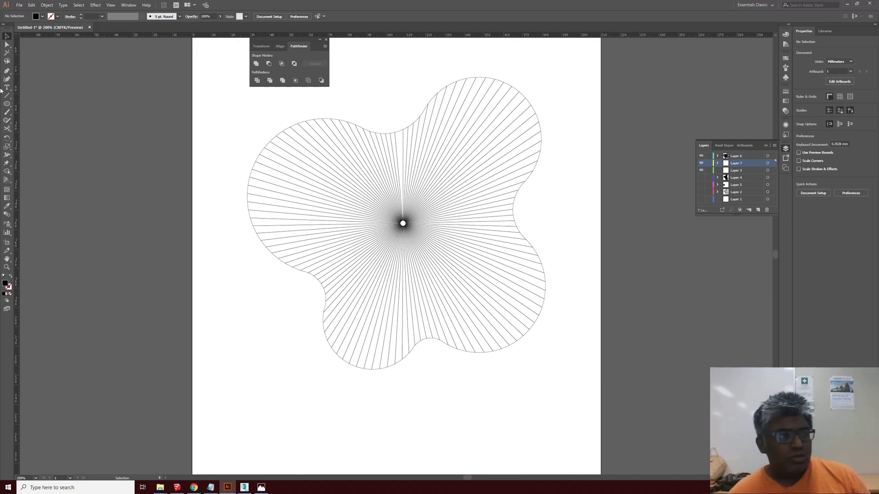
pyautogui.click(7, 103)
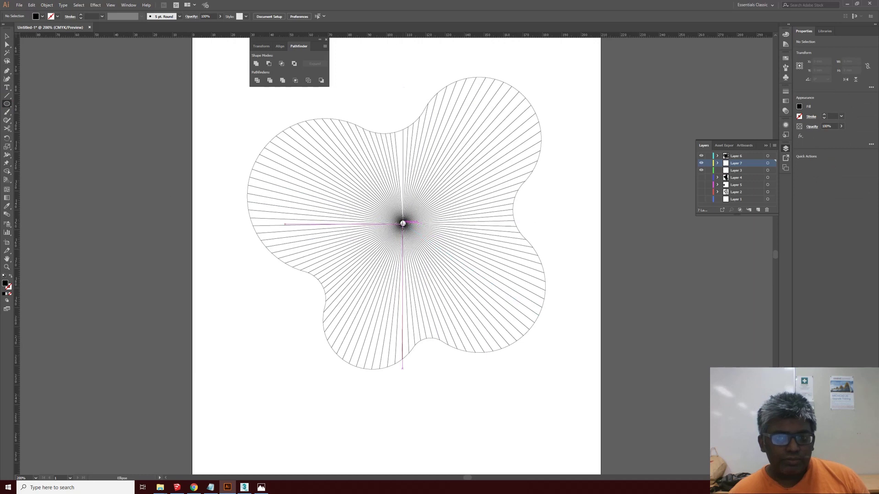
pyautogui.keyDown('alt'); pyautogui.keyDown('shift'); pyautogui.moveTo(402, 223); pyautogui.dragTo(442, 178); pyautogui.keyUp('shift'); pyautogui.keyUp('alt')
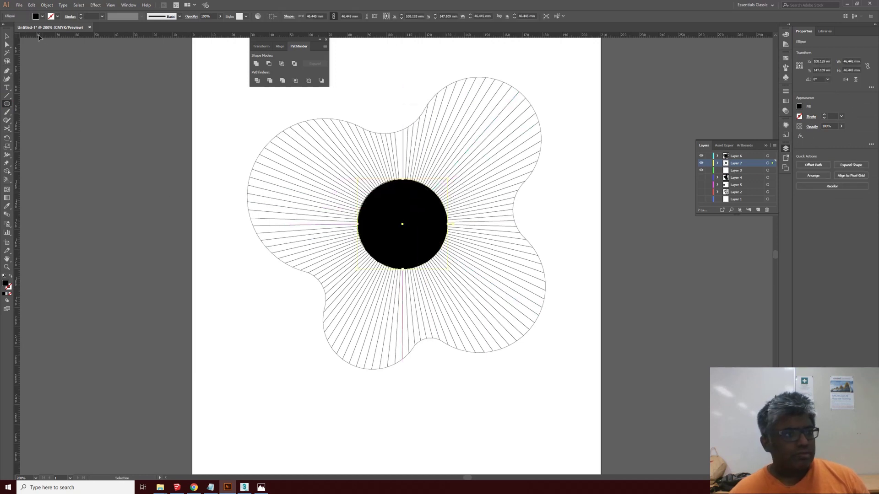
pyautogui.click(42, 17)
pyautogui.click(5, 28)
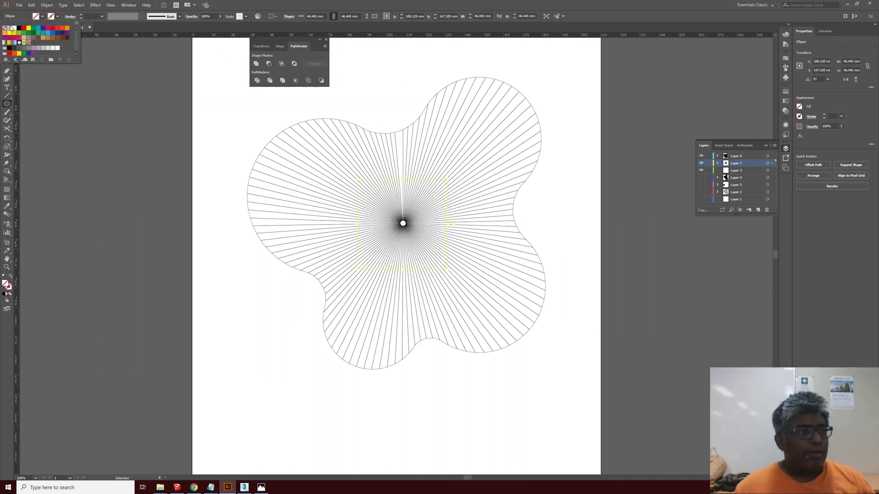
pyautogui.hotkey('ctrl', 'shift', 'a')
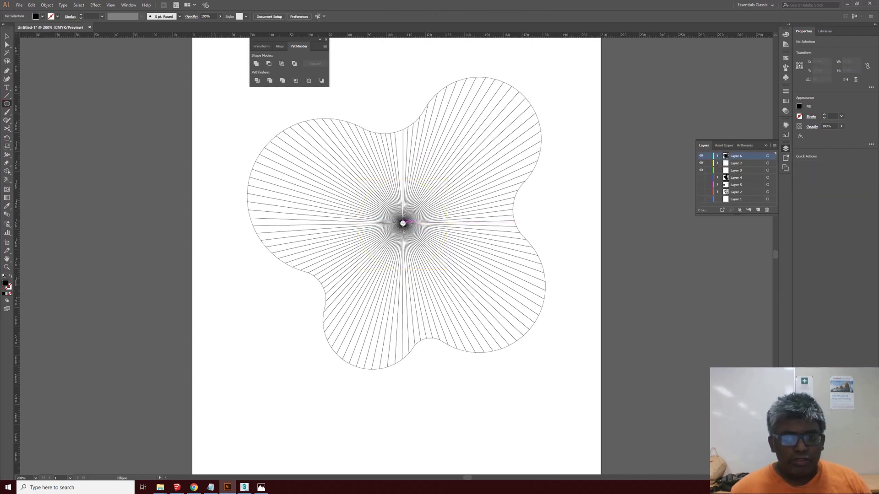
# Draw a circle about 54 mm in diameter on Layer 6, centred on the radial lines' hub, with no fill and a black stroke.
pyautogui.moveTo(403, 224); pyautogui.dragTo(455, 172)
pyautogui.click(41, 17)
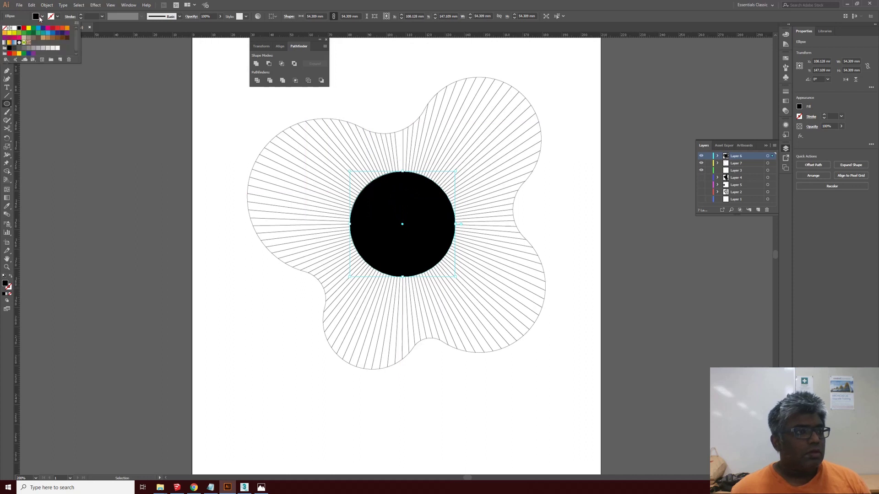
pyautogui.click(5, 28)
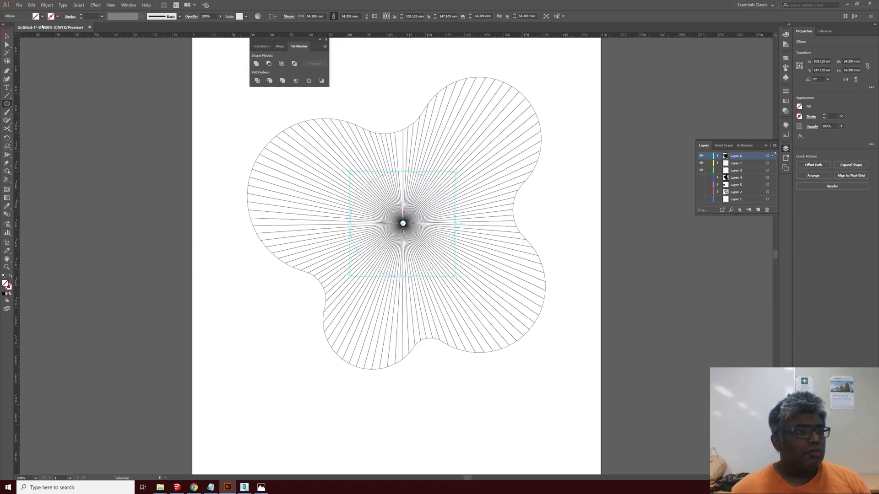
pyautogui.click(57, 17)
pyautogui.click(57, 17)
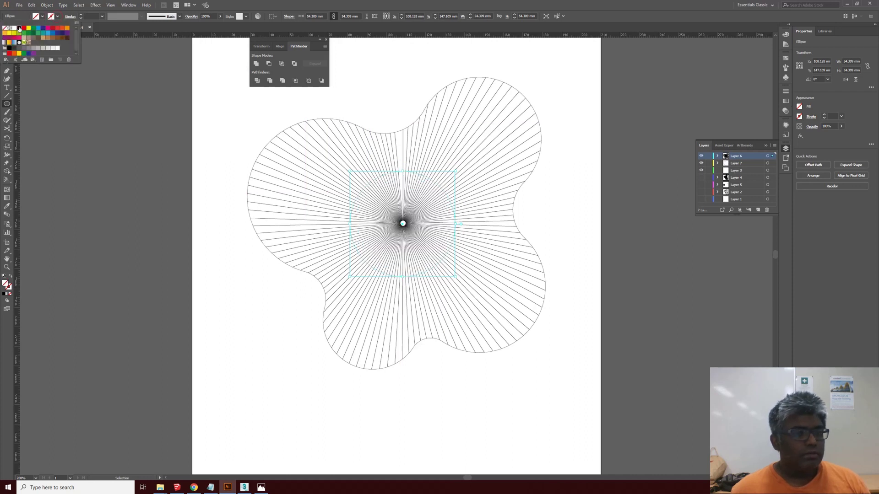
pyautogui.click(19, 28)
pyautogui.press('Escape')
pyautogui.press('v')
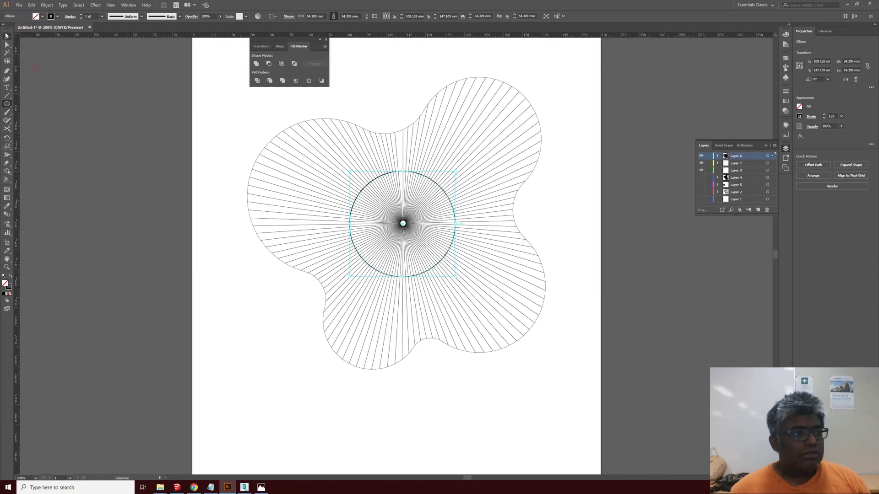
# Select the blob outline and the new circle together and make a blend between them.
pyautogui.click(361, 129)
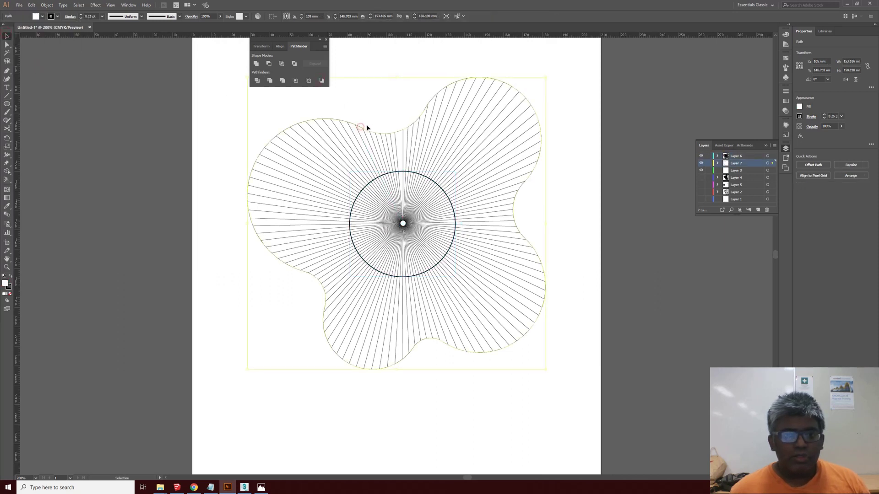
pyautogui.moveTo(361, 129); pyautogui.dragTo(215, 137)
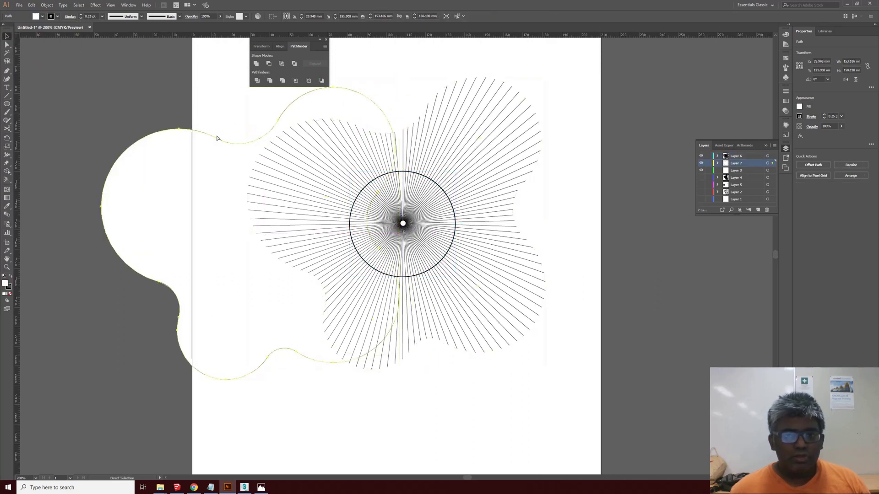
pyautogui.hotkey('ctrl', 'z')
pyautogui.keyDown('shift'); pyautogui.click(396, 174); pyautogui.keyUp('shift')
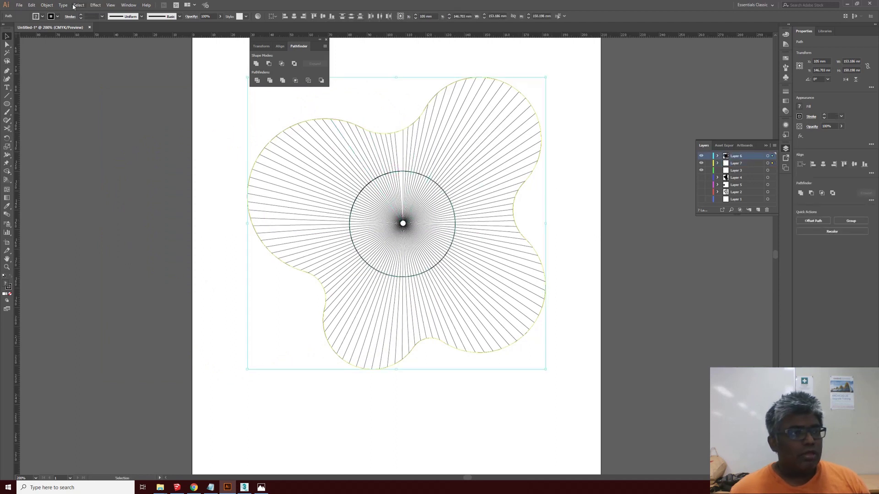
pyautogui.click(47, 5)
pyautogui.click(79, 163)
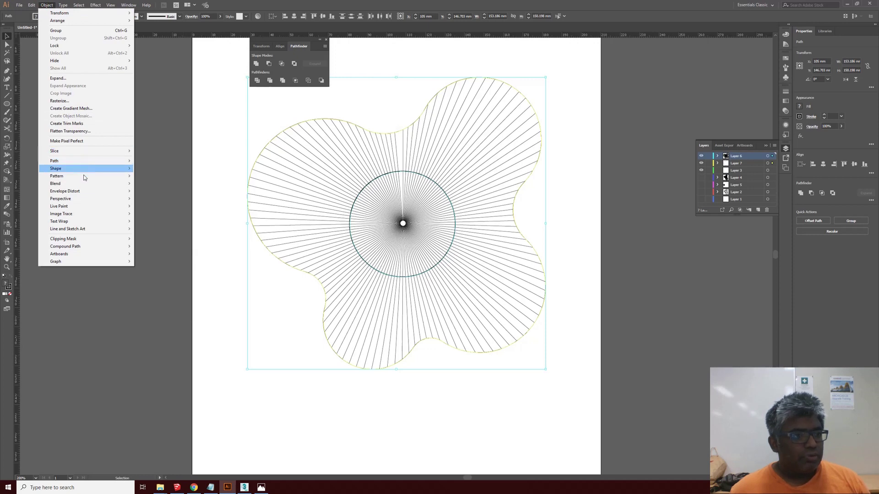
pyautogui.moveTo(91, 183)
pyautogui.click(140, 183)
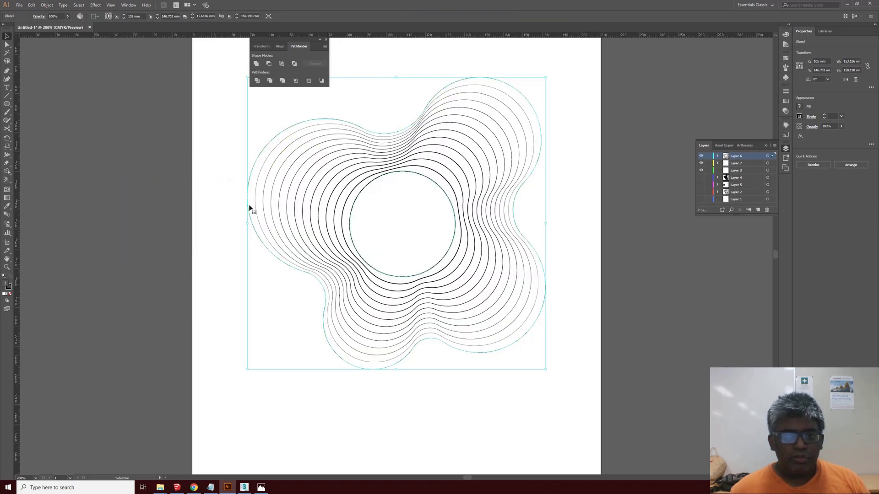
# Isolate the blend, expand it with Object, Fill and Stroke included, and ungroup the resulting contours.
pyautogui.click(121, 129)
pyautogui.click(360, 191)
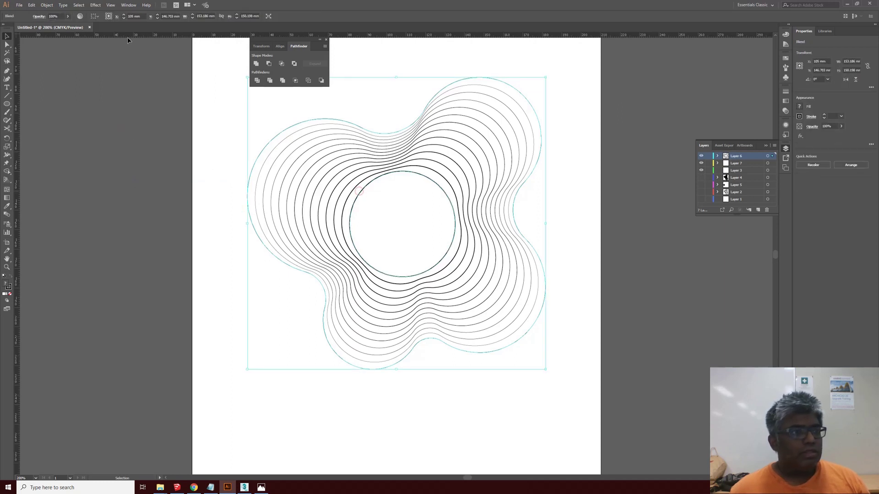
pyautogui.doubleClick(435, 195)
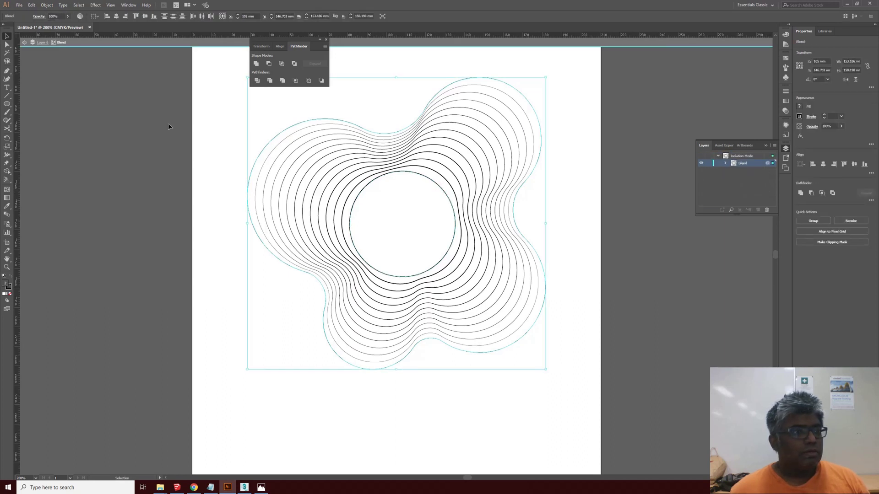
pyautogui.click(227, 160)
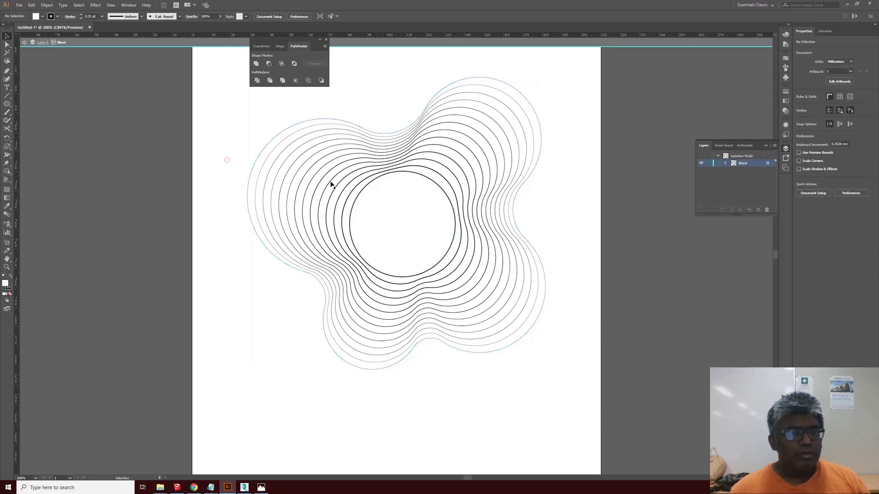
pyautogui.click(262, 151)
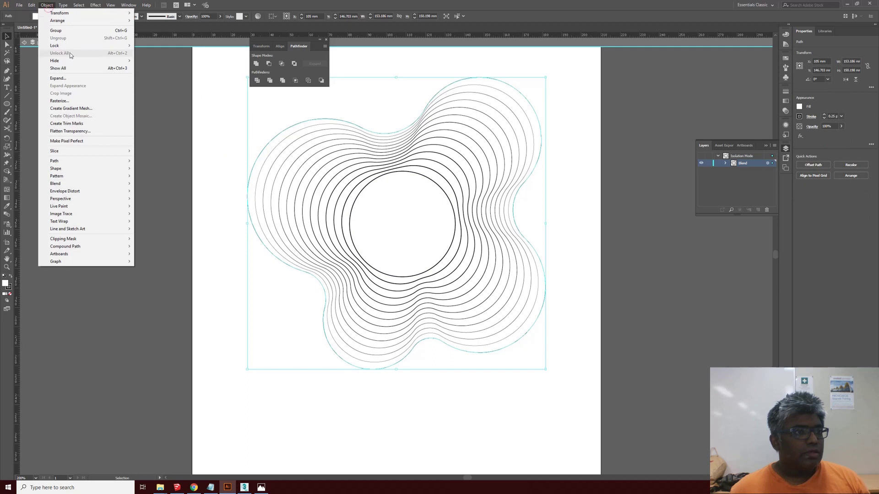
pyautogui.click(73, 78)
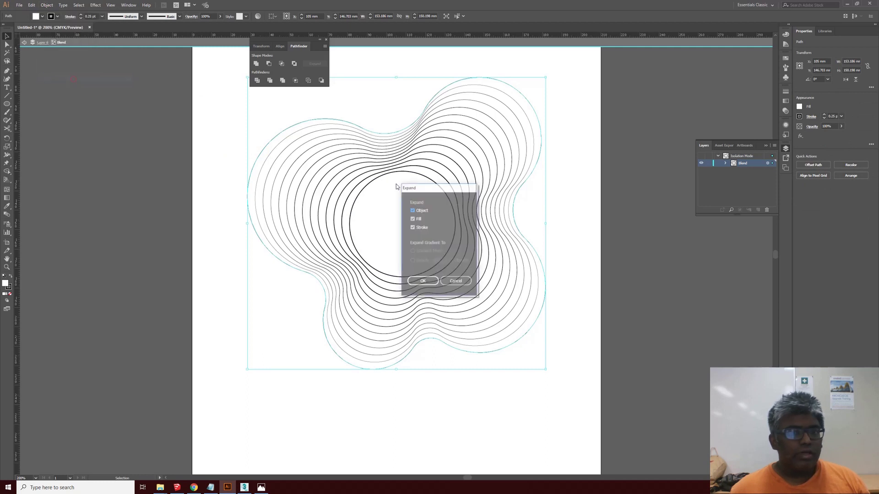
pyautogui.click(423, 281)
pyautogui.click(47, 5)
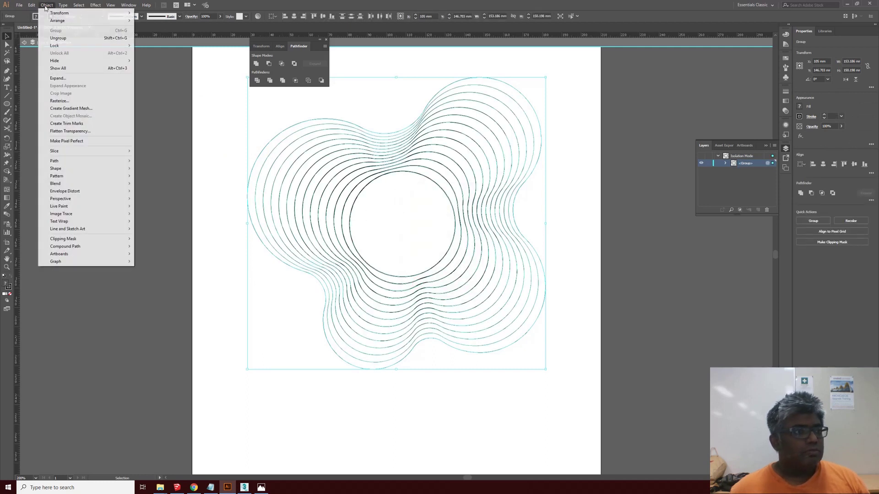
pyautogui.click(58, 38)
# Remove the fill from the contours, set their stroke weight to 0.25 pt, and leave isolation mode.
pyautogui.click(43, 16)
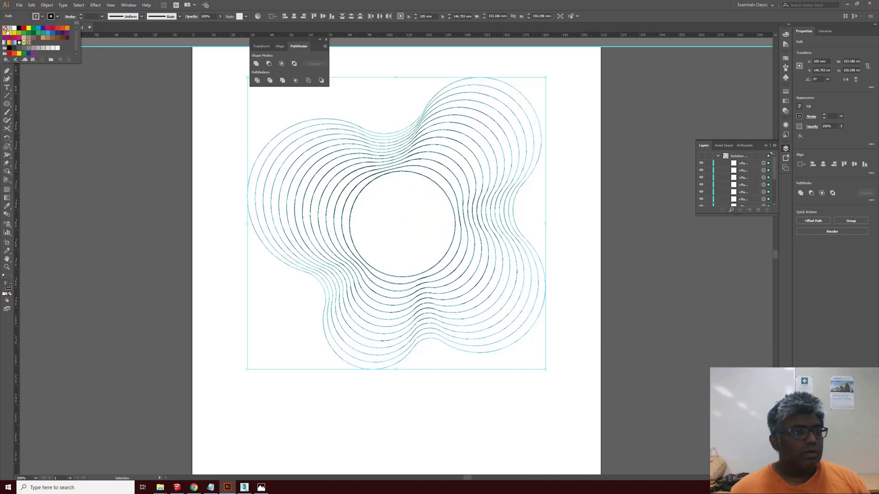
pyautogui.click(5, 29)
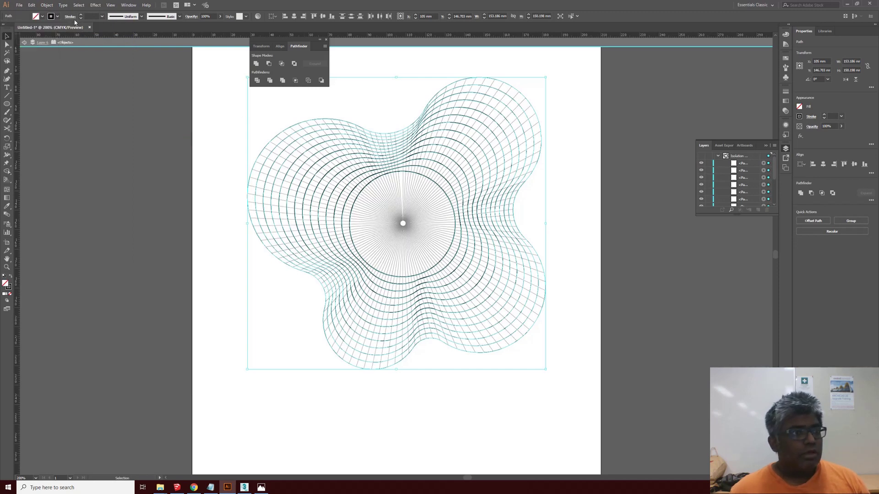
pyautogui.click(102, 16)
pyautogui.click(113, 24)
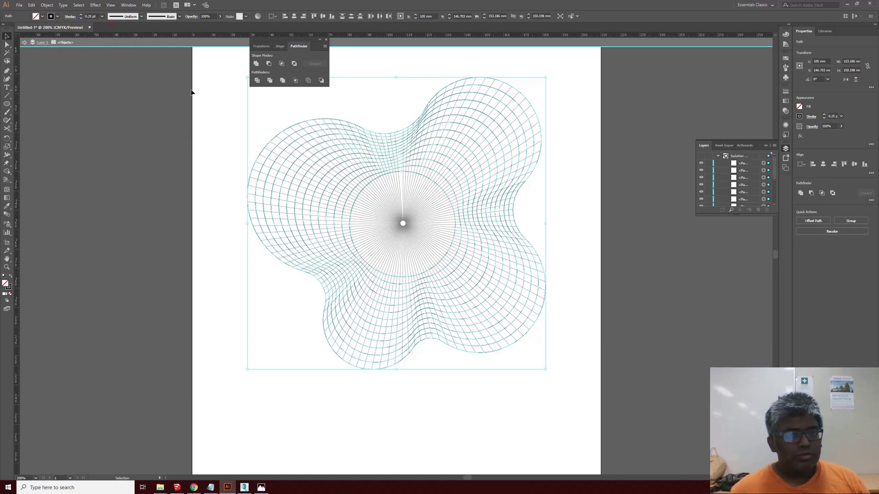
pyautogui.doubleClick(204, 153)
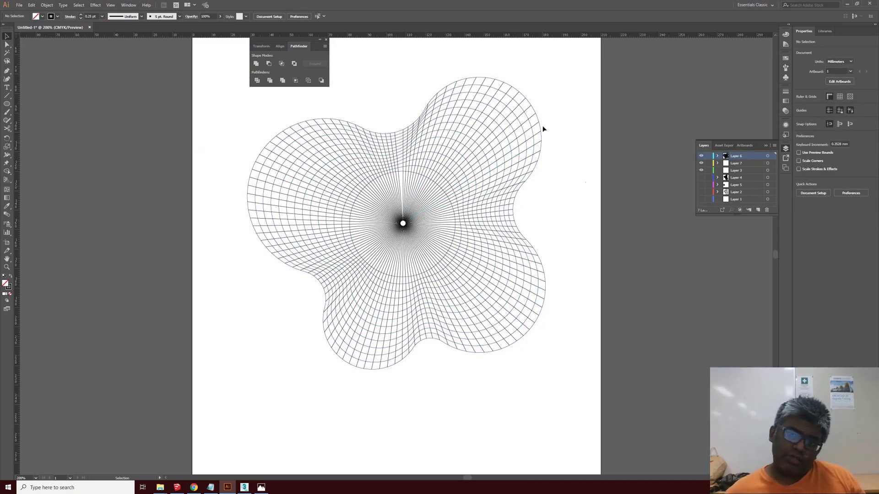
pyautogui.click(258, 96)
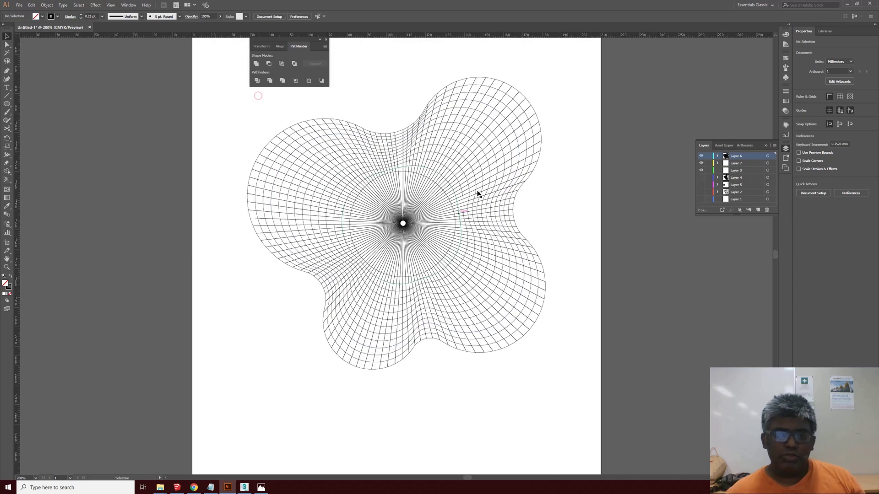
# Export the artwork to the Desktop in AutoCAD Drawing (DWG) format as RoofB, accepting the default export options.
pyautogui.click(19, 5)
pyautogui.moveTo(43, 127)
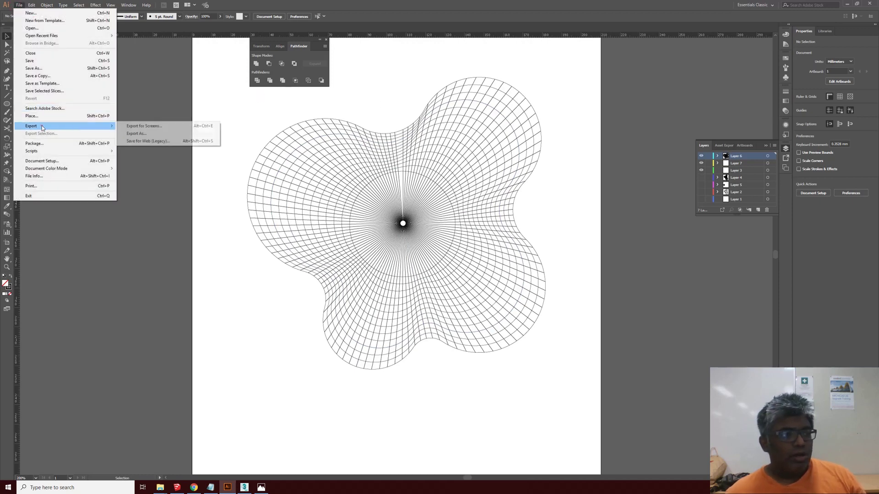
pyautogui.click(137, 133)
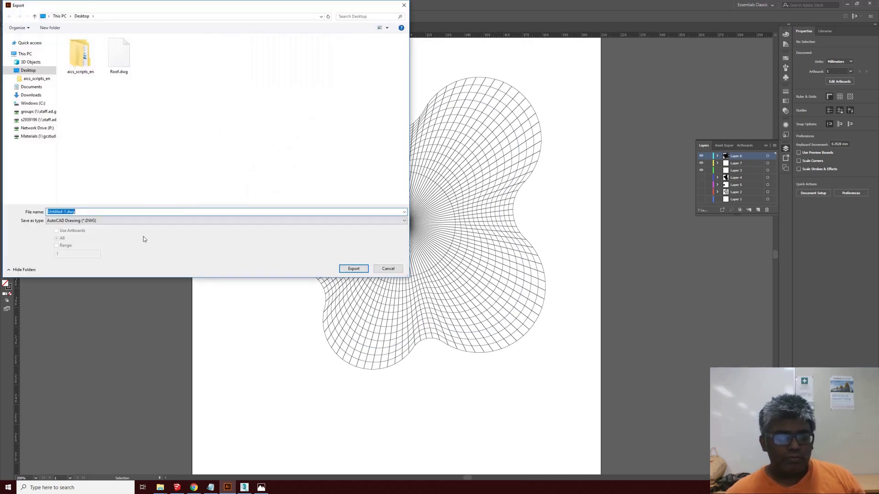
pyautogui.click(114, 220)
pyautogui.click(136, 184)
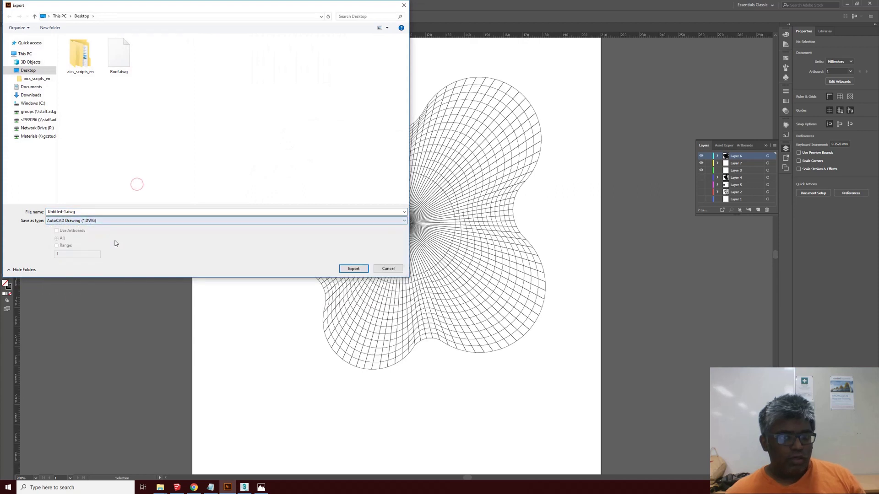
pyautogui.click(99, 213)
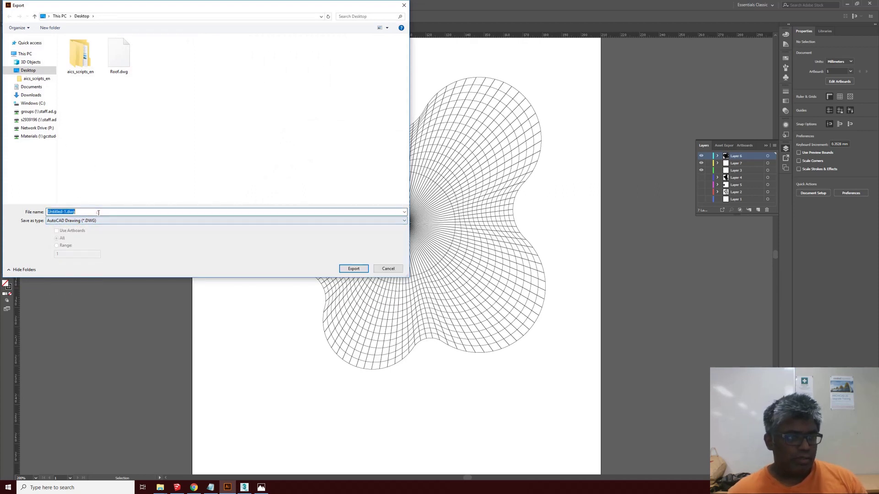
pyautogui.write('Roof')
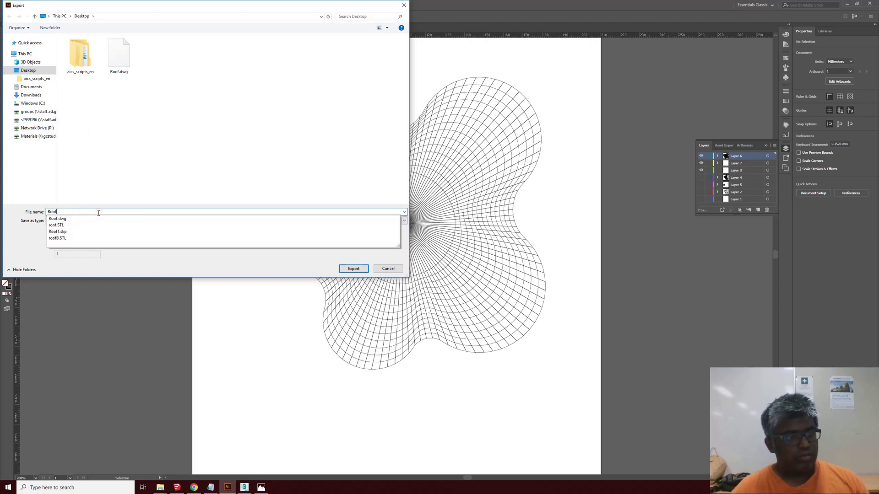
pyautogui.write('B')
pyautogui.press('Return')
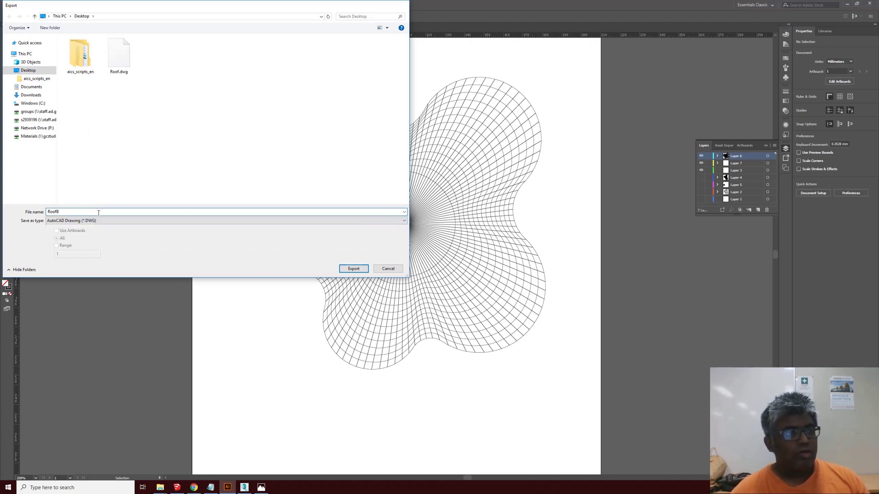
pyautogui.press('Return')
pyautogui.click(464, 319)
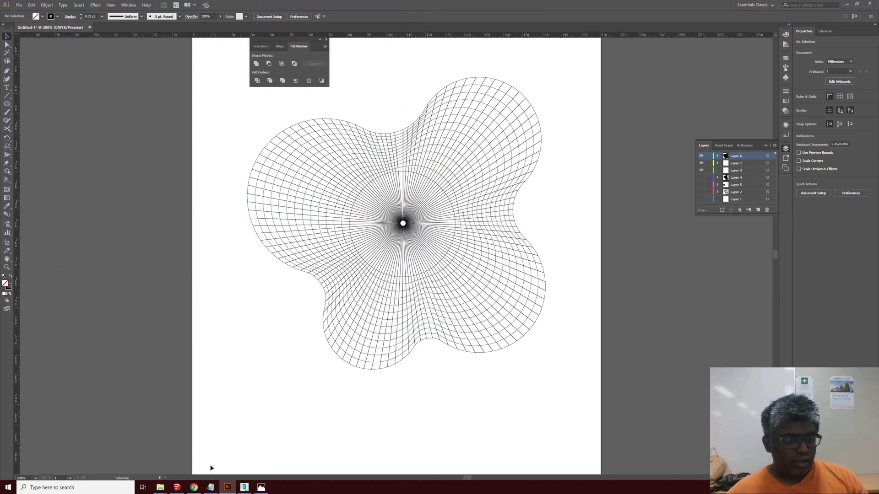
# Switch to 3ds Max and import RoofB.dwg from the Desktop with the default DWG import options.
pyautogui.click(244, 487)
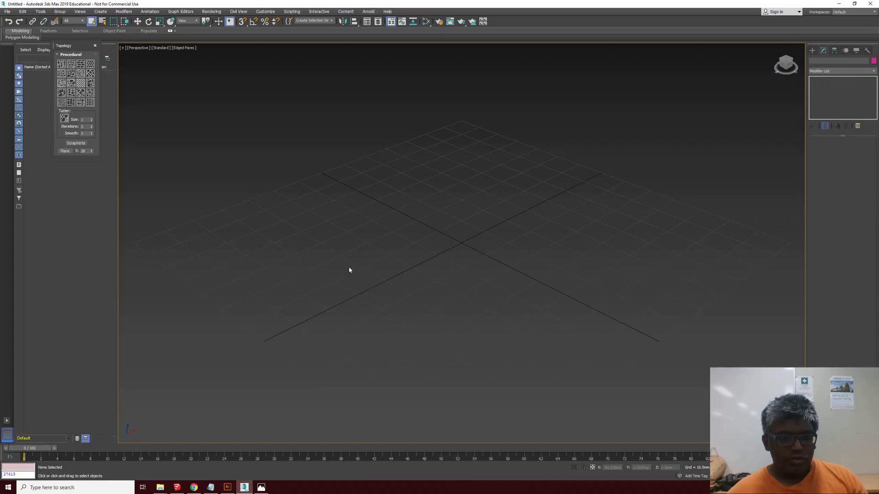
pyautogui.click(7, 11)
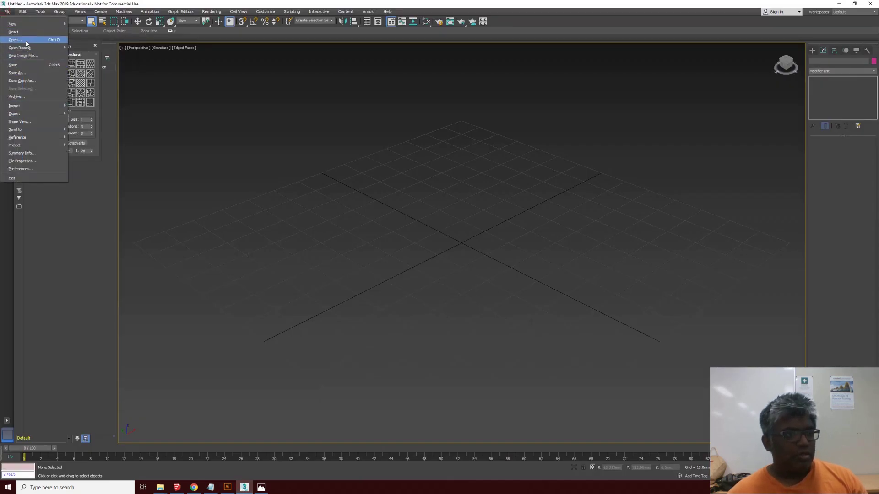
pyautogui.moveTo(27, 106)
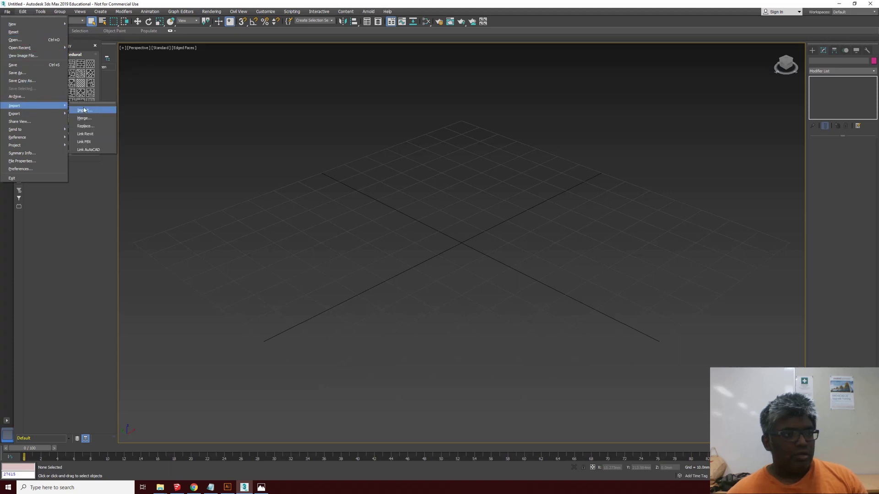
pyautogui.click(504, 208)
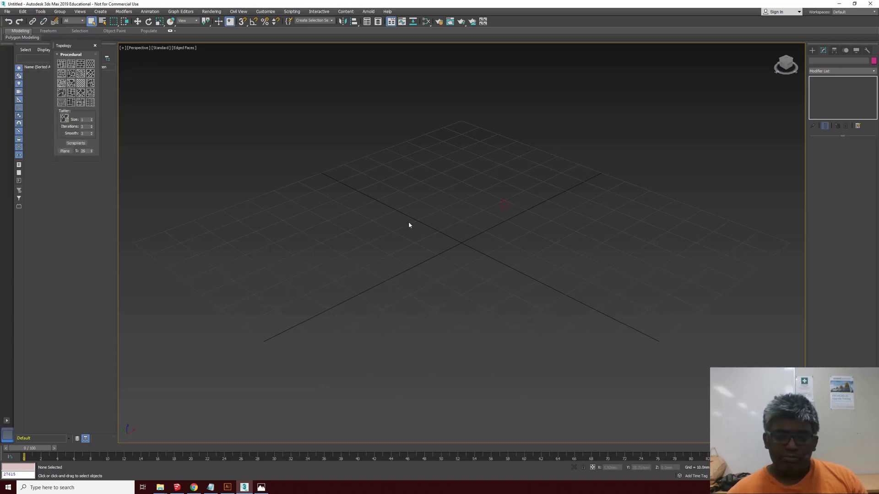
pyautogui.click(5, 11)
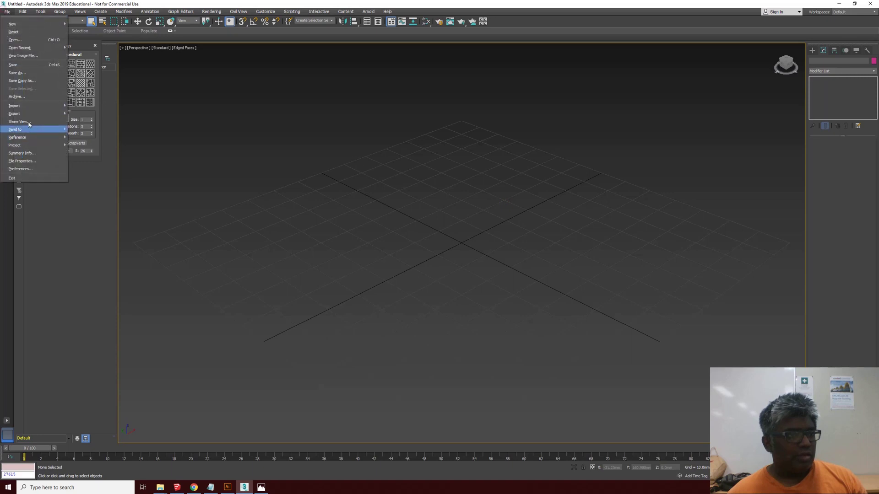
pyautogui.moveTo(28, 104)
pyautogui.click(90, 110)
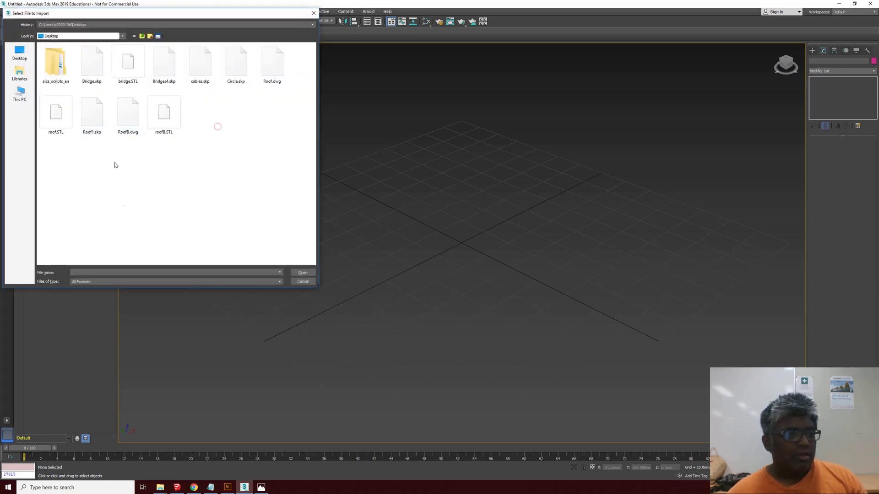
pyautogui.doubleClick(128, 112)
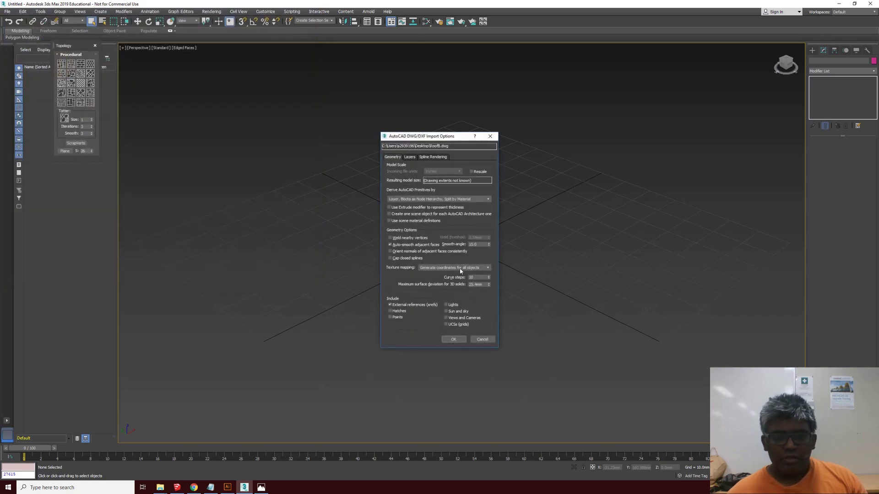
pyautogui.click(453, 340)
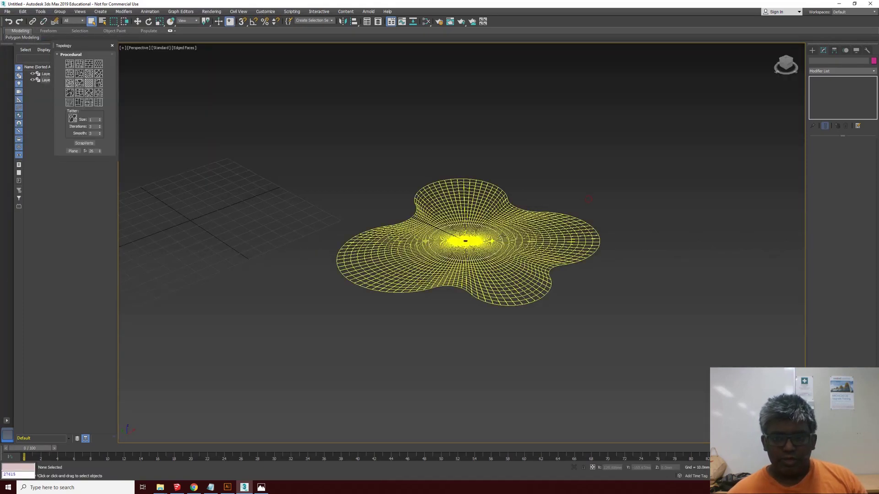
# Detach the outermost blob contour from the imported grid spline as a separate shape.
pyautogui.scroll(5, 505, 236)
pyautogui.click(502, 270)
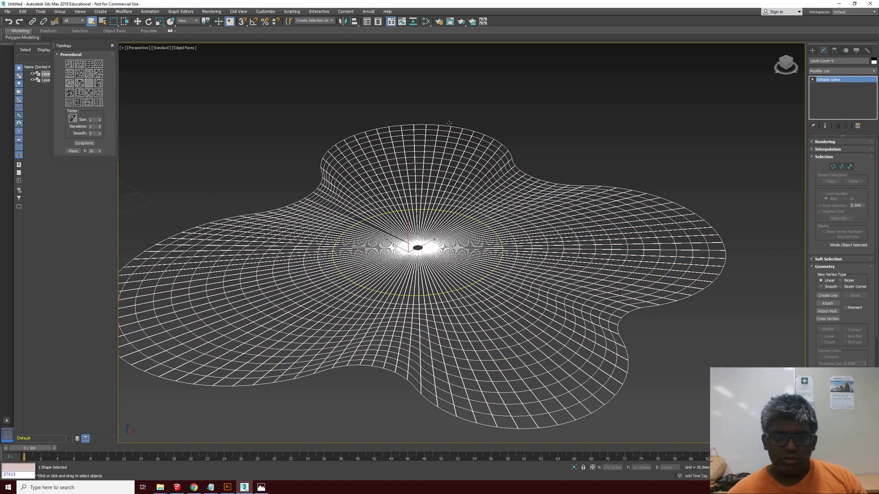
pyautogui.scroll(-3, 500, 175)
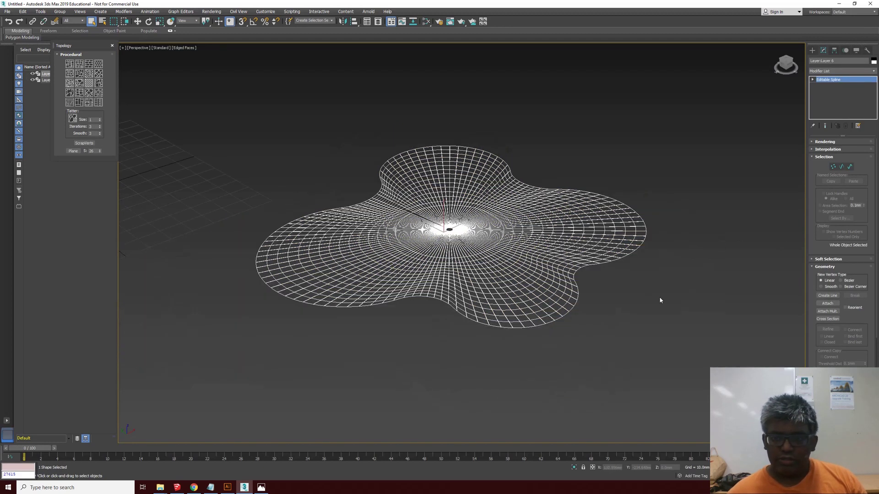
pyautogui.click(850, 167)
pyautogui.click(578, 304)
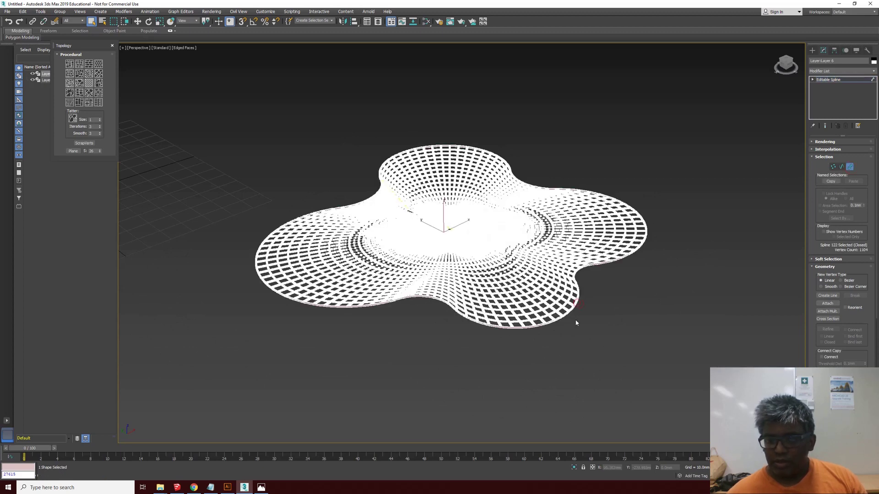
pyautogui.scroll(5, 576, 323)
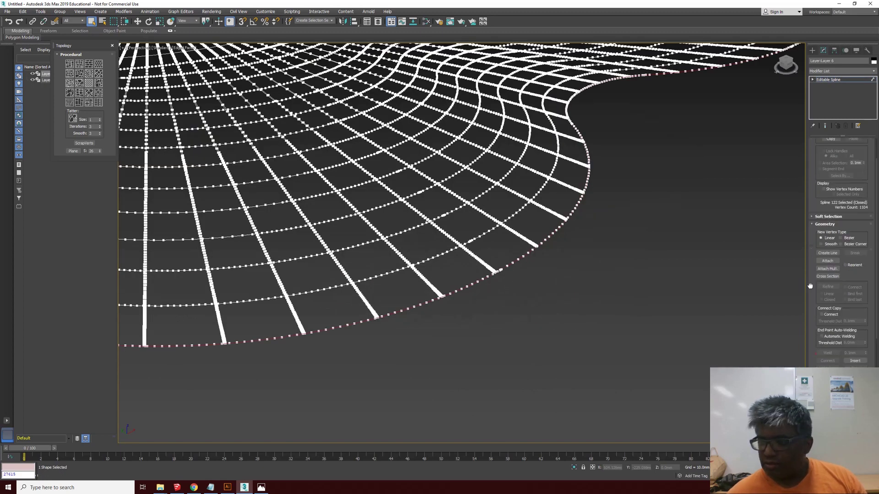
pyautogui.scroll(-5, 817, 311)
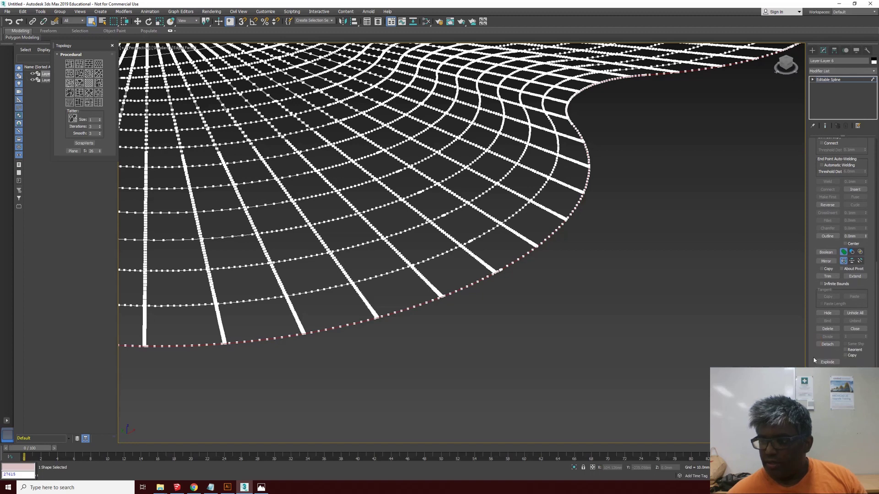
pyautogui.click(827, 344)
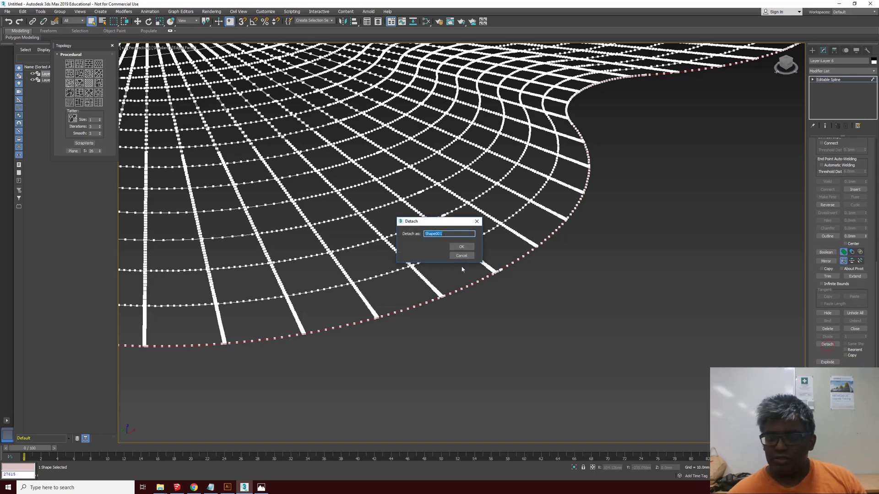
pyautogui.click(461, 247)
pyautogui.click(812, 49)
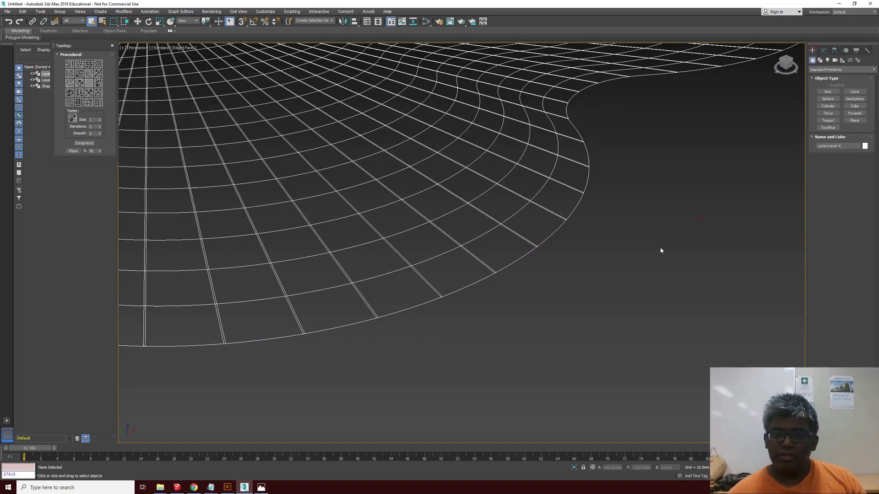
# Select the remaining grid of radial lines and contours, separate from the detached outline, and hide it.
pyautogui.click(513, 261)
pyautogui.scroll(-10, 527, 325)
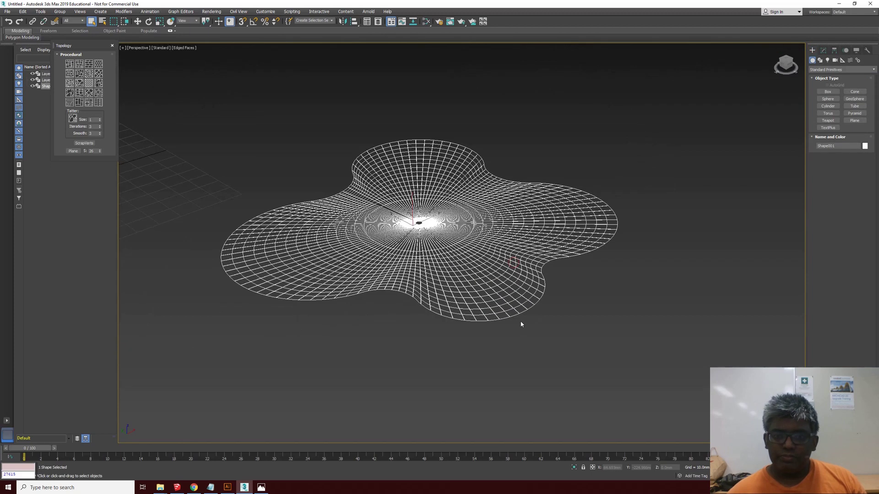
pyautogui.scroll(10, 509, 312)
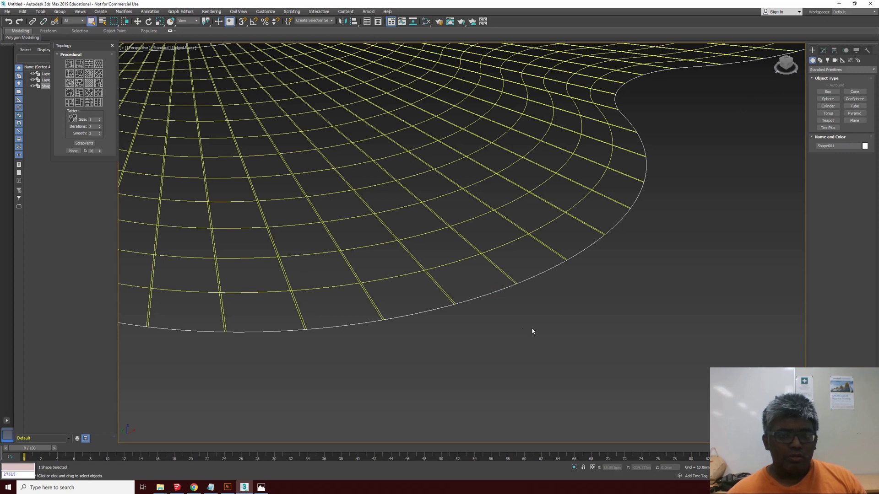
pyautogui.click(405, 277)
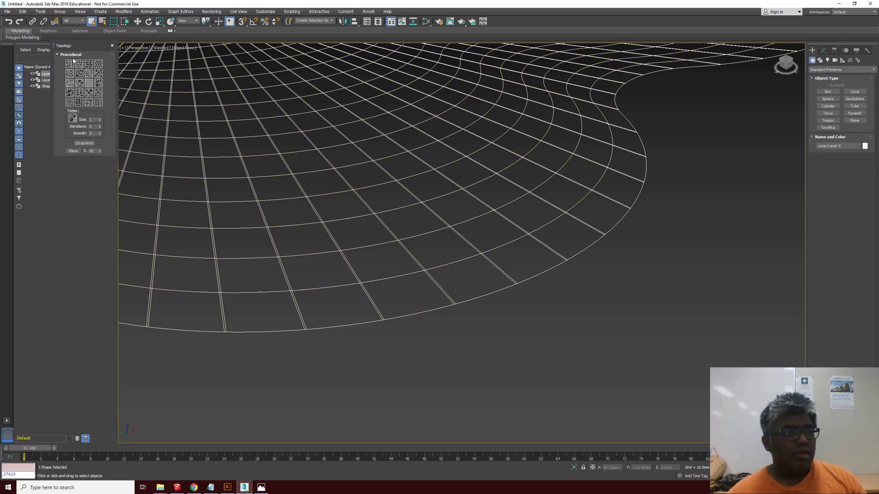
pyautogui.scroll(-10, 405, 248)
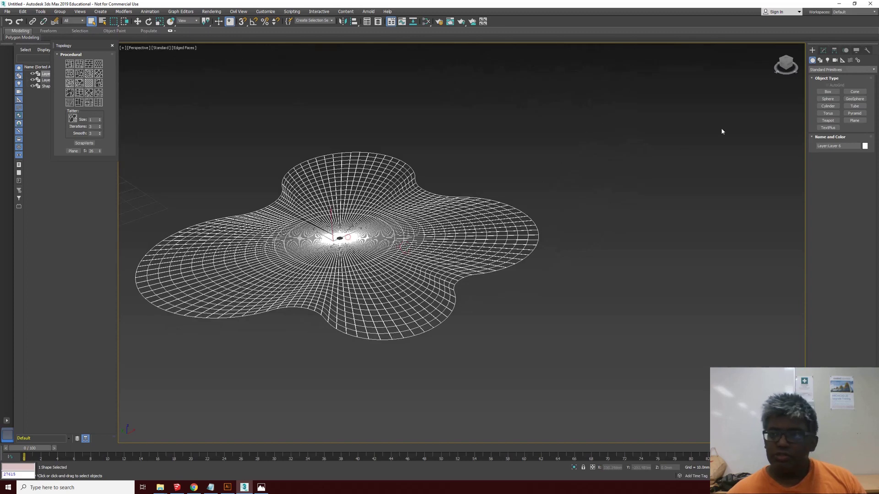
pyautogui.click(823, 51)
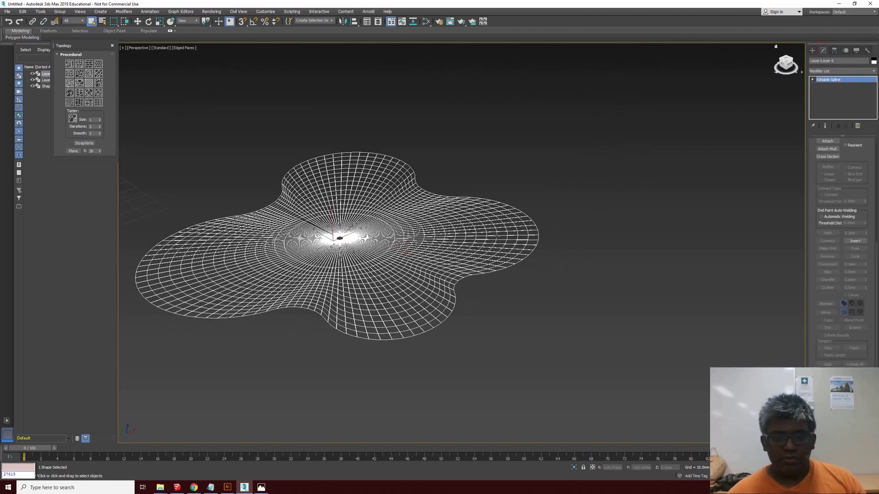
pyautogui.rightClick(403, 239)
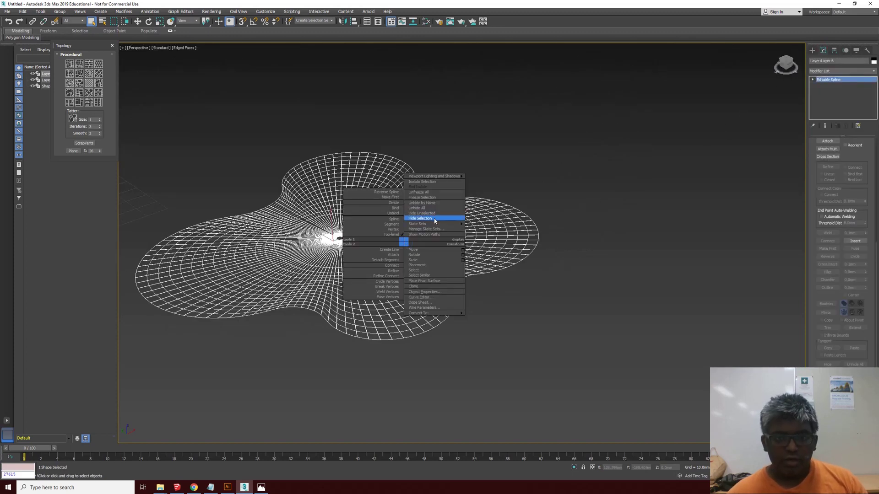
pyautogui.click(433, 219)
# Select the detached blob outline and isolate it from the inner circle.
pyautogui.scroll(-4, 549, 267)
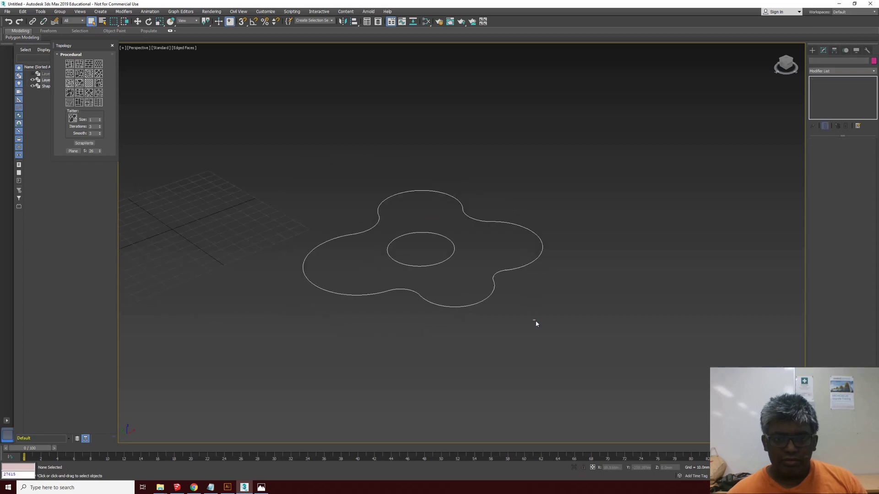
pyautogui.click(490, 297)
pyautogui.rightClick(487, 296)
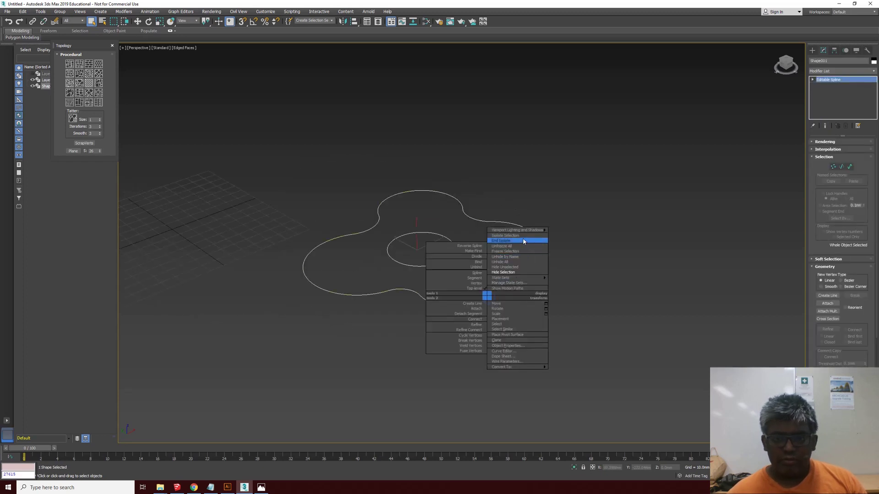
pyautogui.click(523, 239)
pyautogui.rightClick(490, 292)
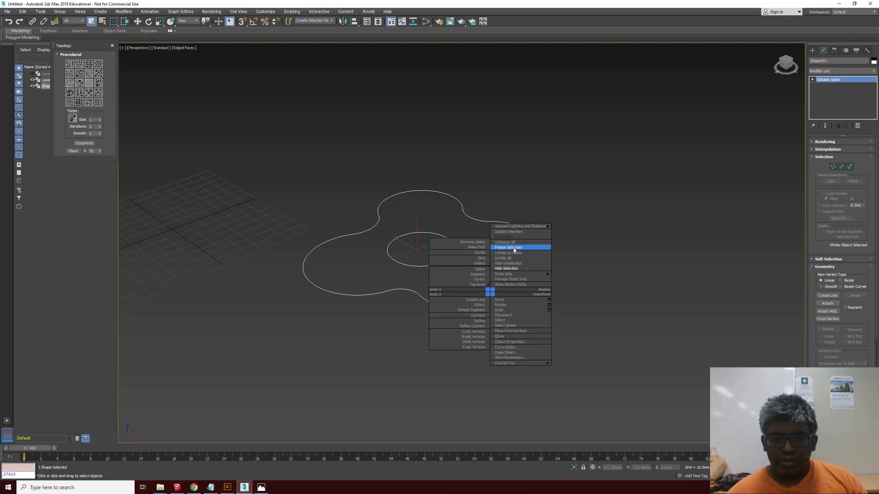
pyautogui.click(516, 233)
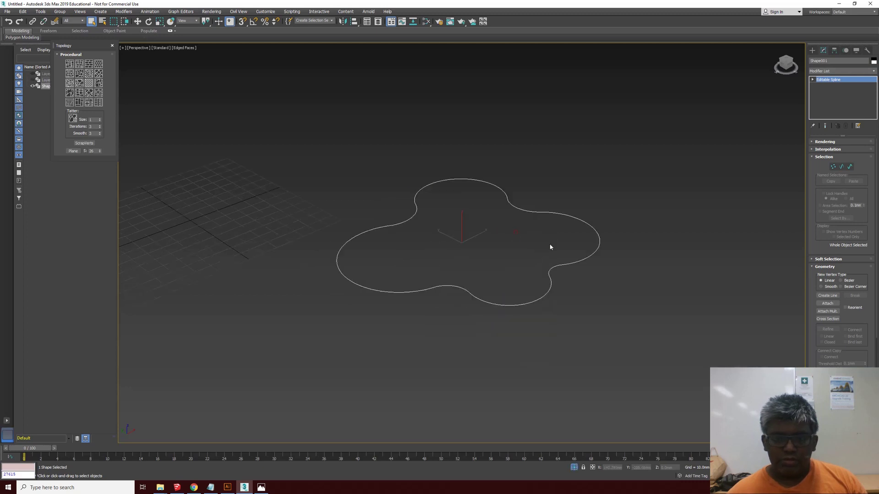
# Create a Plane primitive about 94 mm long and 72 mm wide on the grid beside the blob outline.
pyautogui.click(812, 50)
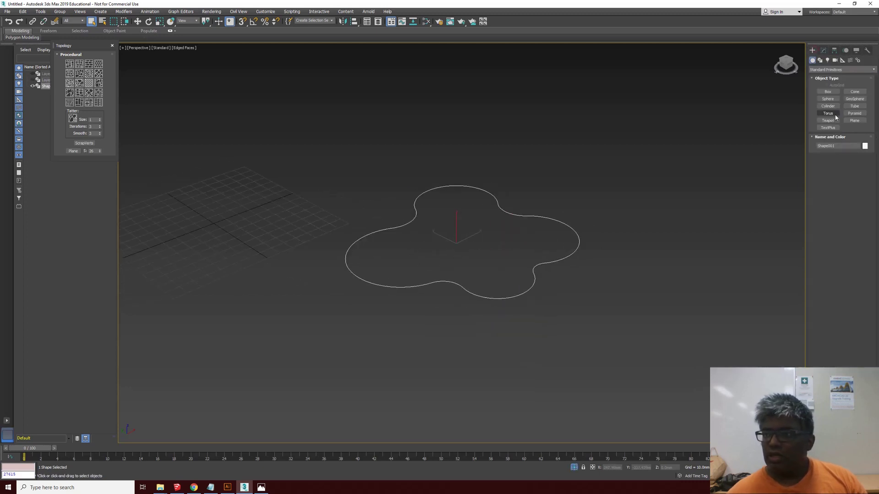
pyautogui.click(814, 70)
pyautogui.click(816, 75)
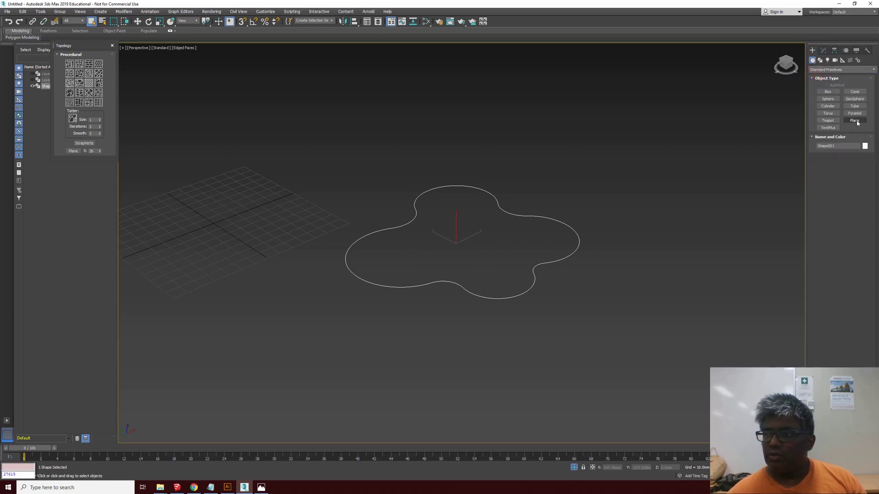
pyautogui.click(855, 120)
pyautogui.moveTo(258, 208); pyautogui.dragTo(243, 292)
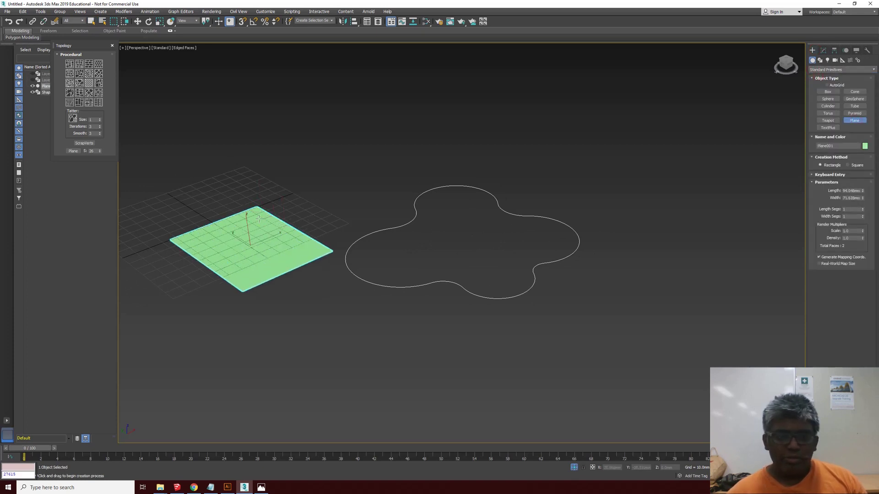
# Try dividing the plane into 4 length and 4 width segments, and return both counts to 1.
pyautogui.click(185, 48)
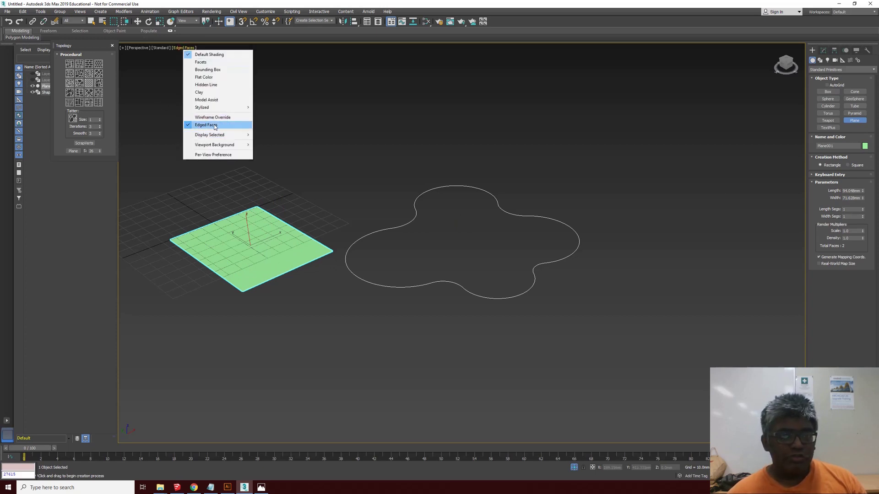
pyautogui.click(863, 209)
pyautogui.click(863, 209)
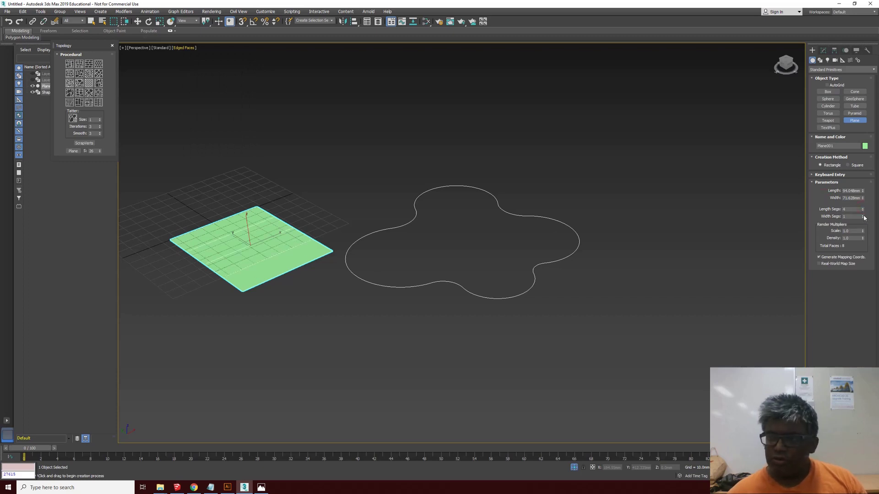
pyautogui.press('z')
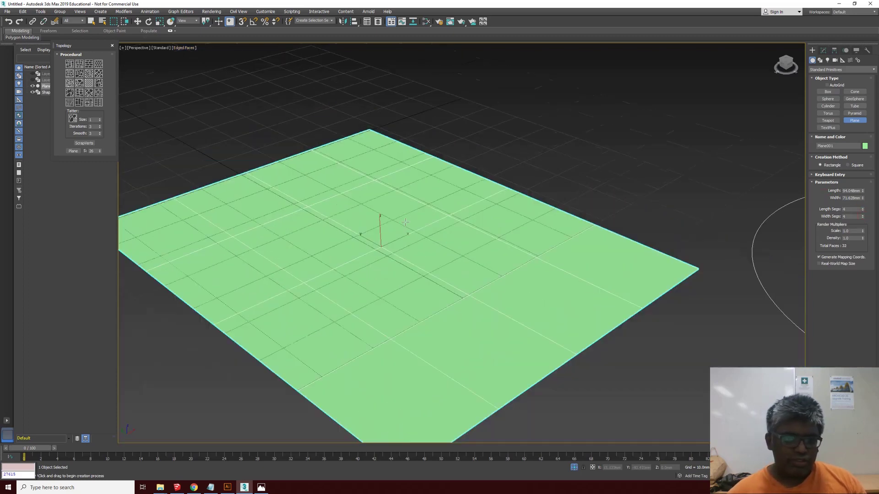
pyautogui.scroll(-4, 386, 178)
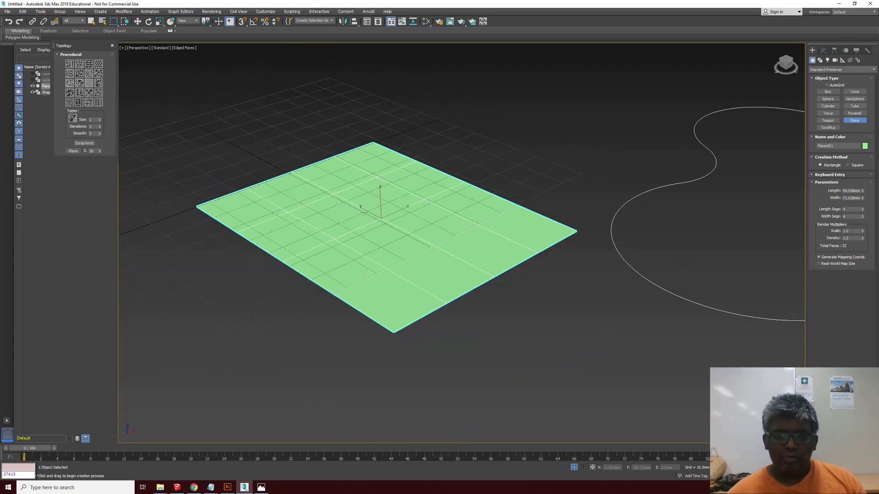
pyautogui.scroll(-3, 406, 205)
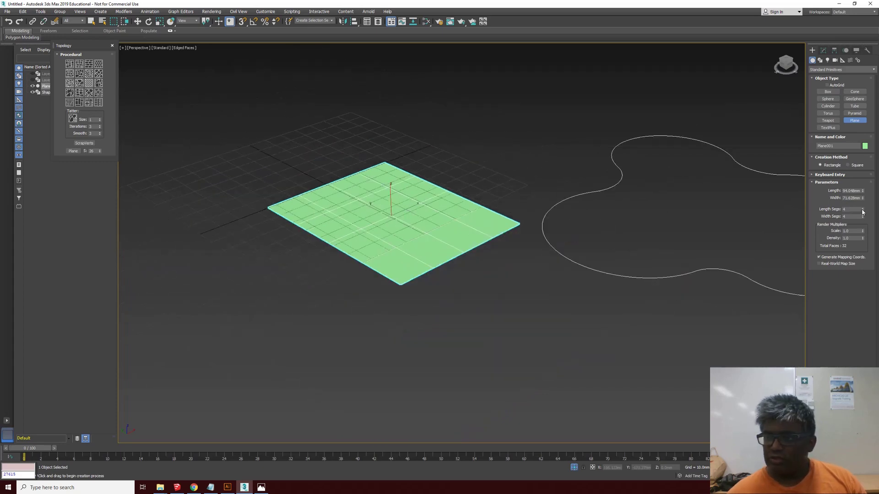
pyautogui.moveTo(863, 212); pyautogui.dragTo(859, 253)
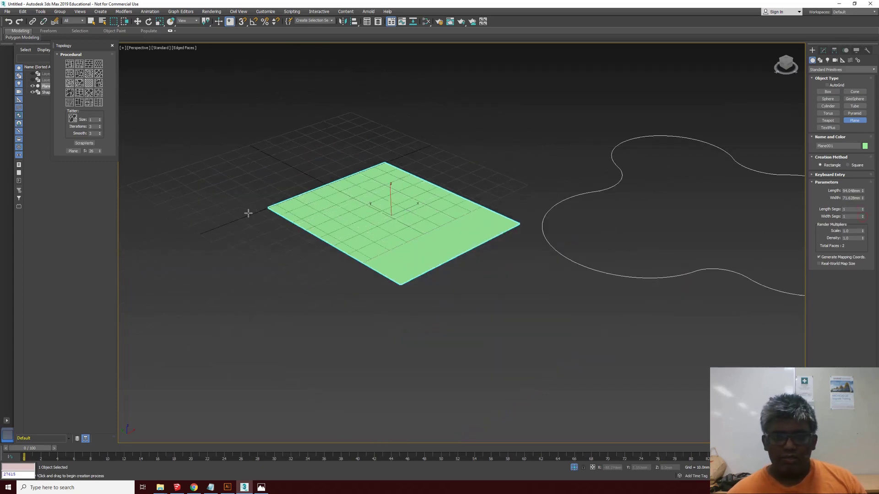
pyautogui.scroll(-4, 248, 213)
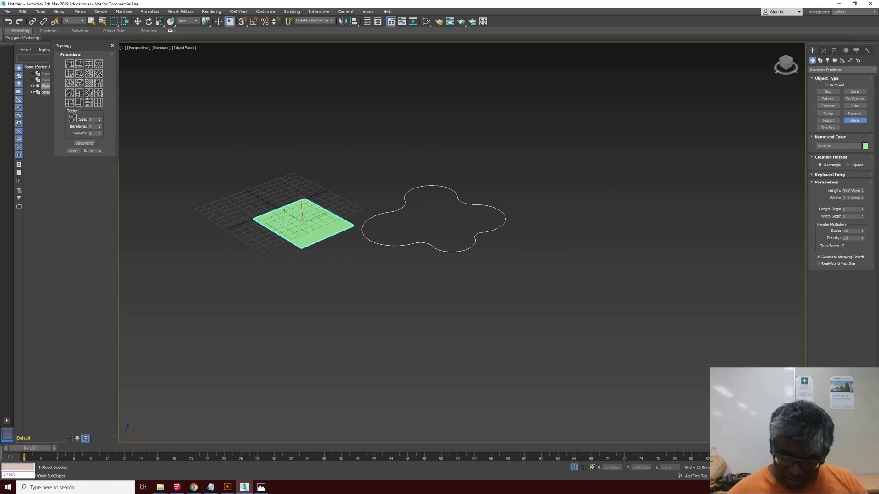
# Show all four viewports and ready the plane for moving in the top view.
pyautogui.hotkey('alt', 'w')
pyautogui.scroll(-3, 265, 200)
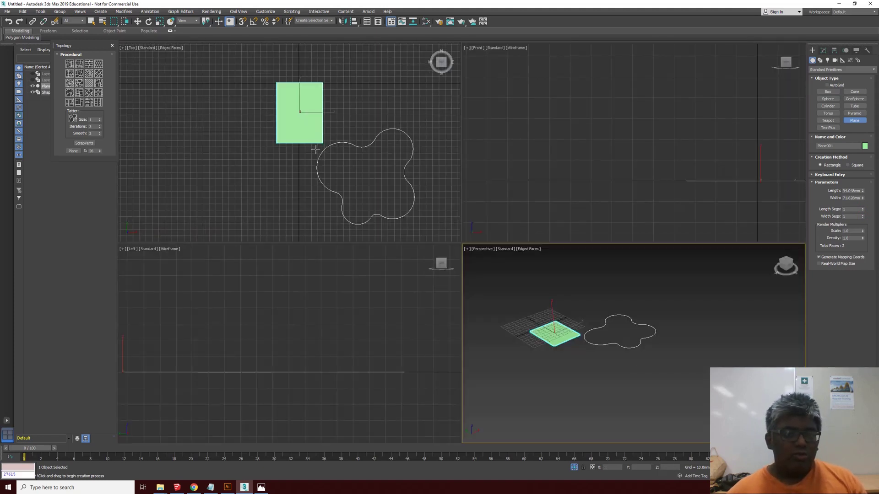
pyautogui.click(139, 22)
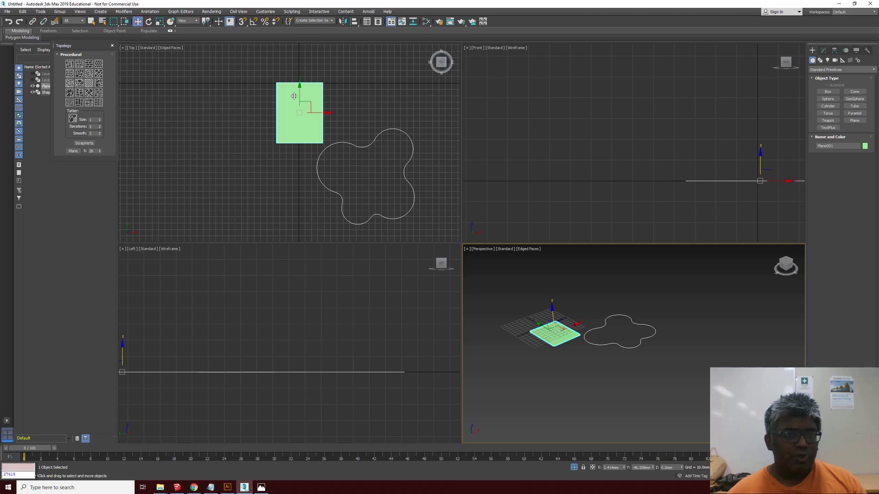
pyautogui.click(294, 96)
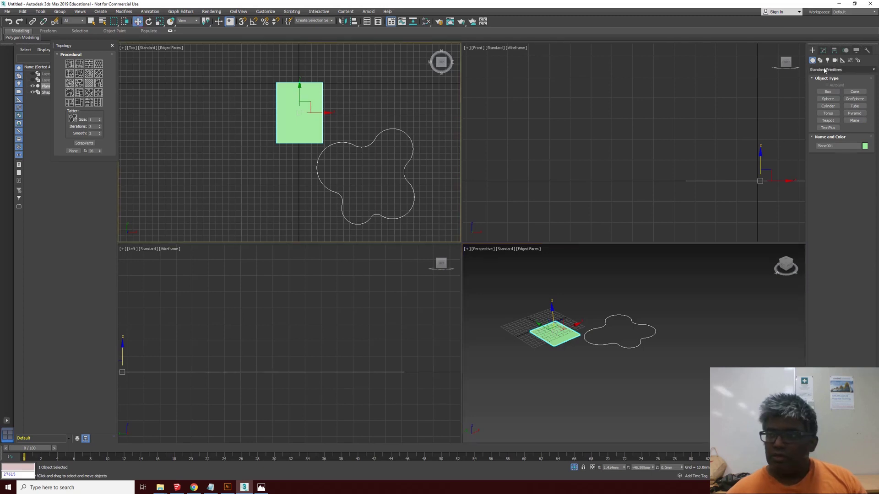
# Apply an Edit Poly modifier to the plane and enter edge editing.
pyautogui.click(823, 50)
pyautogui.click(874, 72)
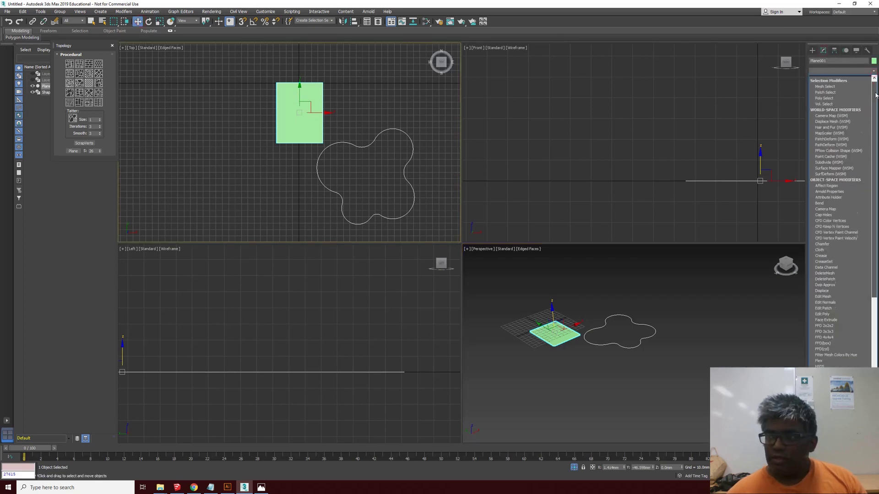
pyautogui.scroll(-3, 834, 229)
pyautogui.click(835, 271)
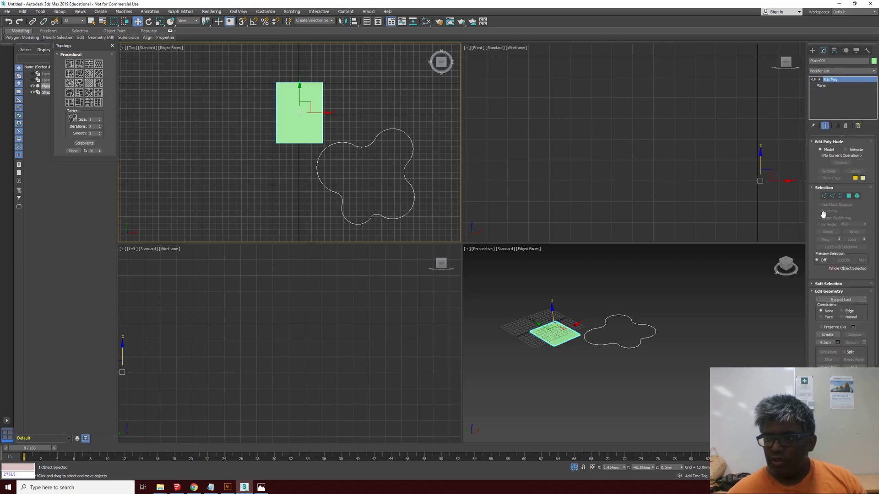
pyautogui.press('2')
# Extrude the plane's right edge sideways twice in the top view to add two polygons reaching above the blob.
pyautogui.click(305, 113)
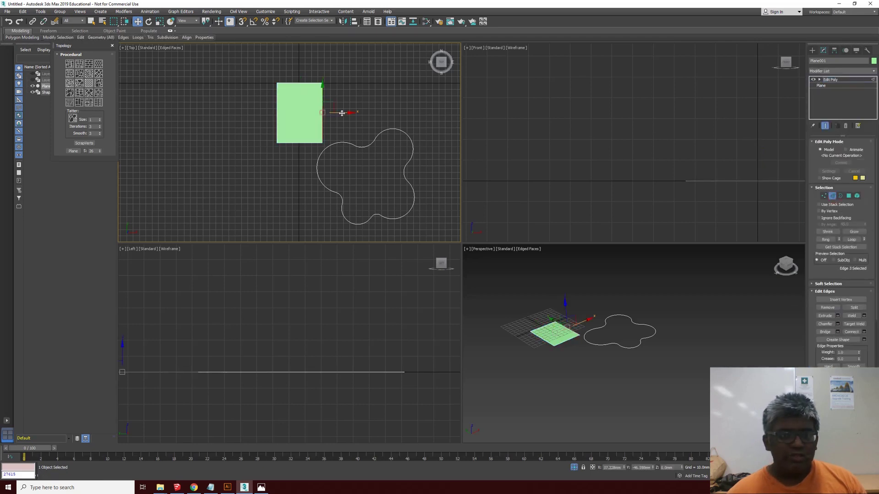
pyautogui.scroll(4, 306, 113)
pyautogui.keyDown('shift'); pyautogui.moveTo(377, 112); pyautogui.dragTo(375, 111); pyautogui.keyUp('shift')
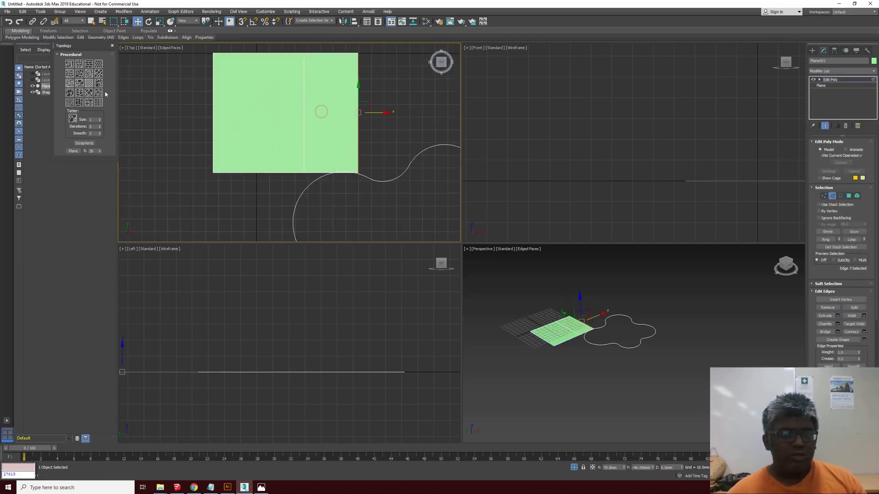
pyautogui.scroll(-3, 375, 111)
pyautogui.moveTo(375, 112); pyautogui.dragTo(309, 109, button='middle')
pyautogui.keyDown('shift'); pyautogui.moveTo(311, 109); pyautogui.dragTo(379, 111); pyautogui.keyUp('shift')
# Extrude the end polygon's lower edge over the blob and its right edge outward, and pull the middle polygon's lower edge down.
pyautogui.click(315, 153)
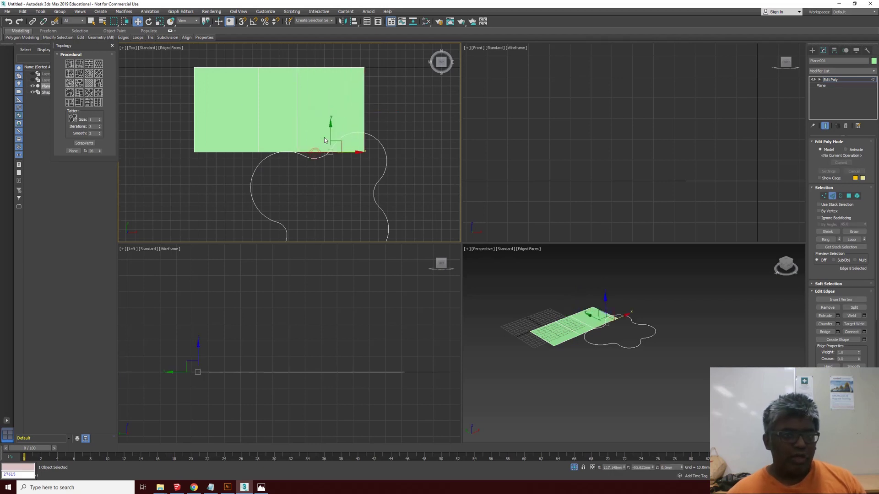
pyautogui.keyDown('shift'); pyautogui.moveTo(329, 137); pyautogui.dragTo(330, 200); pyautogui.keyUp('shift')
pyautogui.click(277, 153)
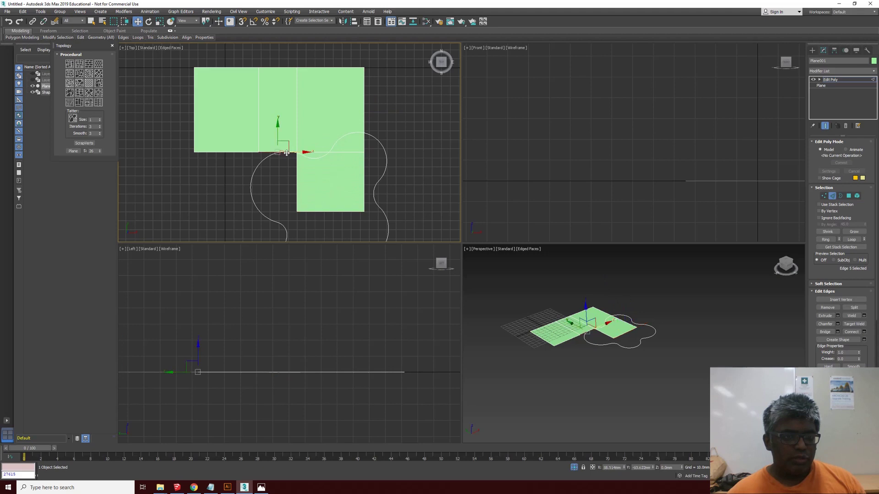
pyautogui.moveTo(278, 146); pyautogui.dragTo(278, 173)
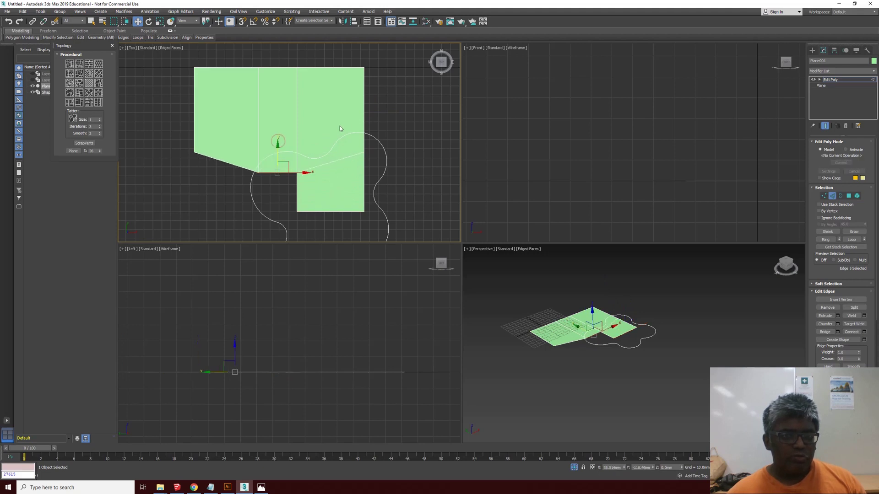
pyautogui.click(364, 120)
pyautogui.moveTo(377, 109); pyautogui.dragTo(427, 109)
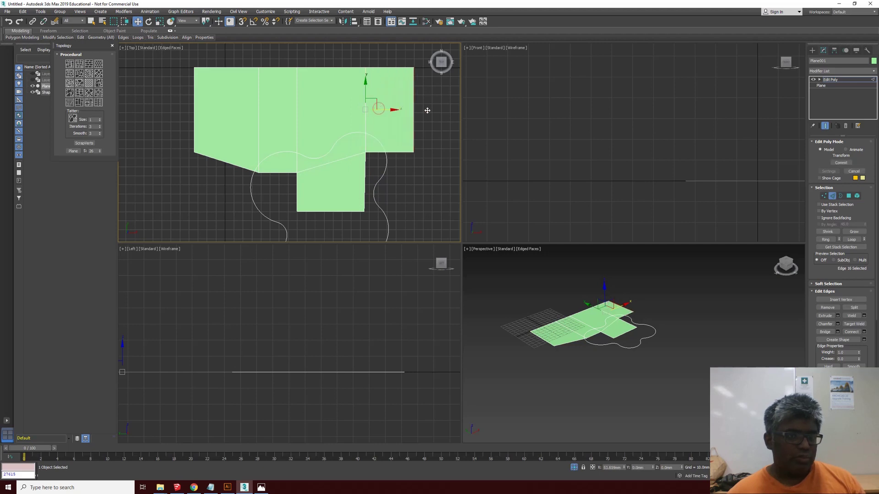
# Move the inner corner vertex down to the blob outline and shift the rightmost polygon farther outward.
pyautogui.click(824, 196)
pyautogui.click(366, 152)
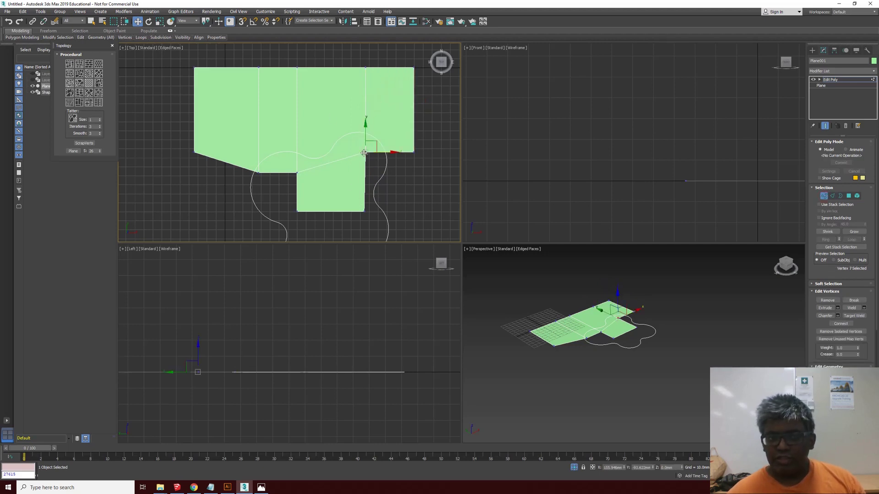
pyautogui.moveTo(364, 137); pyautogui.dragTo(385, 170)
pyautogui.press('4')
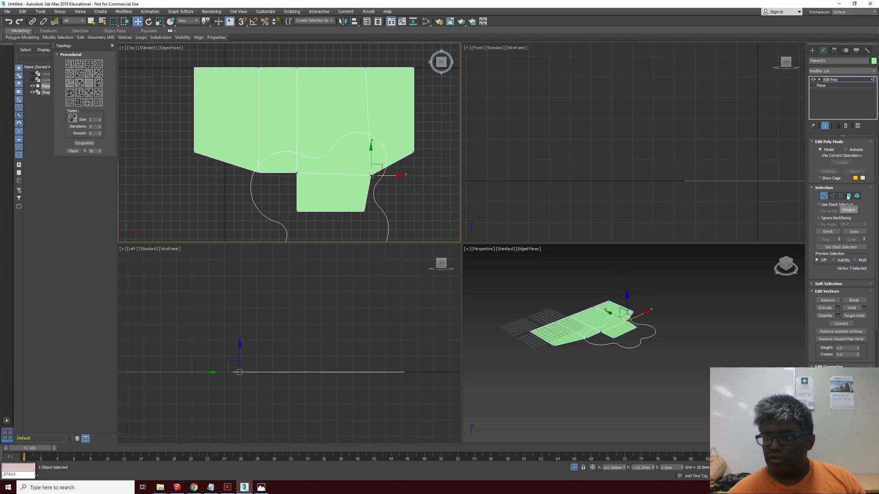
pyautogui.click(391, 114)
pyautogui.moveTo(420, 117)
pyautogui.mouseDown()
pyautogui.moveTo(430, 115)
pyautogui.moveTo(405, 114)
pyautogui.moveTo(428, 113)
pyautogui.mouseUp()
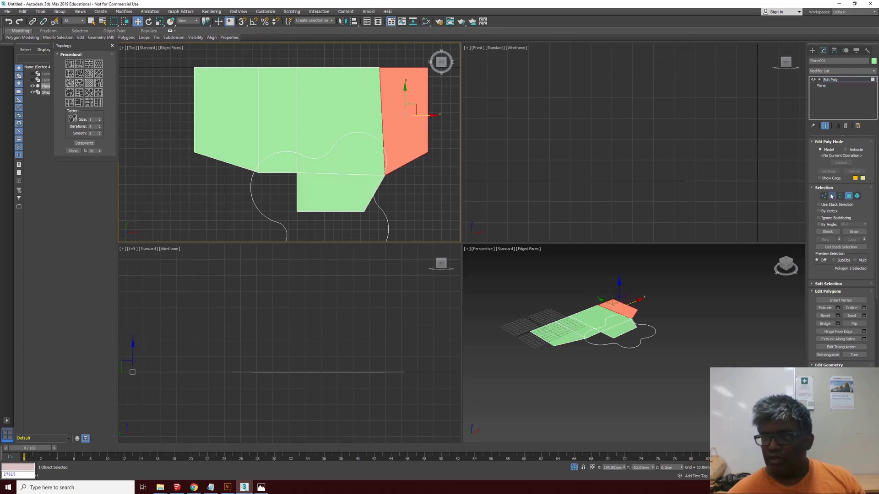
# Move the upper edge of the polygon beside the rightmost one upward in the top view.
pyautogui.click(832, 196)
pyautogui.click(369, 68)
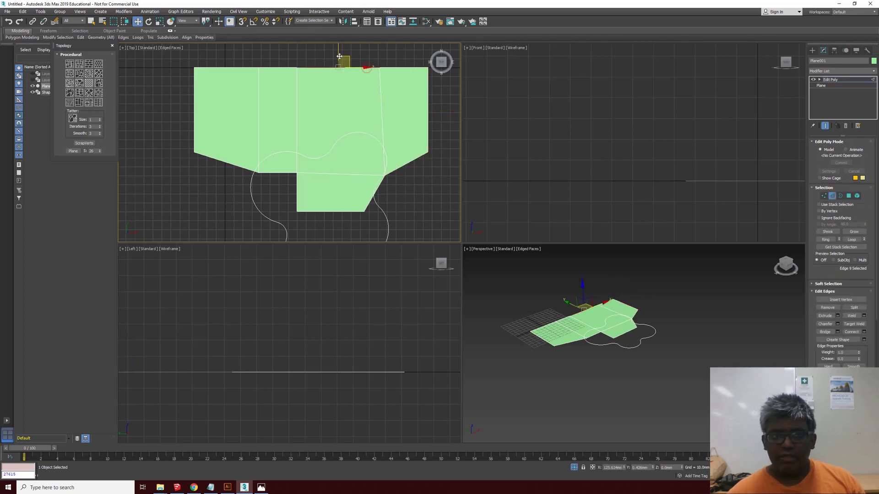
pyautogui.moveTo(339, 56); pyautogui.dragTo(339, 45)
pyautogui.scroll(-3, 336, 158)
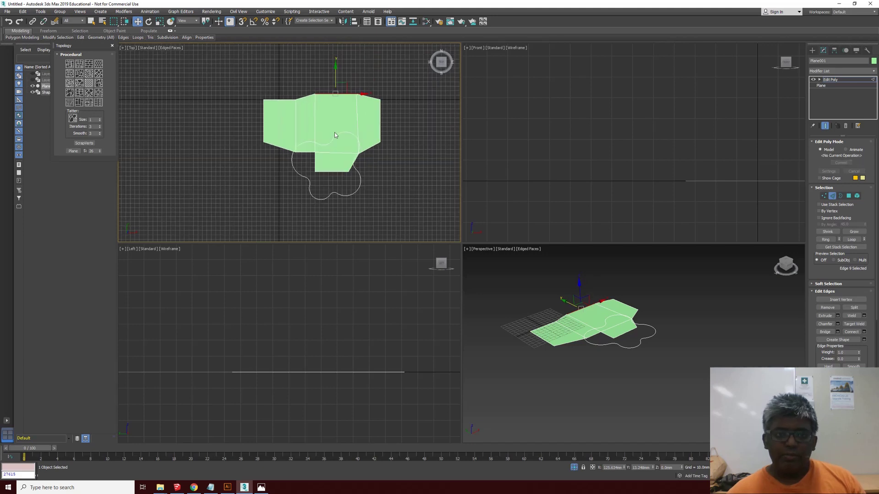
# Leave edge editing and delete the reshaped plane, keeping only the blob outline.
pyautogui.click(92, 21)
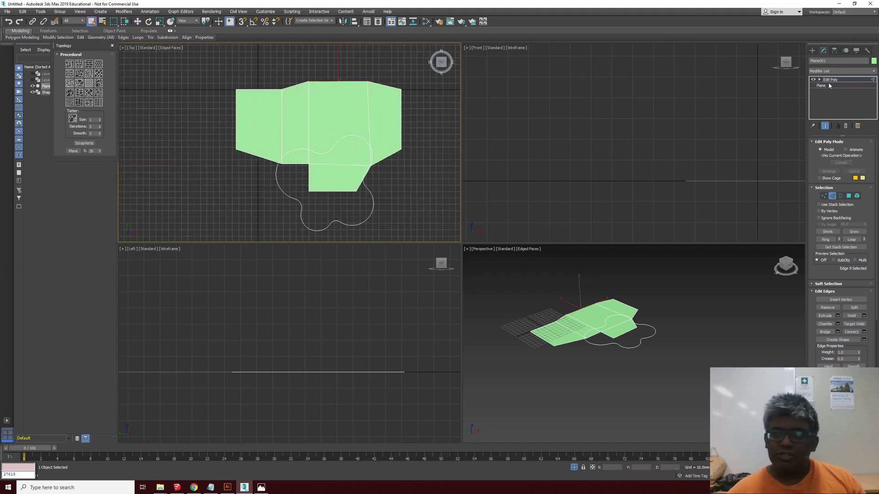
pyautogui.click(369, 120)
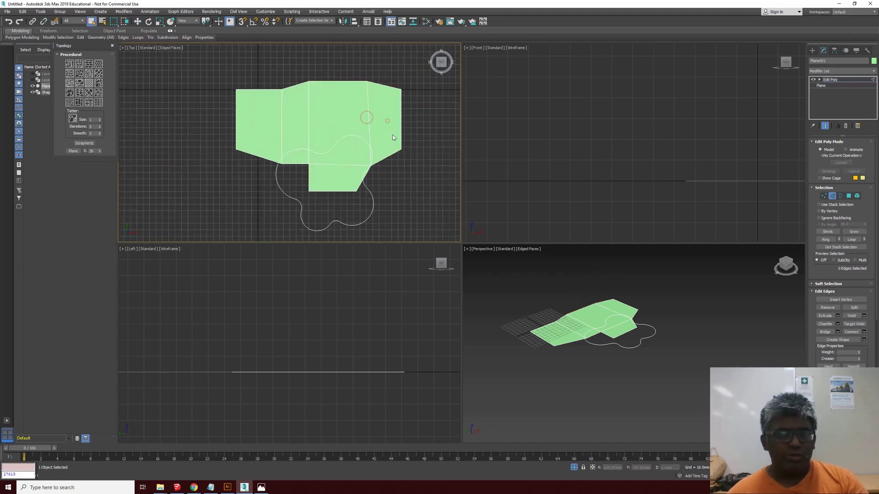
pyautogui.click(400, 145)
pyautogui.click(812, 51)
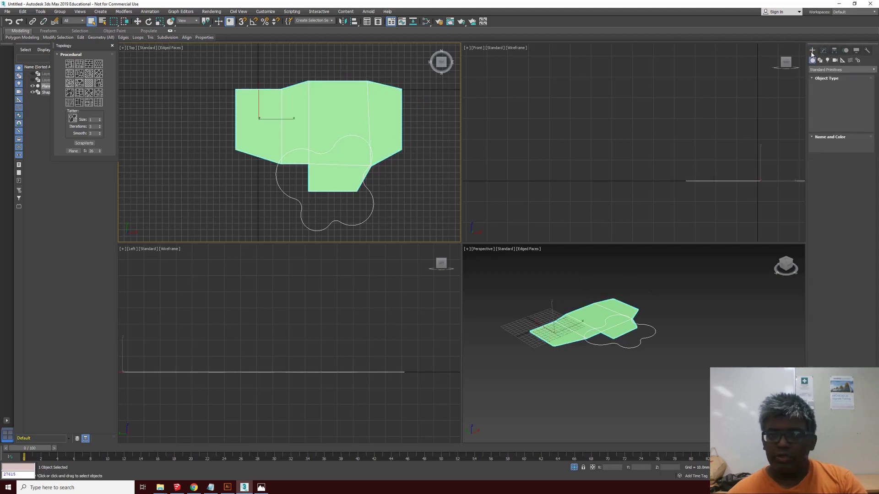
pyautogui.click(294, 116)
pyautogui.scroll(-3, 243, 114)
pyautogui.scroll(3, 263, 128)
pyautogui.press('Delete')
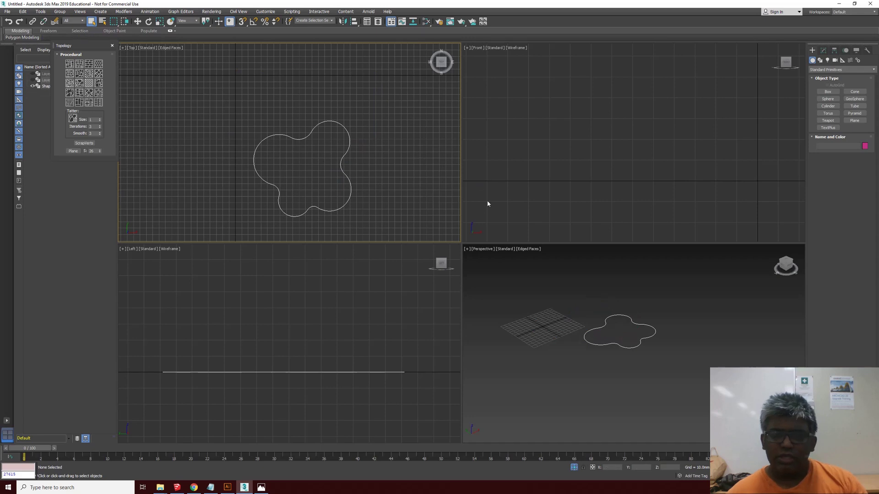
# Create a cylinder about 37 mm in radius in the blob's upper-left lobe, extending about 63 mm downward.
pyautogui.click(828, 105)
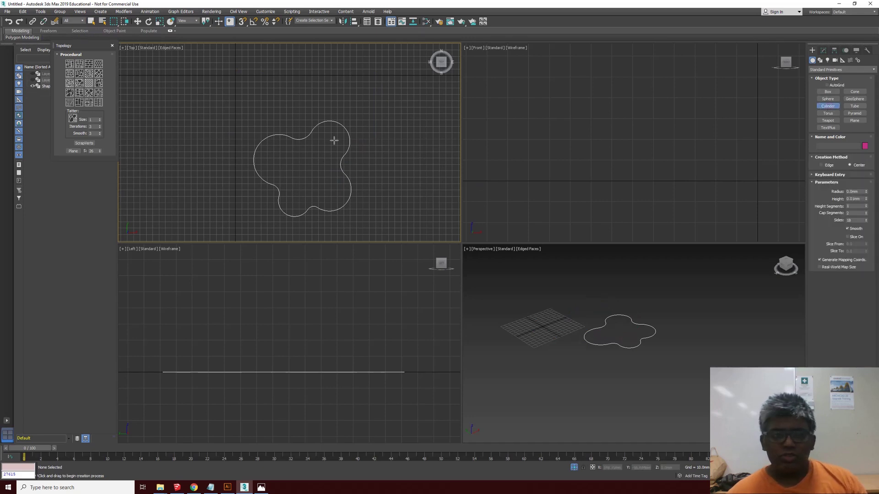
pyautogui.scroll(2, 283, 157)
pyautogui.scroll(3, 281, 162)
pyautogui.scroll(-2, 274, 187)
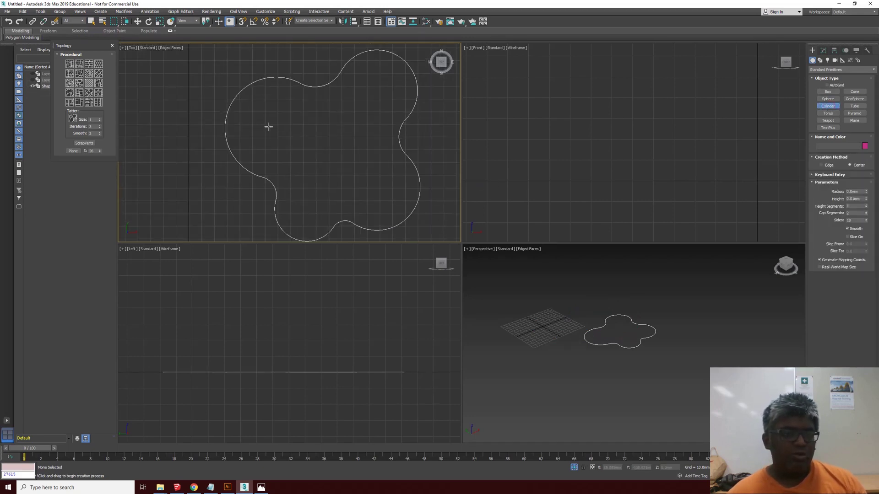
pyautogui.moveTo(274, 126); pyautogui.dragTo(313, 99)
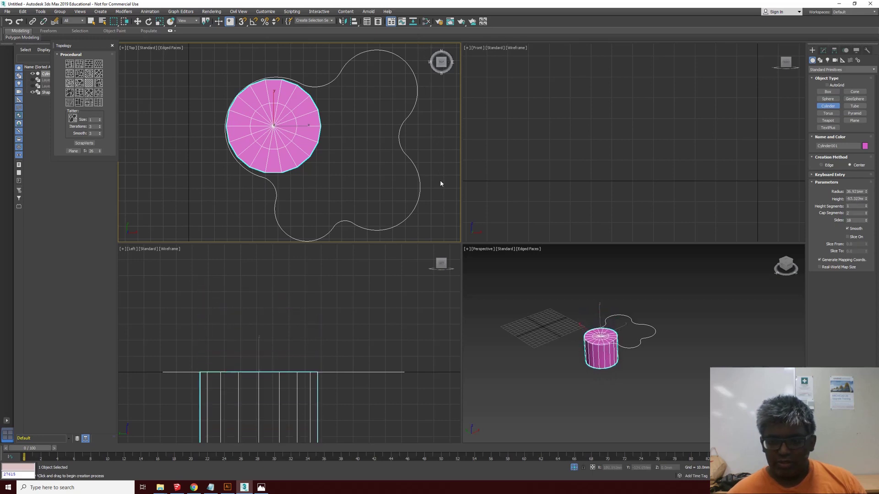
# Apply an Edit Poly modifier to the cylinder and delete its side and base polygons, leaving only the flat top cap.
pyautogui.click(824, 51)
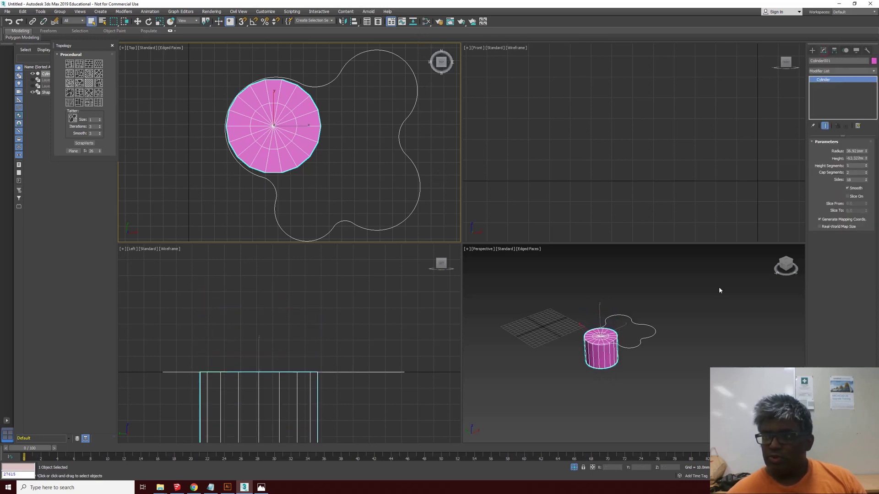
pyautogui.click(875, 71)
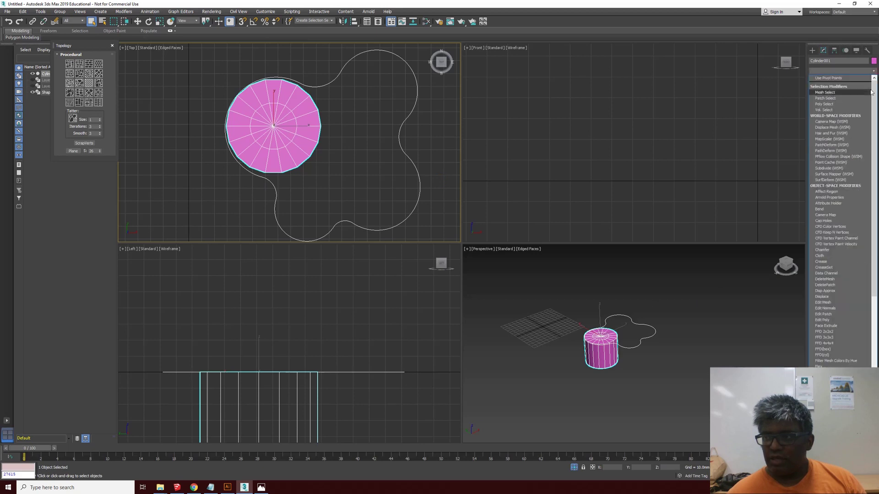
pyautogui.click(823, 320)
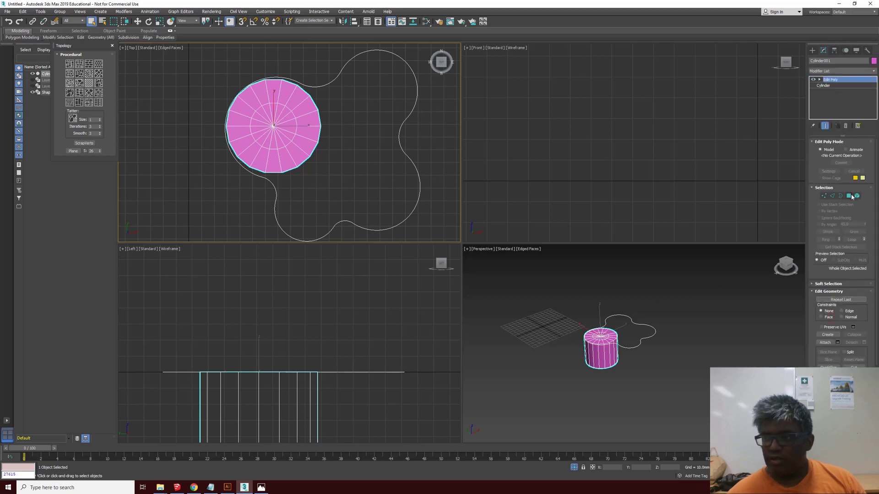
pyautogui.click(851, 196)
pyautogui.scroll(-6, 294, 288)
pyautogui.moveTo(344, 357); pyautogui.dragTo(233, 328)
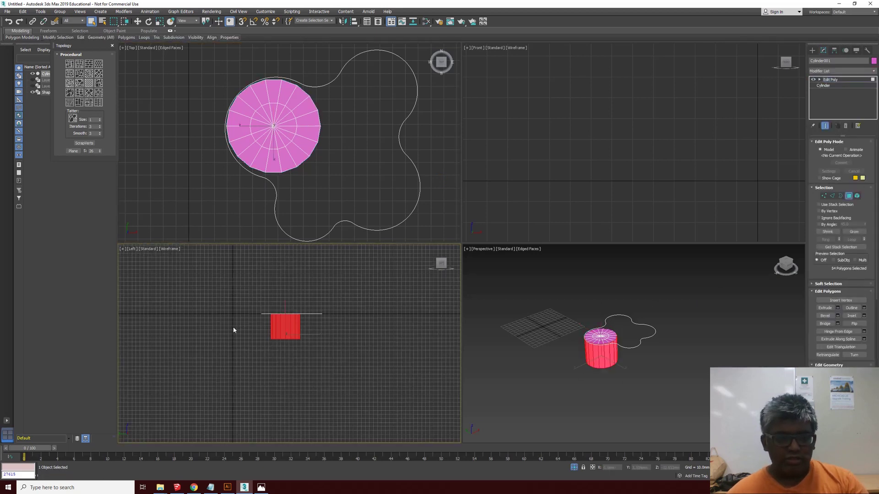
pyautogui.press('Delete')
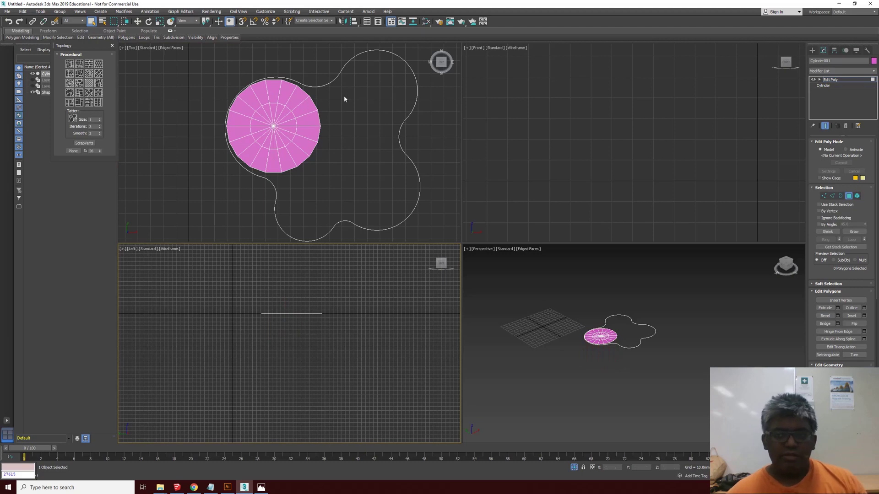
# Copy all of the disc's polygons into the blob's upper-right lobe and scale the copy down to fit inside the outline.
pyautogui.click(353, 138)
pyautogui.hotkey('ctrl', 'a')
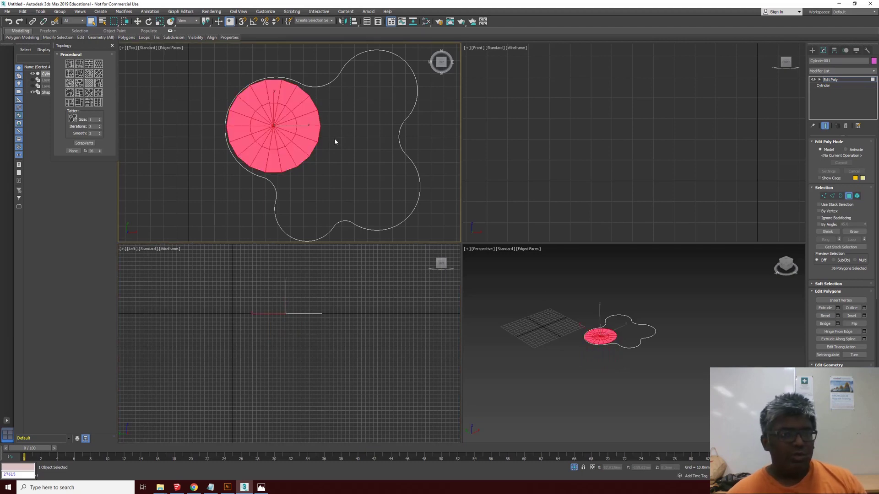
pyautogui.scroll(3, 335, 142)
pyautogui.scroll(-2, 259, 123)
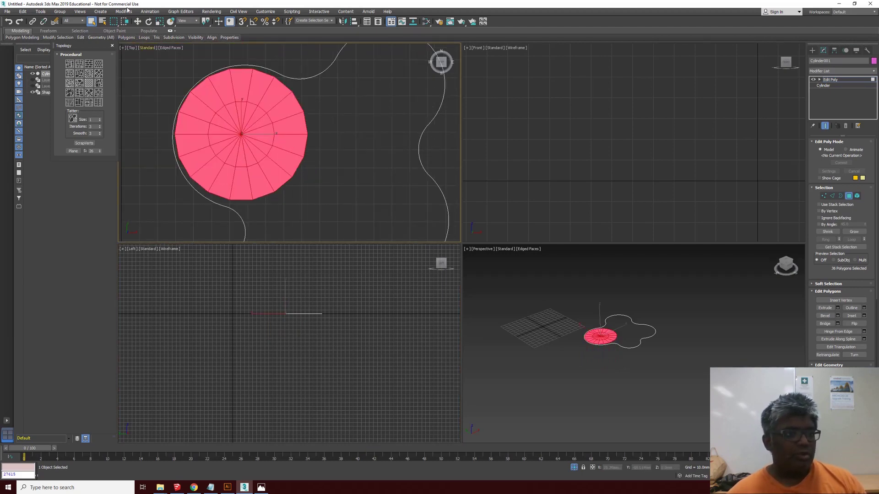
pyautogui.click(138, 22)
pyautogui.keyDown('shift'); pyautogui.moveTo(258, 135); pyautogui.dragTo(398, 118); pyautogui.keyUp('shift')
pyautogui.click(466, 251)
pyautogui.scroll(-2, 356, 159)
pyautogui.scroll(1, 364, 131)
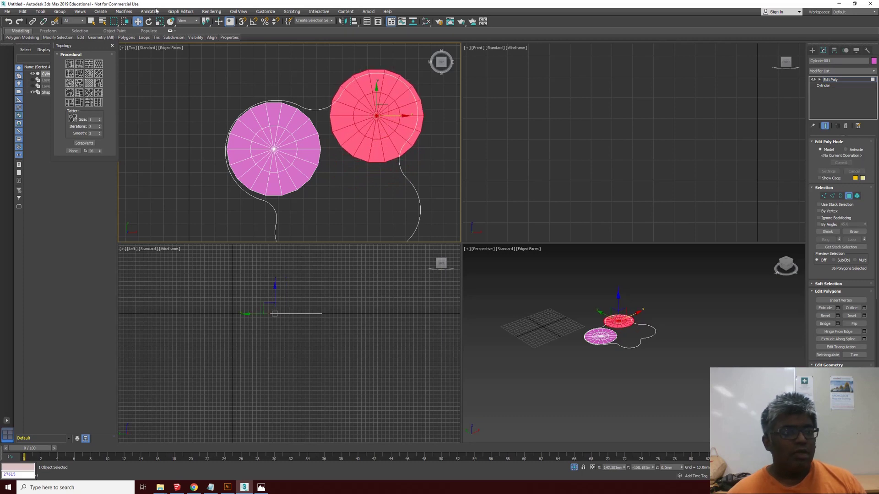
pyautogui.click(159, 21)
pyautogui.moveTo(617, 321); pyautogui.dragTo(617, 329)
# Copy the upper-right disc's polygons into the blob's lower-right lobe and enlarge the copy to fill that lobe.
pyautogui.click(137, 22)
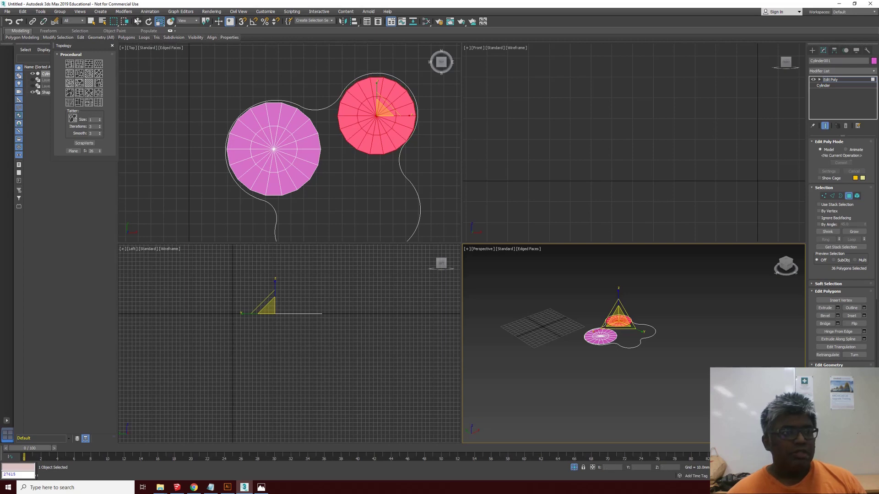
pyautogui.scroll(-3, 350, 121)
pyautogui.scroll(3, 361, 145)
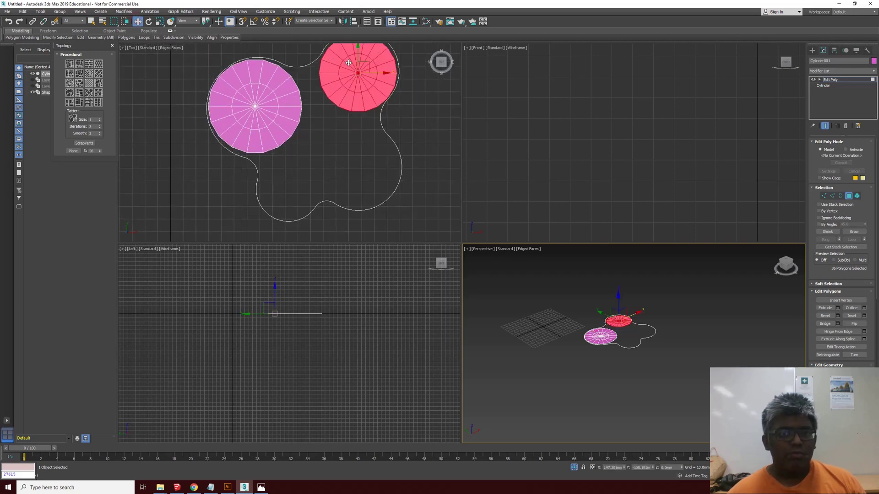
pyautogui.moveTo(356, 59)
pyautogui.keyDown('shift'); pyautogui.mouseDown()
pyautogui.moveTo(357, 151)
pyautogui.moveTo(378, 173)
pyautogui.mouseUp(); pyautogui.keyUp('shift')
pyautogui.click(467, 250)
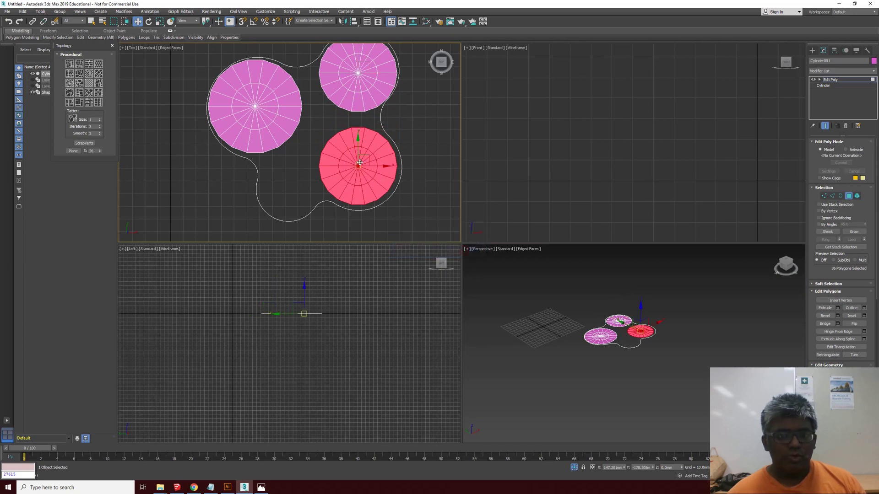
pyautogui.click(159, 22)
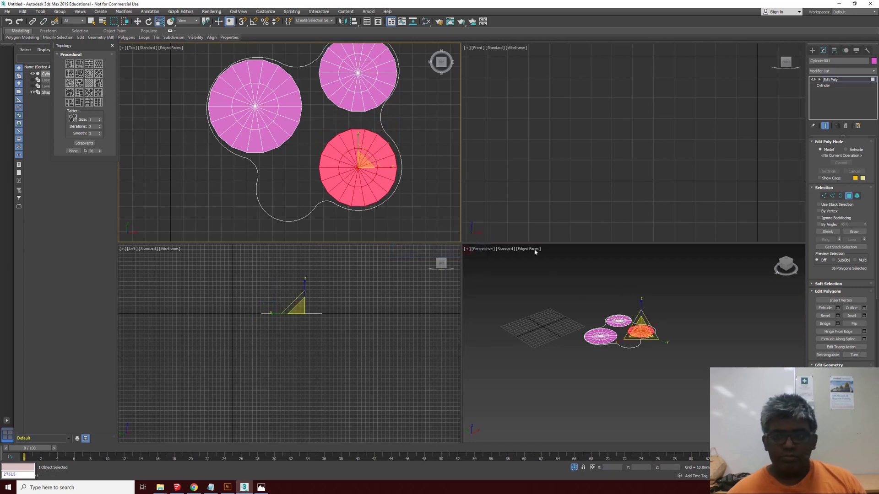
pyautogui.moveTo(643, 335); pyautogui.dragTo(642, 330)
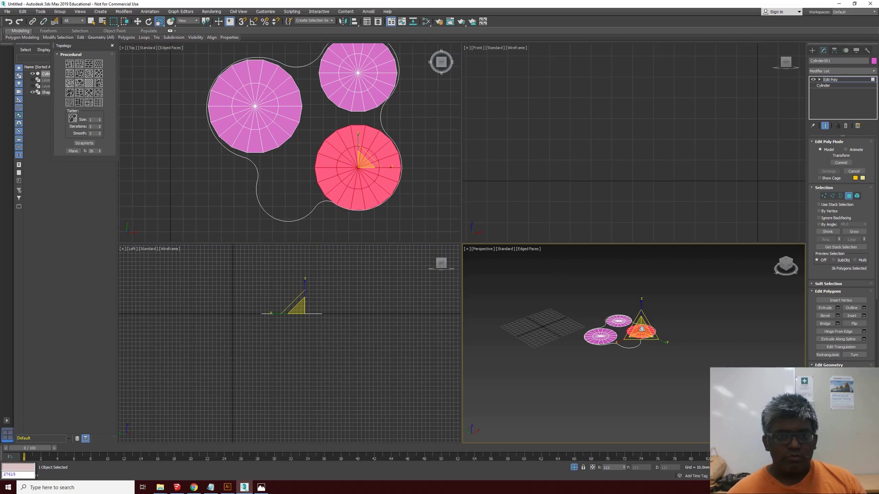
# Copy the lower-right disc's polygons into the blob's lower-left lobe and scale the copy down to fit inside the outline.
pyautogui.click(137, 21)
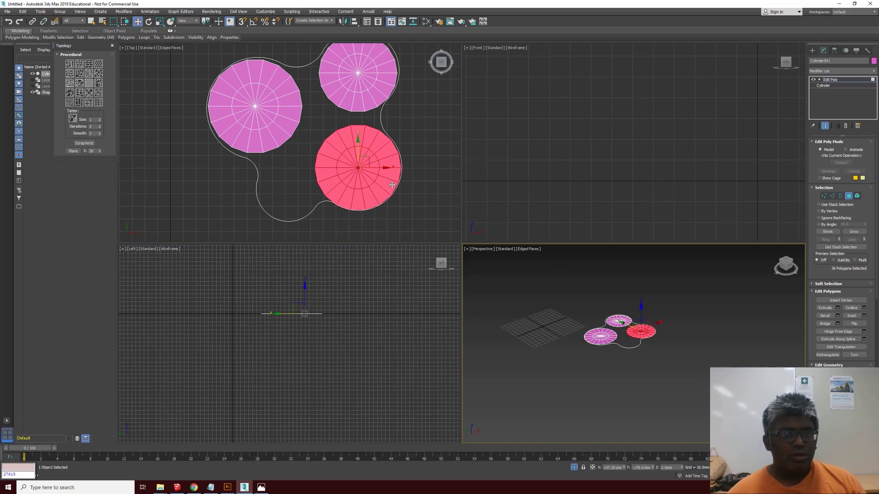
pyautogui.moveTo(376, 169)
pyautogui.keyDown('shift'); pyautogui.mouseDown()
pyautogui.moveTo(310, 169)
pyautogui.moveTo(291, 153)
pyautogui.moveTo(289, 170)
pyautogui.moveTo(310, 191)
pyautogui.mouseUp(); pyautogui.keyUp('shift')
pyautogui.click(467, 249)
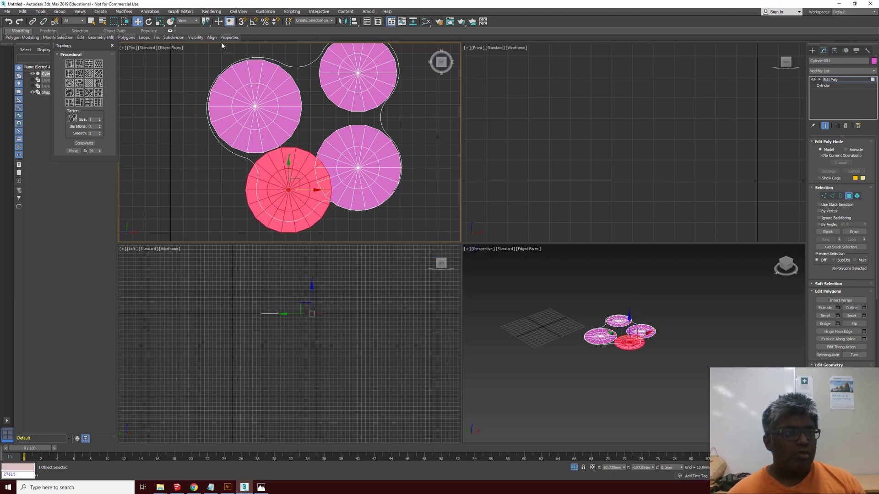
pyautogui.click(159, 22)
pyautogui.moveTo(632, 345); pyautogui.dragTo(633, 359)
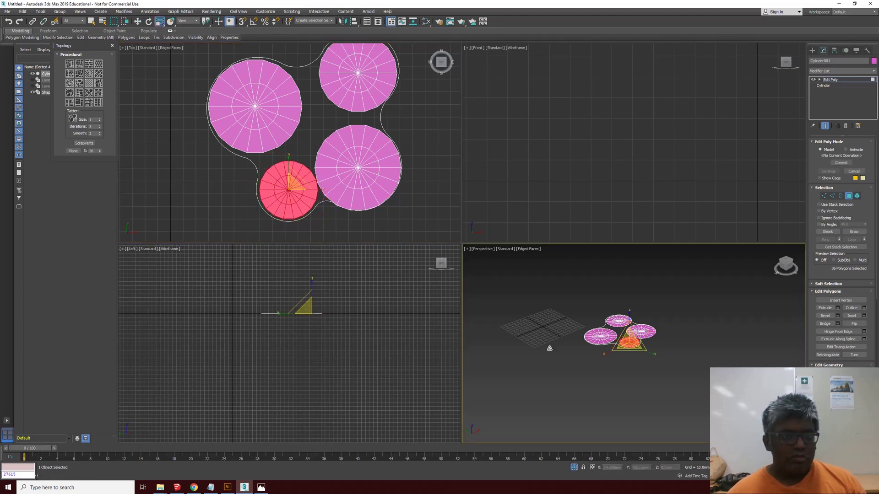
pyautogui.scroll(2, 246, 124)
pyautogui.click(137, 21)
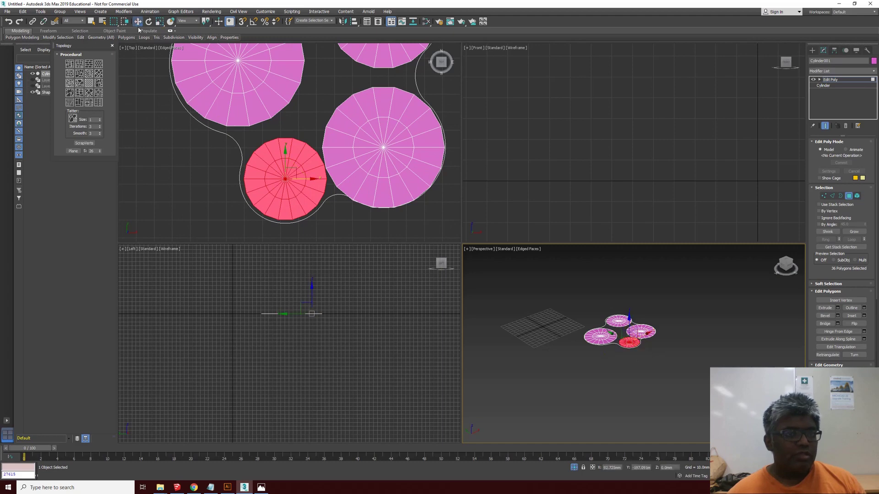
pyautogui.moveTo(284, 158); pyautogui.dragTo(300, 181)
pyautogui.click(300, 181)
# Bridge the four facing boundary edges on each of the upper-right and lower-right discs, using 2 segments.
pyautogui.scroll(-1, 299, 180)
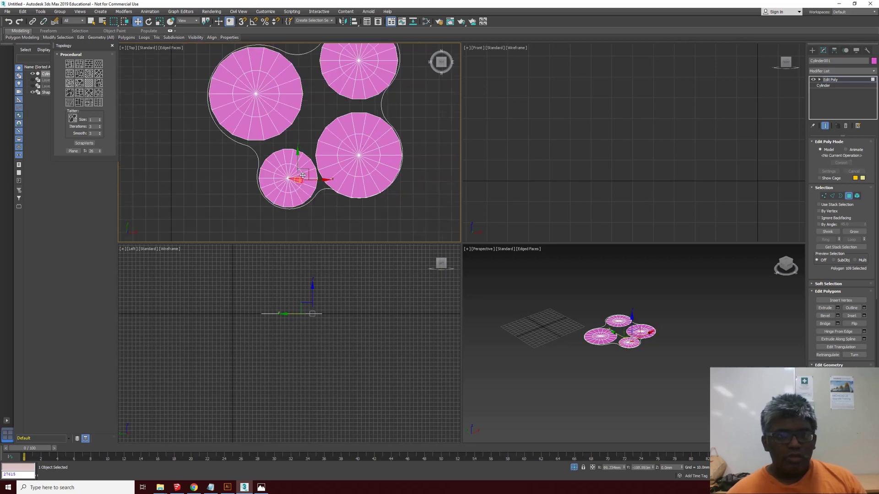
pyautogui.scroll(2, 398, 110)
pyautogui.scroll(-1, 561, 176)
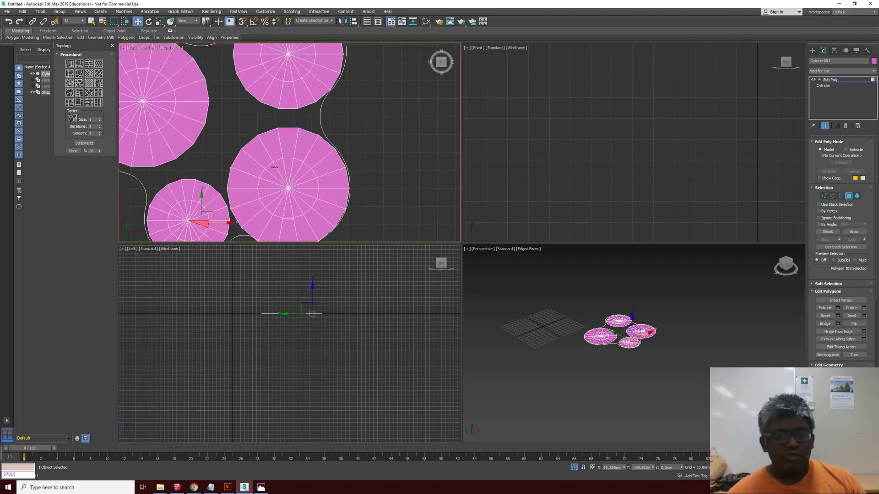
pyautogui.click(832, 196)
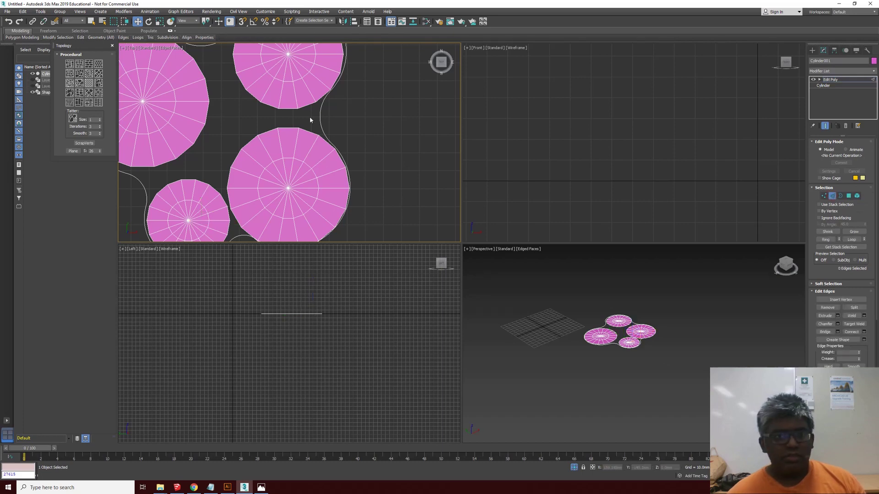
pyautogui.scroll(2, 319, 103)
pyautogui.click(324, 95)
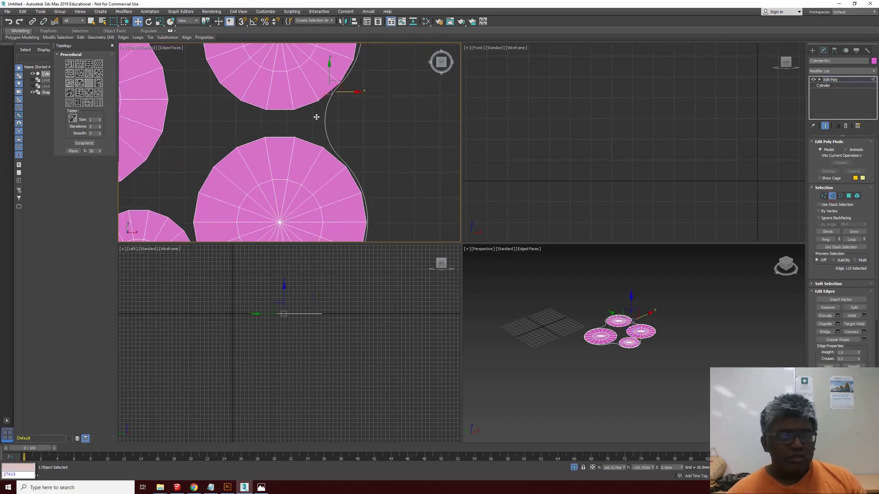
pyautogui.keyDown('ctrl'); pyautogui.click(302, 106); pyautogui.keyUp('ctrl')
pyautogui.keyDown('ctrl'); pyautogui.click(290, 110); pyautogui.keyUp('ctrl')
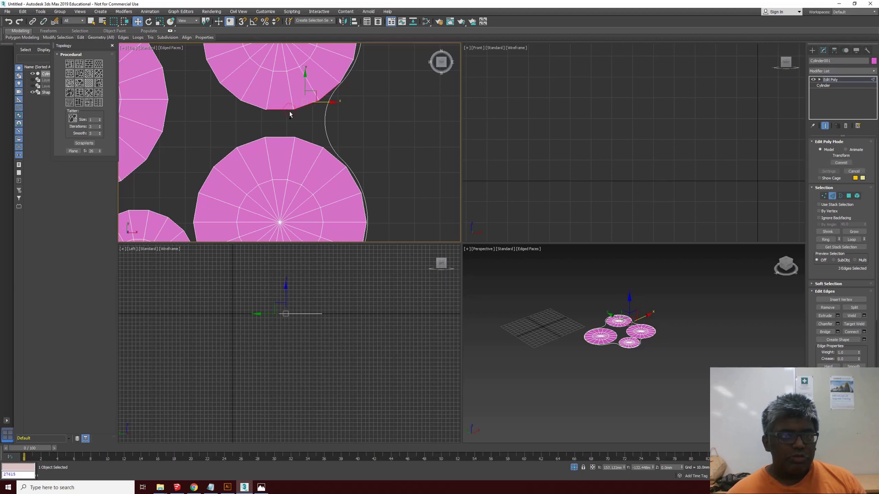
pyautogui.keyDown('ctrl'); pyautogui.click(253, 107); pyautogui.keyUp('ctrl')
pyautogui.keyDown('ctrl'); pyautogui.click(248, 104); pyautogui.keyUp('ctrl')
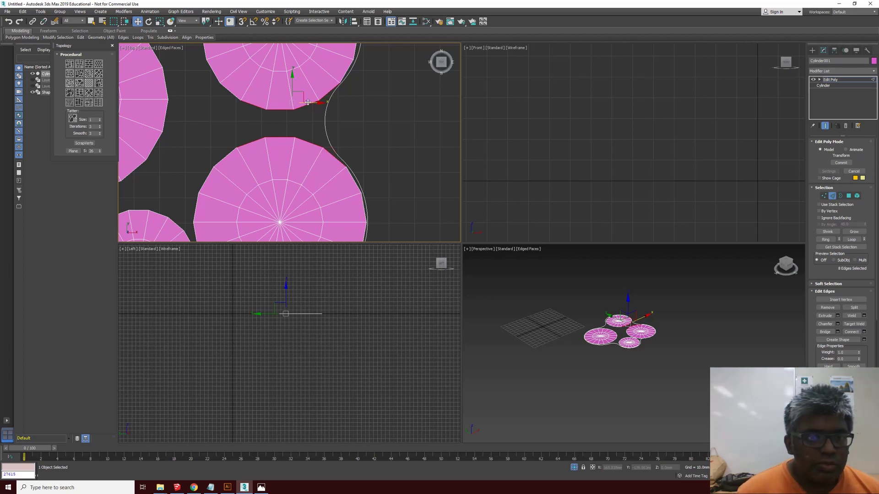
pyautogui.click(828, 332)
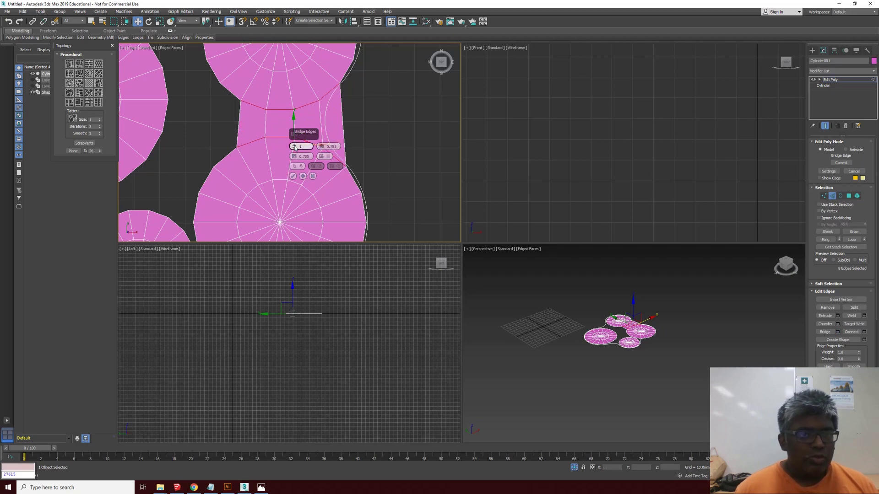
pyautogui.moveTo(294, 146); pyautogui.dragTo(298, 127)
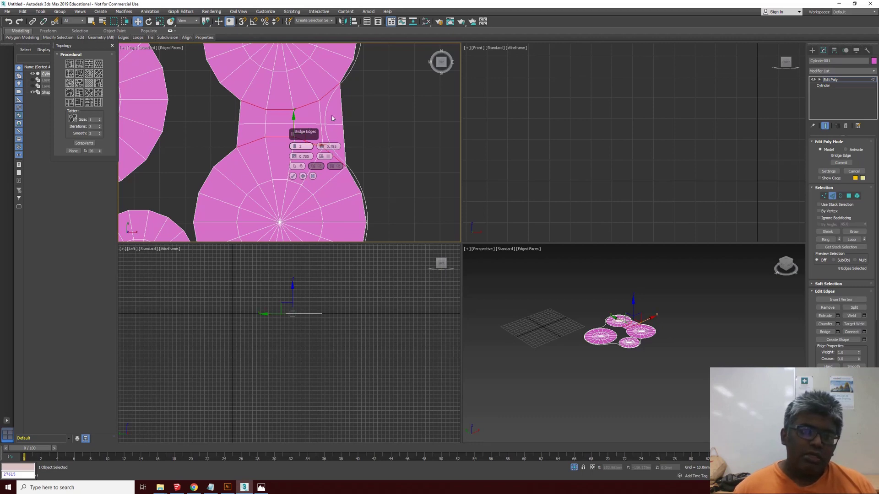
pyautogui.click(293, 177)
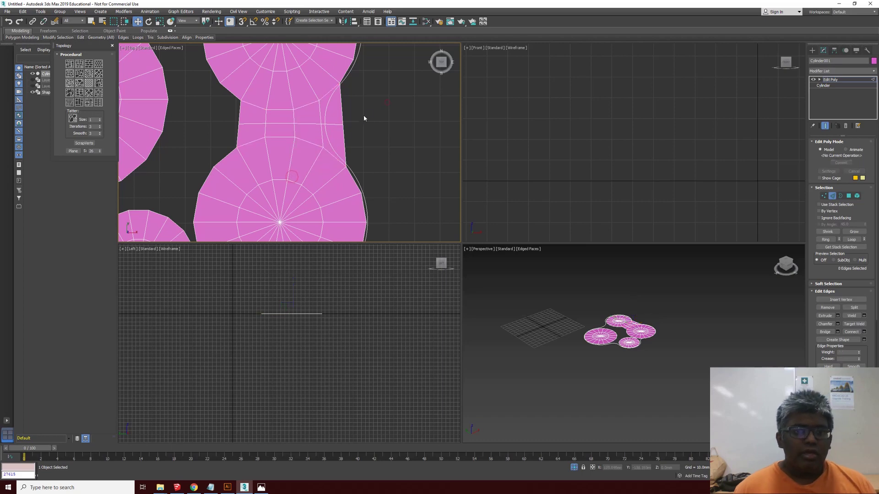
# Move the middle vertex on the bridge's outer side inward to meet the blob outline.
pyautogui.press('1')
pyautogui.scroll(3, 347, 126)
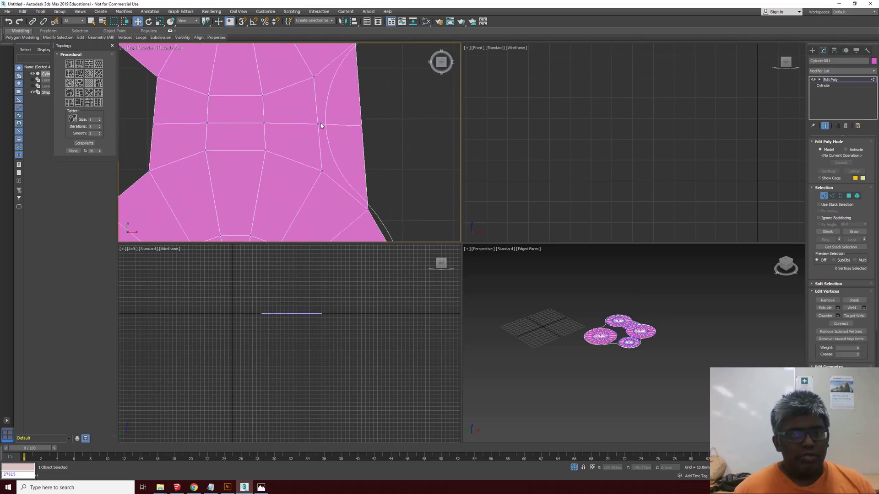
pyautogui.click(316, 123)
pyautogui.moveTo(331, 124)
pyautogui.mouseDown()
pyautogui.moveTo(321, 123)
pyautogui.moveTo(376, 127)
pyautogui.moveTo(344, 127)
pyautogui.mouseUp()
pyautogui.scroll(-5, 359, 120)
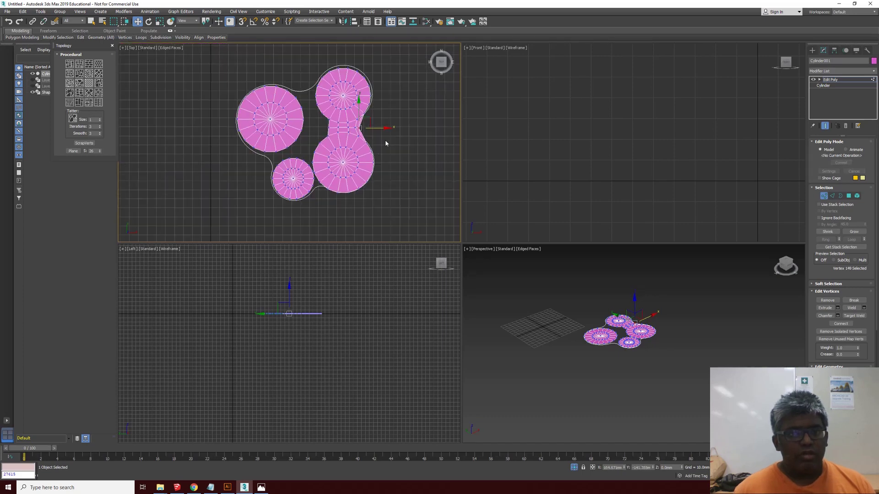
# Apply a TurboSmooth modifier to the mesh with 2 iterations, working in the maximized top view.
pyautogui.scroll(1, 363, 113)
pyautogui.scroll(2, 345, 127)
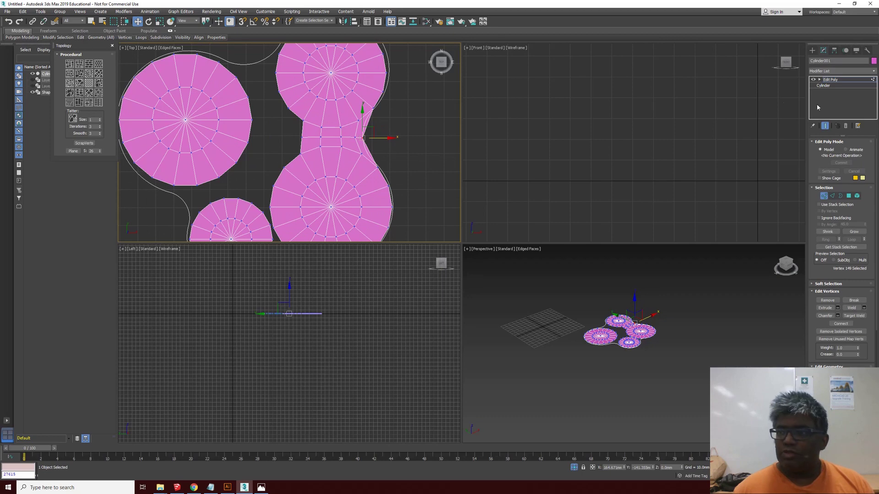
pyautogui.scroll(-2, 350, 133)
pyautogui.scroll(1, 345, 106)
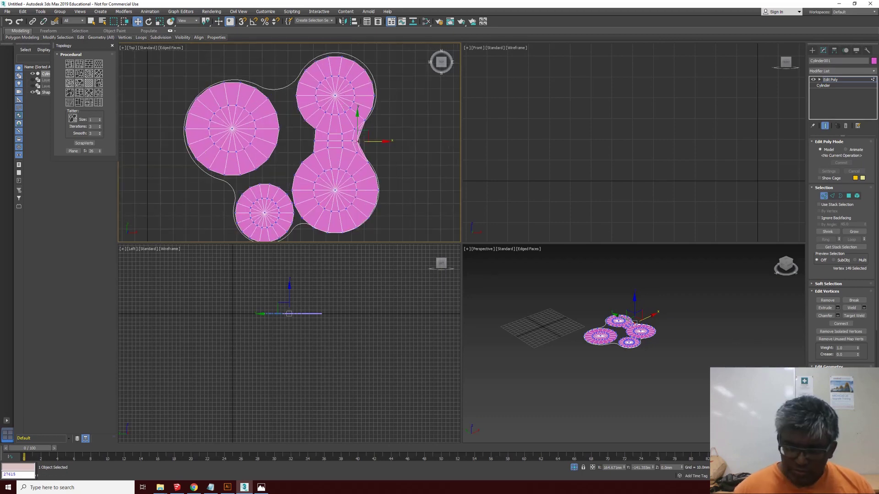
pyautogui.hotkey('alt', 'w')
pyautogui.scroll(2, 467, 279)
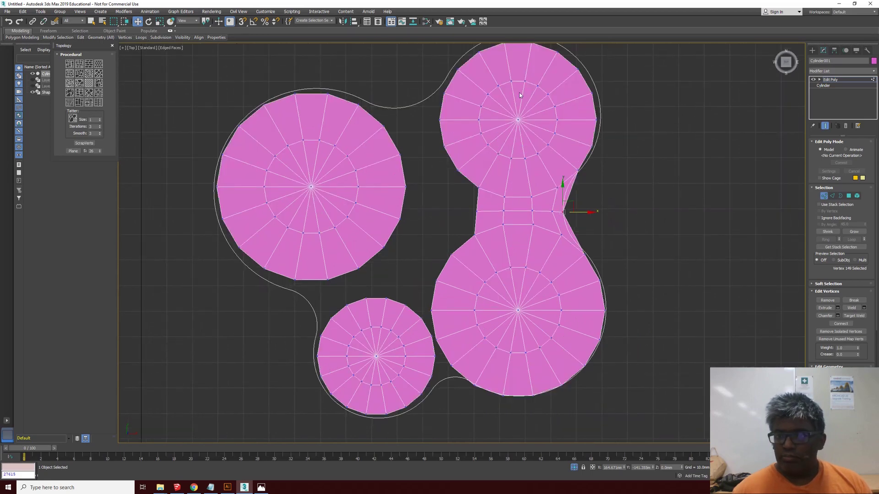
pyautogui.click(873, 72)
pyautogui.scroll(-2, 842, 210)
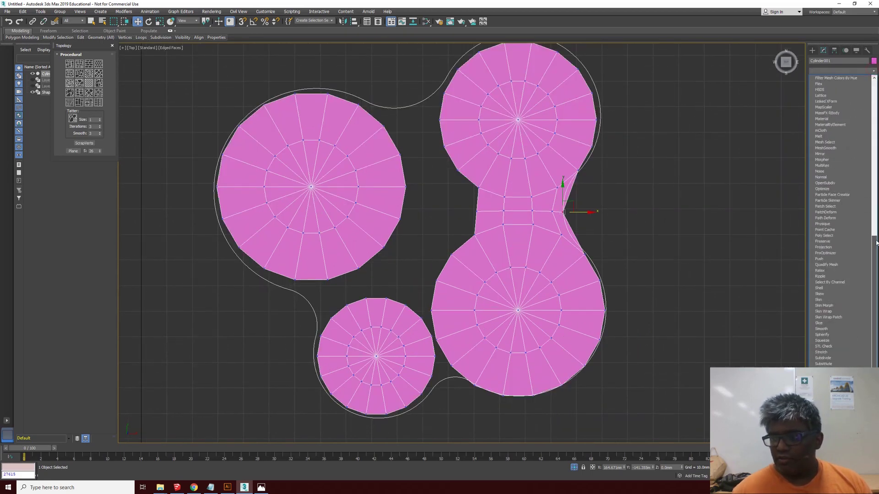
pyautogui.click(828, 393)
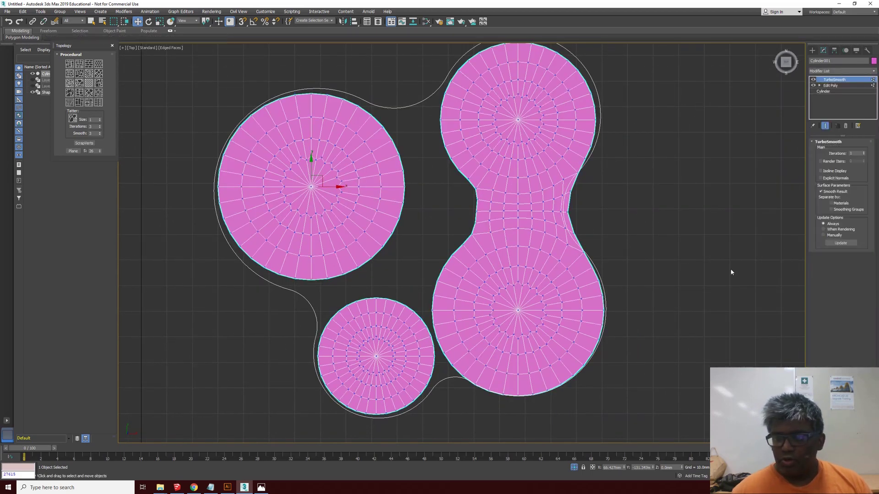
pyautogui.click(864, 155)
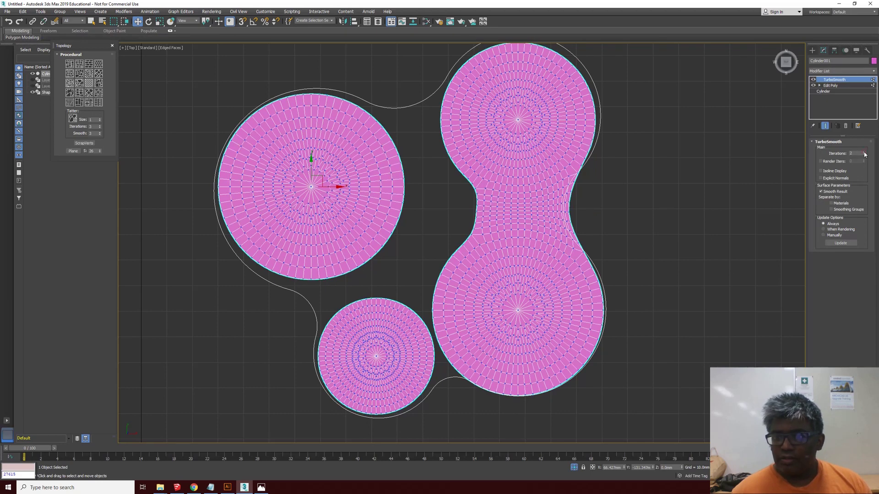
pyautogui.scroll(2, 576, 219)
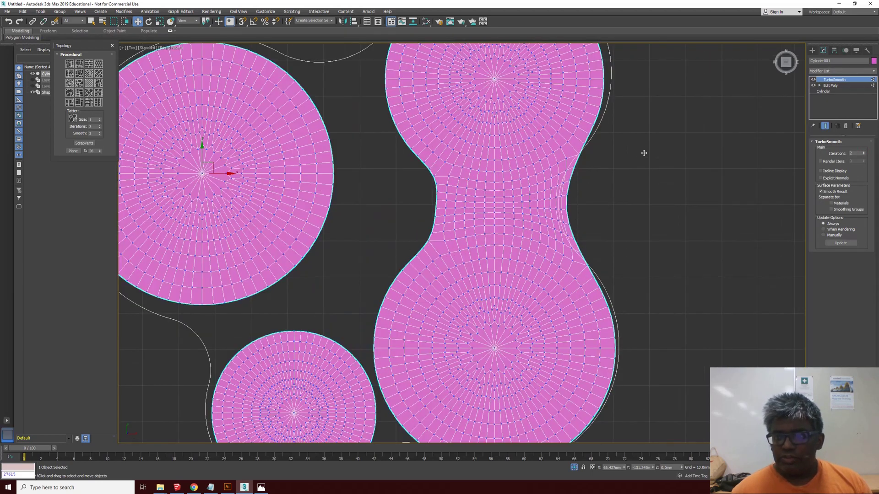
# Turn off the TurboSmooth display and, in the Edit Poly level, shift the vertices of the bridge's outer half inward.
pyautogui.click(814, 80)
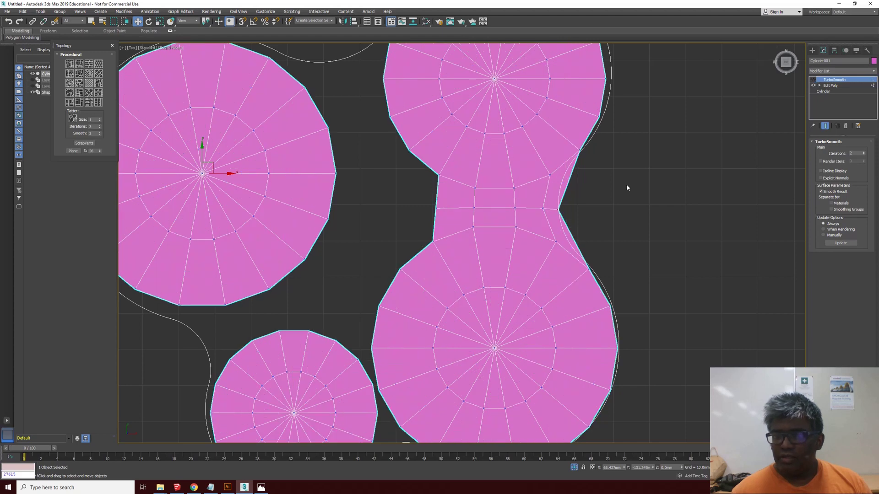
pyautogui.click(831, 86)
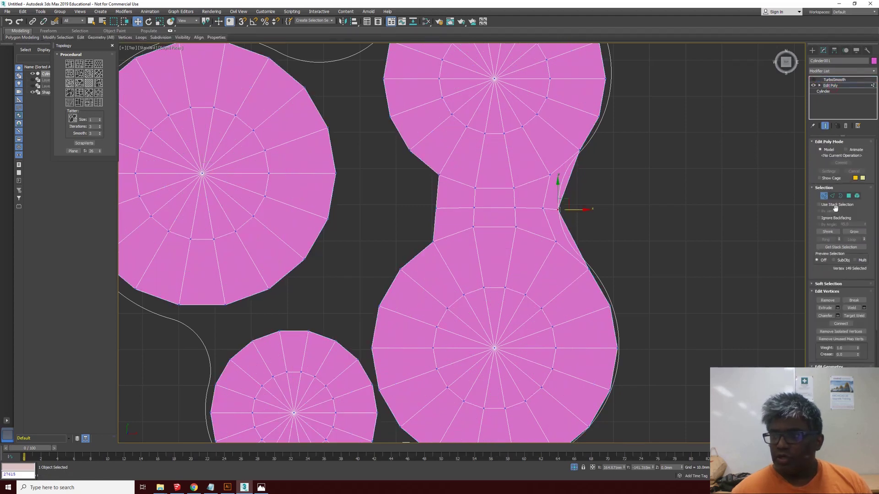
pyautogui.click(544, 210)
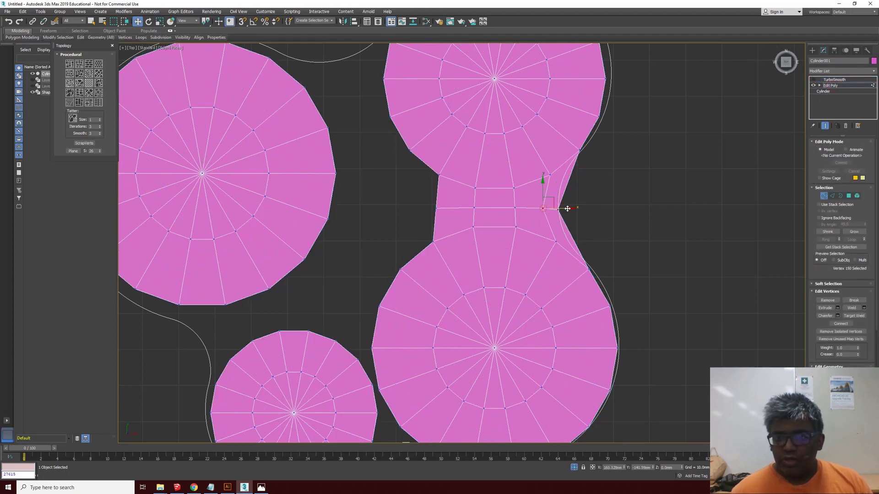
pyautogui.moveTo(567, 210); pyautogui.dragTo(520, 228)
pyautogui.click(558, 210)
pyautogui.click(515, 208)
pyautogui.click(515, 227)
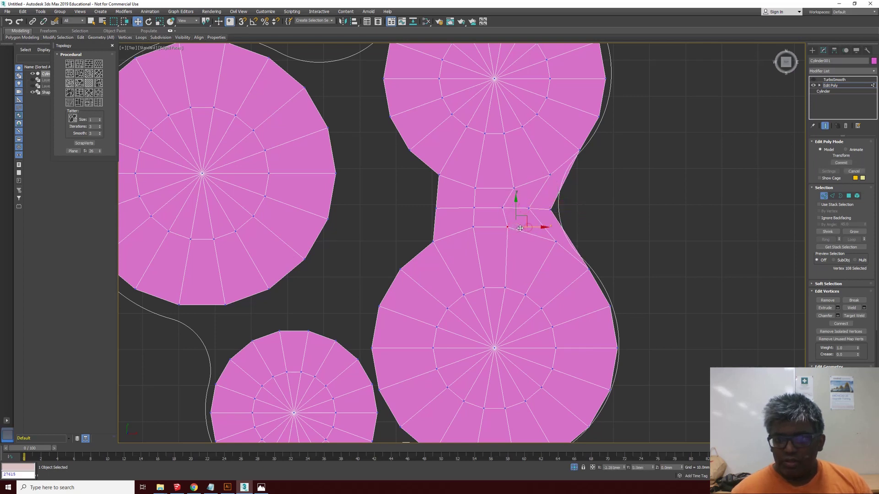
pyautogui.click(509, 189)
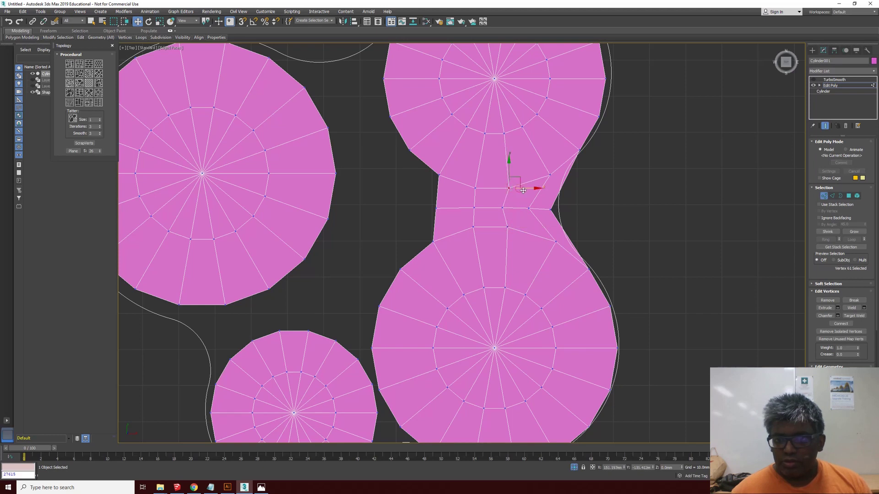
# Shift the inner vertex of the bridge's middle row slightly toward the outer side and preview the smoothed shape with the TurboSmooth display.
pyautogui.click(503, 207)
pyautogui.moveTo(525, 206); pyautogui.dragTo(548, 212)
pyautogui.click(813, 82)
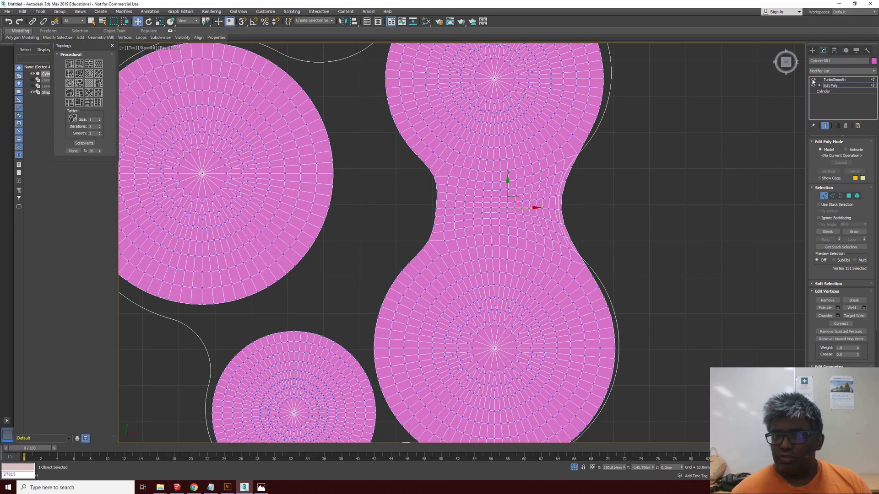
pyautogui.click(813, 82)
# Bridge the four facing boundary edges on each of the large left disc and the upper-right disc, using 2 segments.
pyautogui.scroll(-4, 578, 141)
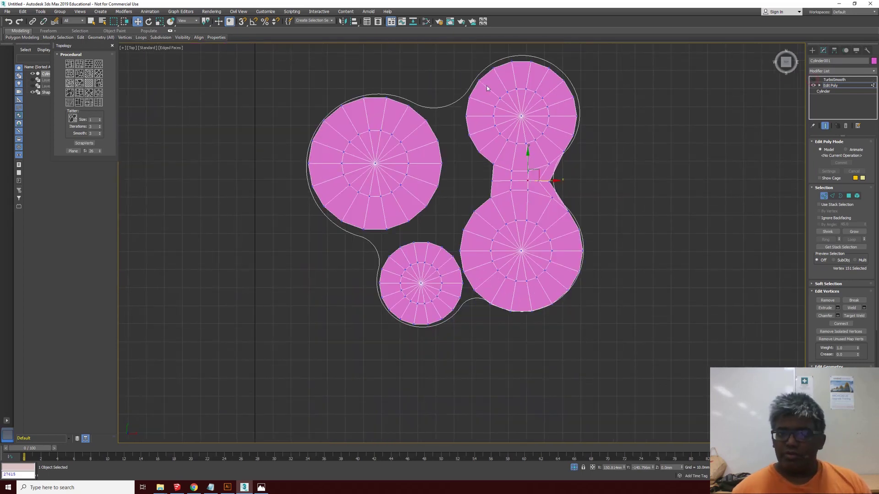
pyautogui.click(848, 196)
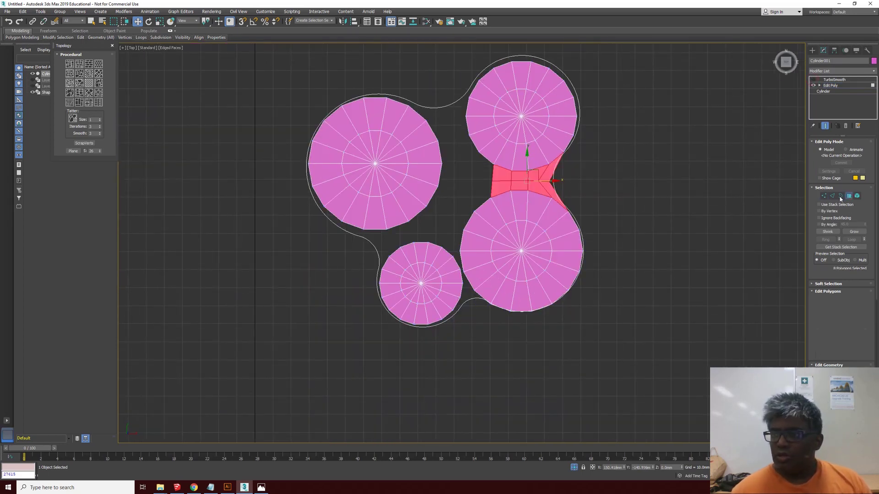
pyautogui.click(832, 196)
pyautogui.scroll(2, 422, 89)
pyautogui.scroll(2, 447, 136)
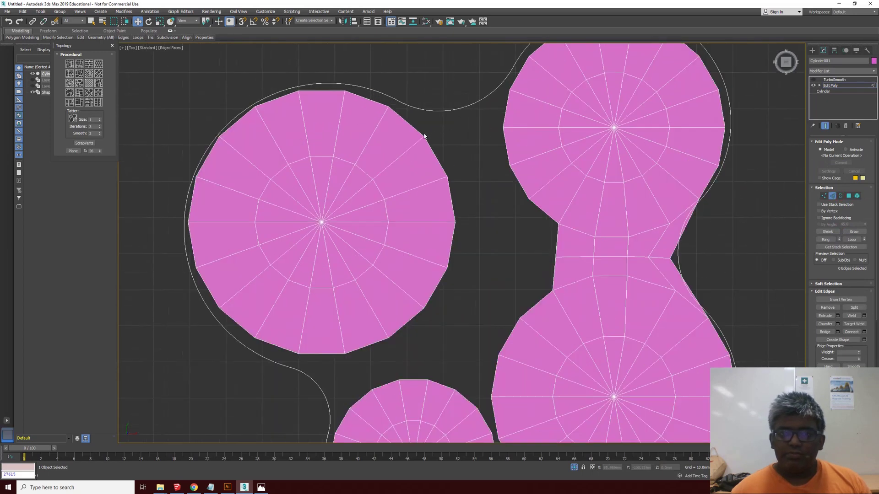
pyautogui.click(415, 127)
pyautogui.keyDown('ctrl'); pyautogui.click(444, 179); pyautogui.keyUp('ctrl')
pyautogui.keyDown('ctrl'); pyautogui.click(450, 192); pyautogui.keyUp('ctrl')
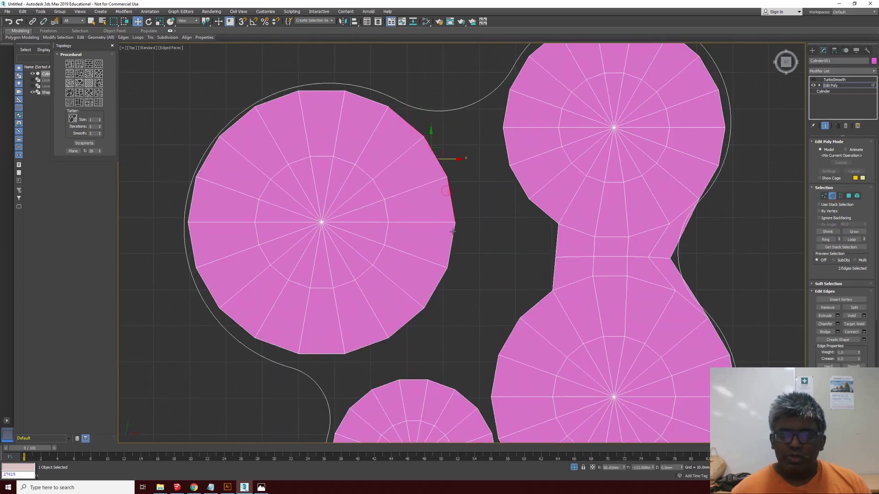
pyautogui.keyDown('ctrl'); pyautogui.click(453, 233); pyautogui.keyUp('ctrl')
pyautogui.keyDown('ctrl'); pyautogui.click(536, 205); pyautogui.keyUp('ctrl')
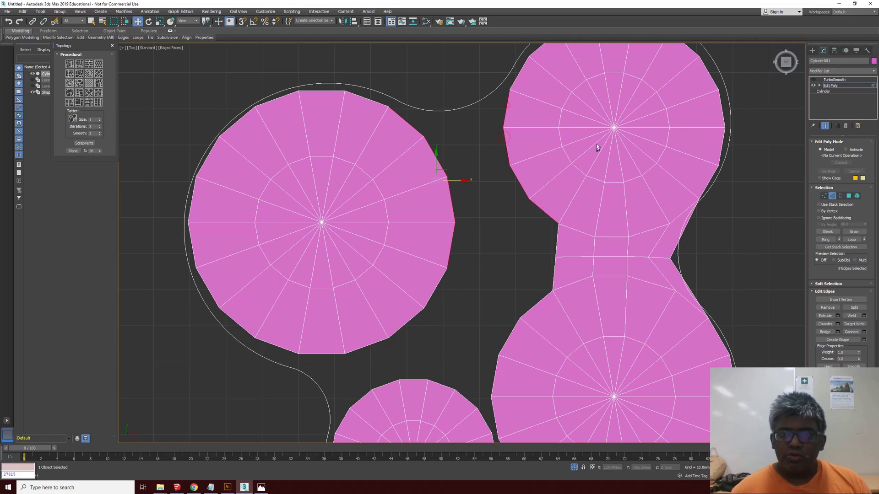
pyautogui.click(838, 332)
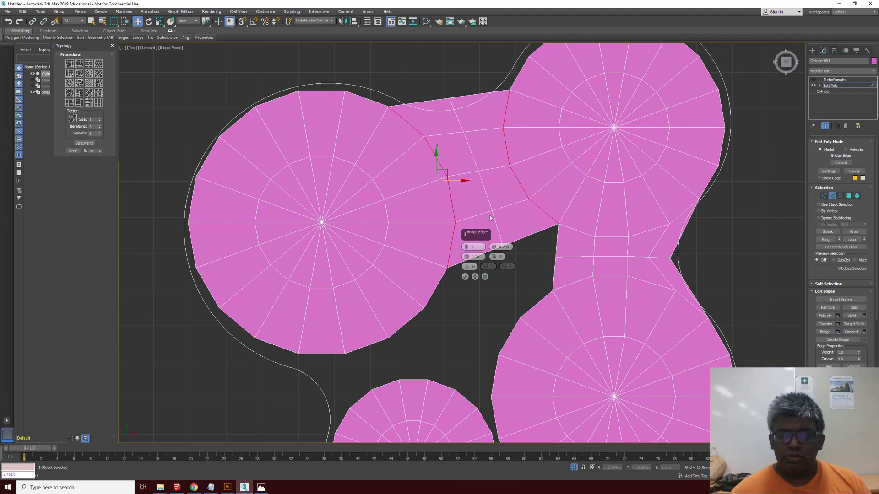
pyautogui.rightClick(494, 250)
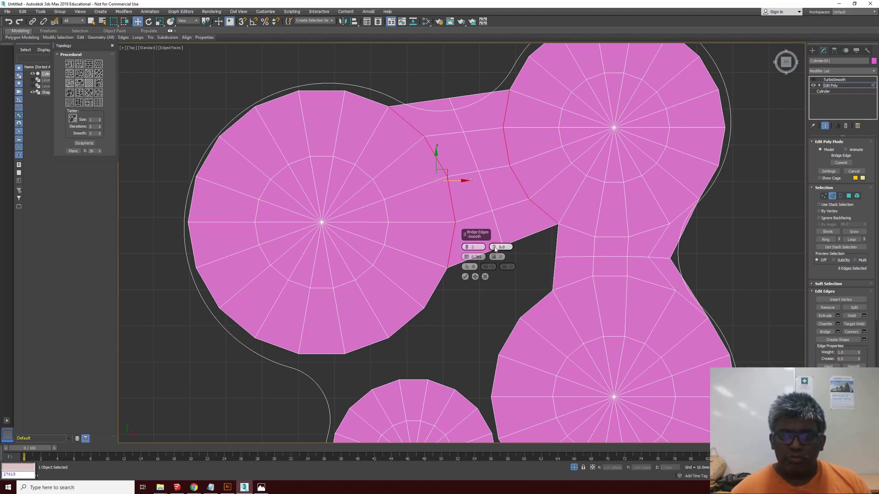
pyautogui.moveTo(494, 248); pyautogui.dragTo(470, 250)
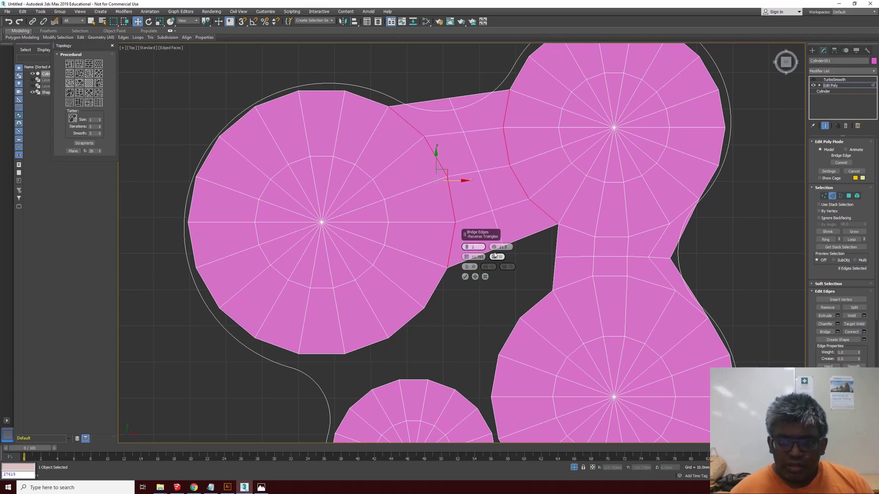
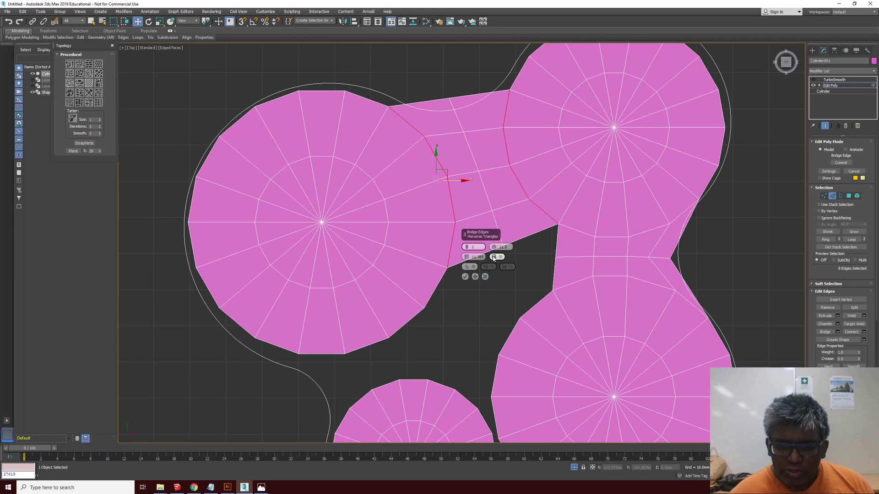
# Accept the two-segment bridge between the upper discs and lower the middle vertex of its upper border to the blob outline.
pyautogui.moveTo(494, 247); pyautogui.dragTo(467, 249)
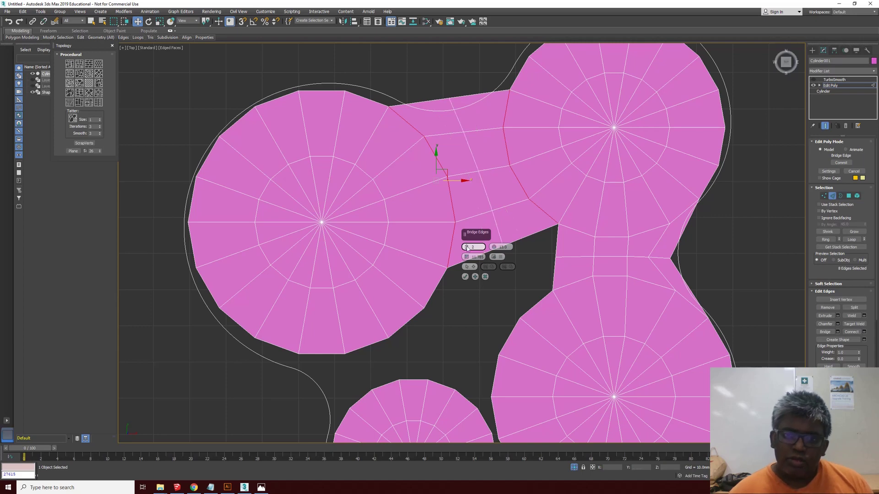
pyautogui.click(465, 276)
pyautogui.press('1')
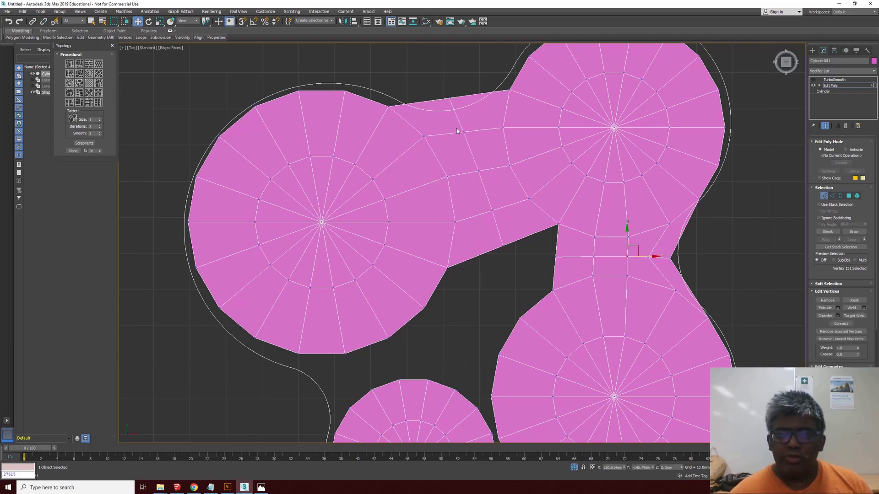
pyautogui.click(452, 97)
pyautogui.moveTo(450, 88); pyautogui.dragTo(450, 107)
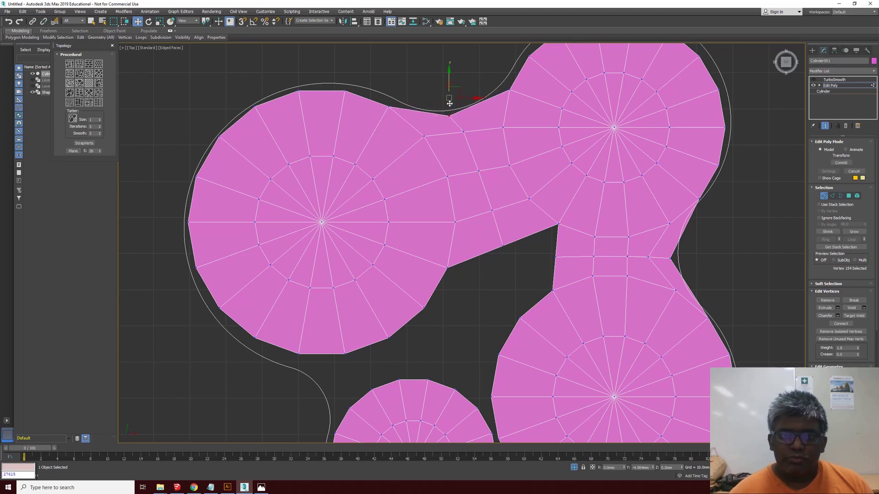
# Raise the two corner vertices where the bridge's upper border meets the discs, bringing them closer to the blob outline.
pyautogui.click(388, 106)
pyautogui.moveTo(391, 95); pyautogui.dragTo(393, 85)
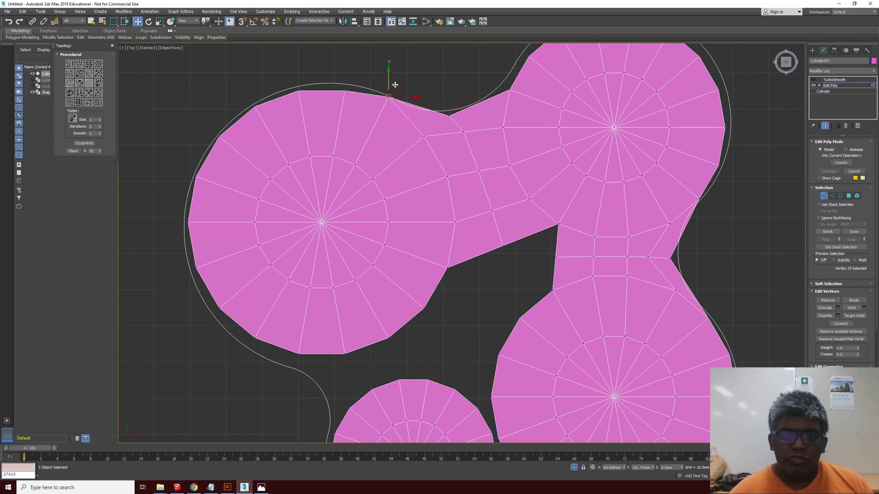
pyautogui.click(510, 90)
pyautogui.click(511, 90)
pyautogui.moveTo(509, 78); pyautogui.dragTo(509, 67)
# Nudge the uppermost inner vertex of the bridge's middle row and the adjacent border vertex to even out the spacing.
pyautogui.click(464, 131)
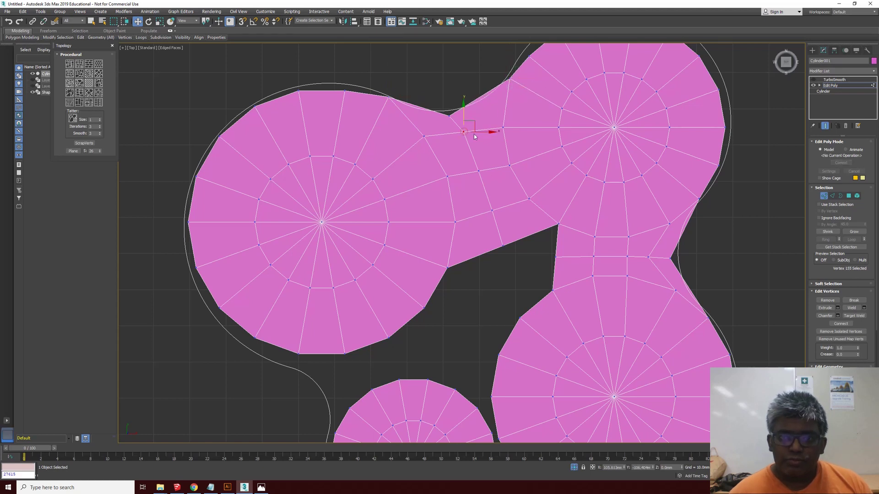
pyautogui.click(474, 132)
pyautogui.moveTo(465, 120); pyautogui.dragTo(456, 99)
pyautogui.click(449, 116)
pyautogui.scroll(-2, 460, 100)
pyautogui.moveTo(470, 259); pyautogui.dragTo(468, 217, button='middle')
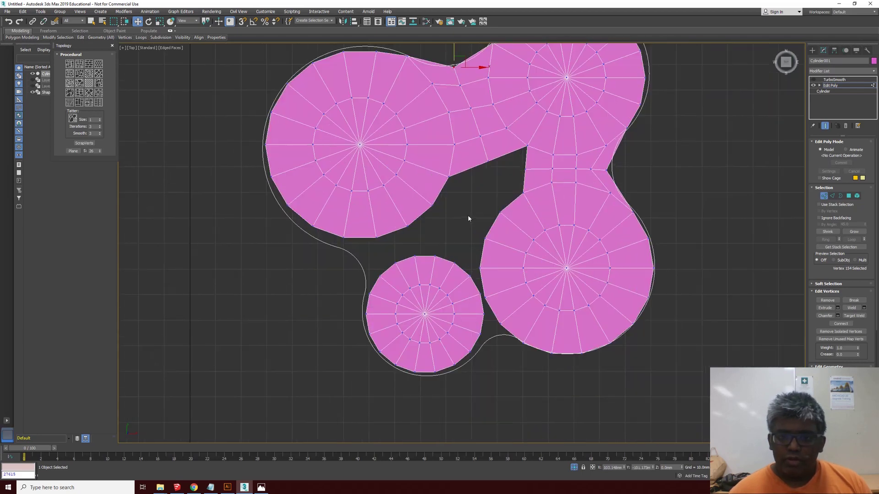
pyautogui.click(832, 196)
pyautogui.scroll(3, 507, 287)
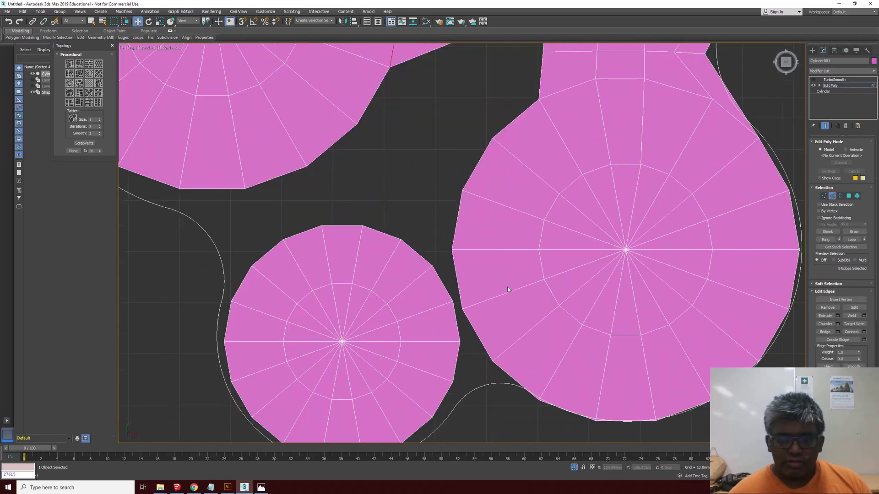
pyautogui.click(188, 190)
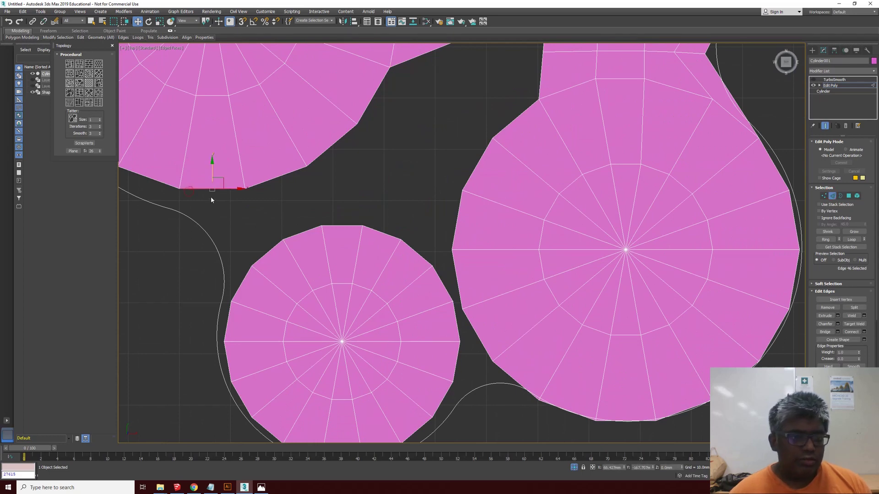
pyautogui.keyDown('ctrl'); pyautogui.click(294, 173); pyautogui.keyUp('ctrl')
pyautogui.keyDown('ctrl'); pyautogui.click(324, 152); pyautogui.keyUp('ctrl')
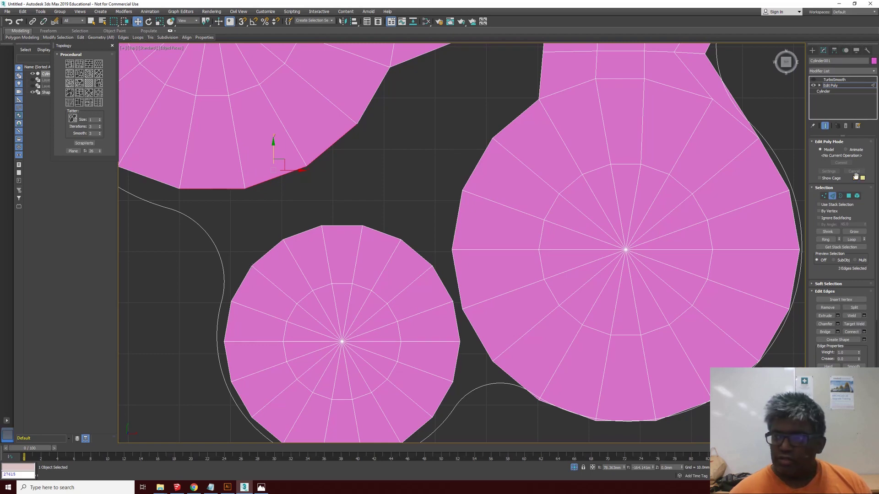
# Select the small lower disc as an element and rotate it slightly counterclockwise to align its edges with the large left disc.
pyautogui.click(857, 196)
pyautogui.click(359, 319)
pyautogui.scroll(-2, 344, 236)
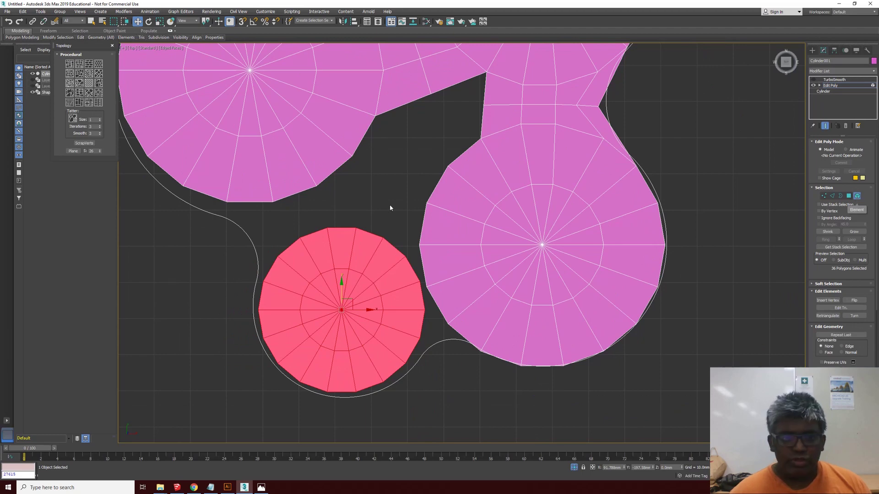
pyautogui.scroll(2, 390, 208)
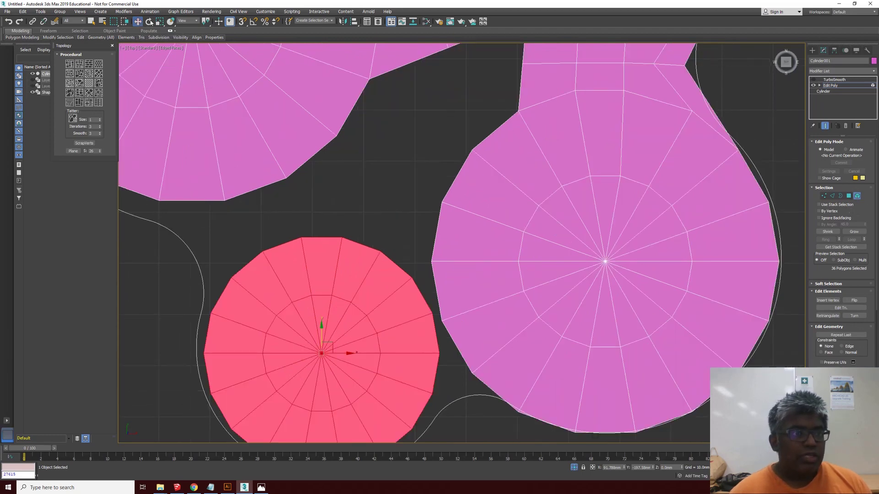
pyautogui.click(149, 22)
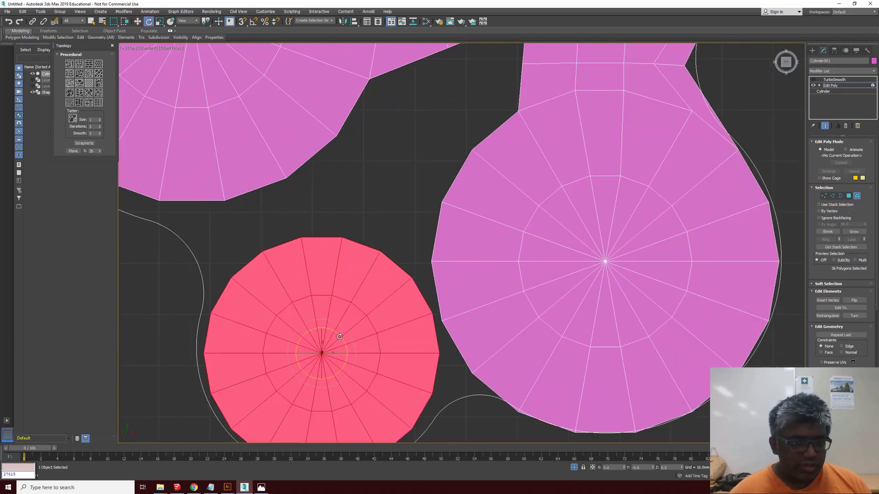
pyautogui.moveTo(340, 337); pyautogui.dragTo(342, 354)
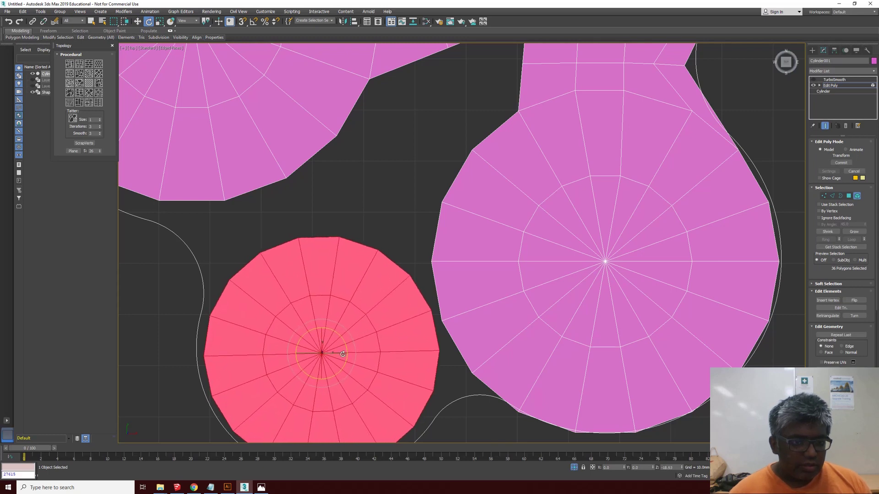
# Bridge three facing boundary edges on each of the large left disc and the small lower disc, using 2 segments.
pyautogui.press('2')
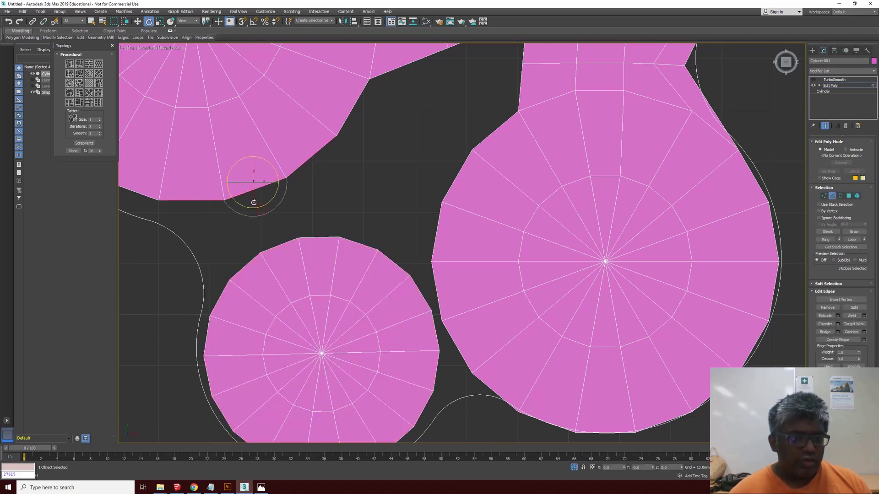
pyautogui.click(278, 240)
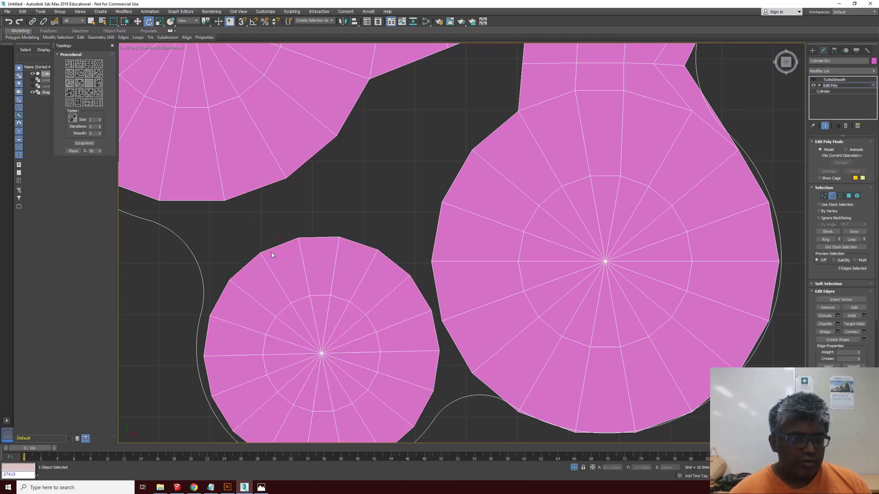
pyautogui.click(206, 200)
pyautogui.keyDown('ctrl'); pyautogui.click(250, 192); pyautogui.keyUp('ctrl')
pyautogui.keyDown('ctrl'); pyautogui.click(299, 169); pyautogui.keyUp('ctrl')
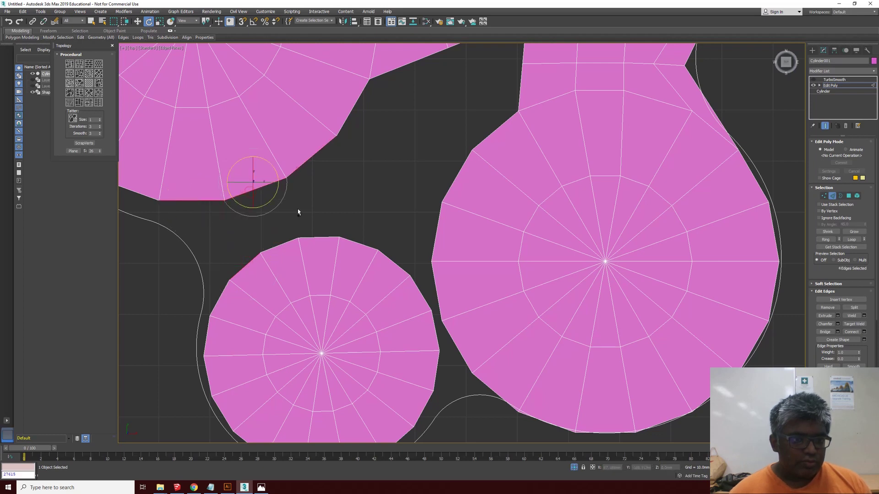
pyautogui.keyDown('ctrl'); pyautogui.click(288, 241); pyautogui.keyUp('ctrl')
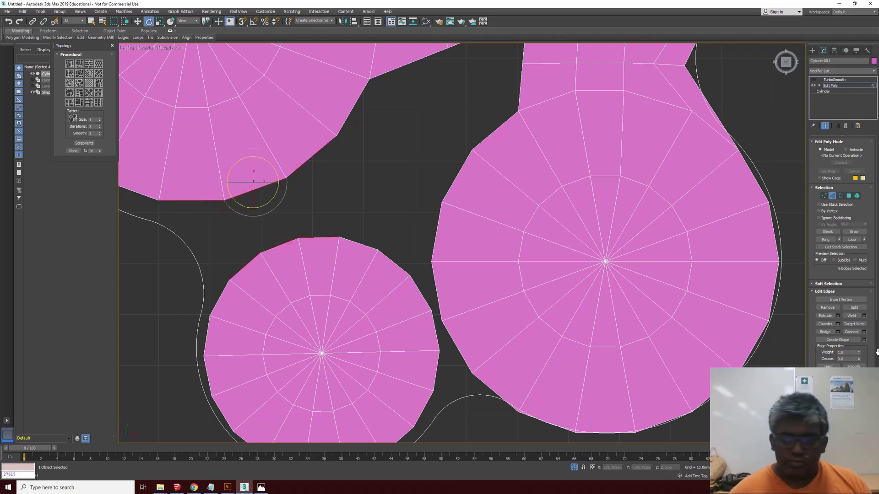
pyautogui.click(824, 332)
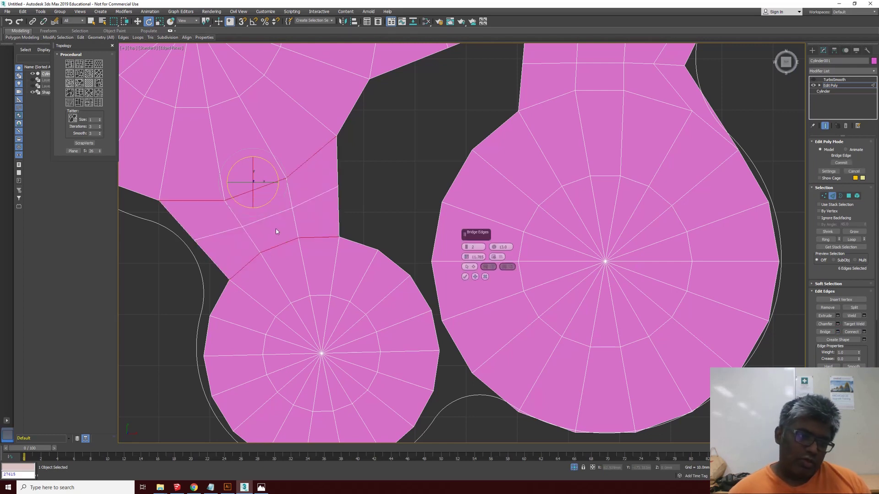
pyautogui.click(465, 277)
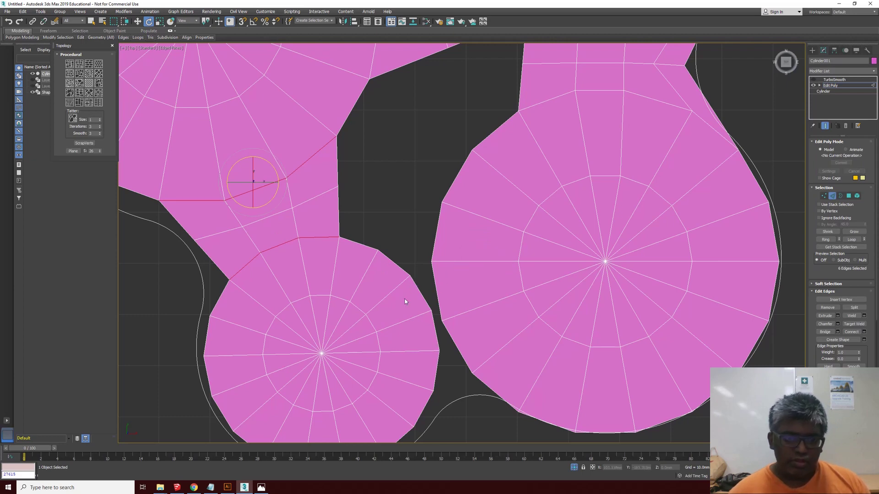
# Move the lower right disc's boundary vertex nearest the small disc up and outward to meet the small disc's facing vertex.
pyautogui.scroll(-2, 398, 250)
pyautogui.scroll(2, 390, 303)
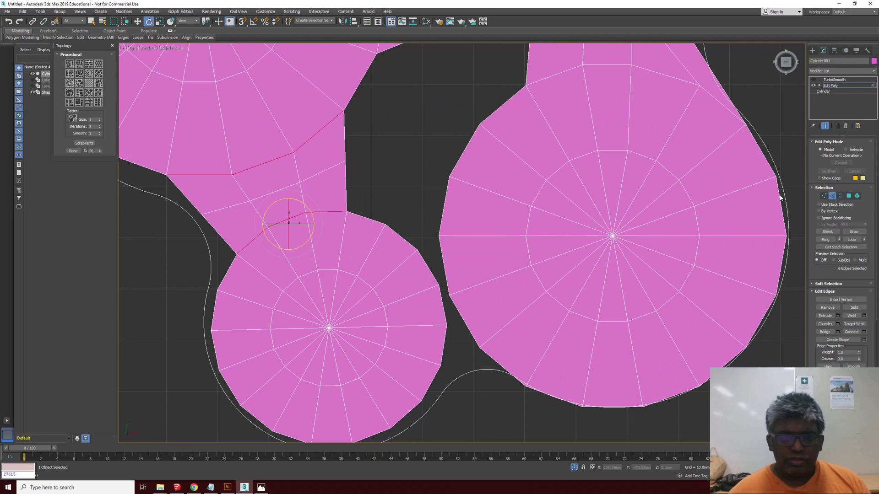
pyautogui.click(825, 196)
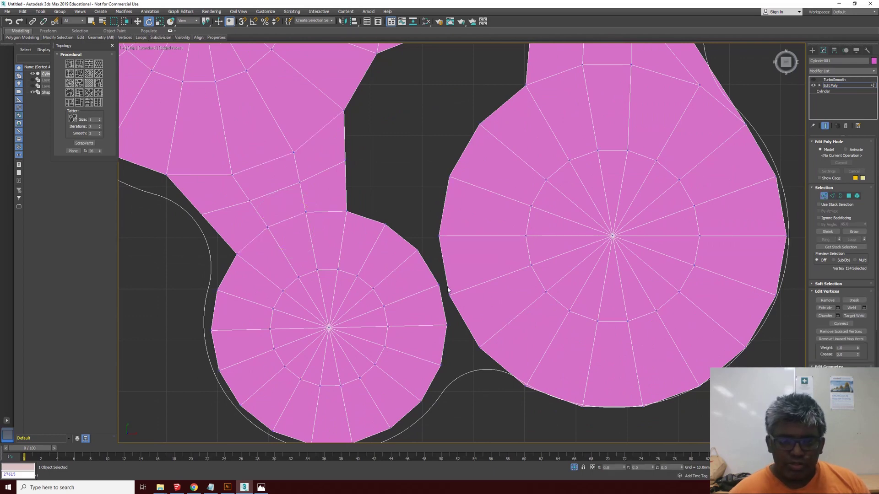
pyautogui.click(448, 295)
pyautogui.press('w')
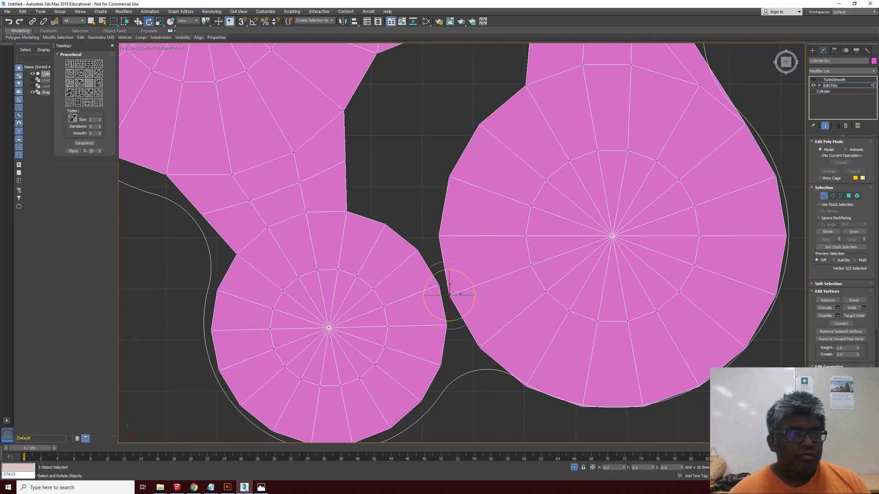
pyautogui.moveTo(449, 275)
pyautogui.mouseDown()
pyautogui.moveTo(457, 261)
pyautogui.moveTo(460, 283)
pyautogui.mouseUp()
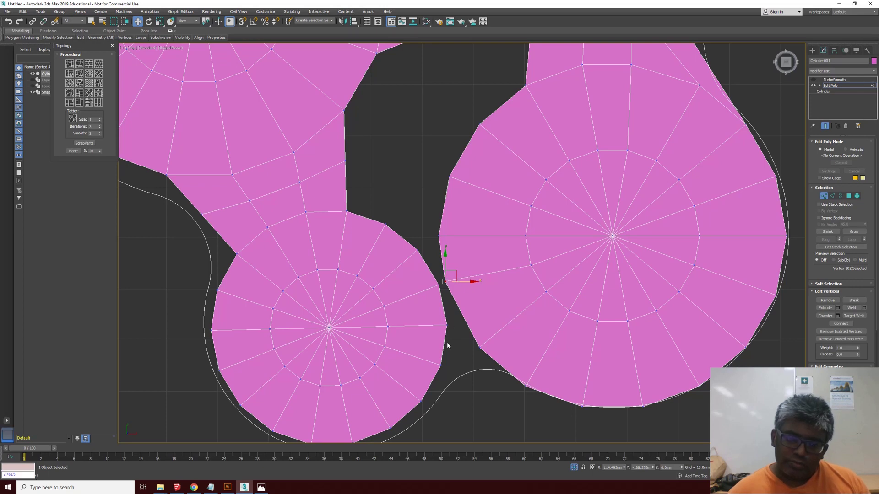
# Move the small disc's outer bridge corner toward the blob outline and the lower right disc's next border vertex beside the small disc.
pyautogui.click(237, 254)
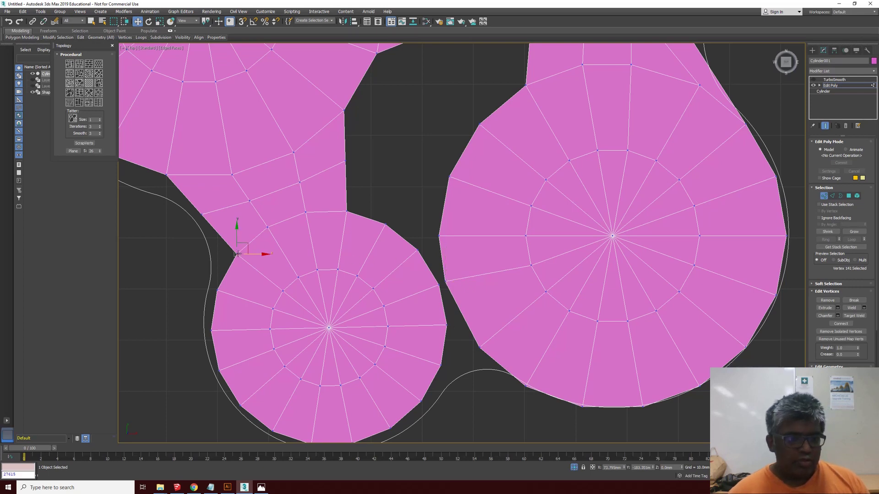
pyautogui.moveTo(255, 255); pyautogui.dragTo(240, 255)
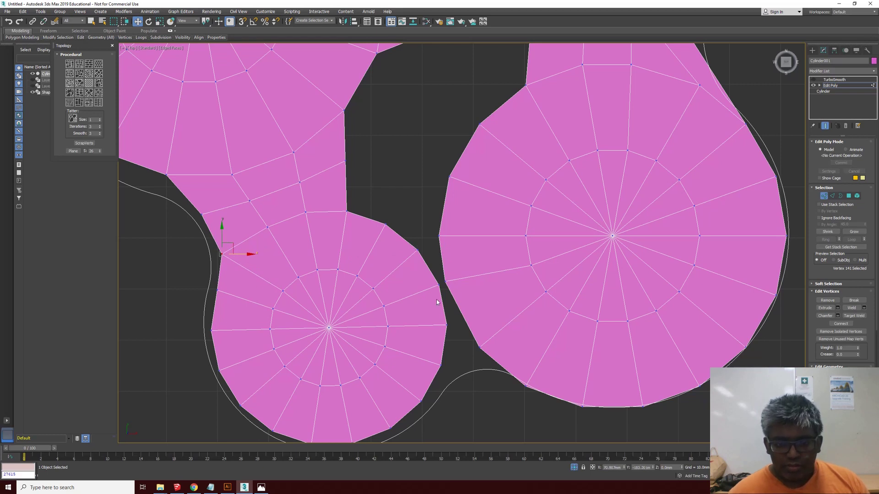
pyautogui.click(478, 348)
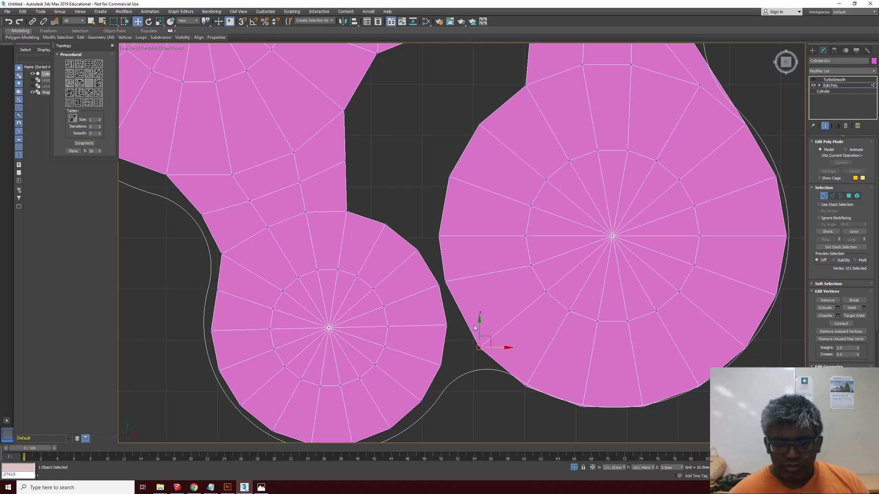
pyautogui.moveTo(491, 344); pyautogui.dragTo(471, 326)
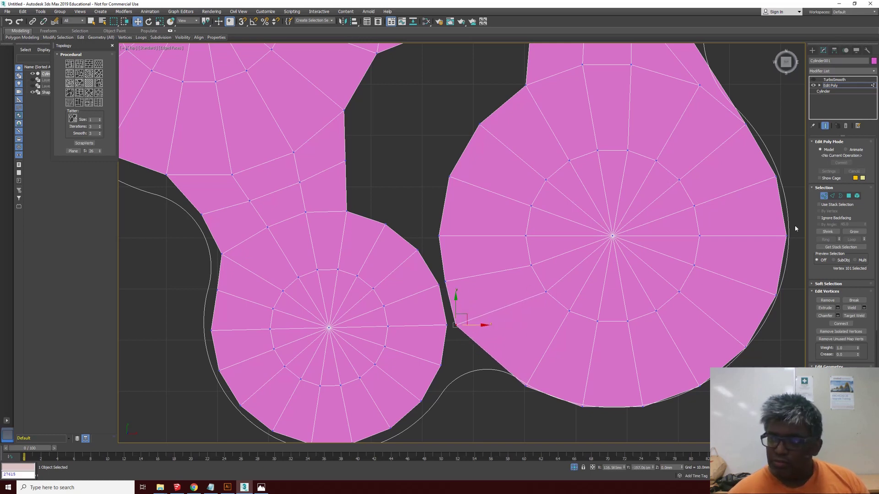
# Weld the two facing vertex pairs between the small disc and the lower right disc with a threshold of about 6.67 mm.
pyautogui.moveTo(456, 322); pyautogui.dragTo(466, 336)
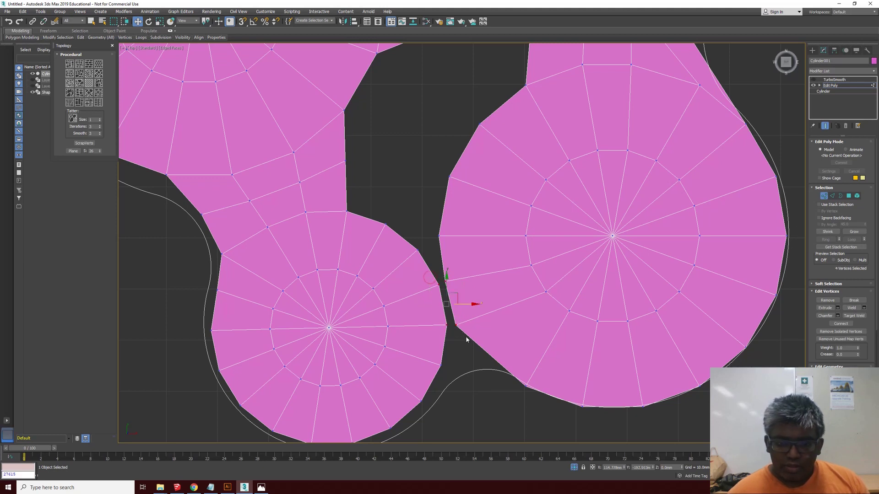
pyautogui.click(865, 309)
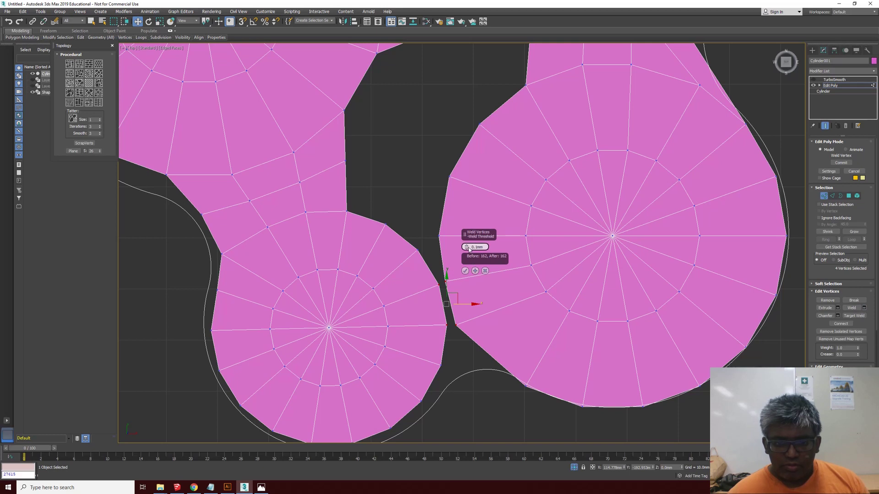
pyautogui.moveTo(467, 247); pyautogui.dragTo(467, 217)
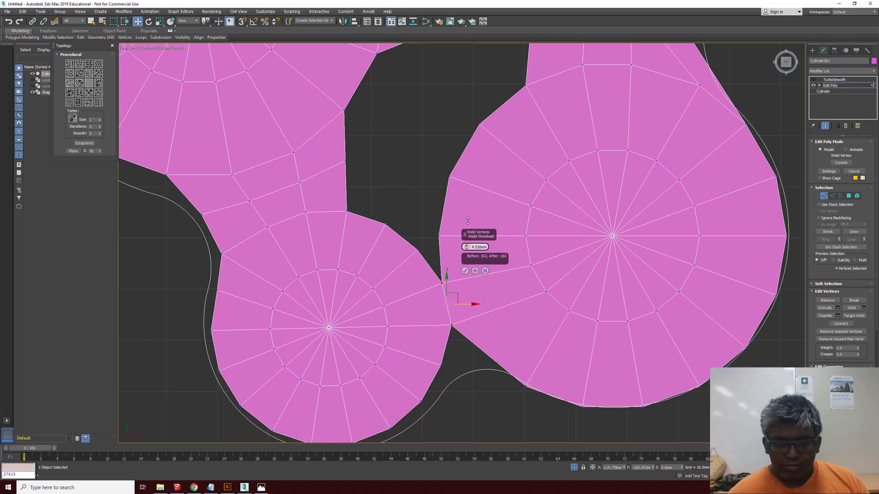
pyautogui.click(466, 270)
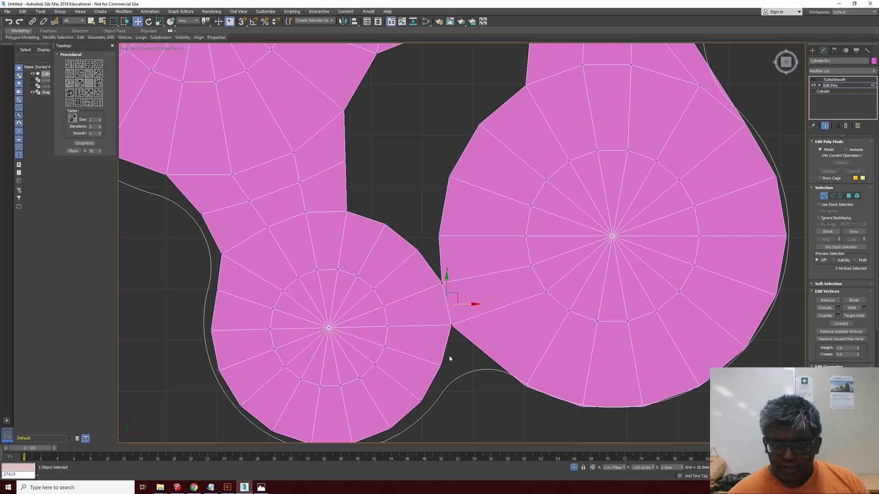
# Try to bridge the two boundary edges directly below the welded join of the small and lower right discs.
pyautogui.click(832, 195)
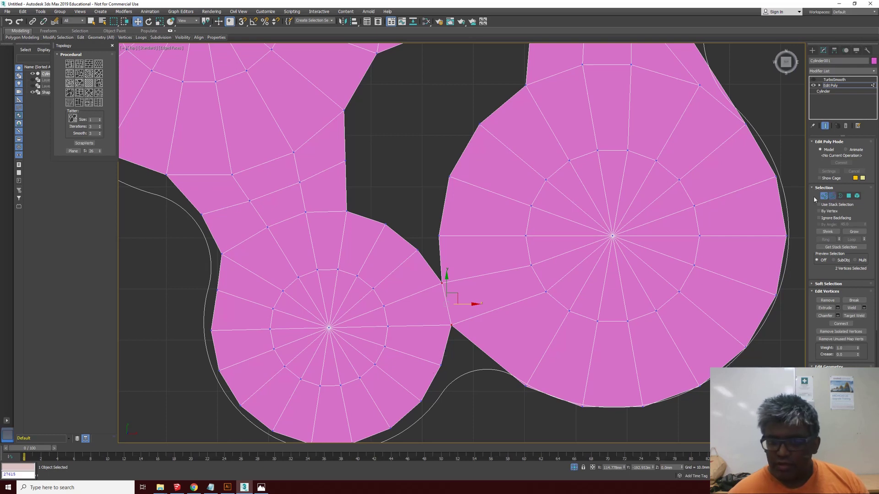
pyautogui.click(446, 345)
pyautogui.keyDown('ctrl'); pyautogui.click(476, 345); pyautogui.keyUp('ctrl')
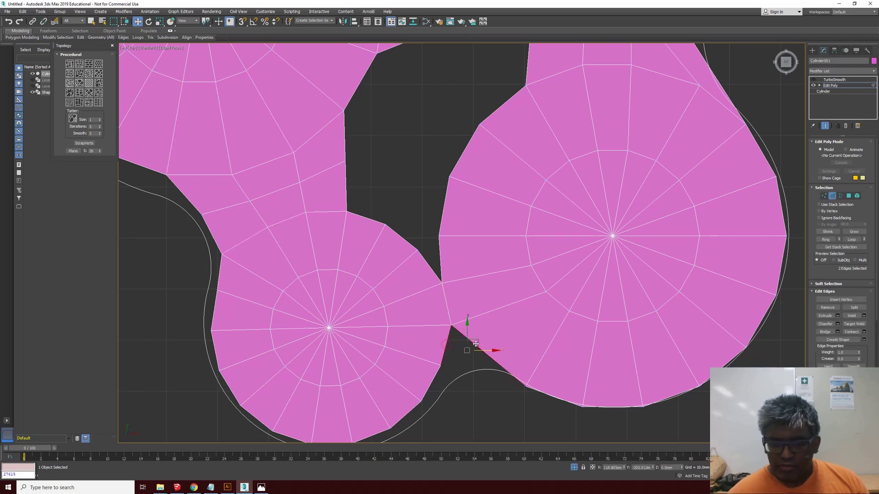
pyautogui.click(838, 332)
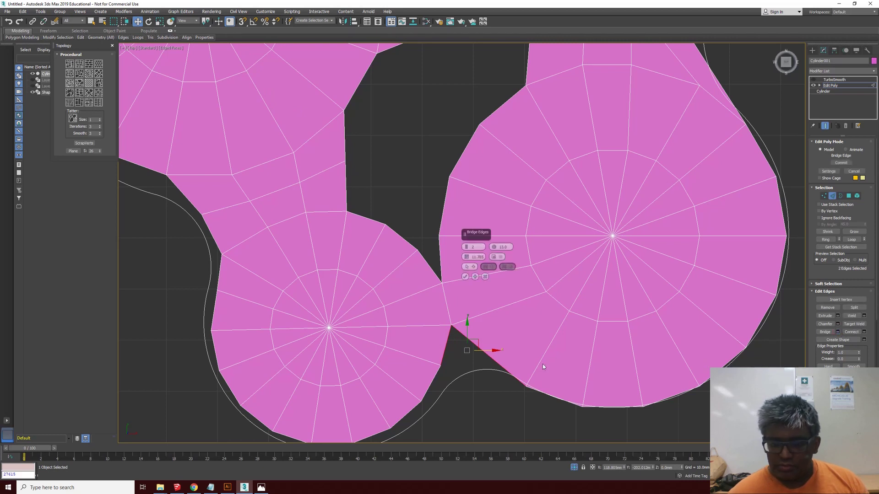
pyautogui.click(486, 276)
pyautogui.click(454, 373)
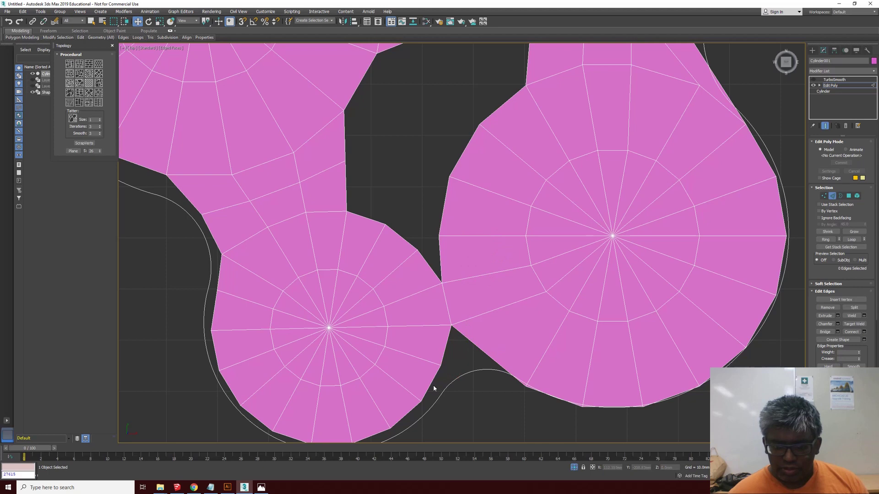
# Undo the bridge attempt and the vertex welds between the small disc and the lower right disc.
pyautogui.hotkey('ctrl', 'z')
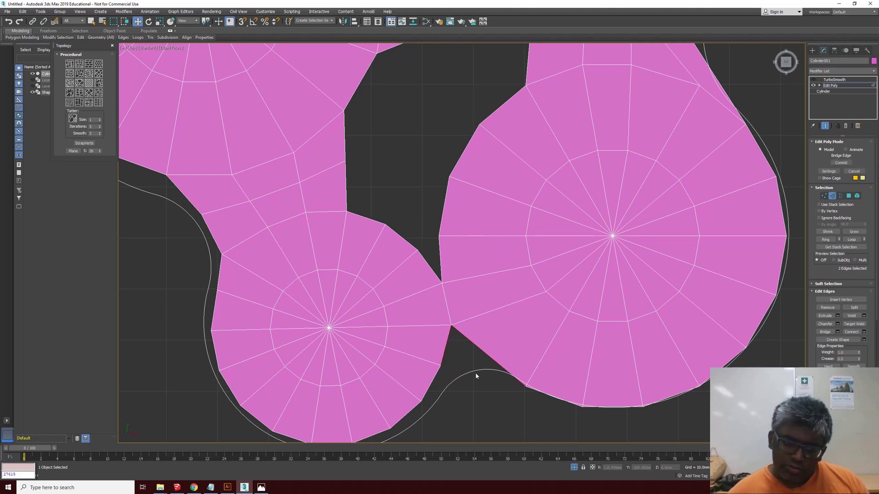
pyautogui.hotkey('ctrl', 'z')
pyautogui.hotkey('ctrl', 'z')
pyautogui.hotkey('ctrl', 'z')
pyautogui.hotkey('ctrl', 'z')
pyautogui.hotkey('ctrl', 'z')
pyautogui.hotkey('ctrl', 'z')
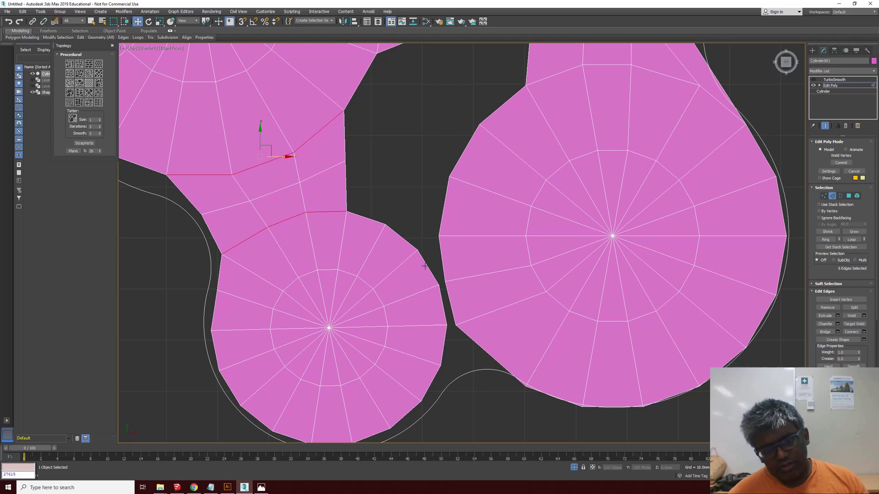
# Bridge the three facing border edges of the small disc to the three of the lower right disc with 2 segments.
pyautogui.click(425, 266)
pyautogui.keyDown('ctrl'); pyautogui.click(443, 313); pyautogui.keyUp('ctrl')
pyautogui.keyDown('ctrl'); pyautogui.click(444, 346); pyautogui.keyUp('ctrl')
pyautogui.keyDown('ctrl'); pyautogui.click(472, 341); pyautogui.keyUp('ctrl')
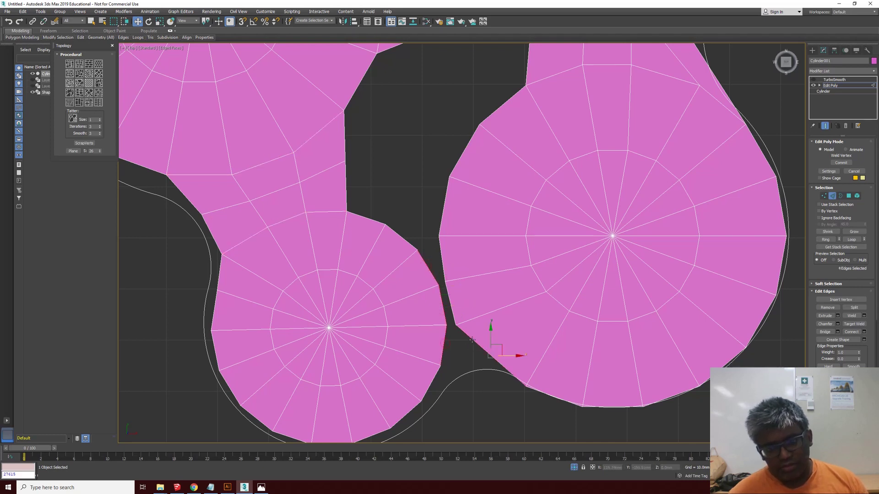
pyautogui.keyDown('ctrl'); pyautogui.click(450, 295); pyautogui.keyUp('ctrl')
pyautogui.keyDown('ctrl'); pyautogui.click(441, 259); pyautogui.keyUp('ctrl')
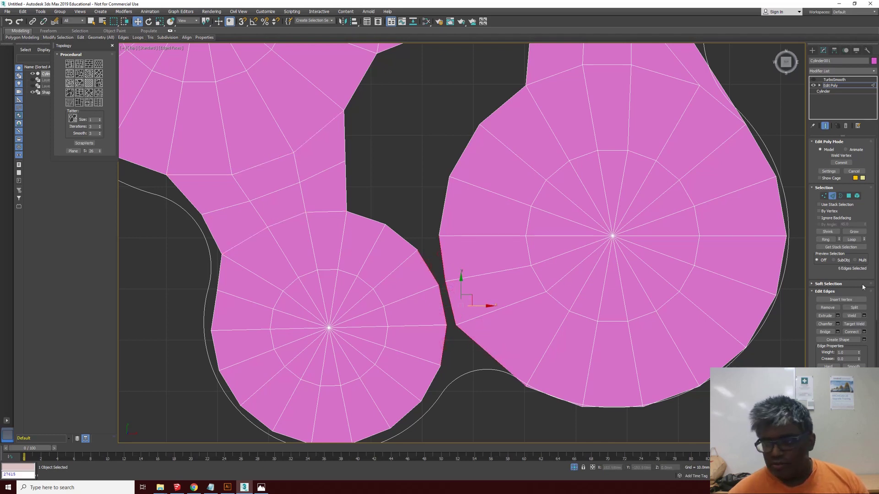
pyautogui.click(837, 332)
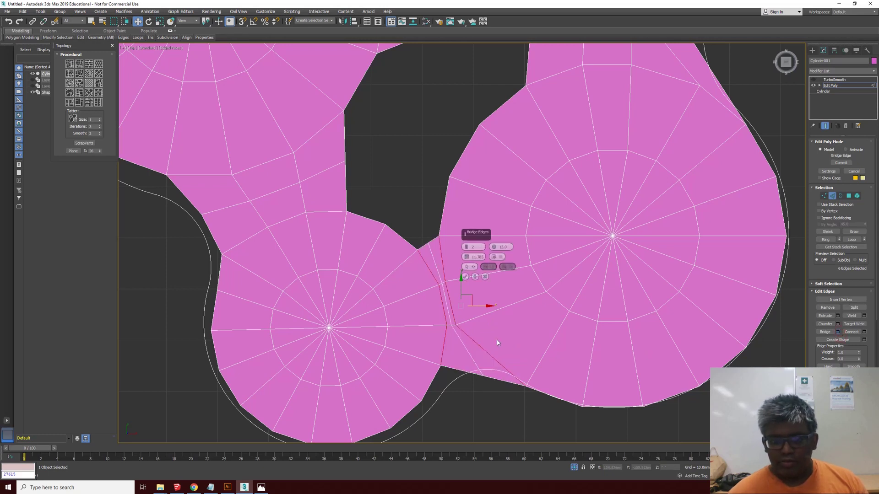
pyautogui.click(465, 277)
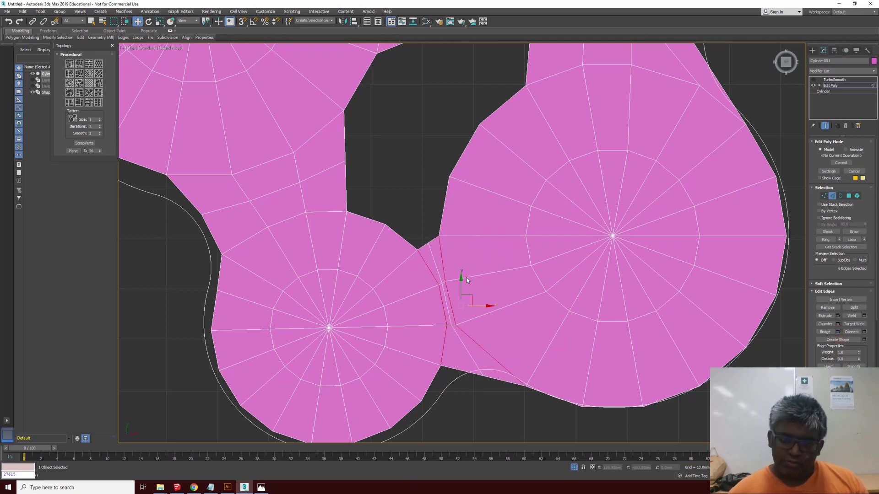
# Move the new bridge's lower border vertices, on both discs and midway between them, onto the blob outline.
pyautogui.press('1')
pyautogui.click(481, 375)
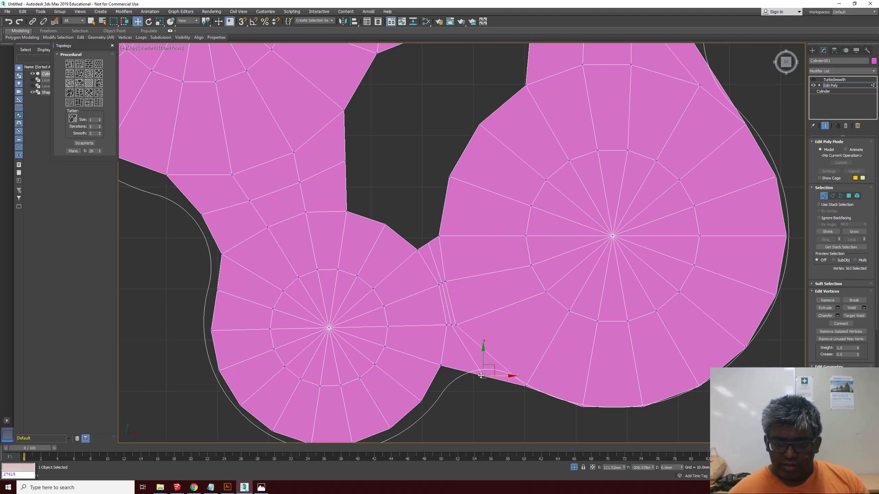
pyautogui.moveTo(481, 365); pyautogui.dragTo(442, 390)
pyautogui.click(441, 366)
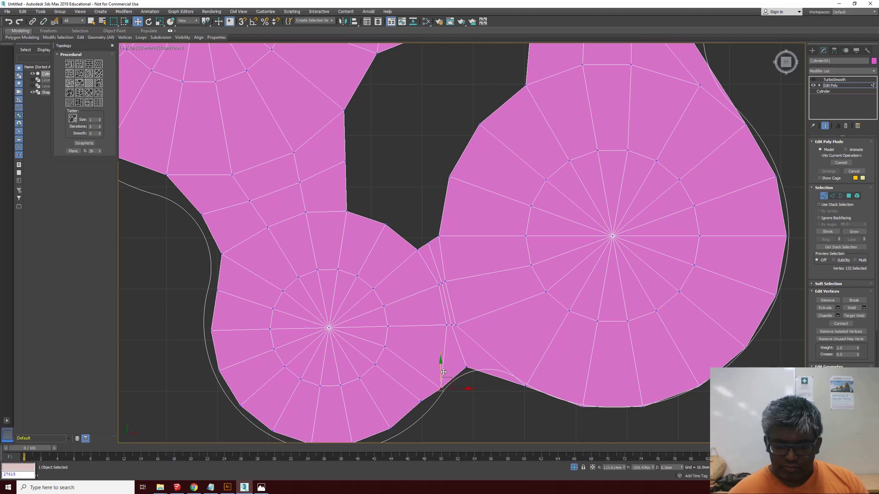
pyautogui.click(525, 386)
pyautogui.moveTo(526, 373)
pyautogui.mouseDown()
pyautogui.moveTo(530, 359)
pyautogui.moveTo(537, 372)
pyautogui.moveTo(526, 371)
pyautogui.mouseUp()
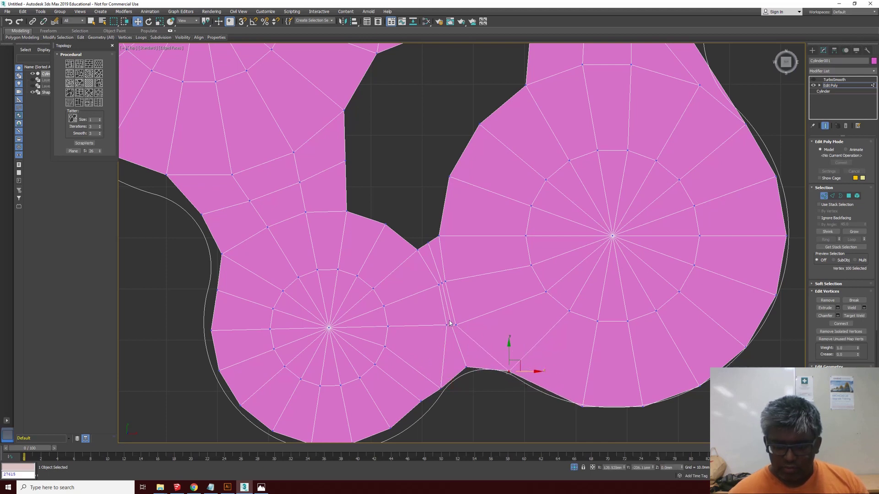
# Spread the inner bridge vertices sideways so the rows between the small and lower right discs are more evenly spaced.
pyautogui.click(454, 325)
pyautogui.moveTo(454, 324); pyautogui.dragTo(476, 326)
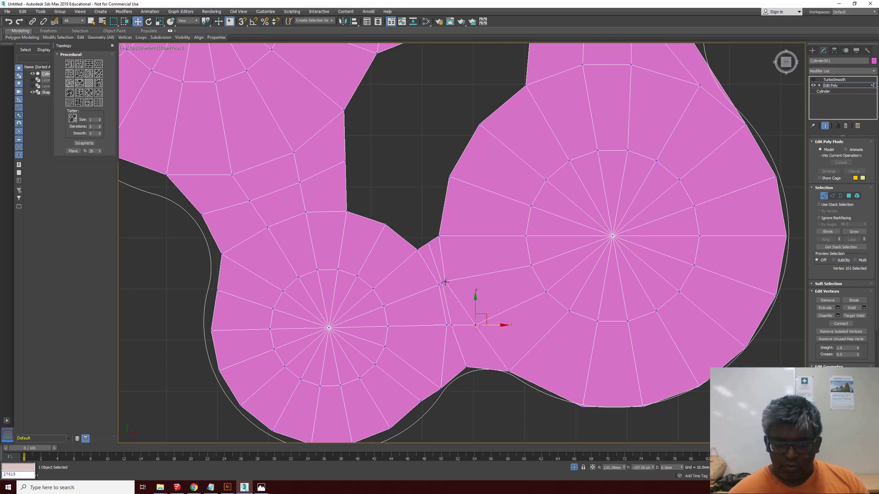
pyautogui.click(445, 281)
pyautogui.moveTo(461, 281); pyautogui.dragTo(440, 289)
pyautogui.click(439, 285)
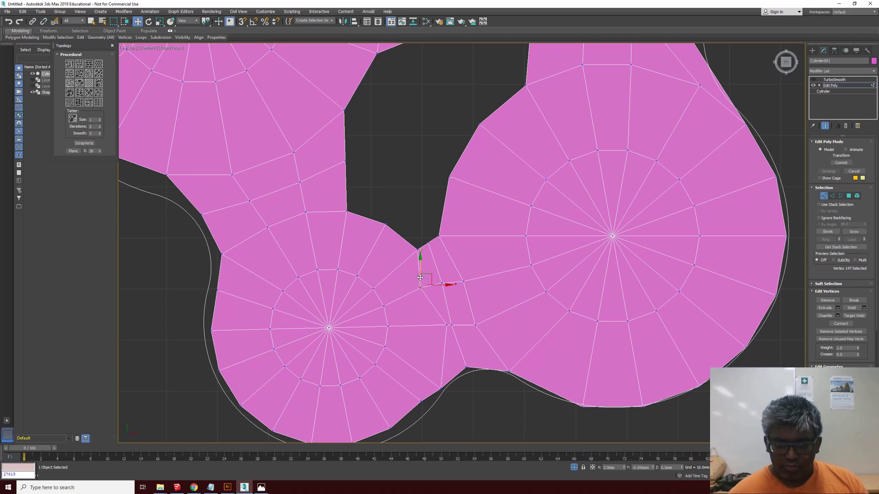
pyautogui.click(451, 324)
pyautogui.moveTo(461, 325); pyautogui.dragTo(444, 326)
# Move the small disc's lower right and bottom border vertices onto the blob outline.
pyautogui.click(421, 401)
pyautogui.moveTo(423, 387); pyautogui.dragTo(330, 402)
pyautogui.scroll(-2, 478, 304)
pyautogui.scroll(2, 431, 397)
pyautogui.click(410, 389)
pyautogui.click(374, 404)
pyautogui.click(331, 406)
# Bridge the two edges along the central hole's top to the lower right disc's upper left border edge with 2 segments.
pyautogui.scroll(-2, 454, 324)
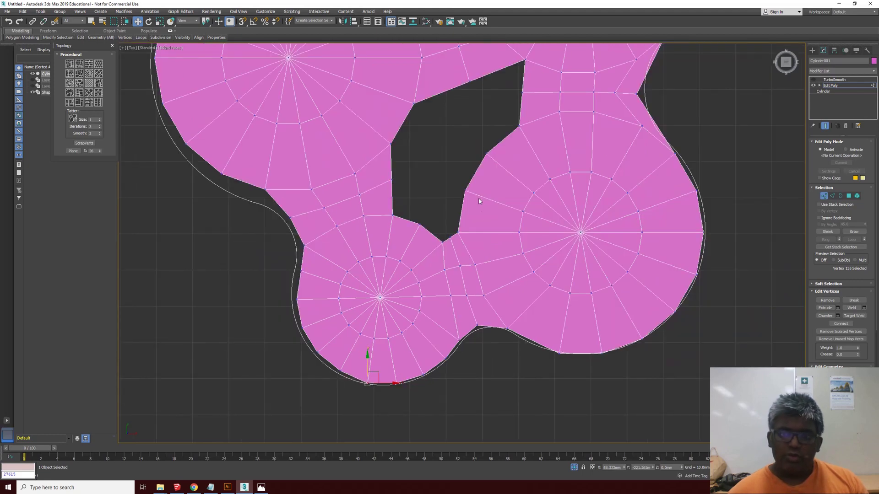
pyautogui.scroll(-2, 500, 152)
pyautogui.scroll(2, 500, 150)
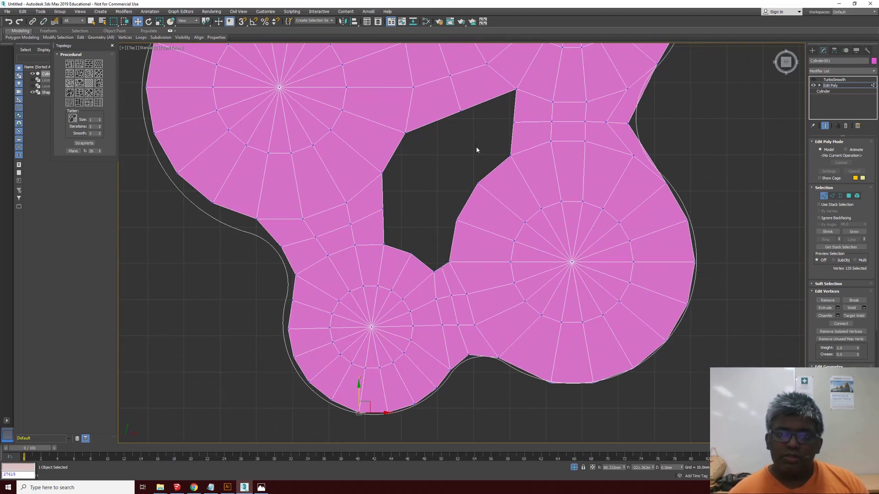
pyautogui.press('2')
pyautogui.click(431, 122)
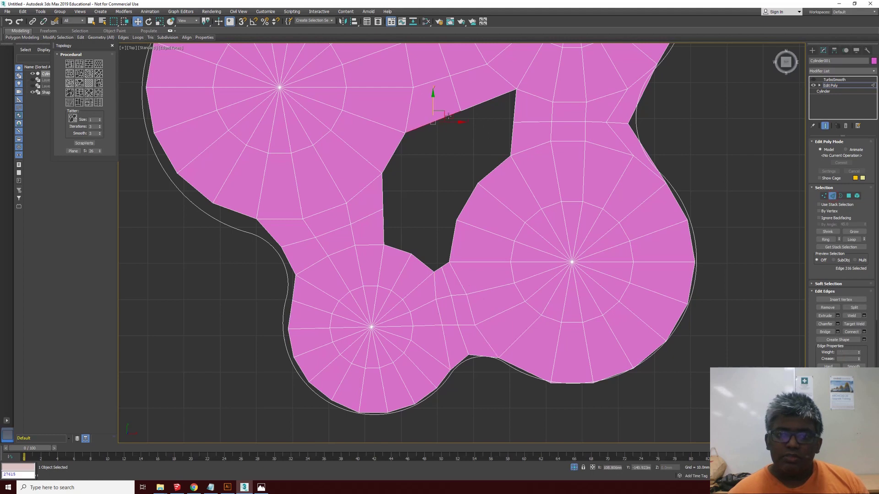
pyautogui.keyDown('ctrl'); pyautogui.click(487, 109); pyautogui.keyUp('ctrl')
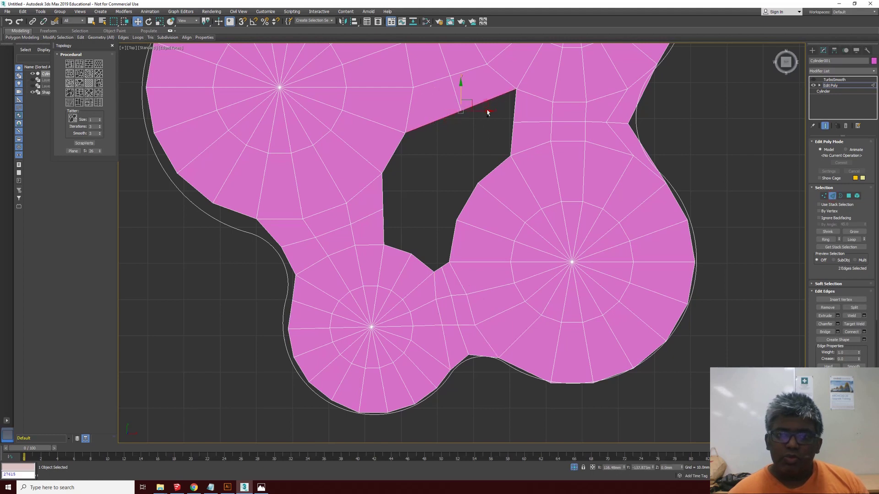
pyautogui.keyDown('ctrl'); pyautogui.click(487, 175); pyautogui.keyUp('ctrl')
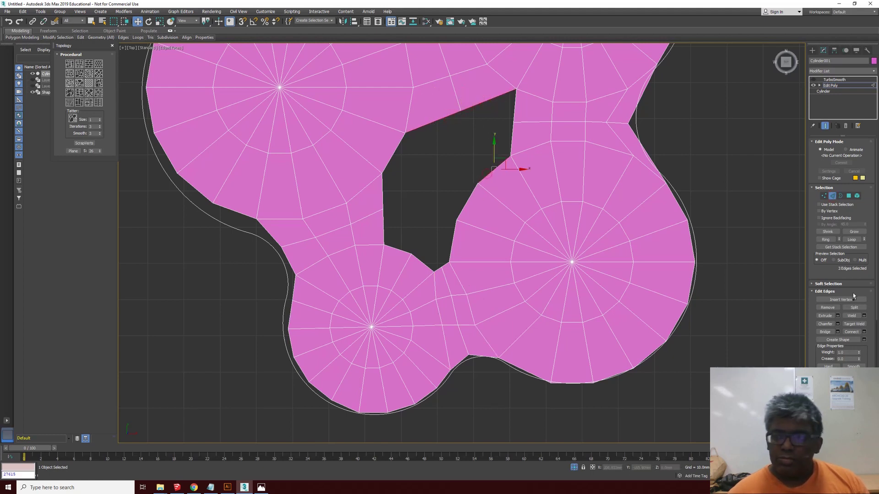
pyautogui.click(838, 332)
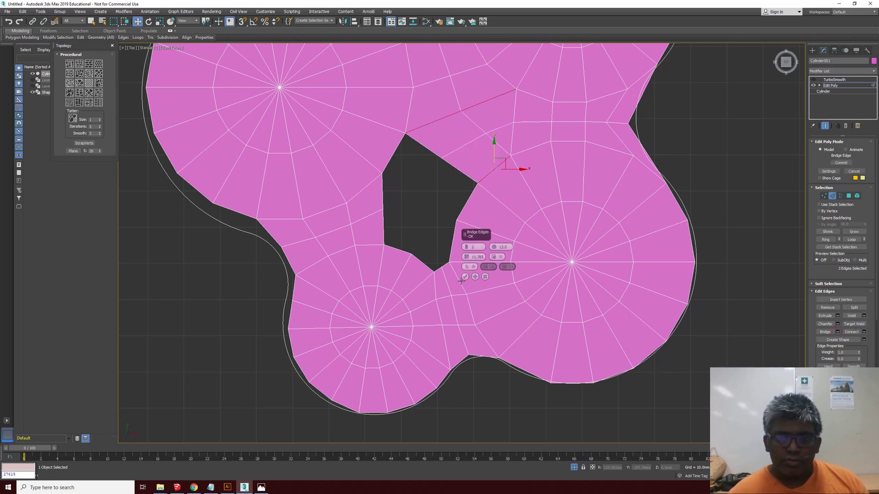
pyautogui.click(465, 277)
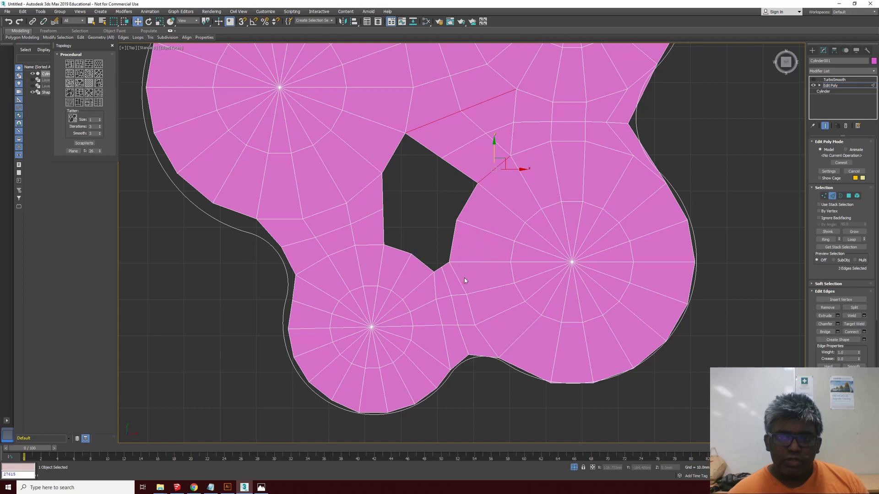
pyautogui.keyDown('ctrl'); pyautogui.click(387, 162); pyautogui.keyUp('ctrl')
pyautogui.keyDown('ctrl'); pyautogui.click(384, 197); pyautogui.keyUp('ctrl')
pyautogui.keyDown('ctrl'); pyautogui.click(385, 228); pyautogui.keyUp('ctrl')
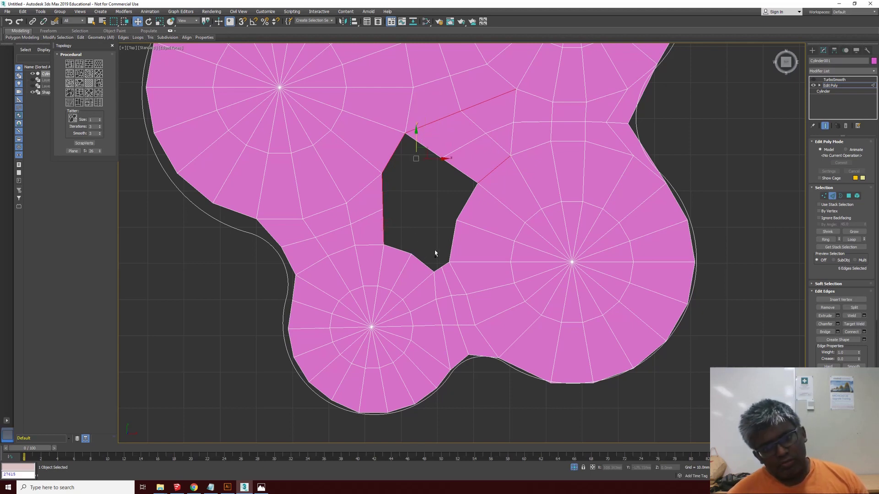
# Bridge the small disc's edge and the lower right disc's edge at the hole's bottom corner with 2 segments.
pyautogui.click(425, 264)
pyautogui.click(424, 263)
pyautogui.keyDown('ctrl'); pyautogui.click(451, 251); pyautogui.keyUp('ctrl')
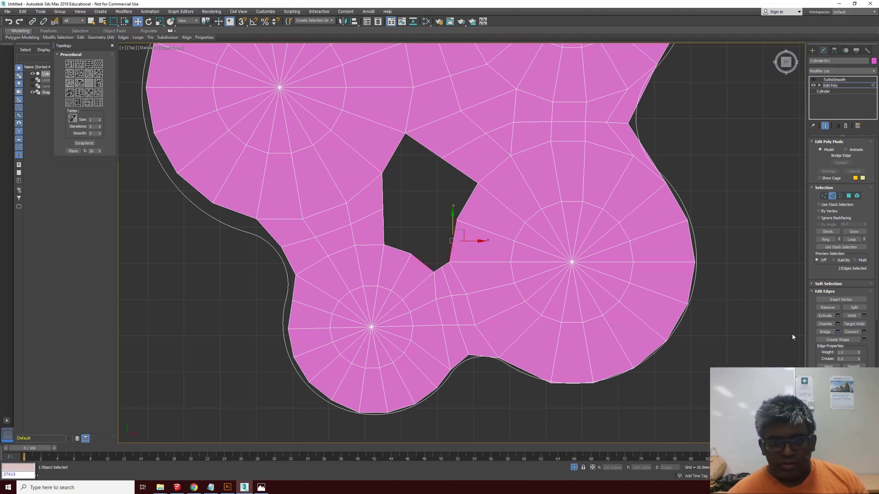
pyautogui.click(864, 332)
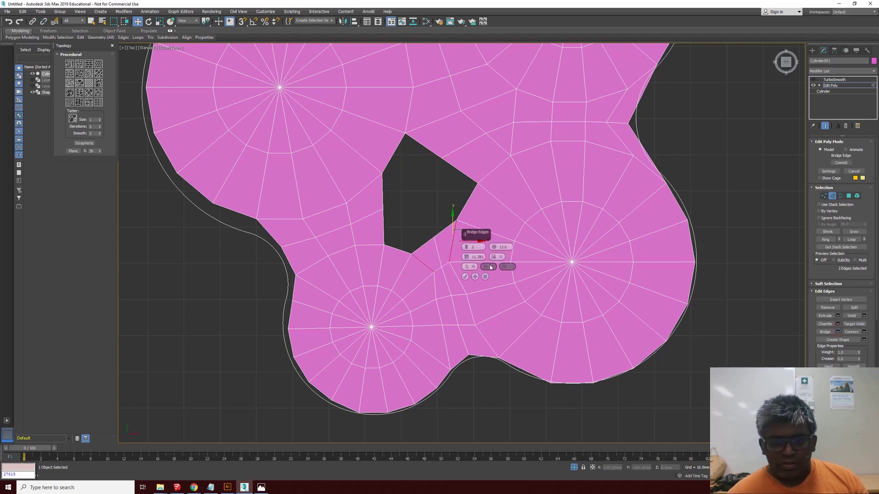
pyautogui.click(464, 277)
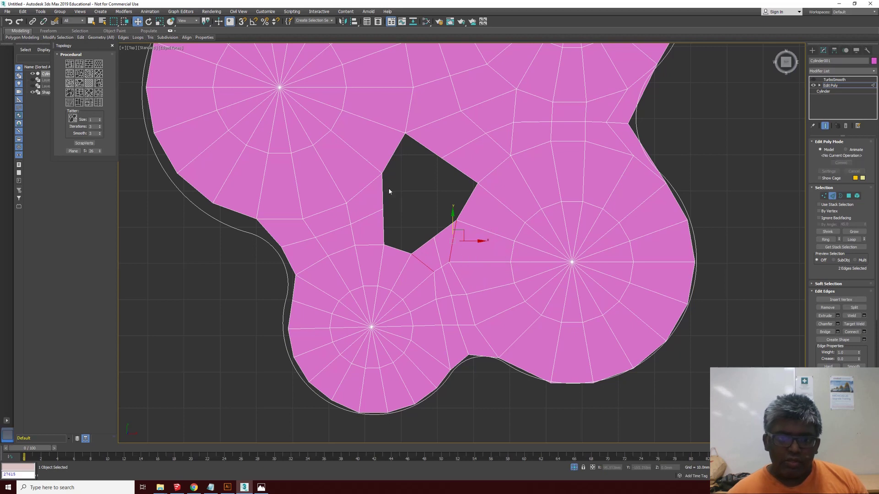
# Bridge the two vertical edges on the hole's left side to the two slanted edges on its lower right with 1 segment.
pyautogui.keyDown('ctrl'); pyautogui.click(383, 197); pyautogui.keyUp('ctrl')
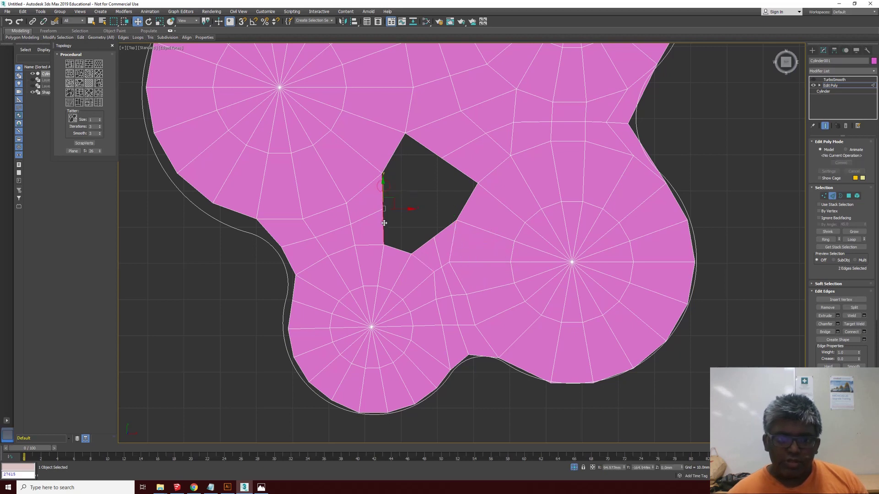
pyautogui.keyDown('ctrl'); pyautogui.click(449, 232); pyautogui.keyUp('ctrl')
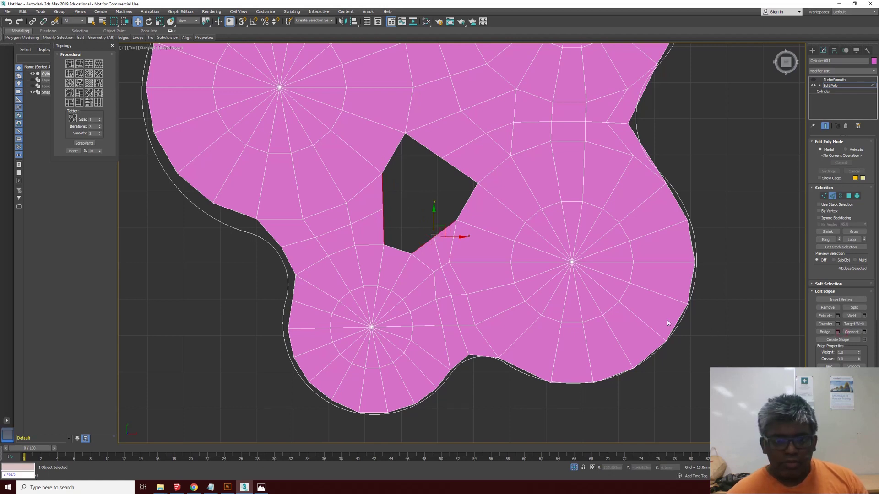
pyautogui.click(838, 332)
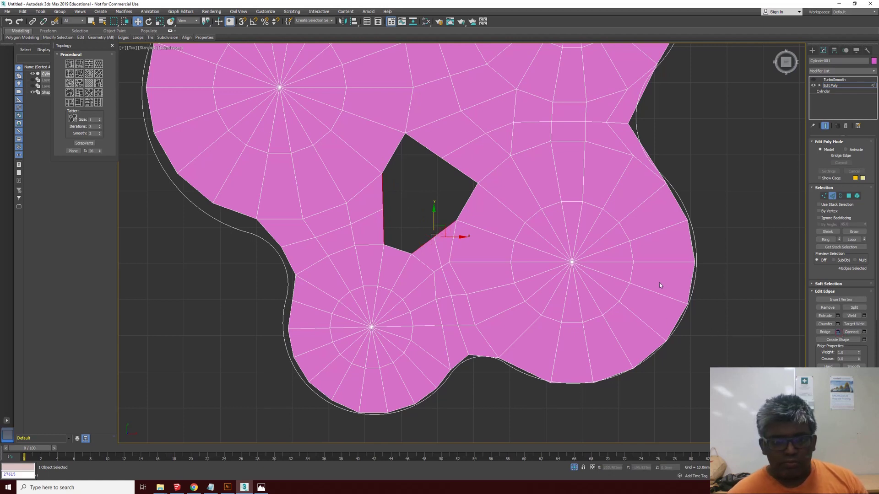
pyautogui.scroll(5, 389, 249)
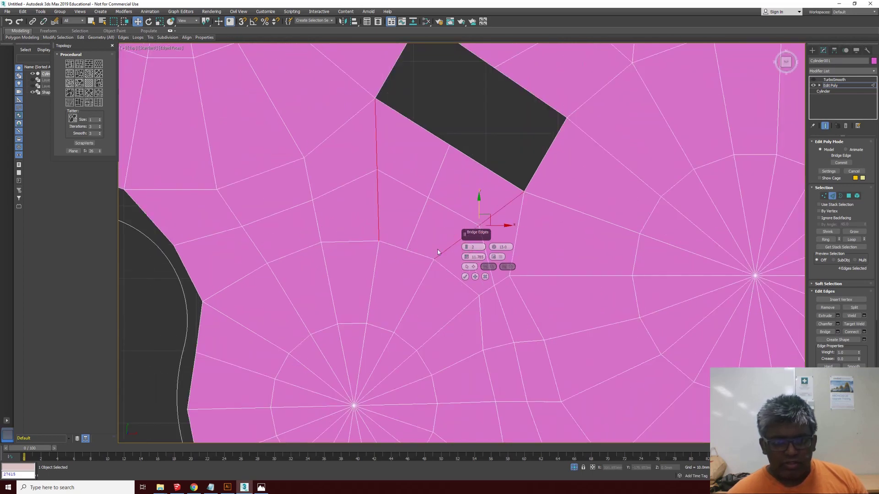
pyautogui.click(465, 250)
pyautogui.scroll(-2, 414, 230)
pyautogui.scroll(1, 461, 203)
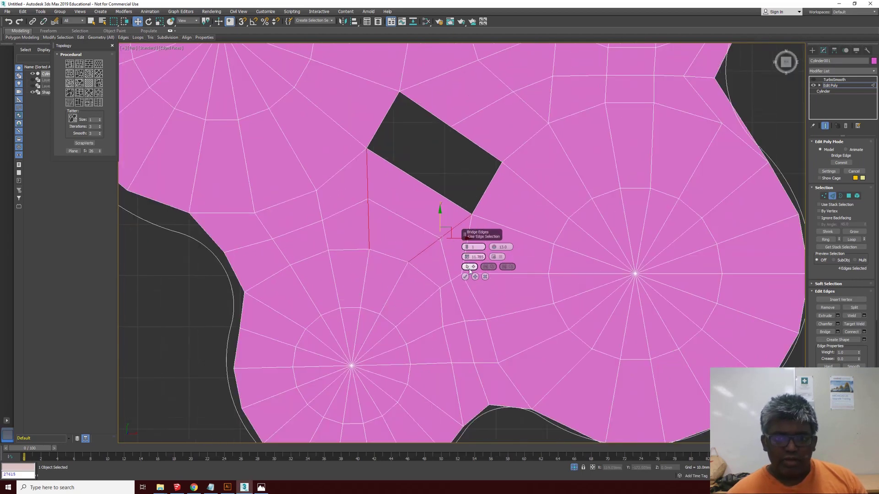
pyautogui.click(466, 276)
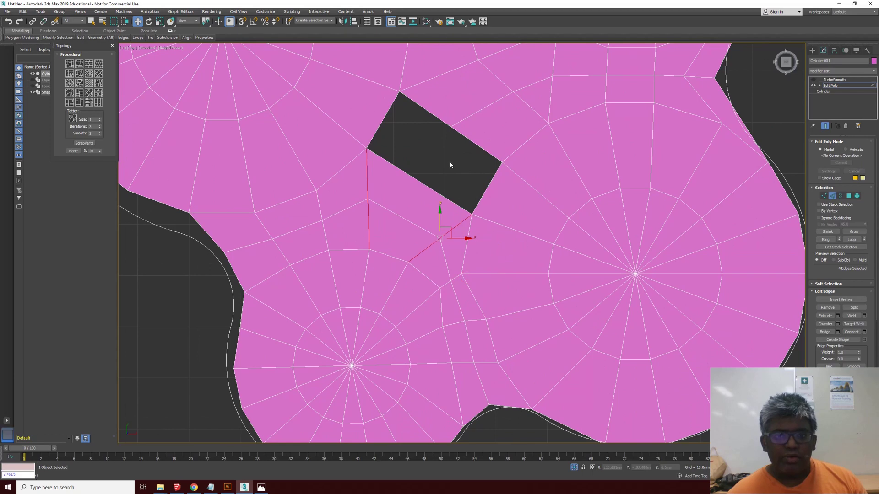
# Examine the remaining four-cornered hole, the mesh around it and the two polygons along its upper side.
pyautogui.scroll(-2, 451, 164)
pyautogui.click(448, 154)
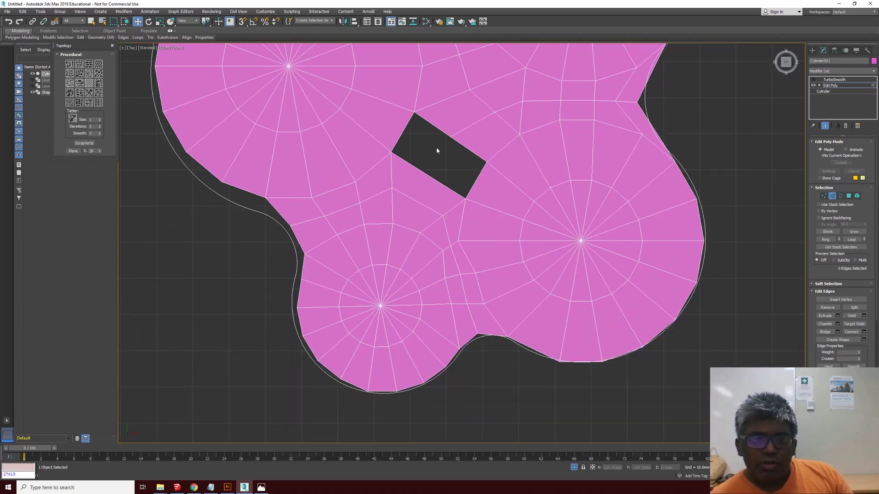
pyautogui.scroll(2, 463, 129)
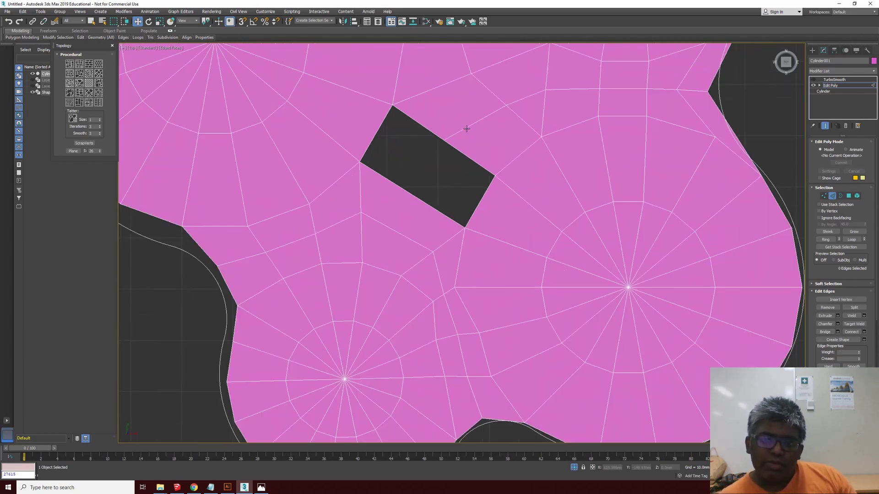
pyautogui.scroll(-2, 471, 135)
pyautogui.scroll(5, 458, 160)
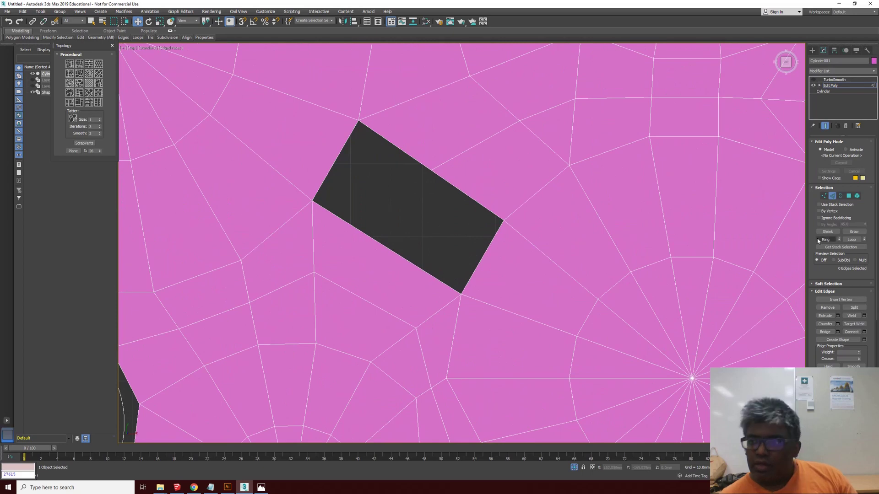
pyautogui.click(849, 195)
pyautogui.click(468, 167)
pyautogui.keyDown('ctrl'); pyautogui.click(449, 143); pyautogui.keyUp('ctrl')
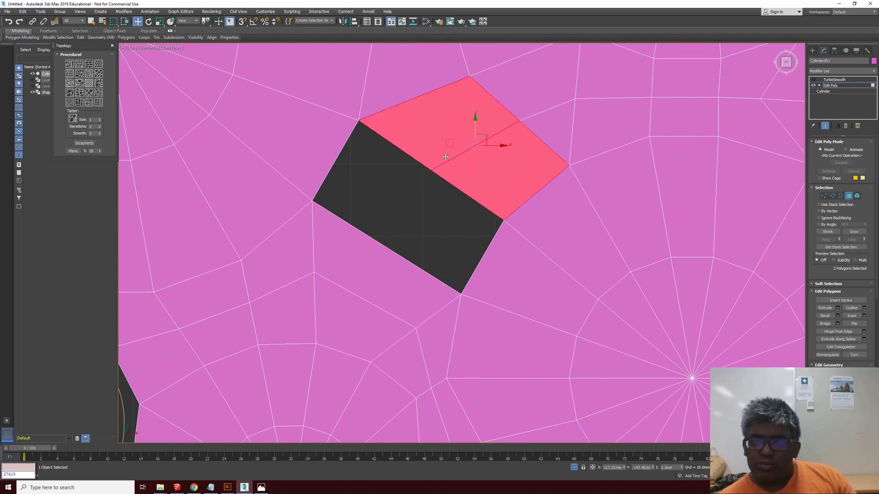
pyautogui.scroll(-3, 464, 152)
pyautogui.click(446, 188)
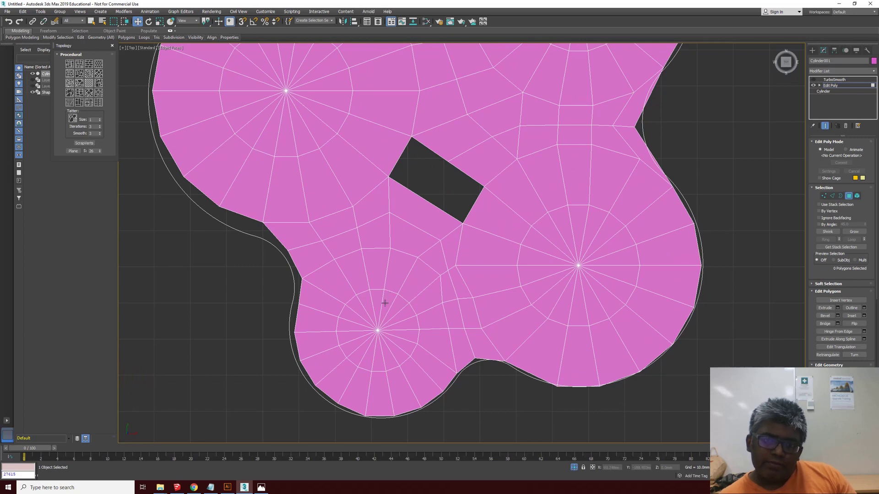
pyautogui.scroll(2, 438, 195)
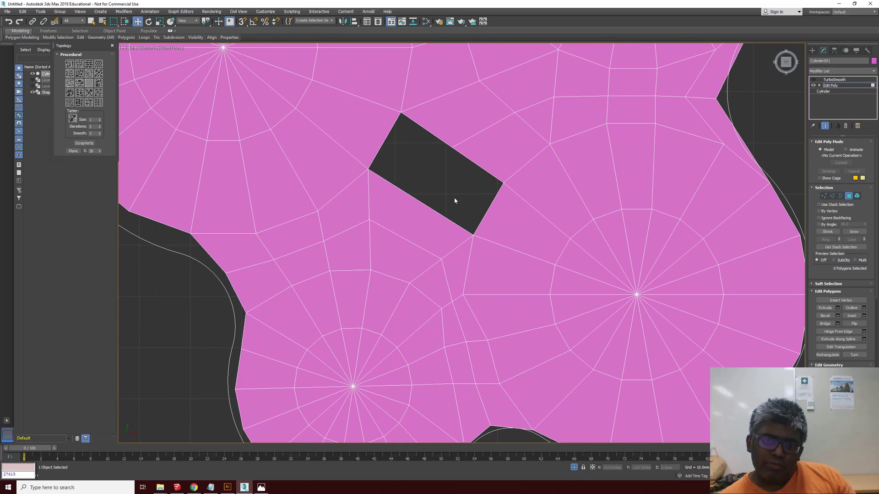
# Bridge the two edges along the remaining hole's upper side to the single edge on its lower side with 1 segment.
pyautogui.click(832, 196)
pyautogui.click(469, 162)
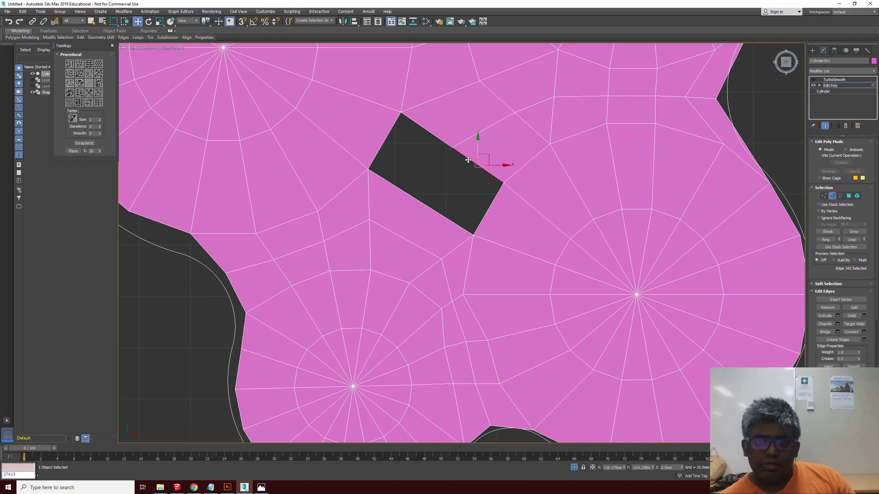
pyautogui.keyDown('ctrl'); pyautogui.click(422, 206); pyautogui.keyUp('ctrl')
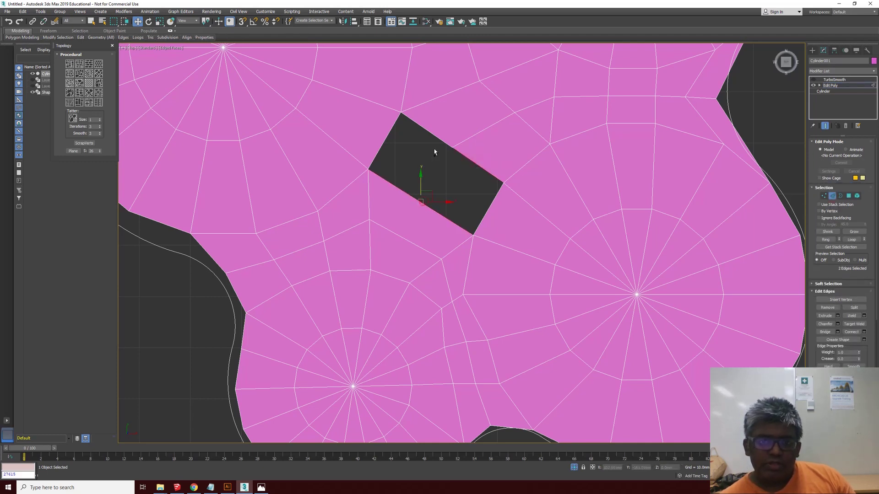
pyautogui.keyDown('ctrl'); pyautogui.click(439, 139); pyautogui.keyUp('ctrl')
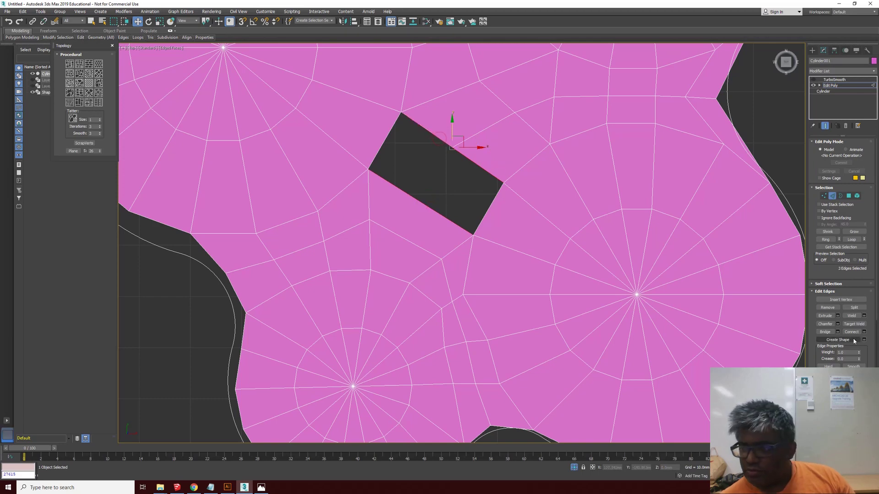
pyautogui.click(825, 332)
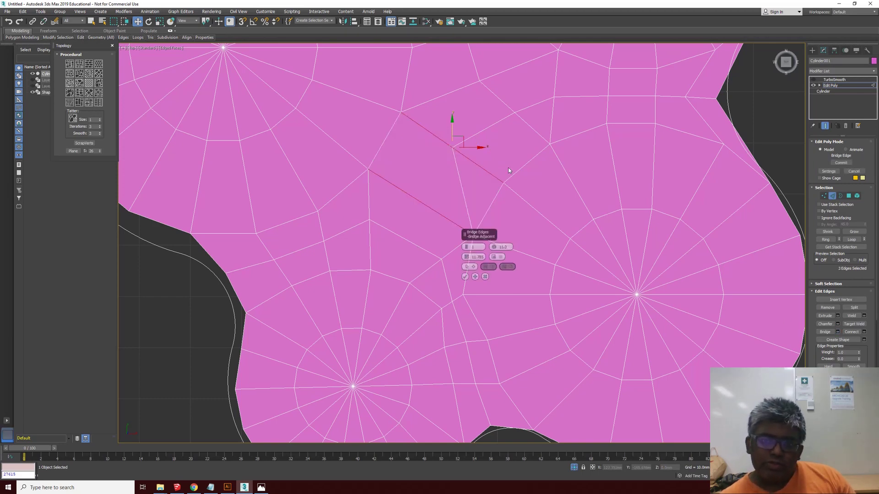
pyautogui.click(465, 276)
# Move the vertex on the lower right disc's left border slightly inward along X, toward the disc's centre.
pyautogui.press('1')
pyautogui.click(464, 295)
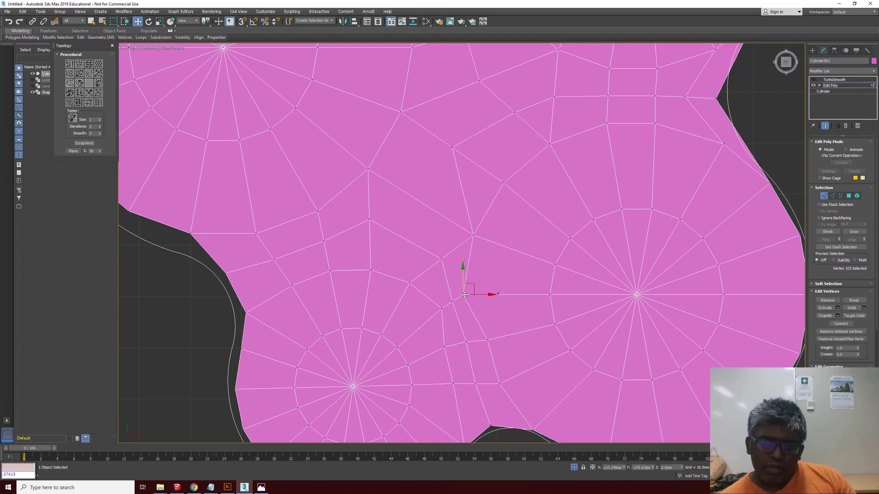
pyautogui.moveTo(478, 294); pyautogui.dragTo(497, 295)
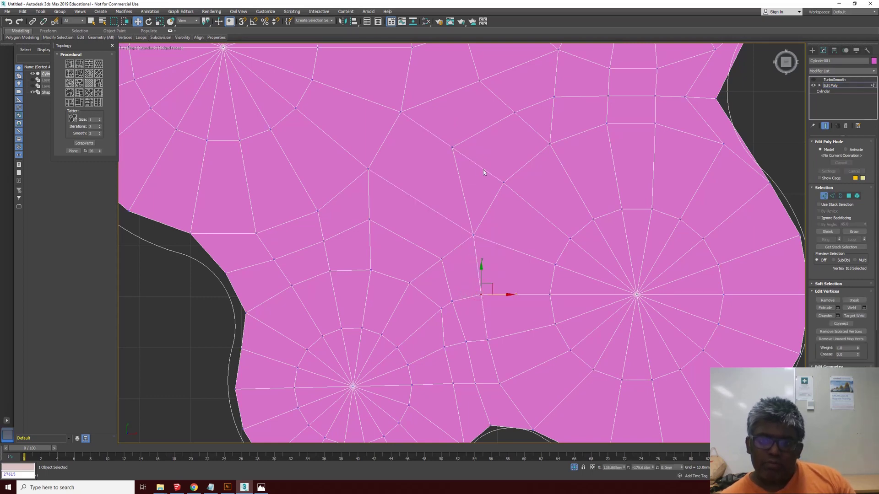
pyautogui.click(453, 148)
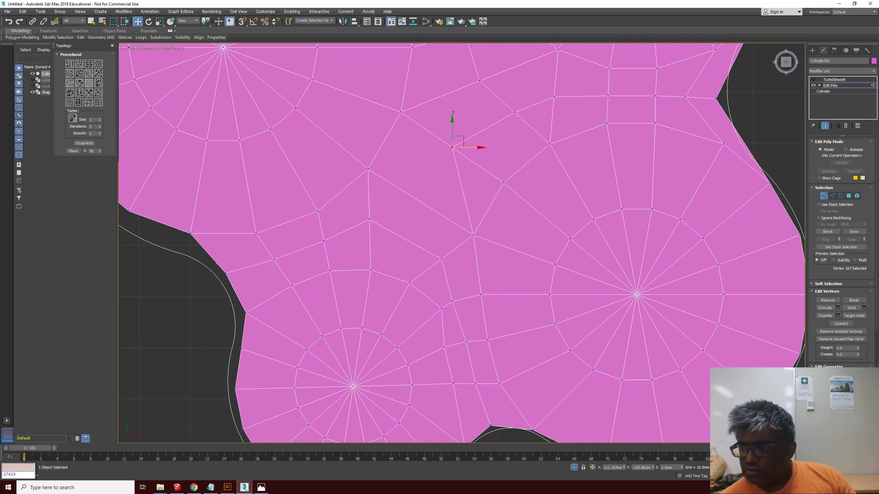
pyautogui.scroll(-5, 410, 181)
pyautogui.click(428, 175)
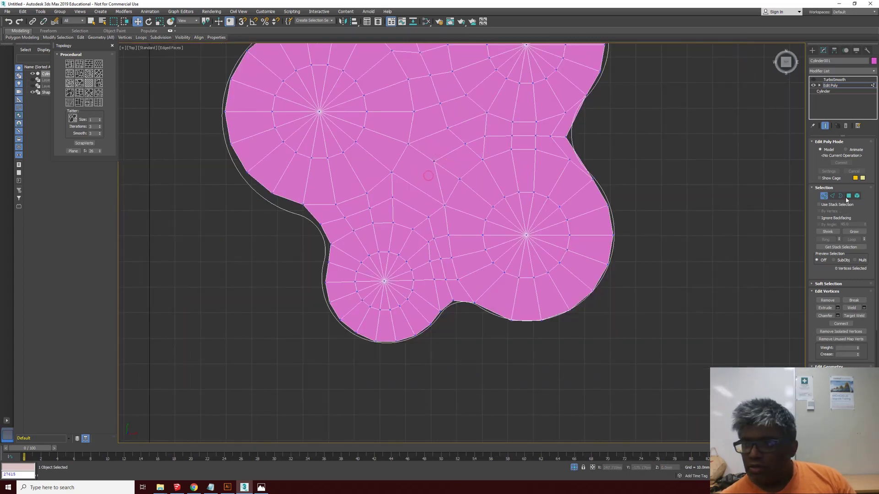
# Cut the left polygon of the filled hole from its upper right vertex across to its left corner.
pyautogui.click(849, 196)
pyautogui.click(417, 180)
pyautogui.click(433, 183)
pyautogui.scroll(3, 414, 180)
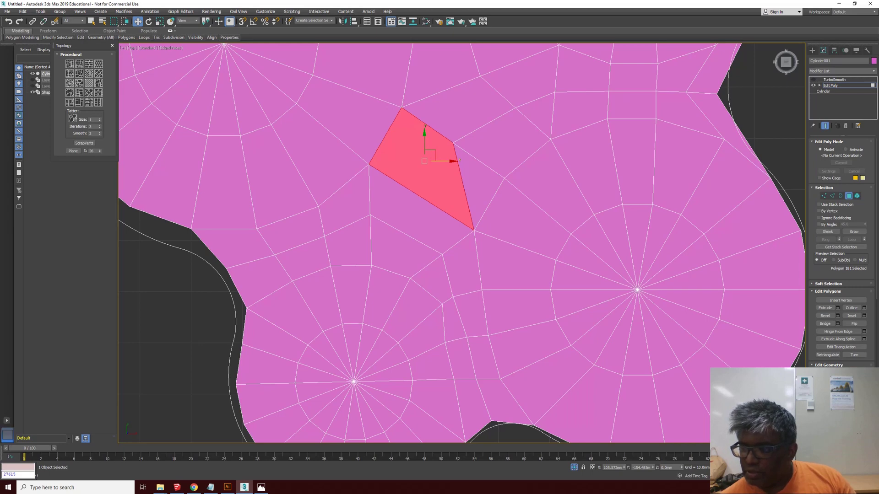
pyautogui.scroll(-5, 873, 239)
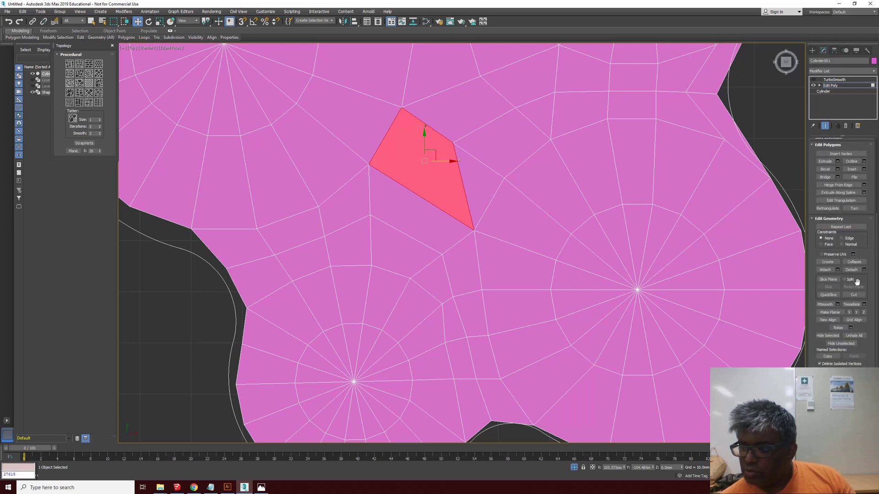
pyautogui.scroll(-3, 822, 260)
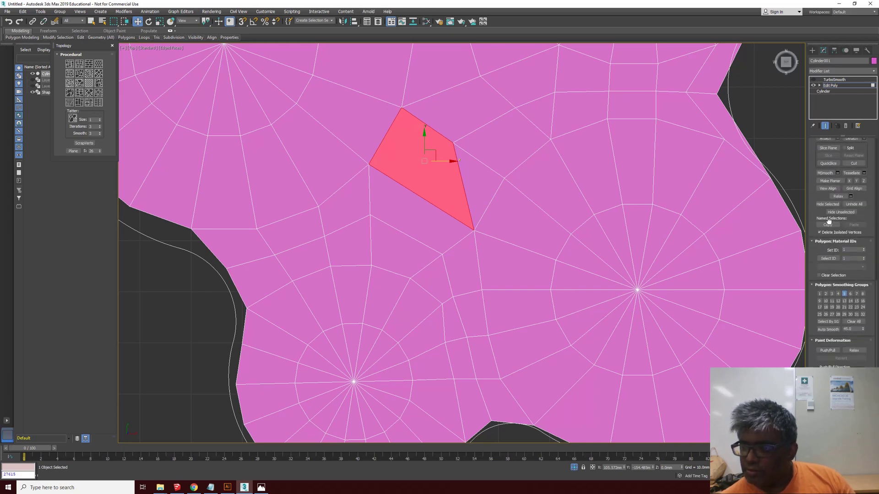
pyautogui.scroll(1, 823, 260)
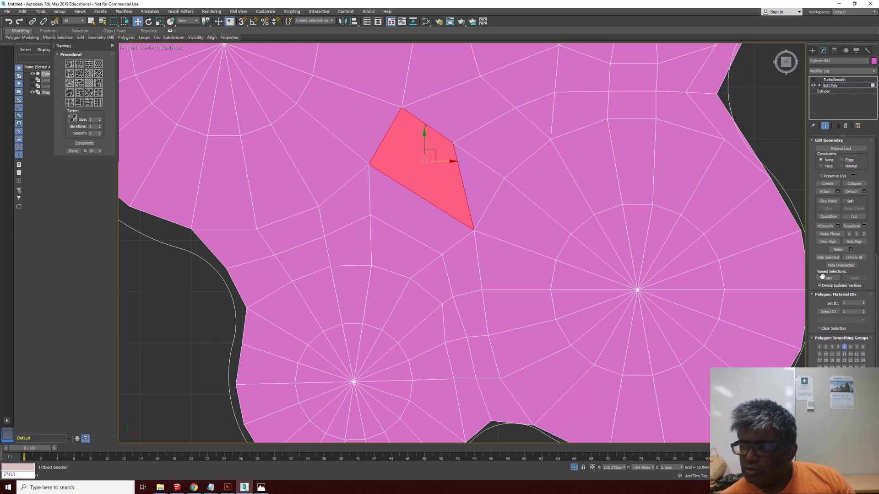
pyautogui.click(854, 231)
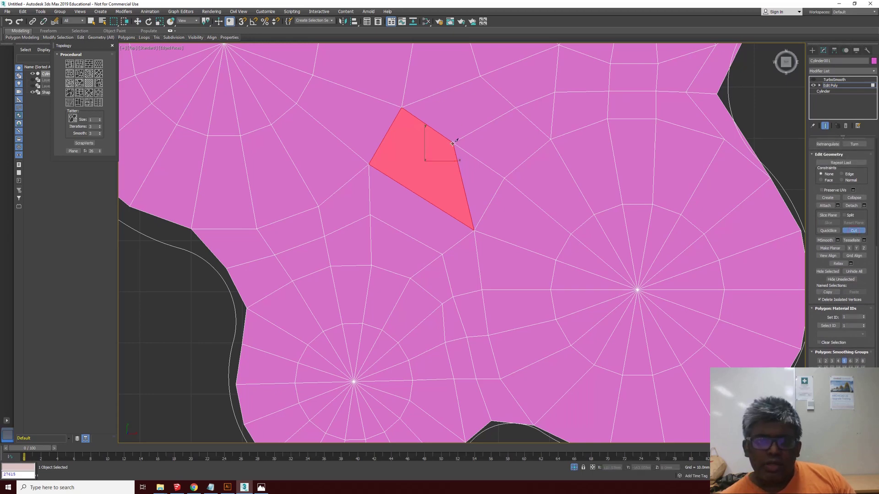
pyautogui.click(369, 165)
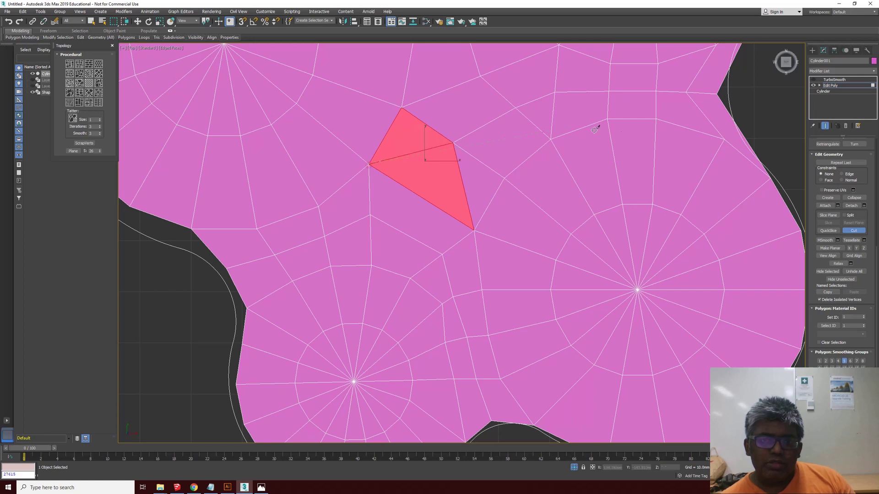
pyautogui.click(850, 231)
# Switch to vertex level, compare the mesh with and without TurboSmooth, and leave the smoothing displayed.
pyautogui.press('1')
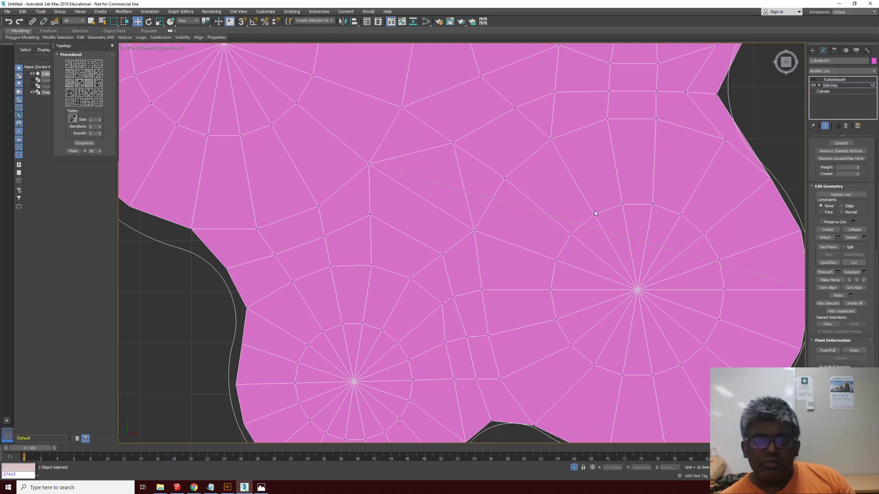
pyautogui.scroll(10, 484, 145)
pyautogui.scroll(-10, 492, 168)
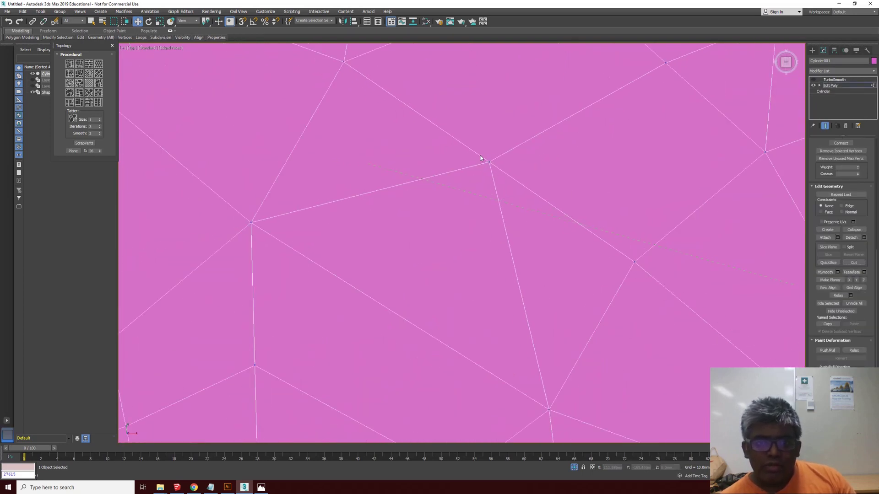
pyautogui.scroll(2, 476, 183)
pyautogui.scroll(-2, 487, 148)
pyautogui.scroll(3, 497, 179)
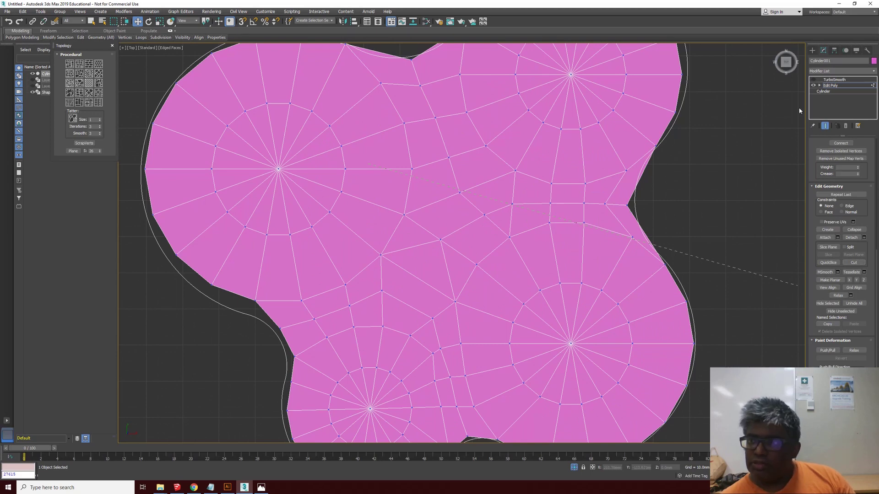
pyautogui.click(814, 80)
pyautogui.scroll(-2, 254, 198)
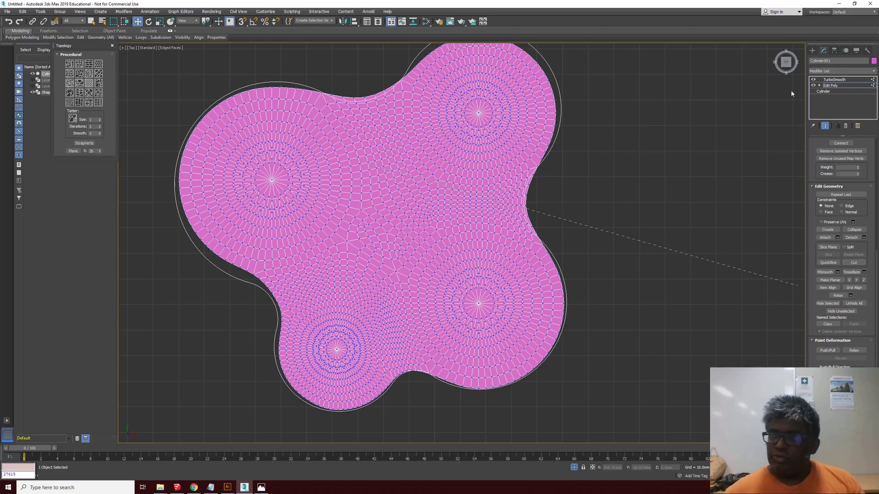
pyautogui.click(813, 80)
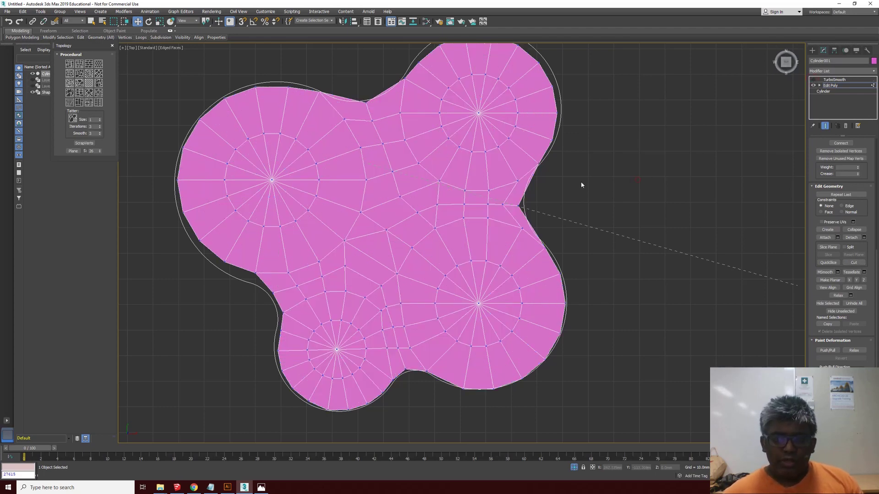
pyautogui.click(813, 80)
pyautogui.scroll(-3, 487, 152)
pyautogui.scroll(1, 487, 152)
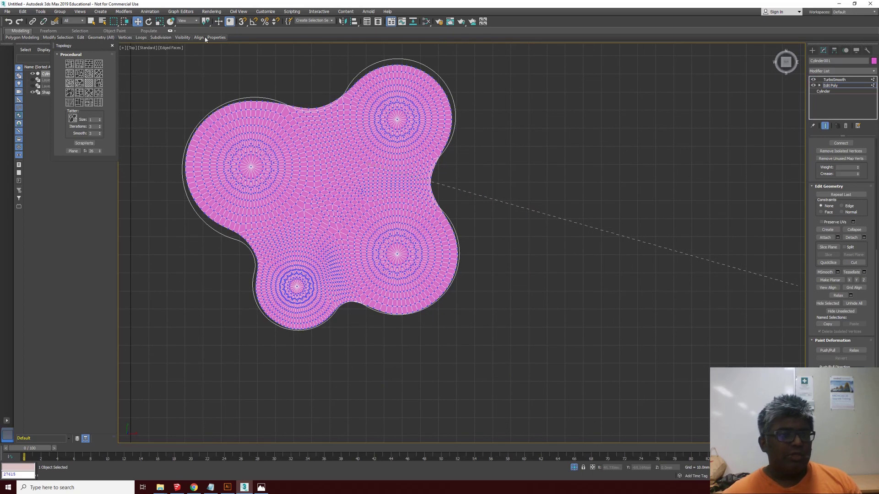
# Leave vertex editing and select the whole smoothed roof mesh.
pyautogui.click(91, 22)
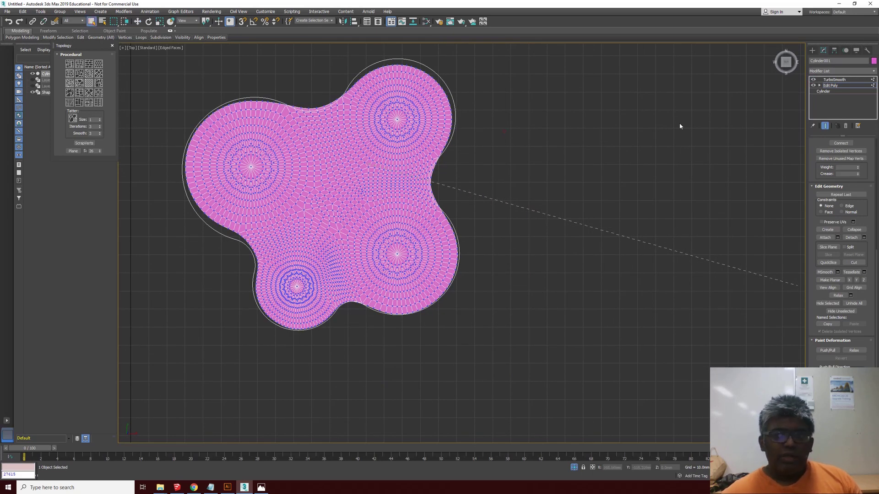
pyautogui.click(811, 52)
pyautogui.click(632, 195)
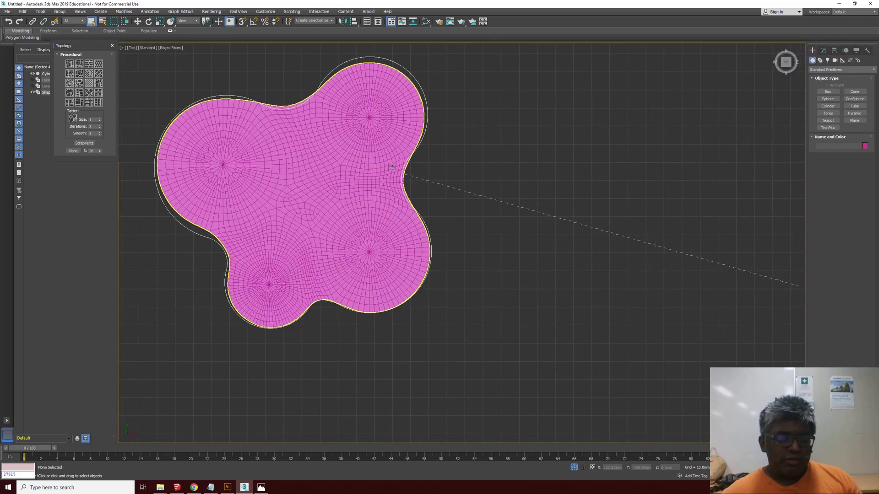
pyautogui.click(359, 177)
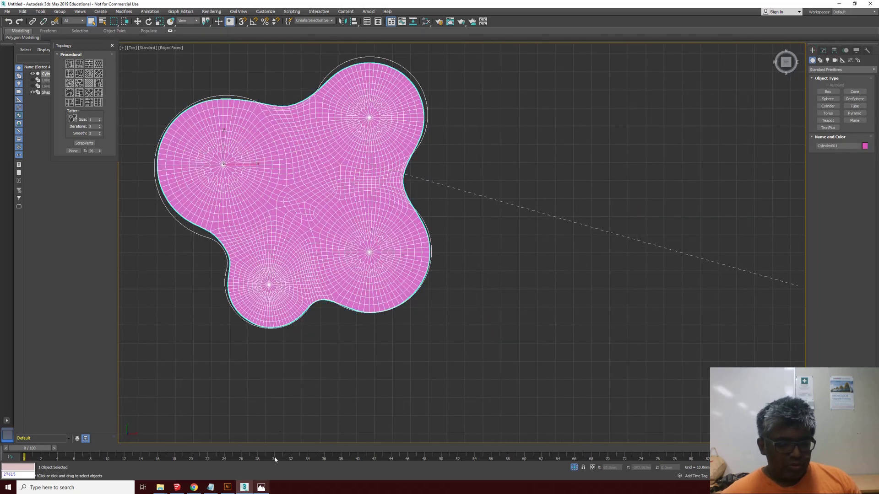
pyautogui.scroll(-4, 526, 206)
pyautogui.scroll(4, 323, 137)
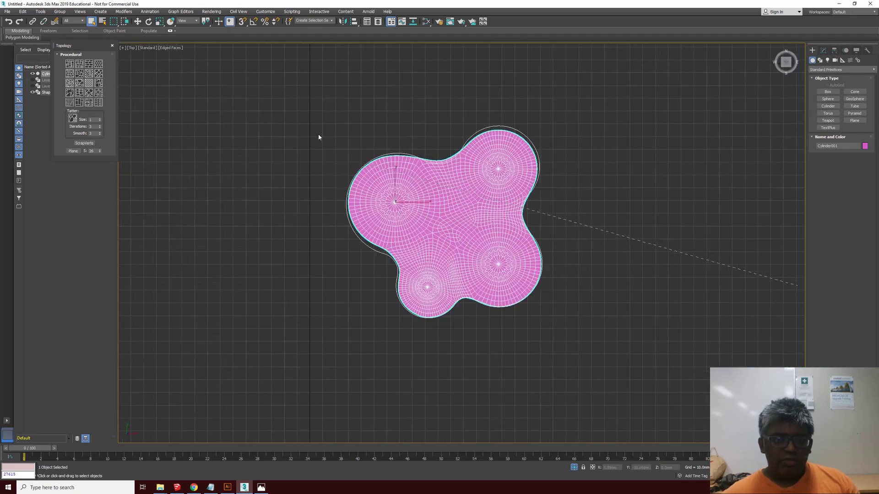
# Clone the blob outline spline as a copy and place it in the empty area left of the roof mesh.
pyautogui.click(523, 141)
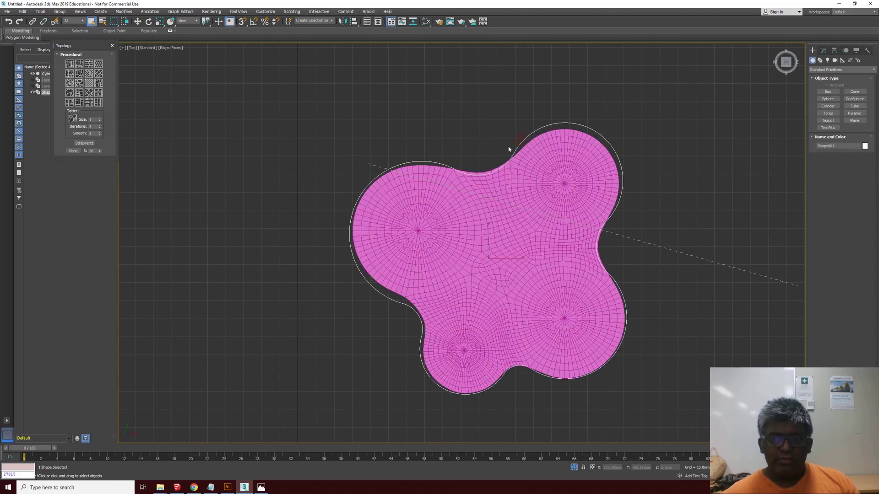
pyautogui.click(138, 21)
pyautogui.scroll(-2, 499, 211)
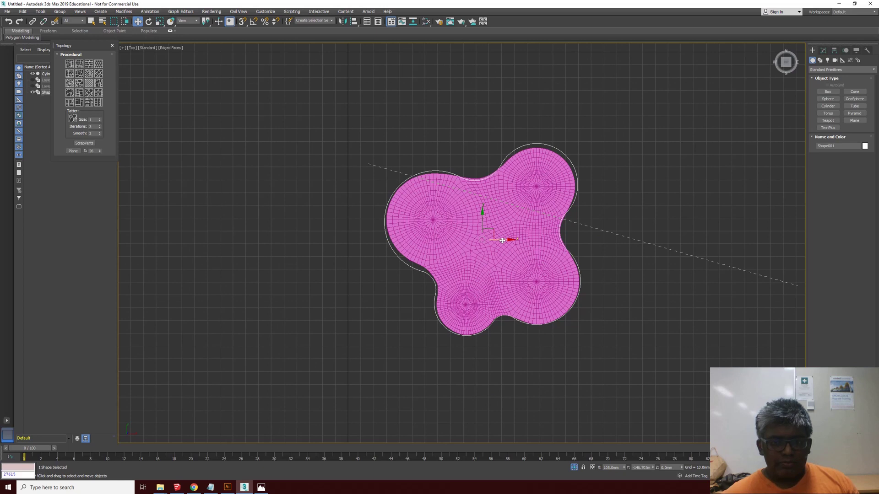
pyautogui.keyDown('shift'); pyautogui.moveTo(502, 241); pyautogui.dragTo(246, 240); pyautogui.keyUp('shift')
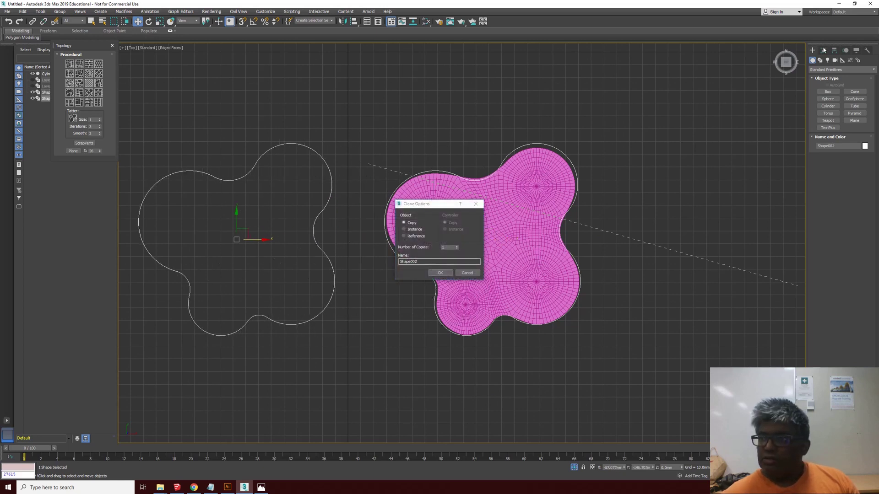
pyautogui.press('Return')
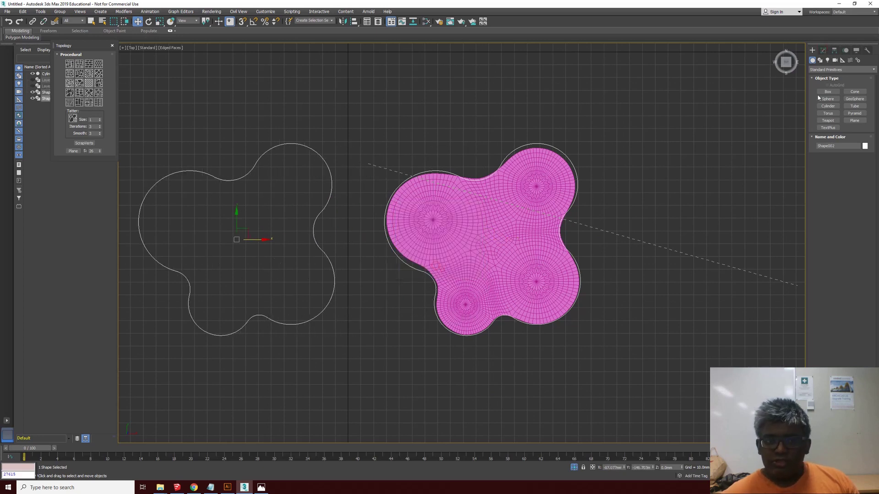
# Apply an Edit Poly modifier to the copied blob outline to turn it into a filled surface.
pyautogui.click(823, 51)
pyautogui.click(874, 71)
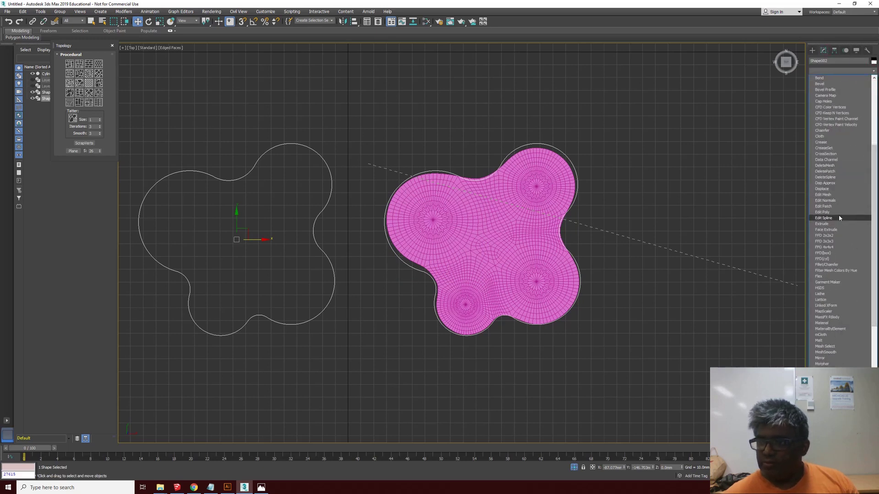
pyautogui.click(834, 212)
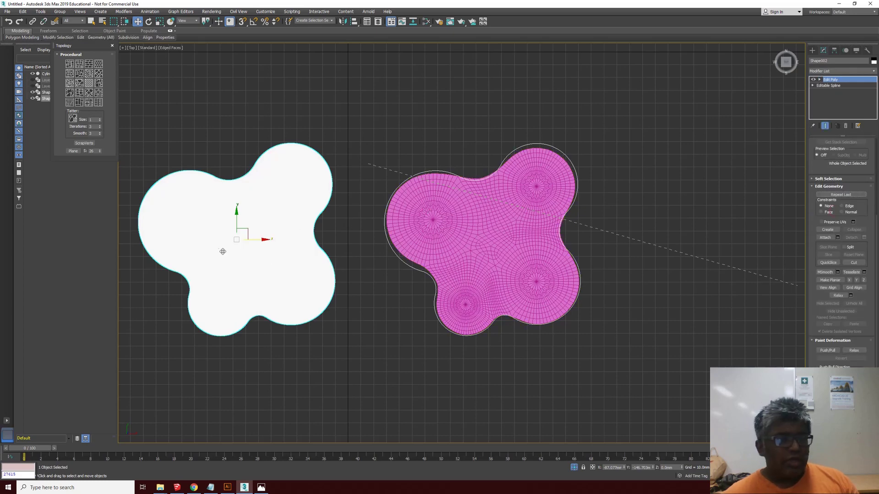
pyautogui.scroll(4, 234, 245)
pyautogui.scroll(-4, 327, 199)
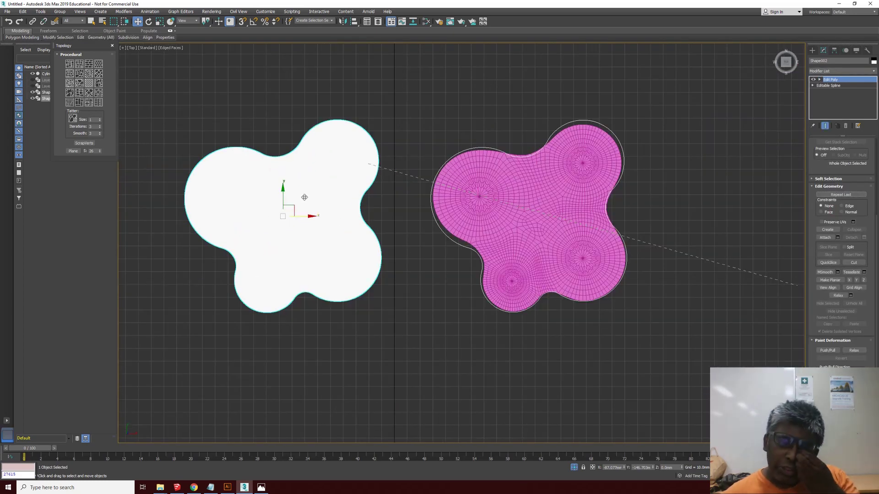
pyautogui.scroll(2, 304, 198)
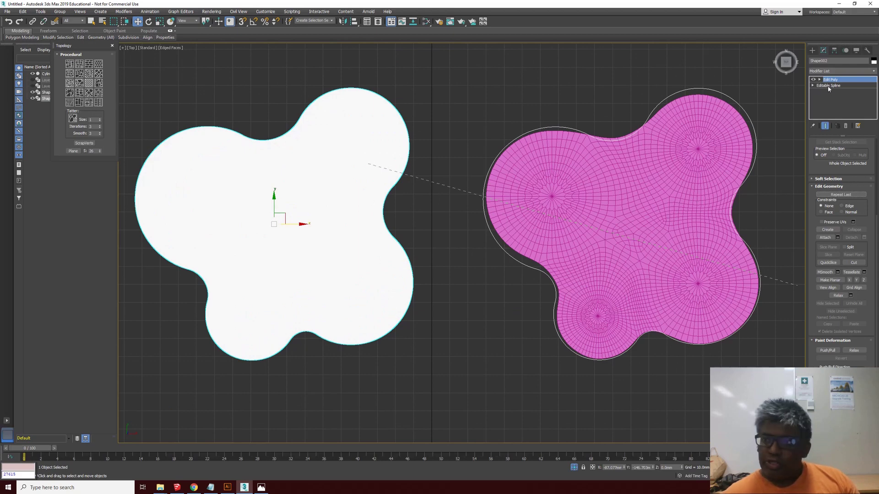
# Add a Subdivide modifier above Edit Poly on the copied blob surface.
pyautogui.click(874, 73)
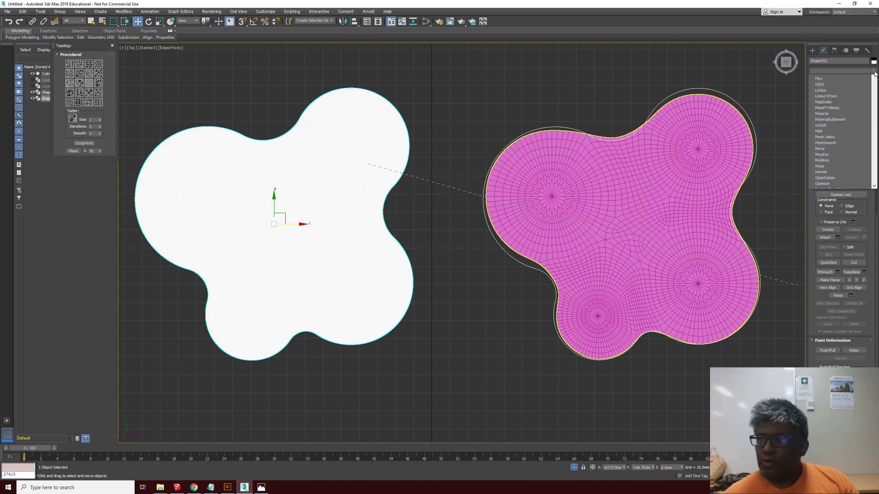
pyautogui.moveTo(875, 87); pyautogui.dragTo(874, 274)
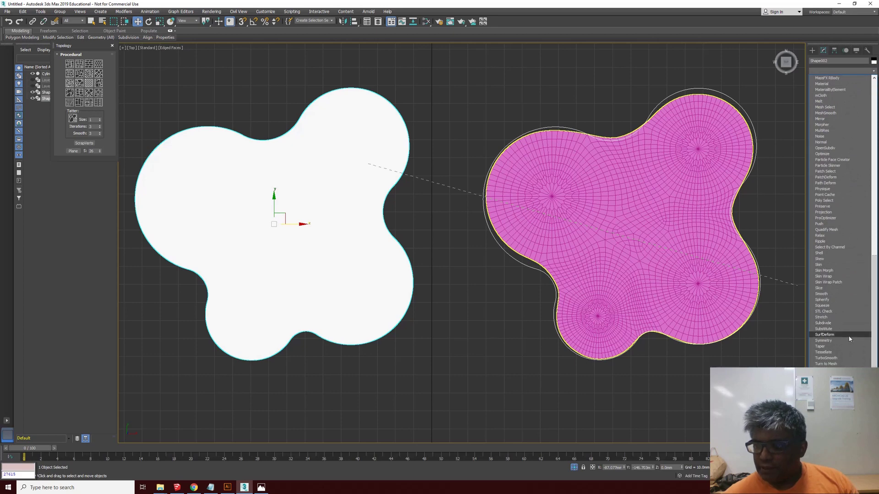
pyautogui.click(823, 336)
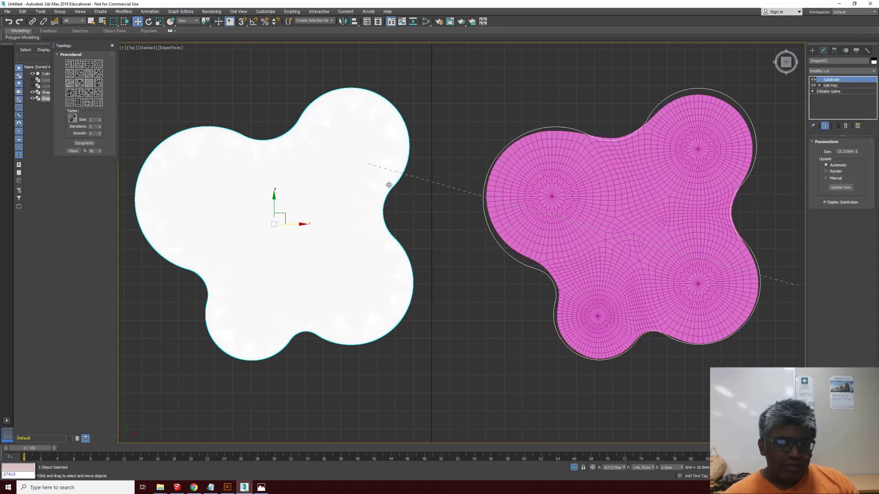
# Change the object colour of the subdivided blob surface to purple and deselect it.
pyautogui.click(873, 61)
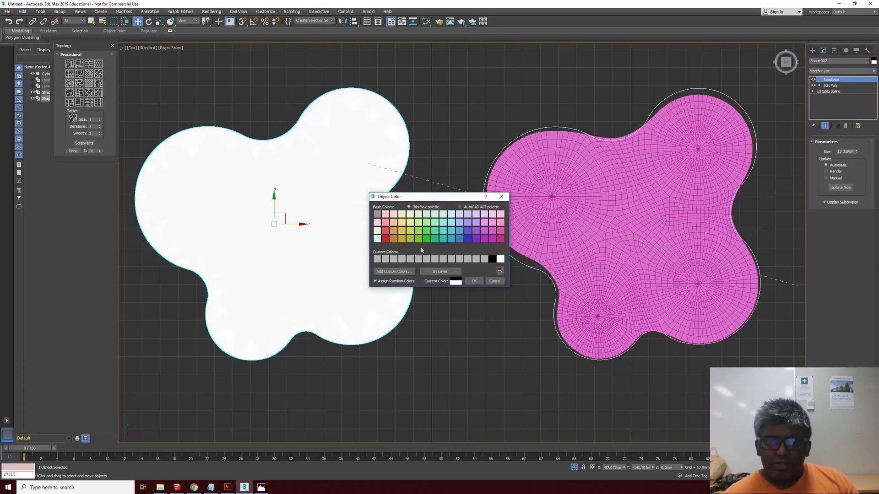
pyautogui.click(476, 231)
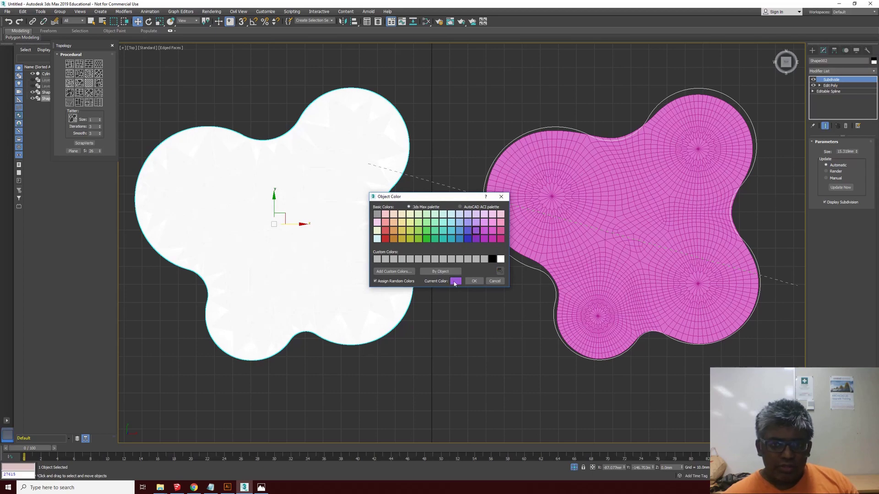
pyautogui.click(474, 282)
pyautogui.click(276, 113)
# Examine the triangulation of the subdivided blob surface, especially along its curved edges.
pyautogui.scroll(3, 277, 113)
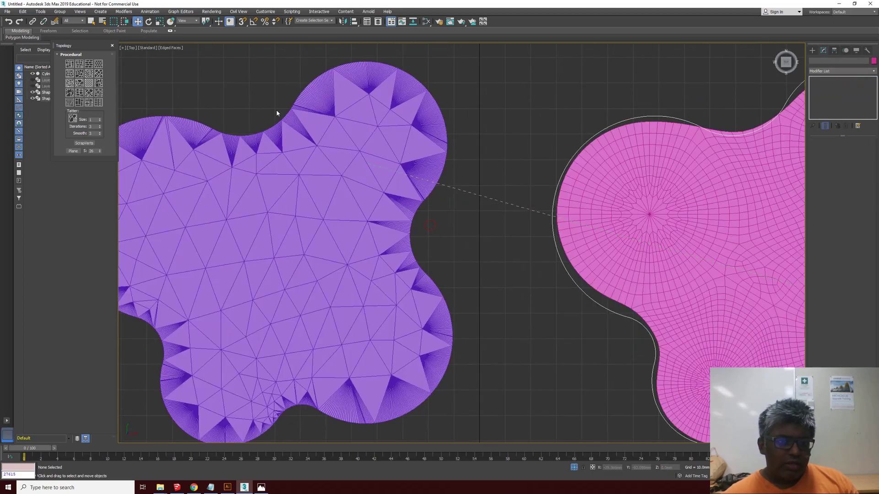
pyautogui.scroll(4, 277, 113)
pyautogui.click(269, 128)
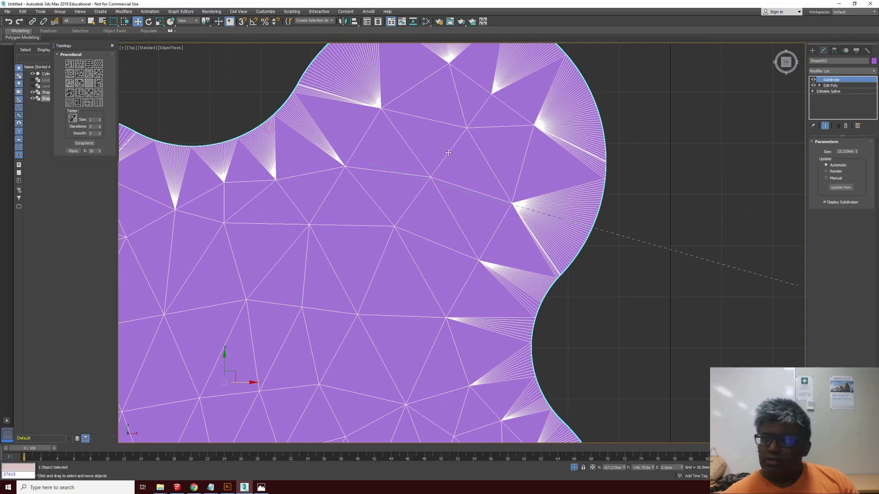
pyautogui.scroll(-4, 448, 153)
pyautogui.scroll(2, 417, 89)
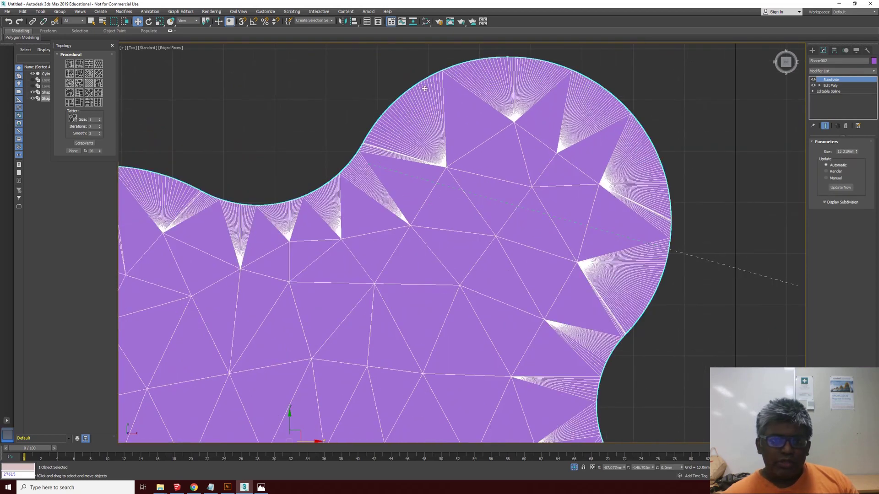
pyautogui.scroll(-4, 376, 130)
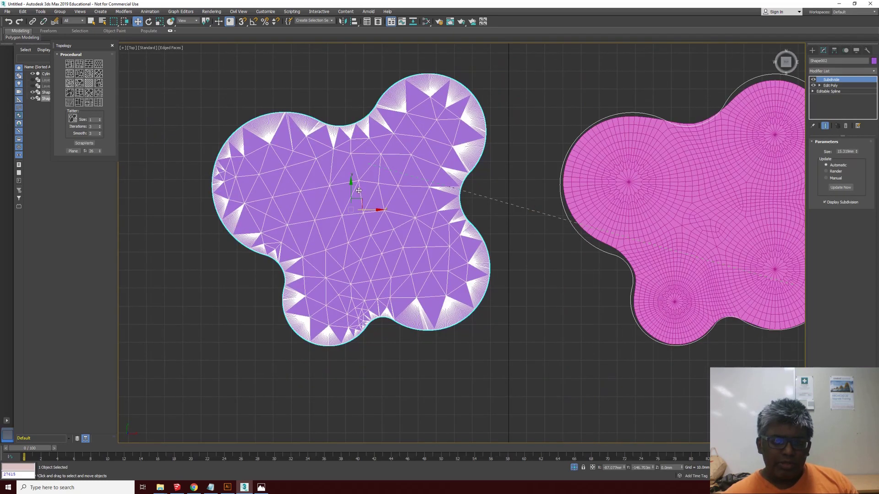
pyautogui.scroll(-3, 349, 142)
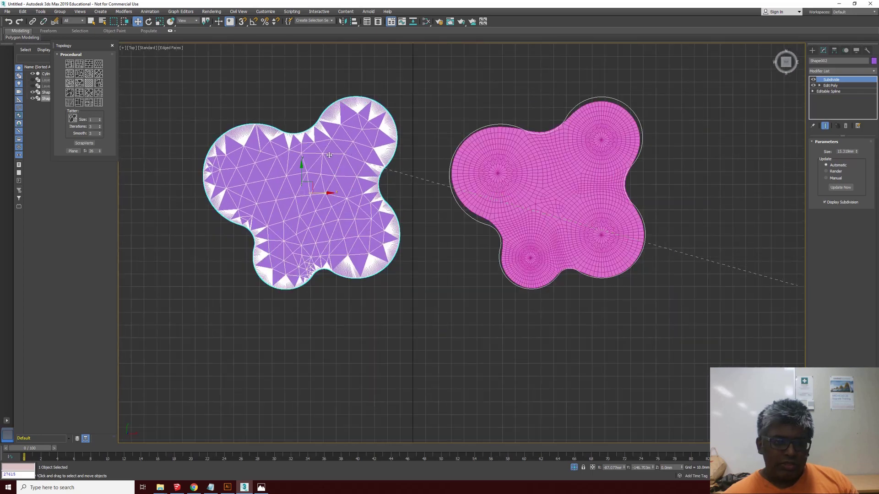
# Clone the smoothed roof mesh together with its outline spline as a copy in the empty area right of the original.
pyautogui.click(545, 192)
pyautogui.scroll(-2, 554, 229)
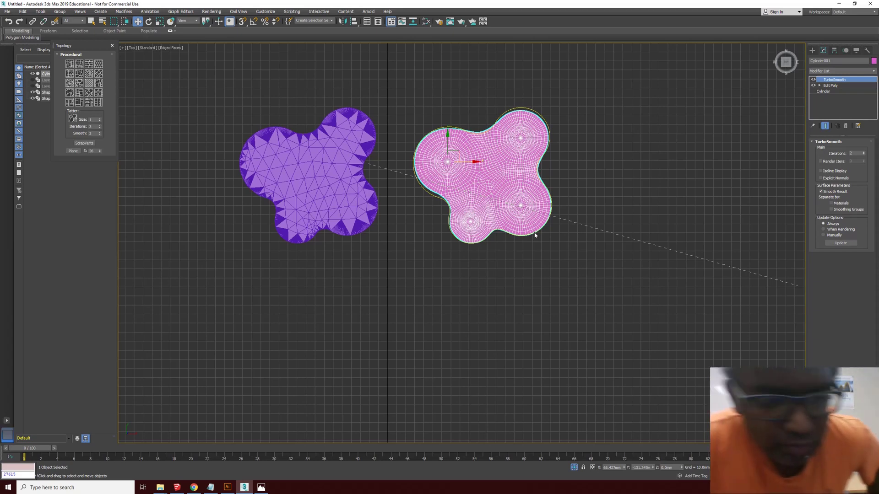
pyautogui.scroll(2, 519, 177)
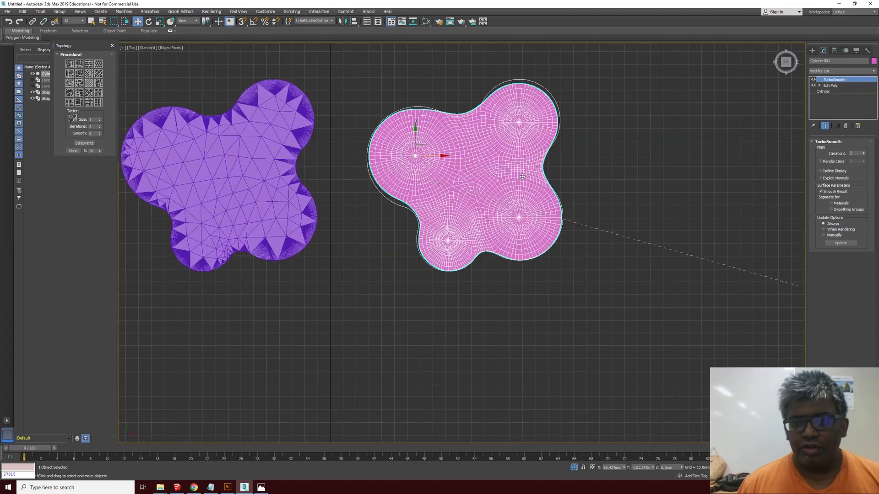
pyautogui.scroll(-4, 506, 176)
pyautogui.scroll(4, 503, 173)
pyautogui.keyDown('ctrl'); pyautogui.click(477, 221); pyautogui.keyUp('ctrl')
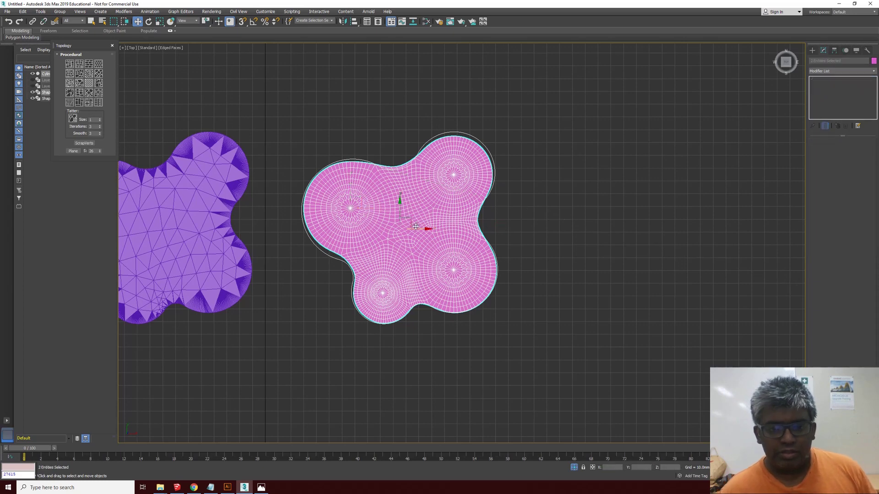
pyautogui.keyDown('shift'); pyautogui.moveTo(416, 227); pyautogui.dragTo(662, 226); pyautogui.keyUp('shift')
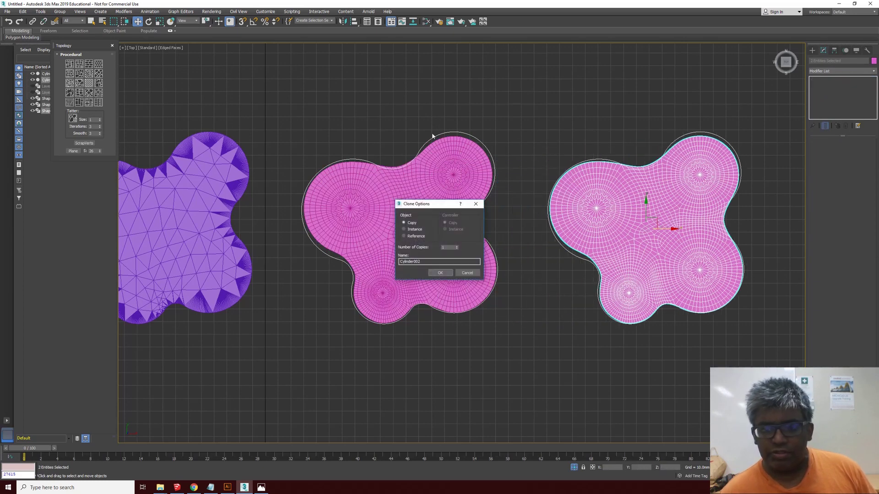
pyautogui.click(445, 277)
# Clone the roof mesh and outline three more times as copies, laid out as a second row below the first.
pyautogui.scroll(-3, 416, 140)
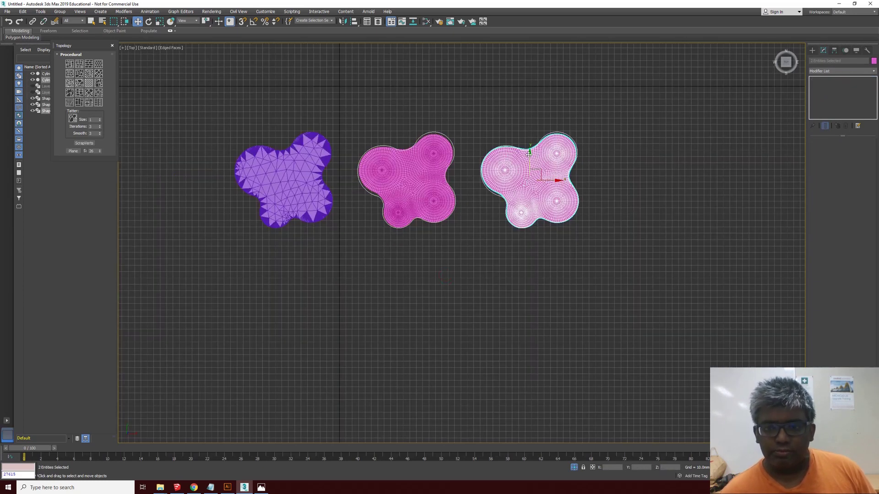
pyautogui.moveTo(533, 173)
pyautogui.keyDown('shift'); pyautogui.mouseDown()
pyautogui.moveTo(541, 293)
pyautogui.moveTo(277, 302)
pyautogui.moveTo(289, 302)
pyautogui.mouseUp(); pyautogui.keyUp('shift')
pyautogui.press('Return')
pyautogui.click(443, 275)
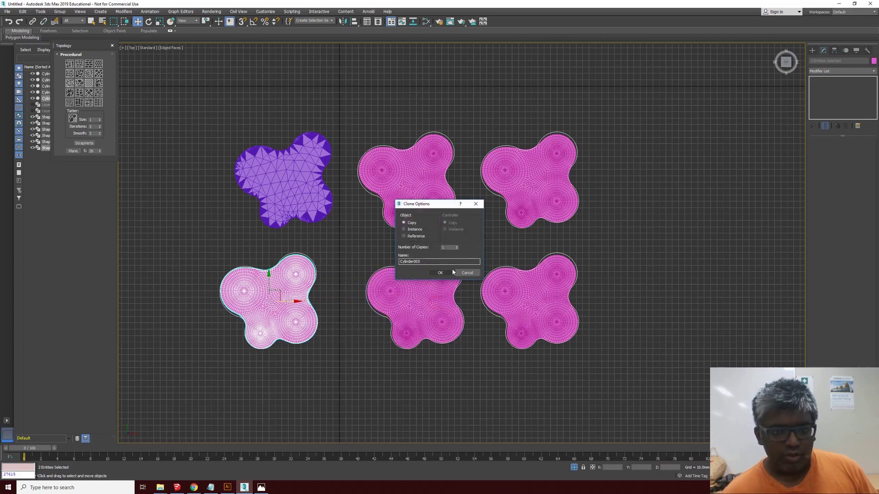
pyautogui.click(440, 273)
# Add an Edit Poly modifier above TurboSmooth on the upper-right roof mesh copy.
pyautogui.click(490, 192)
pyautogui.scroll(2, 501, 184)
pyautogui.moveTo(501, 184); pyautogui.dragTo(539, 189, button='middle')
pyautogui.click(539, 189)
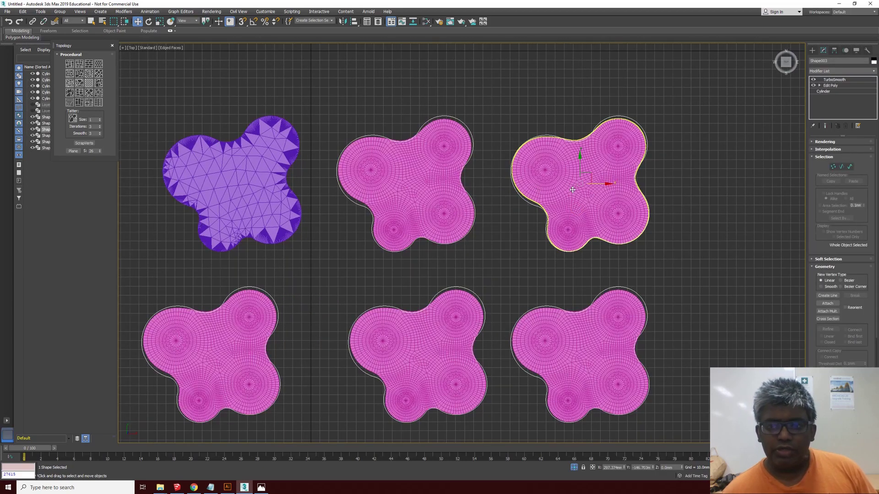
pyautogui.scroll(2, 688, 185)
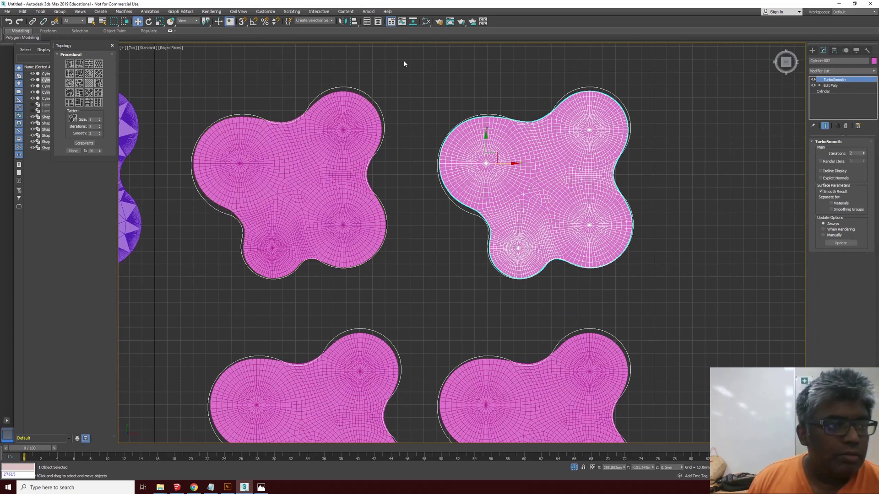
pyautogui.moveTo(30, 38)
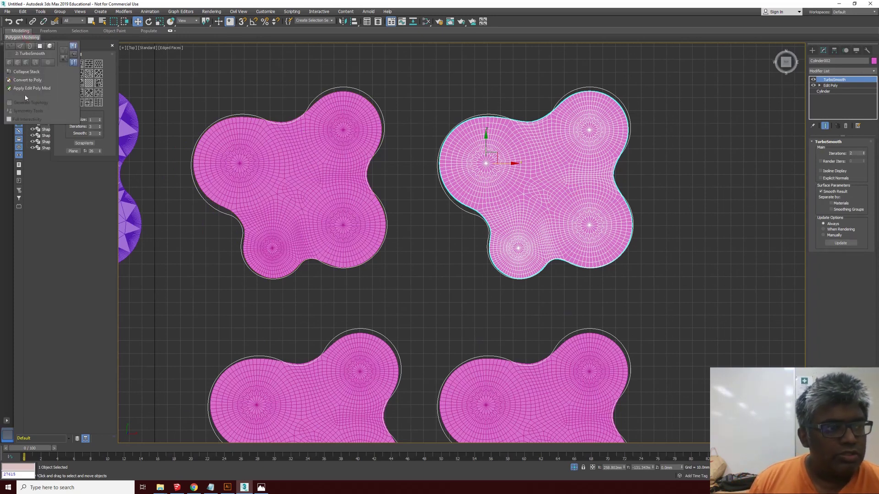
pyautogui.click(874, 71)
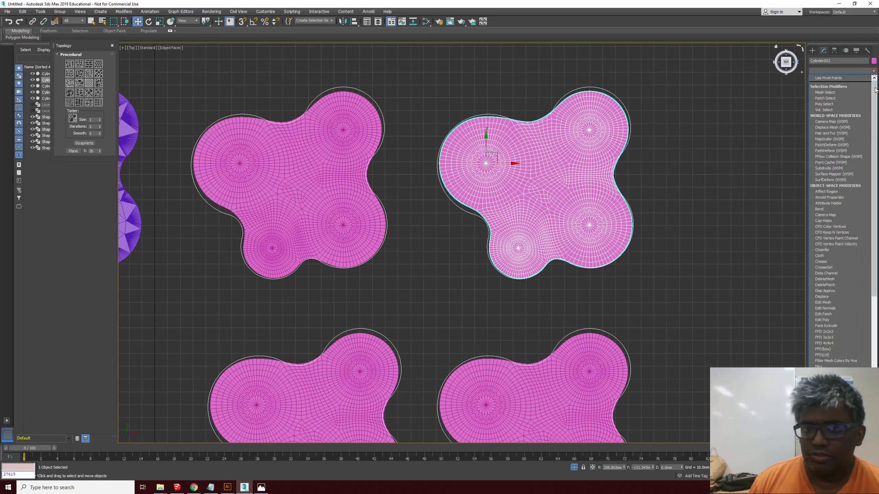
pyautogui.scroll(-3, 838, 206)
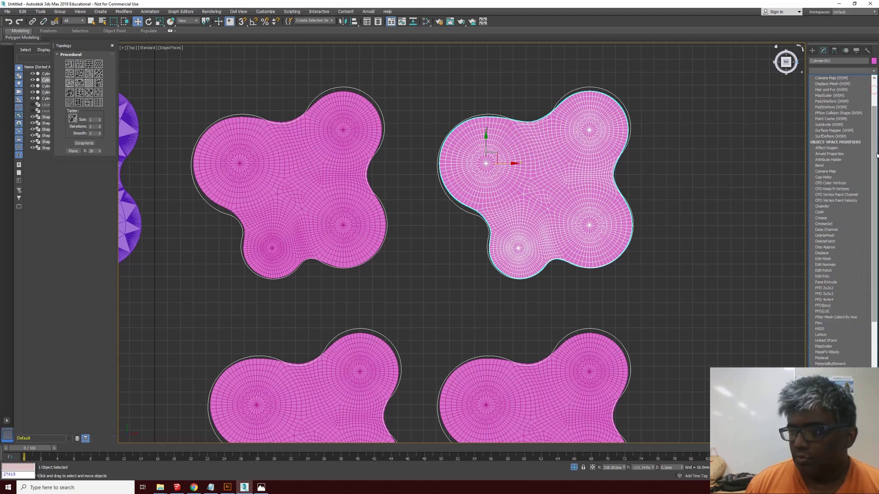
pyautogui.click(836, 276)
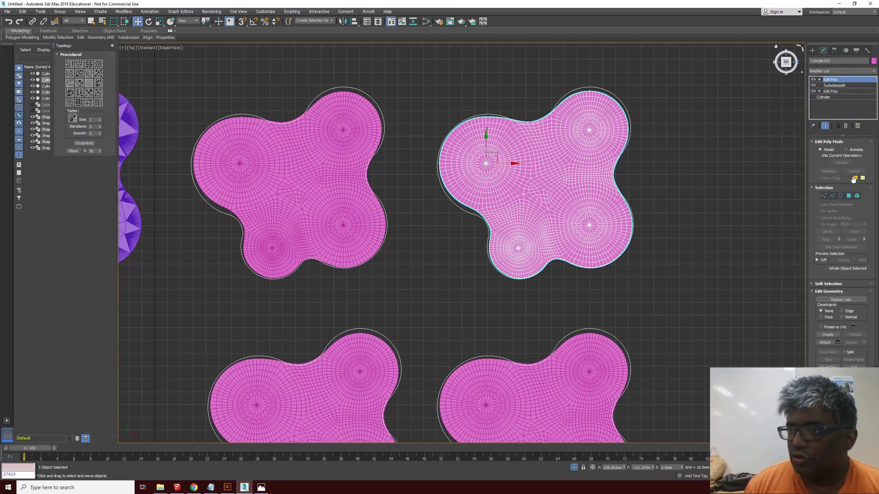
# Lower the TurboSmooth iterations of the upper-right roof copy by one to coarsen its mesh.
pyautogui.click(833, 86)
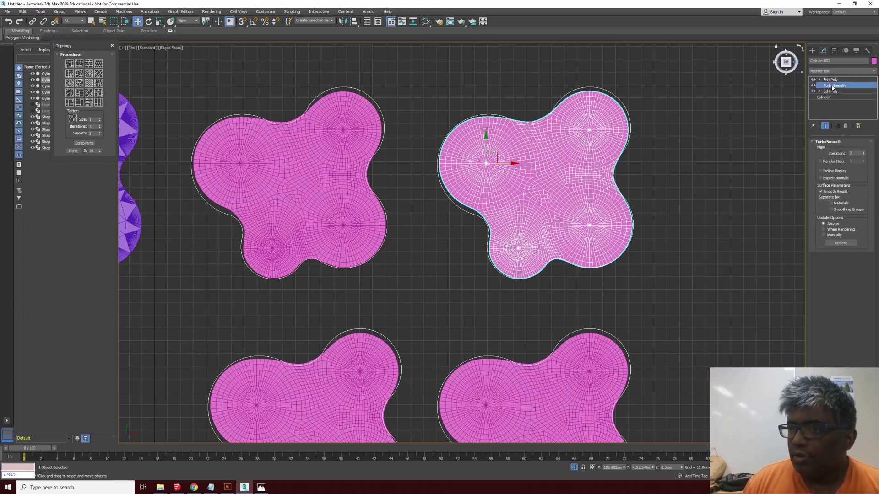
pyautogui.click(865, 155)
pyautogui.click(686, 174)
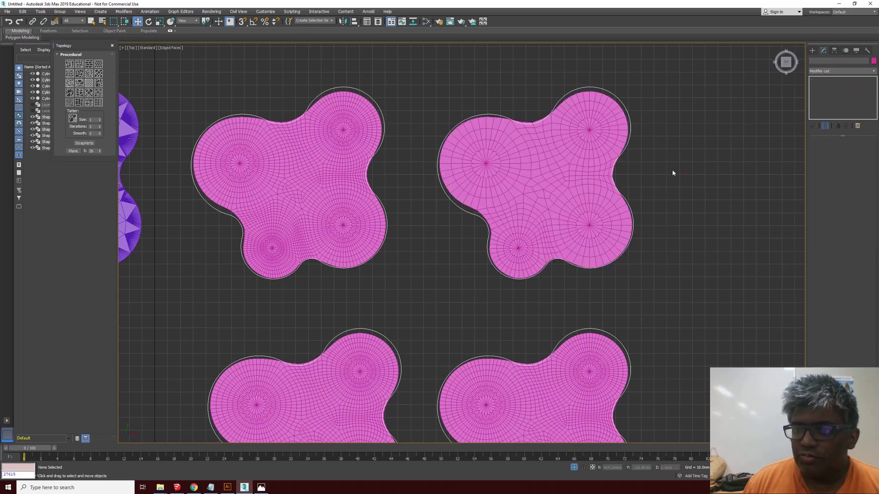
pyautogui.scroll(2, 568, 194)
# Try the Edgedirection topology pattern on the coarser upper-right roof copy, and undo it.
pyautogui.click(562, 183)
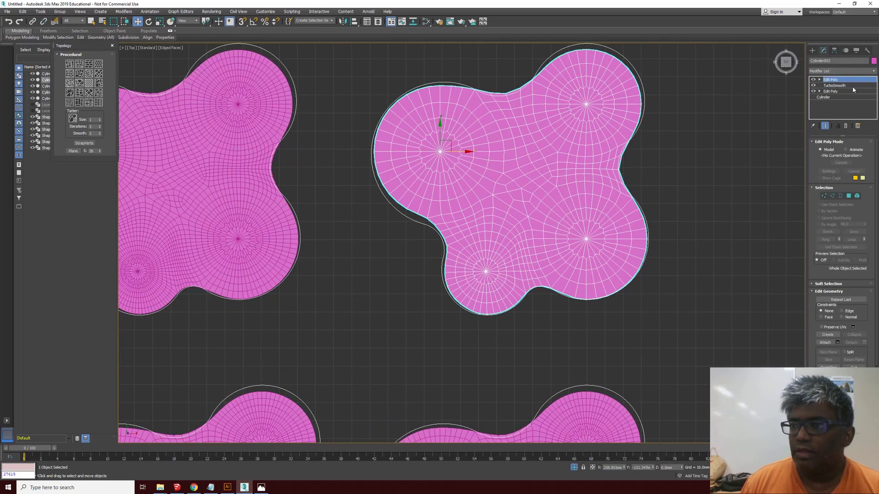
pyautogui.click(90, 83)
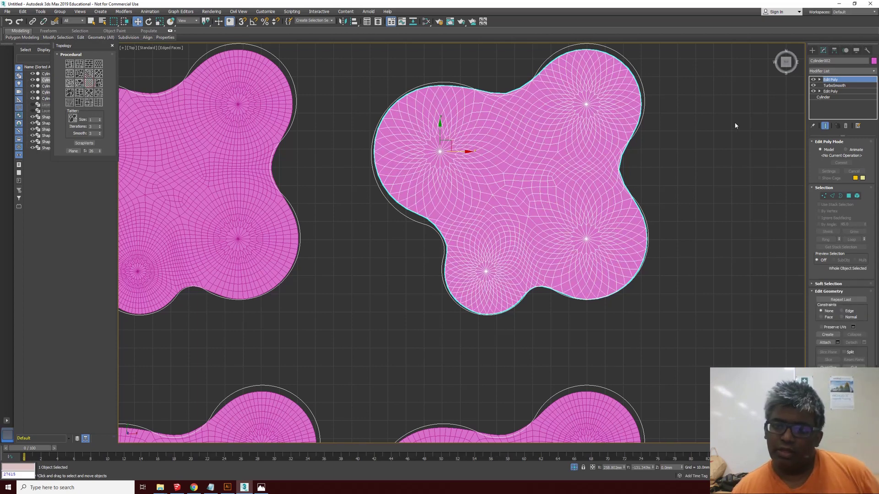
pyautogui.hotkey('ctrl', 'z')
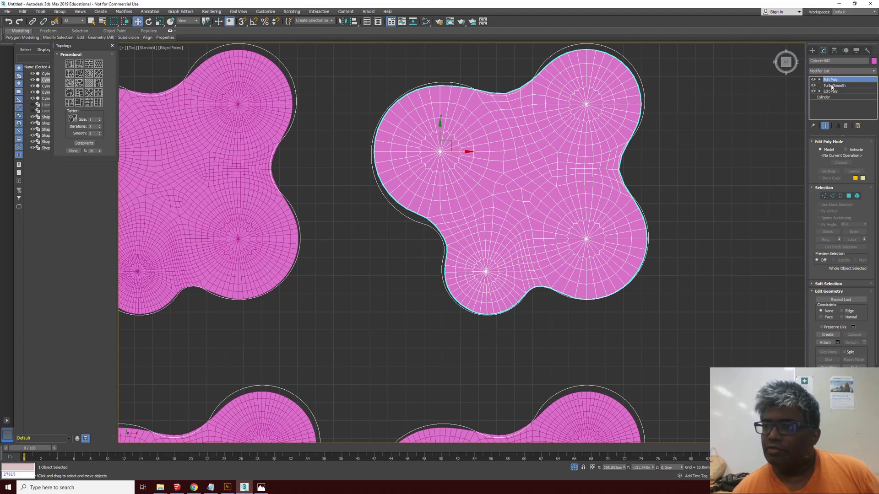
# Set the upper-right copy's TurboSmooth iterations to 2 and apply the Edgedirection topology pattern in its upper Edit Poly.
pyautogui.click(833, 86)
pyautogui.click(864, 153)
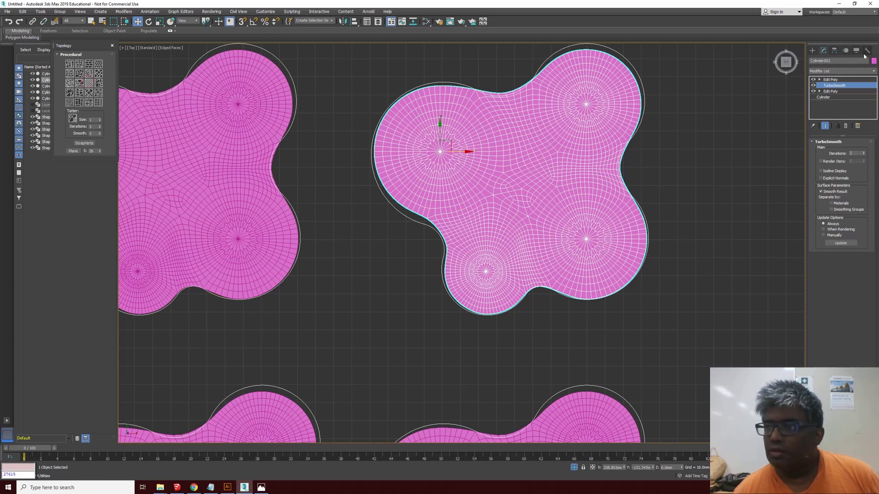
pyautogui.click(838, 80)
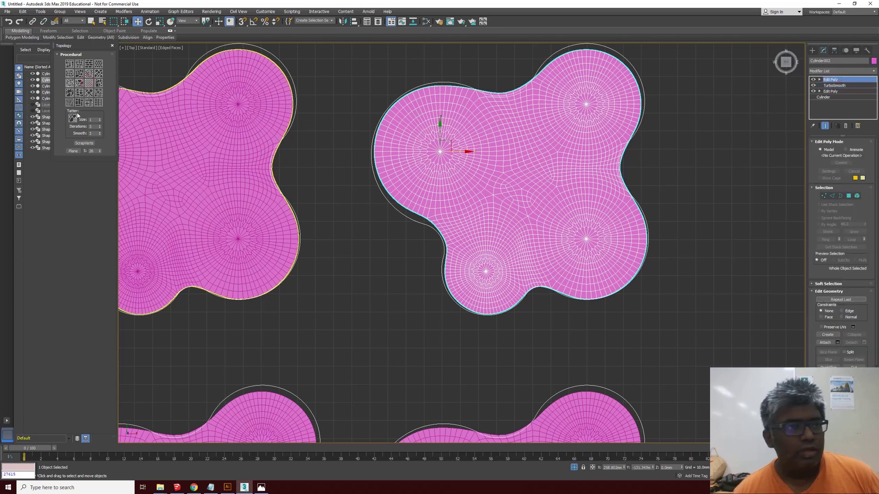
pyautogui.click(89, 83)
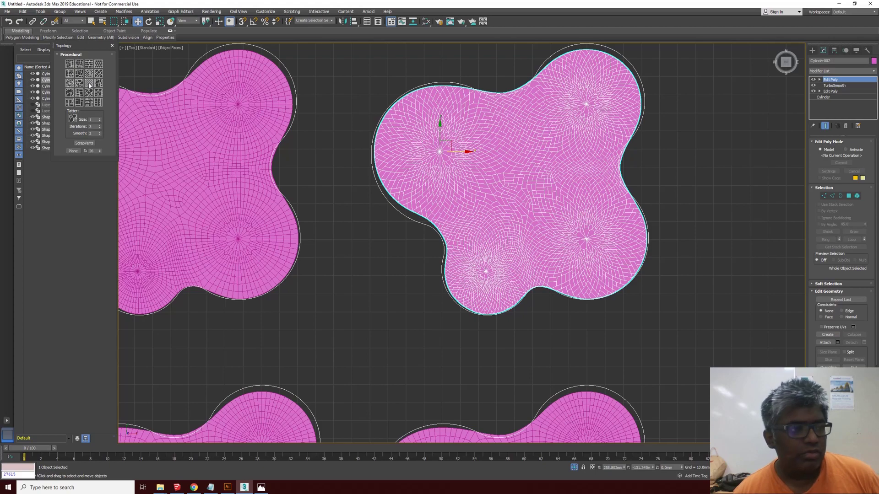
pyautogui.scroll(-2, 626, 108)
pyautogui.click(528, 166)
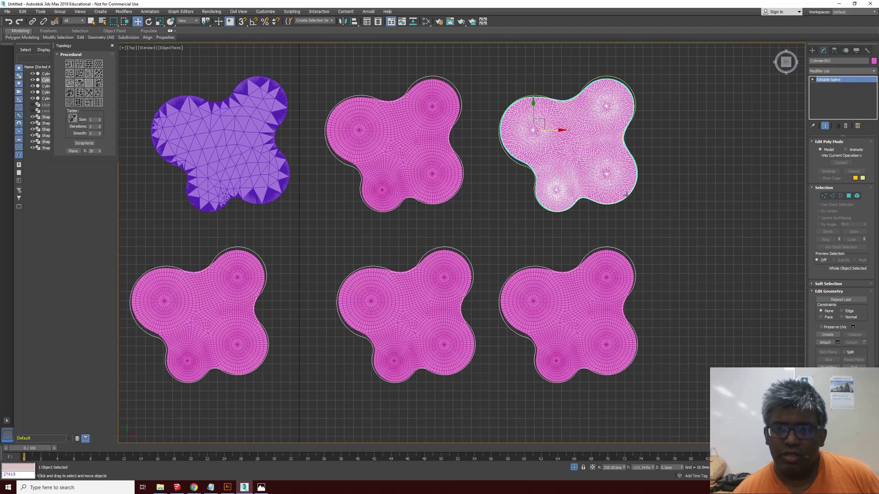
pyautogui.scroll(3, 599, 119)
pyautogui.scroll(-5, 580, 122)
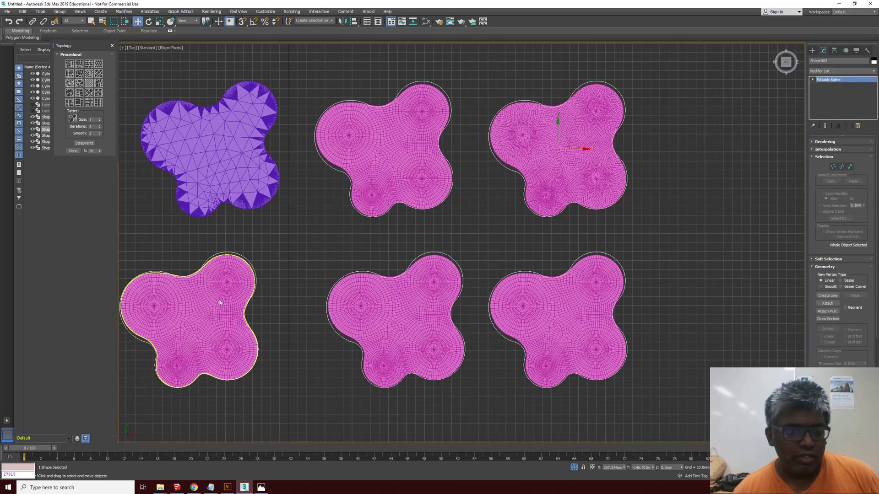
# Add an Edit Poly modifier above TurboSmooth on the lower-left roof copy and apply the Edgedirection topology pattern to it.
pyautogui.scroll(6, 197, 316)
pyautogui.click(188, 307)
pyautogui.scroll(-2, 293, 189)
pyautogui.scroll(2, 335, 244)
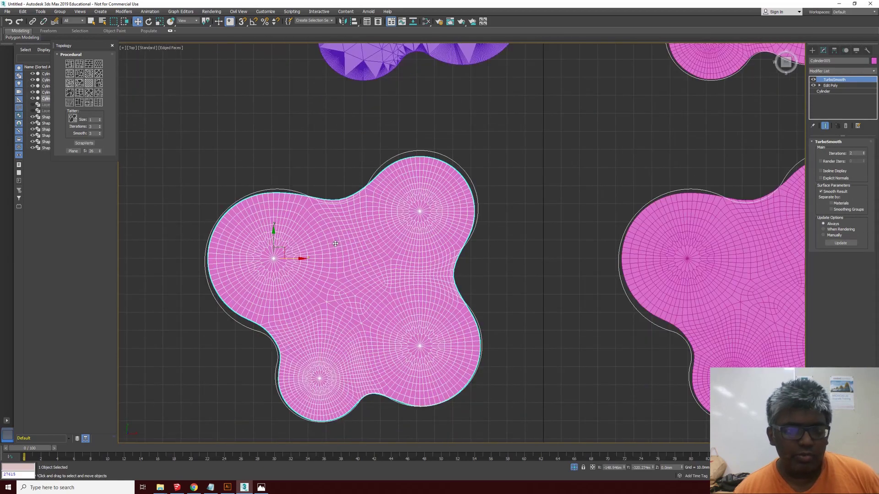
pyautogui.click(89, 83)
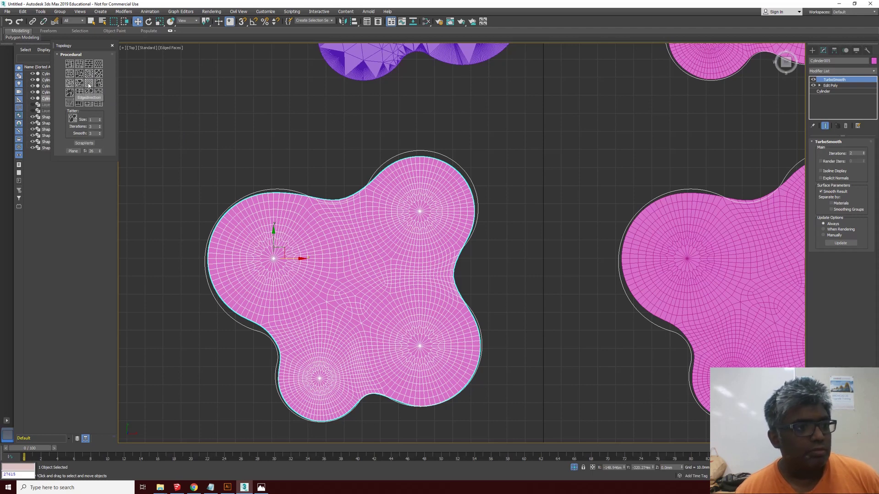
pyautogui.click(873, 71)
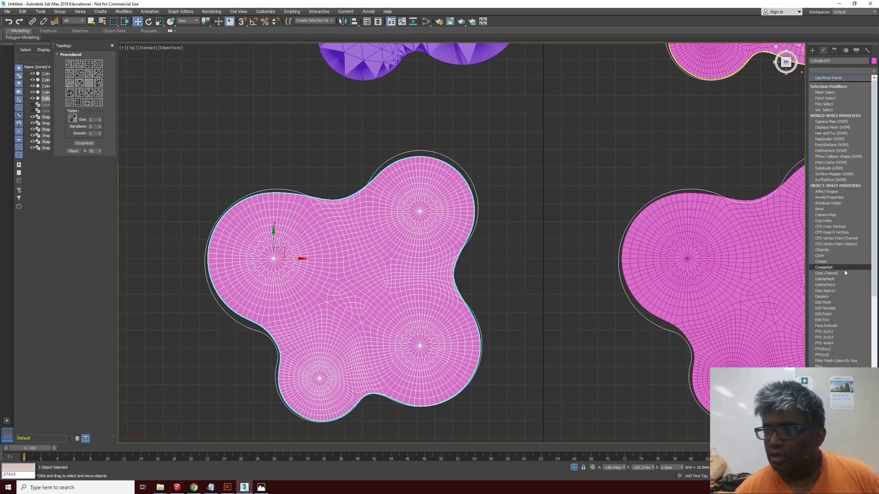
pyautogui.click(840, 317)
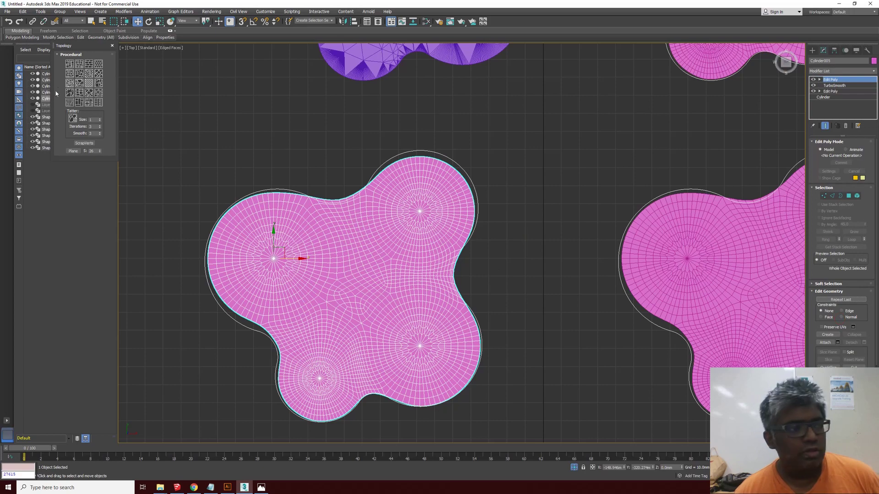
pyautogui.click(89, 83)
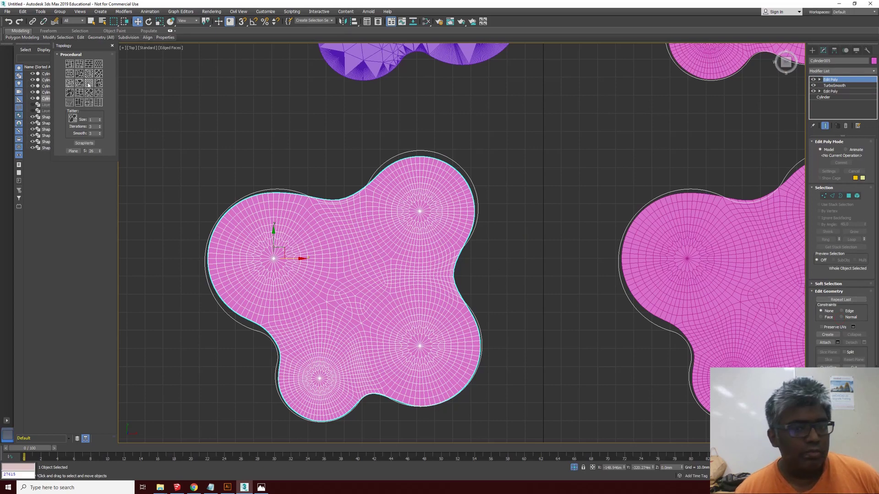
pyautogui.scroll(6, 248, 268)
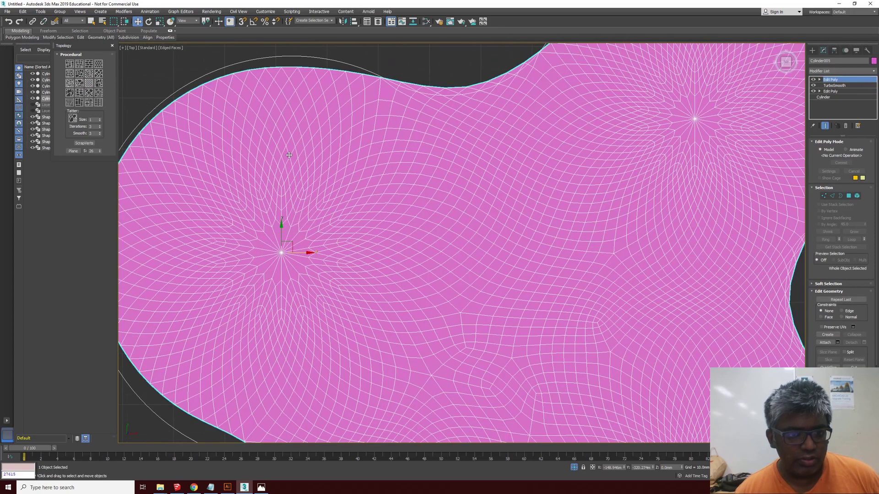
# Add an Edit Poly modifier above TurboSmooth on the lower-middle roof copy and apply the maze-like block topology pattern to it.
pyautogui.scroll(-8, 181, 108)
pyautogui.click(369, 220)
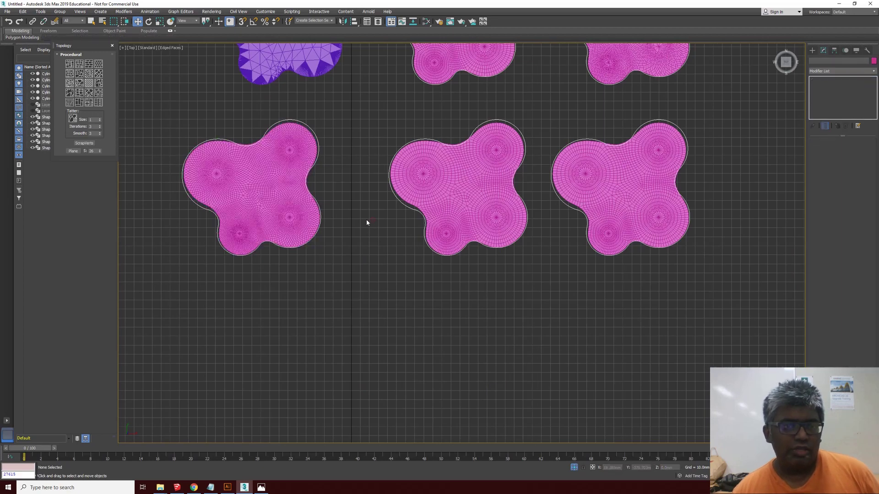
pyautogui.scroll(5, 398, 106)
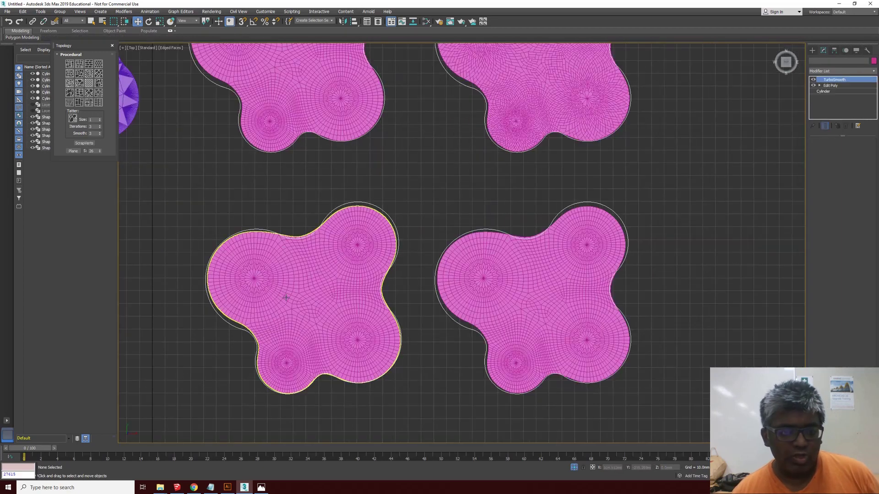
pyautogui.click(272, 306)
pyautogui.scroll(2, 272, 306)
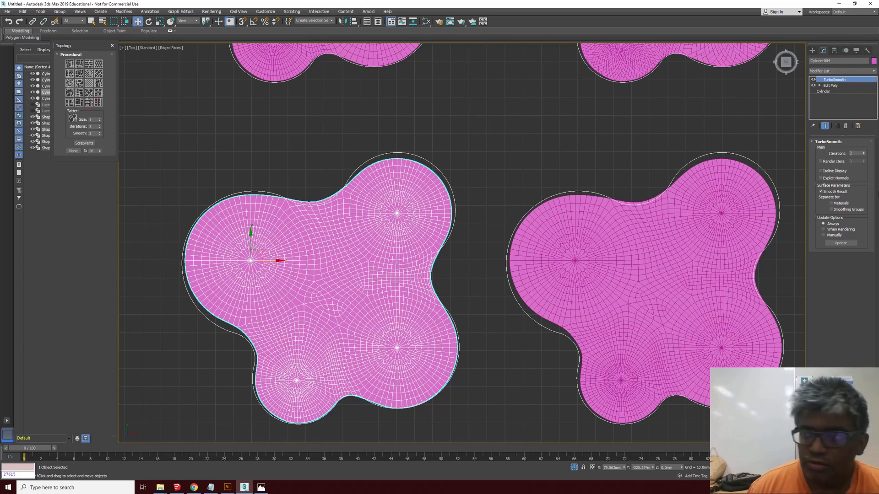
pyautogui.click(843, 71)
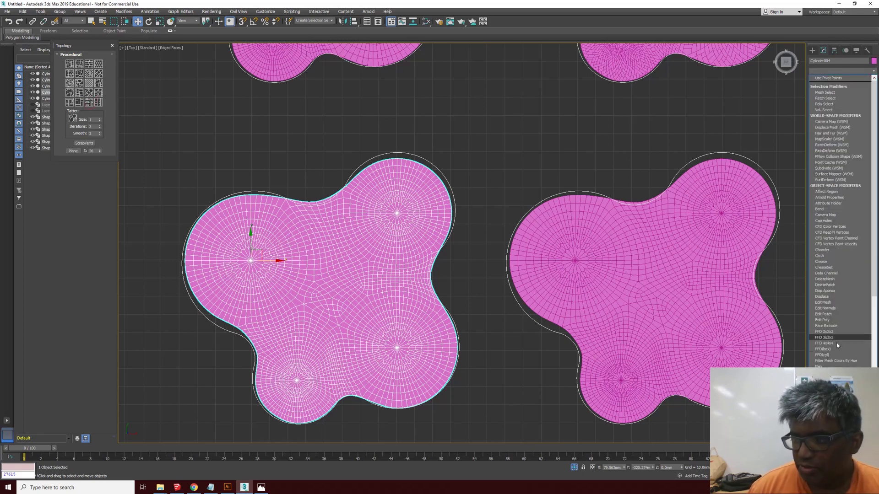
pyautogui.click(823, 320)
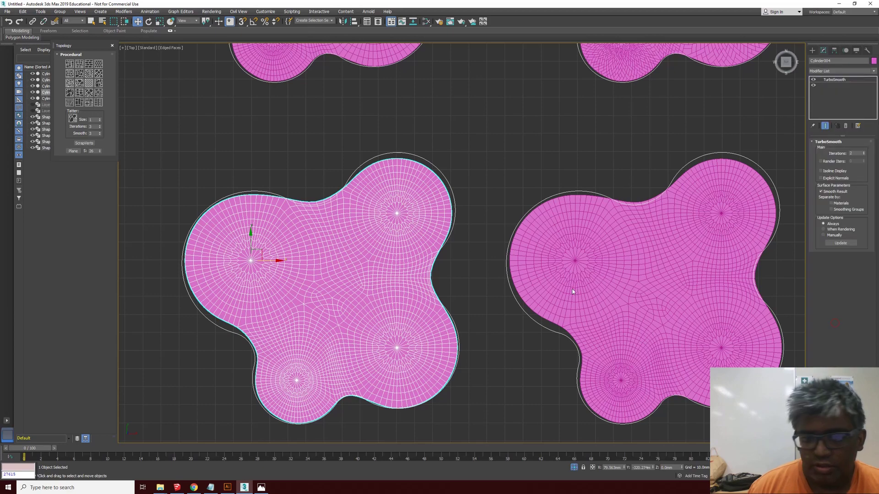
pyautogui.click(89, 105)
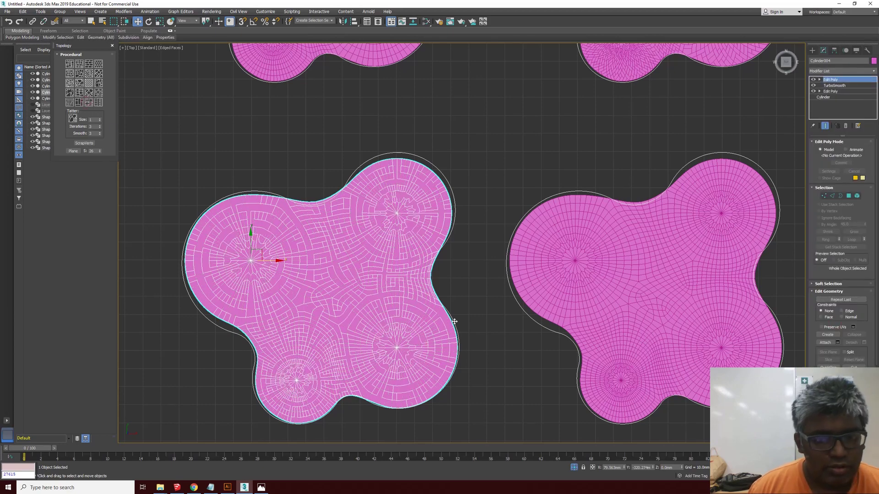
pyautogui.click(471, 301)
# Examine the maze-like pattern on the lower-middle roof copy up close and compare it with the other roof variations.
pyautogui.scroll(6, 265, 308)
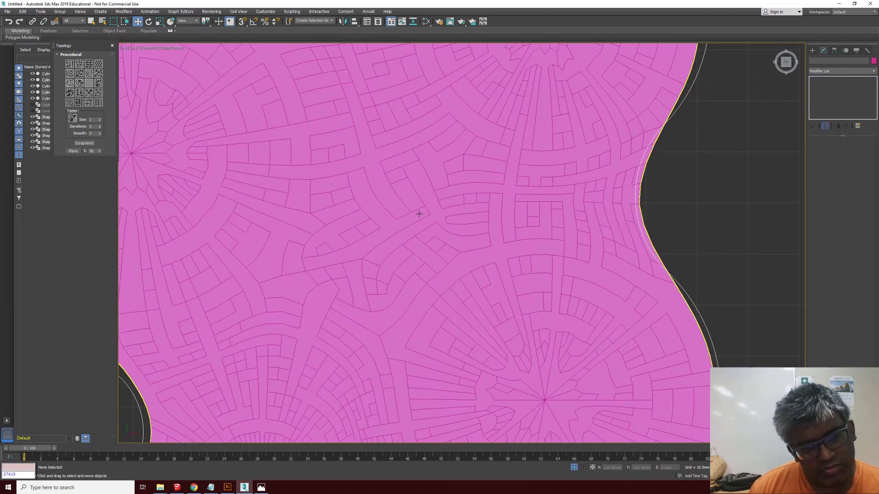
pyautogui.scroll(-5, 418, 212)
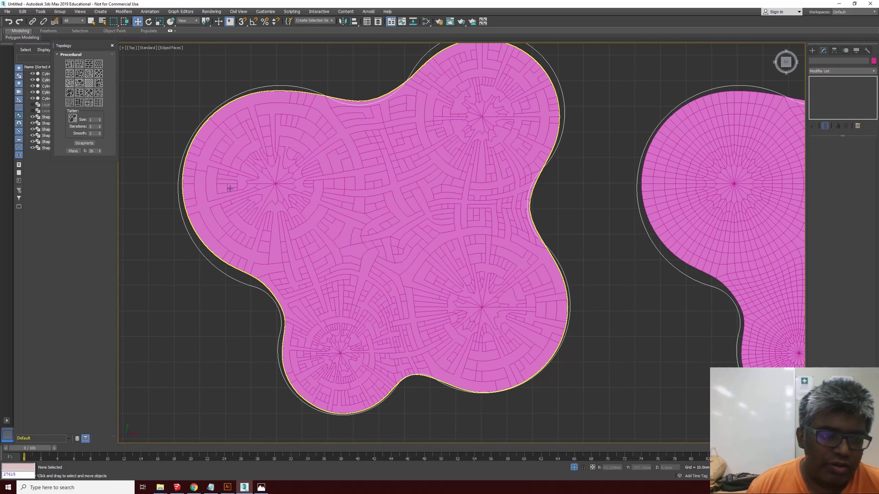
pyautogui.scroll(5, 269, 176)
pyautogui.scroll(-6, 256, 196)
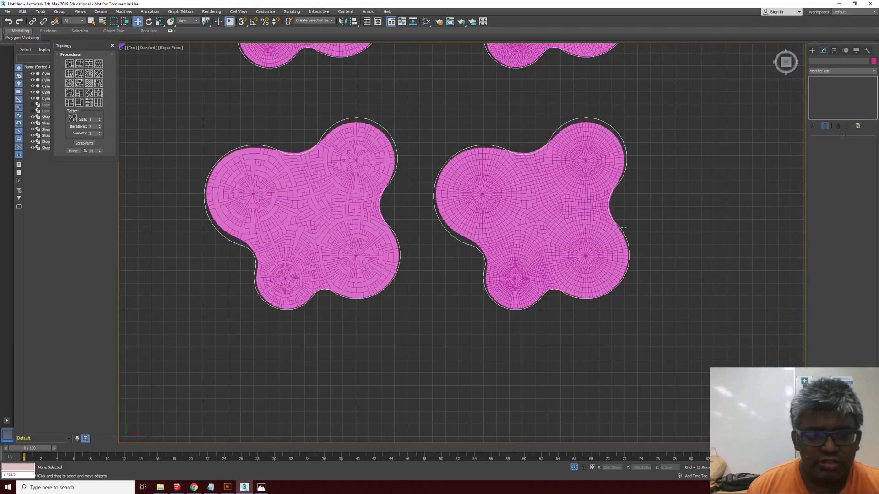
pyautogui.scroll(-3, 687, 229)
pyautogui.scroll(3, 659, 197)
pyautogui.scroll(-3, 655, 206)
pyautogui.scroll(3, 595, 229)
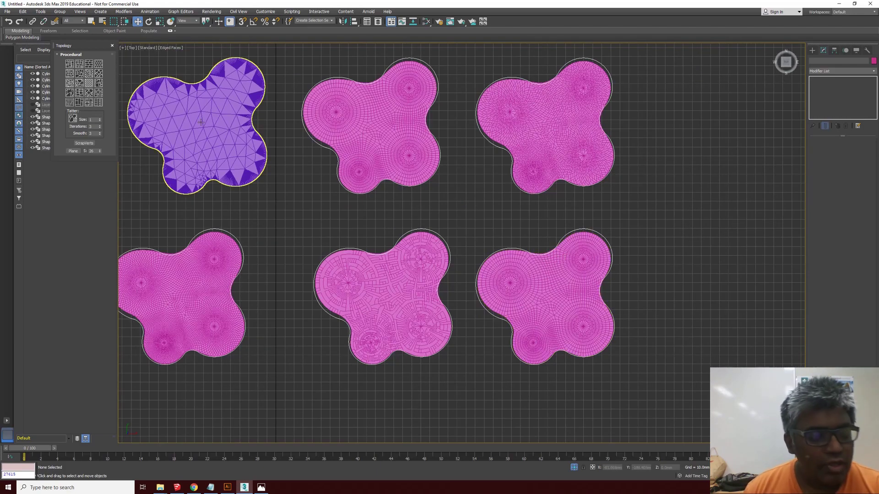
pyautogui.scroll(2, 202, 122)
pyautogui.scroll(-2, 297, 157)
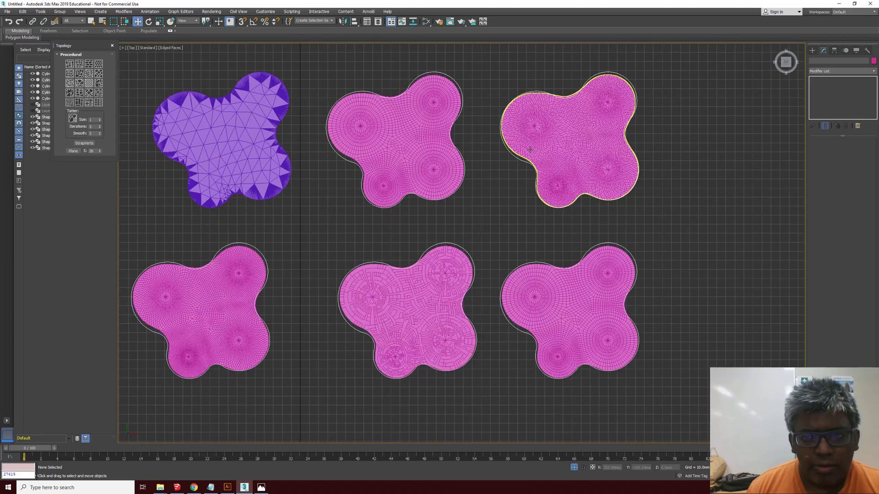
# Delete the purple subdivided outline surface from the upper row.
pyautogui.click(264, 160)
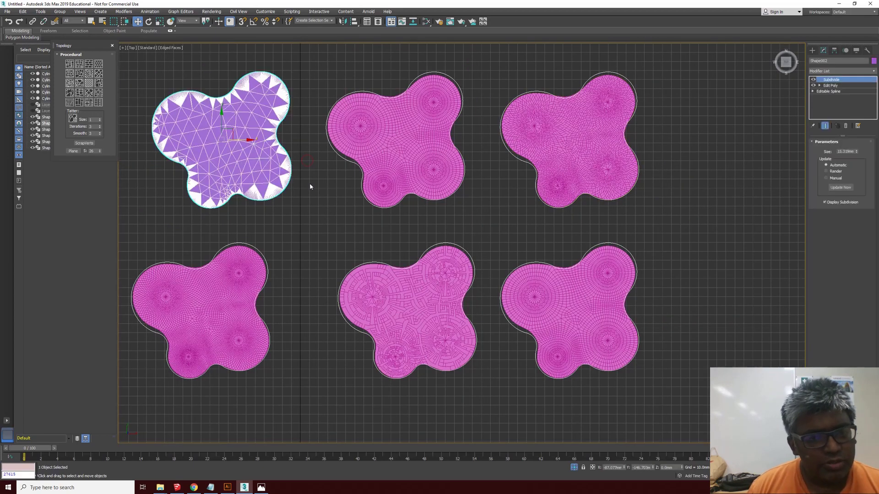
pyautogui.scroll(4, 202, 127)
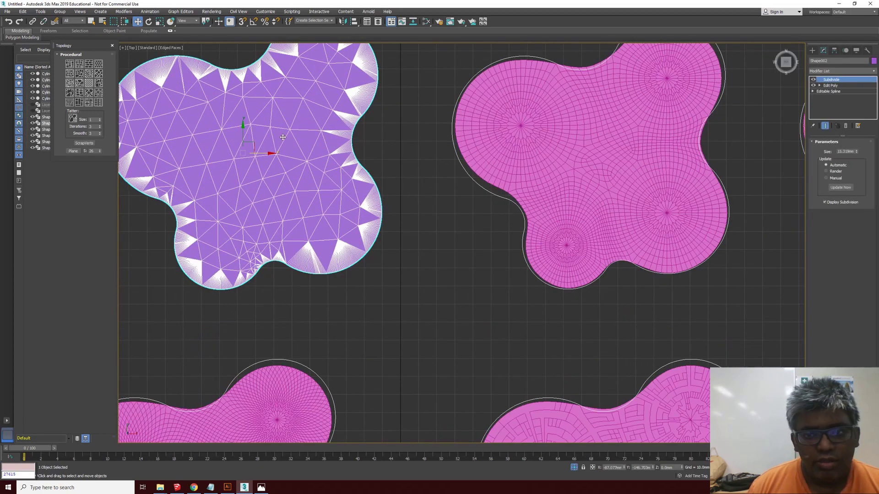
pyautogui.press('Delete')
# Clone the upper-middle smooth roof together with its outline into the empty space at the start of the upper row.
pyautogui.scroll(-4, 561, 216)
pyautogui.click(644, 202)
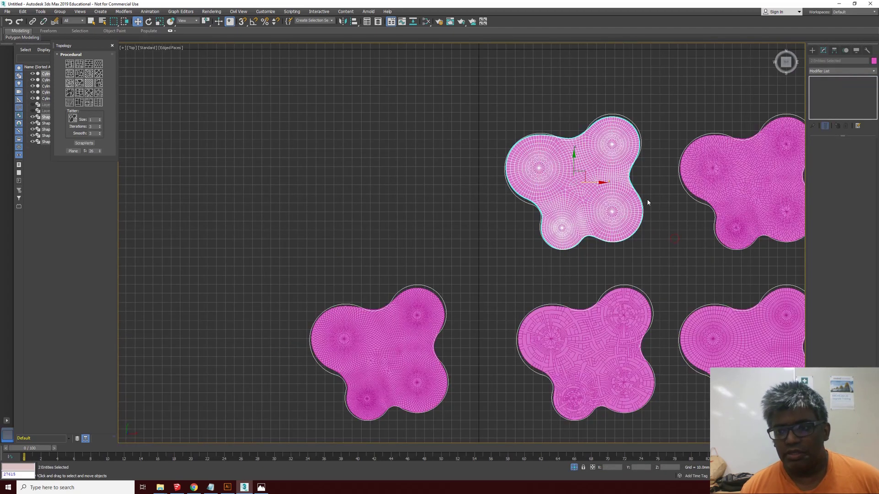
pyautogui.keyDown('shift'); pyautogui.moveTo(600, 183); pyautogui.dragTo(389, 183); pyautogui.keyUp('shift')
pyautogui.click(440, 272)
pyautogui.click(450, 222)
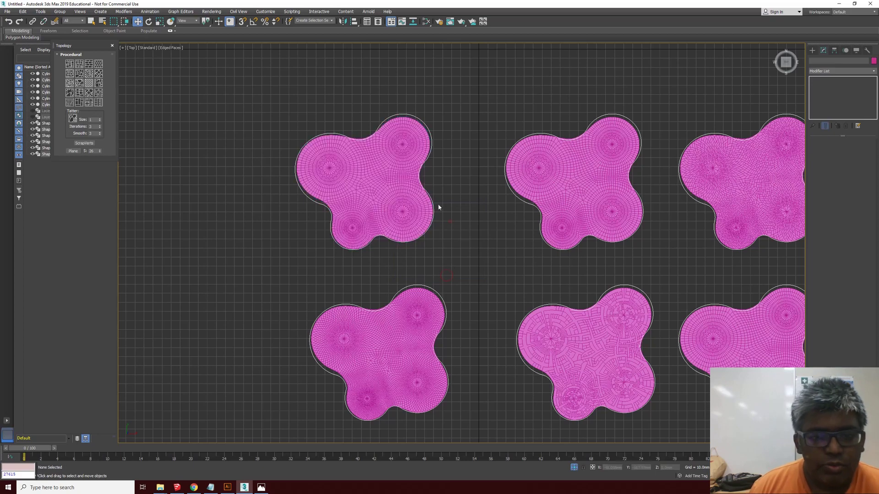
# Add an Edit Poly modifier above TurboSmooth on the new upper-left roof copy and switch it to edge editing.
pyautogui.scroll(4, 450, 222)
pyautogui.click(321, 187)
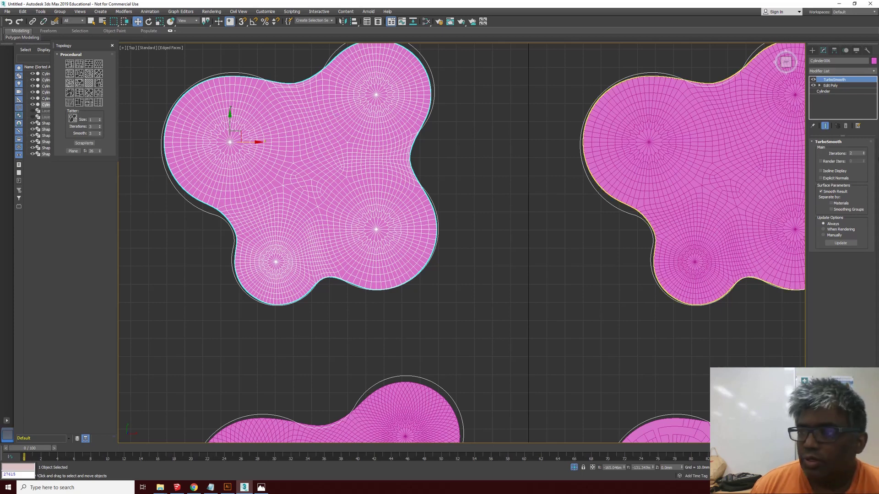
pyautogui.click(843, 72)
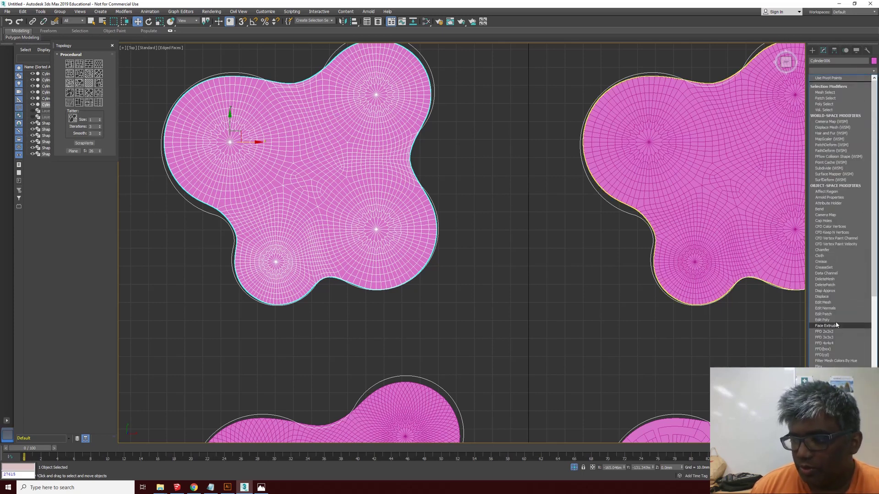
pyautogui.click(850, 244)
pyautogui.click(833, 196)
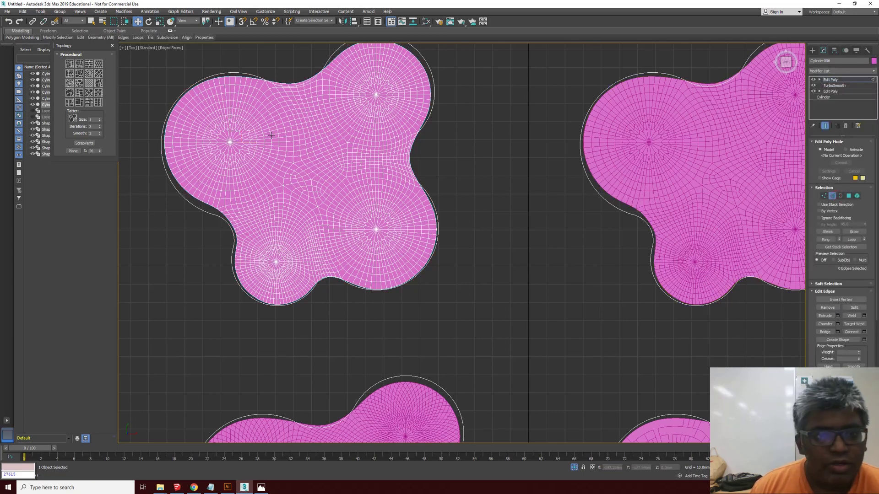
# Try a coarse topology pattern twice on the upper-left roof copy from different selected edges, undoing each attempt.
pyautogui.click(295, 130)
pyautogui.click(98, 65)
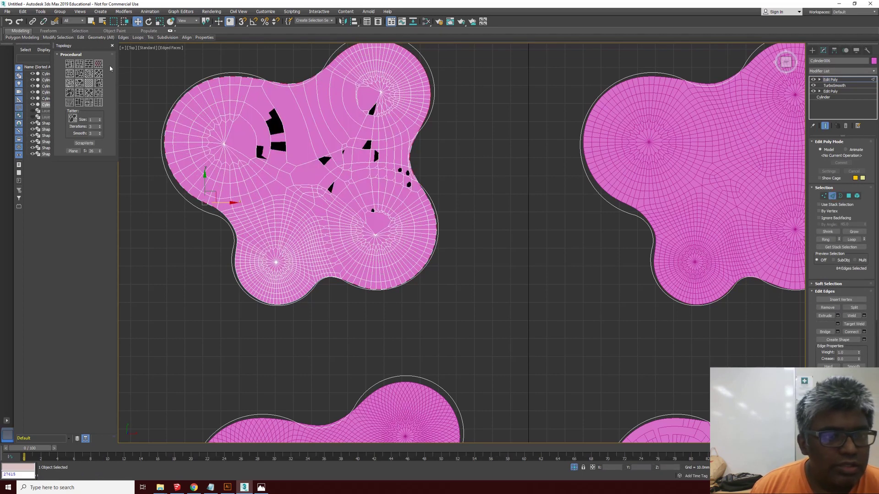
pyautogui.hotkey('ctrl', 'z')
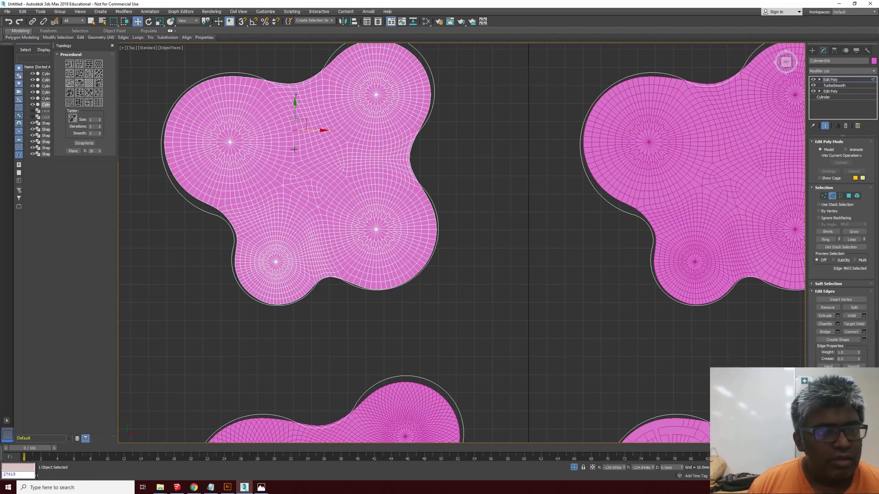
pyautogui.click(285, 136)
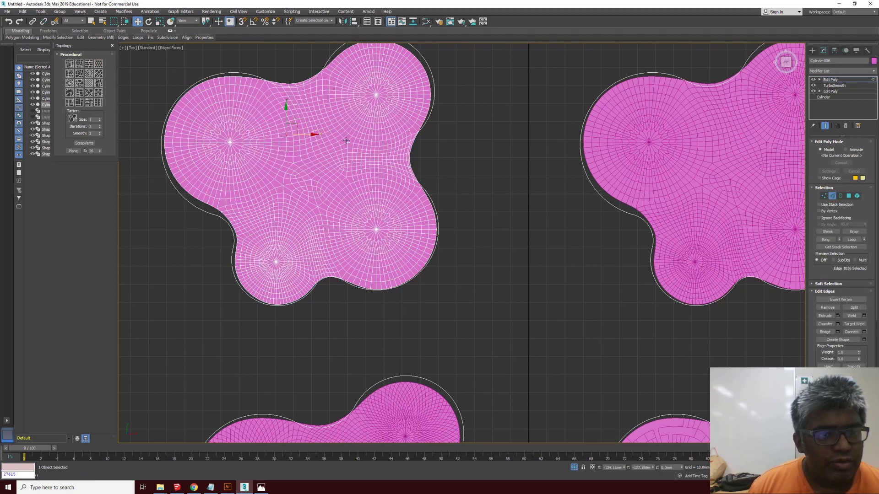
pyautogui.click(102, 64)
pyautogui.hotkey('ctrl', 'z')
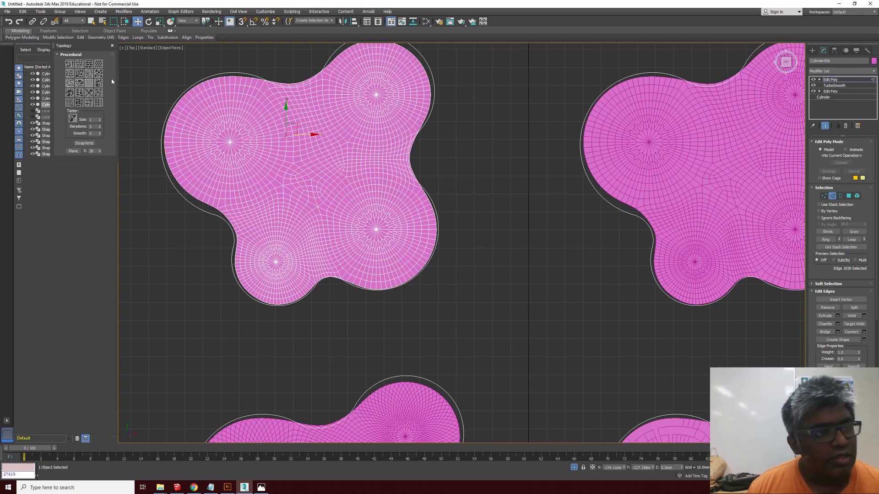
# Apply the irregular, branching flower-like topology pattern to the upper-left roof copy and clear its edge selection.
pyautogui.click(89, 92)
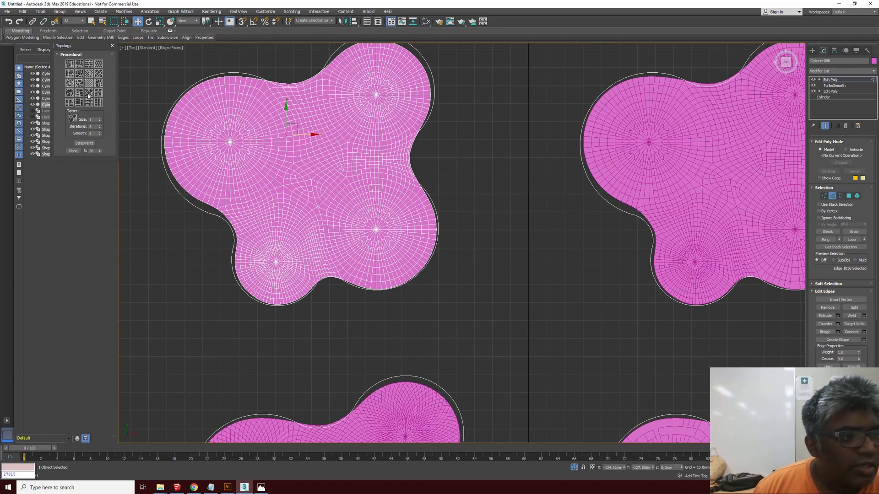
pyautogui.scroll(-5, 206, 118)
pyautogui.scroll(7, 271, 178)
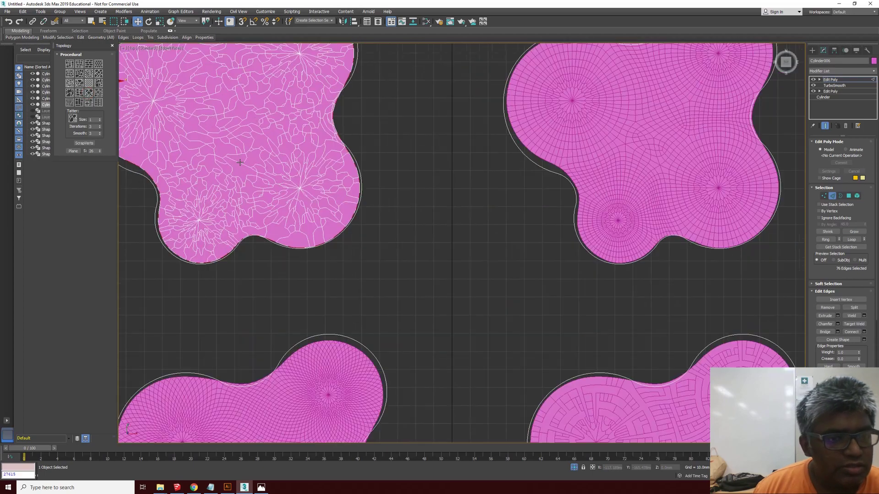
pyautogui.scroll(-5, 254, 190)
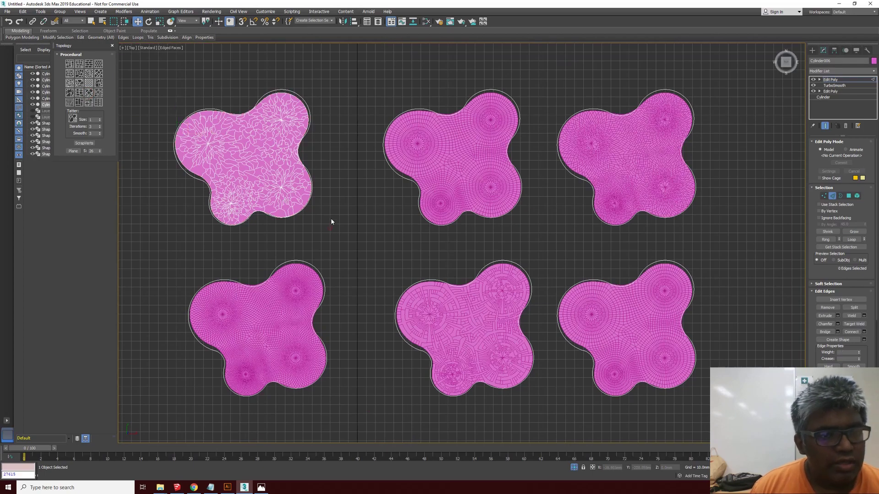
# Add an Edit Poly modifier above TurboSmooth on the lower-right roof copy and apply the Cross topology pattern to it.
pyautogui.scroll(4, 633, 340)
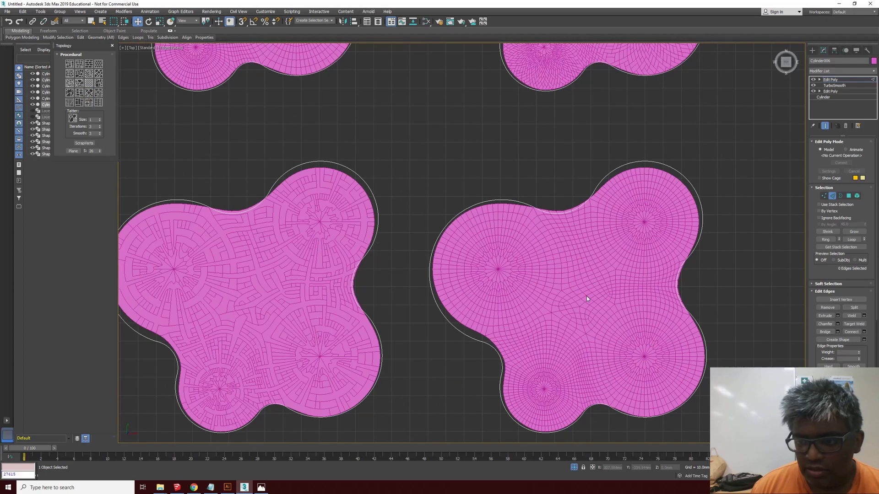
pyautogui.click(812, 51)
pyautogui.click(671, 259)
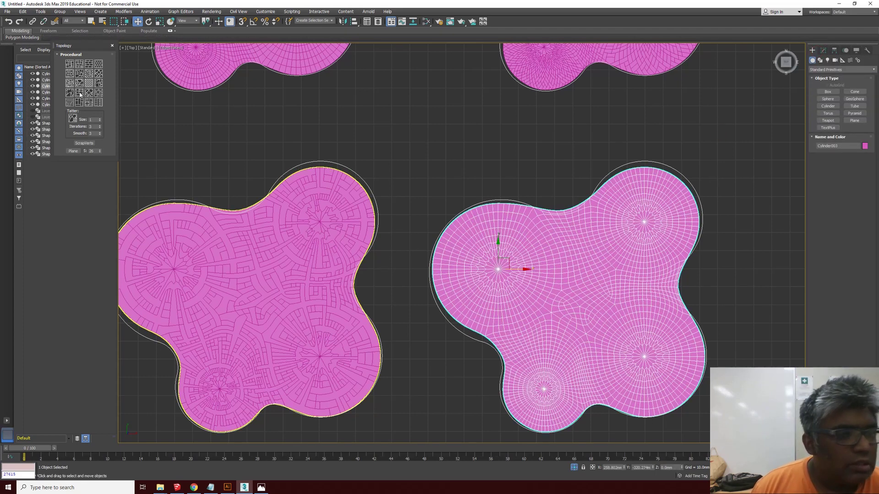
pyautogui.click(823, 50)
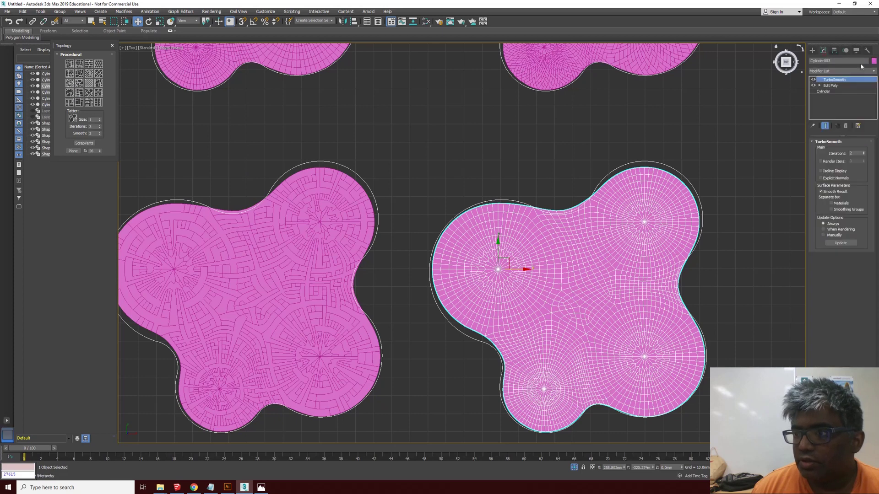
pyautogui.click(874, 72)
pyautogui.click(837, 318)
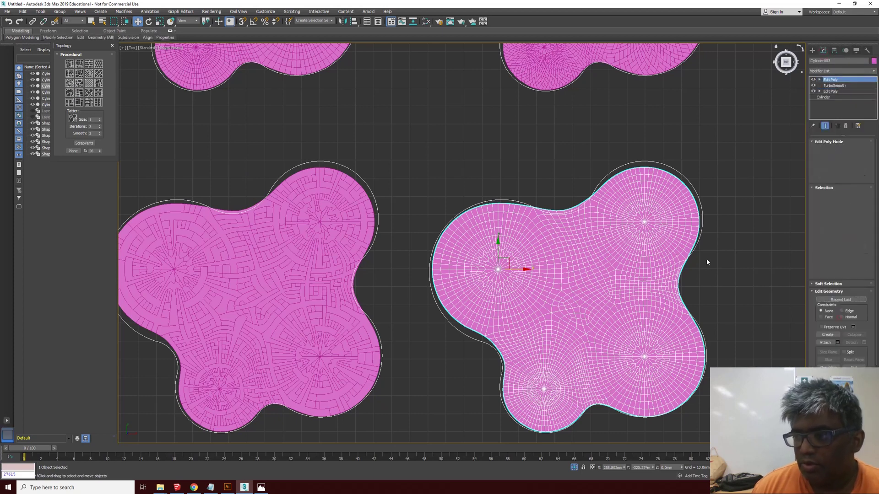
pyautogui.click(99, 94)
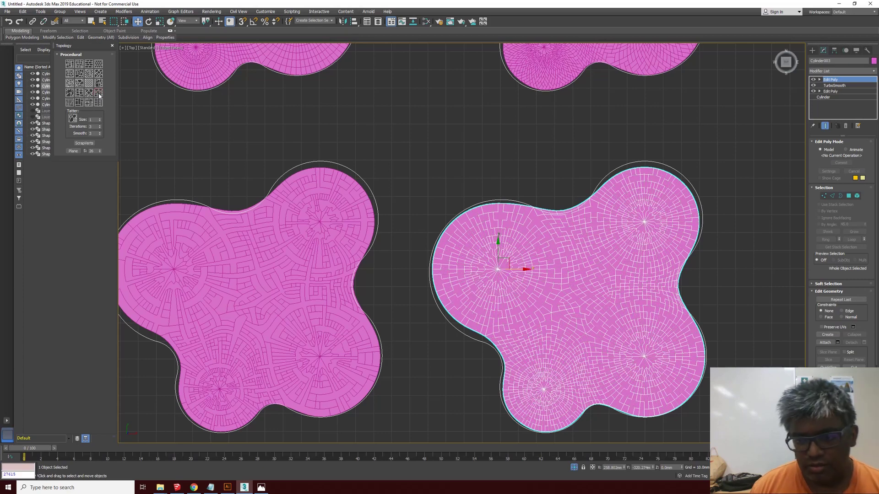
pyautogui.scroll(-2, 740, 285)
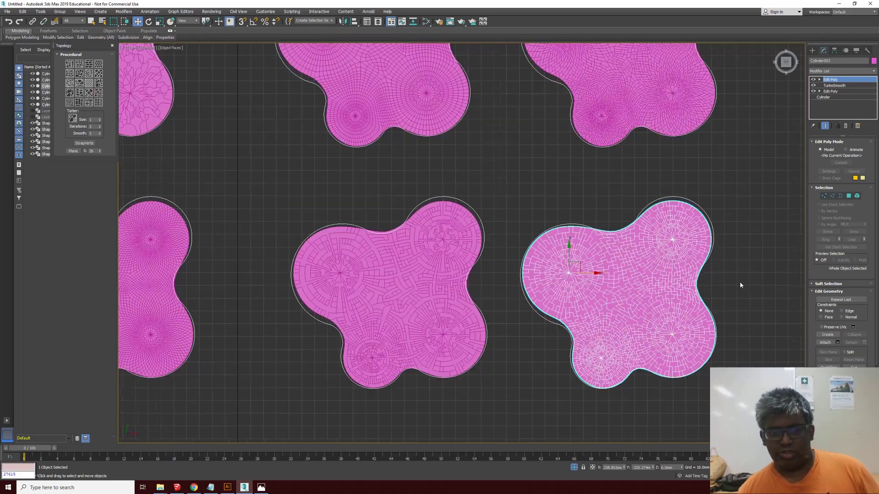
pyautogui.scroll(-2, 717, 285)
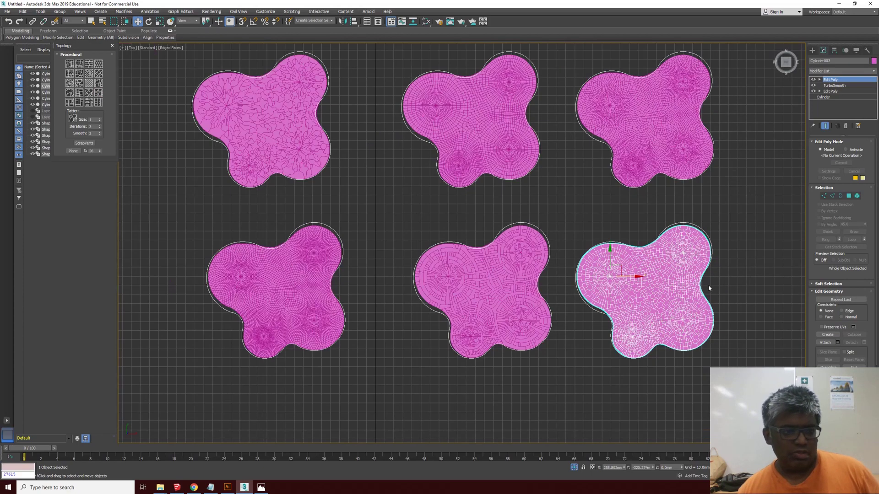
pyautogui.click(705, 220)
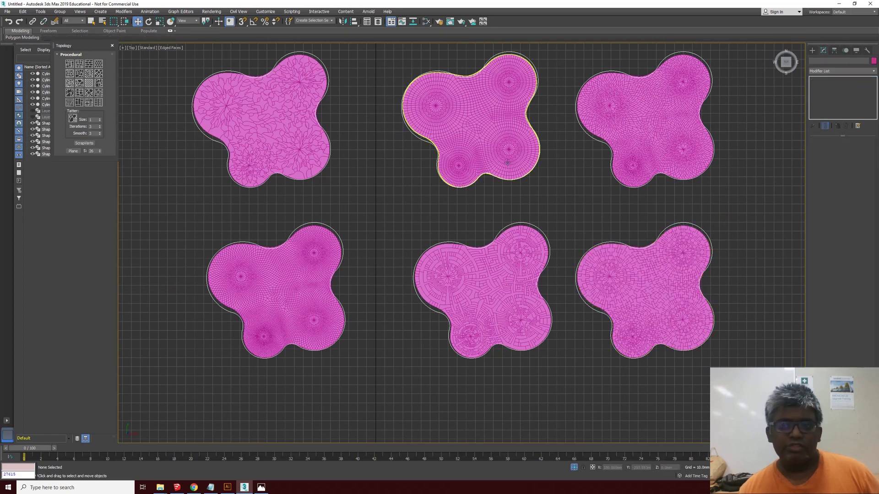
# Delete the outline splines around the roof copies in the upper row, keeping the patterned meshes.
pyautogui.moveTo(542, 114); pyautogui.dragTo(528, 133, button='middle')
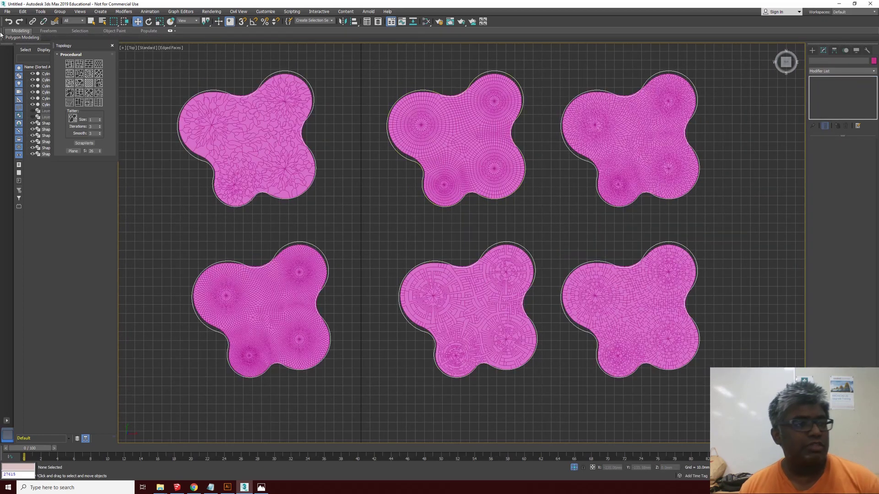
pyautogui.click(502, 71)
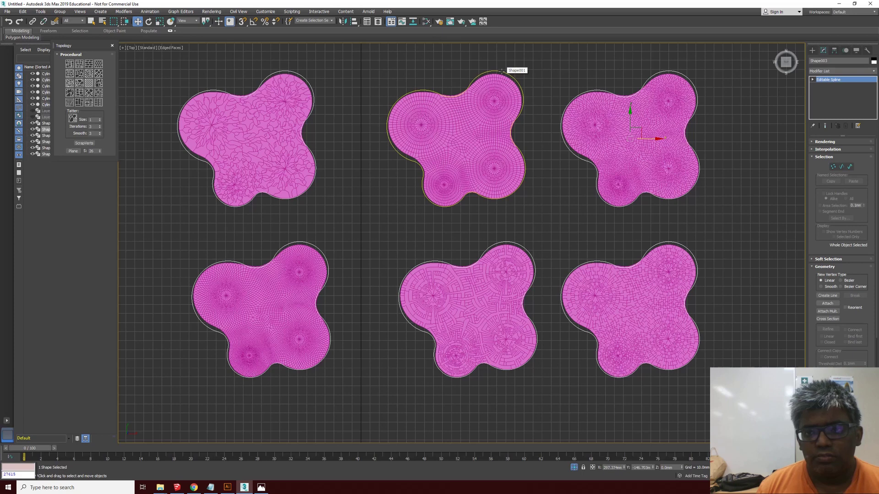
pyautogui.press('Delete')
pyautogui.click(502, 71)
pyautogui.press('Delete')
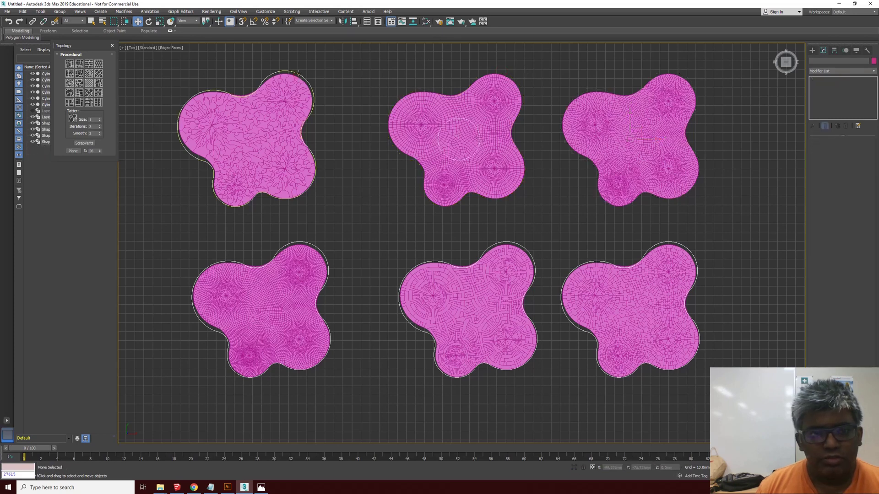
pyautogui.click(299, 72)
pyautogui.press('Delete')
# Delete the outline splines around the three roof copies in the lower row.
pyautogui.click(303, 241)
pyautogui.press('Delete')
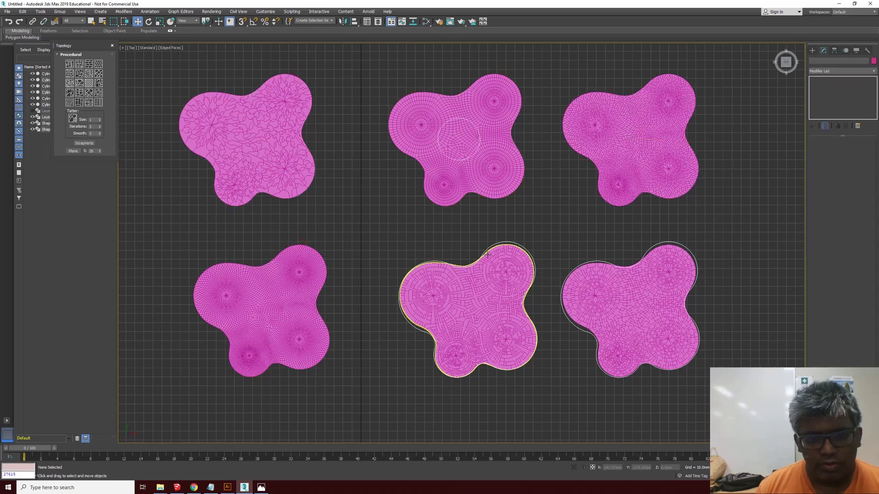
pyautogui.click(495, 246)
pyautogui.press('Delete')
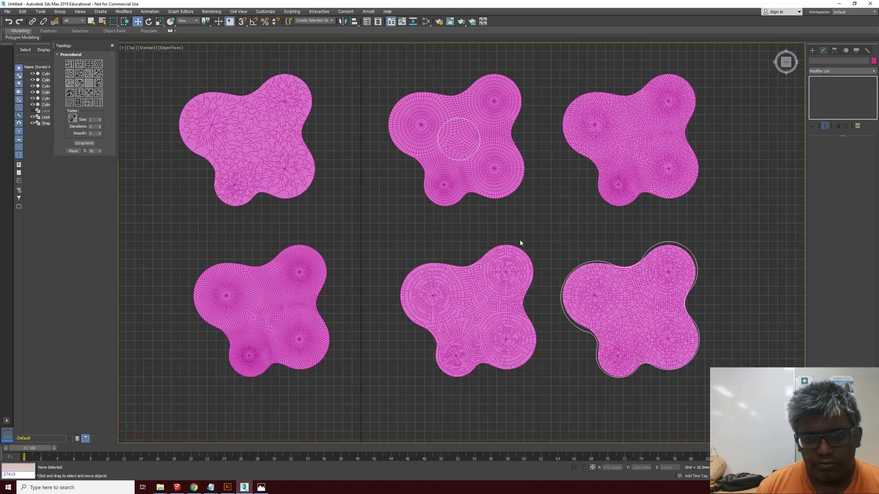
pyautogui.click(592, 260)
pyautogui.press('Delete')
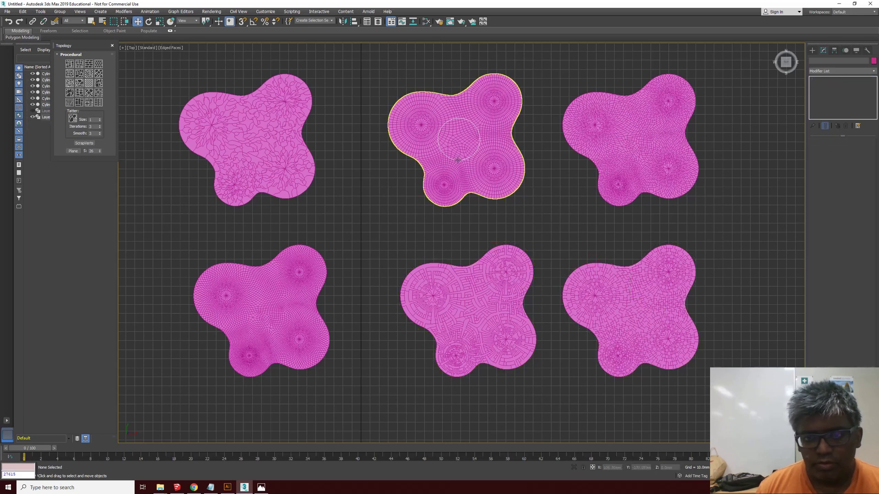
pyautogui.click(458, 161)
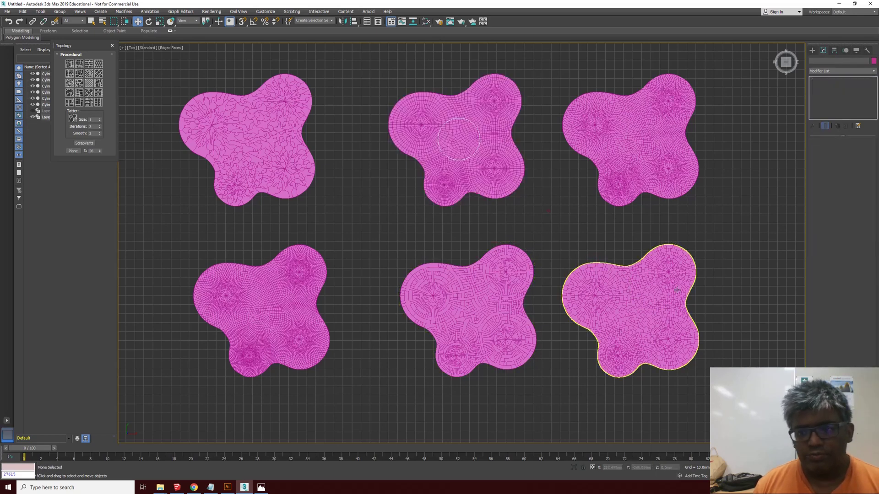
pyautogui.click(609, 293)
pyautogui.keyDown('ctrl'); pyautogui.click(483, 308); pyautogui.keyUp('ctrl')
pyautogui.keyDown('ctrl'); pyautogui.click(294, 277); pyautogui.keyUp('ctrl')
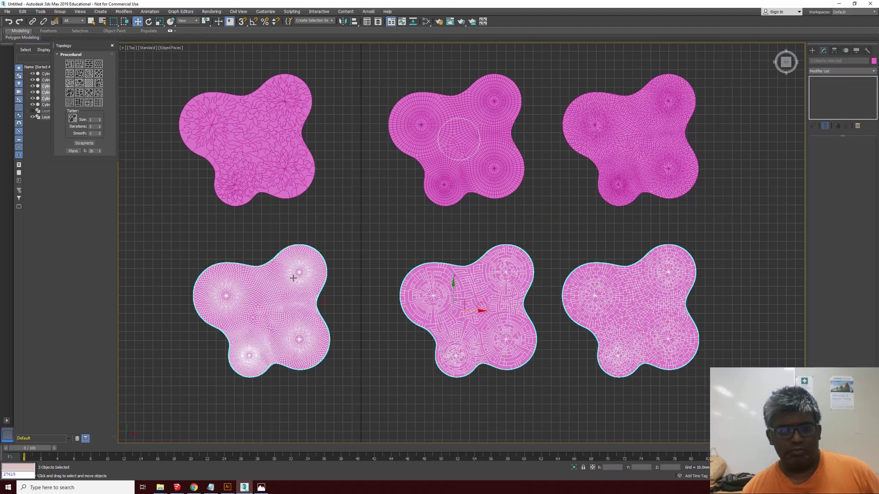
pyautogui.keyDown('ctrl'); pyautogui.click(265, 137); pyautogui.keyUp('ctrl')
pyautogui.keyDown('ctrl'); pyautogui.click(446, 125); pyautogui.keyUp('ctrl')
pyautogui.keyDown('ctrl'); pyautogui.click(630, 132); pyautogui.keyUp('ctrl')
pyautogui.click(738, 261)
# Attach all the other roof copies and the circular layer shape to the lower-right roof's Edit Poly mesh.
pyautogui.click(654, 296)
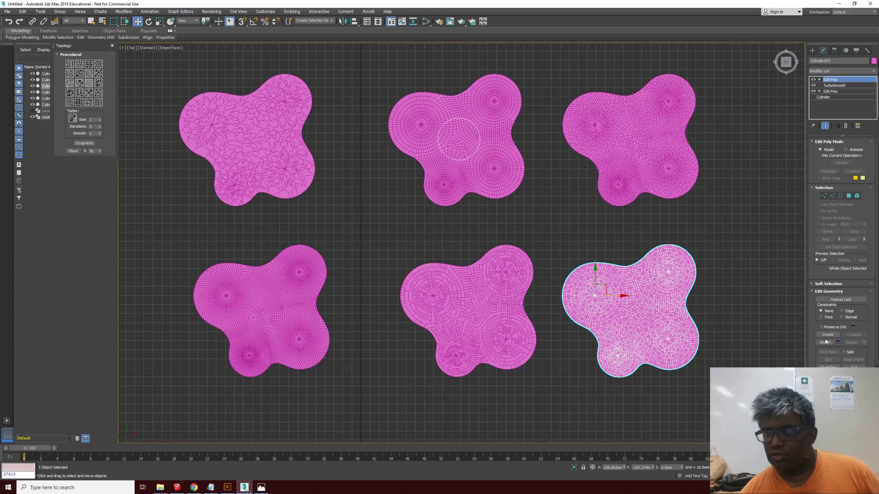
pyautogui.click(837, 342)
pyautogui.hotkey('ctrl', 'a')
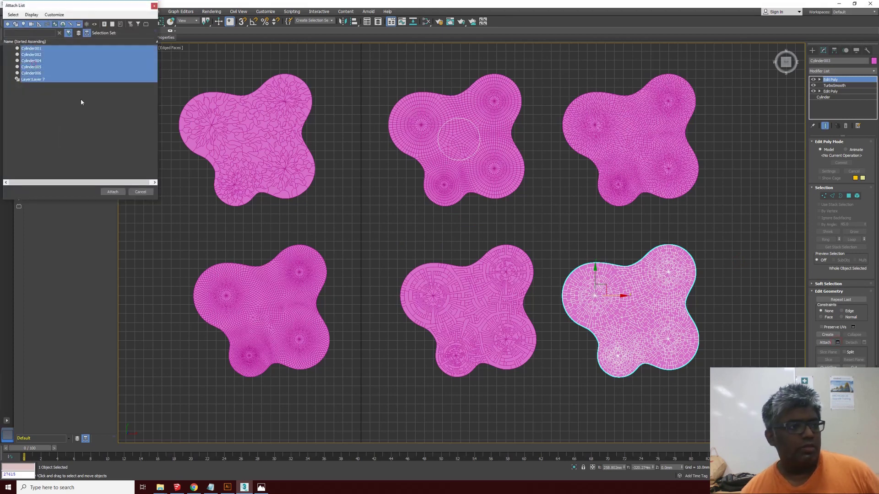
pyautogui.click(112, 192)
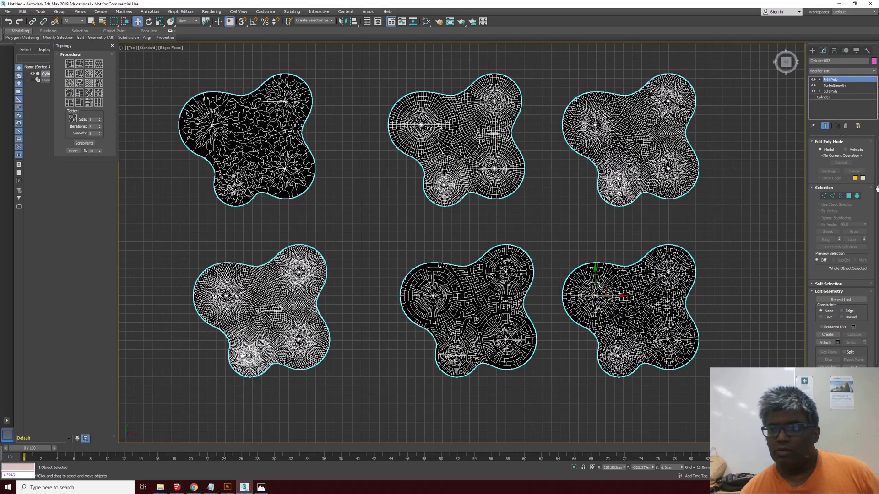
# Create a smooth shape from all edges of the combined roof mesh, and delete the mesh so only the linework remains.
pyautogui.click(833, 195)
pyautogui.hotkey('ctrl', 'a')
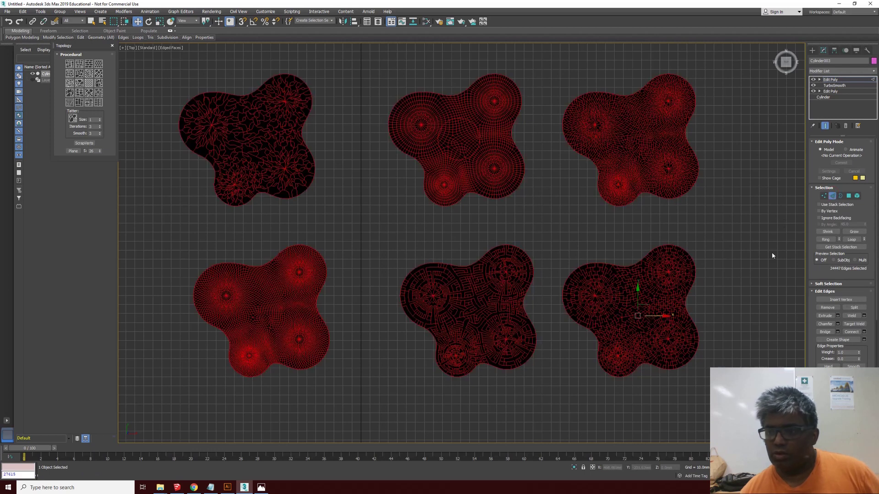
pyautogui.moveTo(828, 280); pyautogui.dragTo(825, 197)
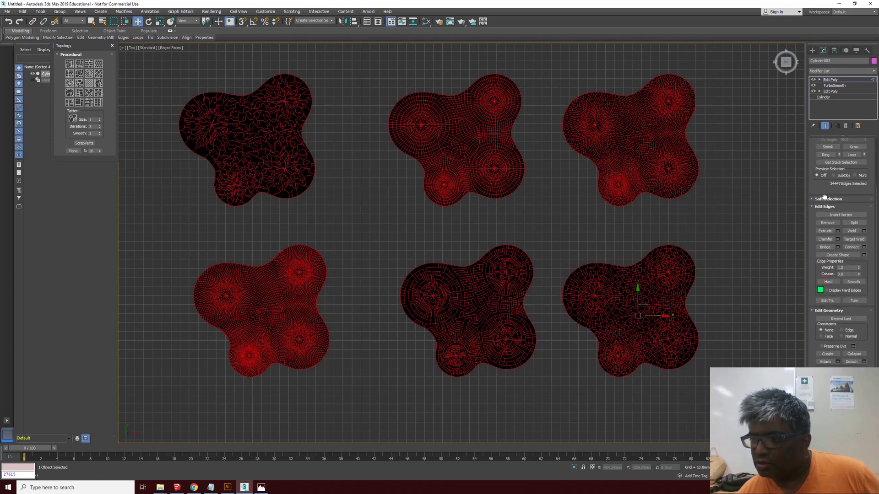
pyautogui.click(864, 256)
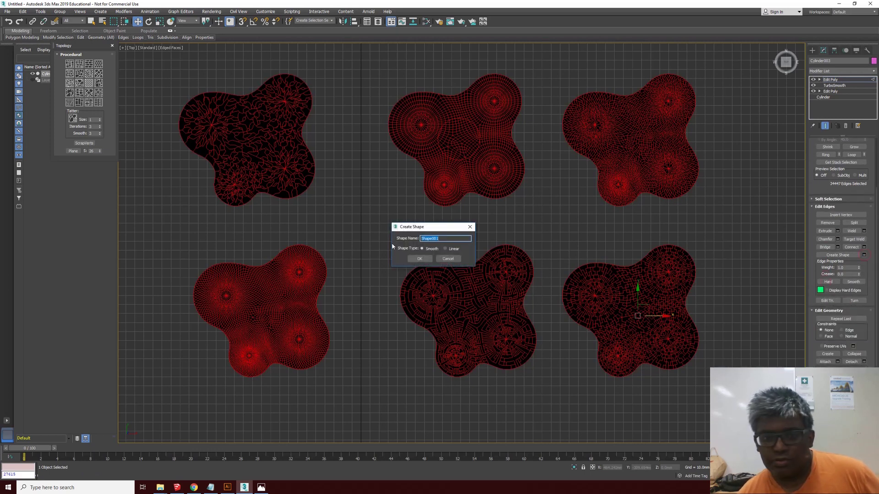
pyautogui.click(419, 258)
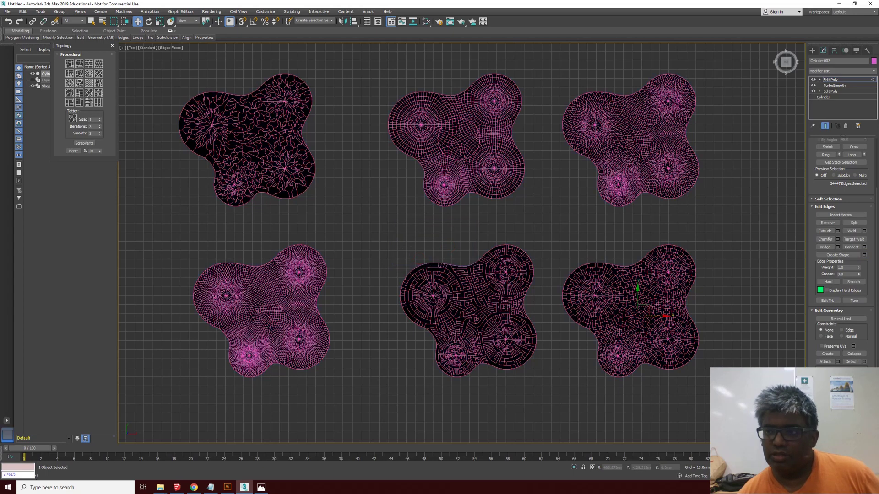
pyautogui.click(812, 51)
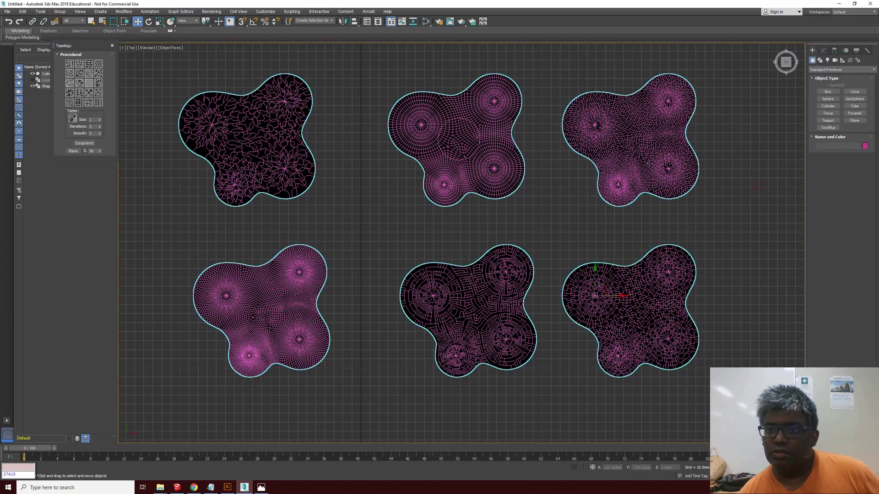
pyautogui.press('Delete')
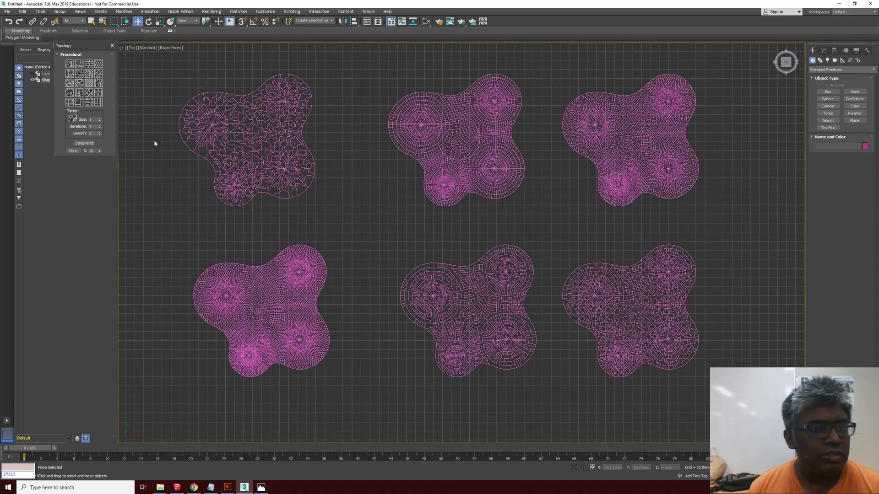
# Export the pattern linework to the Desktop in Adobe Illustrator format, overwriting Patterns2.AI.
pyautogui.click(182, 140)
pyautogui.click(6, 12)
pyautogui.click(28, 113)
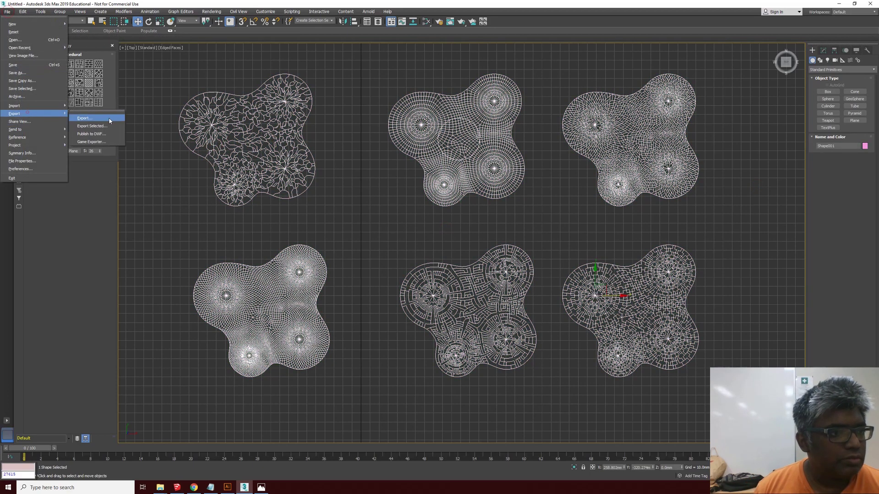
pyautogui.click(104, 118)
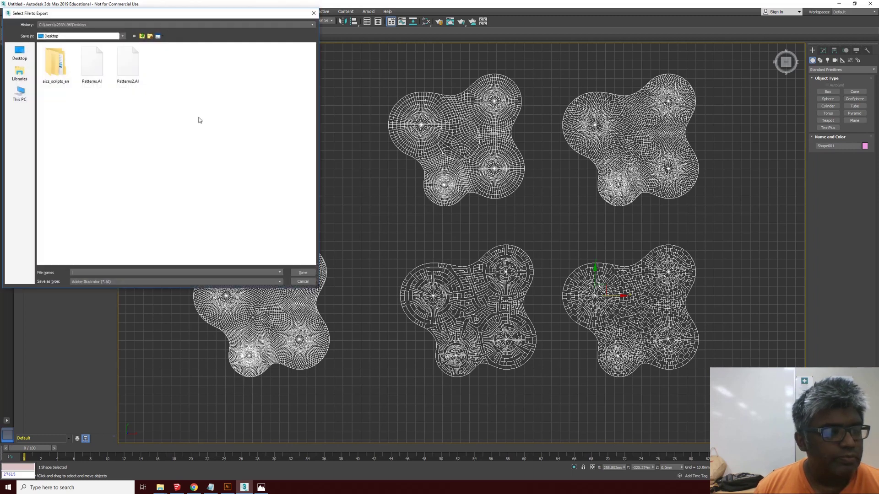
pyautogui.click(132, 80)
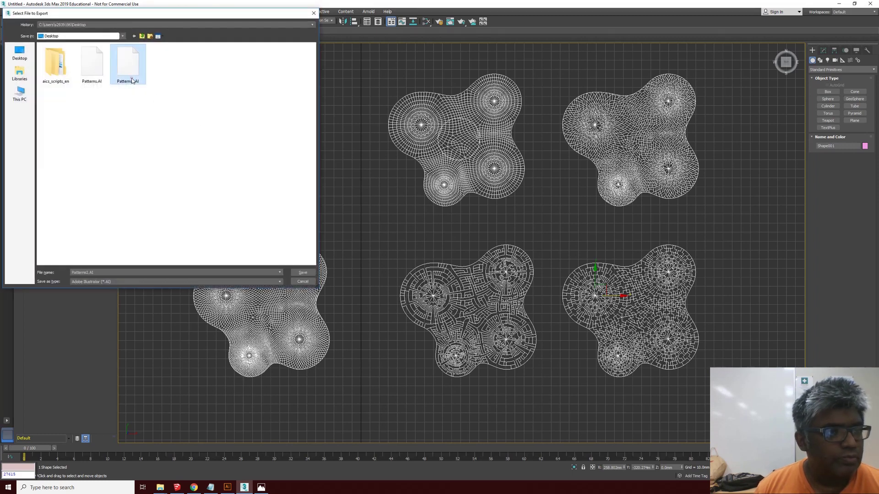
pyautogui.click(303, 273)
pyautogui.click(459, 267)
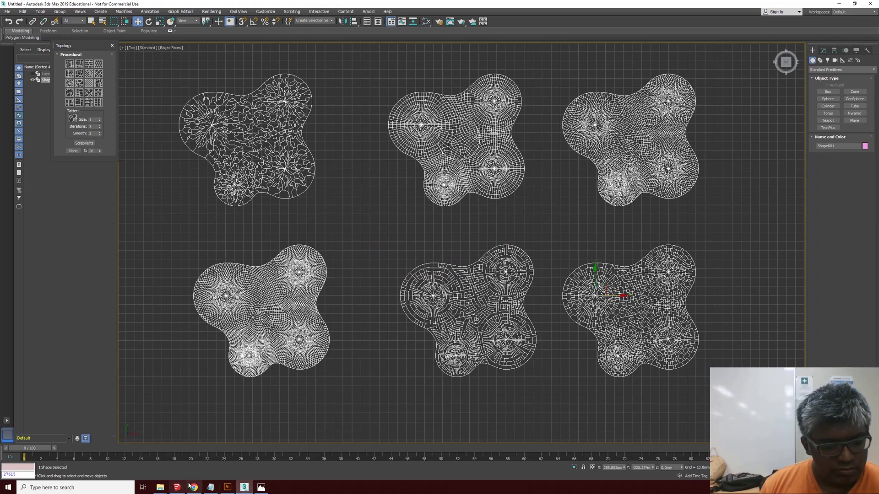
# Switch to Adobe Illustrator and open Patterns2.AI from the Desktop.
pyautogui.click(228, 488)
pyautogui.click(20, 5)
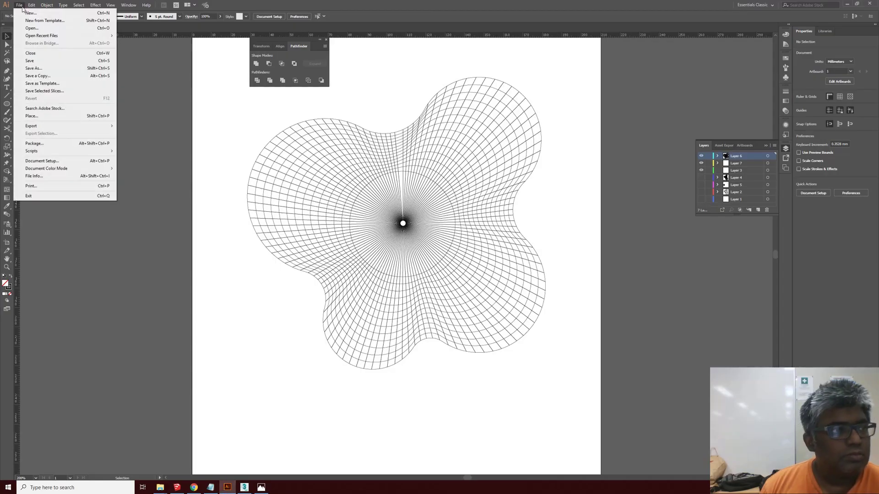
pyautogui.click(32, 26)
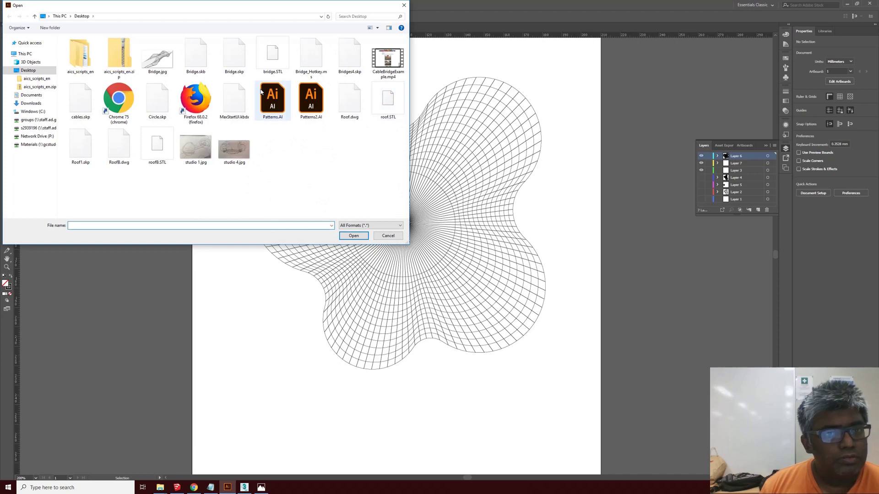
pyautogui.doubleClick(315, 101)
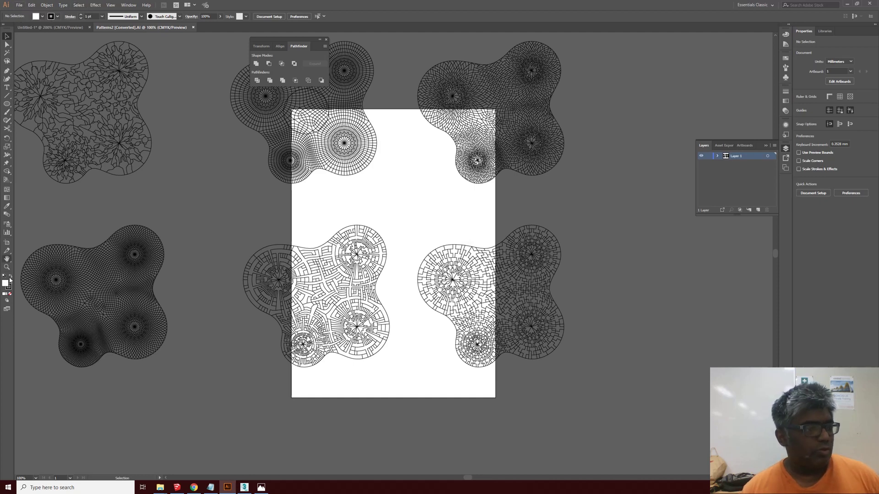
# Enlarge the artboard to about 623 × 364 mm so it encloses all six roof patterns, and leave artboard editing.
pyautogui.click(9, 243)
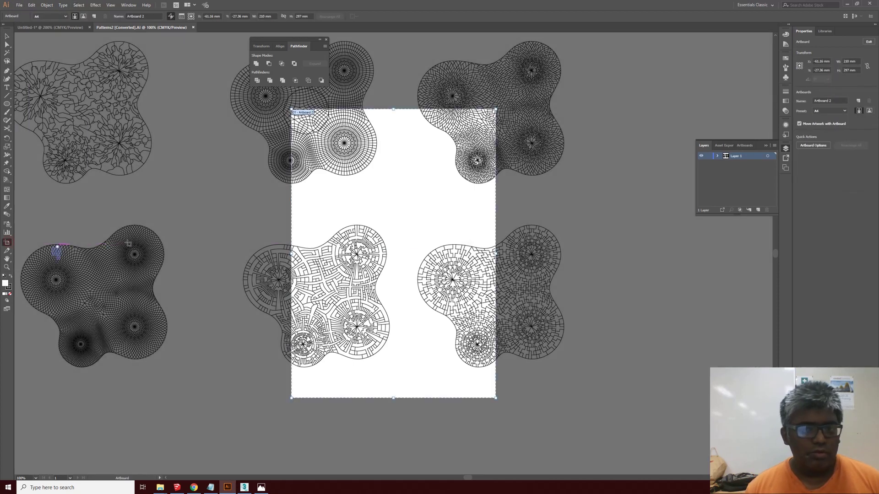
pyautogui.moveTo(293, 112); pyautogui.dragTo(21, 39)
pyautogui.moveTo(507, 382); pyautogui.dragTo(588, 385)
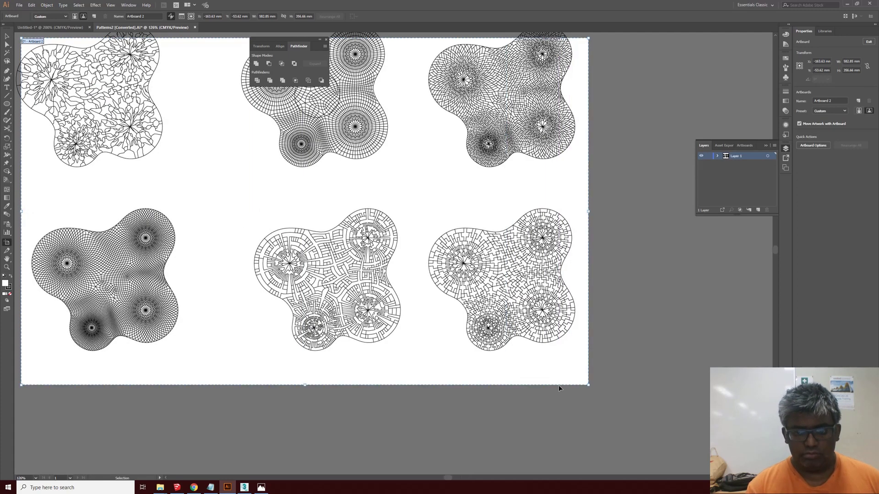
pyautogui.hotkey('ctrl', '0')
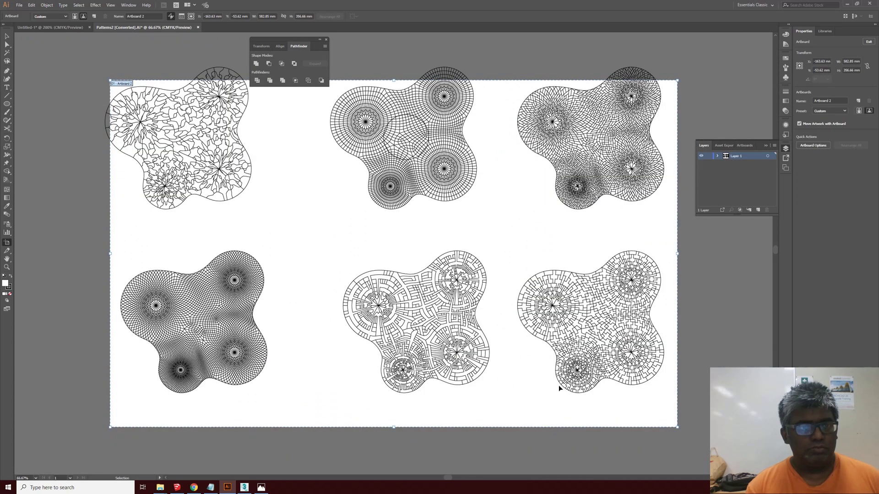
pyautogui.hotkey('ctrl', '-')
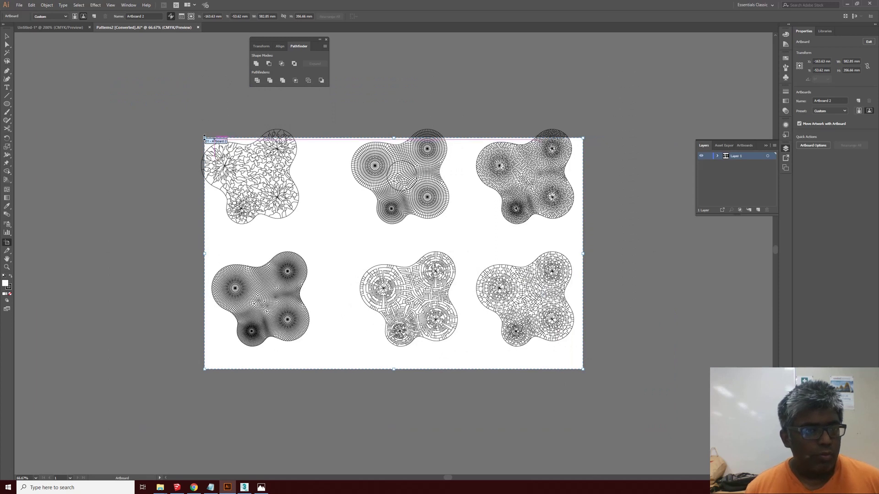
pyautogui.moveTo(205, 138); pyautogui.dragTo(187, 123)
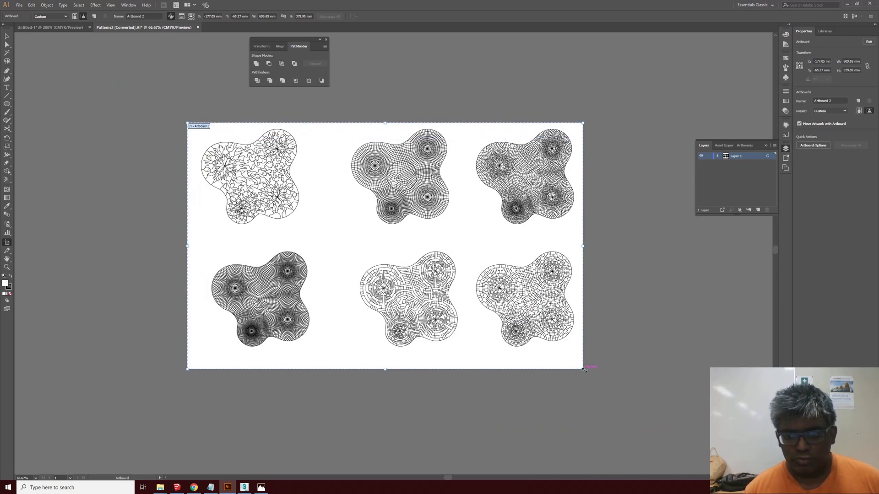
pyautogui.moveTo(584, 370); pyautogui.dragTo(592, 359)
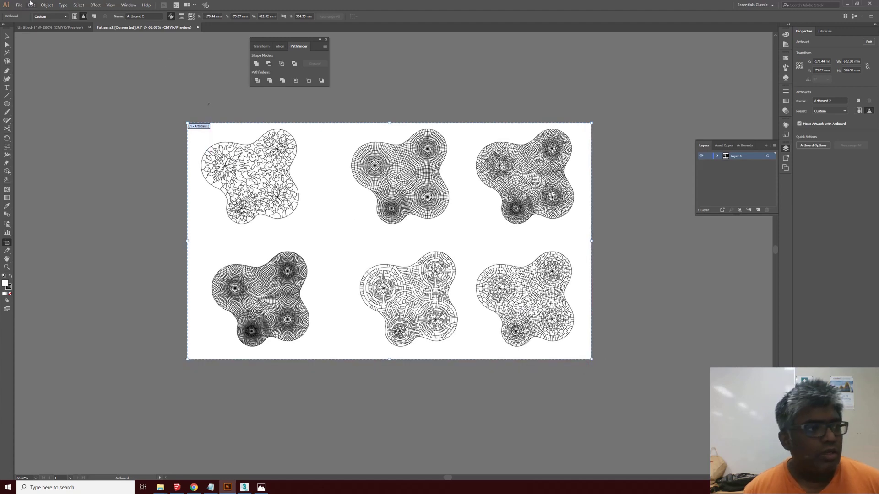
pyautogui.click(172, 95)
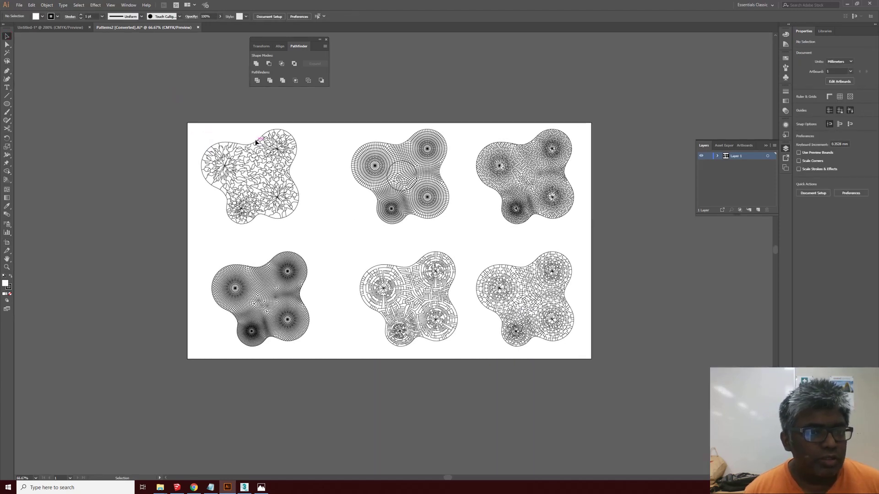
# Copy the outer roof outline path from the Untitled-1 document and paste it into the Patterns2 document.
pyautogui.click(51, 27)
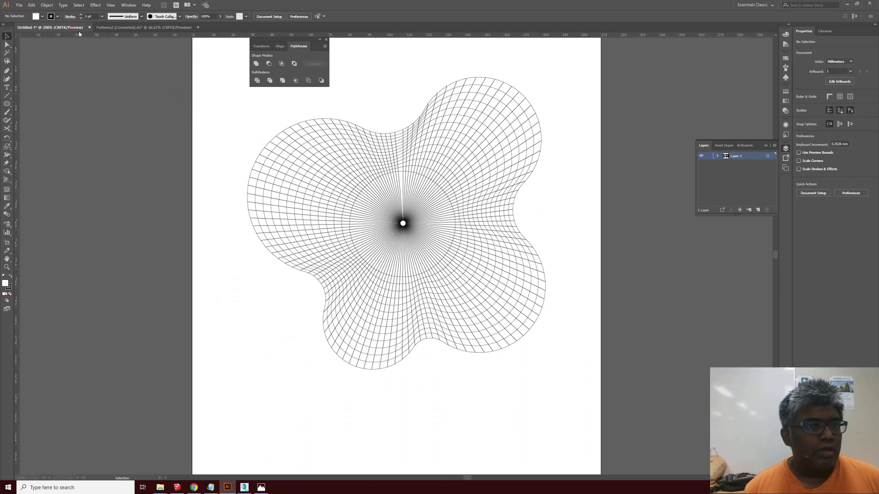
pyautogui.click(286, 132)
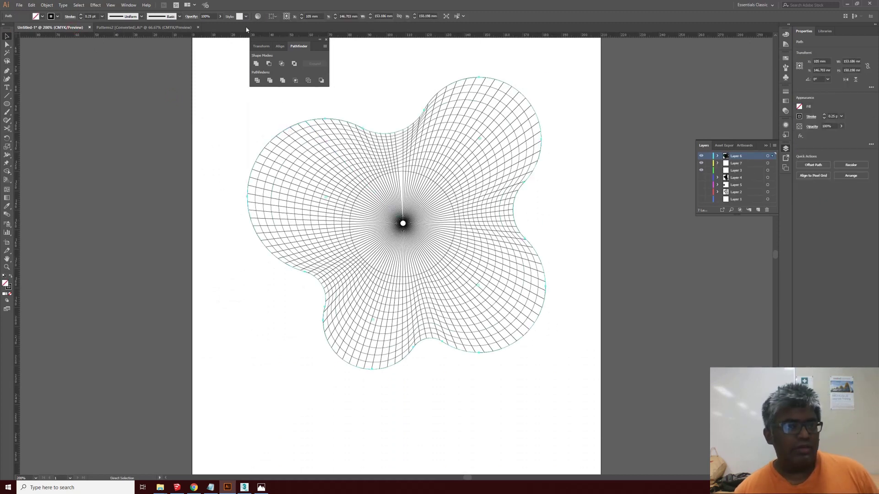
pyautogui.click(157, 29)
pyautogui.hotkey('ctrl', 'v')
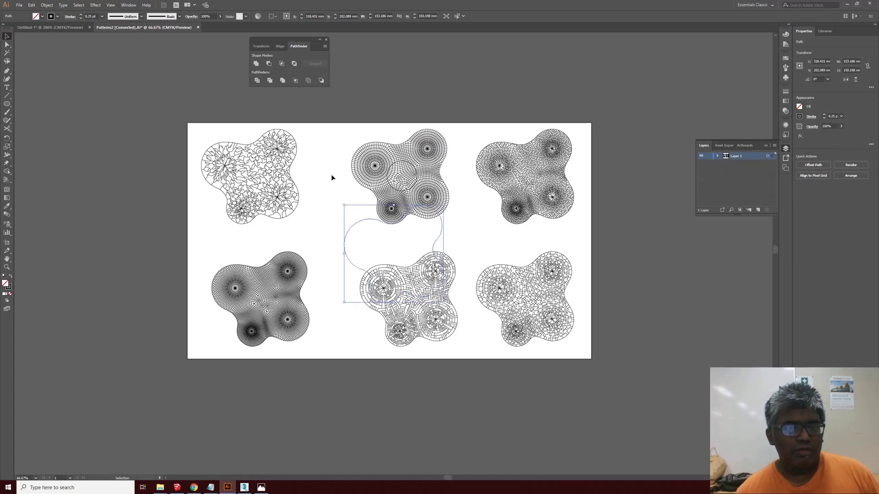
# Set the pasted roof outline's stroke to 3 pt, align it over the upper-left pattern and reduce its height to about 148 mm.
pyautogui.click(102, 16)
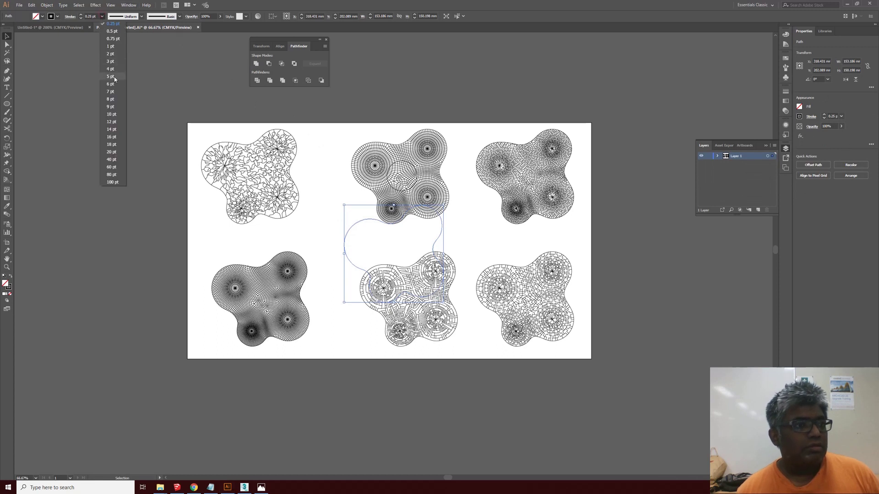
pyautogui.click(112, 61)
pyautogui.moveTo(362, 224); pyautogui.dragTo(217, 145)
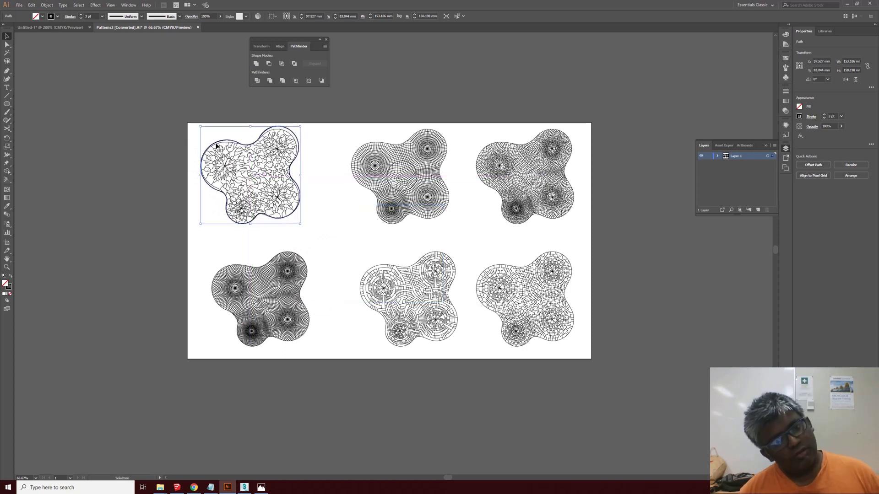
pyautogui.press('Up')
pyautogui.press('Up')
pyautogui.press('Up')
pyautogui.press('Up')
pyautogui.press('Up')
pyautogui.press('Up')
pyautogui.press('Up')
pyautogui.press('Up')
pyautogui.press('Up')
pyautogui.press('Up')
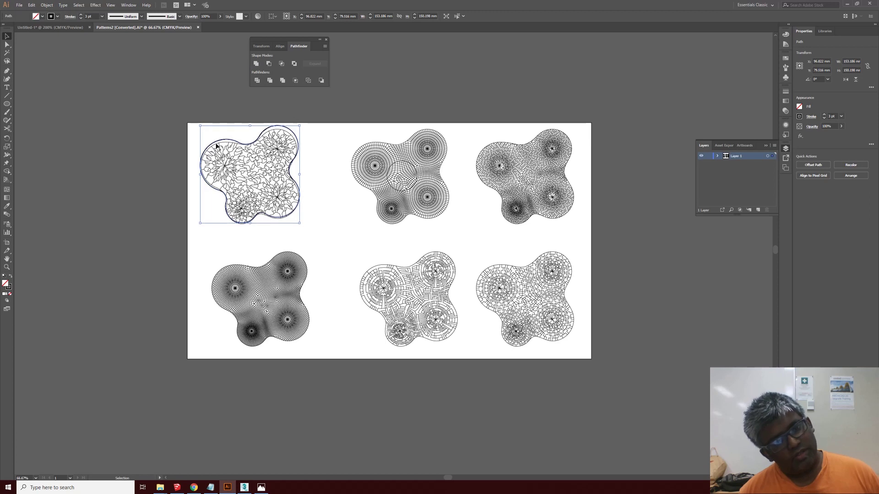
pyautogui.press('Left')
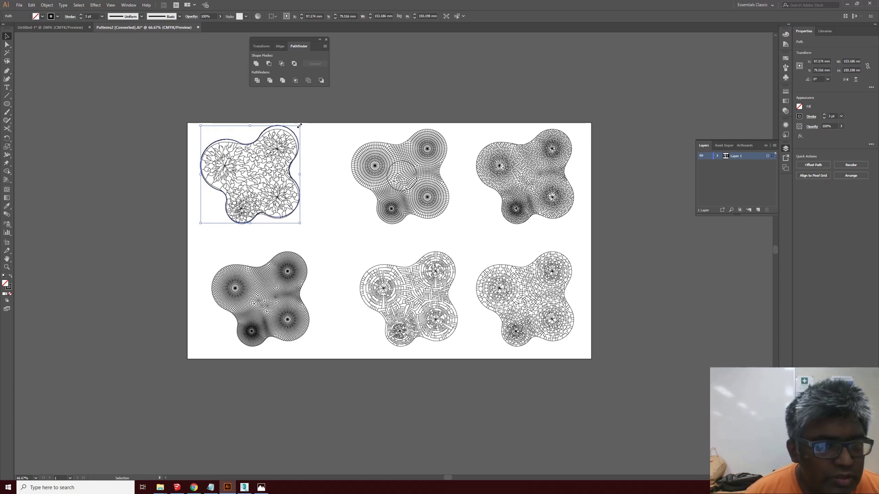
pyautogui.moveTo(300, 125); pyautogui.dragTo(300, 128)
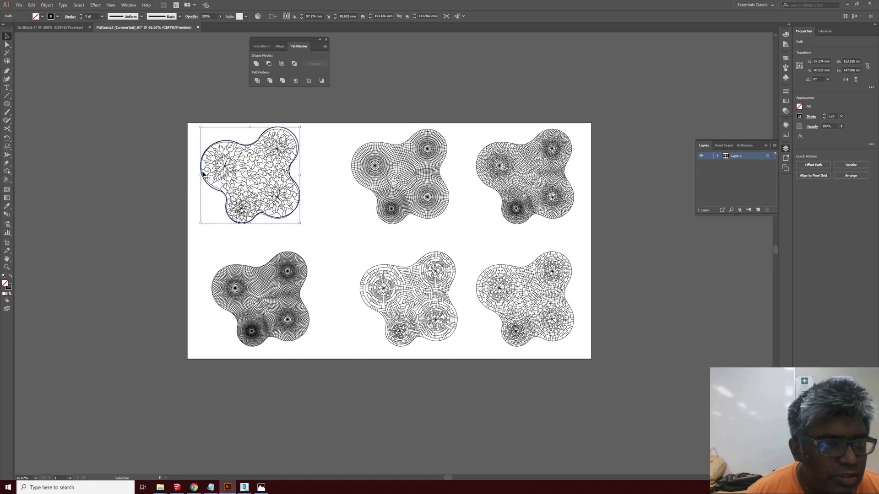
# Reshape the outline around the upper-left pattern's left lobe by moving its anchor points and handles onto the pattern's edge.
pyautogui.click(7, 45)
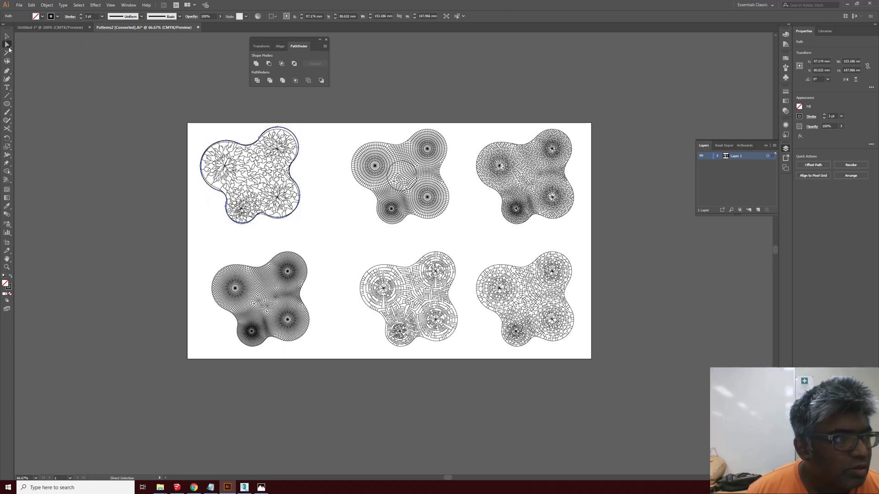
pyautogui.click(7, 267)
pyautogui.moveTo(188, 123); pyautogui.dragTo(321, 246)
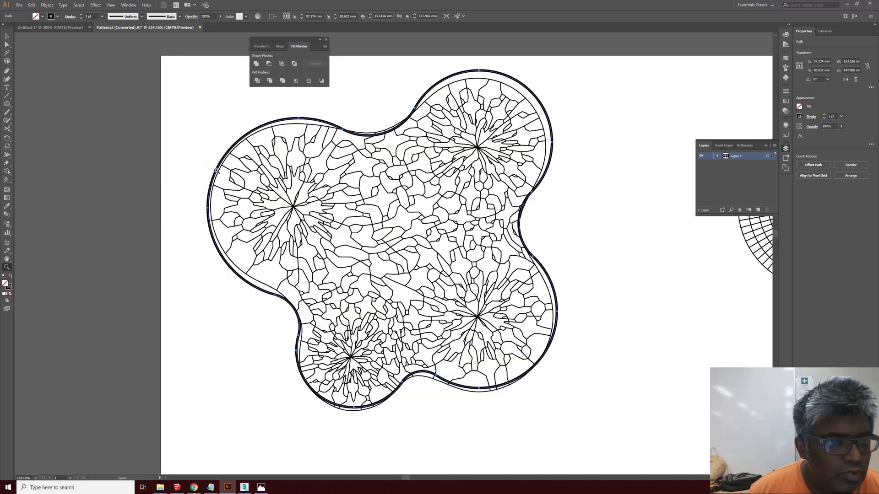
pyautogui.click(7, 44)
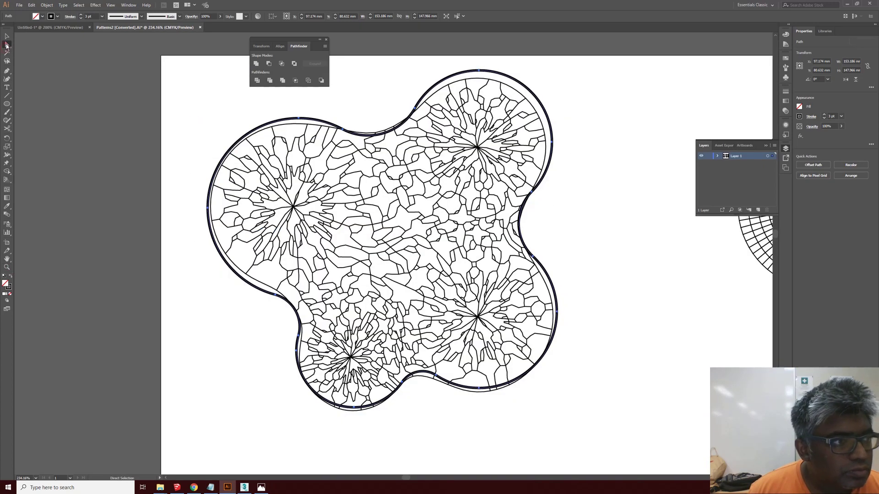
pyautogui.moveTo(277, 295)
pyautogui.mouseDown()
pyautogui.moveTo(271, 287)
pyautogui.moveTo(273, 293)
pyautogui.mouseUp()
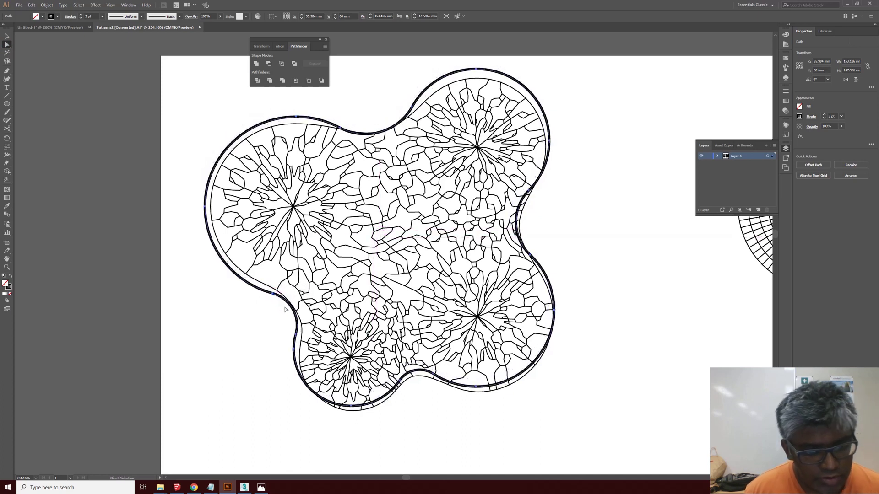
pyautogui.hotkey('ctrl', 'z')
pyautogui.moveTo(277, 296); pyautogui.dragTo(274, 289)
pyautogui.moveTo(272, 289); pyautogui.dragTo(267, 285)
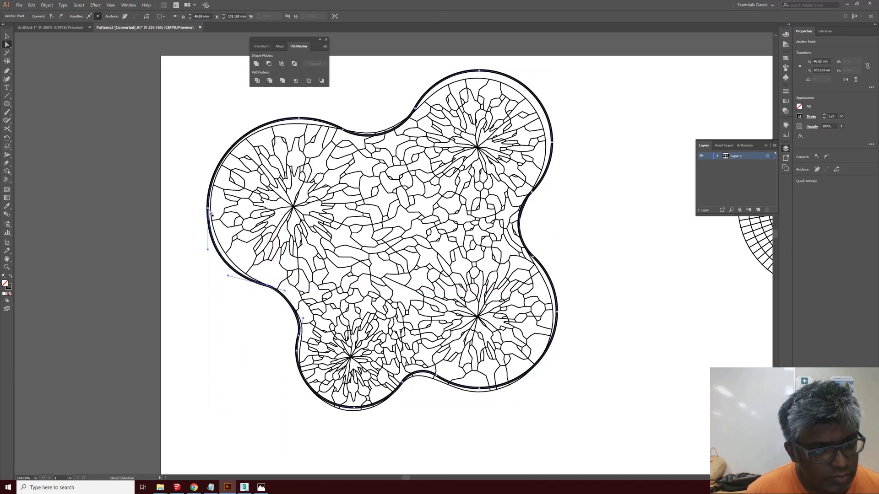
pyautogui.moveTo(208, 208); pyautogui.dragTo(230, 209)
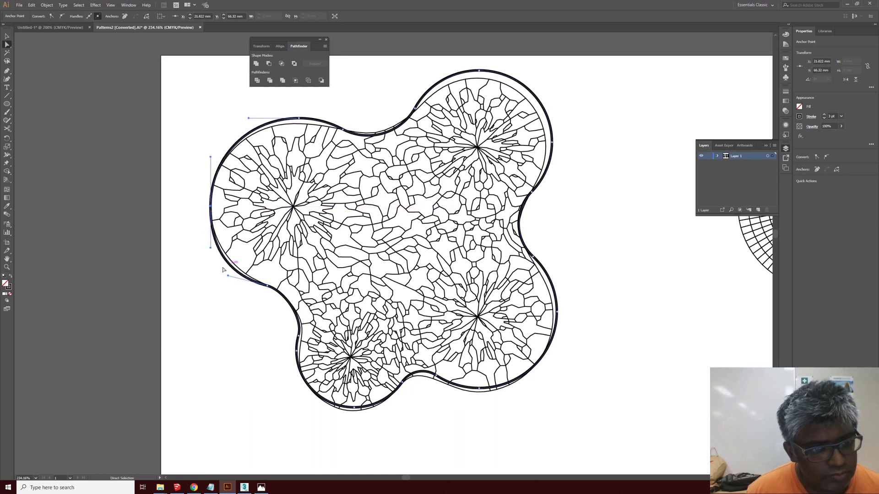
pyautogui.moveTo(228, 277); pyautogui.dragTo(229, 267)
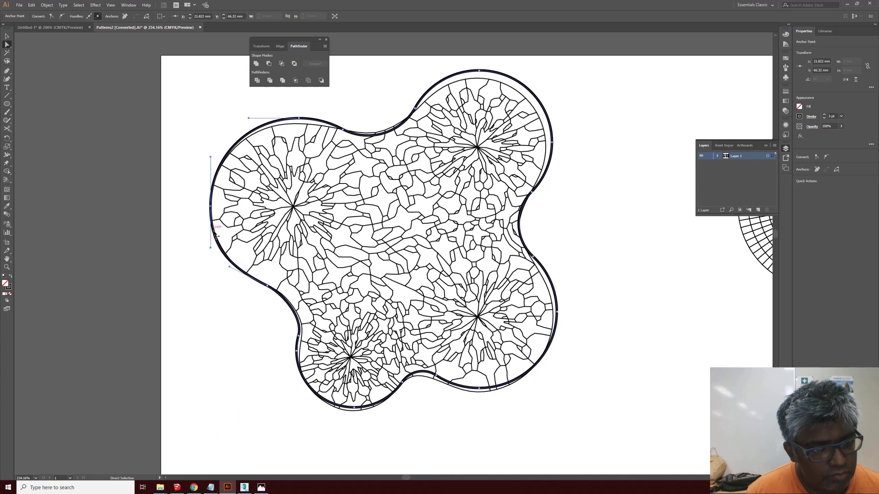
pyautogui.moveTo(300, 119); pyautogui.dragTo(298, 124)
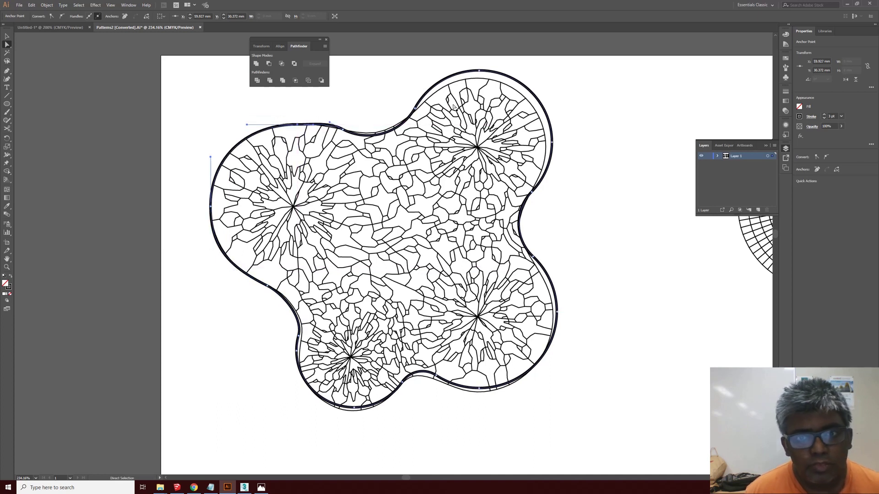
# Adjust the outline's anchor points and handle around the valley and upper-right lobe to follow the pattern's edge.
pyautogui.click(415, 109)
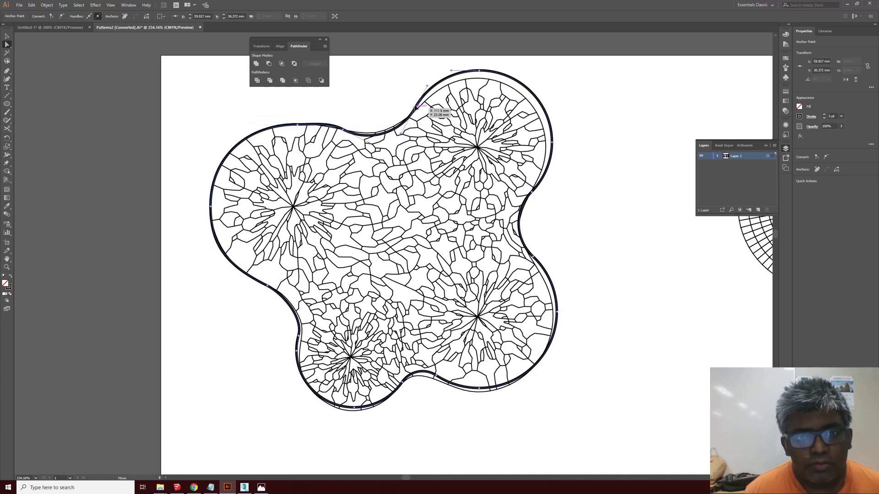
pyautogui.click(343, 132)
pyautogui.click(342, 130)
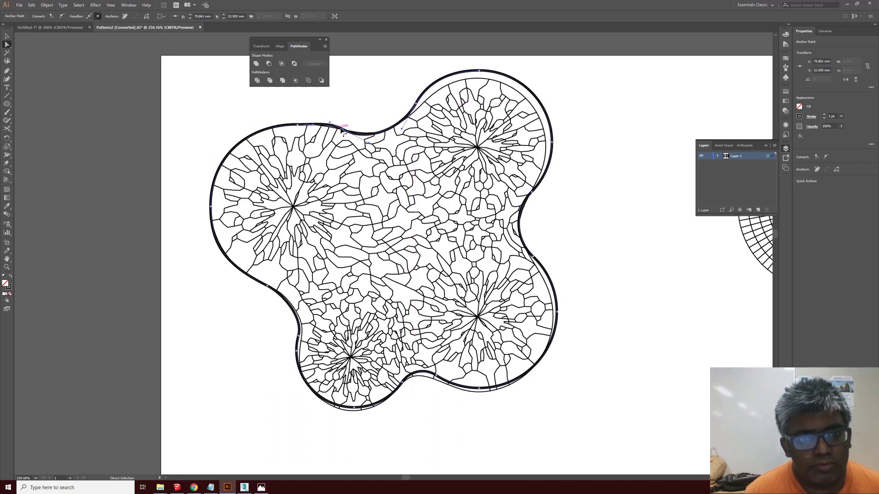
pyautogui.moveTo(341, 129); pyautogui.dragTo(347, 137)
pyautogui.hotkey('ctrl', 'z')
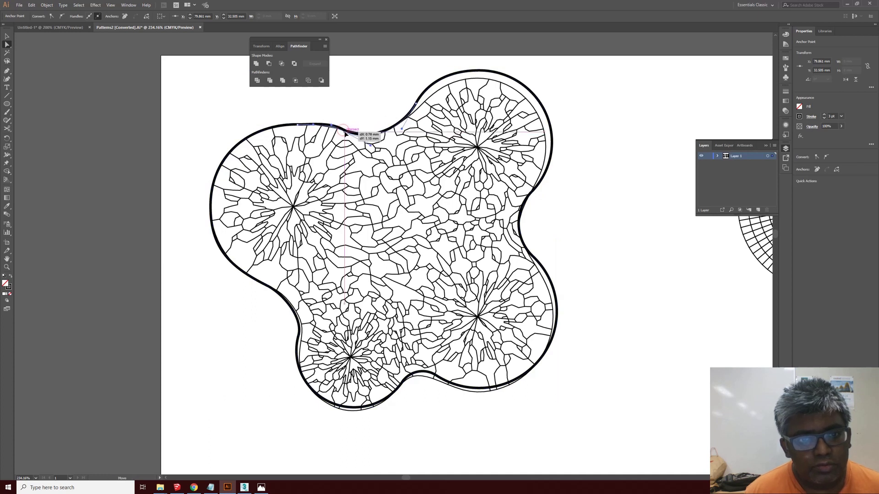
pyautogui.click(479, 71)
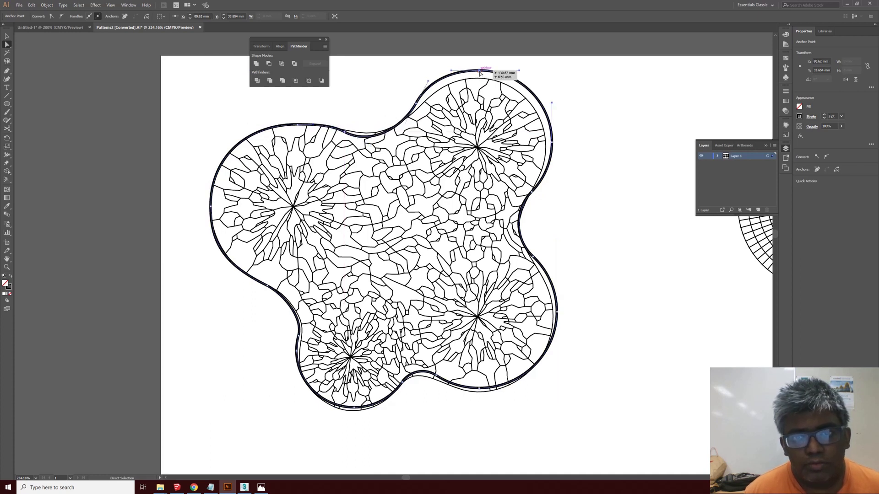
pyautogui.moveTo(479, 72); pyautogui.dragTo(486, 81)
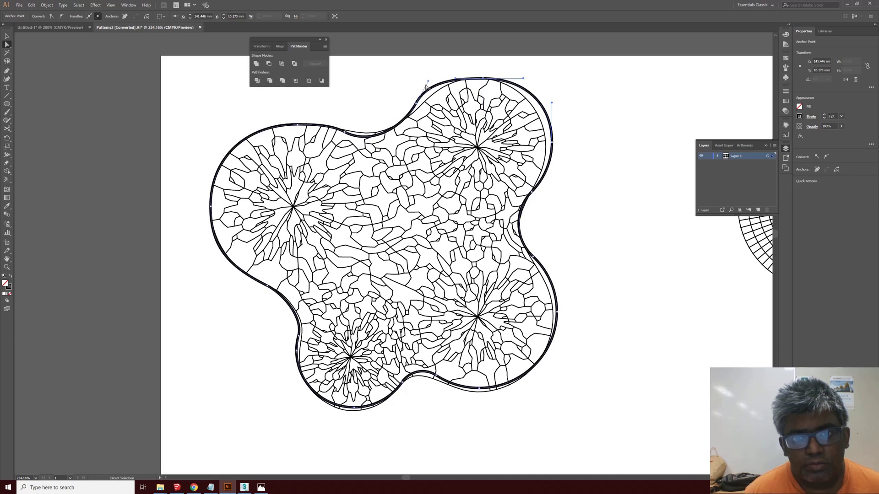
pyautogui.moveTo(429, 82); pyautogui.dragTo(433, 84)
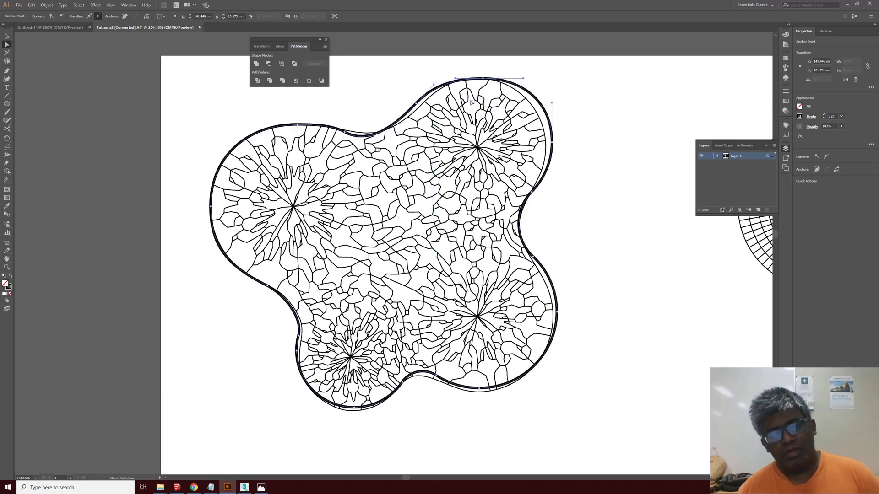
# Delete the pasted 3 pt roof outline from the upper-left pattern.
pyautogui.press('Delete')
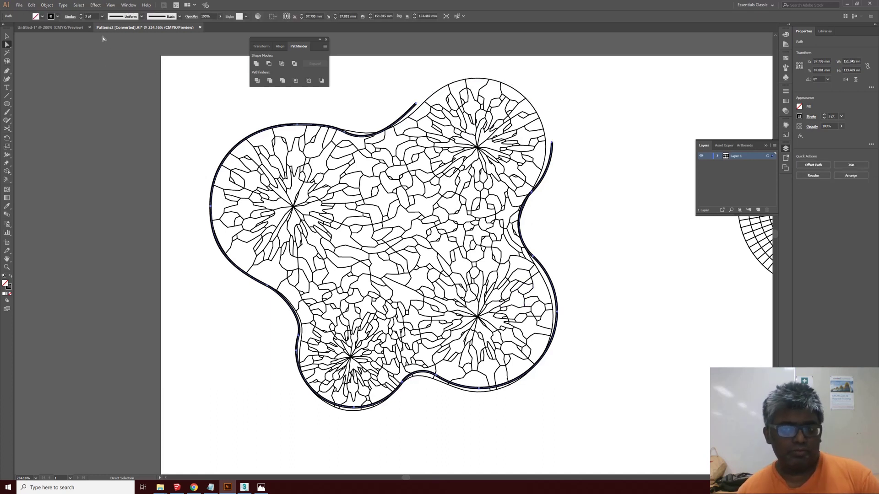
pyautogui.click(6, 36)
pyautogui.click(158, 110)
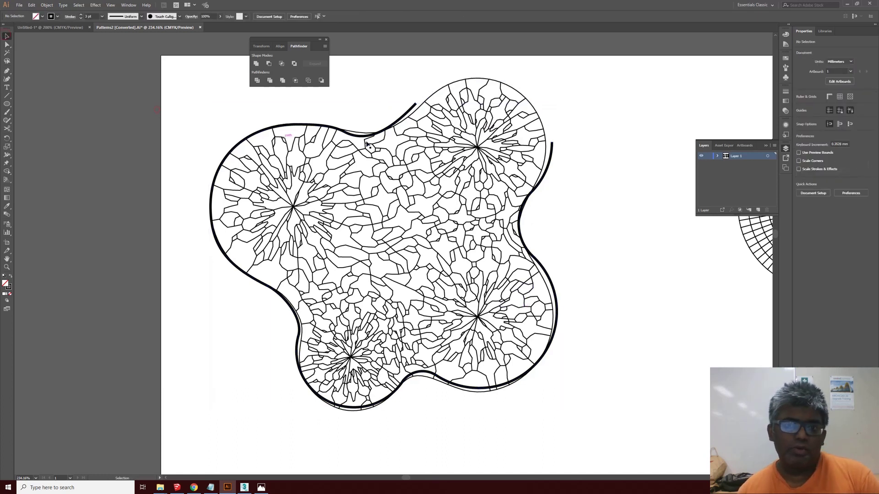
pyautogui.click(390, 129)
pyautogui.press('Delete')
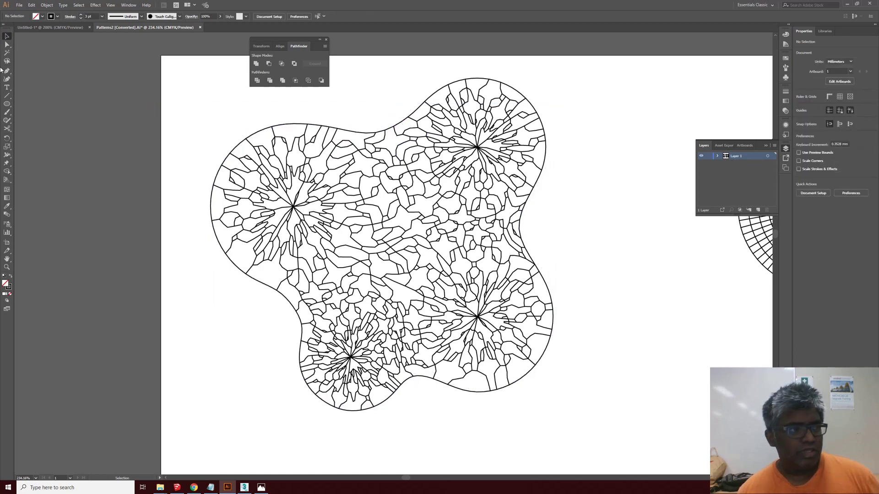
# Draw a rectangle of about 197 × 162 mm enclosing the upper-left roof pattern.
pyautogui.moveTo(7, 104)
pyautogui.mouseDown()
pyautogui.moveTo(18, 112)
pyautogui.moveTo(23, 105)
pyautogui.mouseUp()
pyautogui.moveTo(178, 69); pyautogui.dragTo(627, 437)
pyautogui.press('v')
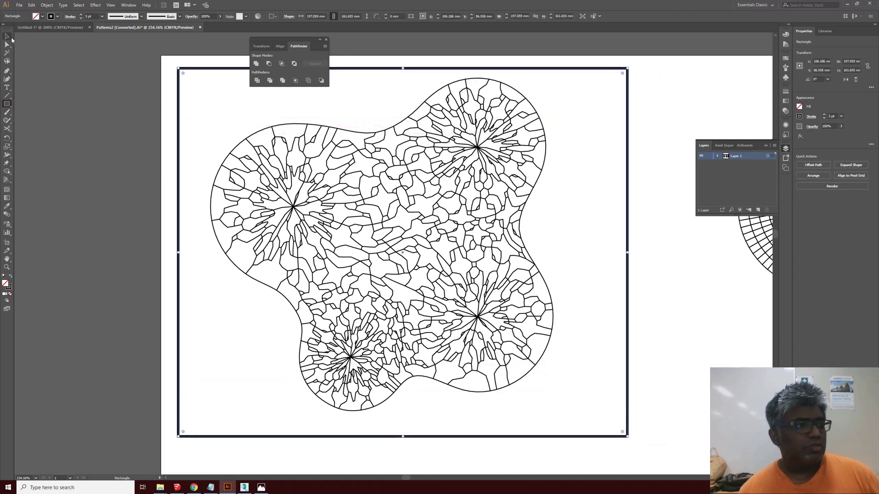
# Use the Shape Builder tool on the rectangle and the enclosed pattern to turn the area between them into one shape.
pyautogui.click(237, 141)
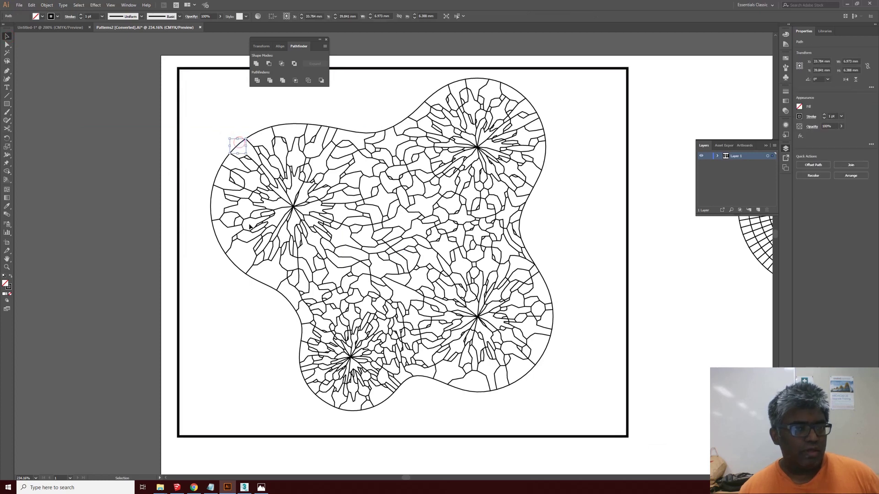
pyautogui.click(286, 190)
pyautogui.moveTo(131, 47); pyautogui.dragTo(645, 447)
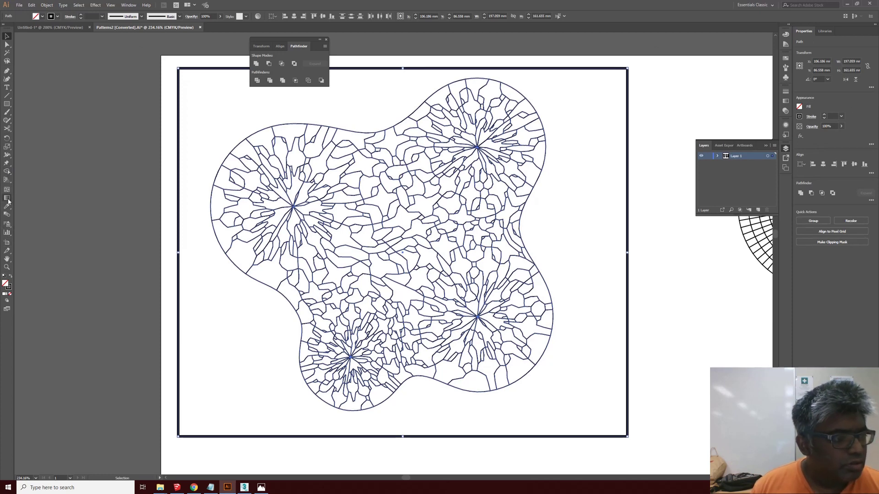
pyautogui.click(6, 172)
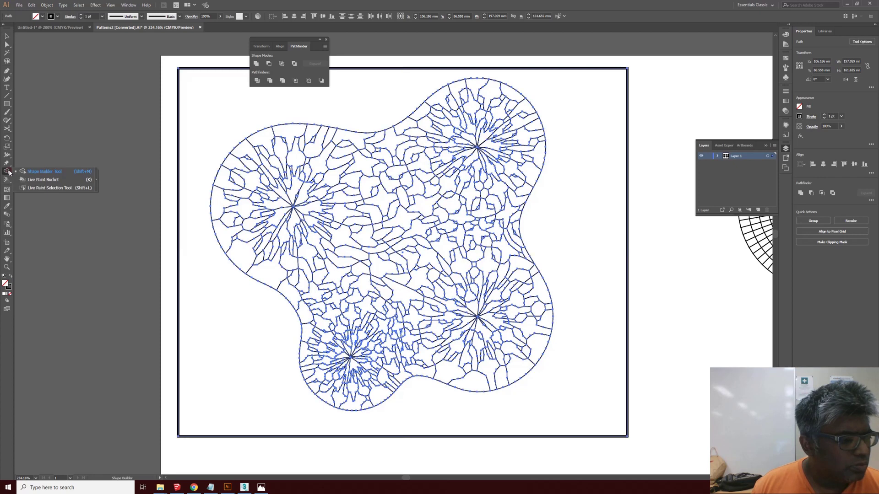
pyautogui.click(205, 150)
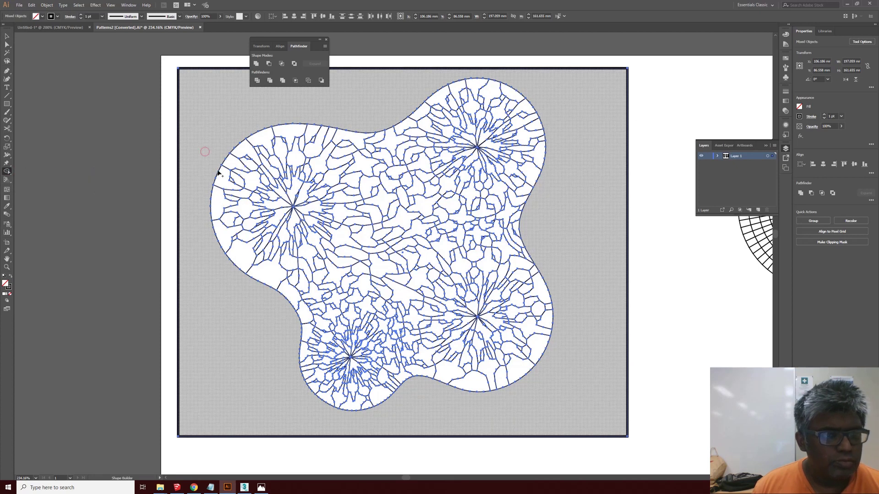
pyautogui.click(5, 36)
pyautogui.click(116, 127)
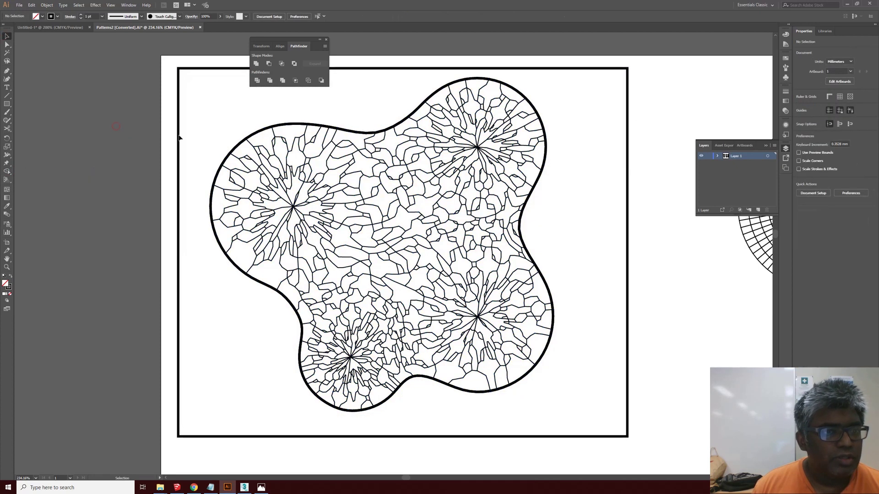
# Expand the fill and stroke of the compound path formed by the rectangle and the pattern's outer edge.
pyautogui.click(179, 143)
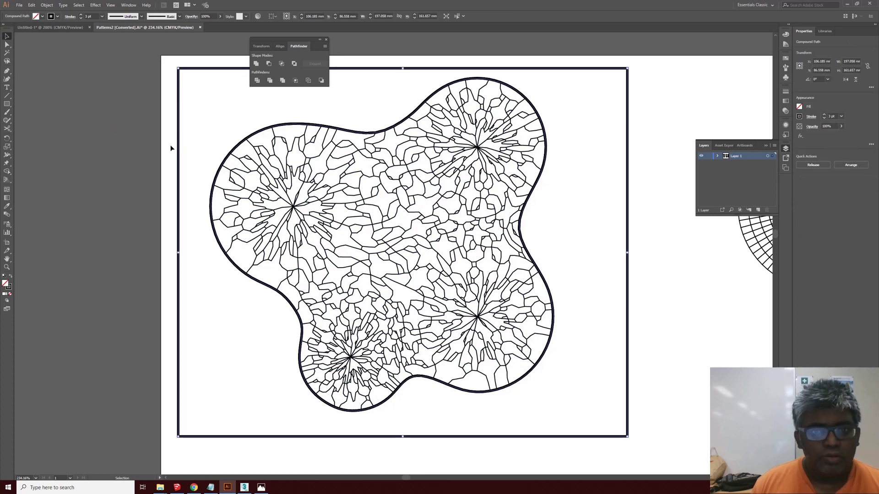
pyautogui.click(47, 5)
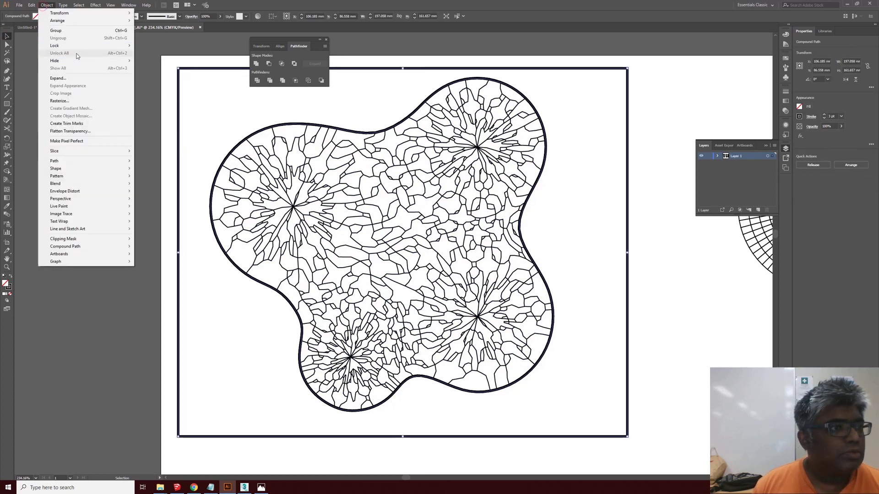
pyautogui.click(58, 78)
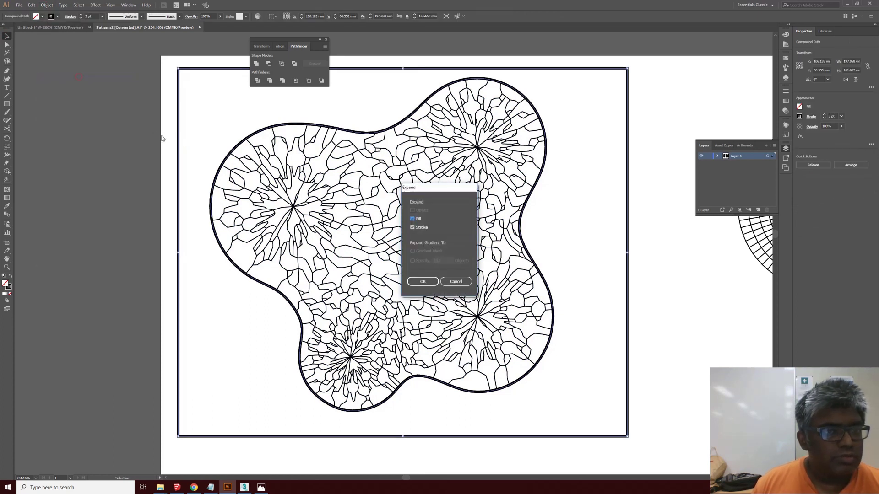
pyautogui.click(422, 283)
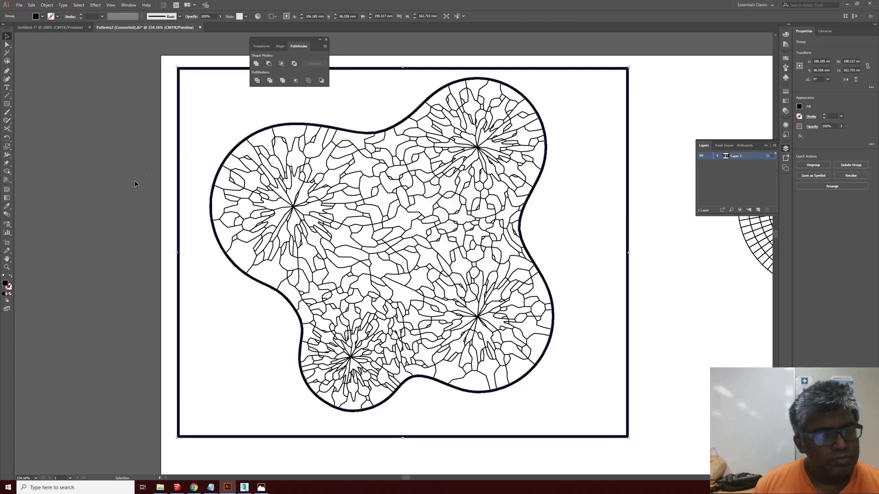
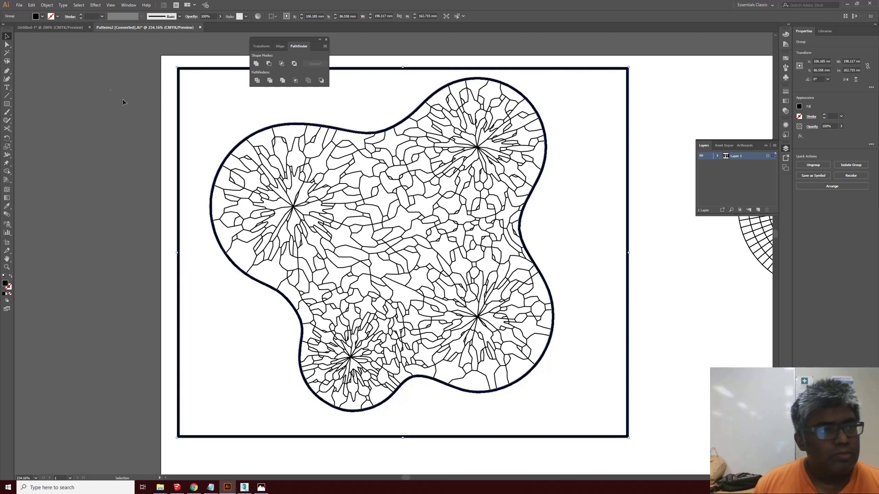
pyautogui.doubleClick(628, 294)
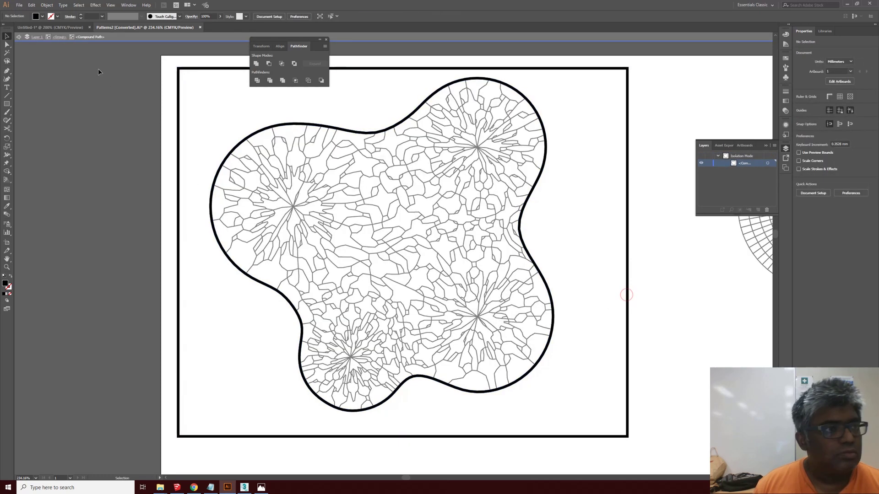
pyautogui.click(59, 18)
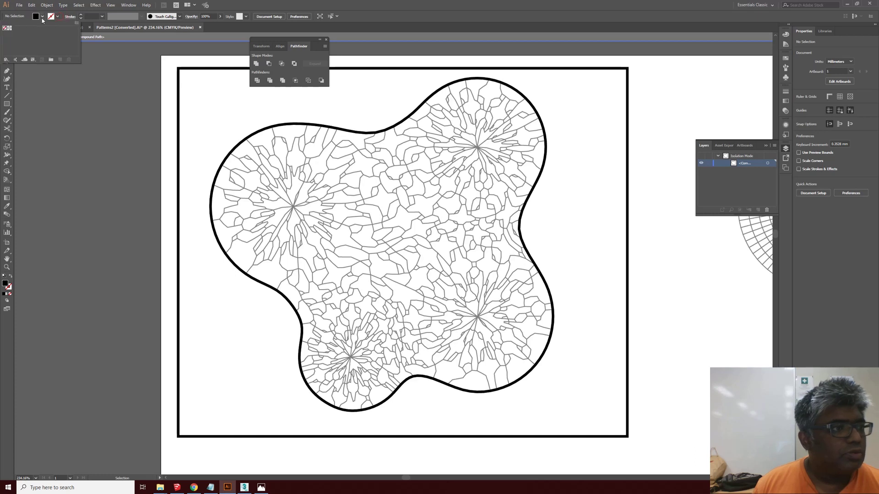
pyautogui.click(66, 133)
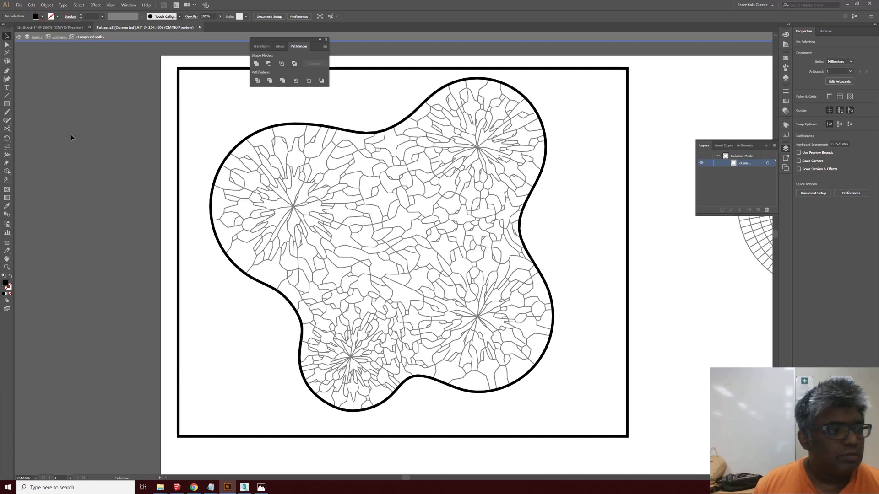
pyautogui.moveTo(626, 275); pyautogui.dragTo(394, 303)
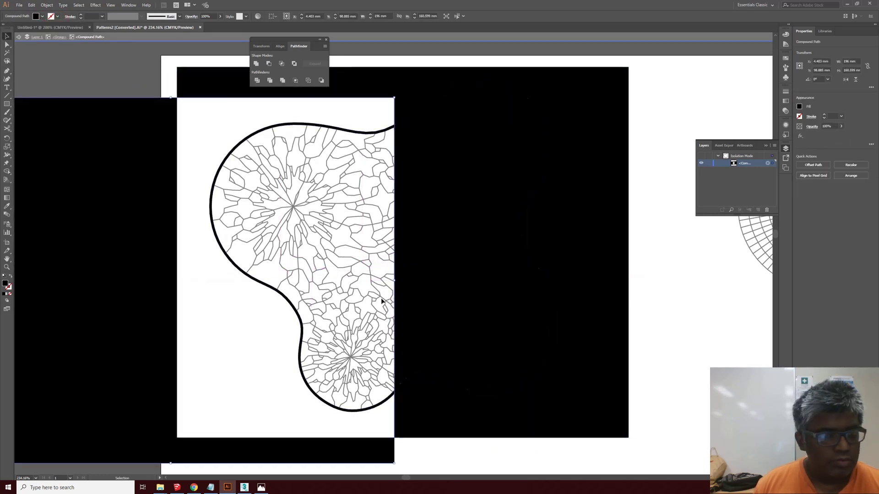
pyautogui.hotkey('ctrl', 'z')
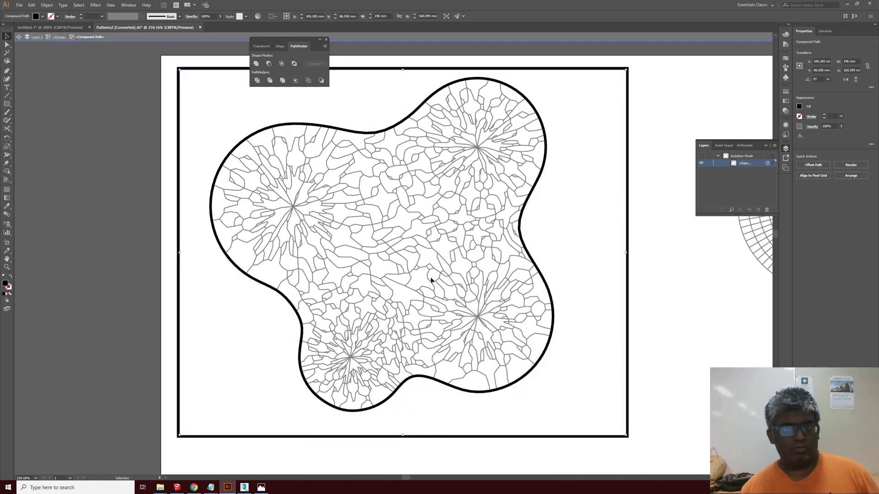
pyautogui.doubleClick(652, 278)
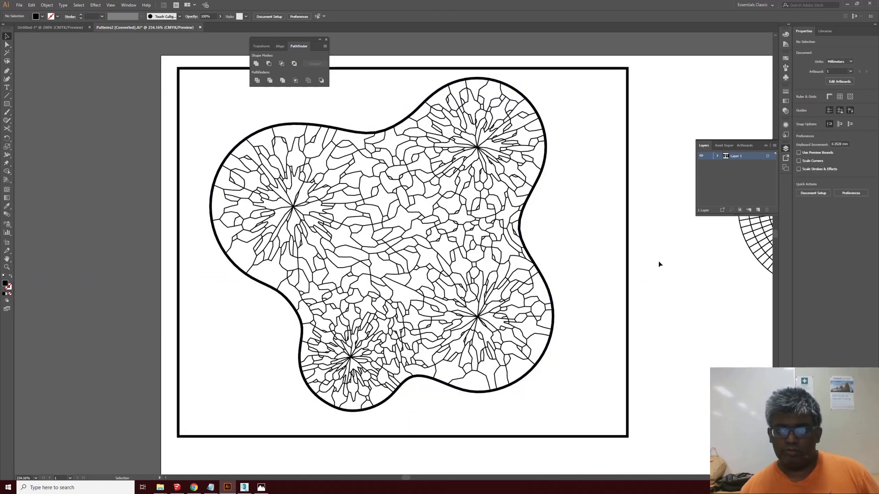
# Delete the expanded rectangle-and-outline group around the upper-left roof pattern.
pyautogui.click(629, 243)
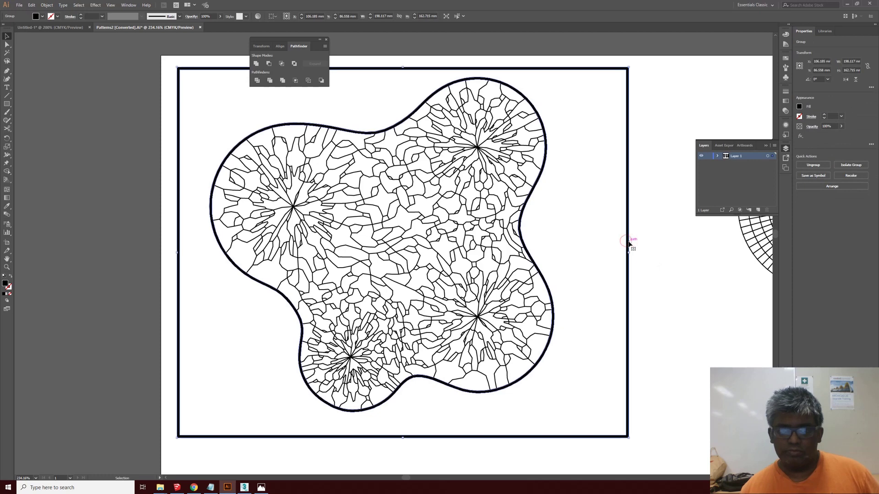
pyautogui.doubleClick(629, 242)
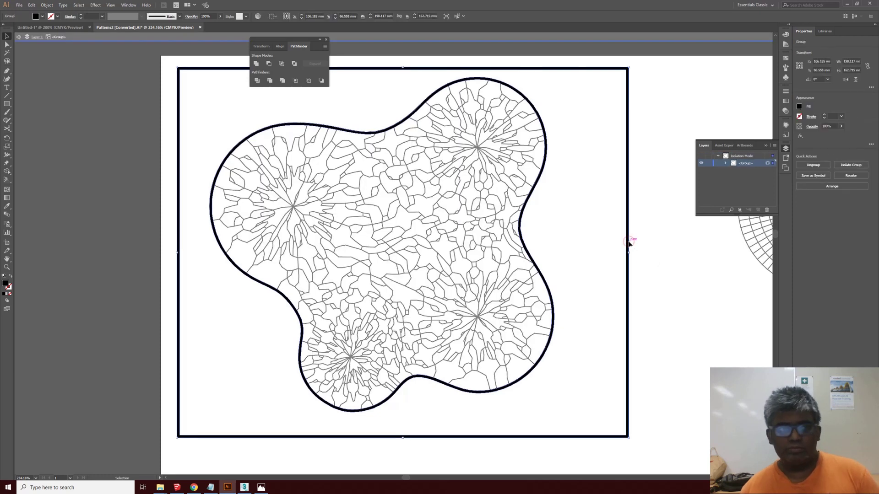
pyautogui.press('Delete')
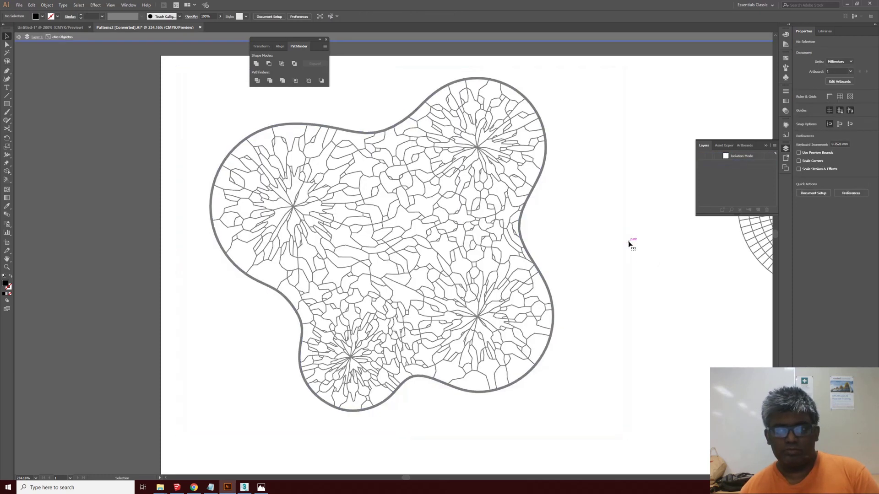
pyautogui.doubleClick(627, 240)
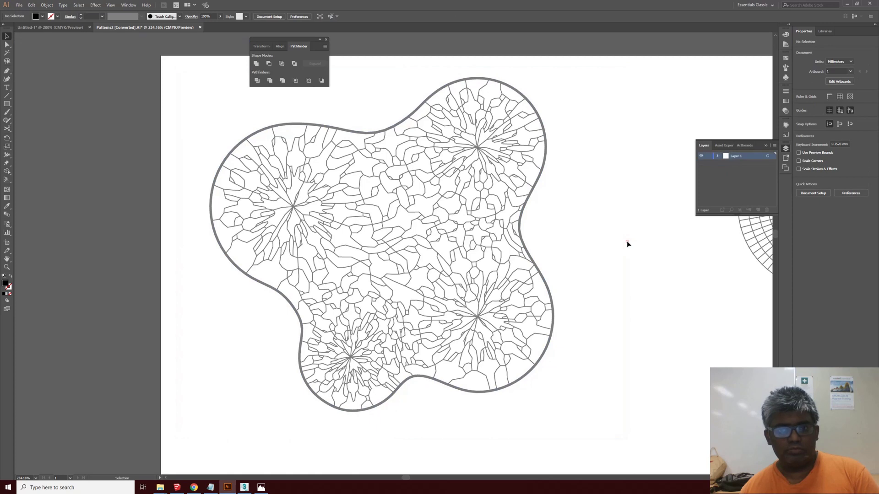
# Copy the upper-left pattern's 3 pt outline horizontally onto the upper-middle pattern and repeat the copy toward the upper-right one.
pyautogui.click(534, 211)
pyautogui.press('a')
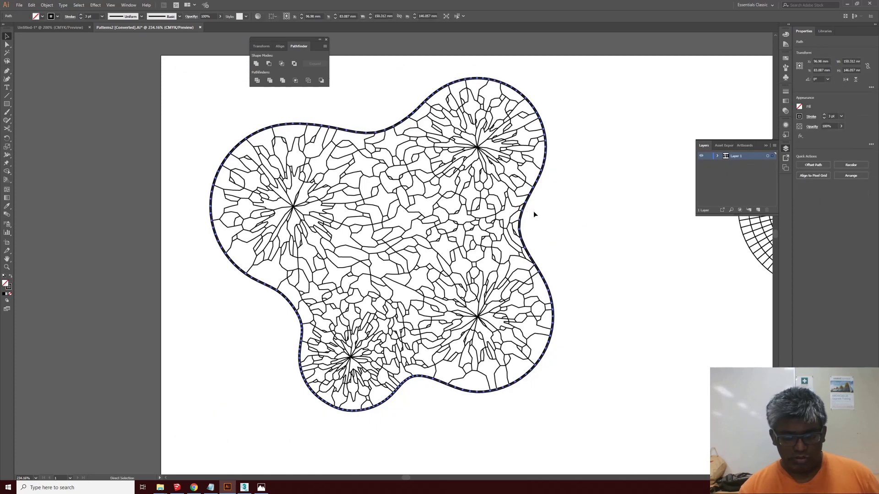
pyautogui.hotkey('ctrl', '-')
pyautogui.hotkey('ctrl', '-')
pyautogui.hotkey('ctrl', '-')
pyautogui.press('v')
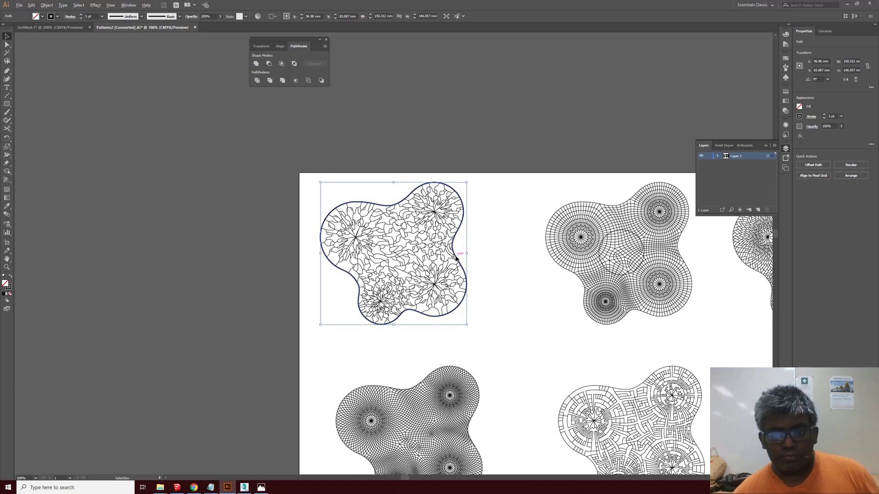
pyautogui.moveTo(456, 258); pyautogui.dragTo(681, 258)
pyautogui.hotkey('ctrl', 'd')
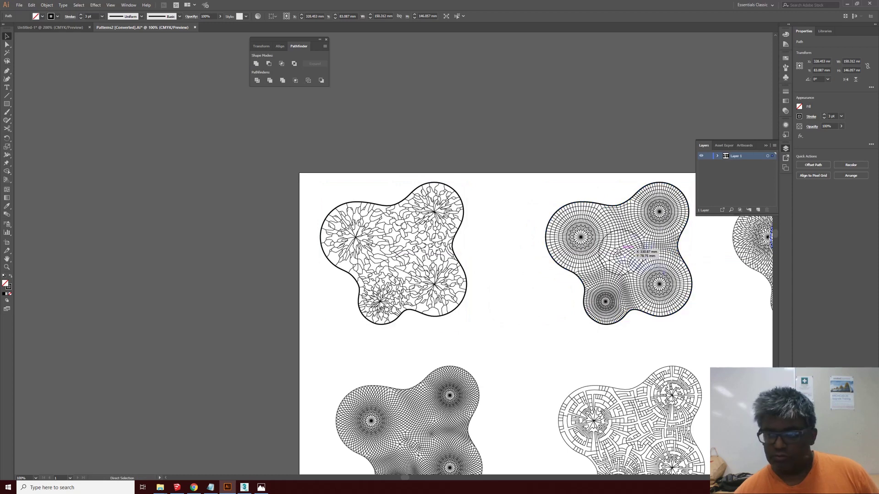
# Align the third 3 pt outline copy with the edge of the upper-right pattern.
pyautogui.scroll(-1, 477, 327)
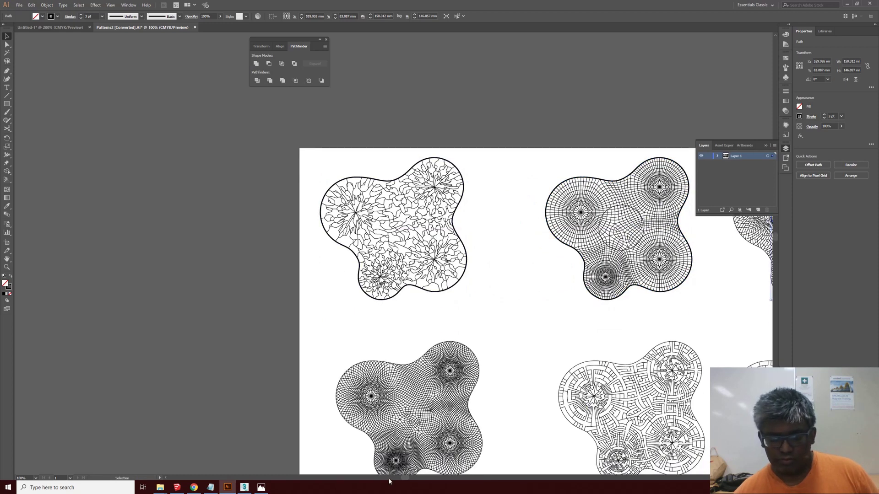
pyautogui.moveTo(446, 480); pyautogui.dragTo(445, 480)
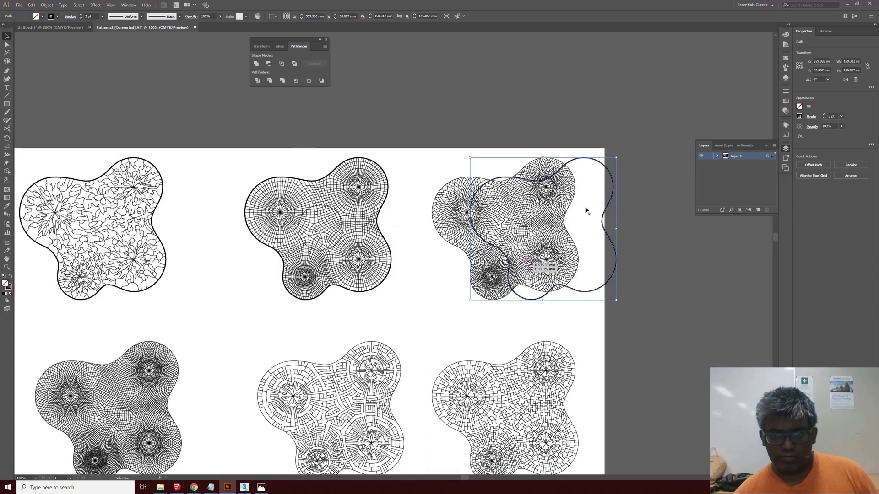
pyautogui.moveTo(603, 212); pyautogui.dragTo(568, 215)
pyautogui.scroll(-1, 542, 211)
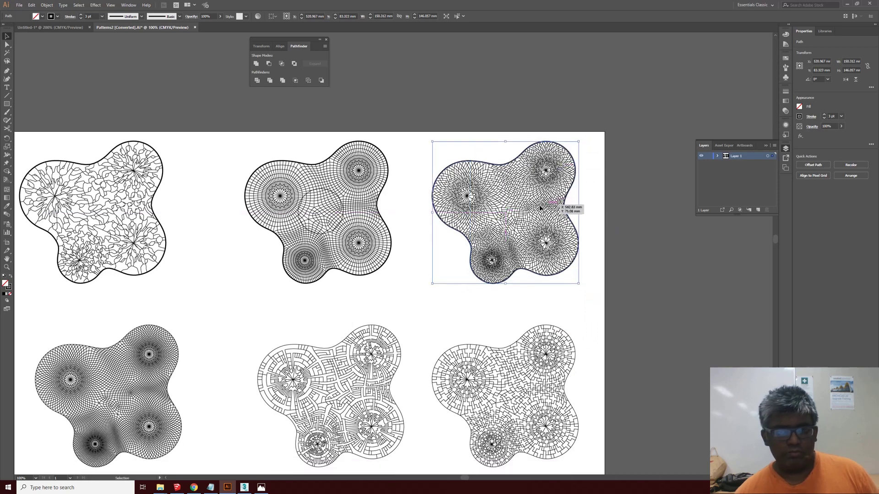
pyautogui.press('a')
pyautogui.click(333, 275)
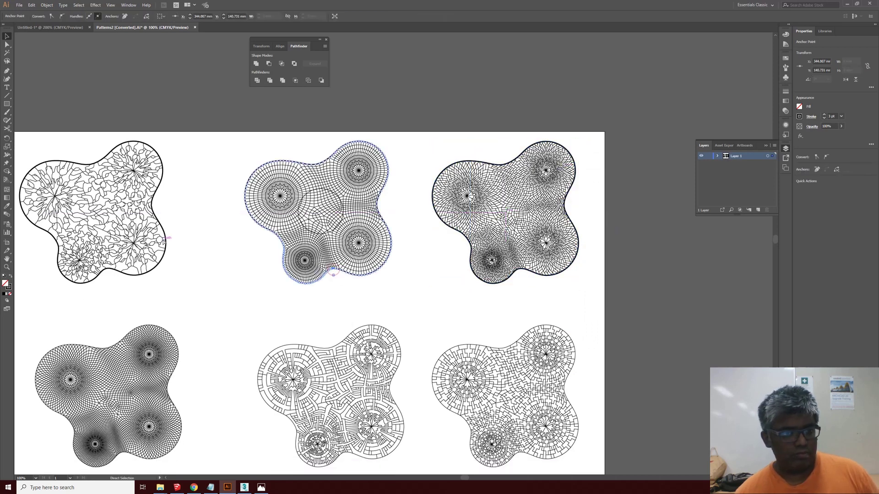
pyautogui.click(164, 240)
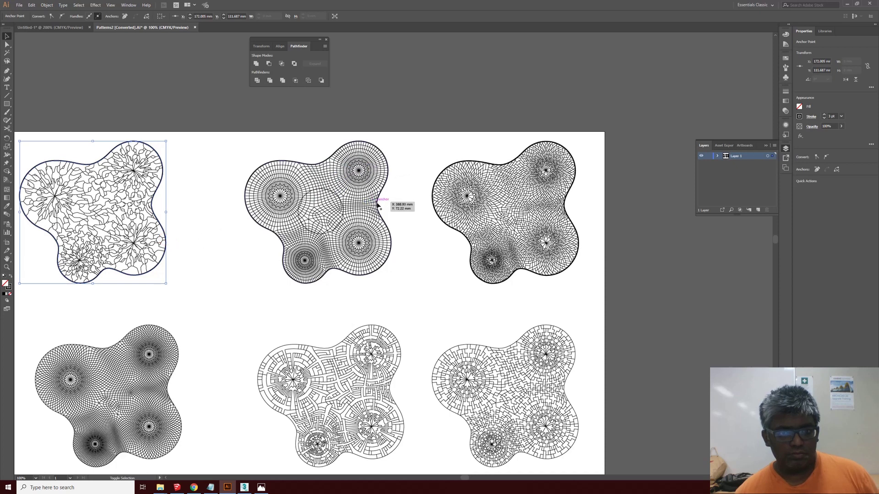
pyautogui.keyDown('shift'); pyautogui.click(390, 202); pyautogui.keyUp('shift')
pyautogui.keyDown('shift'); pyautogui.click(433, 211); pyautogui.keyUp('shift')
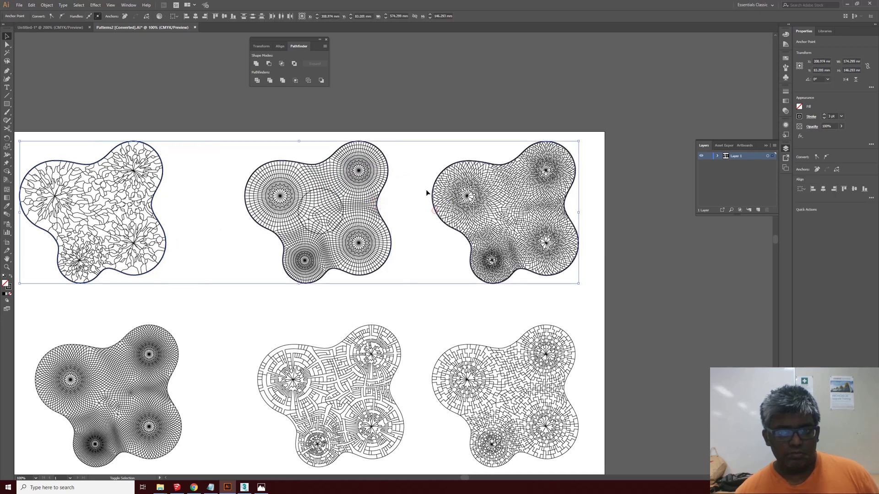
pyautogui.click(295, 147)
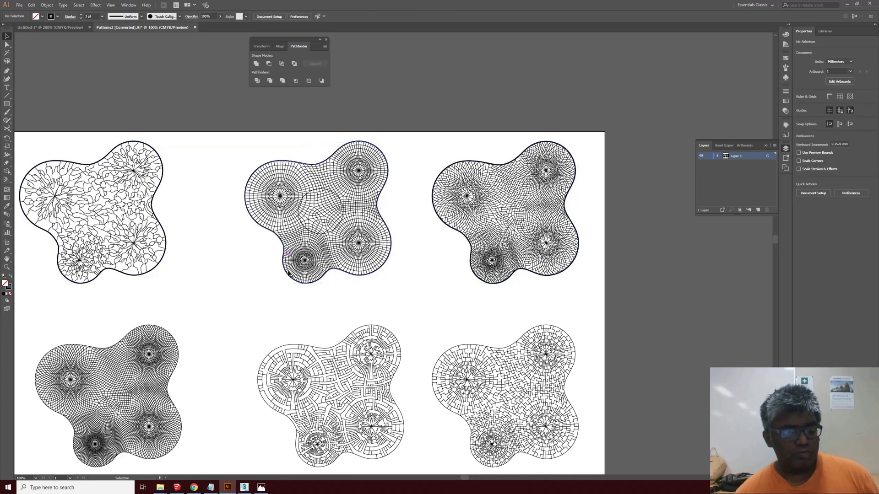
# Copy the 3 pt outline onto the three lower-row patterns, aligning each copy with the pattern's edge.
pyautogui.keyDown('alt'); pyautogui.keyDown('shift'); pyautogui.moveTo(285, 275); pyautogui.dragTo(305, 458); pyautogui.keyUp('shift'); pyautogui.keyUp('alt')
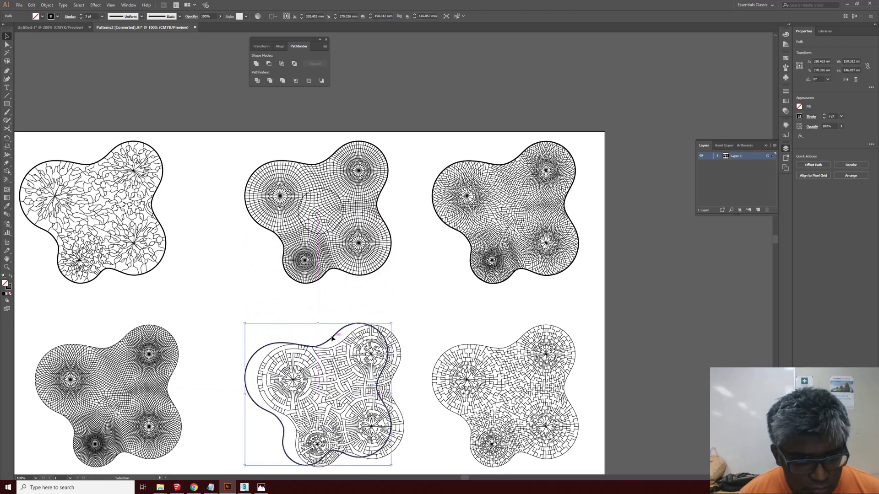
pyautogui.moveTo(333, 338); pyautogui.dragTo(346, 340)
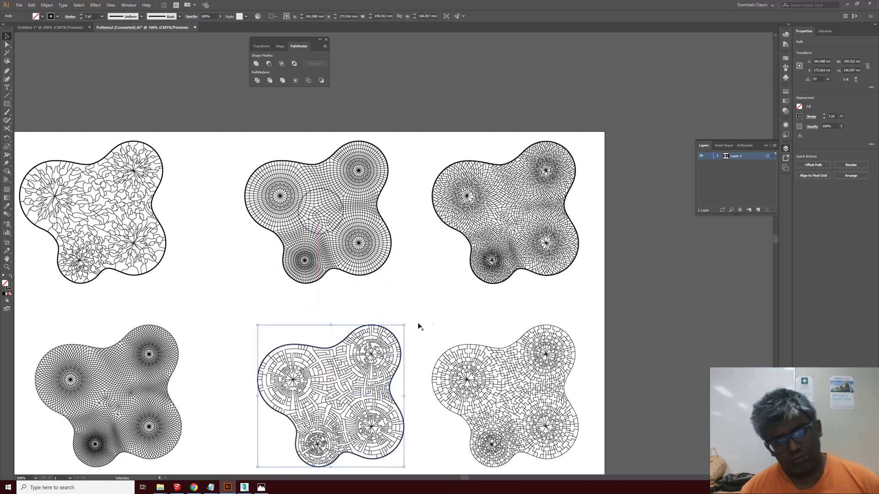
pyautogui.moveTo(427, 342); pyautogui.dragTo(437, 340)
pyautogui.click(333, 341)
pyautogui.click(333, 348)
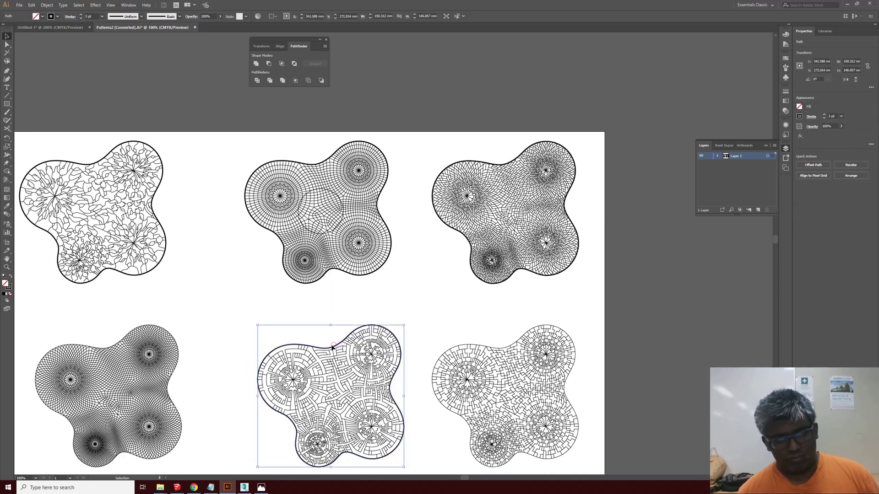
pyautogui.keyDown('alt'); pyautogui.moveTo(331, 347); pyautogui.dragTo(115, 338); pyautogui.keyUp('alt')
pyautogui.click(102, 316)
# Set all lines of the lower-left pattern to a 0.25 pt stroke.
pyautogui.moveTo(23, 303); pyautogui.dragTo(206, 476)
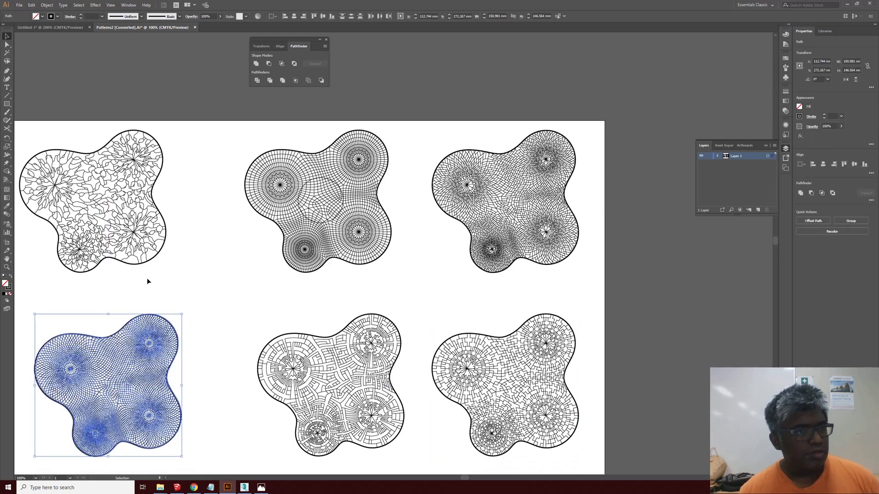
pyautogui.click(102, 16)
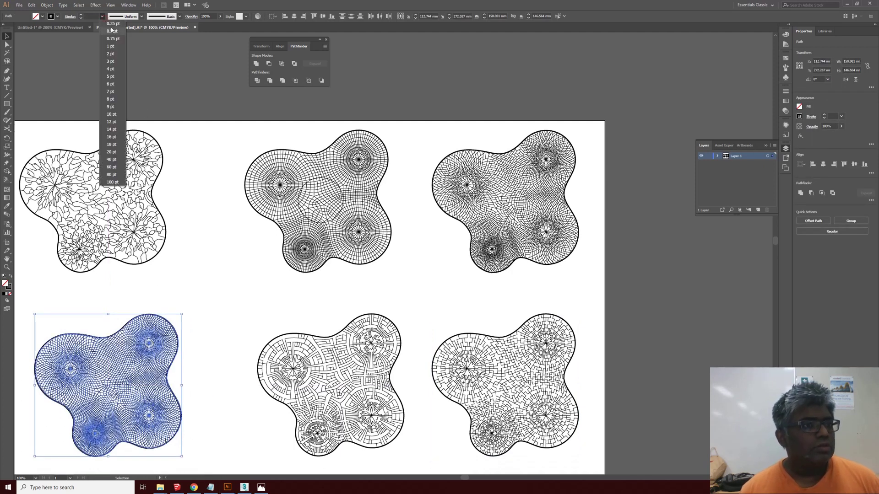
pyautogui.click(112, 30)
pyautogui.click(115, 314)
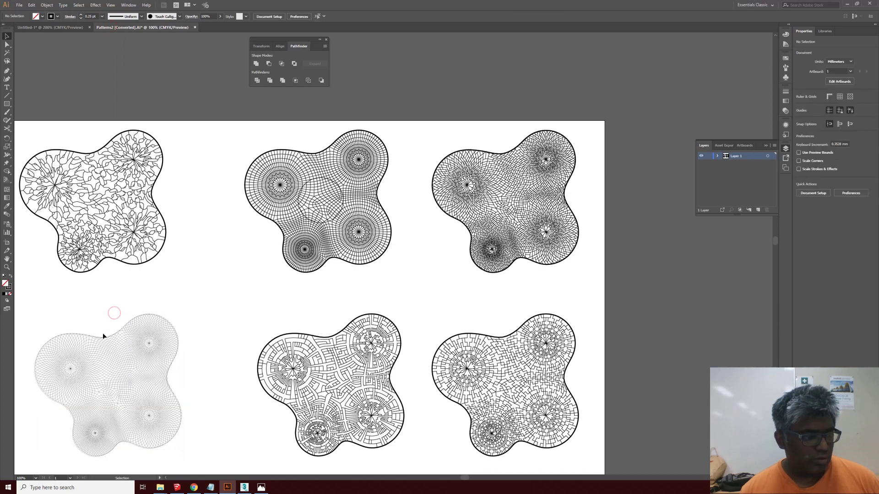
# Set all lines of the lower-left pattern to a 0.5 pt stroke.
pyautogui.moveTo(34, 304); pyautogui.dragTo(209, 467)
pyautogui.click(102, 17)
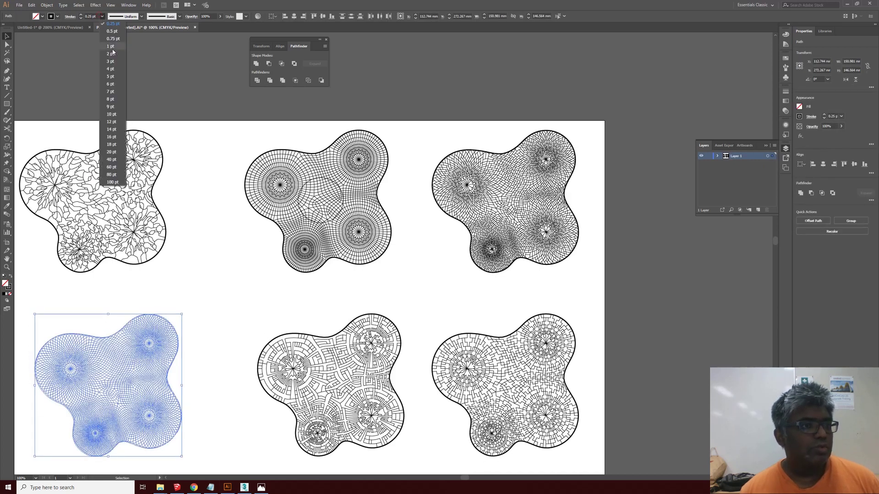
pyautogui.click(112, 33)
pyautogui.click(143, 267)
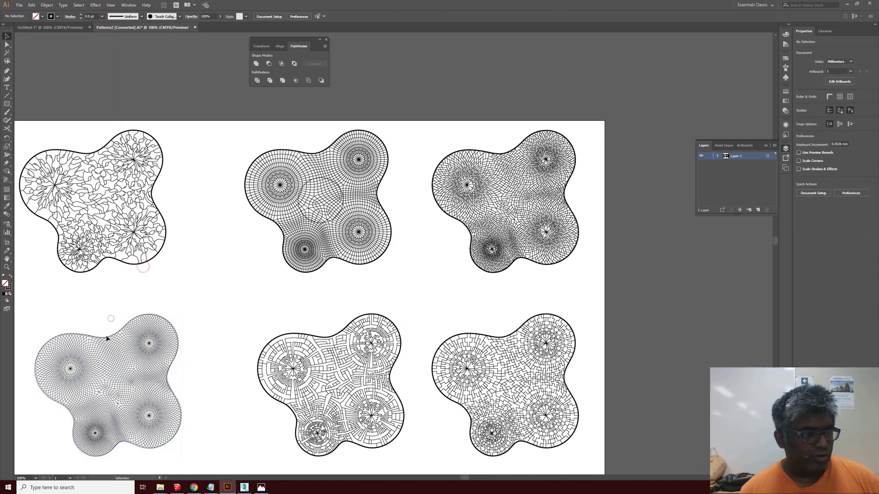
# Set the stroke of the lower-left pattern's outer outline to 3 pt.
pyautogui.click(106, 337)
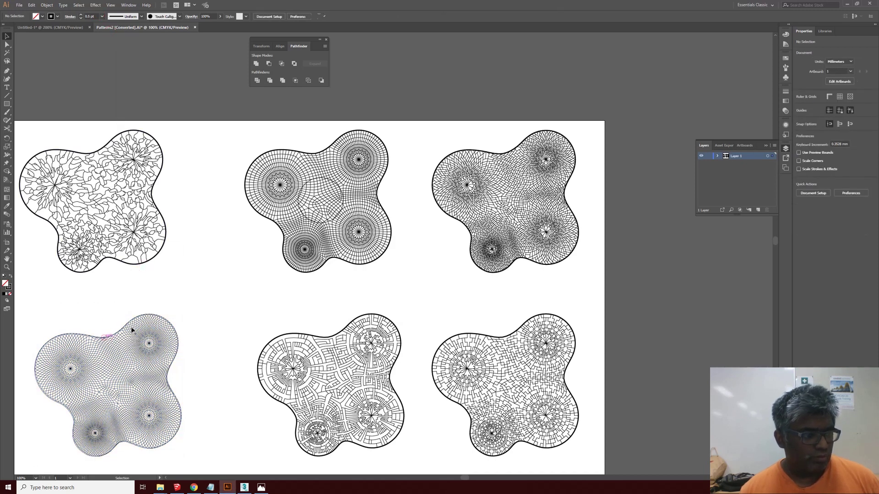
pyautogui.click(105, 337)
pyautogui.click(103, 17)
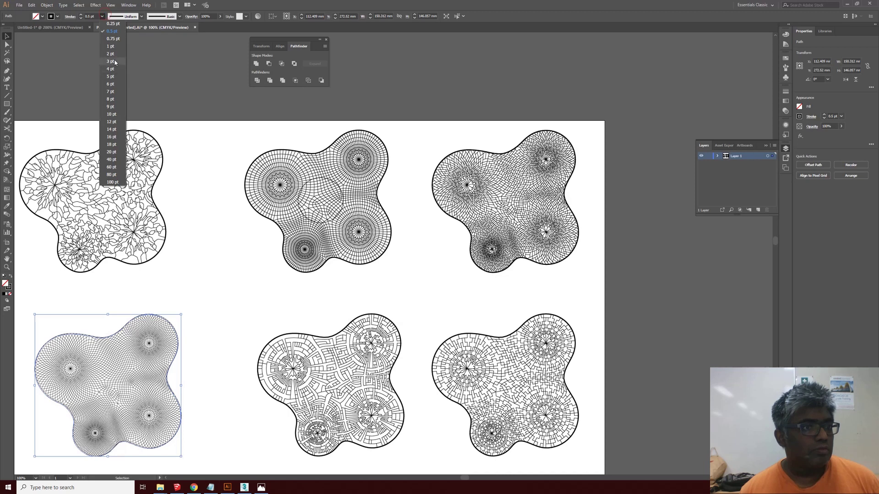
pyautogui.click(114, 63)
pyautogui.click(226, 284)
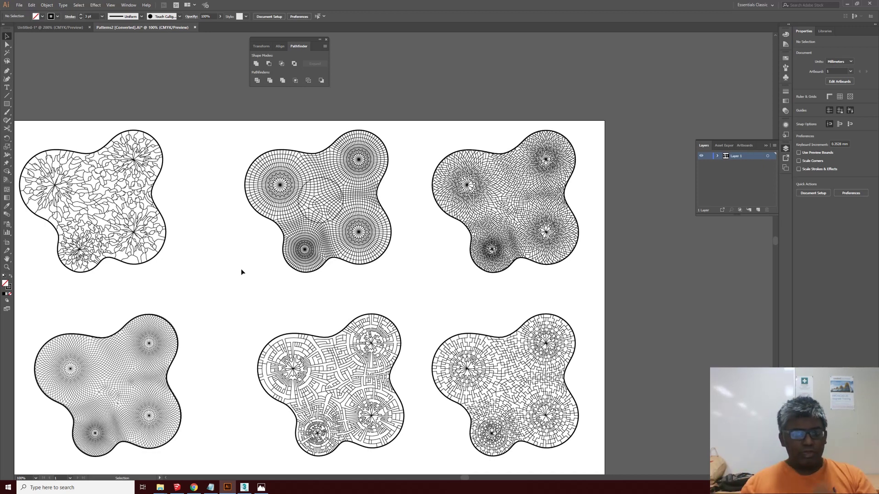
# Switch to 3ds Max, undo the last operations to restore the roof mesh, and show its modifier stack.
pyautogui.click(244, 487)
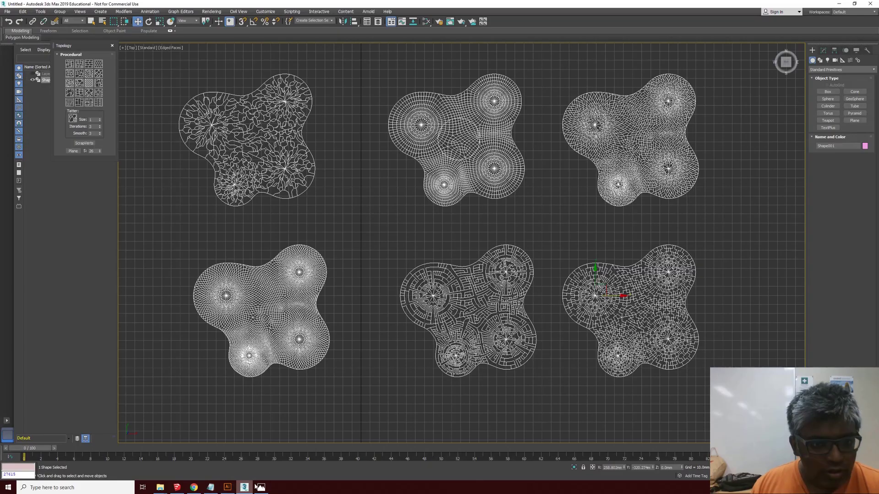
pyautogui.click(416, 228)
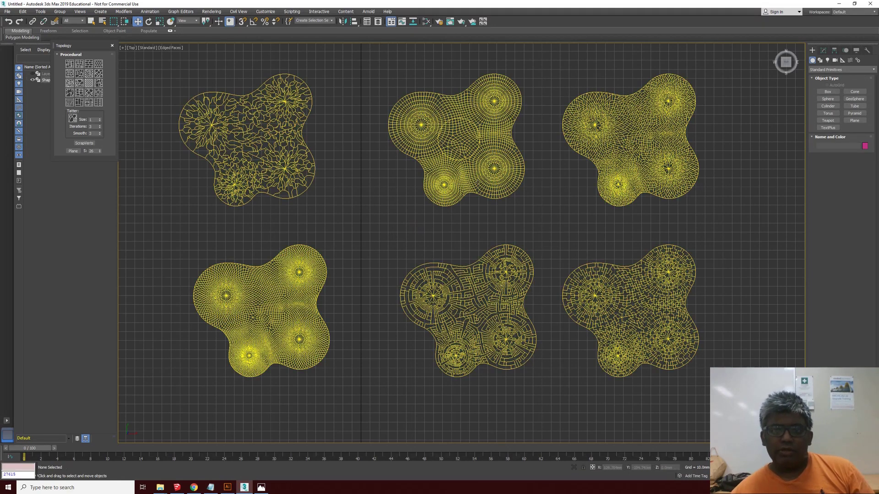
pyautogui.hotkey('ctrl', 'z')
pyautogui.hotkey('ctrl', 'z')
pyautogui.hotkey('ctrl', 'z')
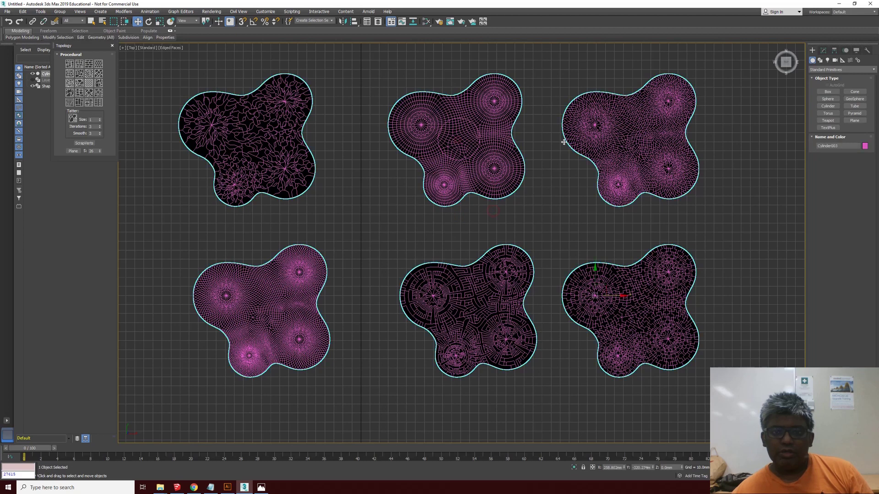
pyautogui.click(823, 51)
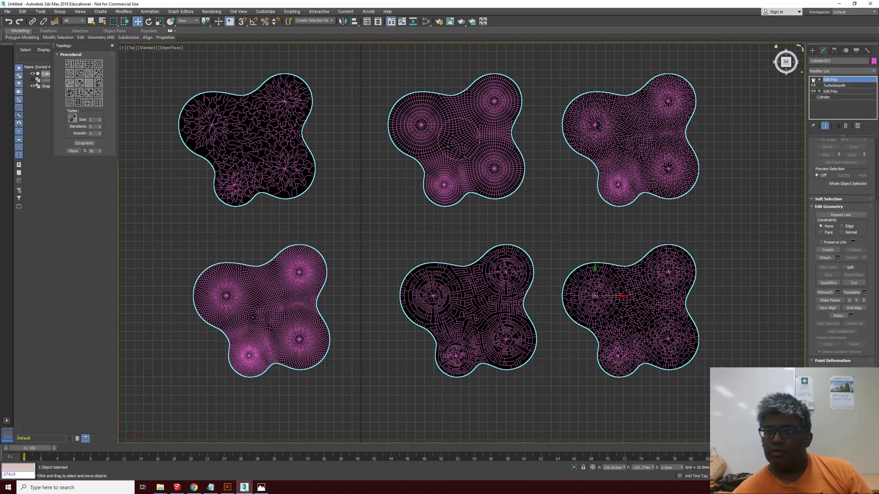
# Detach the upper-middle concentric pattern from the combined roof mesh as its own object.
pyautogui.moveTo(851, 192); pyautogui.dragTo(851, 323)
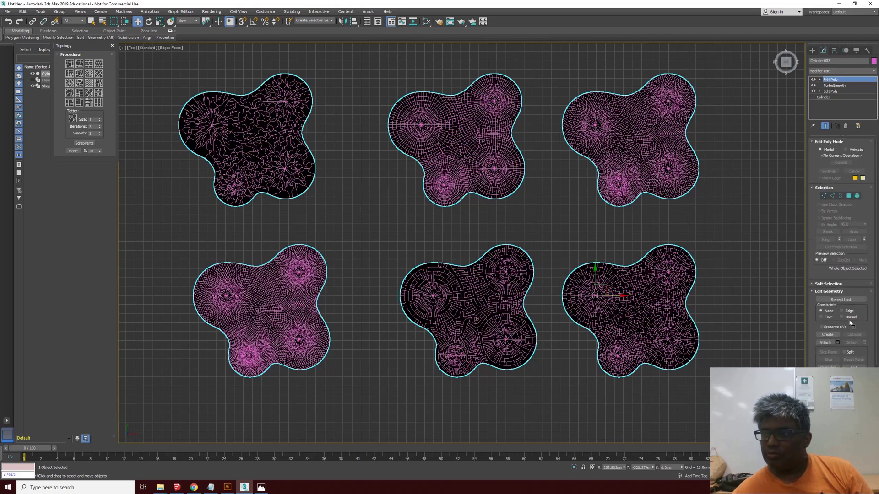
pyautogui.click(857, 197)
pyautogui.click(454, 139)
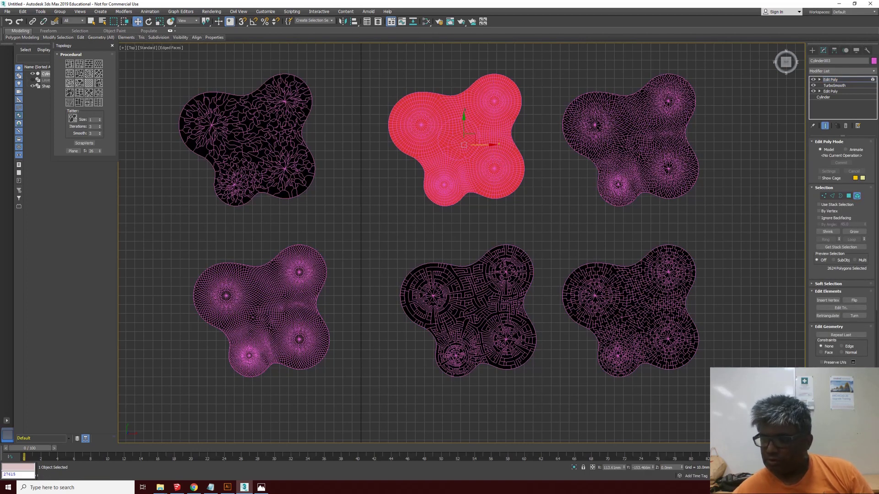
pyautogui.moveTo(850, 389); pyautogui.dragTo(850, 388)
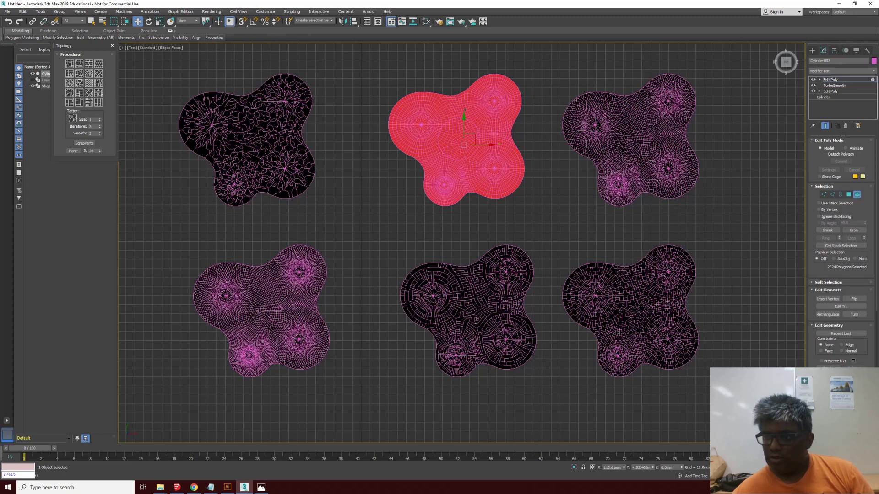
# Delete all the other pattern objects from the scene and select the detached concentric roof mesh.
pyautogui.click(667, 324)
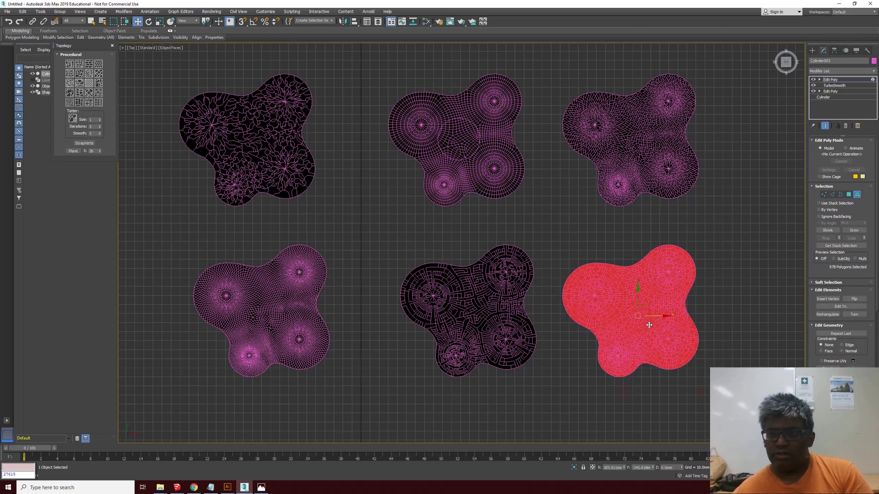
pyautogui.click(687, 153)
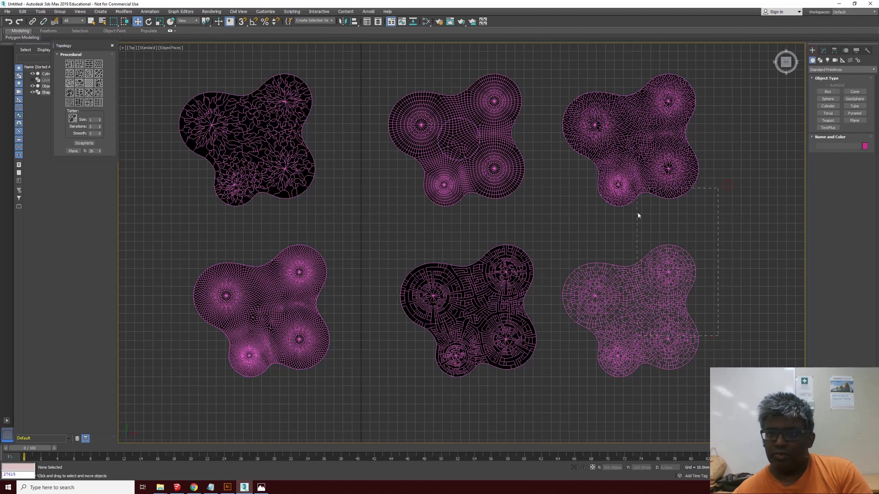
pyautogui.moveTo(638, 216); pyautogui.dragTo(635, 178)
pyautogui.press('Delete')
pyautogui.click(481, 153)
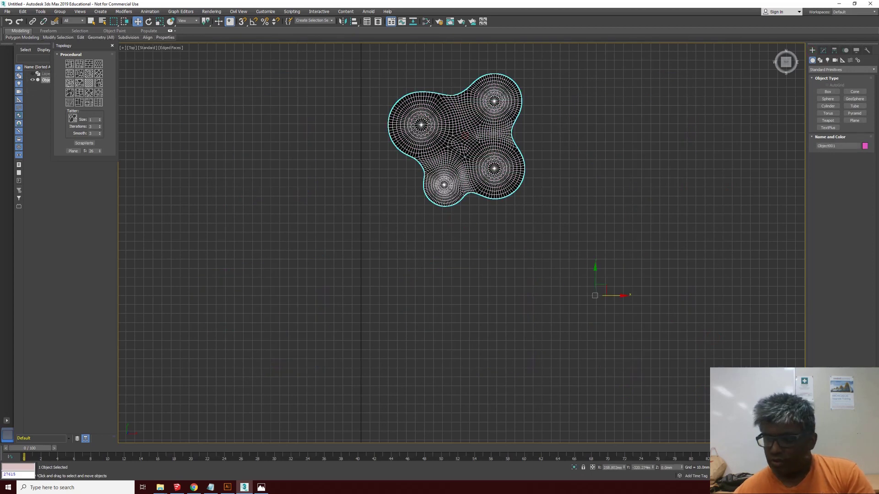
# Show the scene in four viewports, view the physical model reference image in Photos, and return to 3ds Max.
pyautogui.press('e')
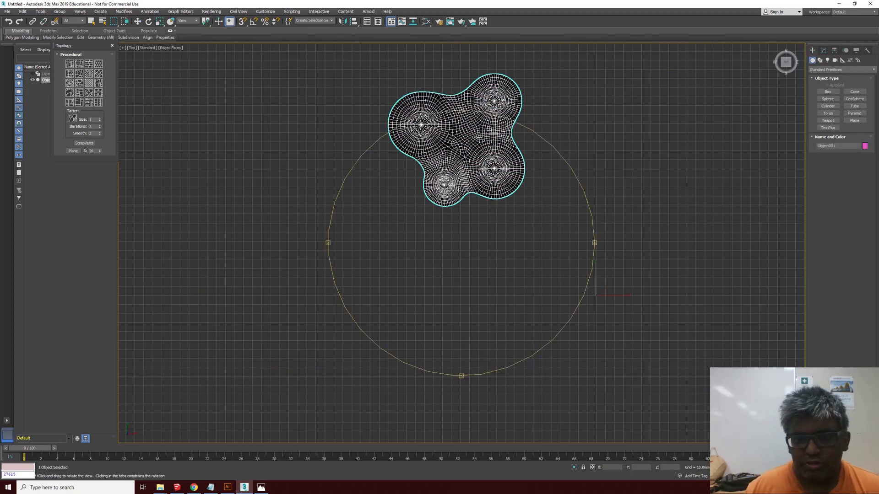
pyautogui.hotkey('ctrl', 'p')
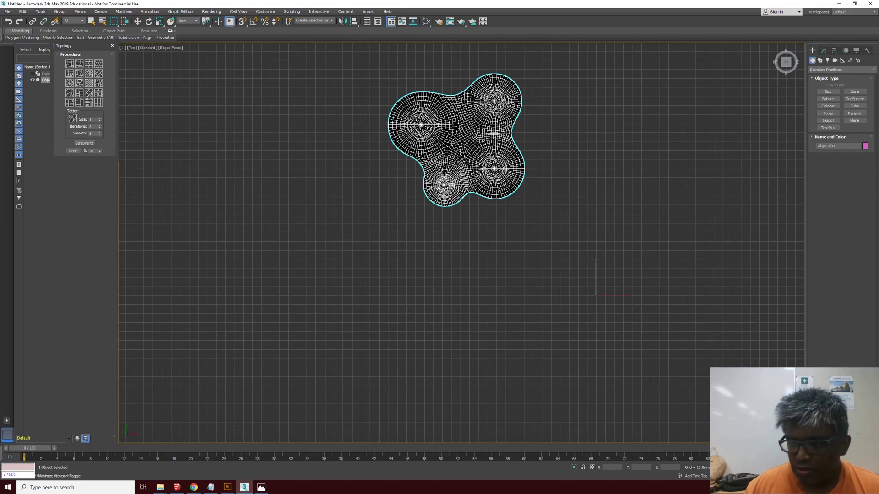
pyautogui.hotkey('alt', 'w')
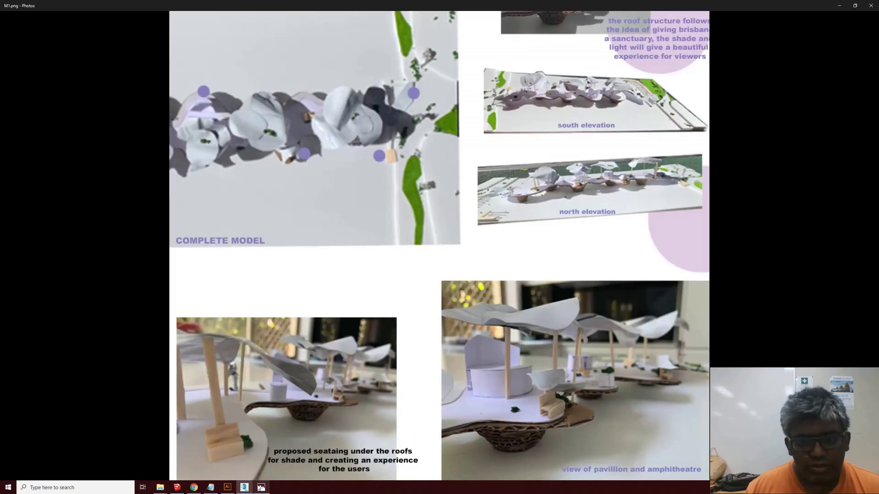
pyautogui.click(261, 487)
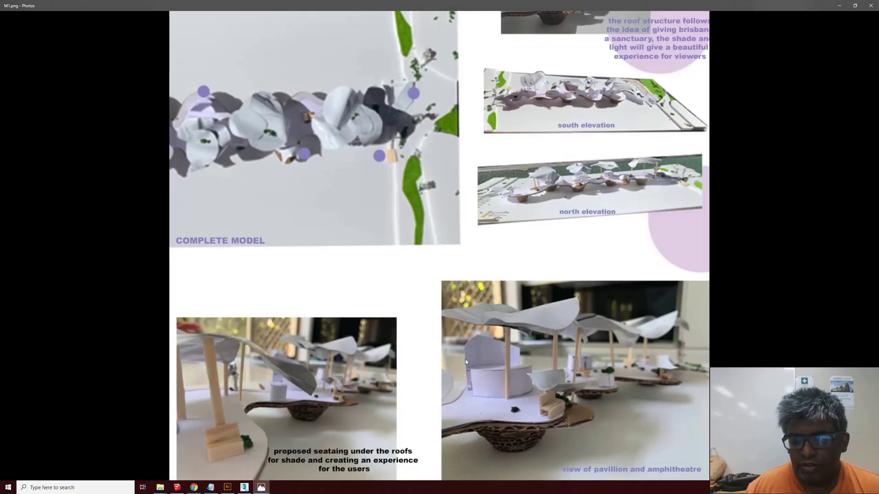
pyautogui.click(839, 5)
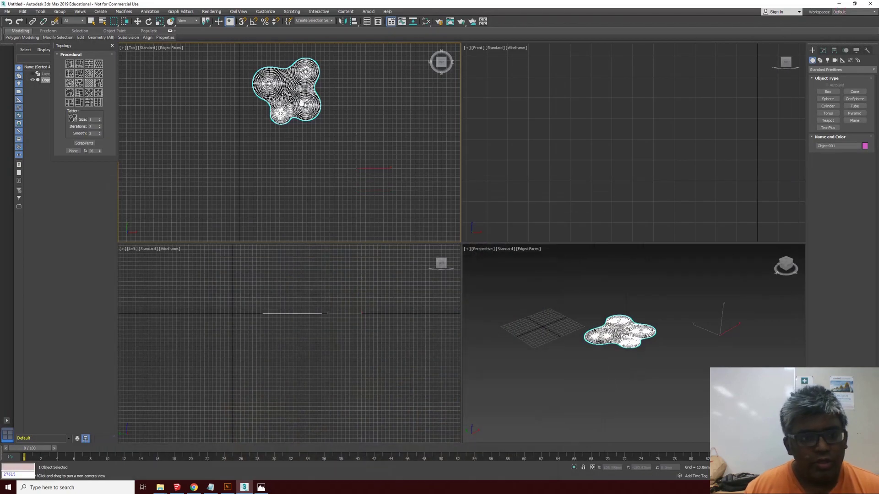
# Add a Noise modifier to the detached roof mesh in a full-size perspective view.
pyautogui.hotkey('ctrl', 'shift', 'z')
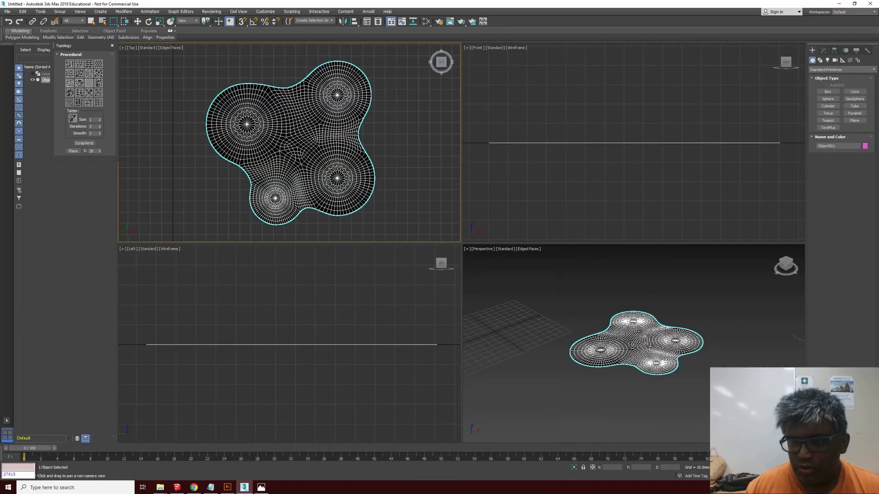
pyautogui.click(654, 328)
pyautogui.scroll(3, 680, 352)
pyautogui.scroll(-4, 677, 351)
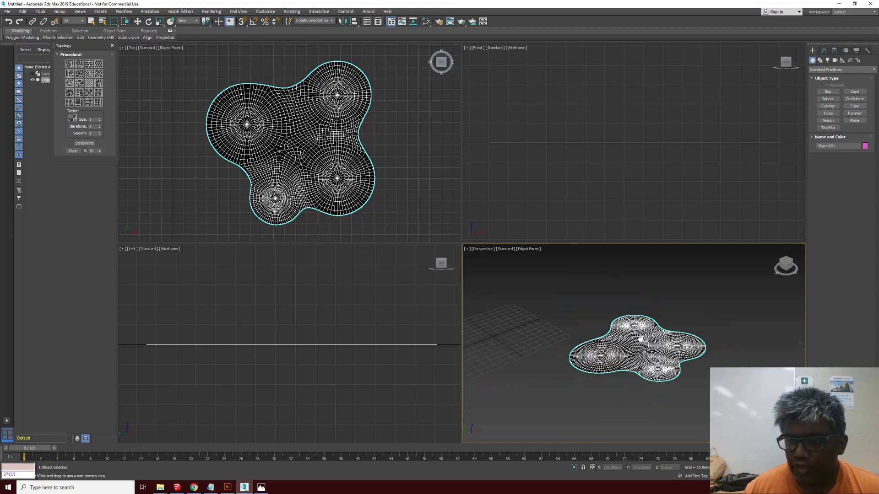
pyautogui.scroll(4, 661, 347)
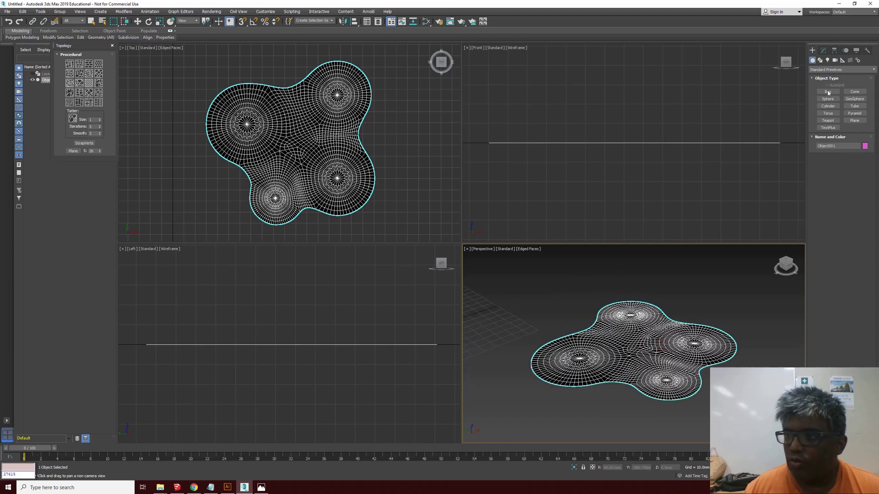
pyautogui.hotkey('alt', 'w')
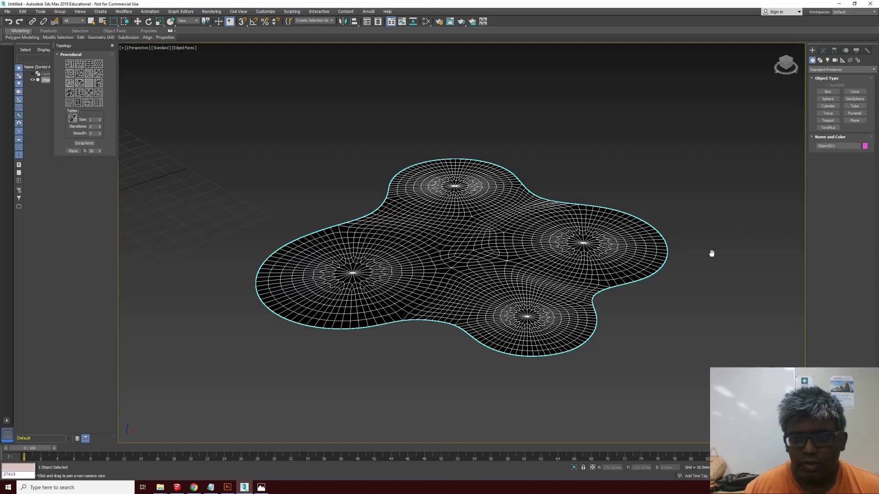
pyautogui.click(824, 50)
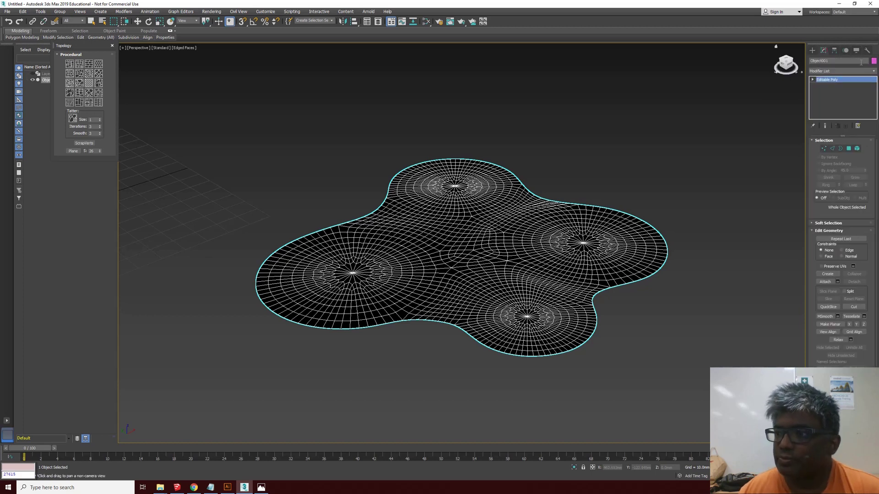
pyautogui.click(873, 74)
pyautogui.scroll(-10, 838, 220)
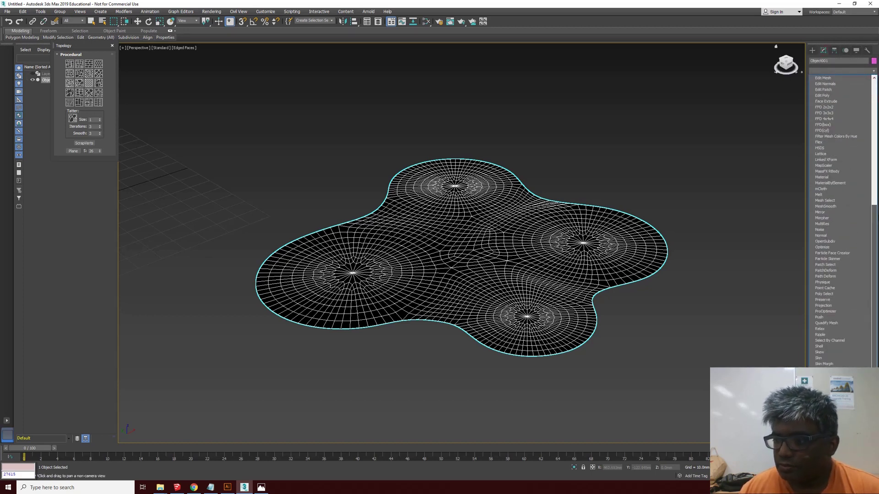
pyautogui.click(836, 230)
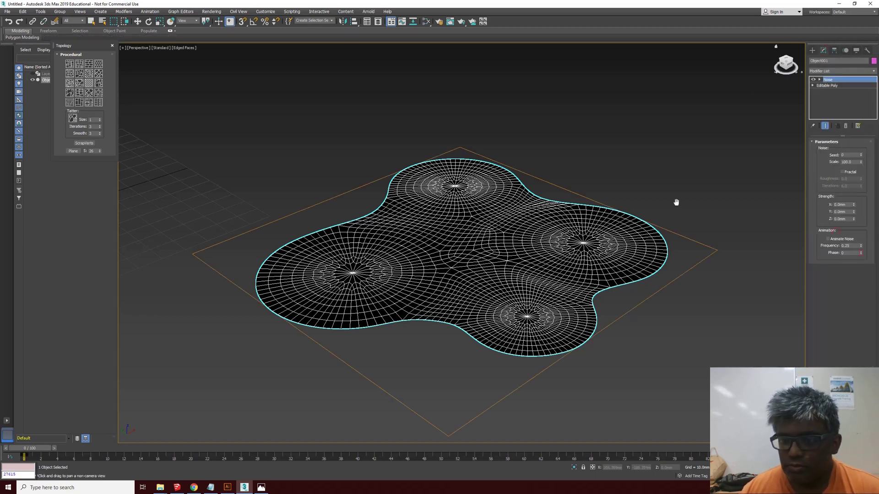
# Set the Noise scale to 41 and its Z strength to about 14 mm to make the roof undulate.
pyautogui.moveTo(853, 220); pyautogui.dragTo(854, 206)
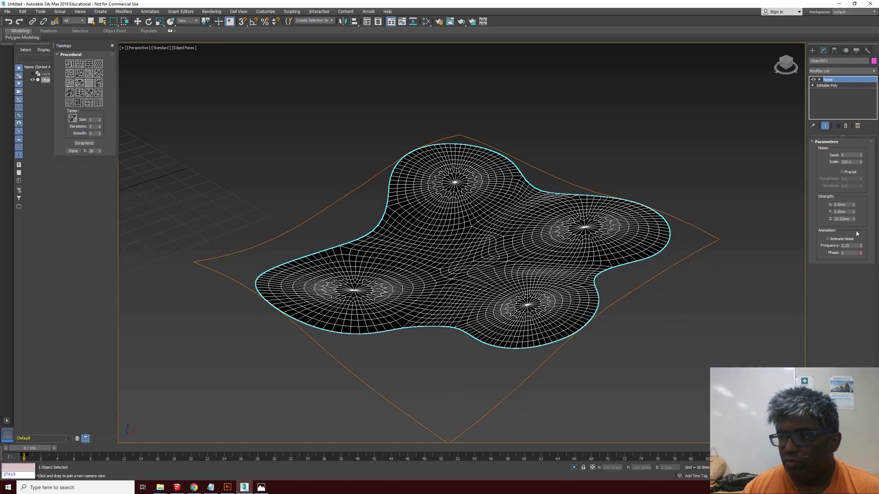
pyautogui.moveTo(861, 163); pyautogui.dragTo(863, 184)
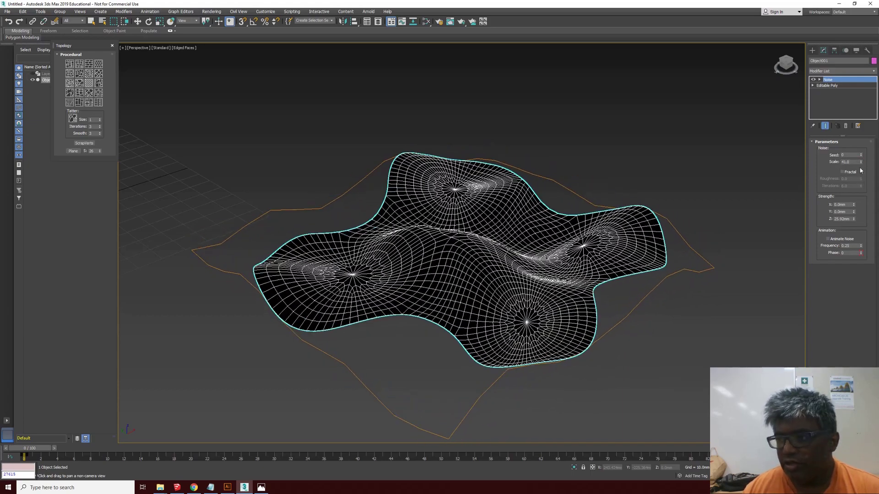
pyautogui.moveTo(854, 219); pyautogui.dragTo(856, 236)
pyautogui.scroll(-3, 510, 177)
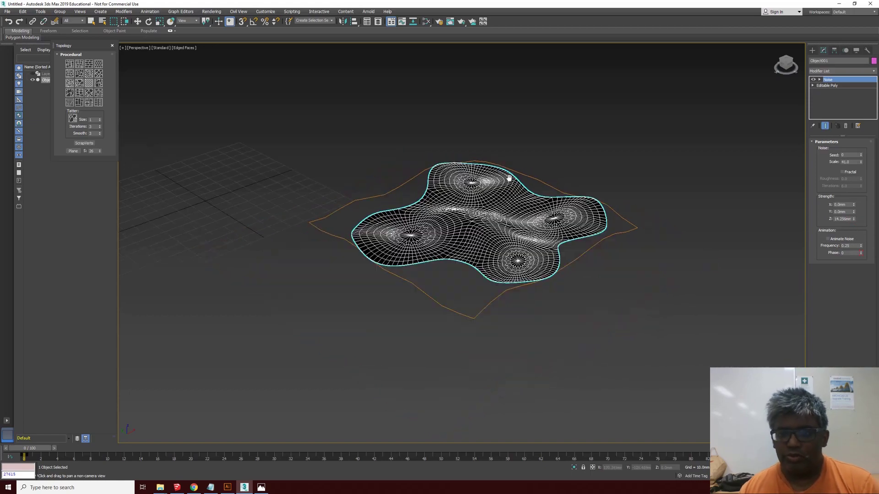
# Disable the Noise modifier and add an FFD 4x4x4 modifier to the roof, ready to move its control points.
pyautogui.click(814, 79)
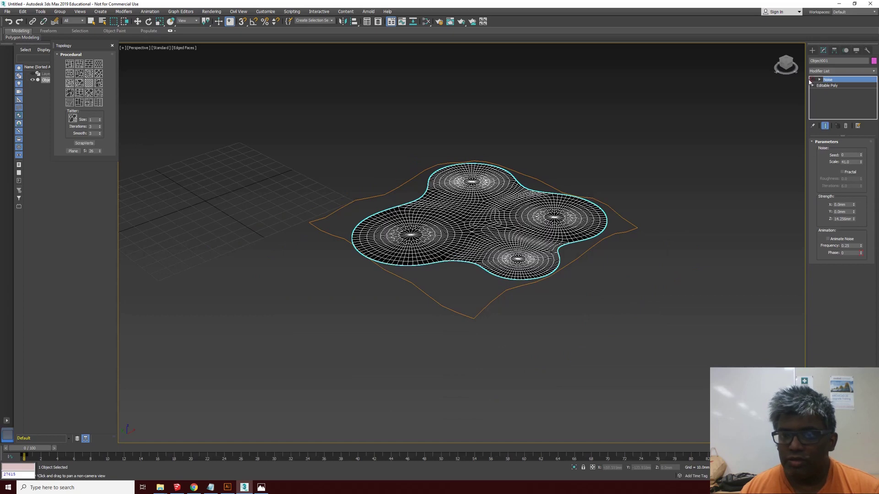
pyautogui.click(874, 72)
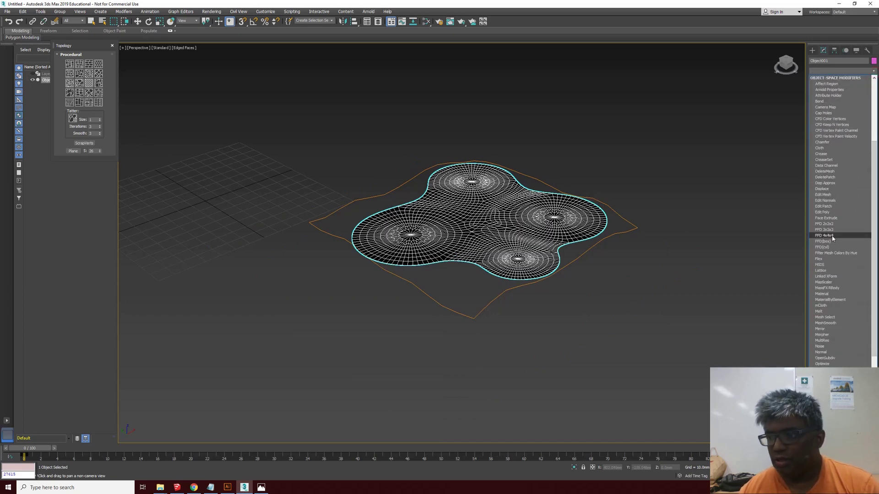
pyautogui.click(832, 237)
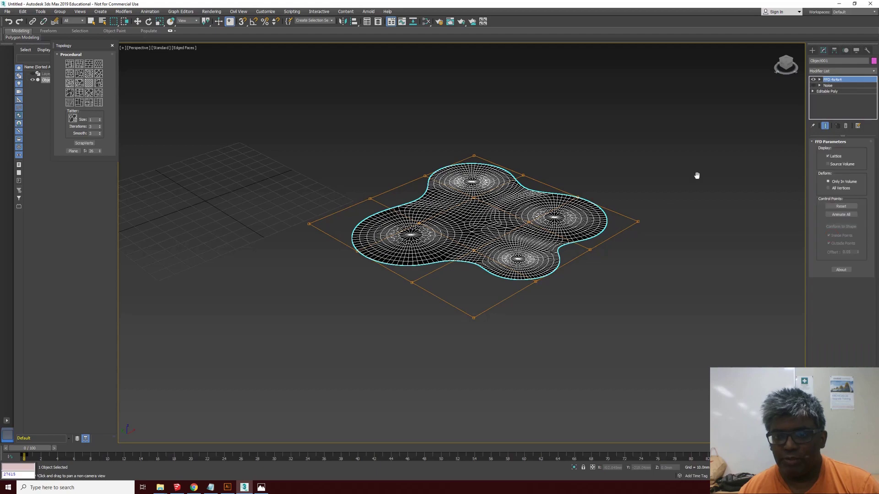
pyautogui.click(820, 80)
pyautogui.click(839, 86)
pyautogui.press('w')
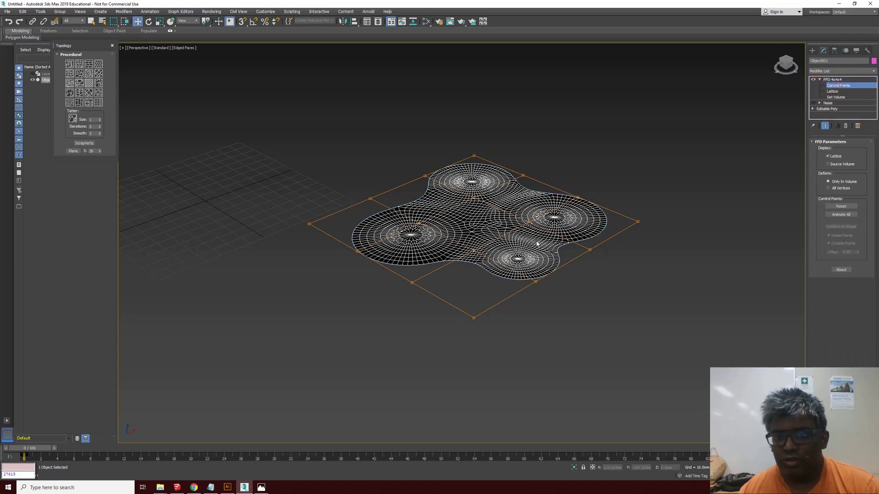
# Raise an inner and a left-edge FFD control point, and lower the front inner one to about Z -74 mm.
pyautogui.click(539, 218)
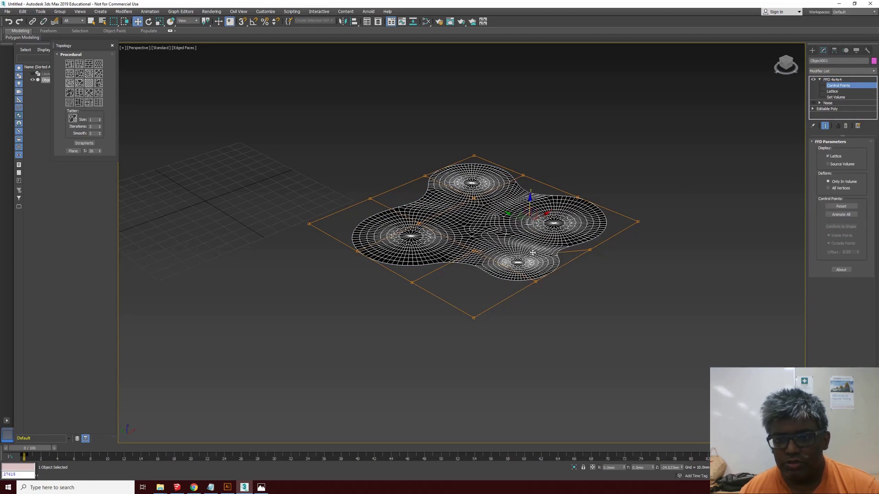
pyautogui.moveTo(529, 211); pyautogui.dragTo(501, 83)
pyautogui.click(370, 198)
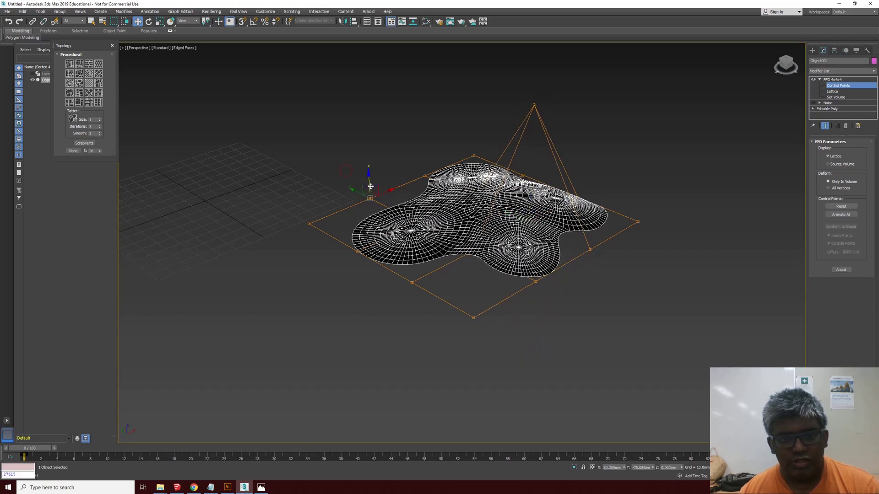
pyautogui.moveTo(372, 190); pyautogui.dragTo(373, 151)
pyautogui.click(489, 229)
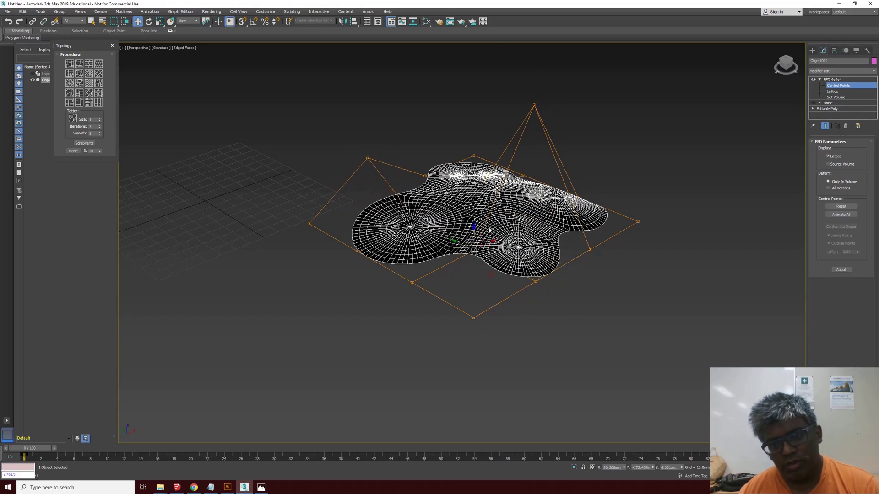
pyautogui.moveTo(478, 236); pyautogui.dragTo(476, 358)
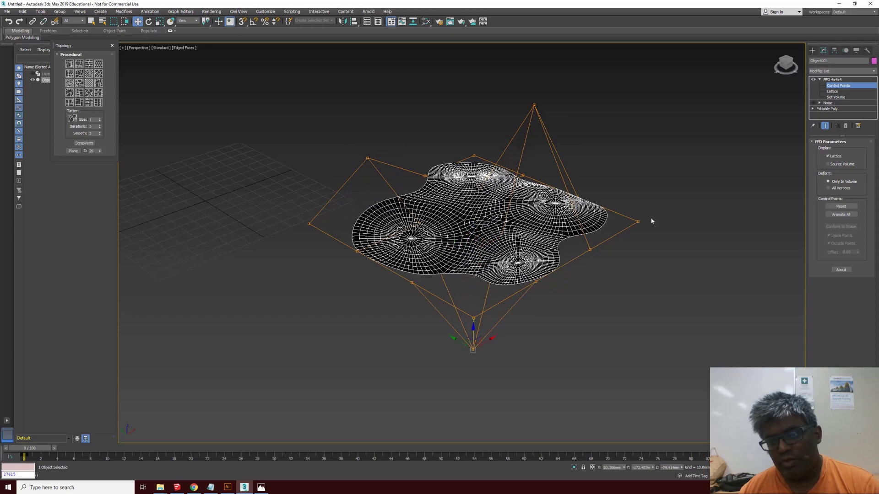
pyautogui.click(670, 215)
# Disable the FFD 4x4x4 modifier and add an Edit Poly modifier above it.
pyautogui.click(813, 80)
pyautogui.click(874, 72)
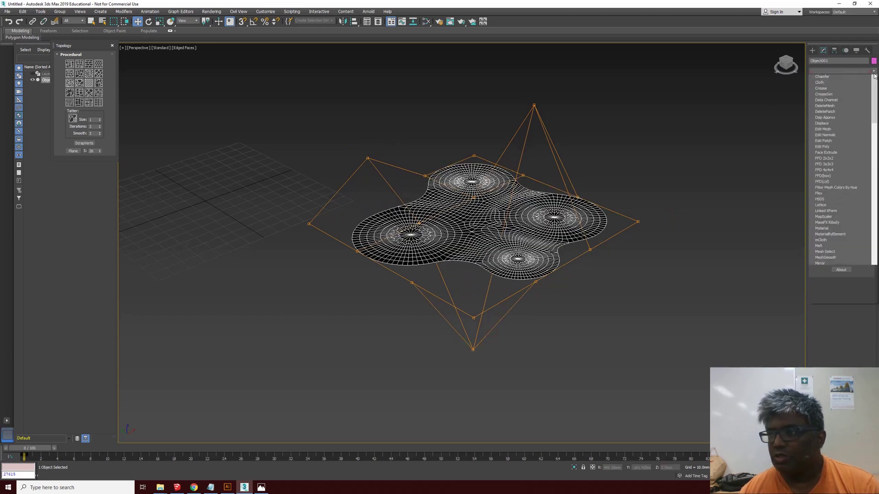
pyautogui.moveTo(874, 123); pyautogui.dragTo(876, 147)
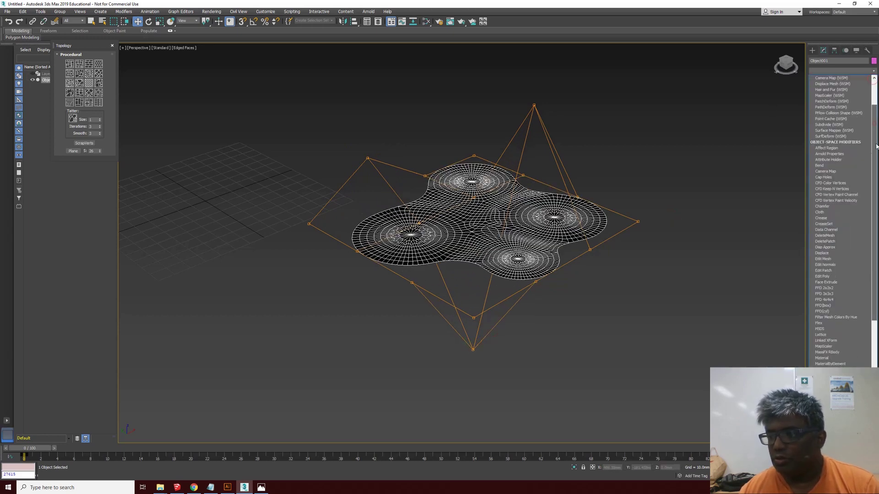
pyautogui.click(822, 277)
# Select the centre vertices of the roof's four circles in the Edit Poly modifier.
pyautogui.click(822, 196)
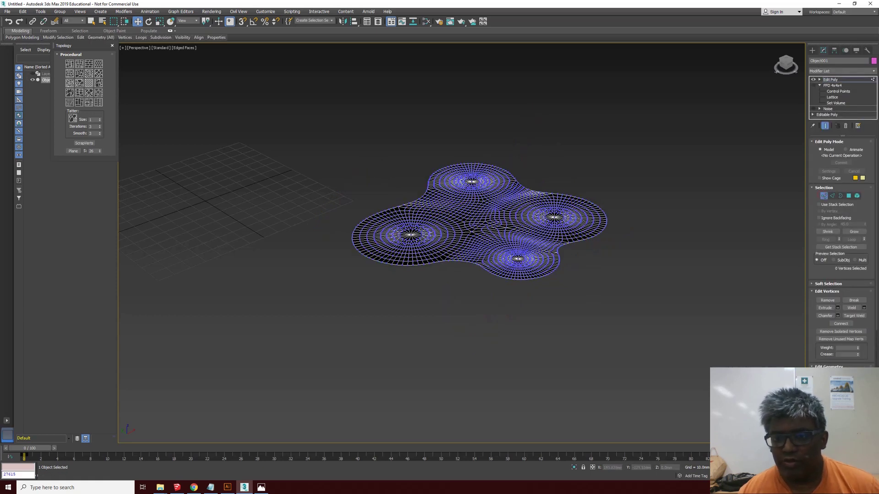
pyautogui.click(519, 260)
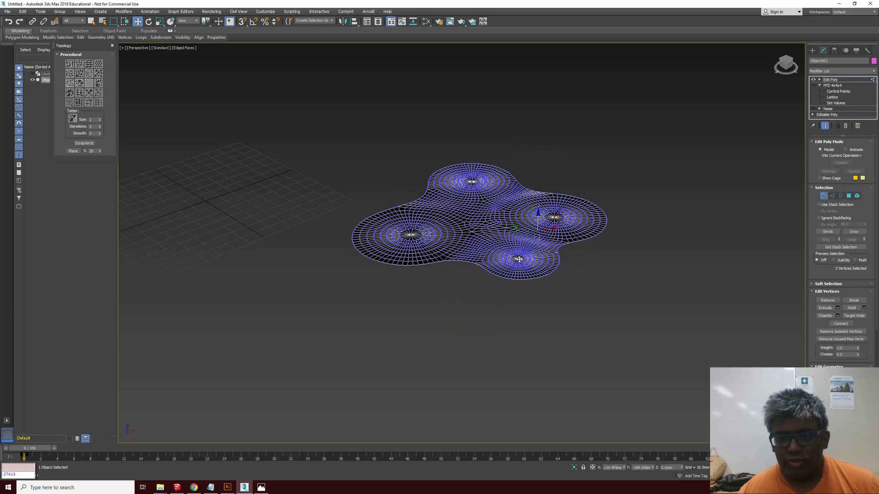
pyautogui.keyDown('ctrl'); pyautogui.click(411, 235); pyautogui.keyUp('ctrl')
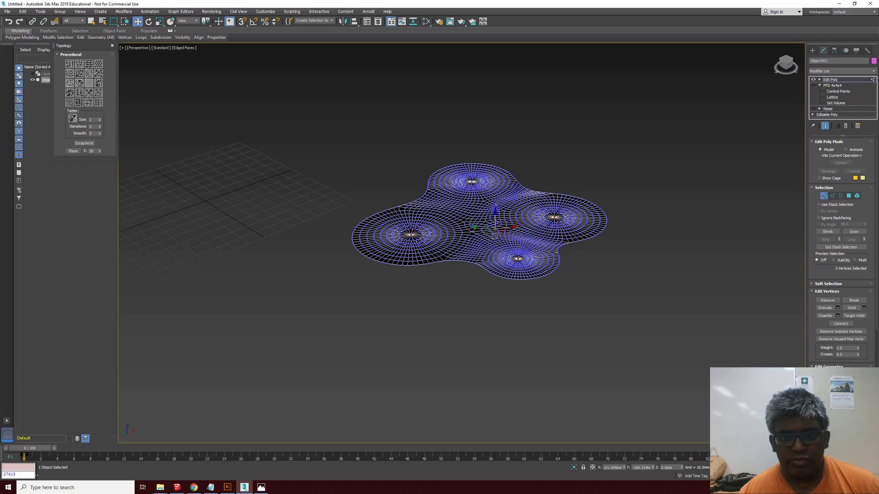
pyautogui.keyDown('ctrl'); pyautogui.click(472, 182); pyautogui.keyUp('ctrl')
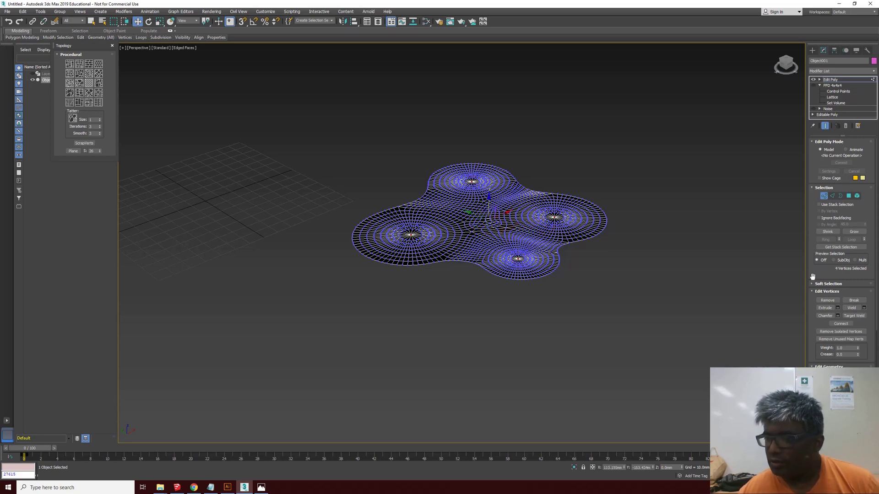
# Enable soft selection with a falloff of 42.6 mm and lower the four circle centres of the roof into funnels.
pyautogui.click(824, 284)
pyautogui.click(819, 293)
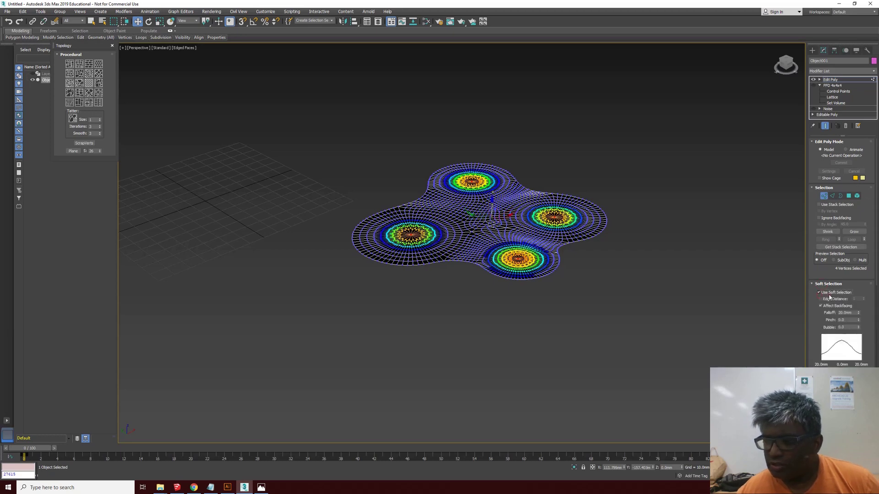
pyautogui.moveTo(858, 309); pyautogui.dragTo(774, 293)
pyautogui.scroll(3, 570, 211)
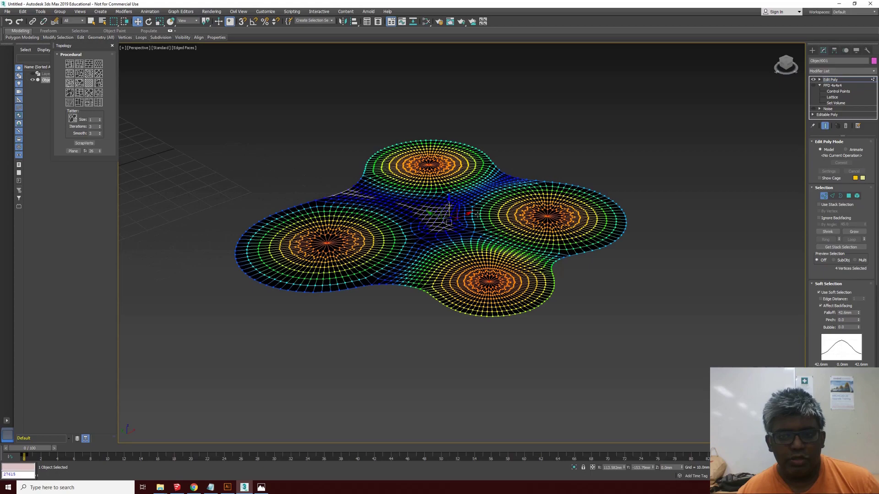
pyautogui.moveTo(448, 209); pyautogui.dragTo(443, 192)
pyautogui.click(444, 220)
pyautogui.click(665, 249)
# Disable the Edit Poly modifier, re-enable the Noise modifier and set its seed to 13.
pyautogui.scroll(5, 570, 233)
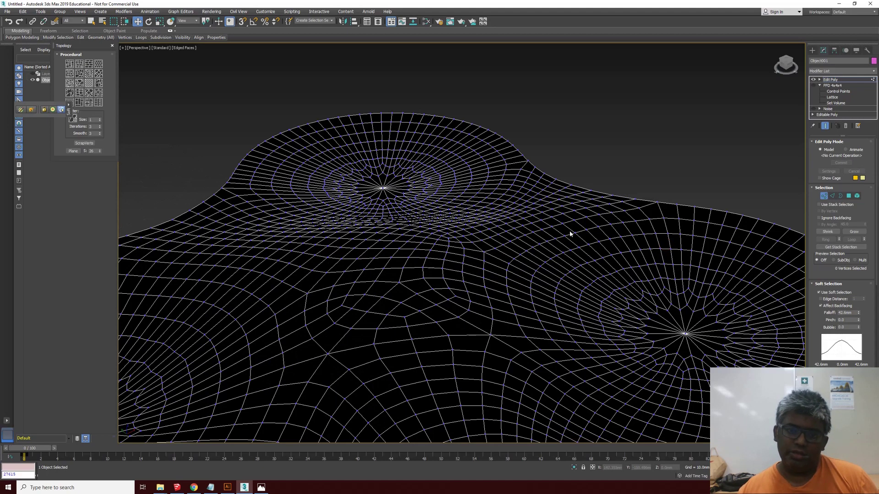
pyautogui.scroll(-5, 570, 234)
pyautogui.hotkey('ctrl', 'r')
pyautogui.moveTo(524, 260); pyautogui.dragTo(463, 245)
pyautogui.scroll(5, 506, 263)
pyautogui.scroll(-3, 470, 239)
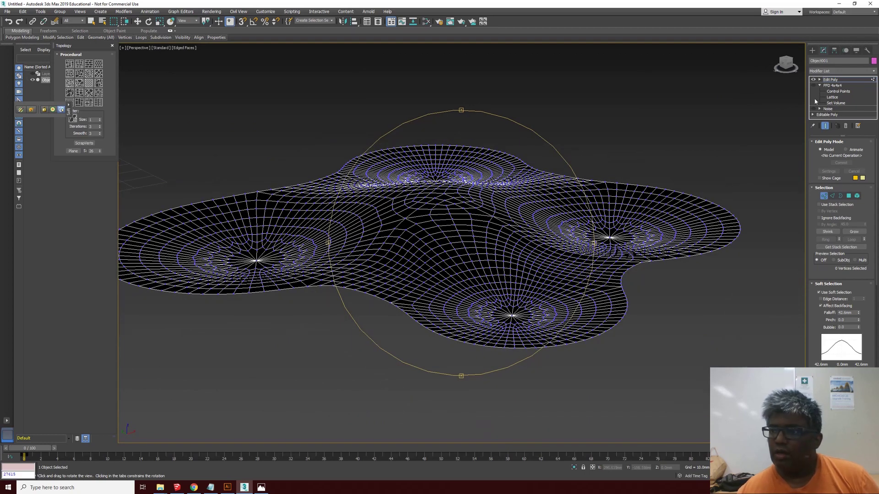
pyautogui.click(813, 79)
pyautogui.click(814, 109)
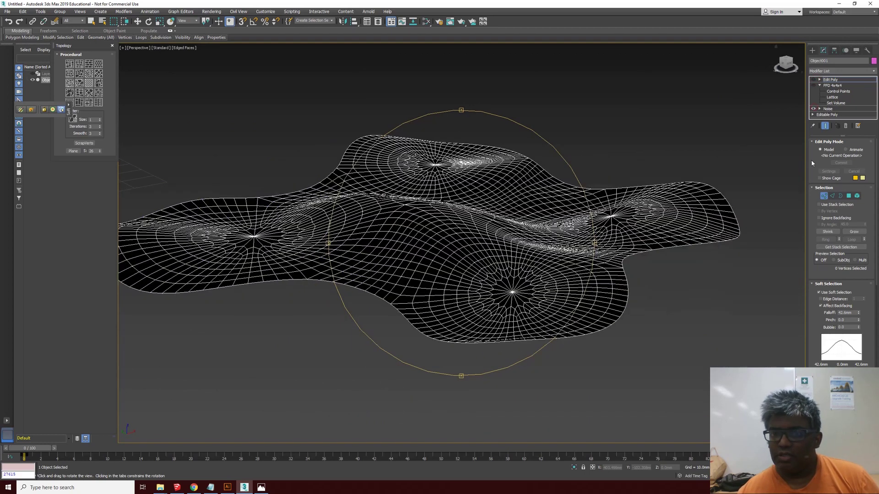
pyautogui.click(834, 109)
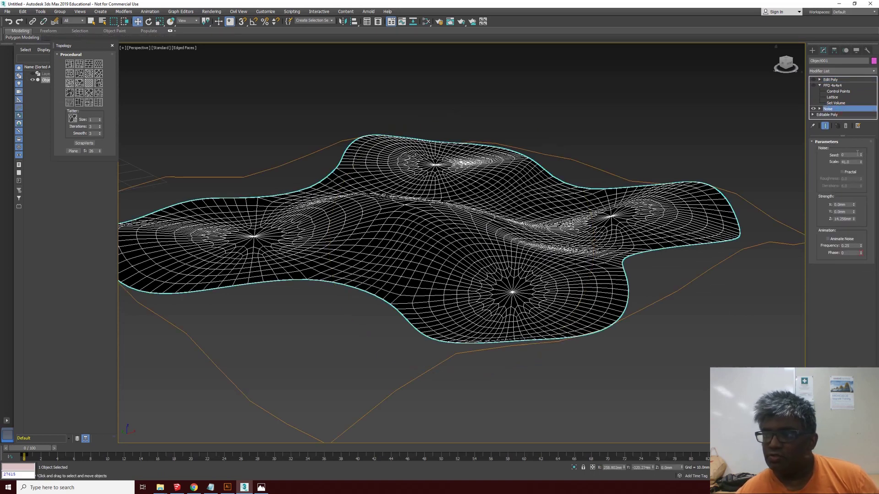
pyautogui.moveTo(862, 155); pyautogui.dragTo(862, 155)
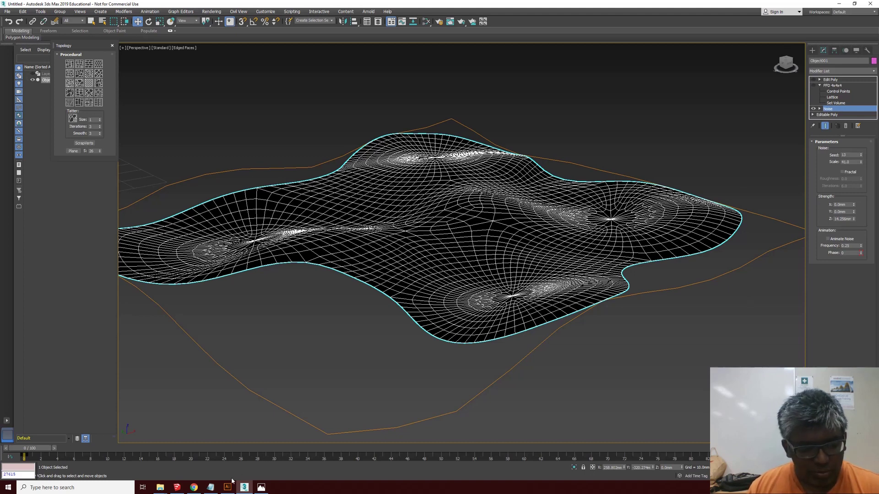
# Check the reference model photos in M1.png in Photos, and compare the 3ds Max roof with its Edit Poly modifier on and off.
pyautogui.click(261, 488)
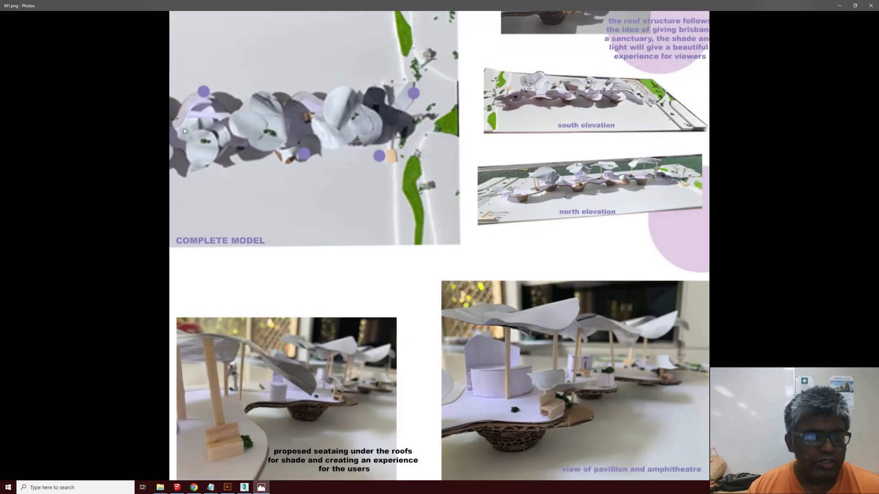
pyautogui.click(839, 6)
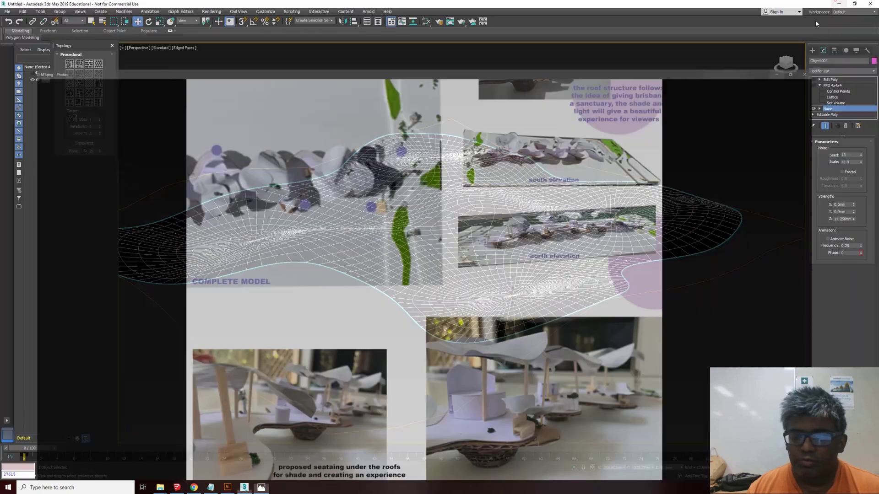
pyautogui.scroll(-3, 498, 235)
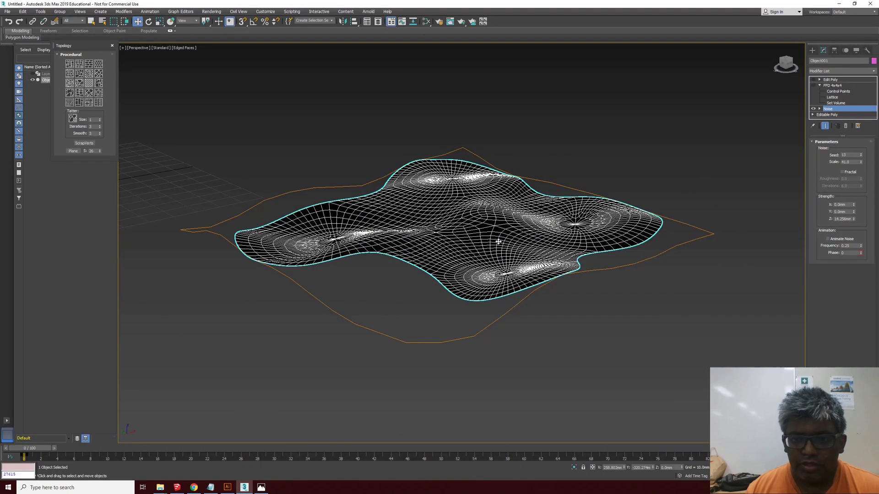
pyautogui.scroll(3, 498, 242)
pyautogui.click(813, 79)
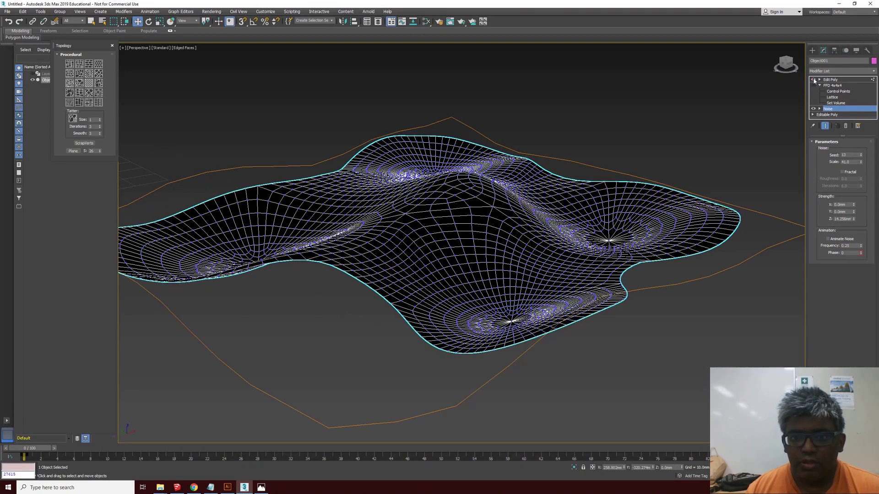
pyautogui.click(814, 80)
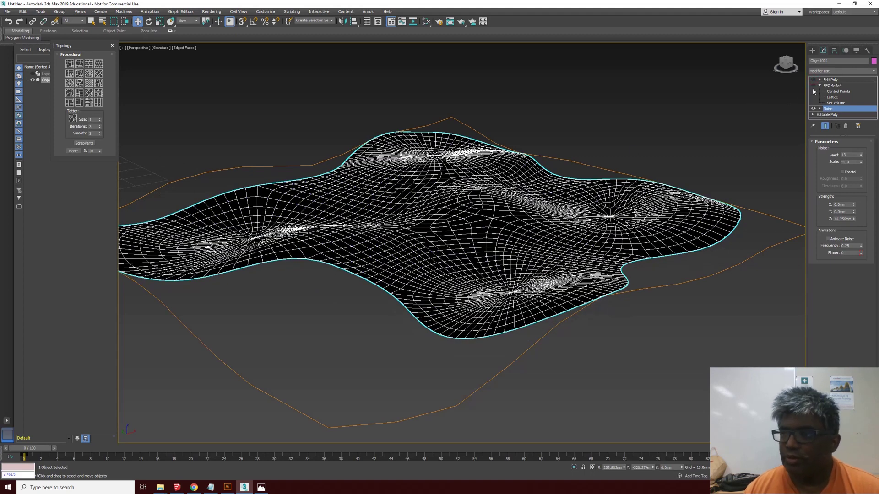
# Delete the Edit Poly and FFD 4x4x4 modifiers so that only Noise remains above the roof's Editable Poly.
pyautogui.click(829, 84)
pyautogui.click(461, 264)
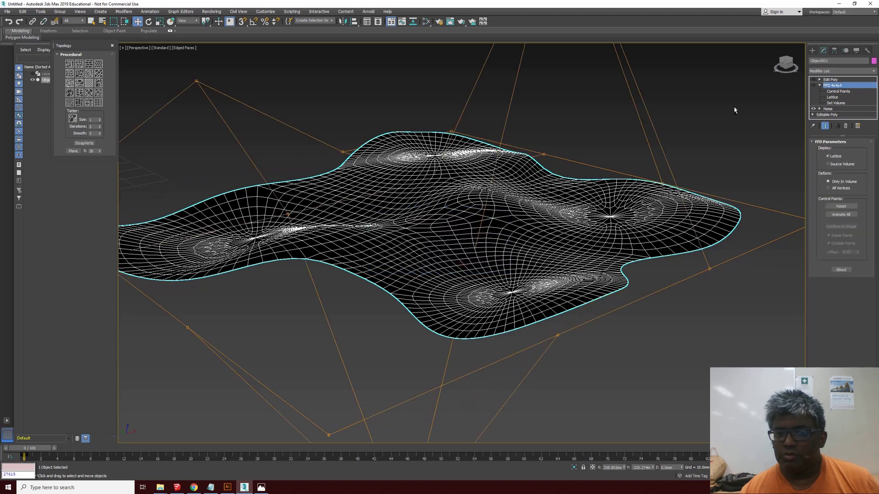
pyautogui.click(831, 80)
pyautogui.rightClick(832, 81)
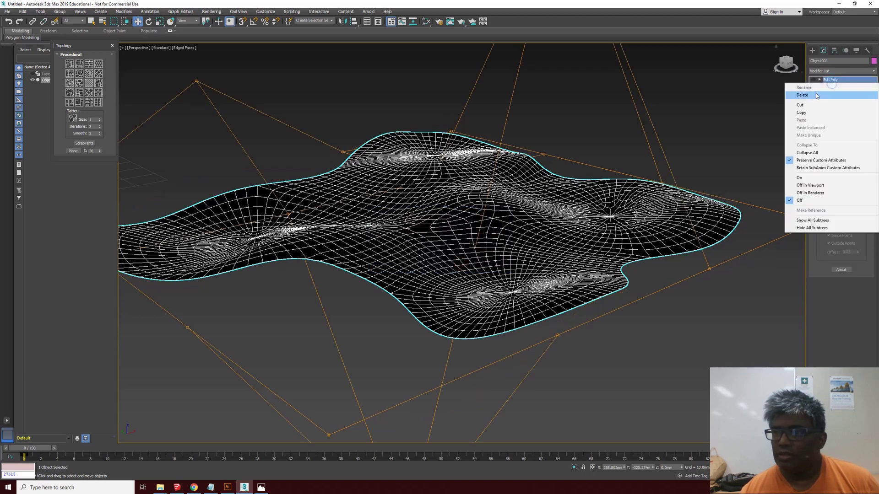
pyautogui.click(816, 94)
pyautogui.click(828, 80)
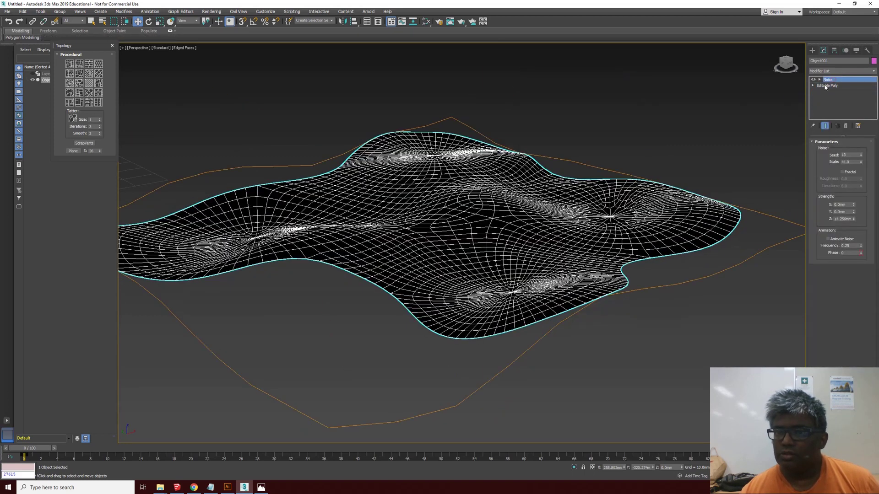
# Examine the noise-deformed roof mesh from several distances and angles.
pyautogui.scroll(-4, 384, 226)
pyautogui.scroll(4, 386, 222)
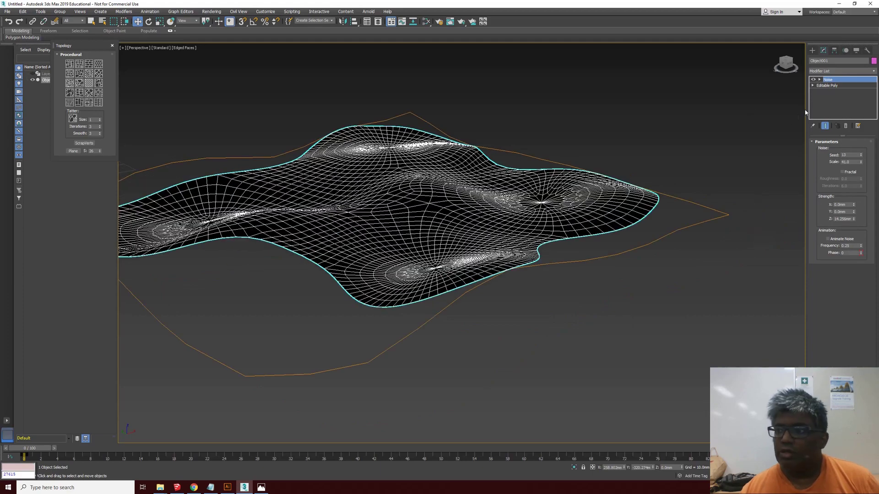
pyautogui.scroll(-2, 759, 136)
pyautogui.scroll(4, 579, 151)
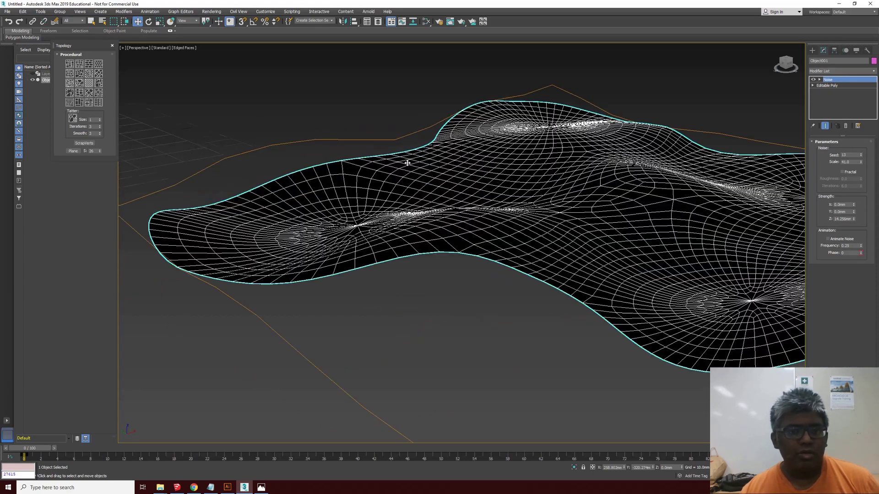
pyautogui.scroll(-3, 404, 160)
pyautogui.scroll(5, 427, 160)
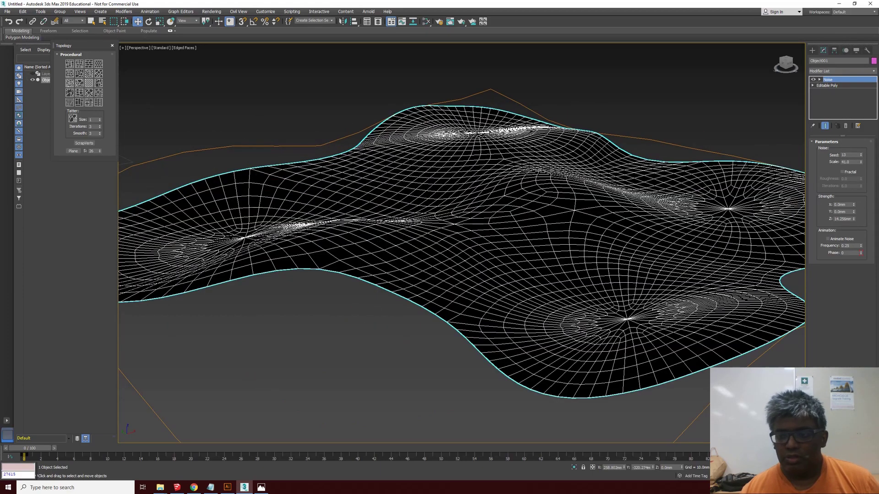
pyautogui.moveTo(422, 192)
pyautogui.keyDown('alt'); pyautogui.mouseDown(button='middle')
pyautogui.moveTo(422, 157)
pyautogui.moveTo(415, 187)
pyautogui.mouseUp(button='middle'); pyautogui.keyUp('alt')
pyautogui.scroll(-4, 476, 198)
pyautogui.keyDown('alt'); pyautogui.moveTo(494, 200); pyautogui.dragTo(498, 211, button='middle'); pyautogui.keyUp('alt')
pyautogui.scroll(4, 498, 211)
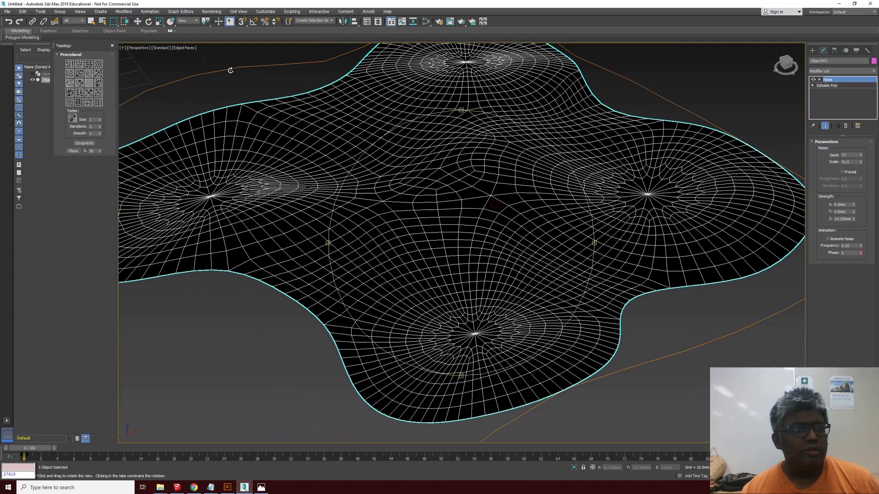
# Change the roof's object colour to a light pink-violet.
pyautogui.click(92, 22)
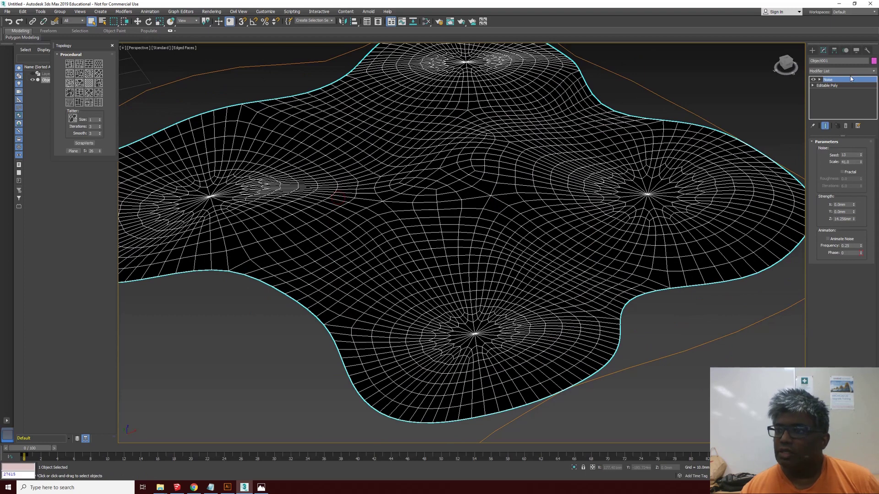
pyautogui.click(874, 61)
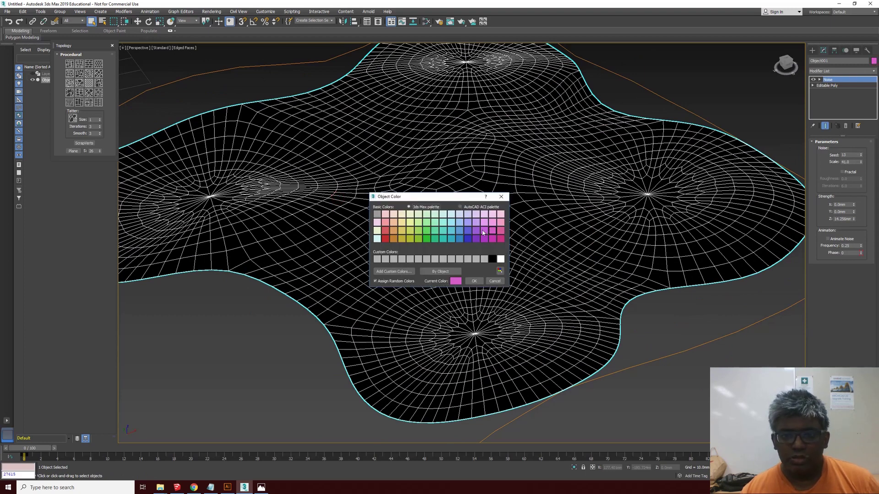
pyautogui.click(474, 281)
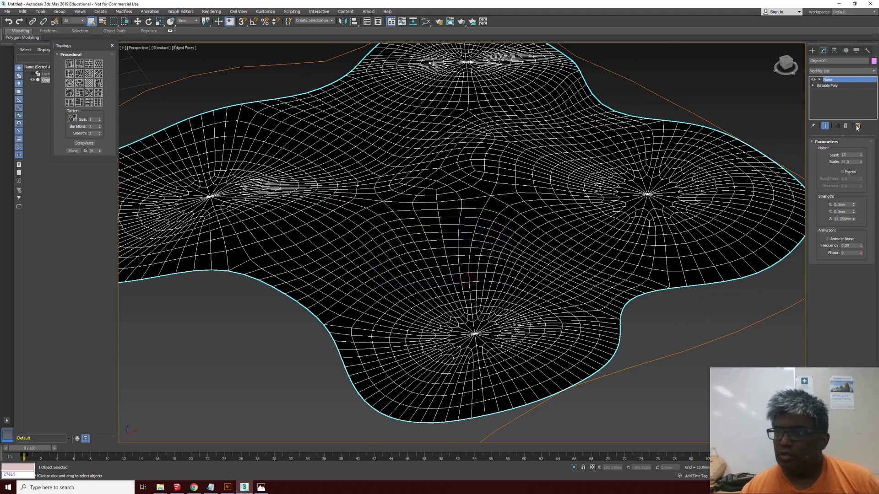
# Add an Edit Poly modifier above Noise and work at its Polygon level.
pyautogui.click(874, 71)
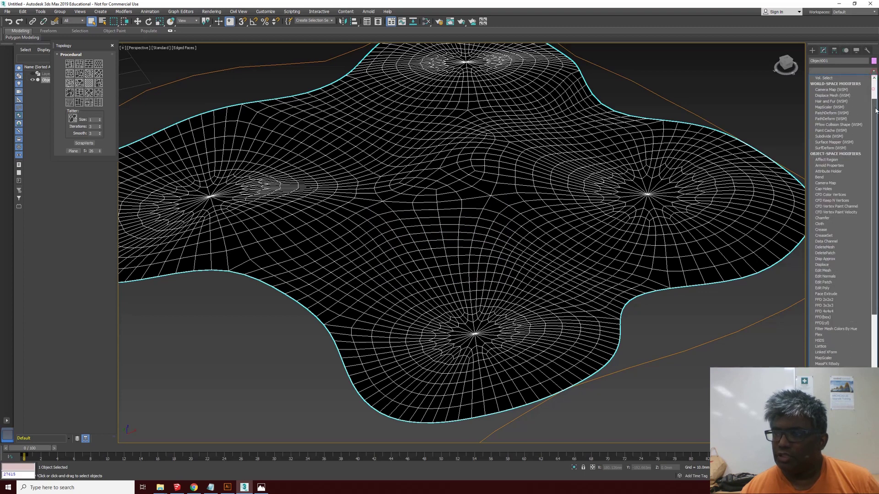
pyautogui.click(837, 284)
pyautogui.click(849, 196)
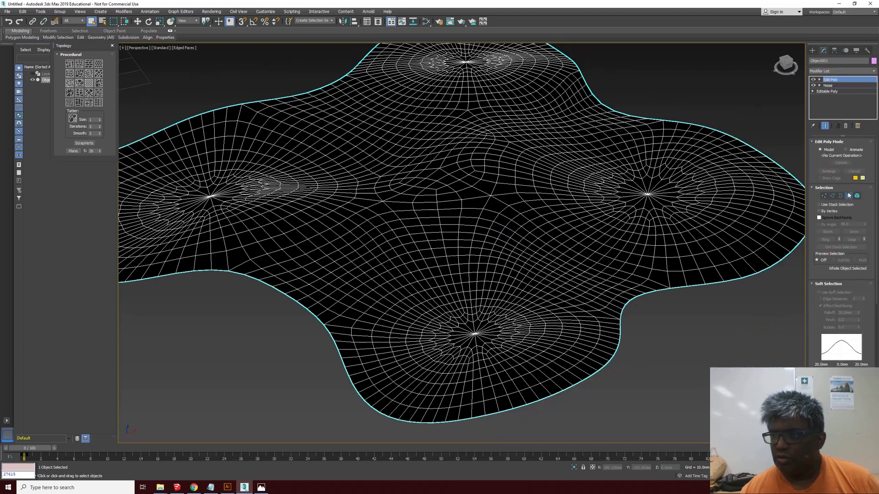
pyautogui.click(872, 80)
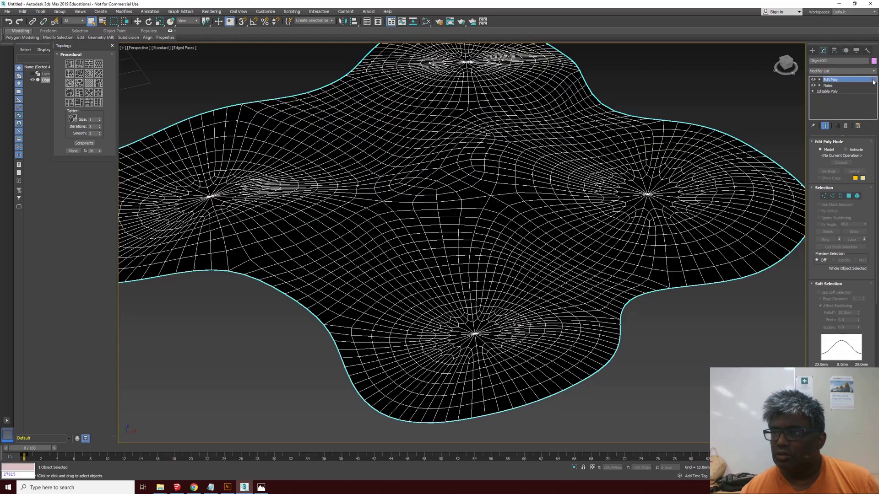
pyautogui.click(848, 196)
# Flip the normals of all the roof's polygons and flip them back again.
pyautogui.scroll(-5, 816, 133)
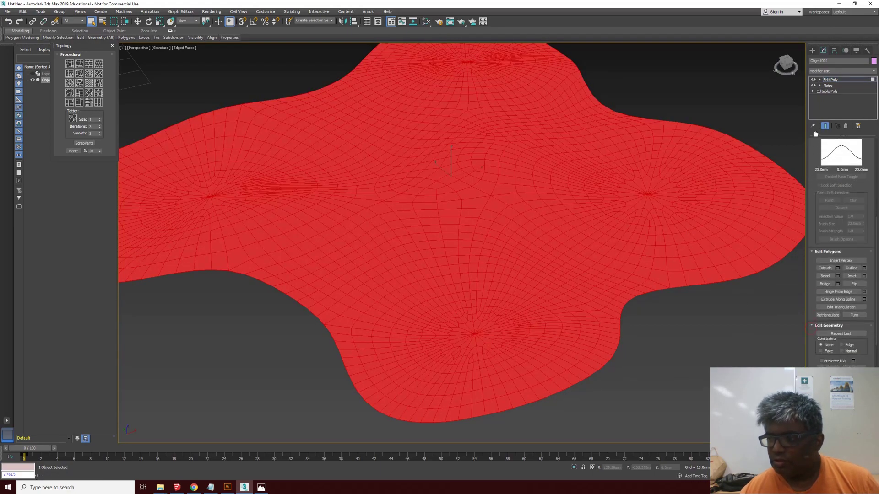
pyautogui.scroll(-1, 829, 325)
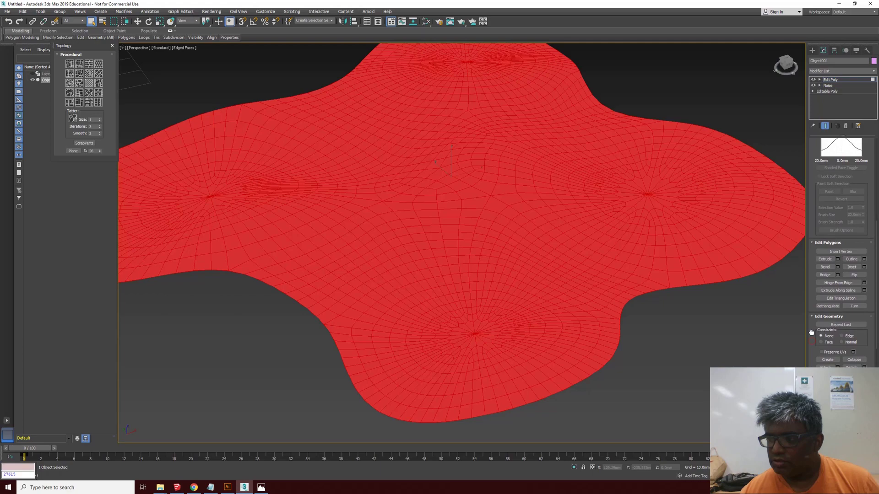
pyautogui.click(855, 275)
pyautogui.click(728, 337)
pyautogui.hotkey('ctrl', 'a')
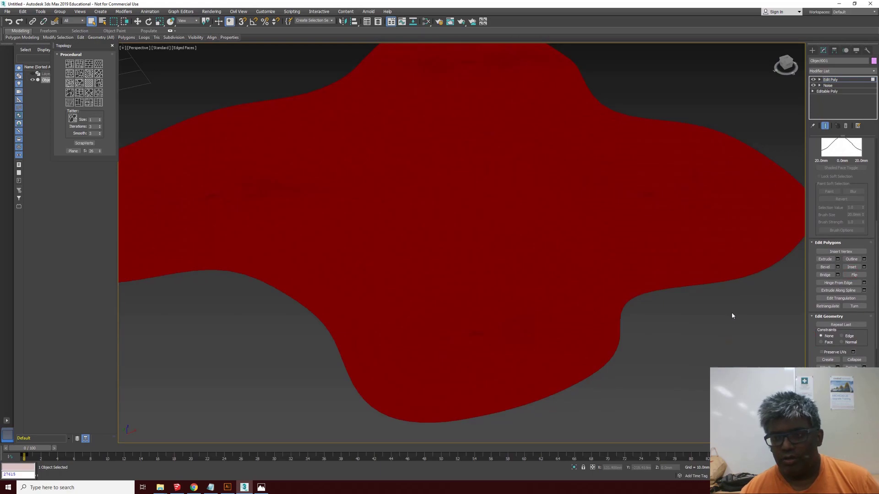
pyautogui.click(854, 275)
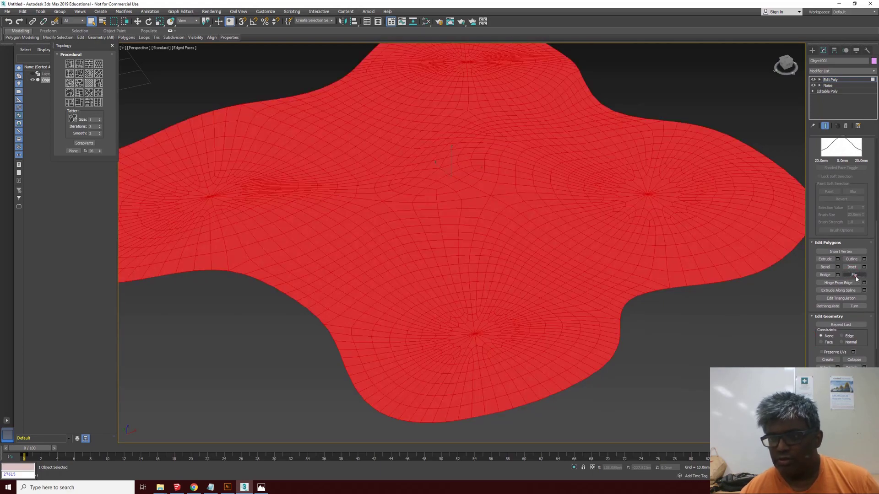
pyautogui.click(750, 326)
# Select all the roof's polygons, viewed from below, and change the object colour to a light blue-violet.
pyautogui.hotkey('ctrl', 'r')
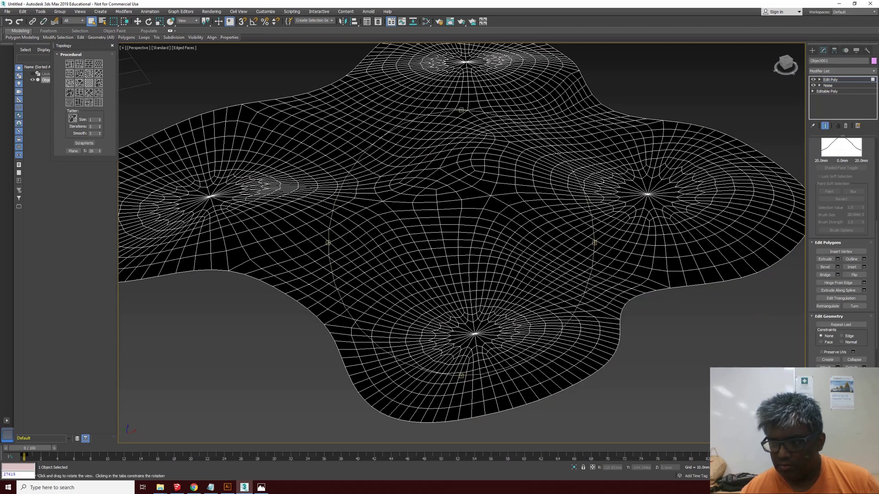
pyautogui.moveTo(540, 315); pyautogui.dragTo(543, 260)
pyautogui.hotkey('ctrl', 'a')
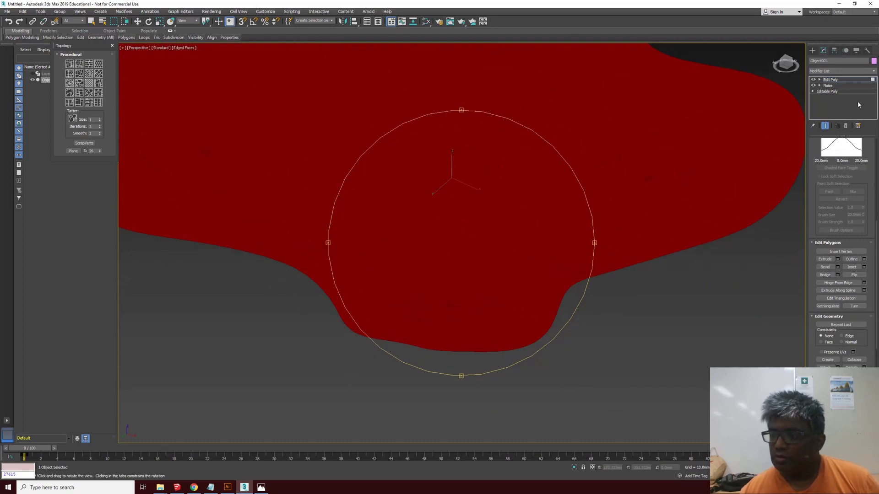
pyautogui.click(874, 61)
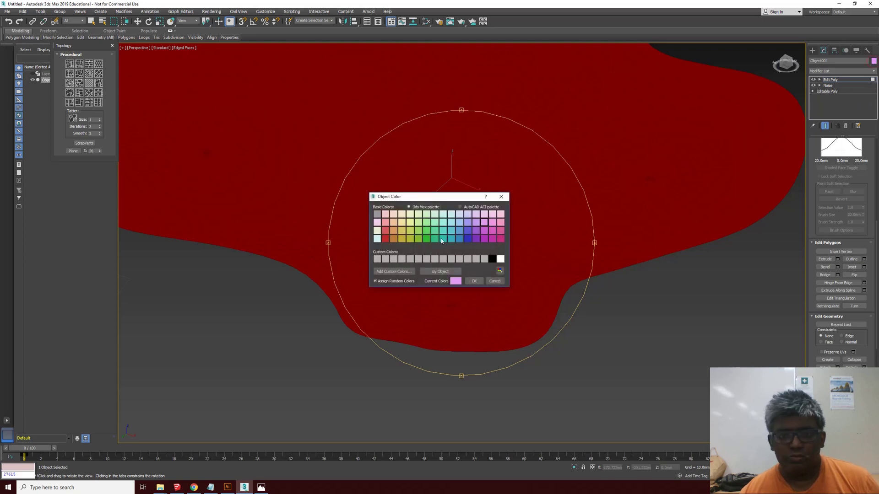
pyautogui.click(467, 222)
pyautogui.click(474, 281)
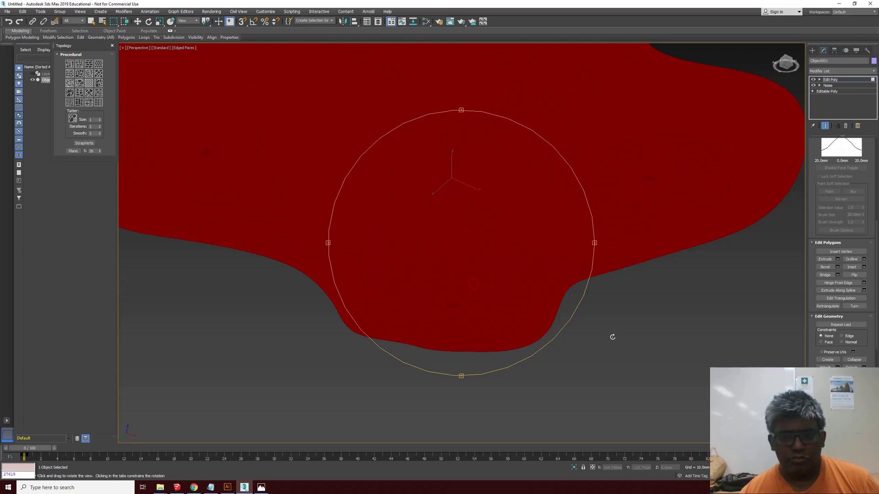
# Switch the Material Editor to compact mode and assign the first default grey material to the roof's selected polygons.
pyautogui.moveTo(612, 335); pyautogui.dragTo(448, 223)
pyautogui.click(137, 21)
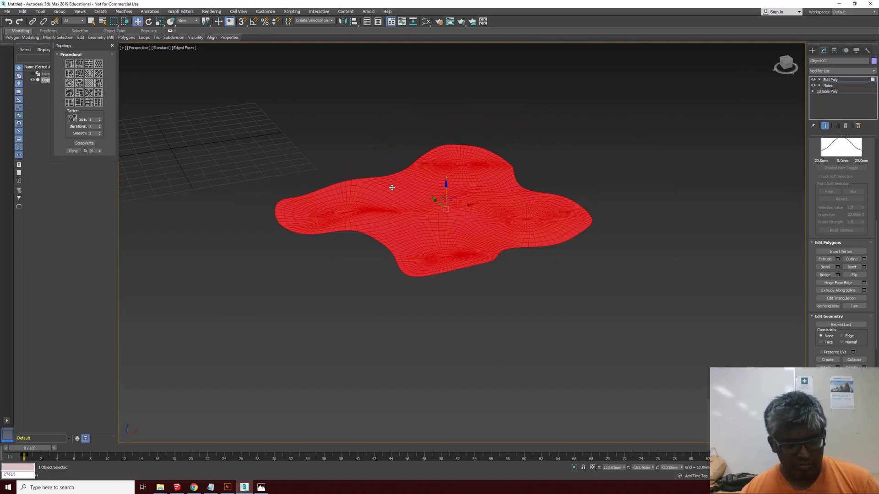
pyautogui.click(426, 21)
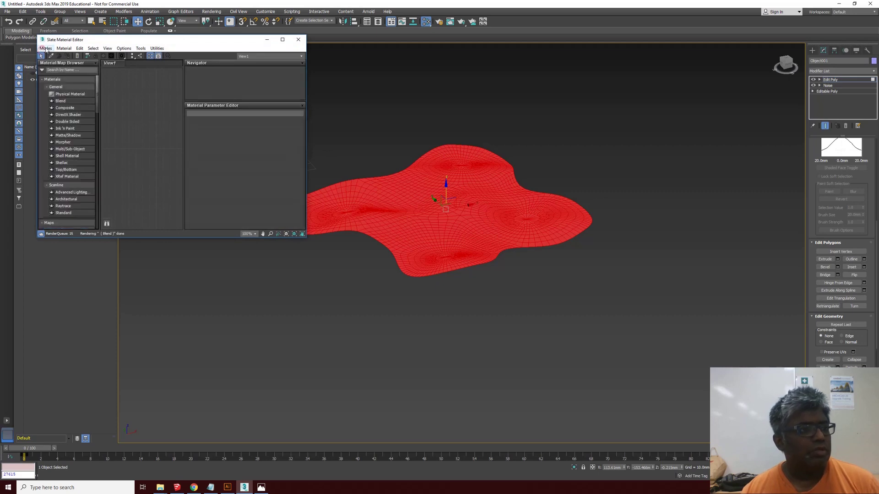
pyautogui.click(44, 49)
pyautogui.click(59, 58)
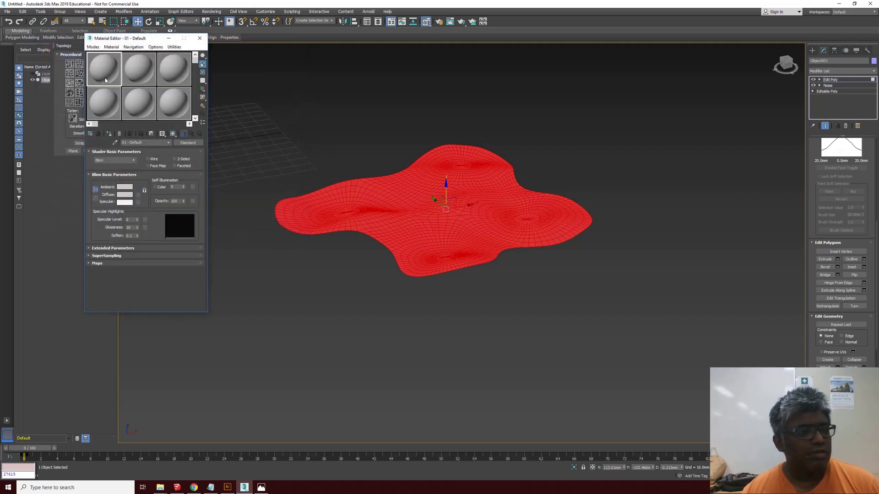
pyautogui.moveTo(108, 77); pyautogui.dragTo(421, 209)
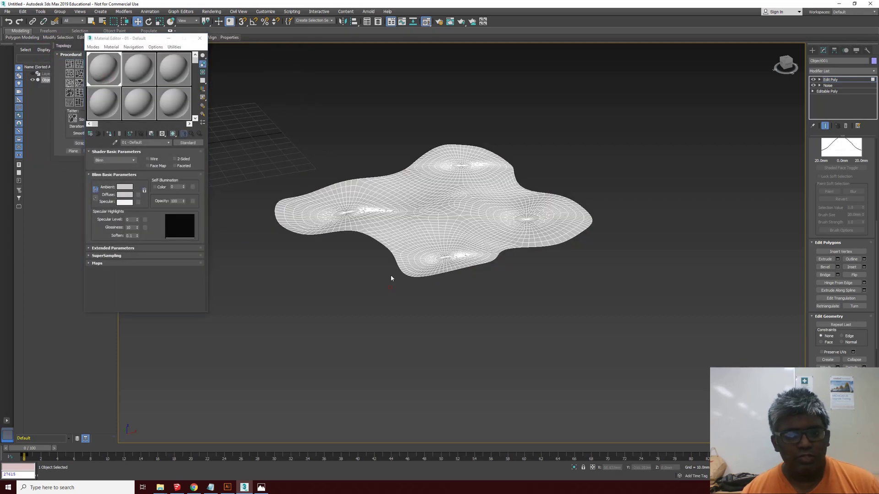
# Copy the noise-deformed roof straight down as a separate object and delete the Noise modifier from the lower copy.
pyautogui.hotkey('ctrl', 'r')
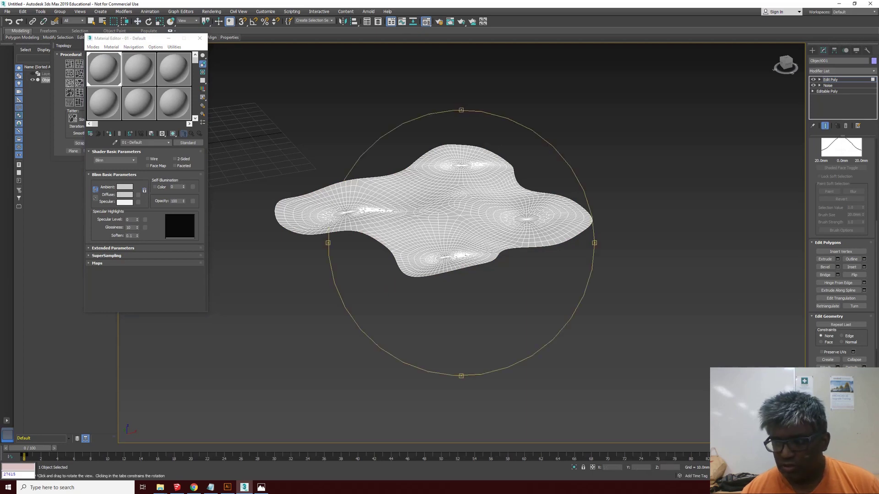
pyautogui.moveTo(482, 254)
pyautogui.mouseDown()
pyautogui.moveTo(474, 202)
pyautogui.moveTo(479, 255)
pyautogui.mouseUp()
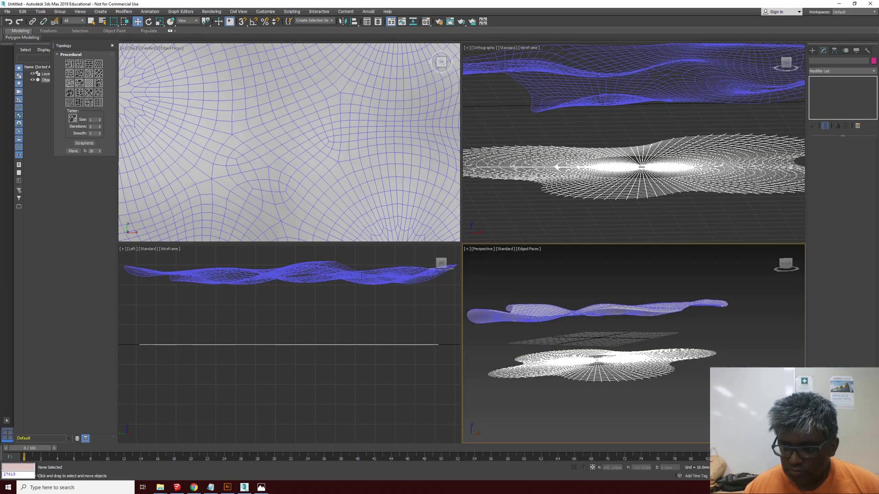
pyautogui.hotkey('alt', 'w')
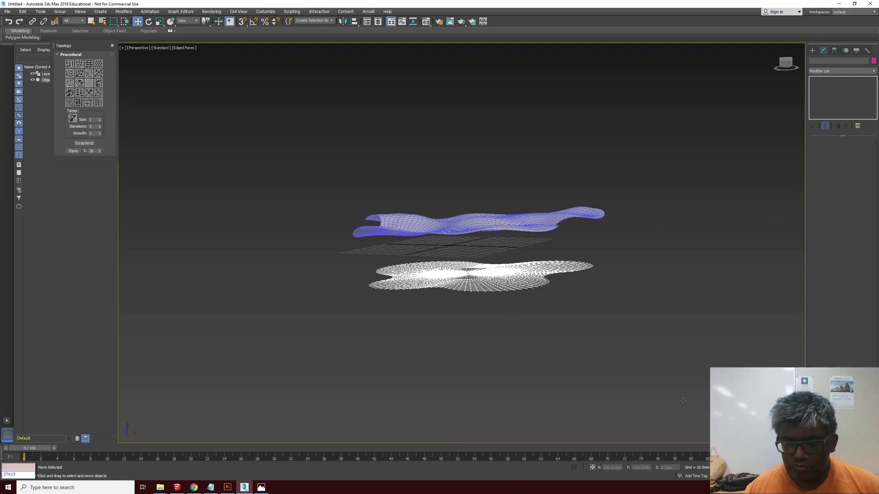
pyautogui.hotkey('ctrl', 'r')
pyautogui.moveTo(498, 291); pyautogui.dragTo(474, 296)
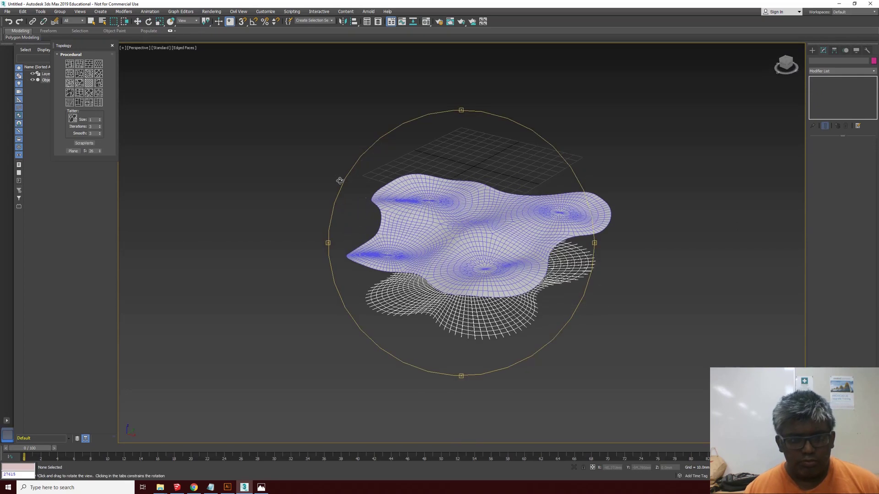
pyautogui.click(92, 22)
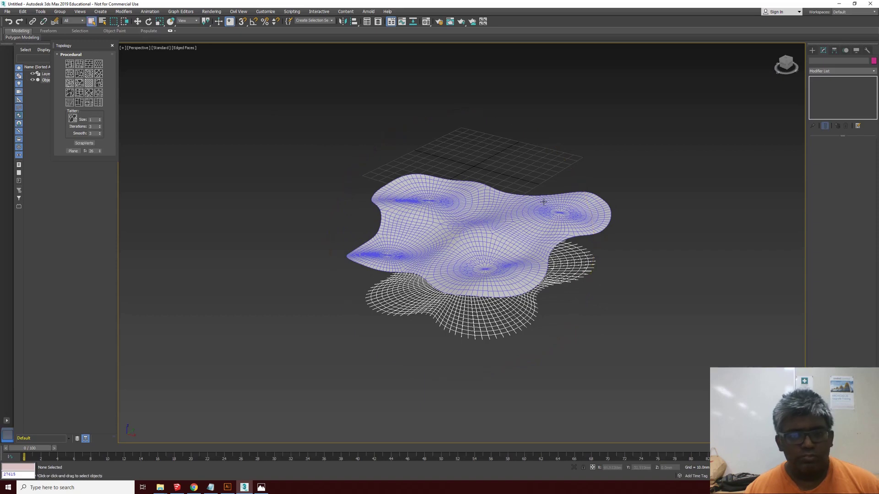
pyautogui.click(515, 210)
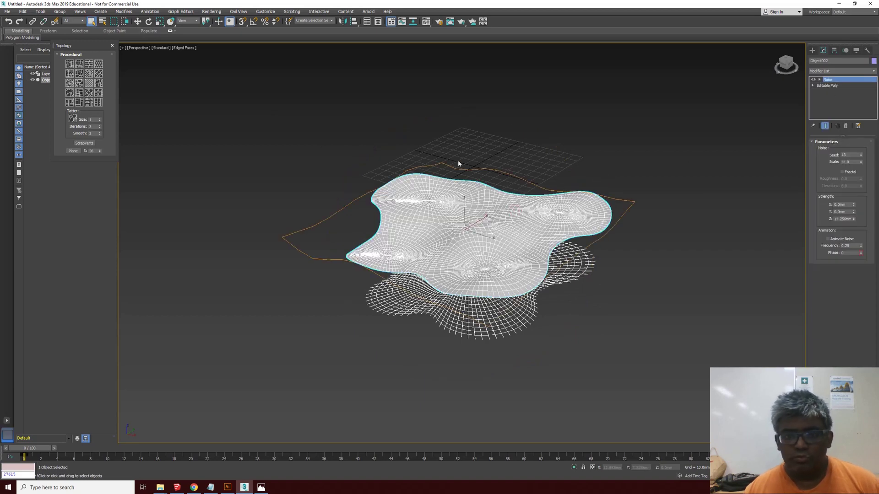
pyautogui.scroll(3, 441, 257)
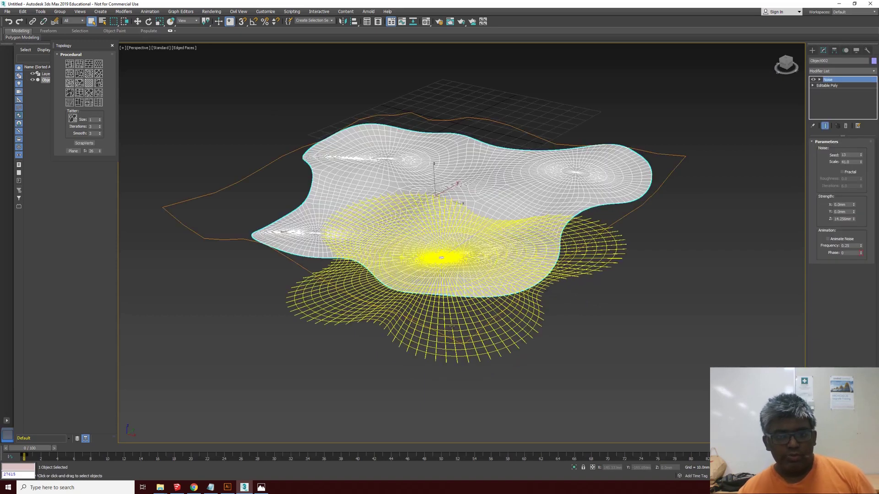
pyautogui.click(137, 22)
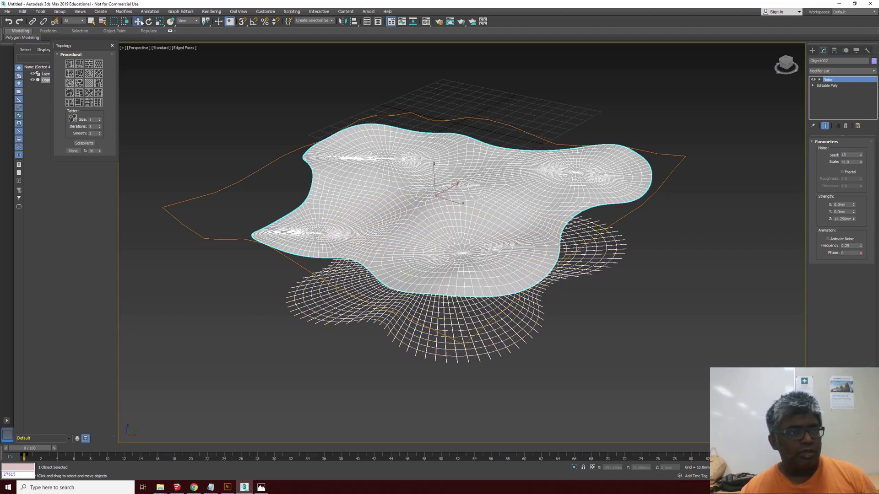
pyautogui.moveTo(433, 183); pyautogui.dragTo(434, 238)
pyautogui.press('Return')
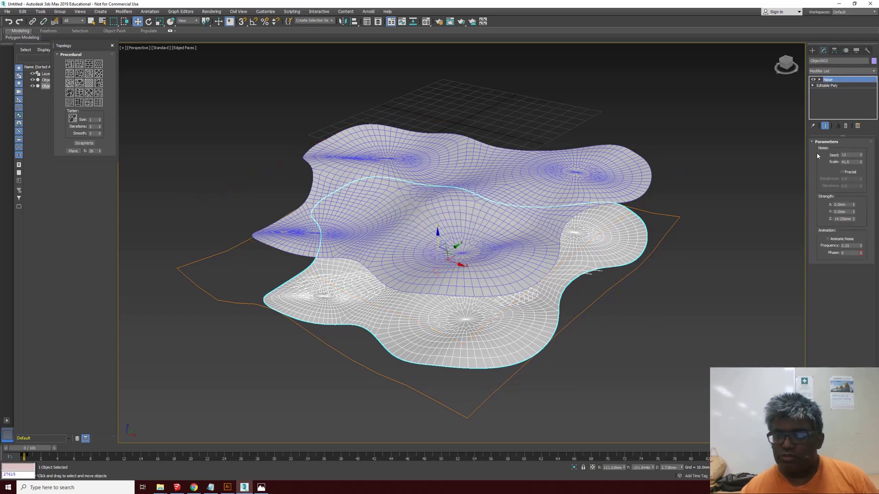
pyautogui.rightClick(836, 81)
pyautogui.click(802, 95)
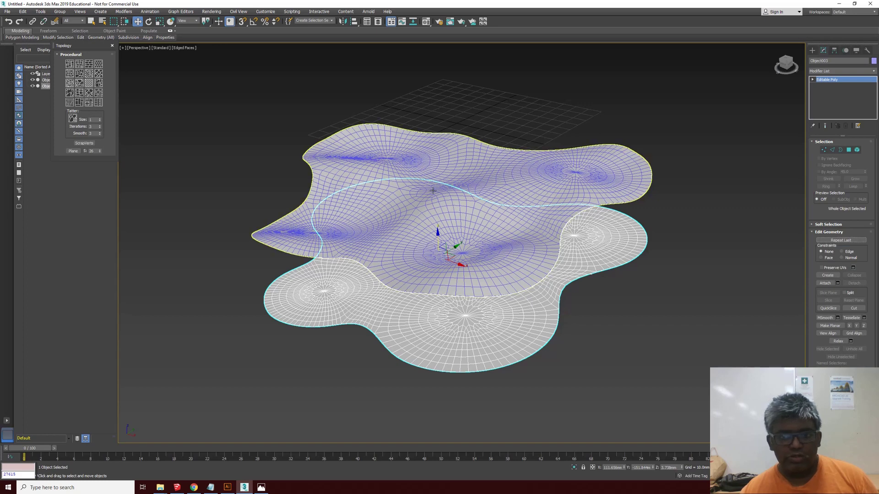
# Scale the upper wavy roof up slightly and uniformly so it overhangs the flat copy, then deselect it.
pyautogui.click(448, 229)
pyautogui.click(159, 22)
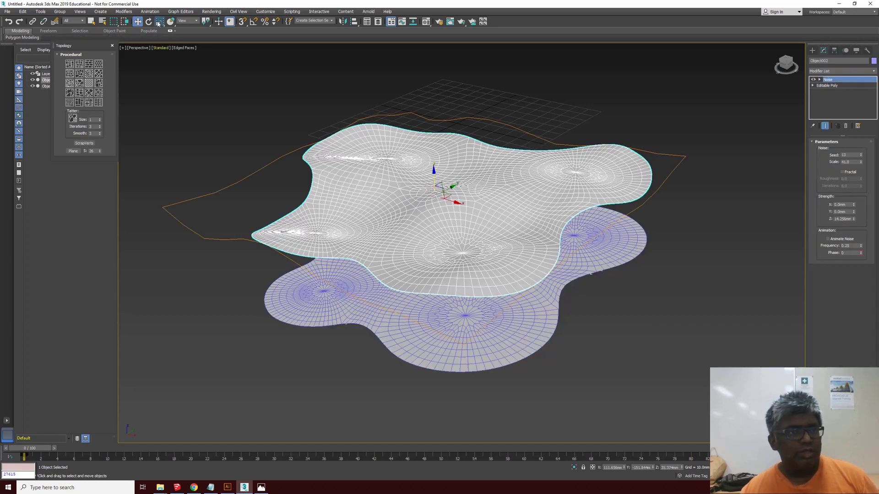
pyautogui.moveTo(435, 197); pyautogui.dragTo(438, 189)
pyautogui.click(549, 397)
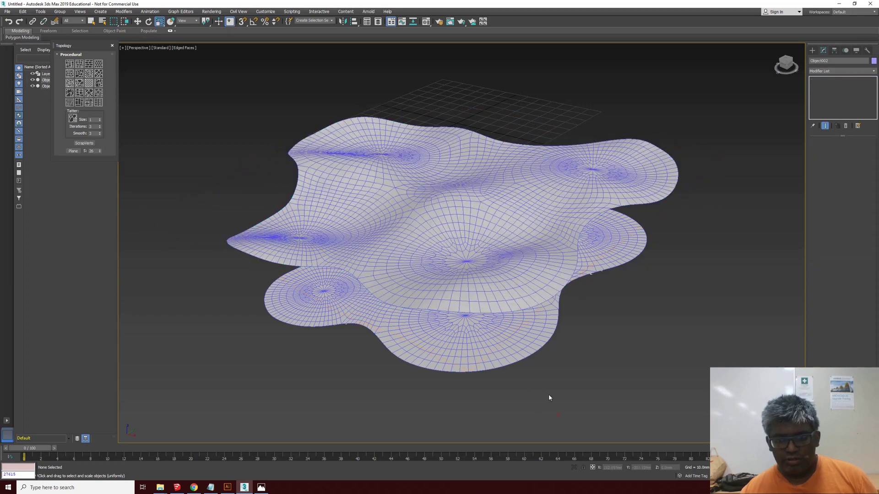
# Work at the lower flat copy's Polygon level and select only the fan of polygons around one outer lobe's centre.
pyautogui.click(507, 350)
pyautogui.click(852, 151)
pyautogui.click(477, 334)
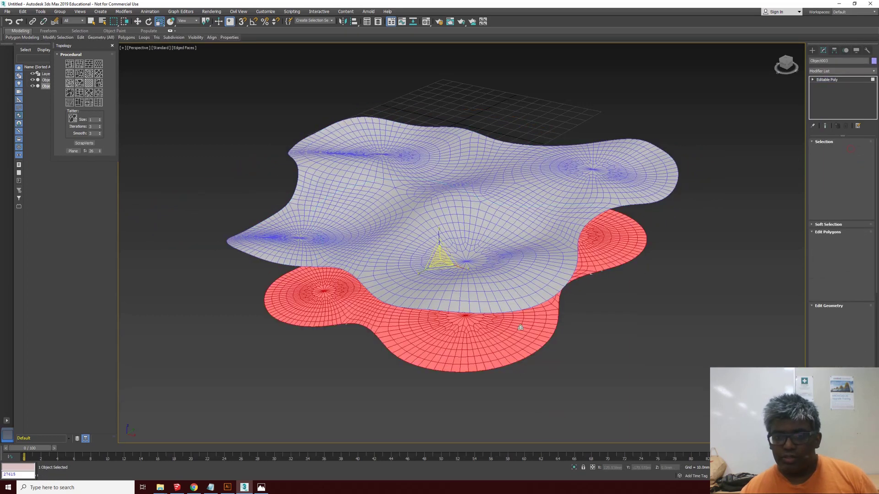
pyautogui.scroll(5, 478, 327)
pyautogui.hotkey('ctrl', 'r')
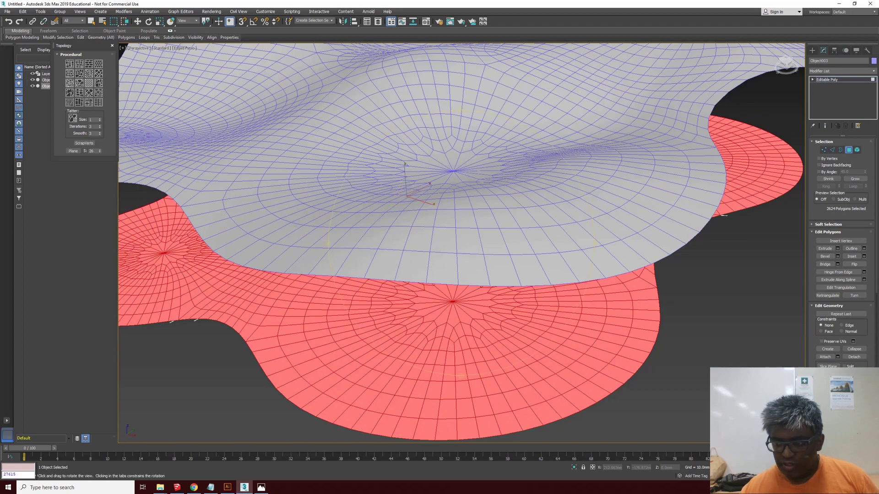
pyautogui.moveTo(472, 233); pyautogui.dragTo(474, 224)
pyautogui.scroll(5, 618, 150)
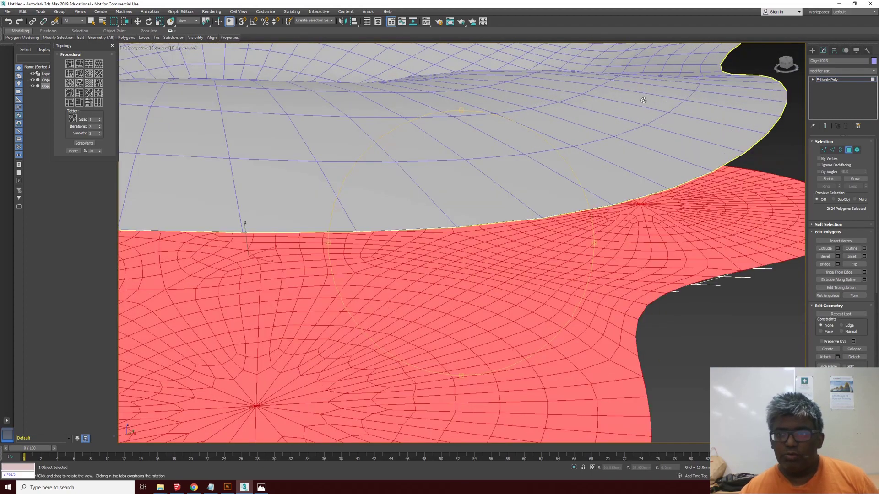
pyautogui.press('q')
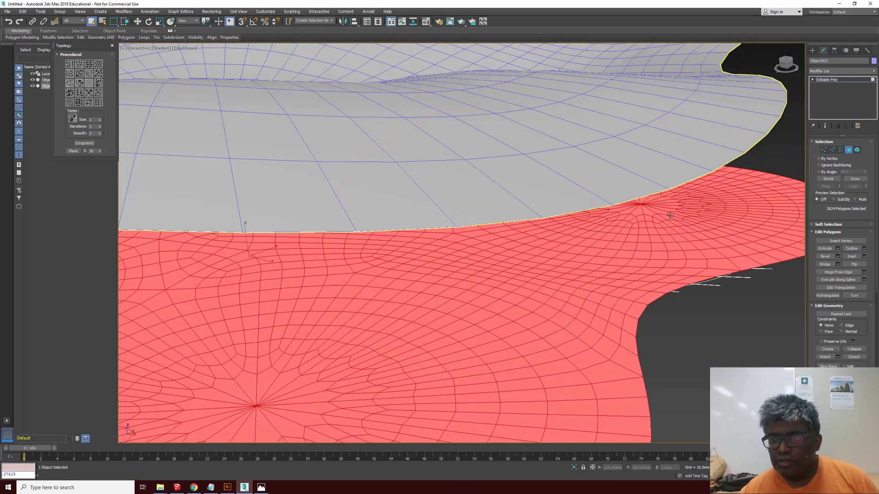
pyautogui.scroll(-3, 670, 215)
pyautogui.click(638, 202)
pyautogui.scroll(4, 631, 191)
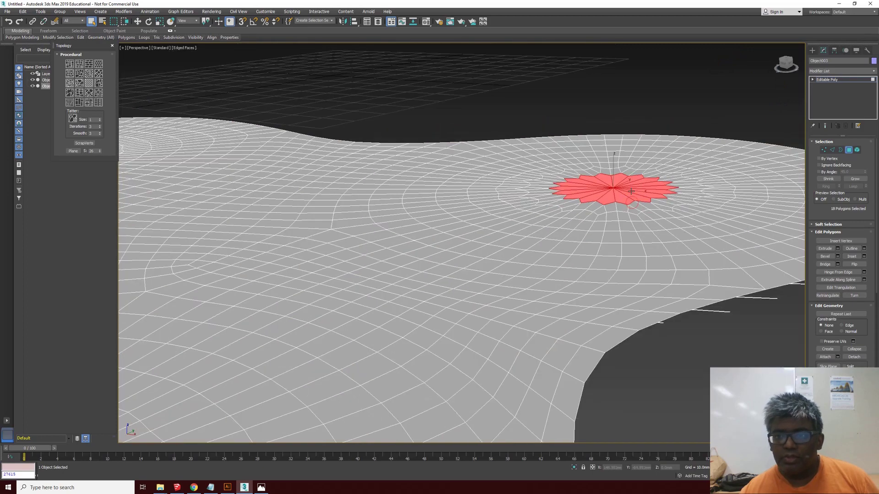
pyautogui.scroll(-5, 631, 191)
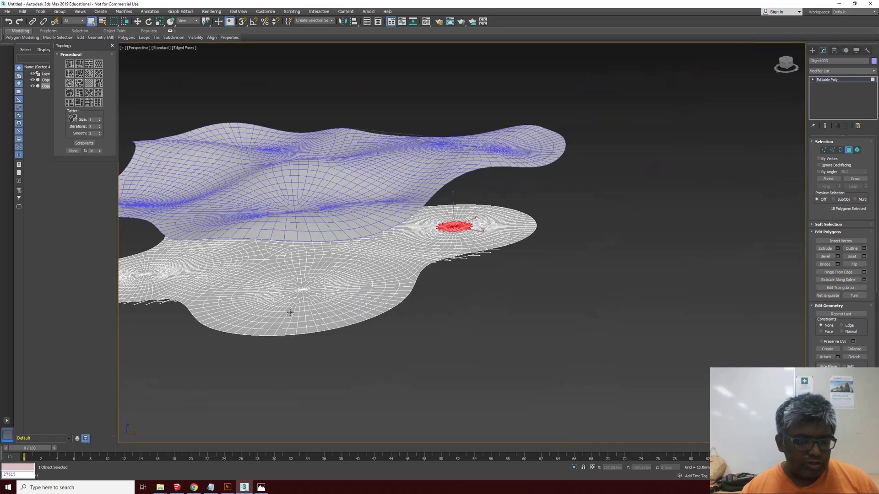
# Add the polygon fans around the centres of the flat copy's other three lobes to the selection.
pyautogui.scroll(5, 314, 275)
pyautogui.keyDown('ctrl'); pyautogui.click(312, 258); pyautogui.keyUp('ctrl')
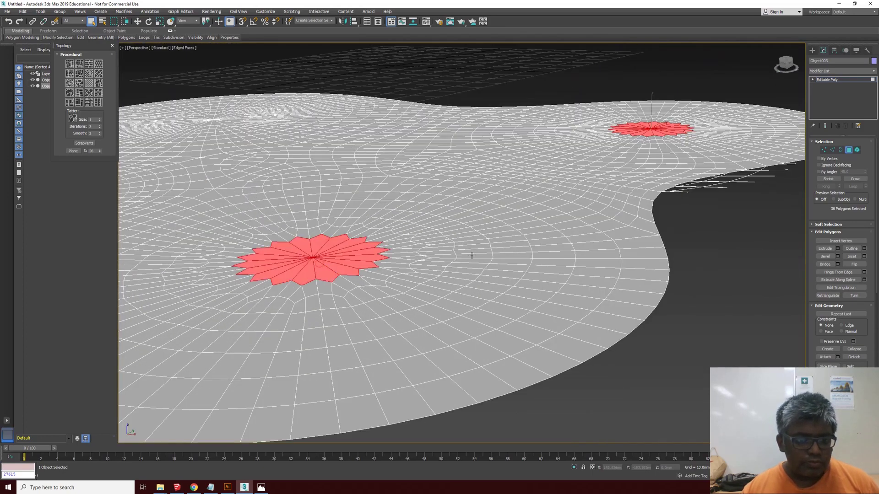
pyautogui.scroll(-4, 223, 210)
pyautogui.scroll(6, 198, 250)
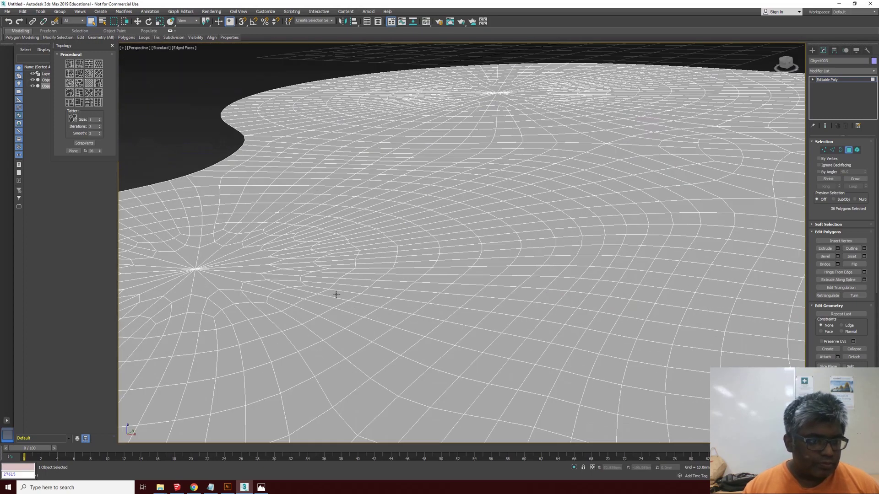
pyautogui.scroll(-2, 336, 295)
pyautogui.scroll(1, 304, 284)
pyautogui.keyDown('ctrl'); pyautogui.click(220, 273); pyautogui.keyUp('ctrl')
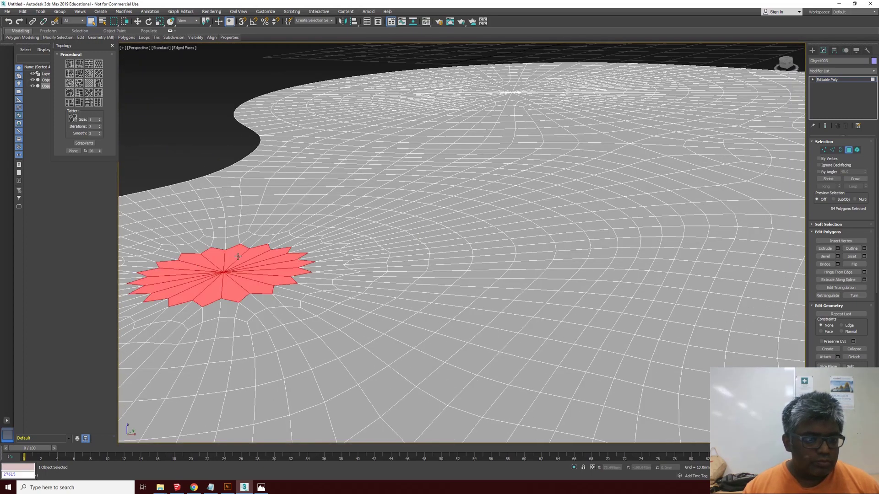
pyautogui.keyDown('ctrl'); pyautogui.click(510, 90); pyautogui.keyUp('ctrl')
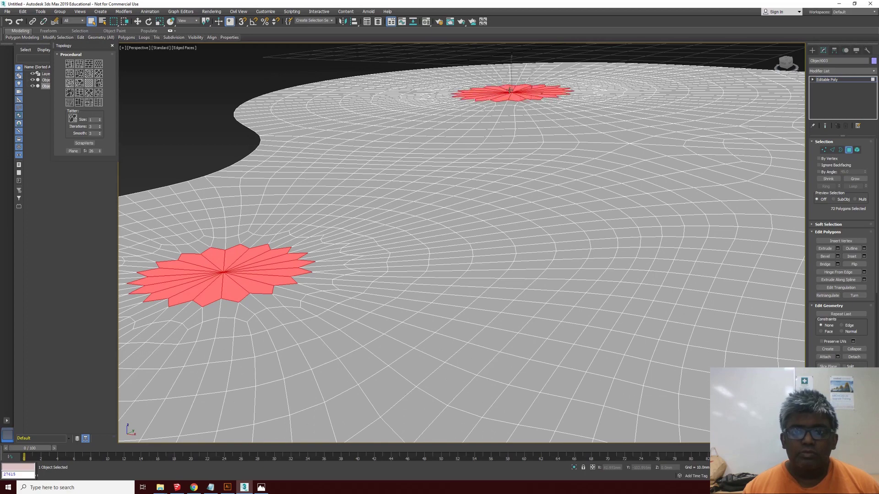
pyautogui.scroll(3, 536, 89)
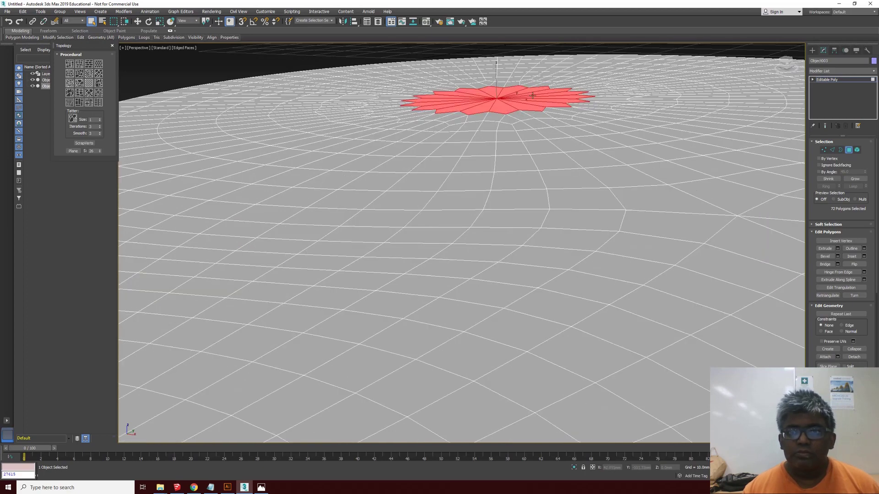
pyautogui.scroll(-6, 493, 144)
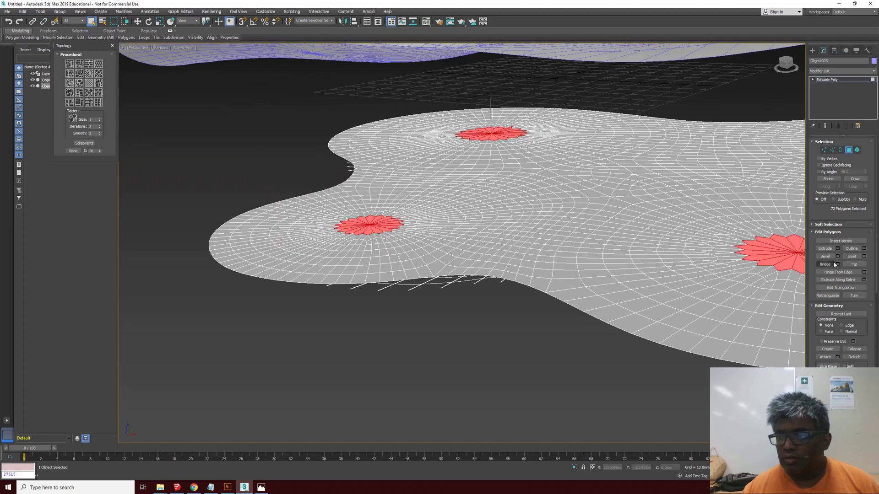
# Extrude the four selected polygon fans upward by about 1.8 mm, applying the extrusion once.
pyautogui.click(838, 249)
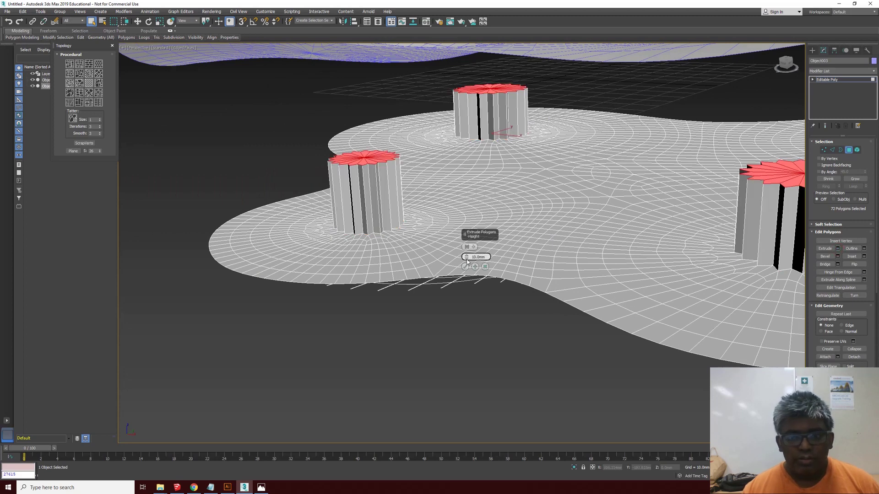
pyautogui.moveTo(476, 256); pyautogui.dragTo(471, 289)
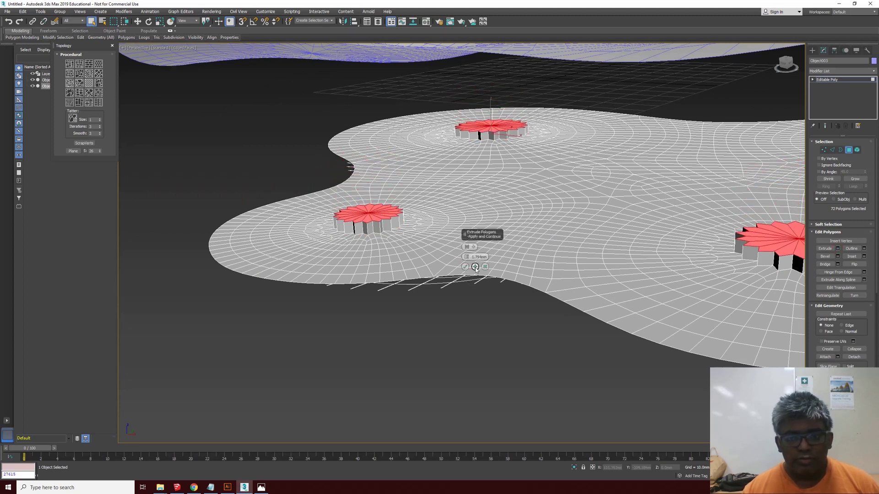
pyautogui.click(476, 267)
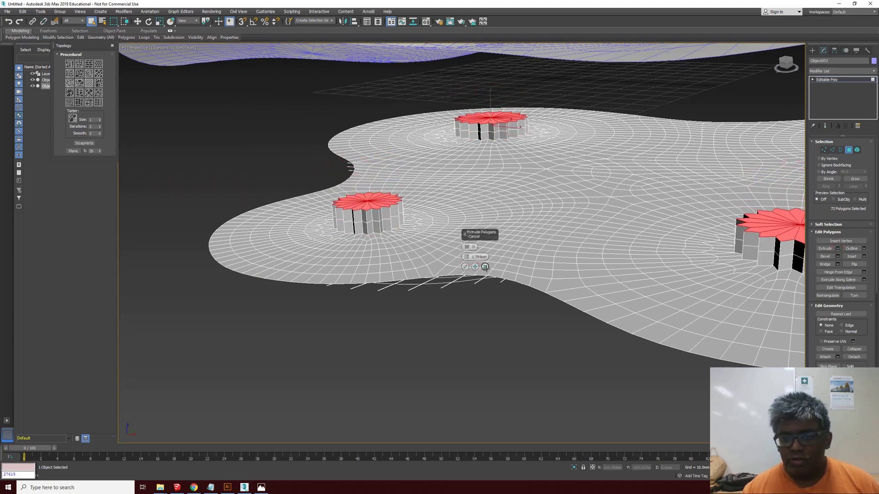
pyautogui.click(486, 266)
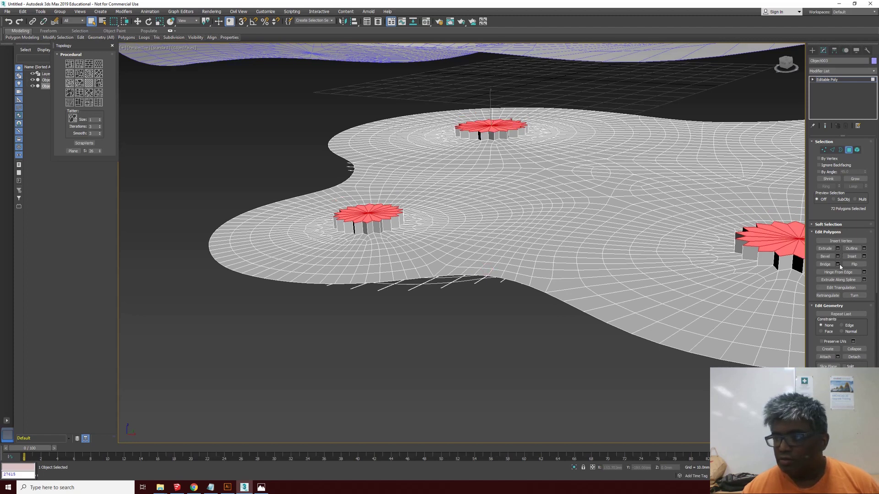
# Bevel the four extruded caps upward by a small height with their outlines flaring outward.
pyautogui.click(837, 256)
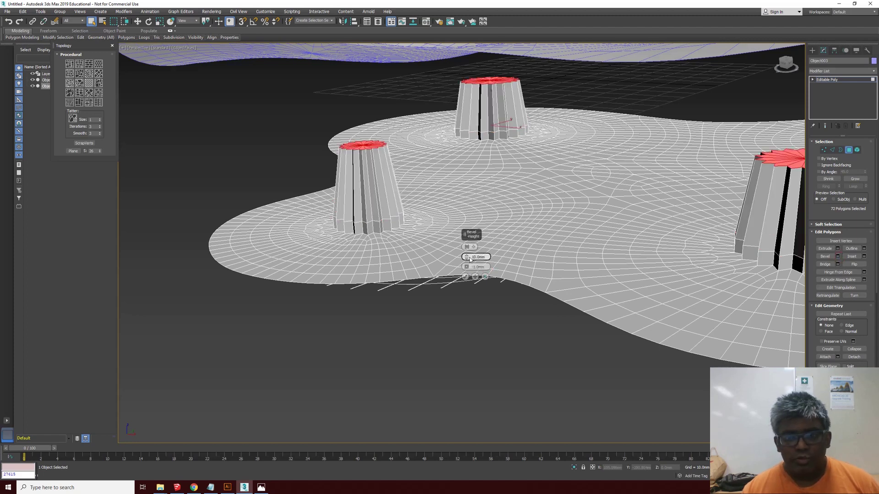
pyautogui.moveTo(467, 261)
pyautogui.mouseDown()
pyautogui.moveTo(471, 298)
pyautogui.moveTo(467, 259)
pyautogui.mouseUp()
pyautogui.click(466, 276)
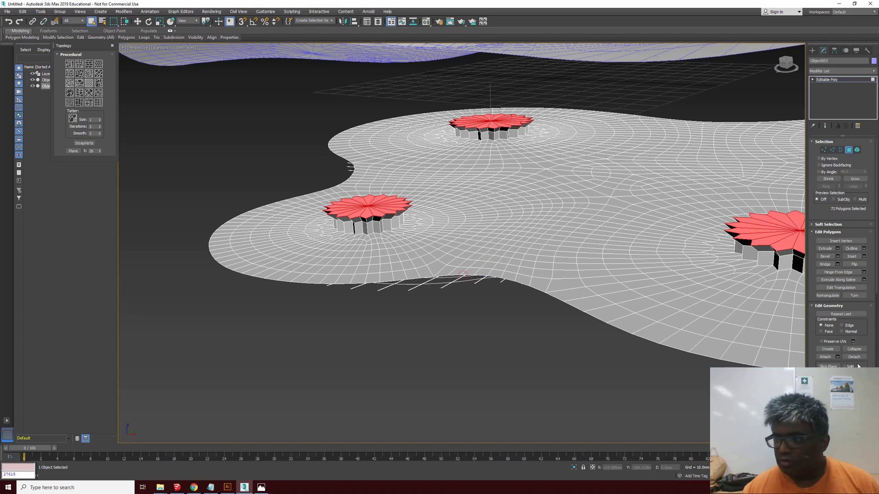
# Inset the selected cap polygons individually, using By Polygon and a small amount so each wedge keeps only a thin border.
pyautogui.click(864, 256)
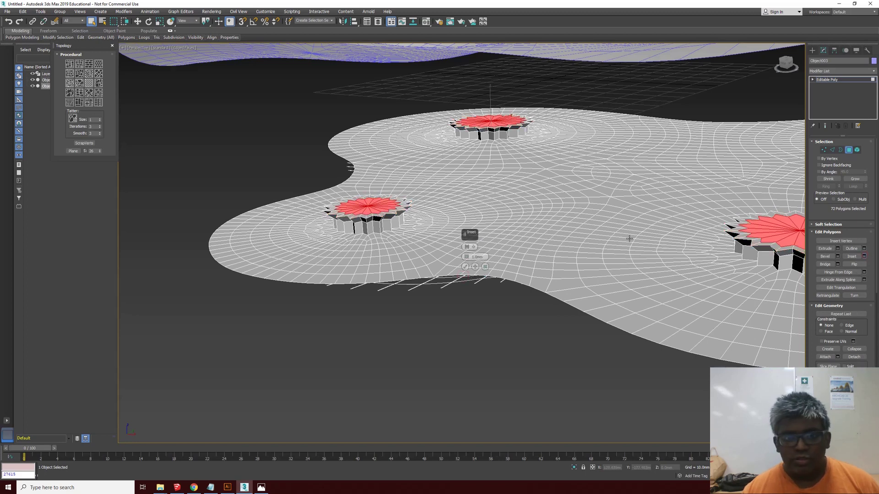
pyautogui.click(473, 250)
pyautogui.click(481, 264)
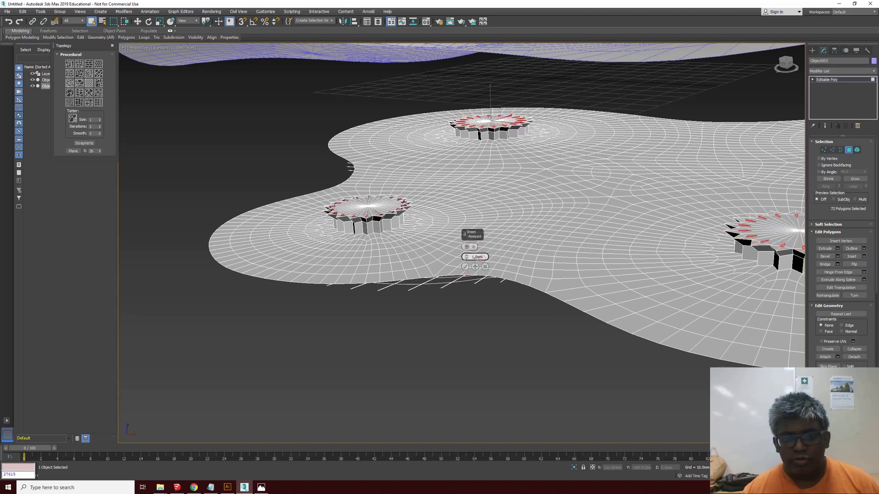
pyautogui.moveTo(467, 258); pyautogui.dragTo(467, 266)
pyautogui.click(465, 268)
pyautogui.scroll(-3, 465, 268)
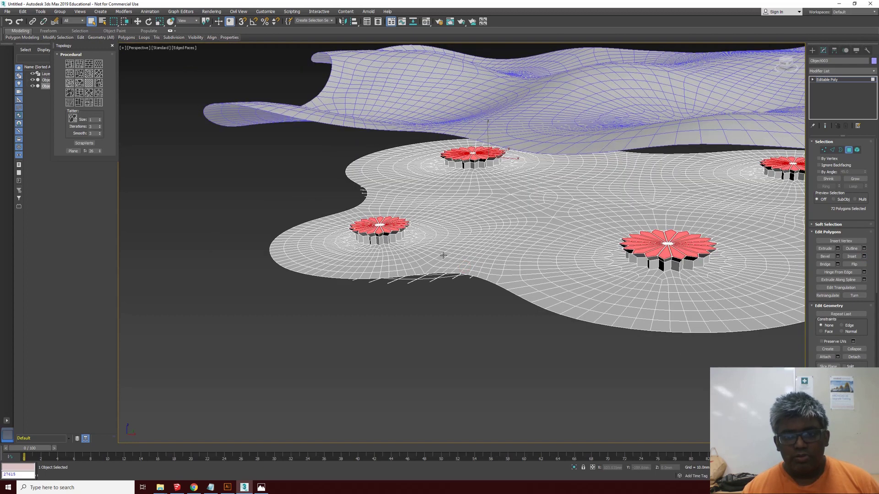
pyautogui.scroll(3, 443, 255)
# Leave the flat copy's editing and hide the leftover spline shape whose lines stick out along its edge.
pyautogui.click(812, 50)
pyautogui.click(455, 320)
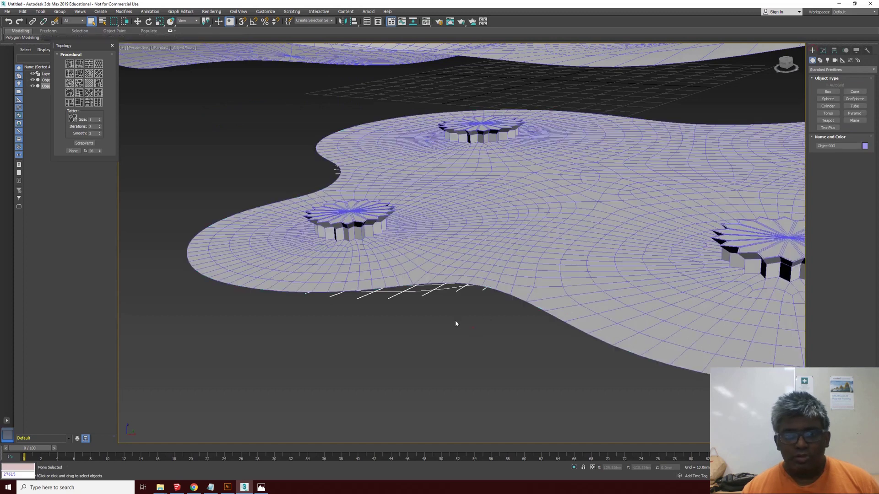
pyautogui.rightClick(417, 294)
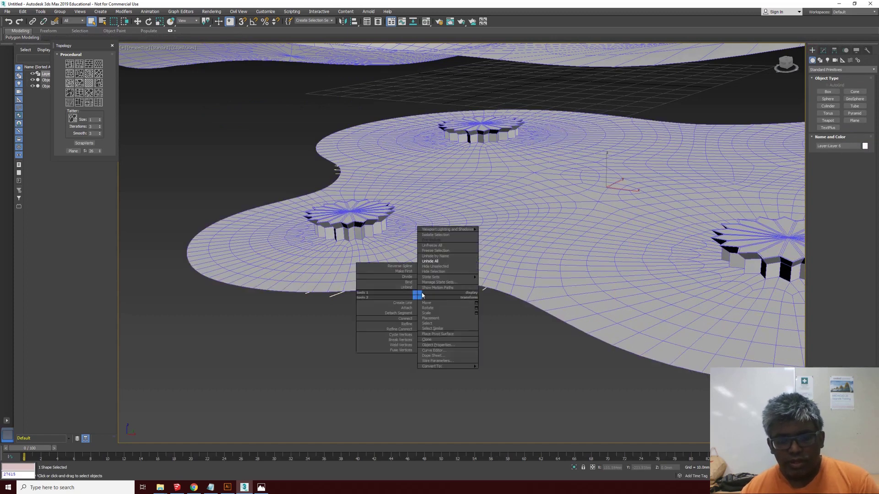
pyautogui.click(421, 295)
pyautogui.rightClick(420, 288)
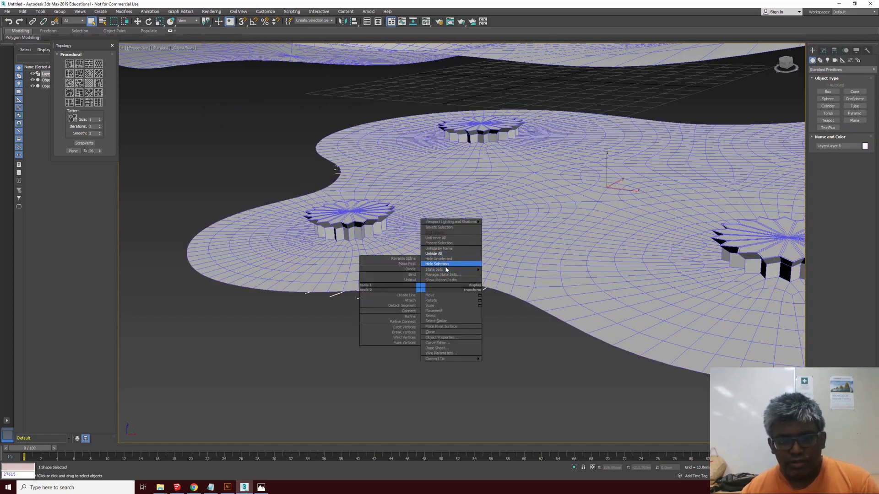
pyautogui.click(439, 265)
pyautogui.scroll(-5, 392, 319)
pyautogui.scroll(8, 391, 319)
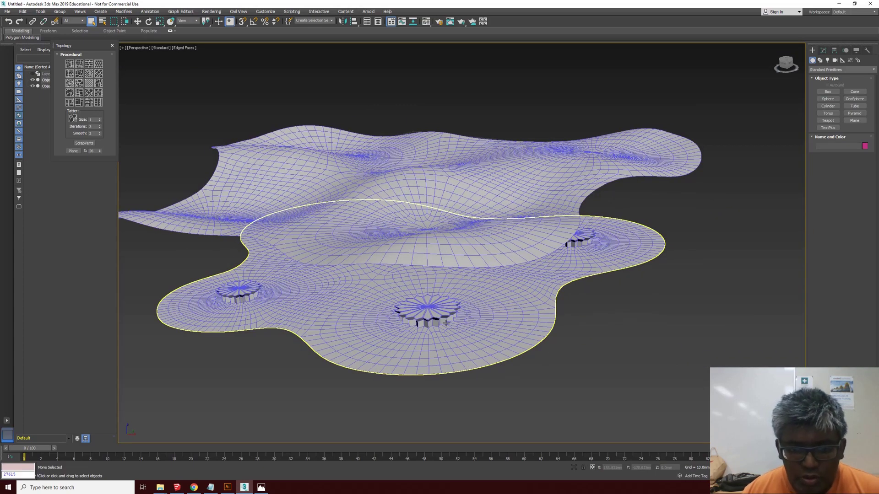
# Select the flat copy with the column caps and attach the wavy roof mesh to it.
pyautogui.click(451, 315)
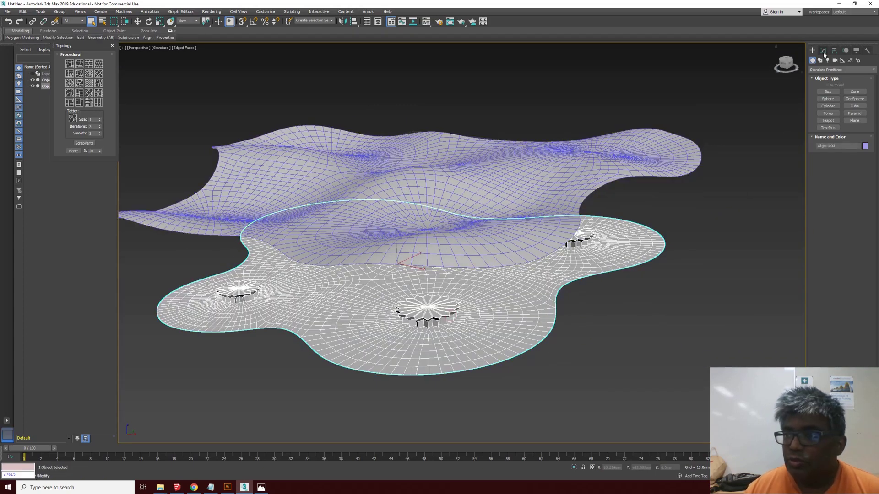
pyautogui.click(823, 50)
pyautogui.click(825, 283)
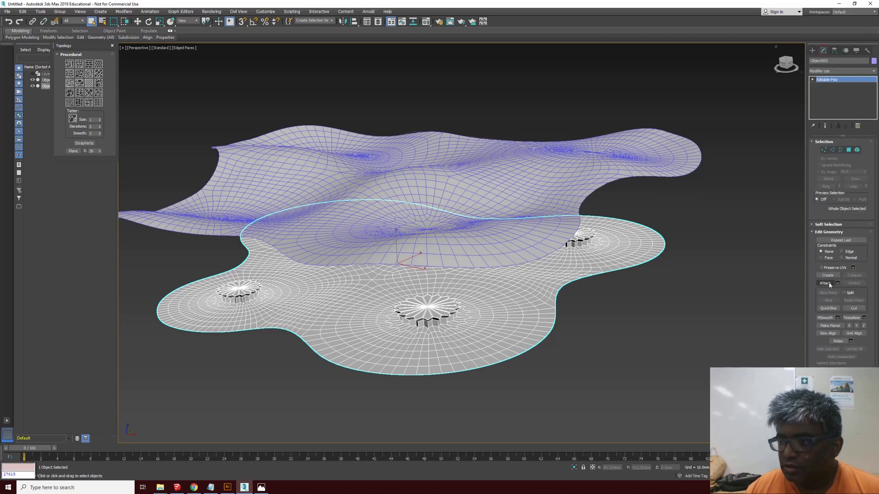
pyautogui.click(534, 226)
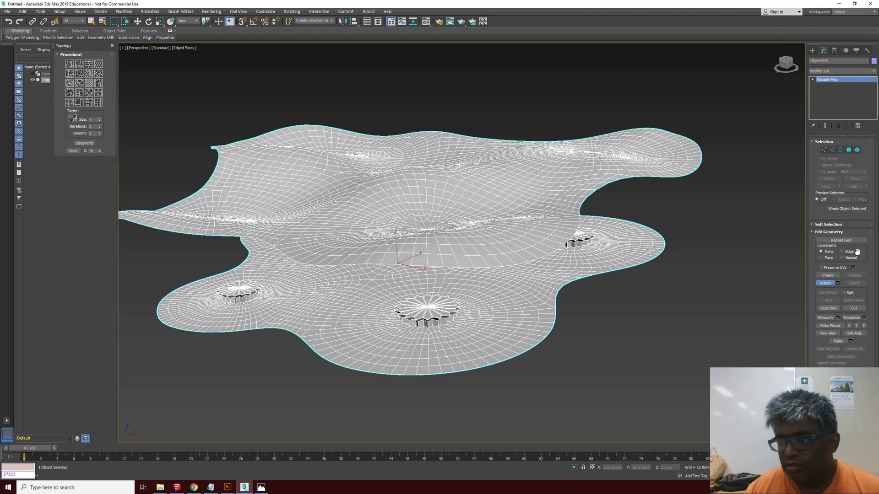
pyautogui.scroll(2, 435, 261)
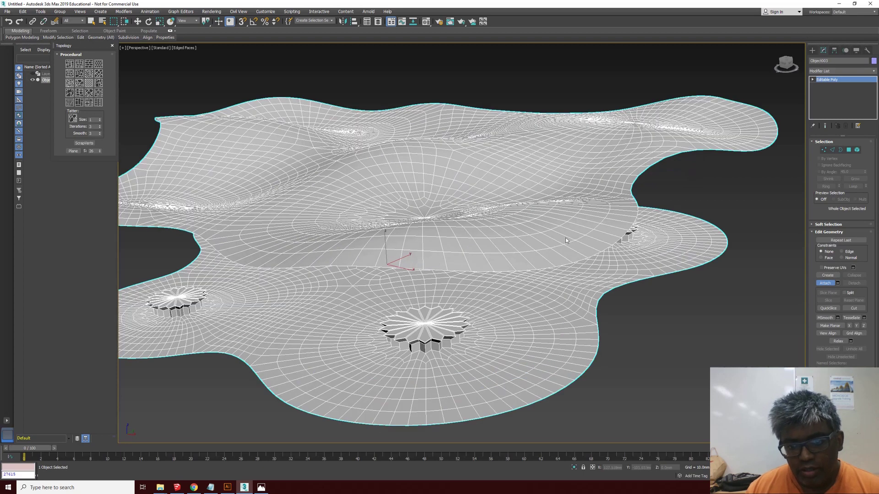
pyautogui.scroll(-3, 564, 268)
pyautogui.scroll(3, 499, 293)
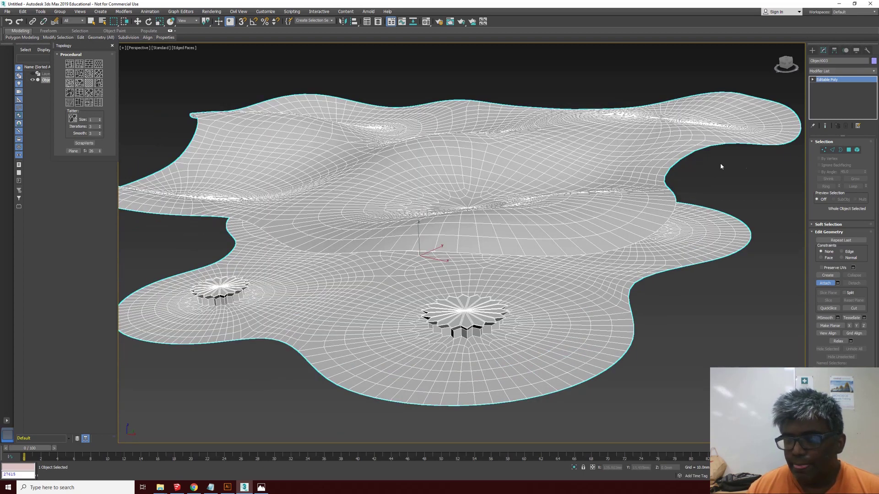
# Select only the wavy roof at Element level and flip its normals to face downward.
pyautogui.click(853, 150)
pyautogui.click(572, 242)
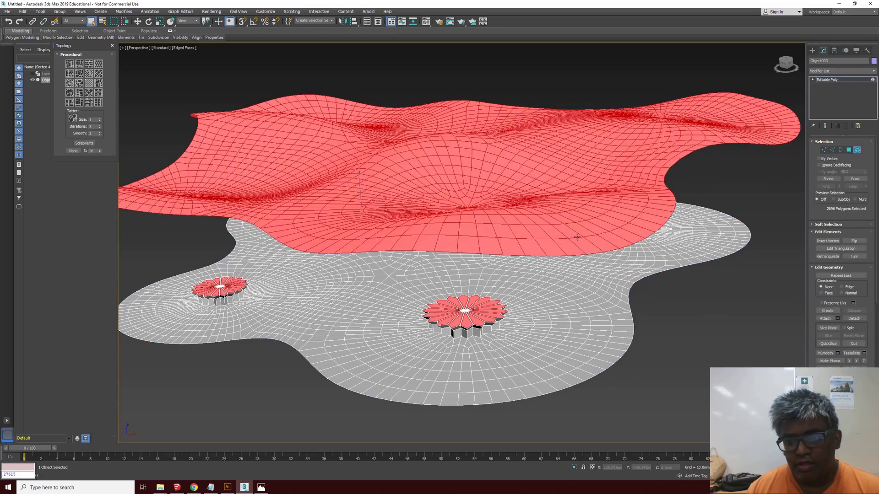
pyautogui.click(645, 188)
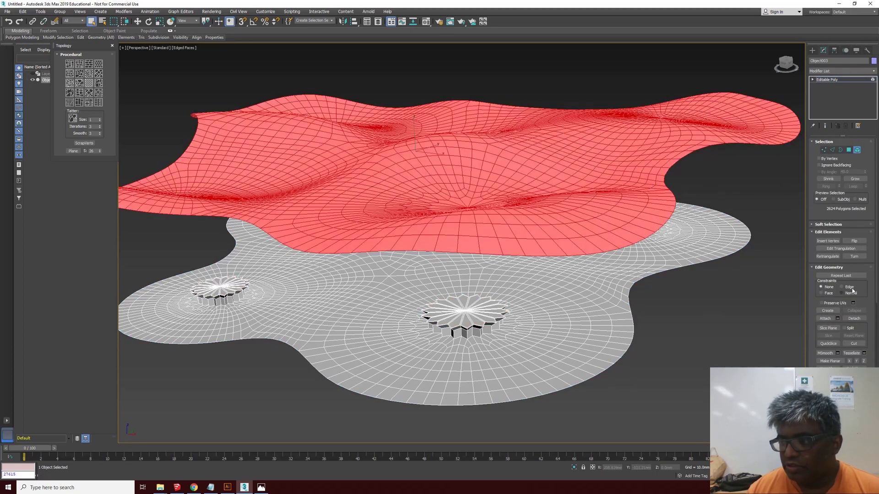
pyautogui.click(854, 241)
pyautogui.click(760, 203)
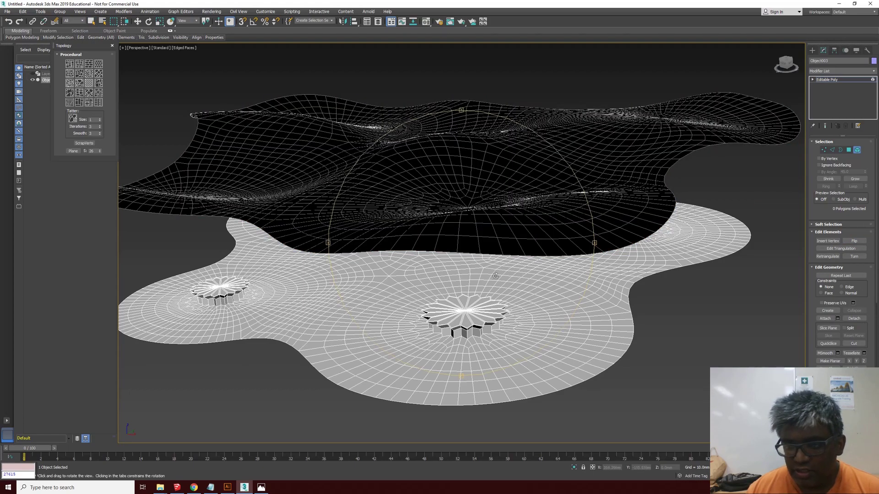
pyautogui.keyDown('alt'); pyautogui.moveTo(495, 276); pyautogui.dragTo(469, 247, button='middle'); pyautogui.keyUp('alt')
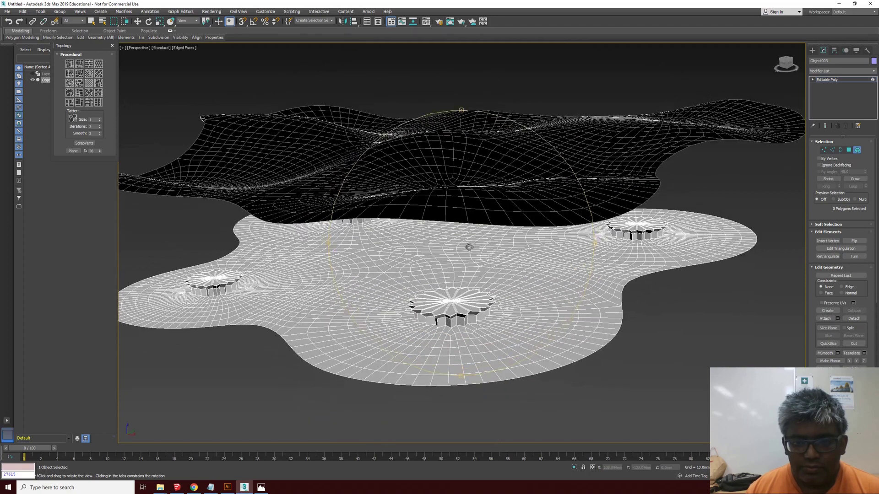
pyautogui.click(857, 149)
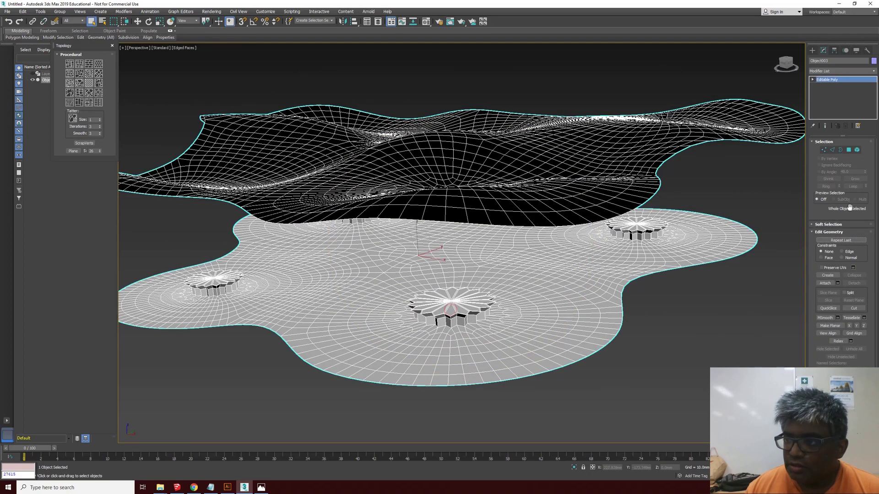
# Work at Polygon level and select a single inset petal polygon on the front column cap.
pyautogui.click(849, 151)
pyautogui.click(451, 308)
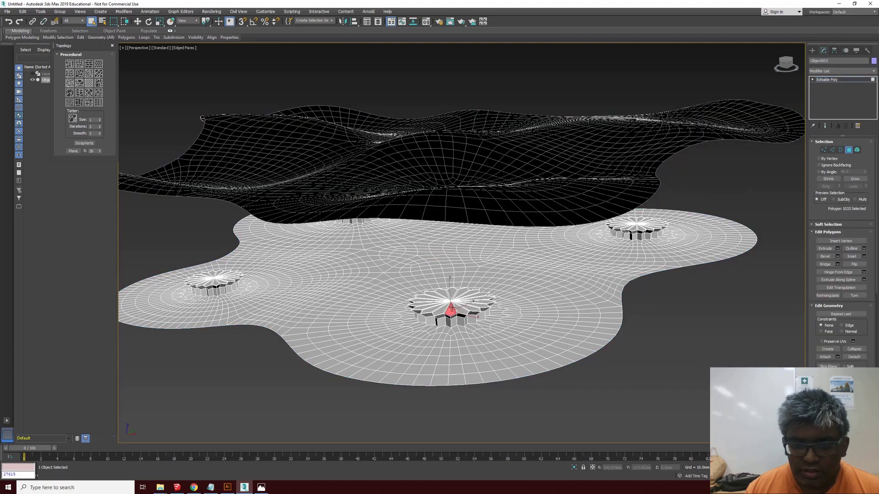
pyautogui.hotkey('ctrl', 'r')
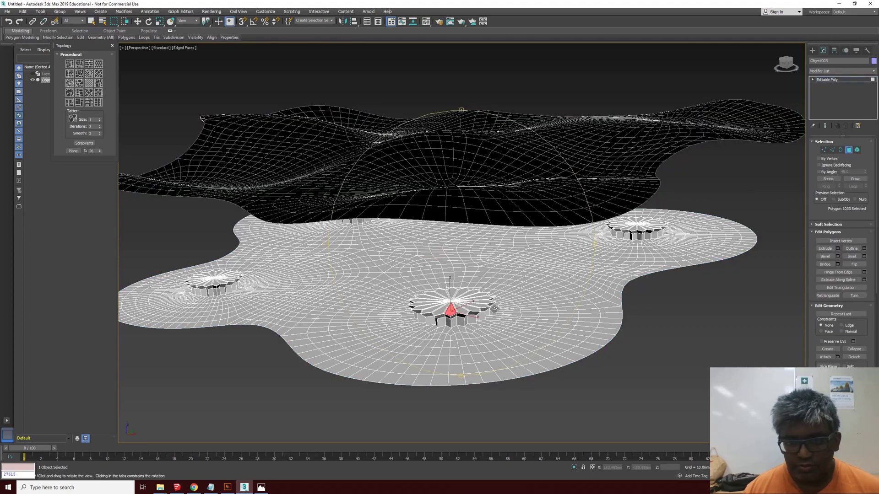
pyautogui.moveTo(495, 309); pyautogui.dragTo(477, 305)
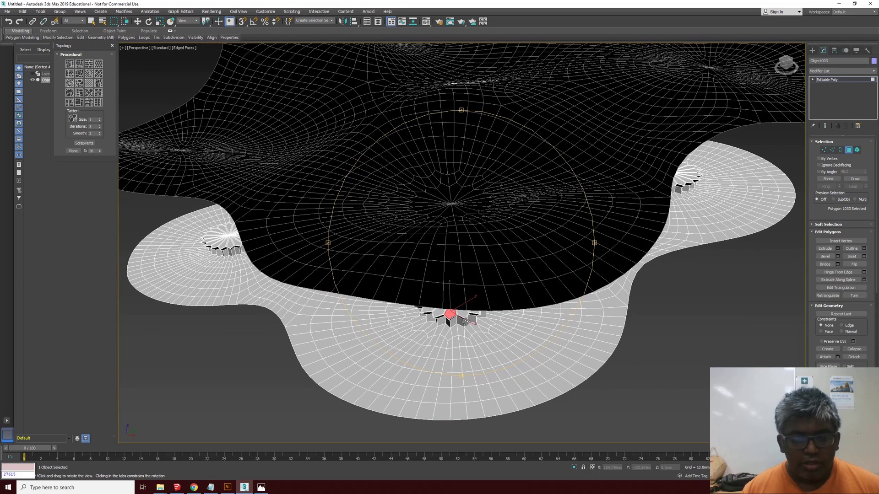
pyautogui.click(91, 21)
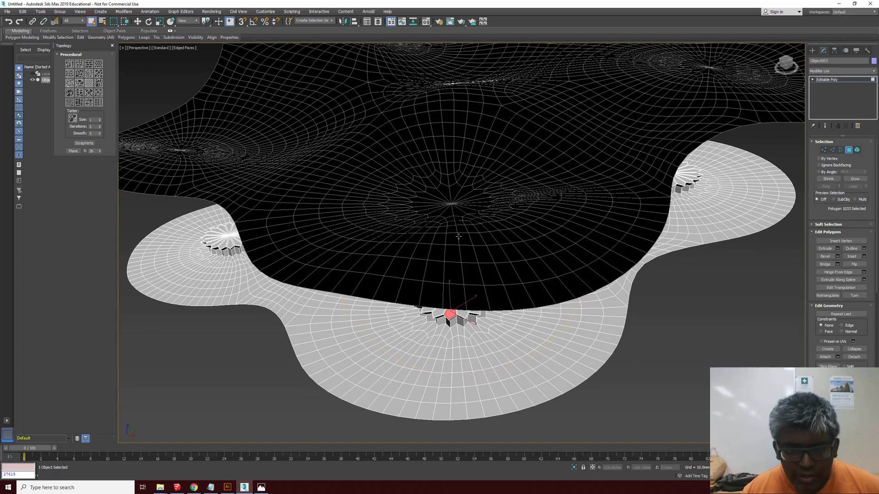
# Try adding polygons around the roof's lobe centre above the front column to the selection.
pyautogui.click(449, 214)
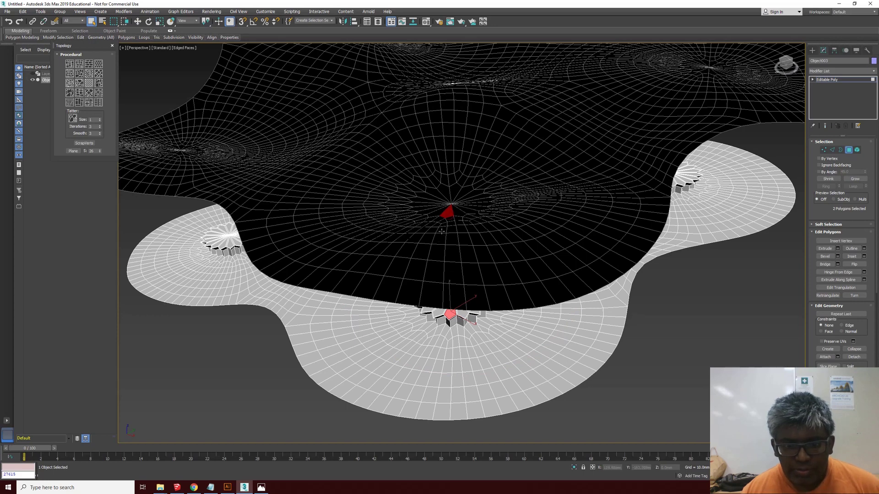
pyautogui.scroll(3, 454, 220)
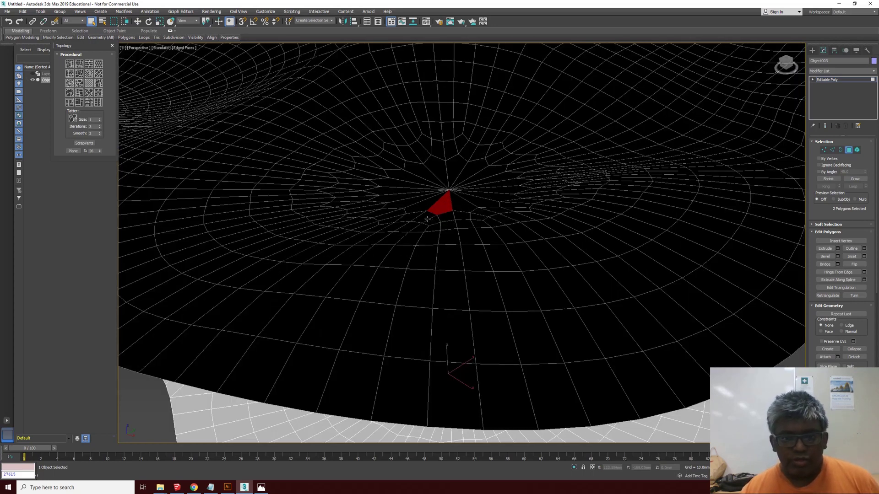
pyautogui.scroll(2, 427, 219)
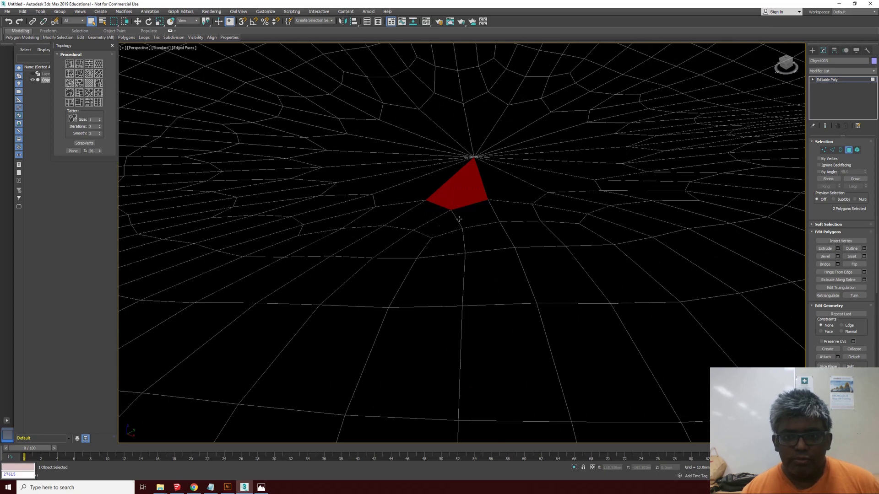
pyautogui.keyDown('ctrl'); pyautogui.click(433, 234); pyautogui.keyUp('ctrl')
pyautogui.keyDown('ctrl'); pyautogui.click(412, 248); pyautogui.keyUp('ctrl')
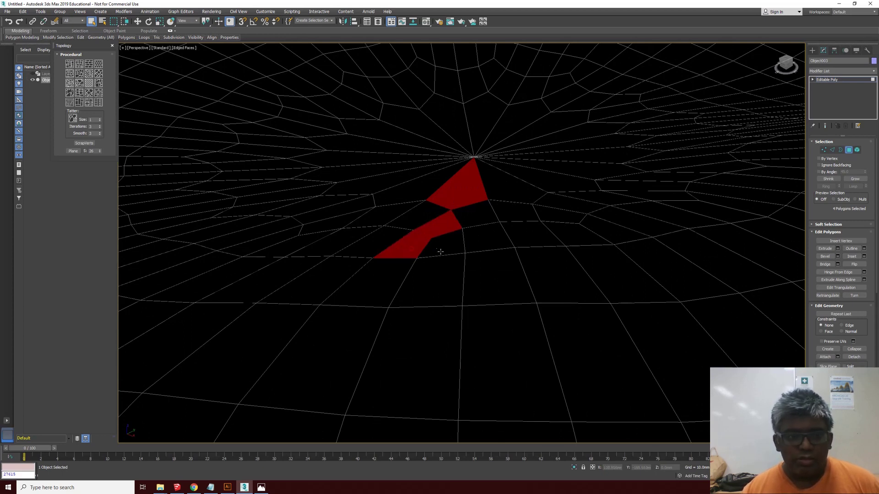
pyautogui.keyDown('ctrl'); pyautogui.click(439, 251); pyautogui.keyUp('ctrl')
pyautogui.scroll(-3, 433, 247)
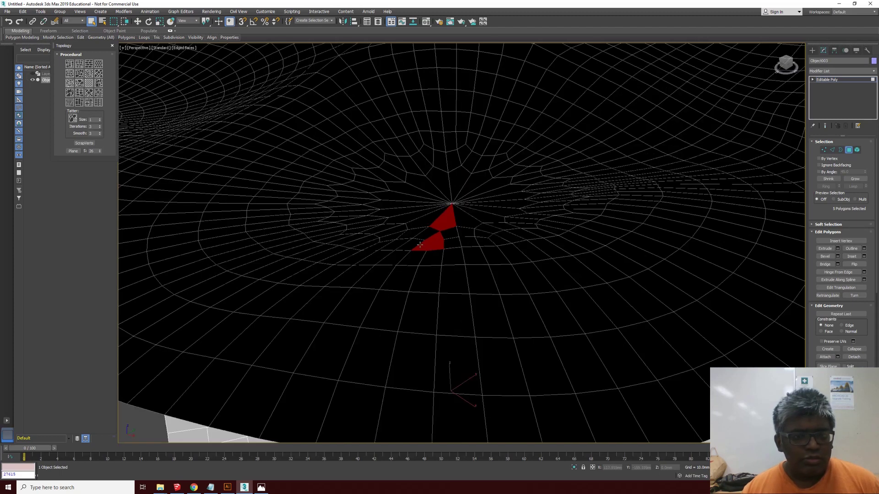
pyautogui.scroll(4, 326, 225)
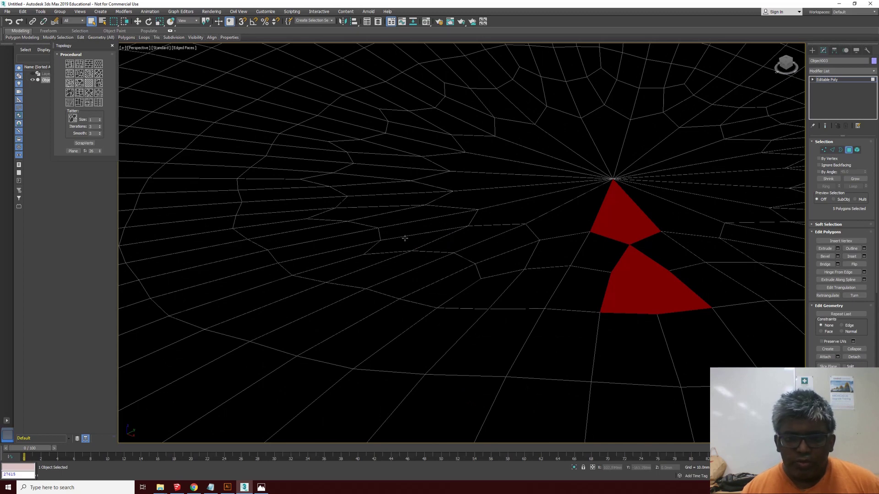
pyautogui.scroll(-4, 377, 258)
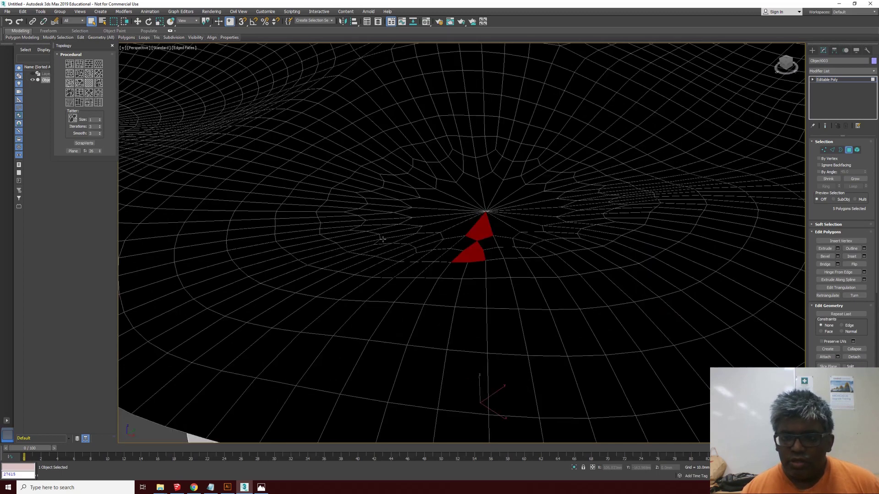
pyautogui.scroll(4, 480, 241)
# Try selecting different groups of polygons around the centre of the roof lobe above the front column.
pyautogui.click(470, 260)
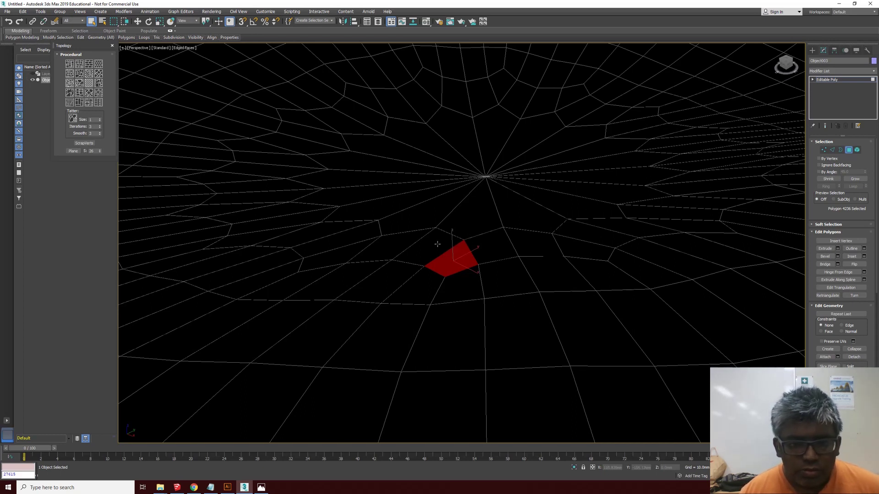
pyautogui.click(478, 249)
pyautogui.keyDown('ctrl'); pyautogui.click(439, 249); pyautogui.keyUp('ctrl')
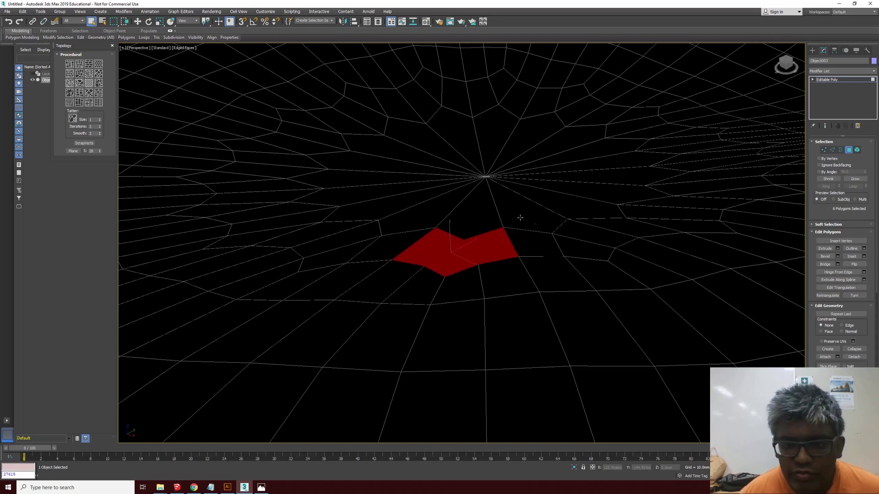
pyautogui.click(522, 204)
pyautogui.click(535, 241)
pyautogui.click(597, 241)
pyautogui.click(626, 215)
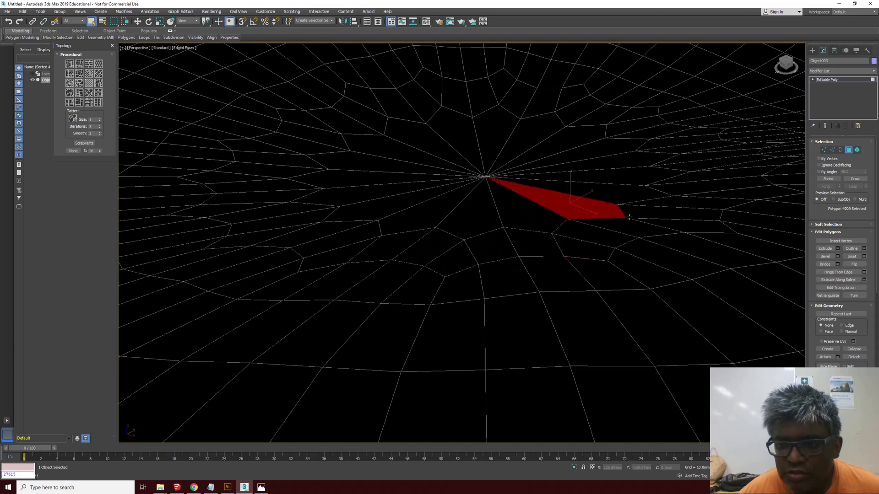
pyautogui.click(657, 216)
pyautogui.keyDown('shift'); pyautogui.click(626, 229); pyautogui.keyUp('shift')
pyautogui.click(426, 219)
pyautogui.keyDown('shift'); pyautogui.click(459, 224); pyautogui.keyUp('shift')
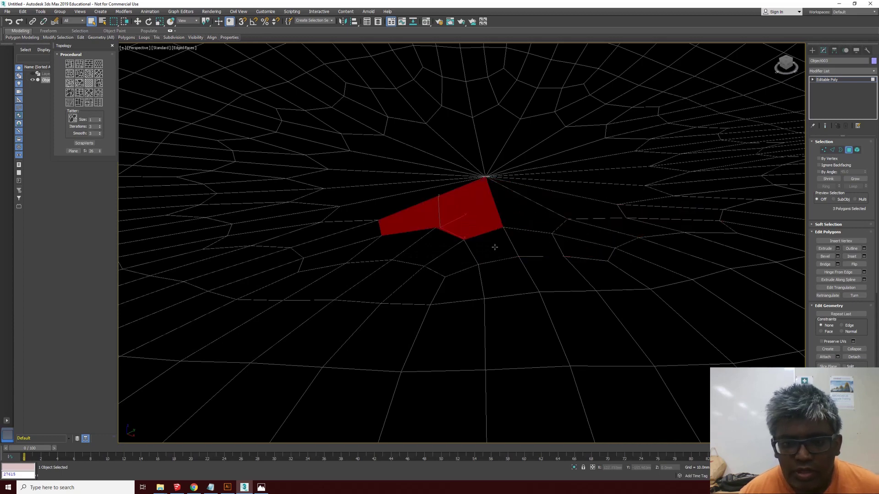
# Select the patch of polygons just in front of the roof lobe's centre and add one petal polygon of the front column cap.
pyautogui.click(486, 257)
pyautogui.keyDown('ctrl'); pyautogui.click(435, 246); pyautogui.keyUp('ctrl')
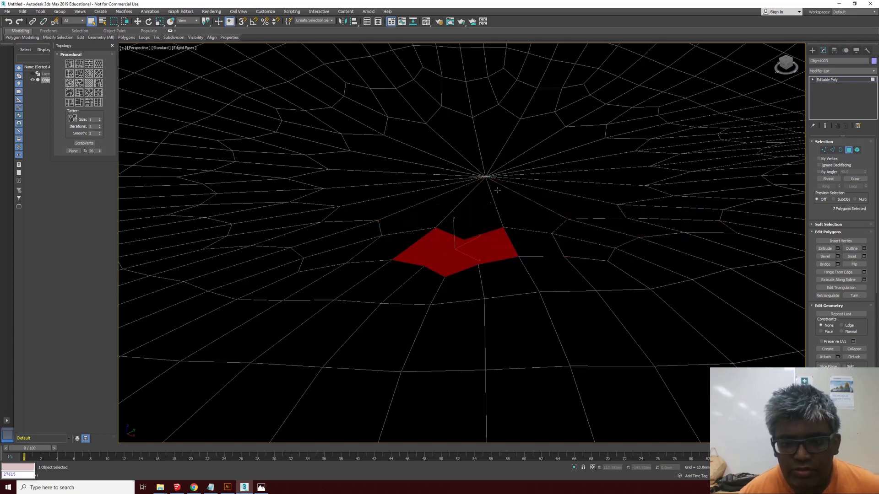
pyautogui.scroll(-6, 497, 189)
pyautogui.scroll(4, 497, 246)
pyautogui.scroll(-4, 490, 267)
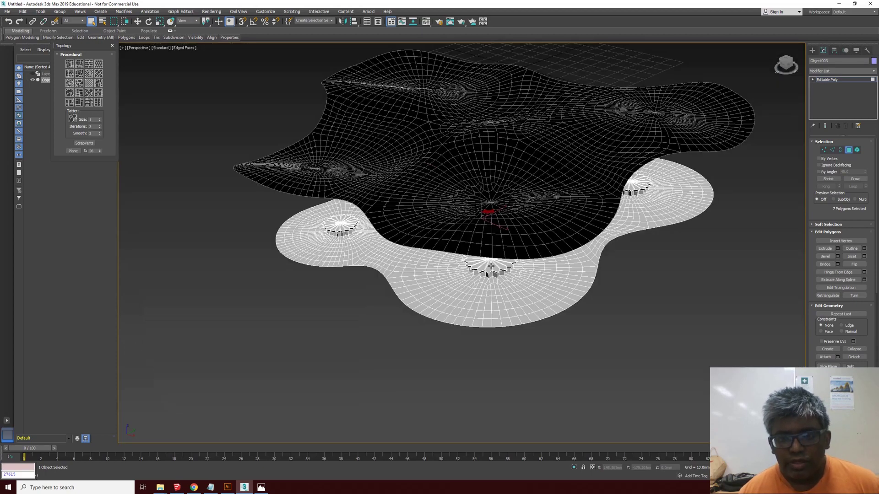
pyautogui.scroll(4, 489, 267)
pyautogui.keyDown('ctrl'); pyautogui.click(490, 271); pyautogui.keyUp('ctrl')
pyautogui.scroll(-4, 491, 276)
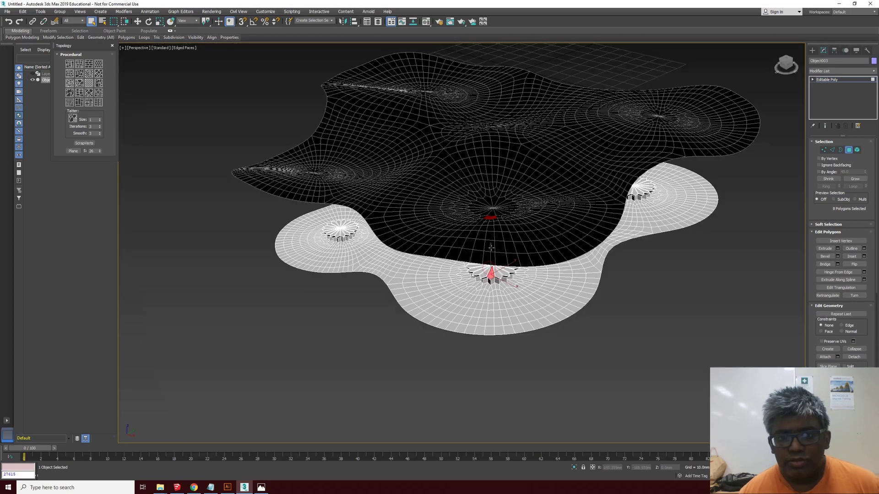
# Bridge the selected roof patch to the front cap petal using 3 segments and Twist 2 of -1.
pyautogui.scroll(2, 491, 247)
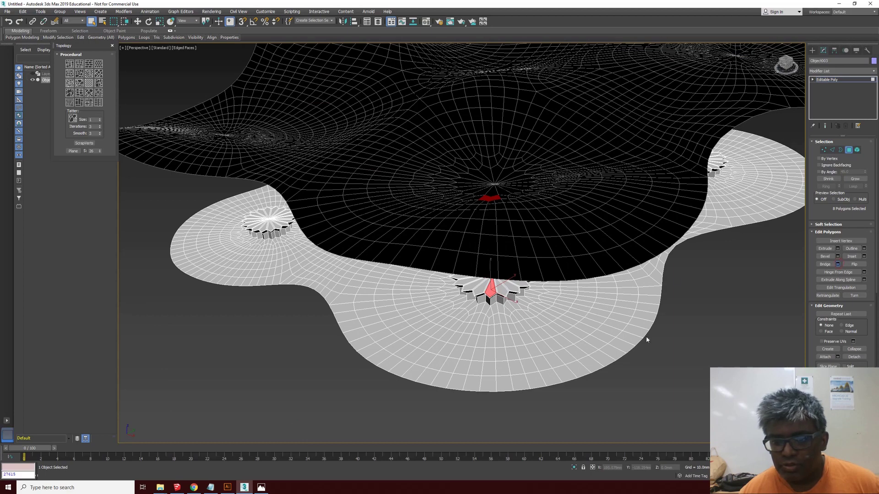
pyautogui.hotkey('ctrl', 'r')
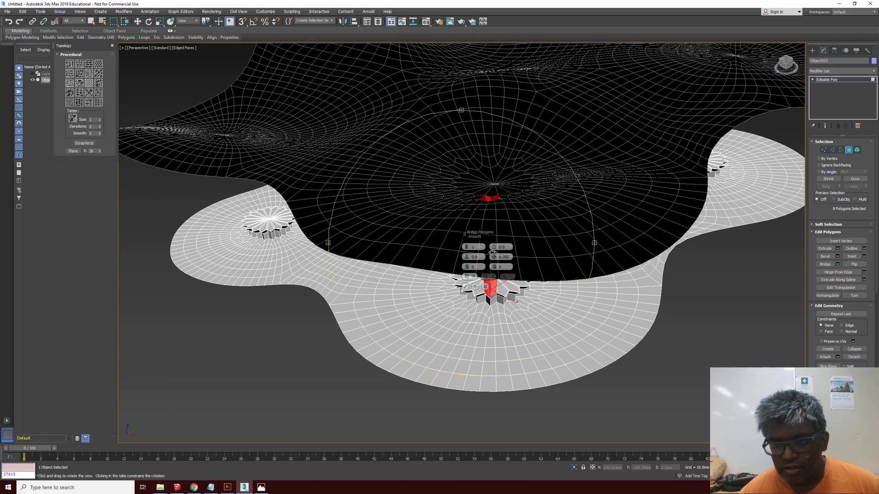
pyautogui.moveTo(488, 238); pyautogui.dragTo(378, 276)
pyautogui.moveTo(523, 244); pyautogui.dragTo(531, 208)
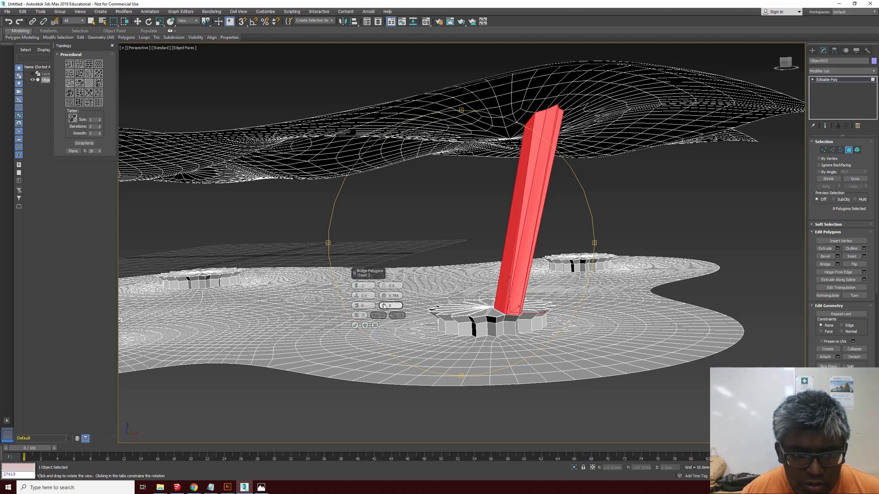
pyautogui.moveTo(384, 306); pyautogui.dragTo(358, 283)
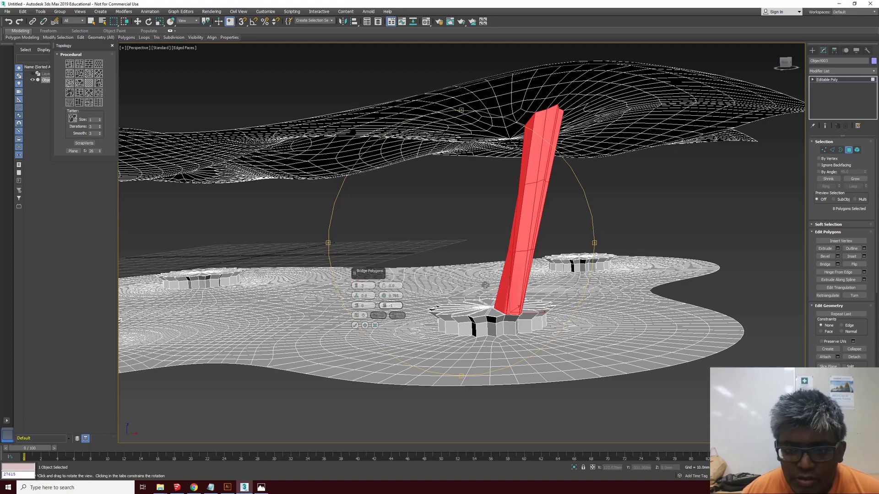
pyautogui.moveTo(513, 227); pyautogui.dragTo(485, 228)
pyautogui.scroll(3, 485, 261)
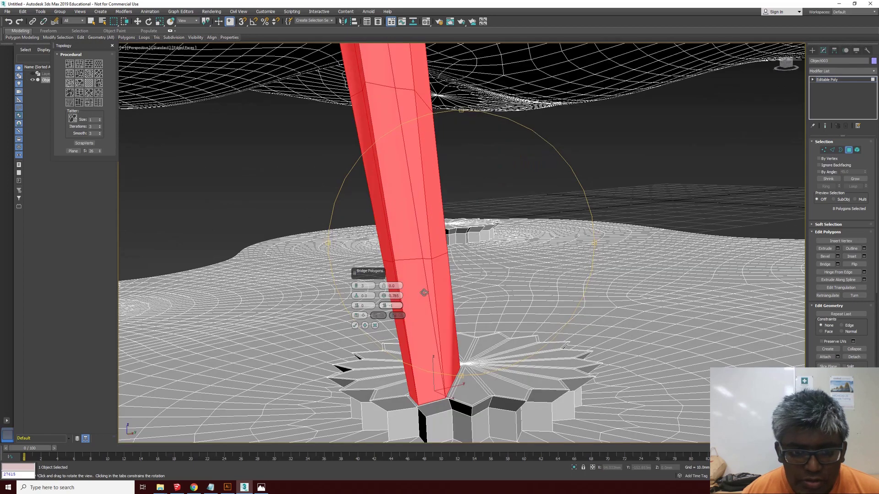
# Set the bridge's Taper to -2.0 and apply it, keeping the Bridge settings open for more struts.
pyautogui.moveTo(386, 288)
pyautogui.mouseDown()
pyautogui.moveTo(385, 311)
pyautogui.moveTo(385, 288)
pyautogui.mouseUp()
pyautogui.scroll(-4, 456, 246)
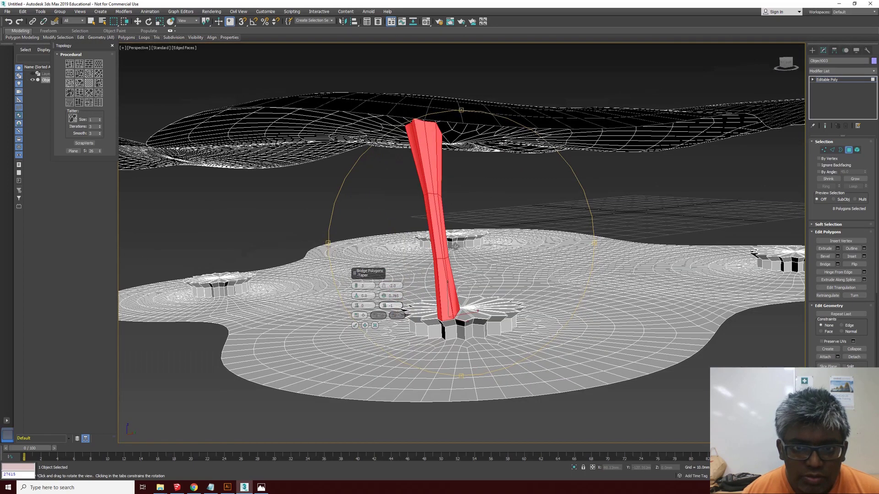
pyautogui.scroll(2, 440, 225)
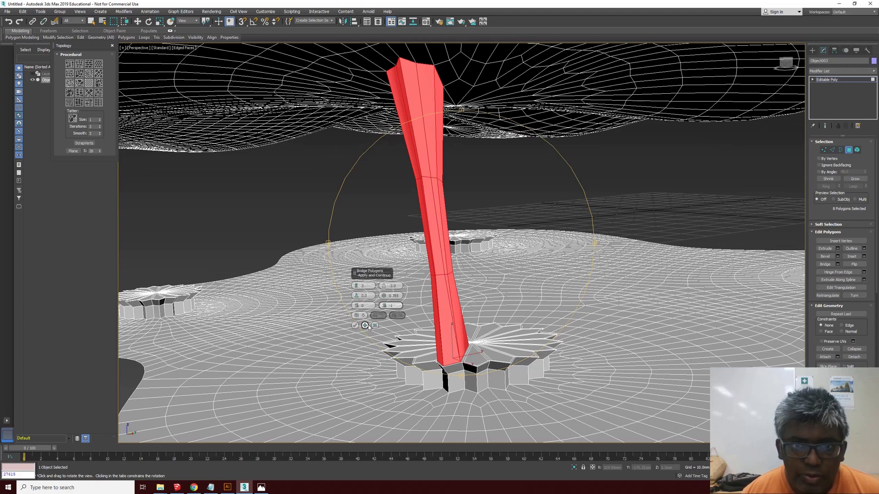
pyautogui.moveTo(455, 154)
pyautogui.mouseDown()
pyautogui.moveTo(467, 157)
pyautogui.moveTo(469, 173)
pyautogui.moveTo(465, 147)
pyautogui.moveTo(467, 187)
pyautogui.moveTo(478, 180)
pyautogui.moveTo(451, 145)
pyautogui.mouseUp()
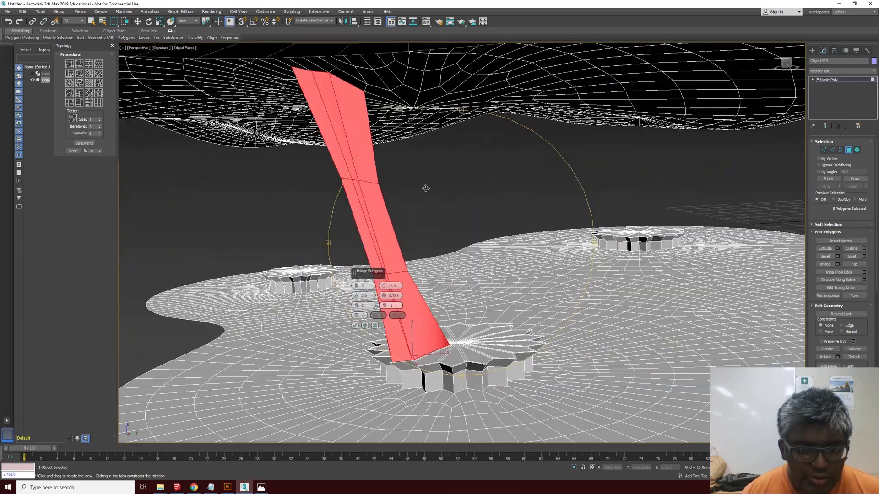
pyautogui.click(365, 325)
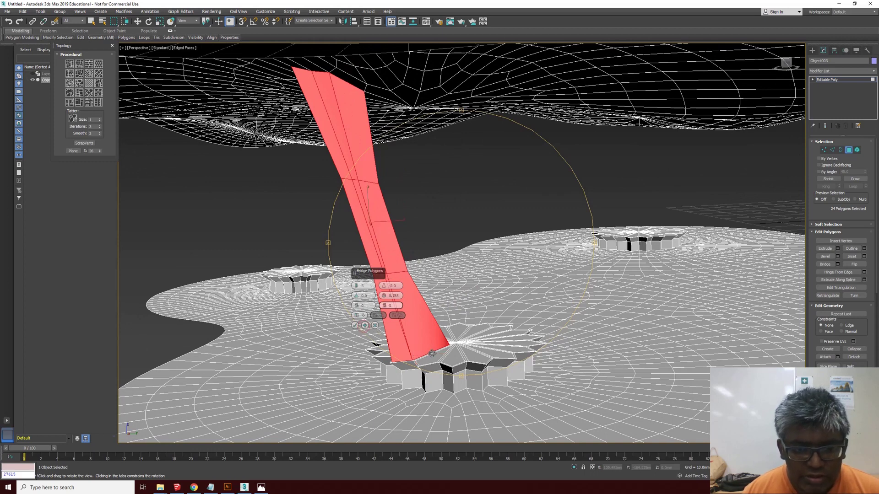
# Bridge the cap petal directly beside the first strut to the roof patch above it.
pyautogui.click(92, 21)
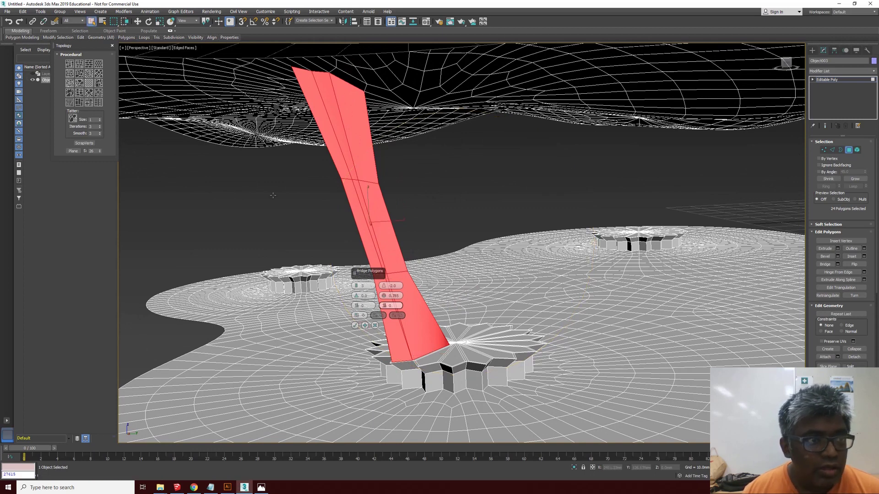
pyautogui.click(436, 356)
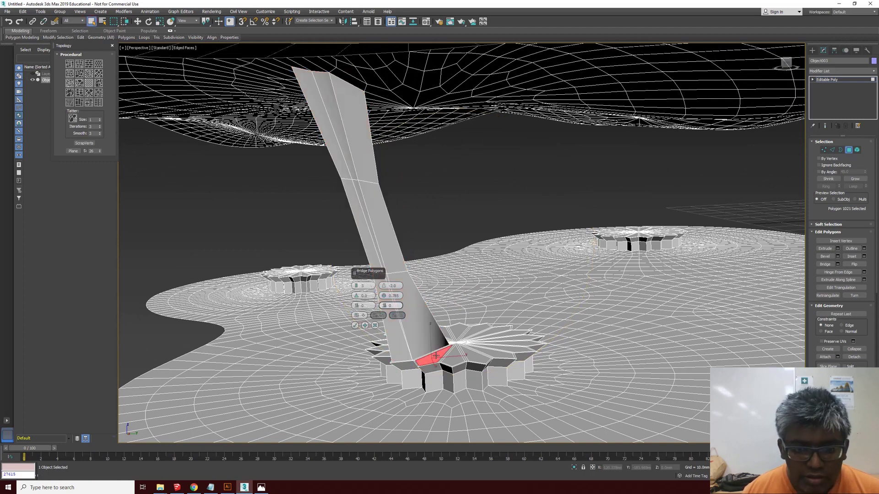
pyautogui.keyDown('ctrl'); pyautogui.click(350, 78); pyautogui.keyUp('ctrl')
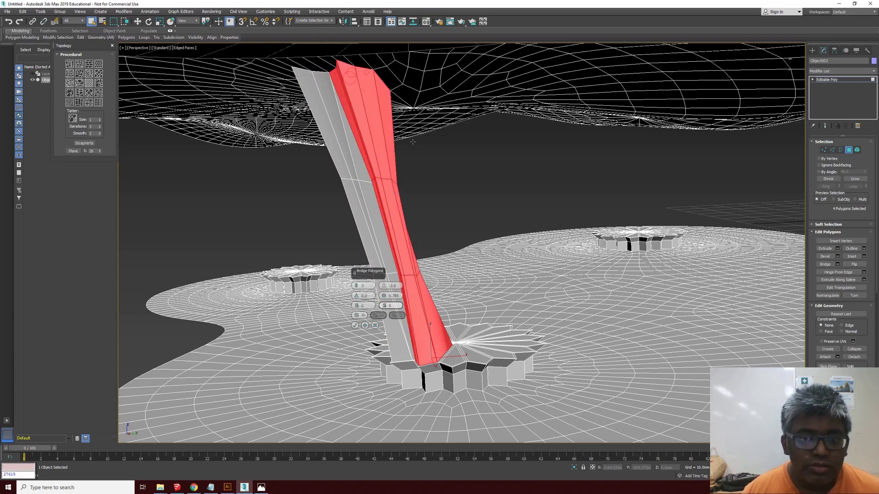
pyautogui.click(366, 327)
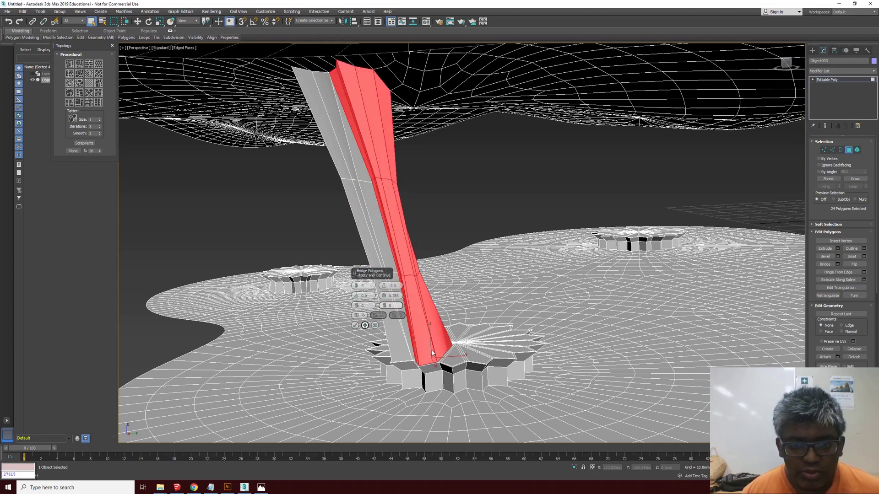
# Bridge the next cap petal along to its roof patch, and select the petal after it.
pyautogui.click(454, 356)
pyautogui.keyDown('ctrl'); pyautogui.click(395, 78); pyautogui.keyUp('ctrl')
pyautogui.keyDown('ctrl'); pyautogui.click(405, 77); pyautogui.keyUp('ctrl')
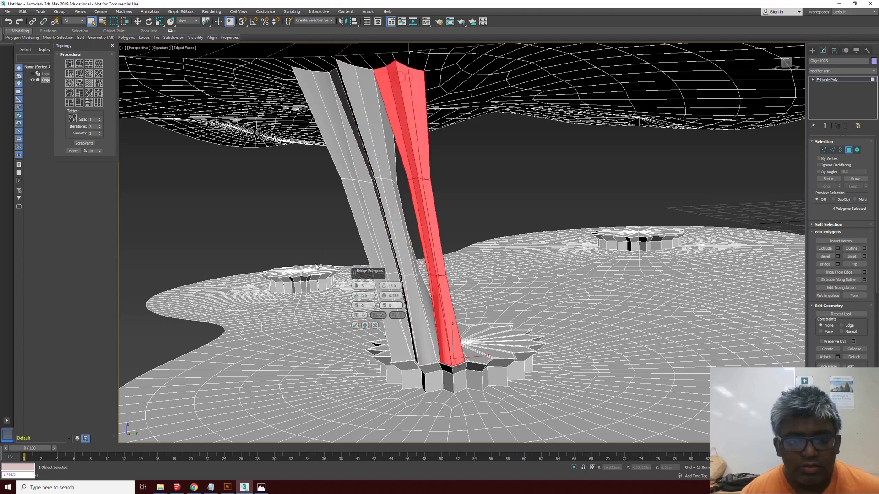
pyautogui.click(366, 326)
pyautogui.click(476, 357)
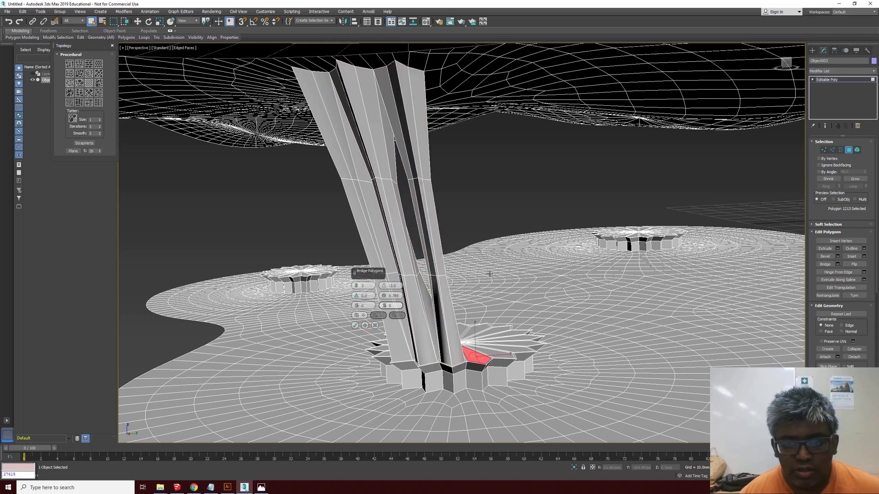
# Undo the last two strut bridges, leaving only the first strut on the cap.
pyautogui.hotkey('ctrl', 'z')
pyautogui.hotkey('ctrl', 'z')
pyautogui.hotkey('ctrl', 'z')
pyautogui.hotkey('ctrl', 'z')
pyautogui.hotkey('ctrl', 'z')
pyautogui.hotkey('ctrl', 'z')
pyautogui.hotkey('ctrl', 'z')
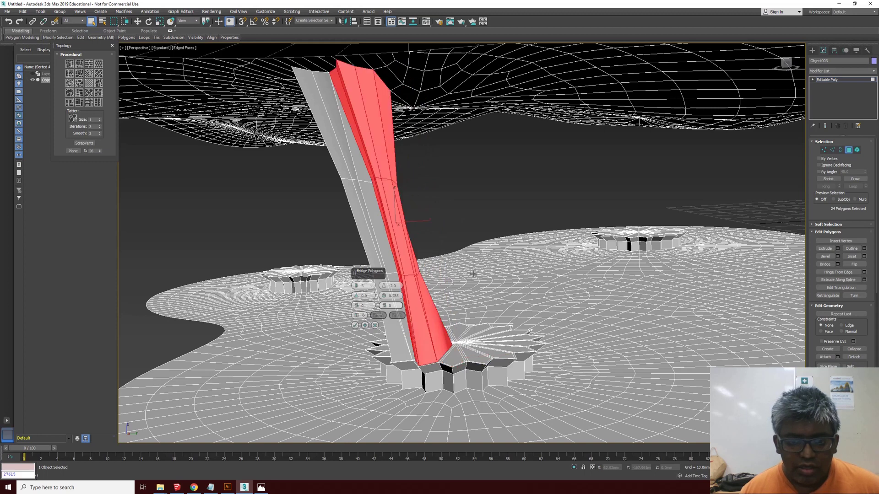
pyautogui.hotkey('ctrl', 'z')
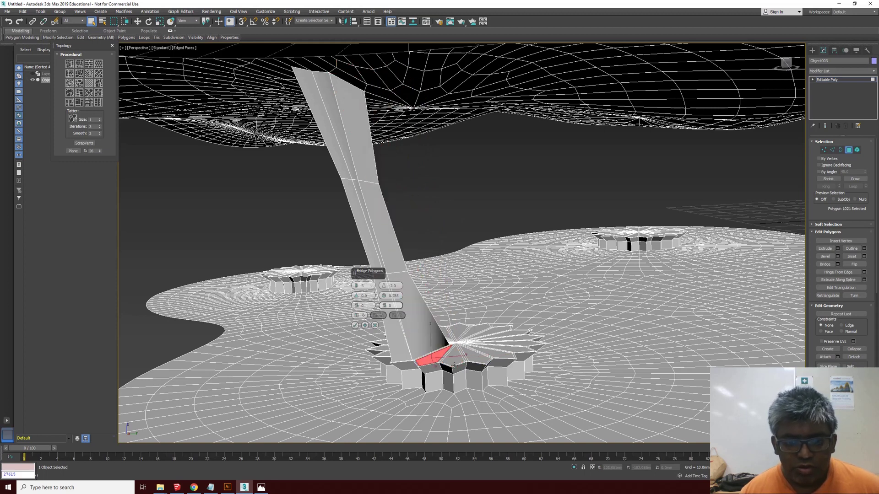
# Skip one petal beside the first strut and bridge the following cap petal to the roof patch above it.
pyautogui.click(454, 365)
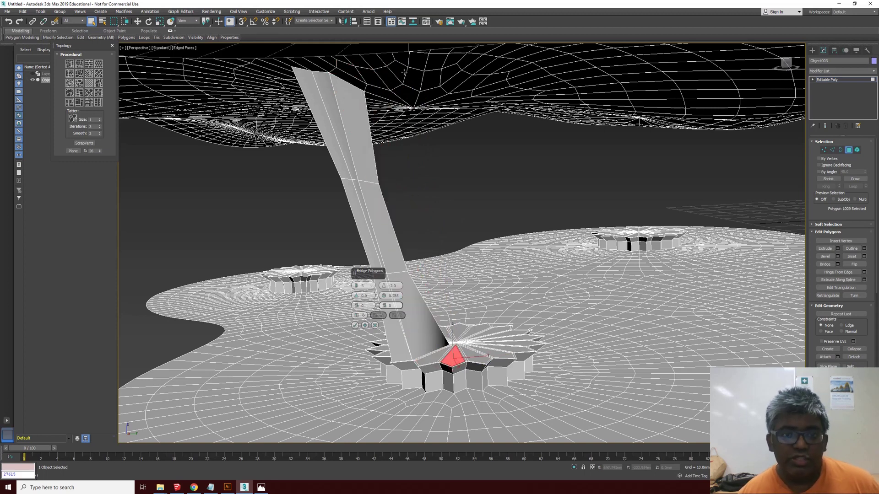
pyautogui.keyDown('ctrl'); pyautogui.click(389, 76); pyautogui.keyUp('ctrl')
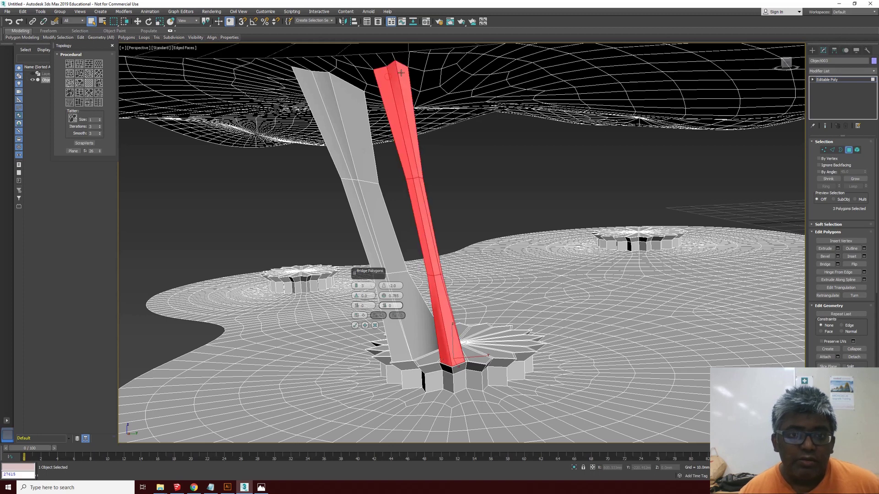
pyautogui.click(354, 326)
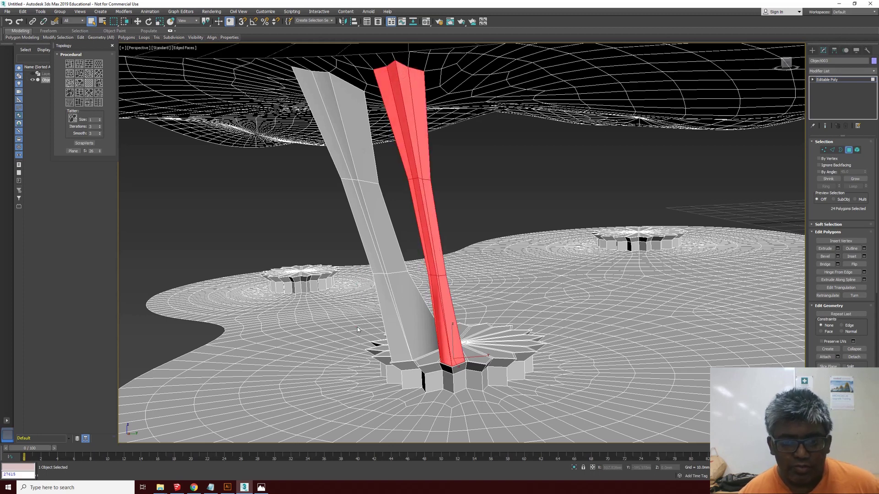
# Skip another cap petal and bridge the following one to a roof patch above it as the third strut.
pyautogui.click(478, 347)
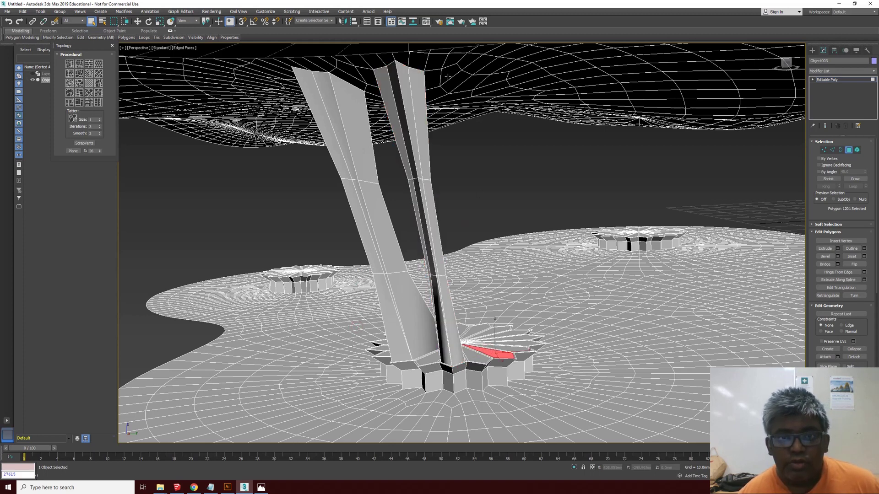
pyautogui.keyDown('ctrl'); pyautogui.click(476, 83); pyautogui.keyUp('ctrl')
pyautogui.keyDown('ctrl'); pyautogui.click(498, 80); pyautogui.keyUp('ctrl')
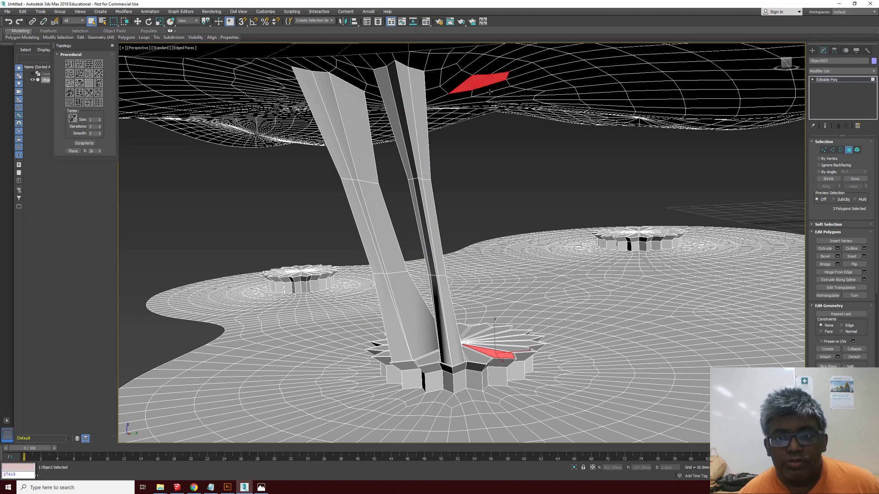
pyautogui.keyDown('ctrl'); pyautogui.click(479, 91); pyautogui.keyUp('ctrl')
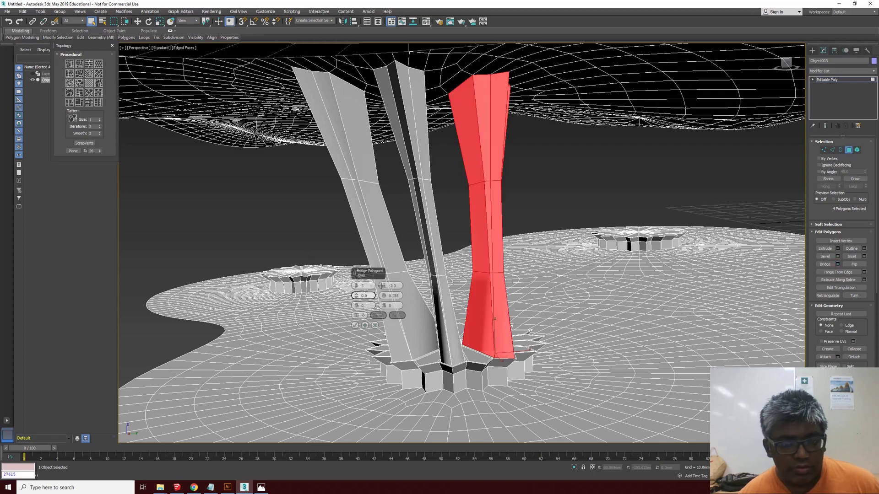
pyautogui.click(365, 326)
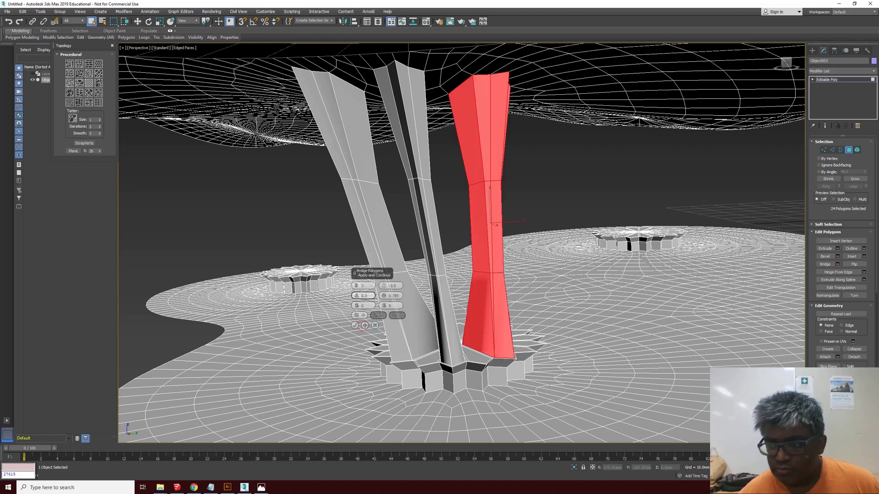
# Select a patch of three roof polygons beside the third strut's upper end, on the underside of the roof lobe.
pyautogui.keyDown('alt'); pyautogui.moveTo(446, 182); pyautogui.dragTo(403, 243, button='middle'); pyautogui.keyUp('alt')
pyautogui.scroll(-4, 407, 235)
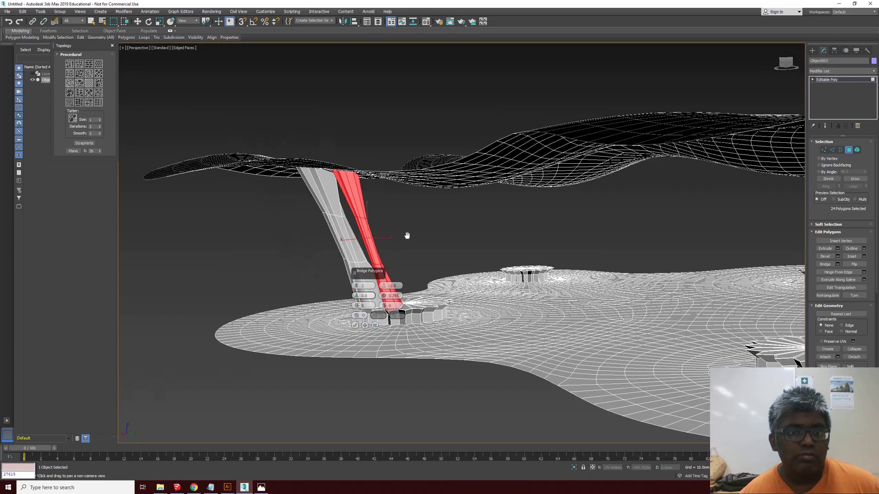
pyautogui.scroll(5, 407, 235)
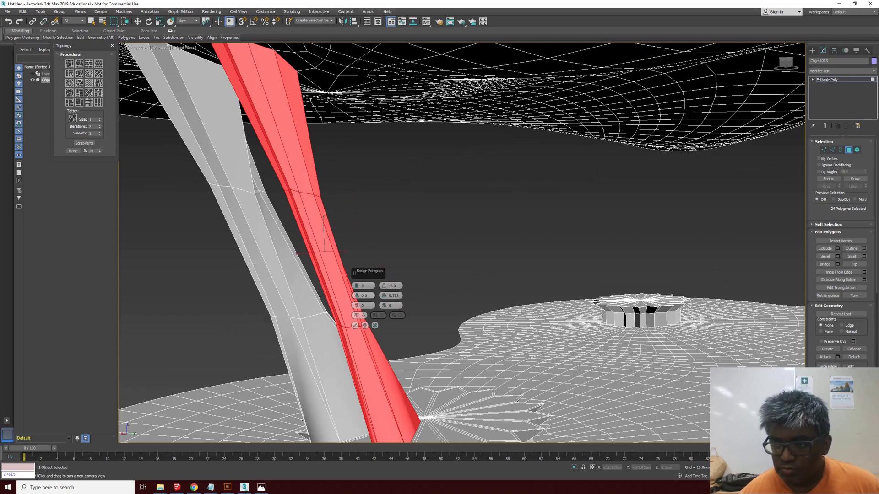
pyautogui.hotkey('ctrl', 'r')
pyautogui.moveTo(476, 248); pyautogui.dragTo(478, 244)
pyautogui.scroll(-4, 443, 232)
pyautogui.scroll(4, 443, 232)
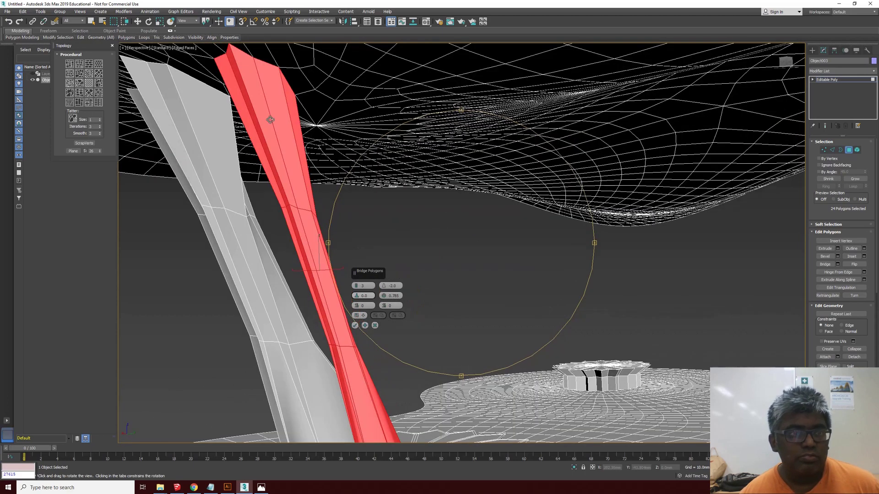
pyautogui.click(91, 21)
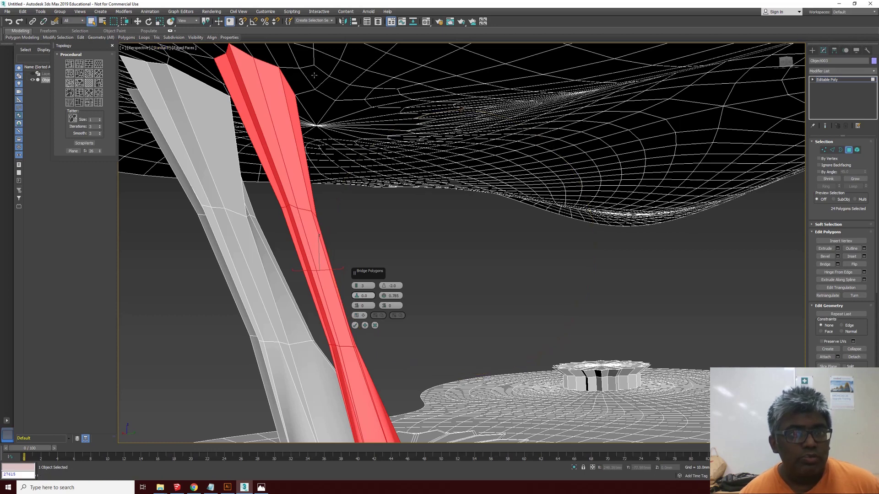
pyautogui.keyDown('ctrl'); pyautogui.click(354, 93); pyautogui.keyUp('ctrl')
pyautogui.keyDown('ctrl'); pyautogui.click(382, 93); pyautogui.keyUp('ctrl')
pyautogui.keyDown('ctrl'); pyautogui.click(395, 99); pyautogui.keyUp('ctrl')
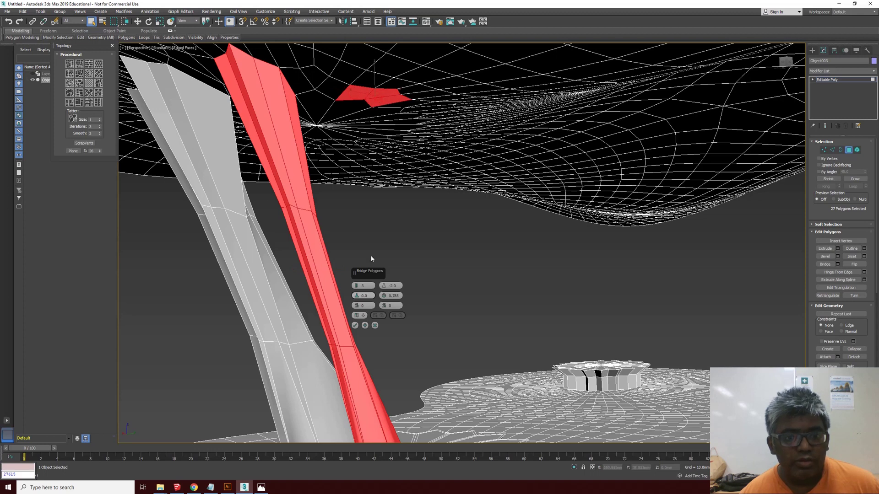
# Add the matching petal on the front column cap to the selection to bridge the fourth strut.
pyautogui.scroll(-5, 414, 394)
pyautogui.scroll(6, 412, 397)
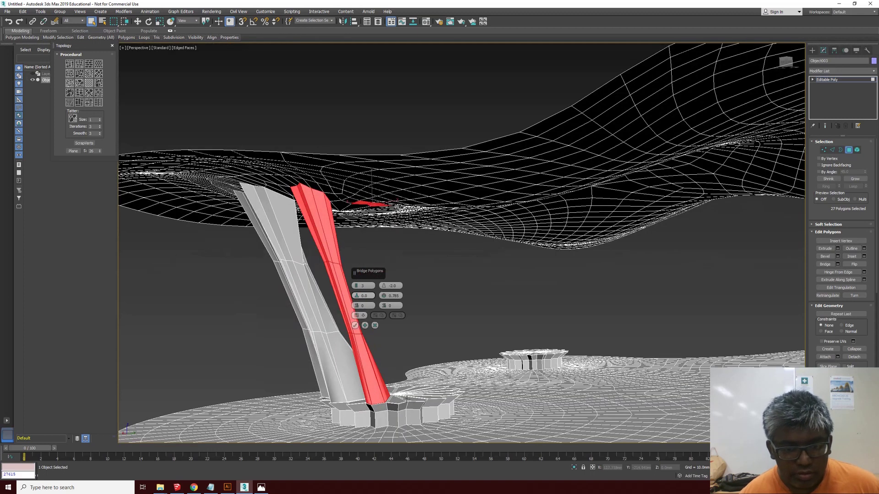
pyautogui.keyDown('ctrl'); pyautogui.click(410, 397); pyautogui.keyUp('ctrl')
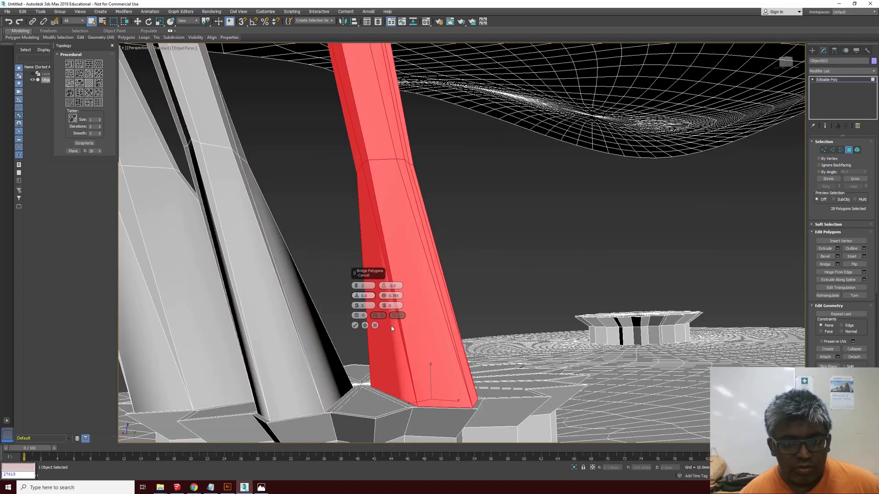
# Adjust the fourth strut's bridge twist, with Twist 1 at -1 and Twist 2 at 1.
pyautogui.click(384, 307)
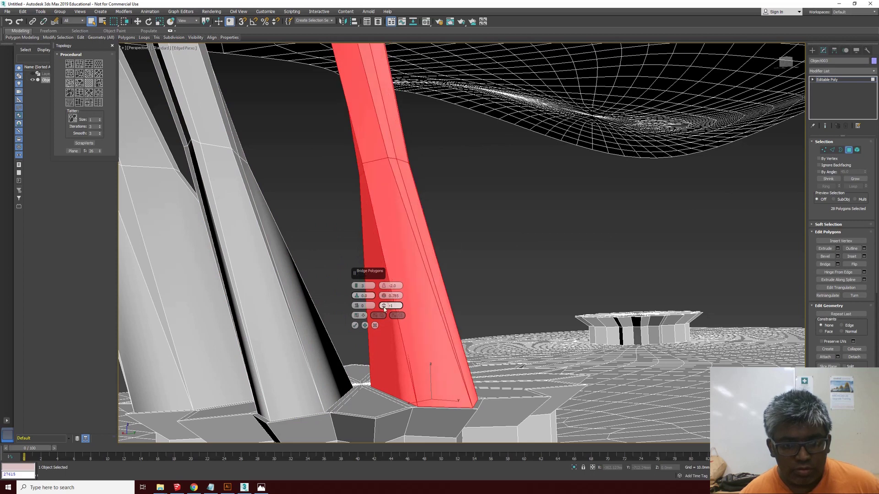
pyautogui.moveTo(385, 310); pyautogui.dragTo(384, 304)
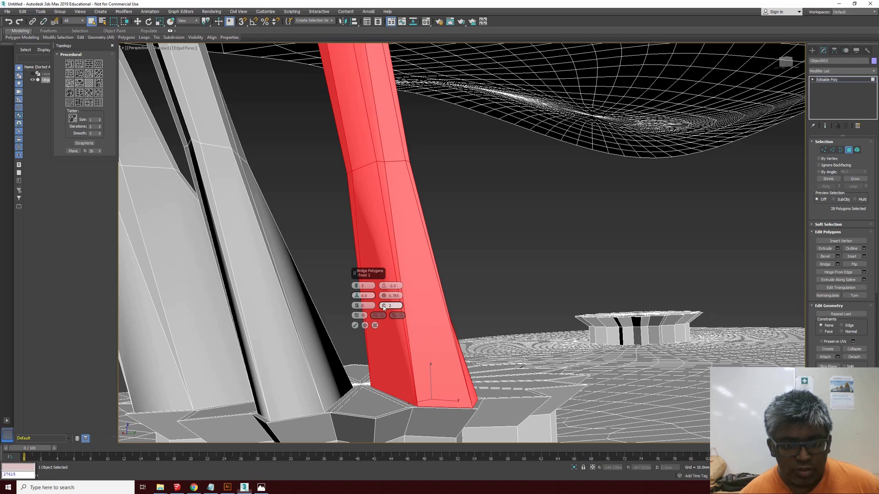
pyautogui.moveTo(383, 305); pyautogui.dragTo(382, 306)
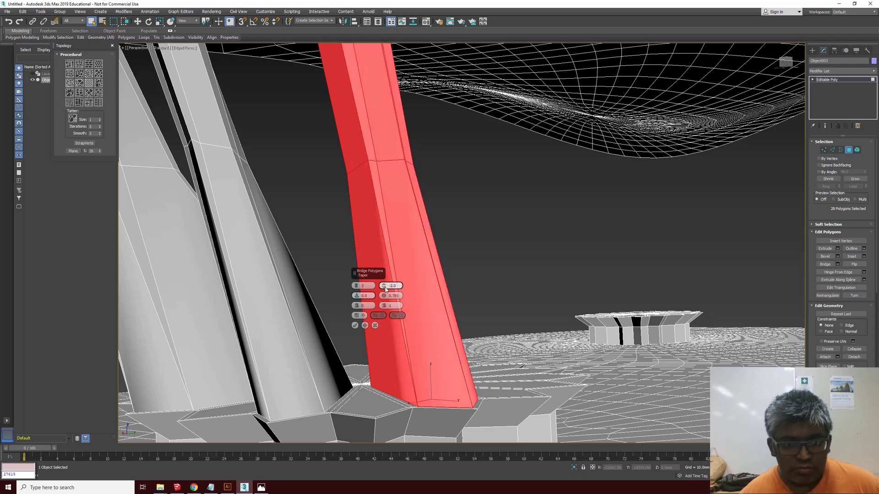
pyautogui.moveTo(355, 308); pyautogui.dragTo(356, 309)
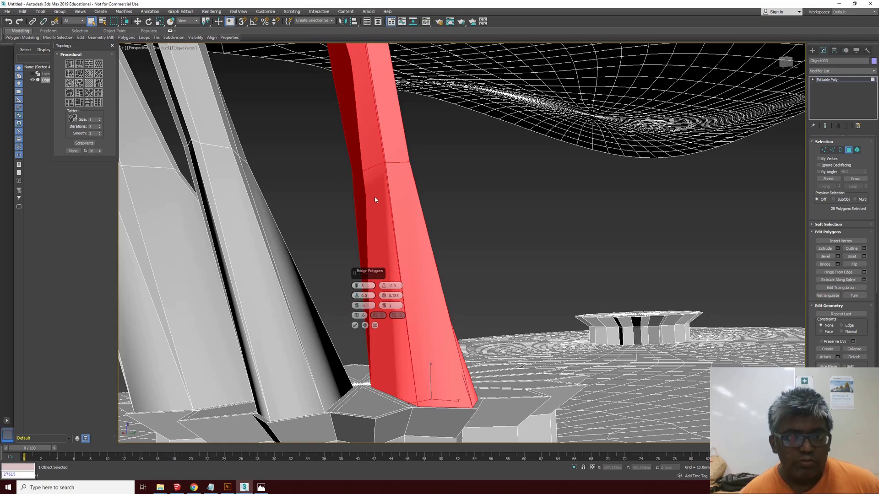
# Apply the fourth strut's bridge, check it from another side, and undo it.
pyautogui.scroll(-6, 374, 197)
pyautogui.scroll(2, 347, 68)
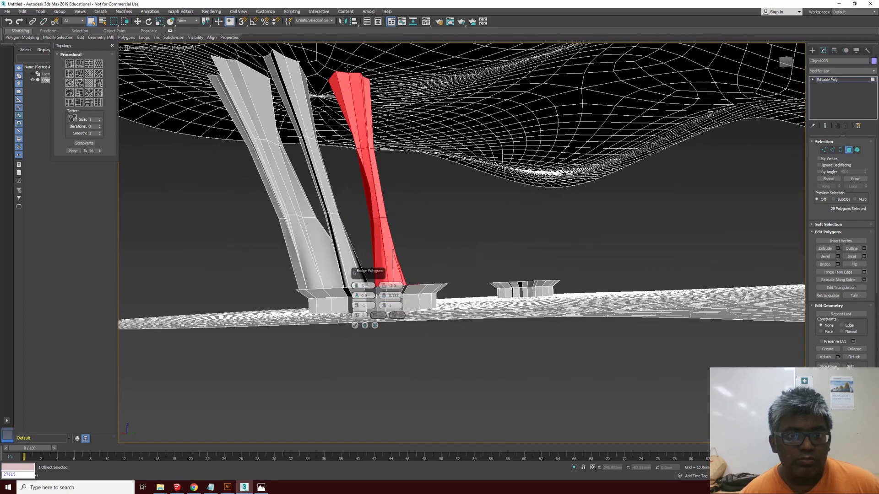
pyautogui.scroll(3, 347, 71)
pyautogui.click(354, 325)
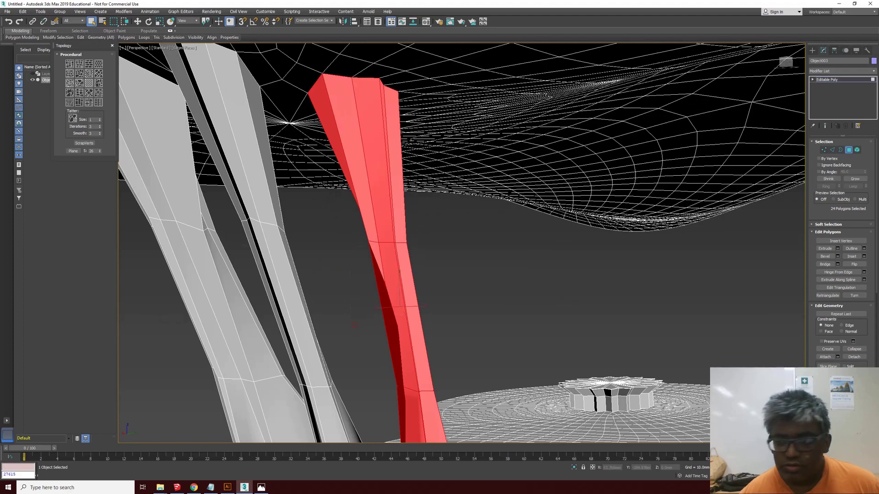
pyautogui.keyDown('alt'); pyautogui.moveTo(389, 196); pyautogui.dragTo(334, 197, button='middle'); pyautogui.keyUp('alt')
pyautogui.hotkey('ctrl', 'z')
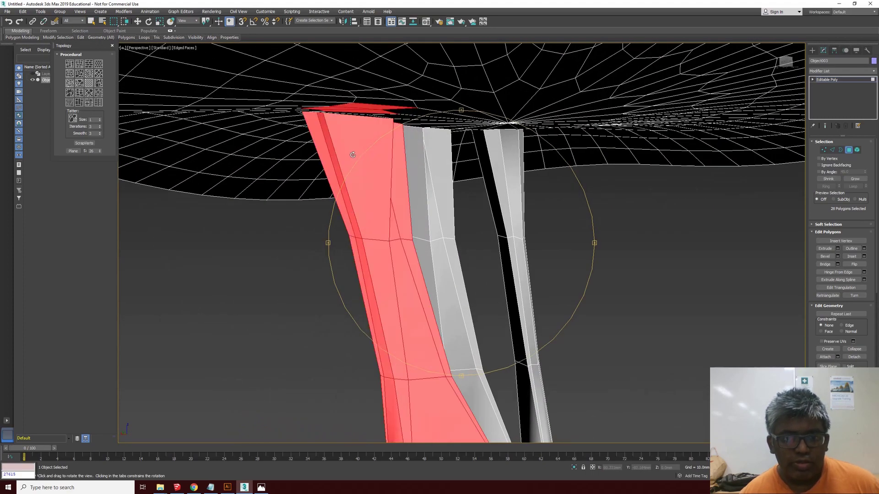
# Clear the leftover polygon selection and select only the front cap petal for the fourth strut, leaving one petal free beside the third strut.
pyautogui.keyDown('alt'); pyautogui.moveTo(352, 155); pyautogui.dragTo(421, 190, button='middle'); pyautogui.keyUp('alt')
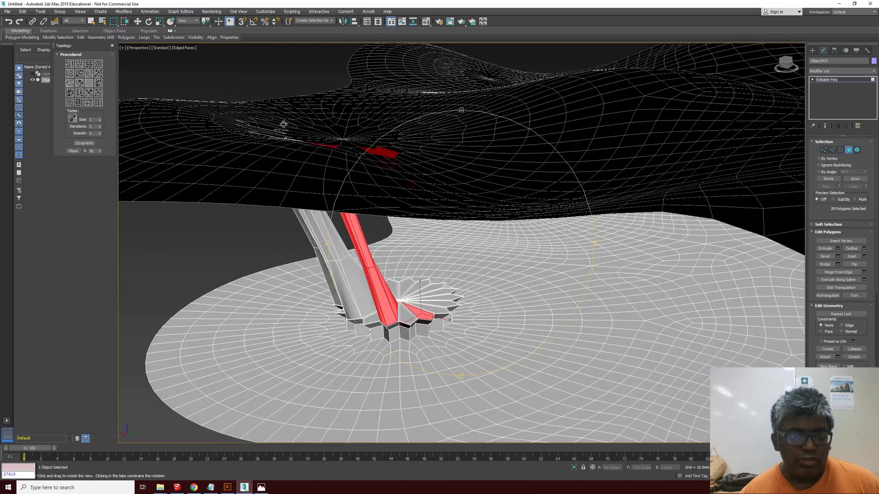
pyautogui.click(91, 22)
pyautogui.click(232, 209)
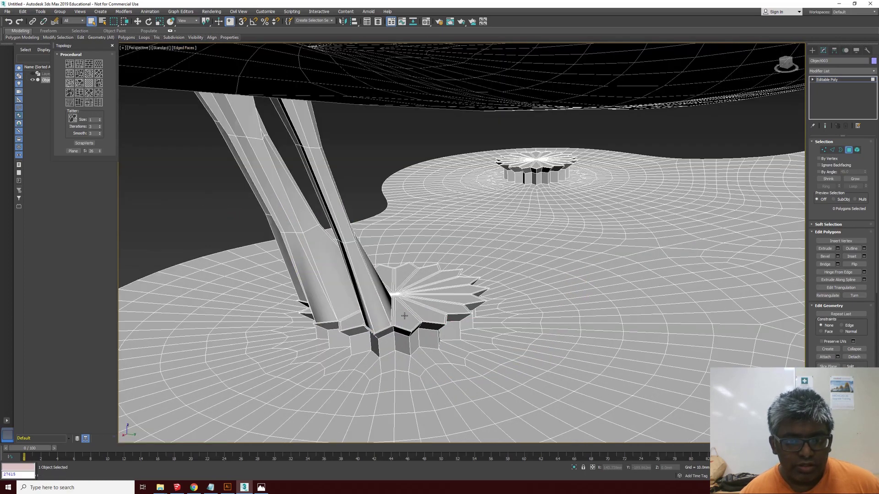
pyautogui.click(404, 309)
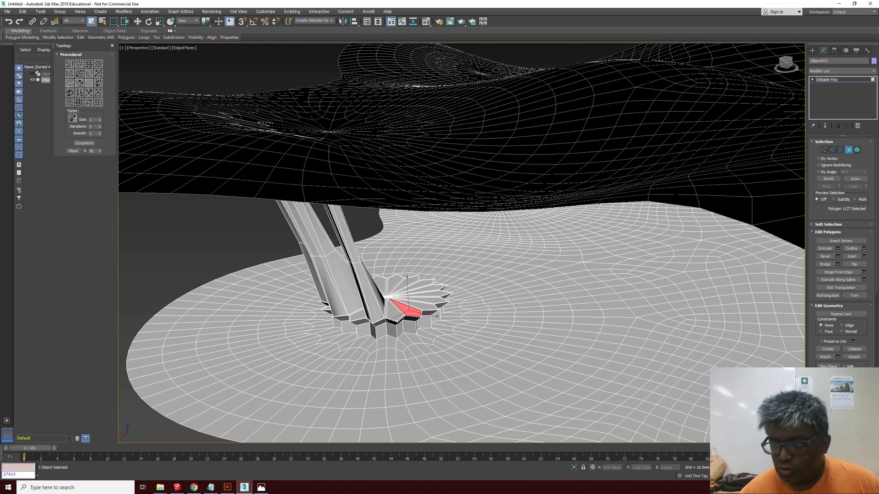
# Add three adjoining roof polygons beside the third strut's upper end, on the roof's underside, to the petal selection.
pyautogui.click(864, 476)
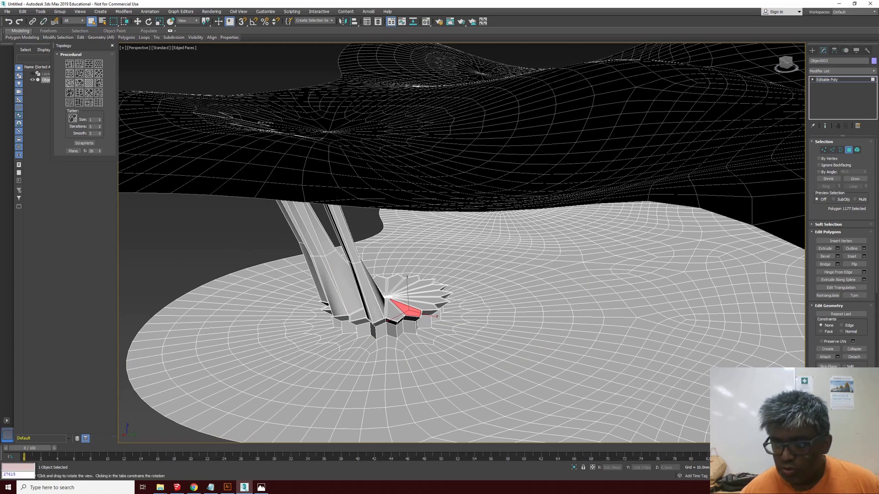
pyautogui.moveTo(479, 238); pyautogui.dragTo(477, 282)
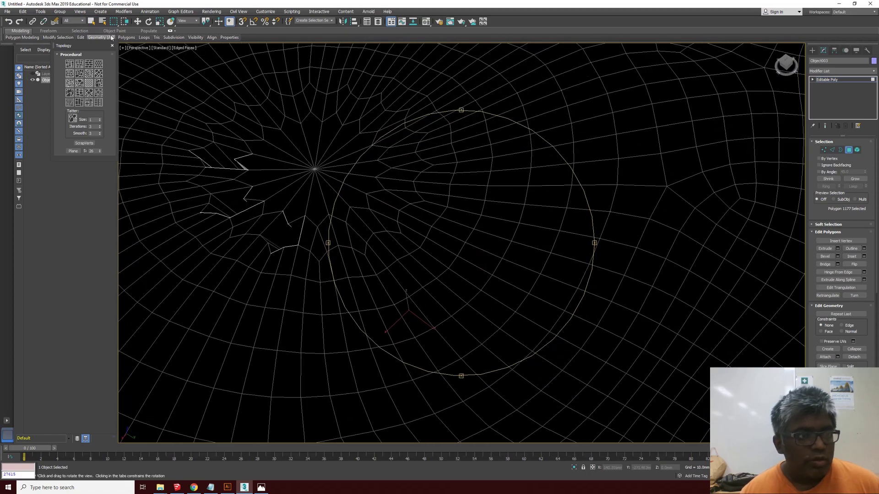
pyautogui.click(91, 21)
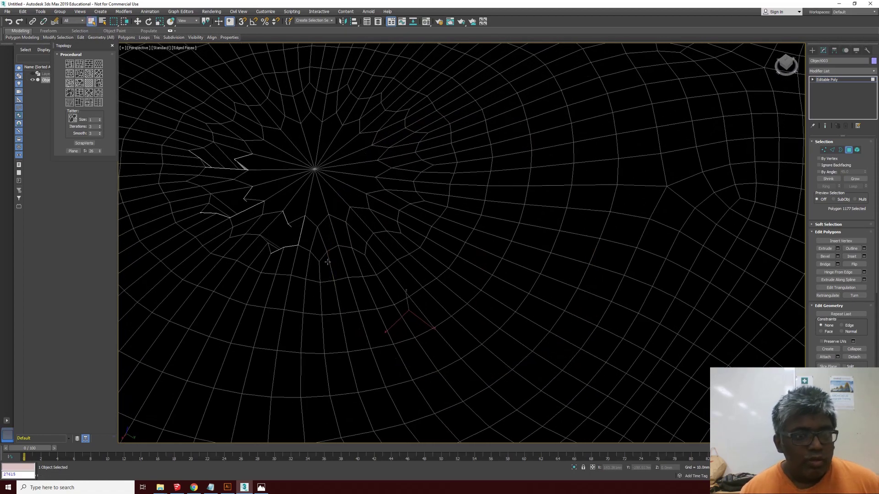
pyautogui.click(339, 232)
pyautogui.keyDown('ctrl'); pyautogui.click(357, 239); pyautogui.keyUp('ctrl')
pyautogui.keyDown('ctrl'); pyautogui.click(361, 224); pyautogui.keyUp('ctrl')
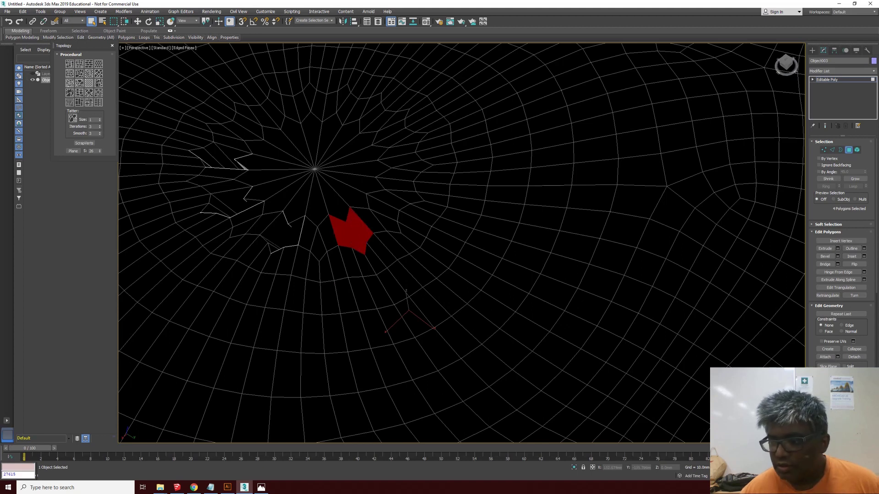
# Bridge the selected petal and roof patch as the fourth strut, with Twist 2 at -1.
pyautogui.click(838, 264)
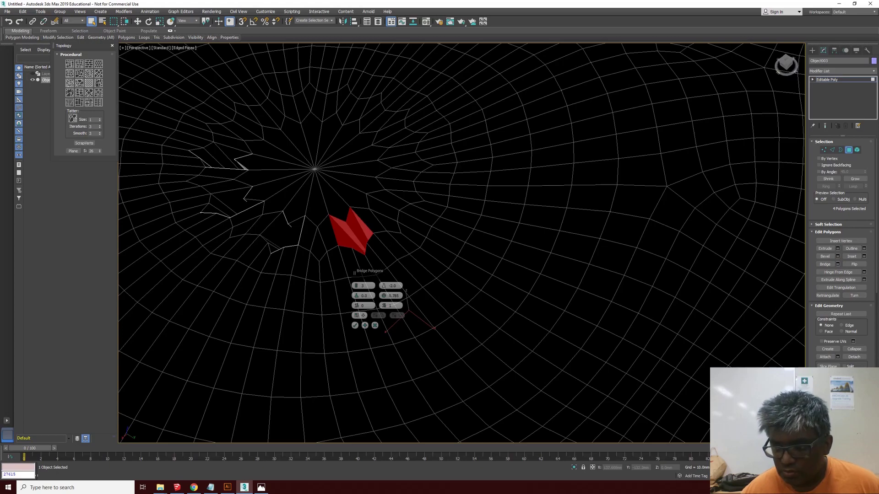
pyautogui.keyDown('alt'); pyautogui.moveTo(495, 291); pyautogui.dragTo(440, 246, button='middle'); pyautogui.keyUp('alt')
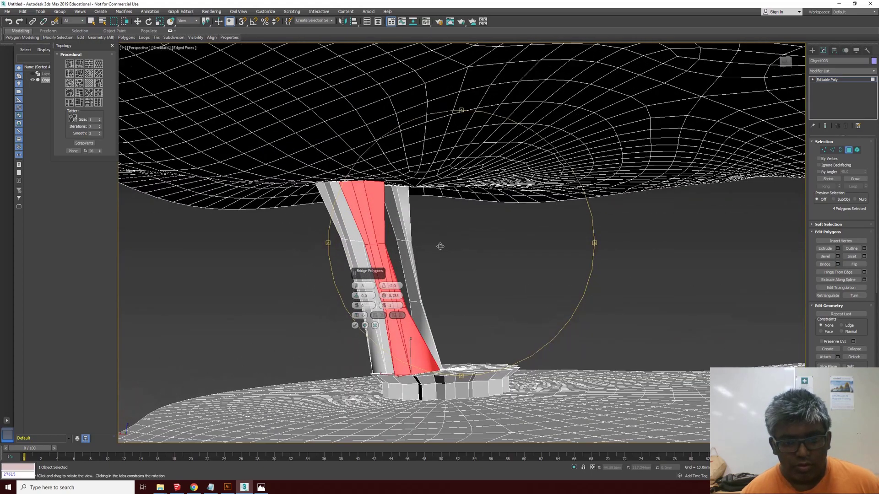
pyautogui.scroll(3, 385, 308)
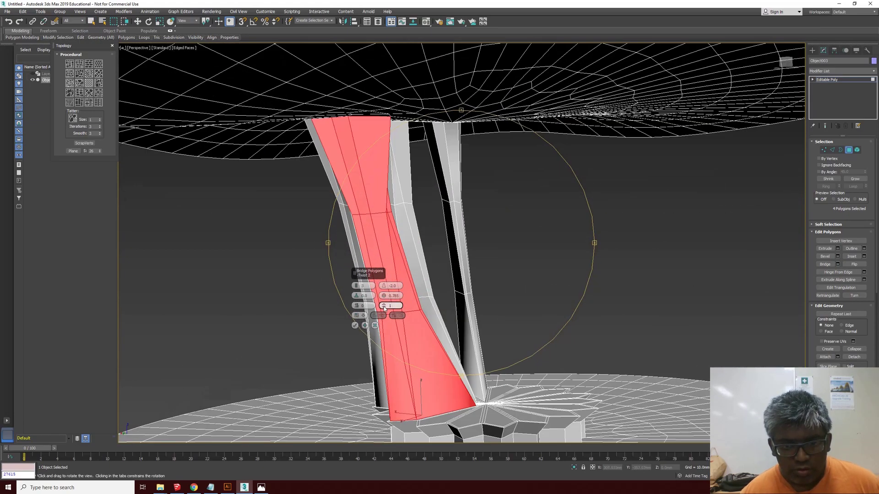
pyautogui.moveTo(384, 307); pyautogui.dragTo(384, 307)
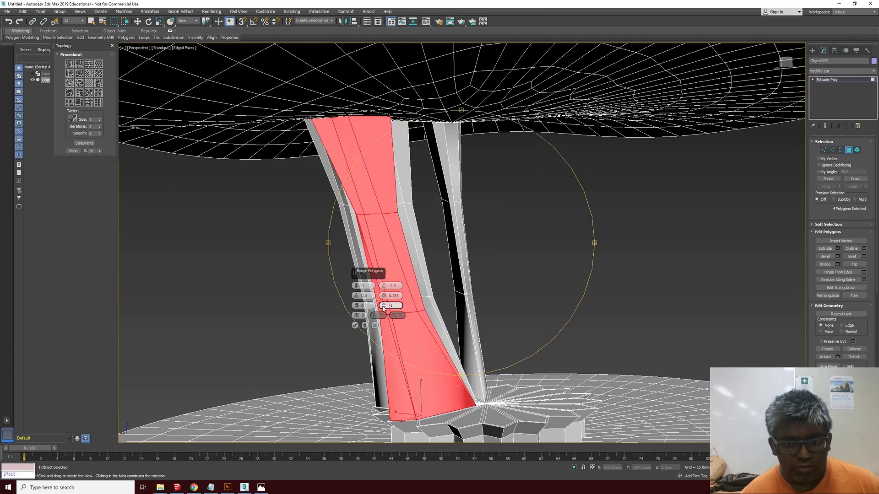
pyautogui.keyDown('alt'); pyautogui.moveTo(418, 225); pyautogui.dragTo(366, 282, button='middle'); pyautogui.keyUp('alt')
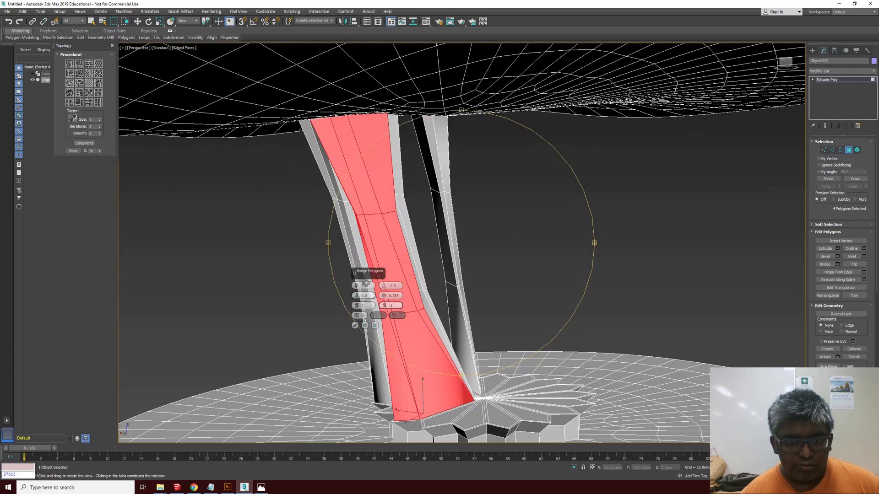
pyautogui.click(355, 326)
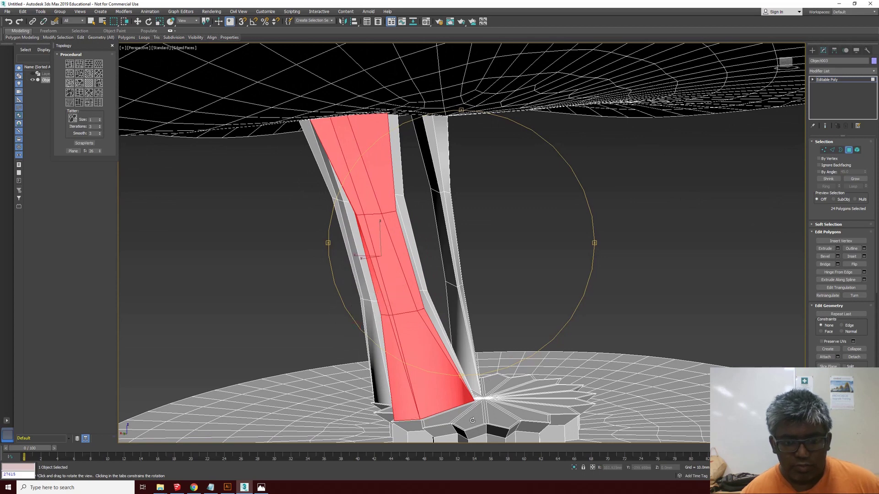
# Select the cap petal for the fifth strut, leaving one petal free after the fourth strut.
pyautogui.click(92, 21)
pyautogui.click(481, 420)
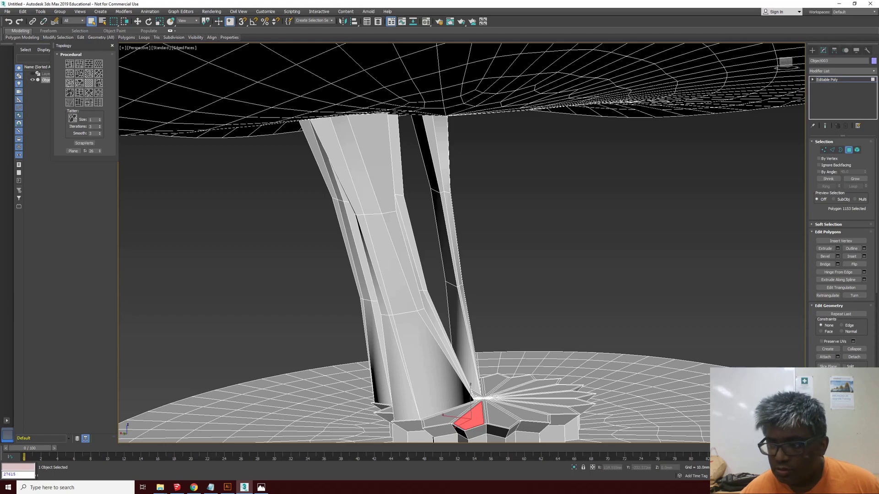
pyautogui.hotkey('ctrl', 'r')
pyautogui.moveTo(437, 176); pyautogui.dragTo(536, 149)
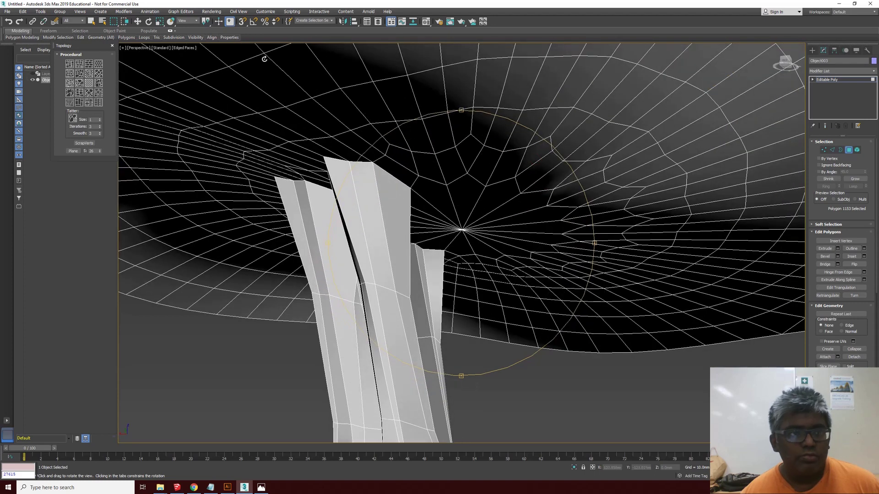
# Add a patch of three roof polygons above the petal and bridge them as the fifth strut with both twists at 0.
pyautogui.click(94, 22)
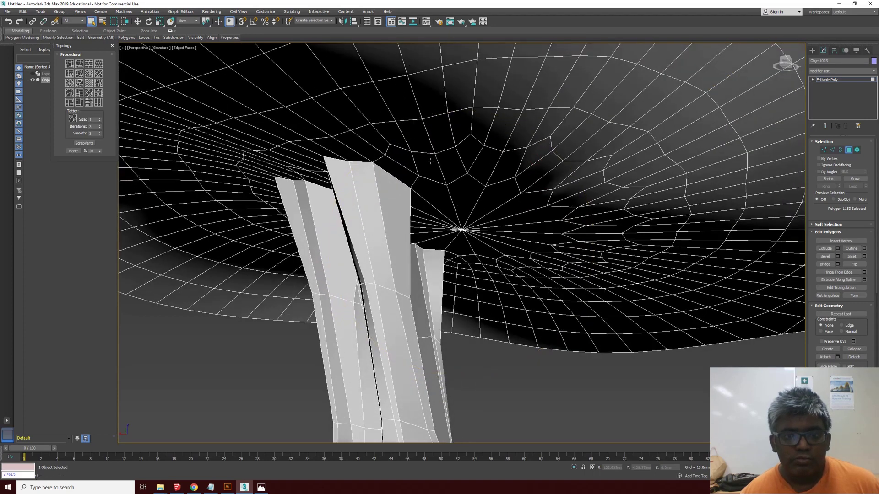
pyautogui.click(456, 165)
pyautogui.keyDown('ctrl'); pyautogui.click(470, 152); pyautogui.keyUp('ctrl')
pyautogui.keyDown('ctrl'); pyautogui.click(489, 166); pyautogui.keyUp('ctrl')
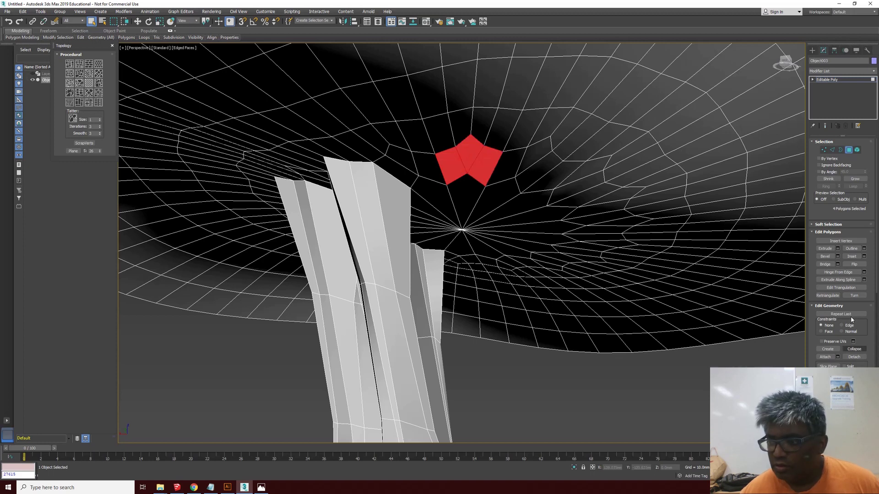
pyautogui.press('b')
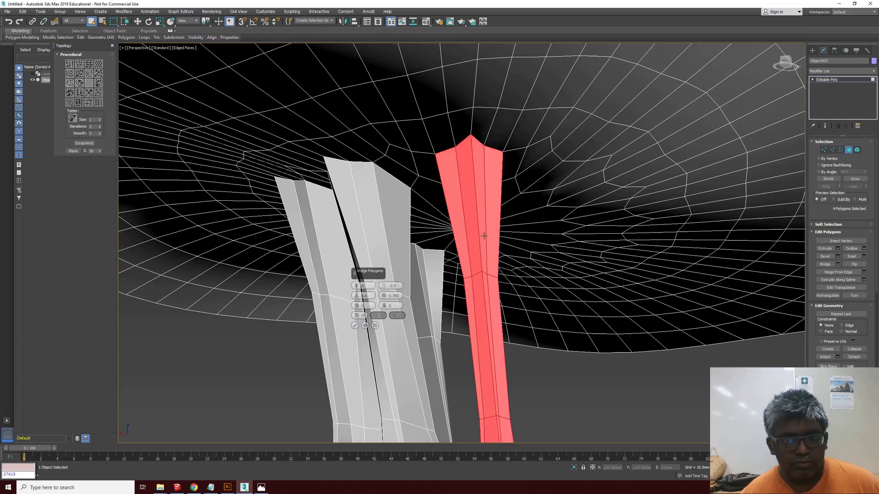
pyautogui.click(365, 326)
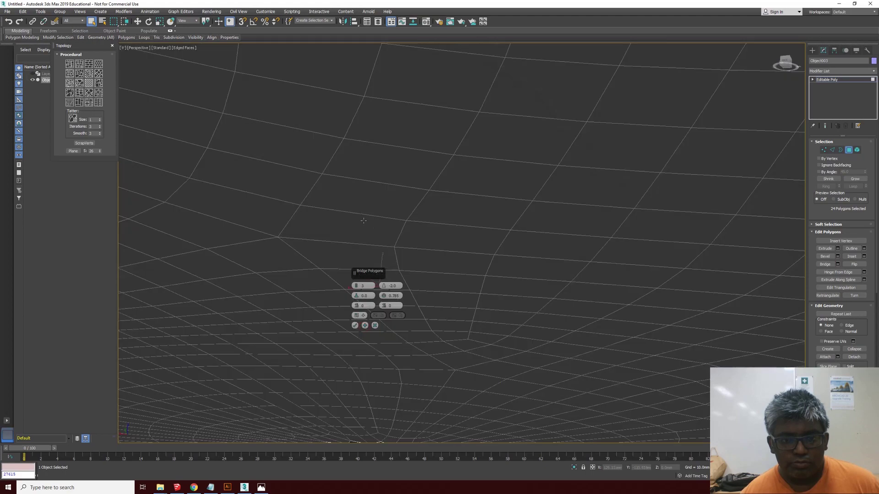
# Select a patch of three roof polygons beside the fifth strut's upper end for the sixth strut.
pyautogui.moveTo(465, 203)
pyautogui.mouseDown(button='middle')
pyautogui.moveTo(418, 191)
pyautogui.moveTo(383, 257)
pyautogui.moveTo(383, 334)
pyautogui.moveTo(367, 294)
pyautogui.moveTo(359, 308)
pyautogui.mouseUp(button='middle')
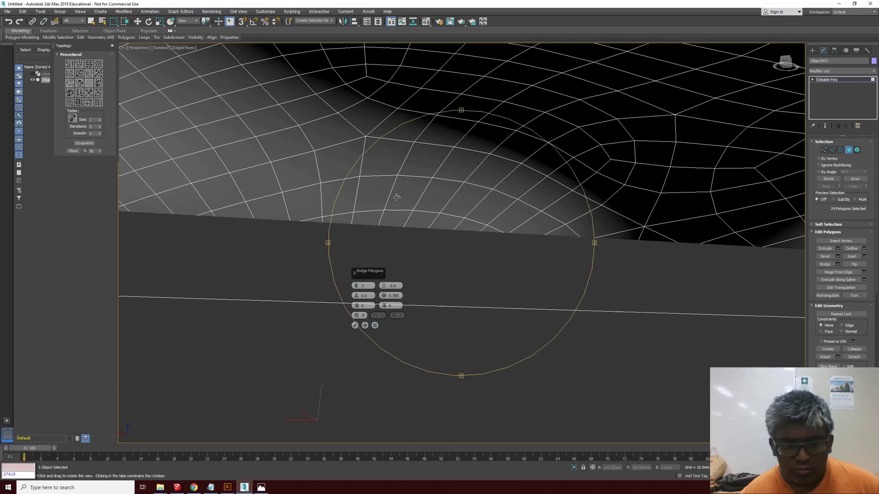
pyautogui.moveTo(396, 197); pyautogui.dragTo(658, 424)
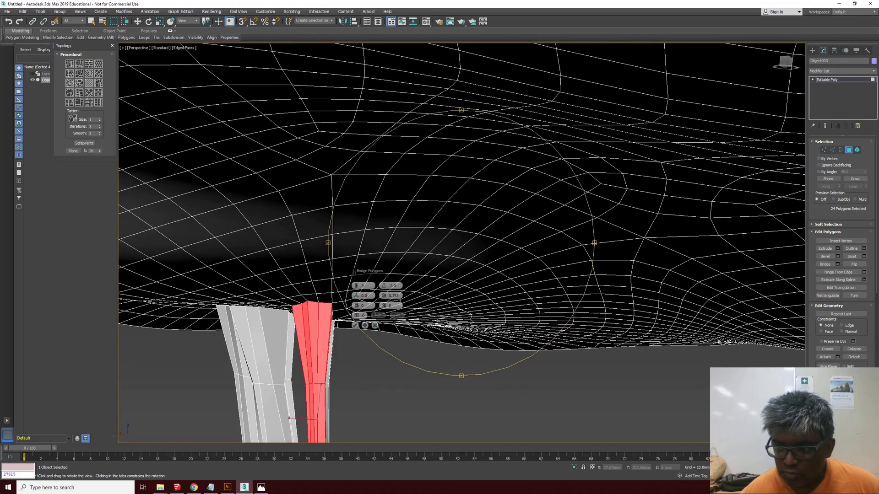
pyautogui.moveTo(402, 322); pyautogui.dragTo(399, 250, button='middle')
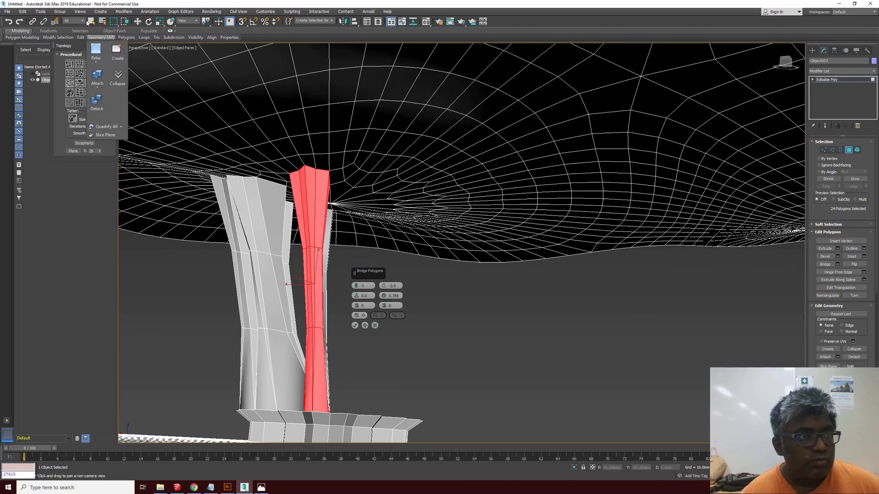
pyautogui.click(91, 21)
pyautogui.click(367, 181)
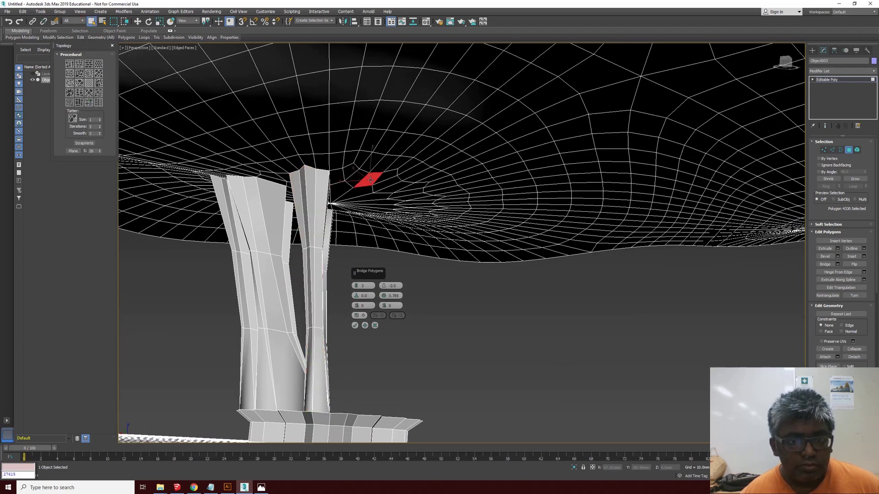
pyautogui.keyDown('ctrl'); pyautogui.click(380, 181); pyautogui.keyUp('ctrl')
pyautogui.keyDown('ctrl'); pyautogui.click(386, 186); pyautogui.keyUp('ctrl')
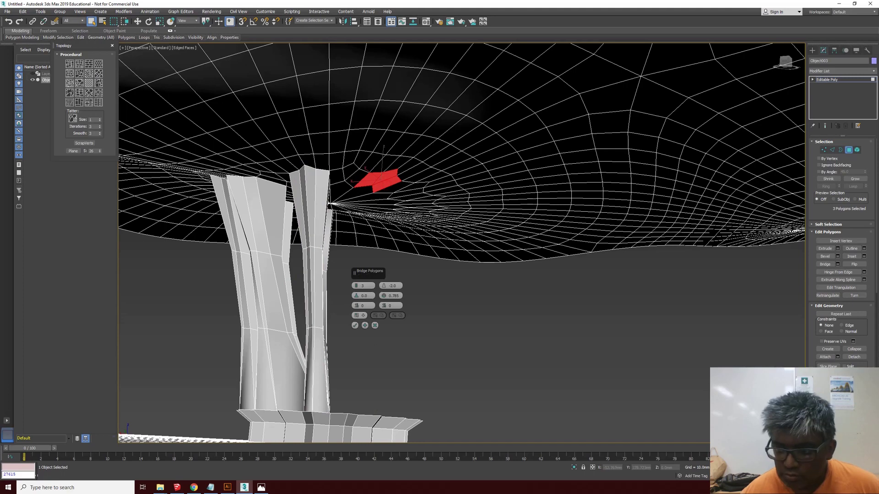
# Add the matching cap petal to the roof patch and bridge them as the sixth strut, keeping Bridge active.
pyautogui.hotkey('ctrl', 'r')
pyautogui.moveTo(427, 340); pyautogui.dragTo(413, 347)
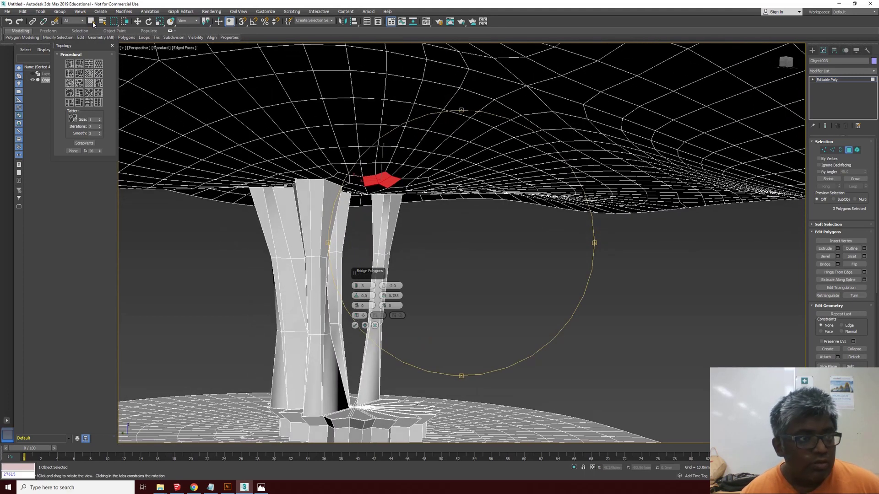
pyautogui.click(93, 23)
pyautogui.keyDown('ctrl'); pyautogui.click(365, 414); pyautogui.keyUp('ctrl')
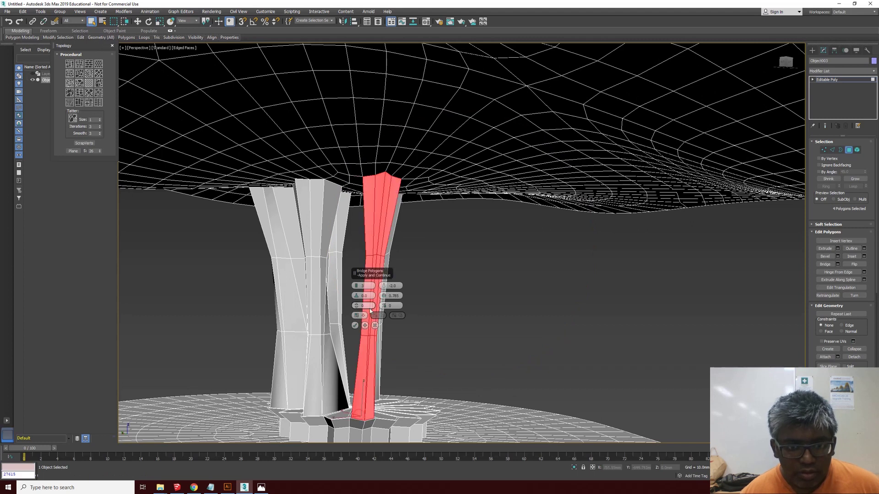
pyautogui.click(365, 325)
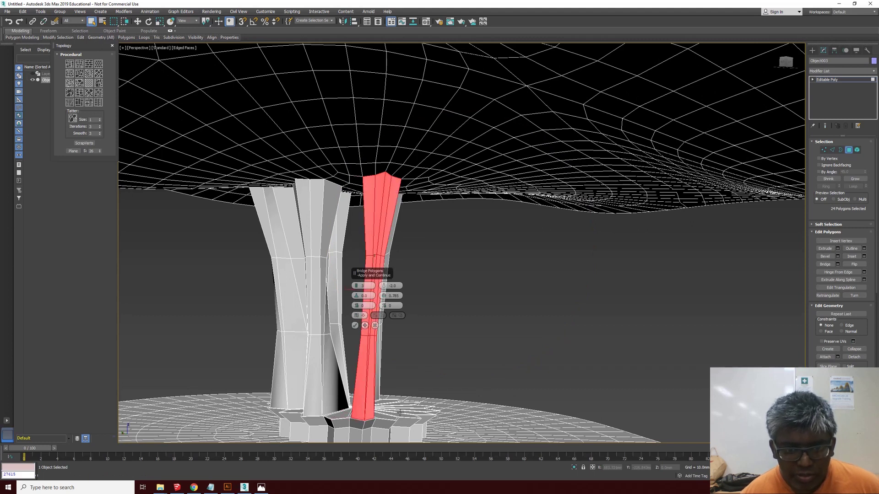
# Skip one cap petal and select the following one with its three-polygon roof patch to bridge the seventh strut.
pyautogui.click(395, 415)
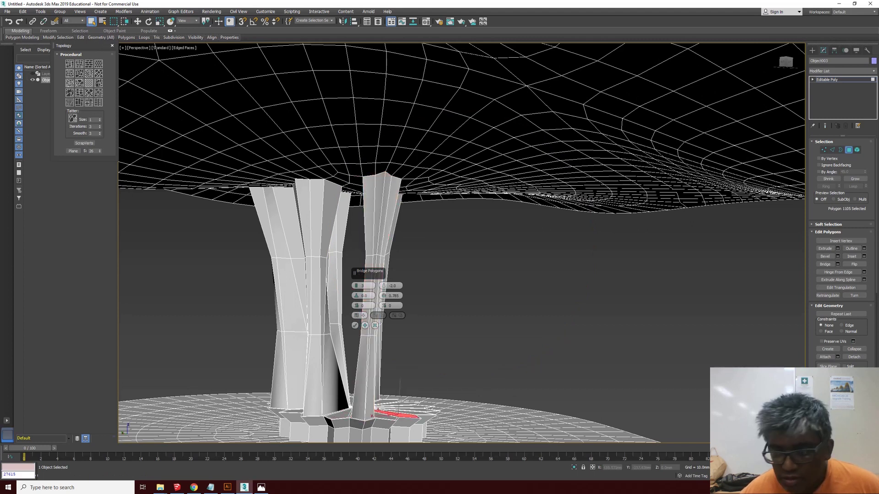
pyautogui.hotkey('ctrl', 'r')
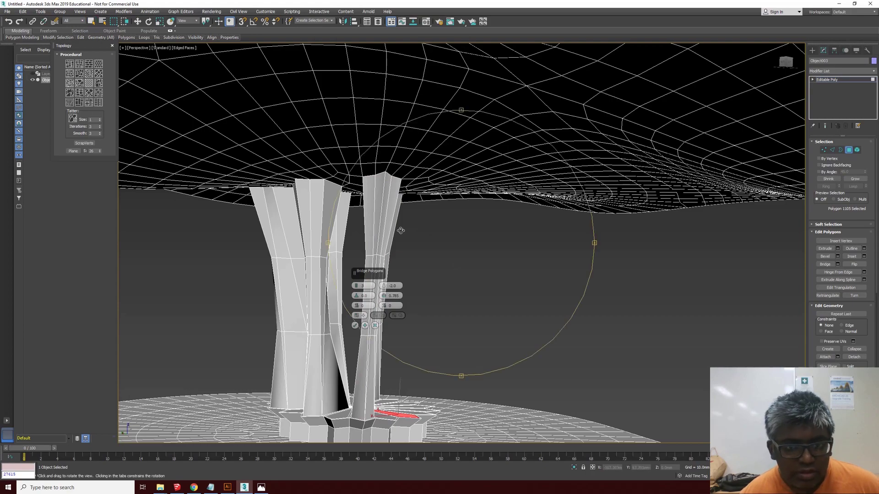
pyautogui.moveTo(401, 230); pyautogui.dragTo(359, 205)
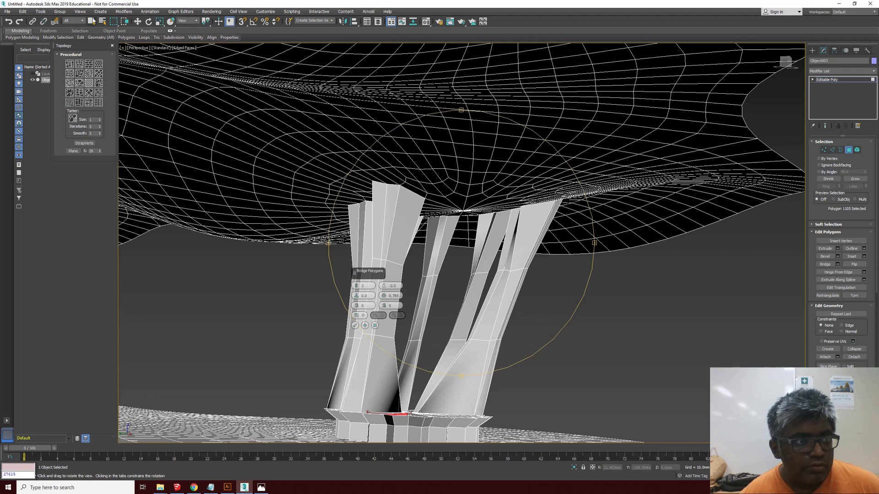
pyautogui.click(92, 21)
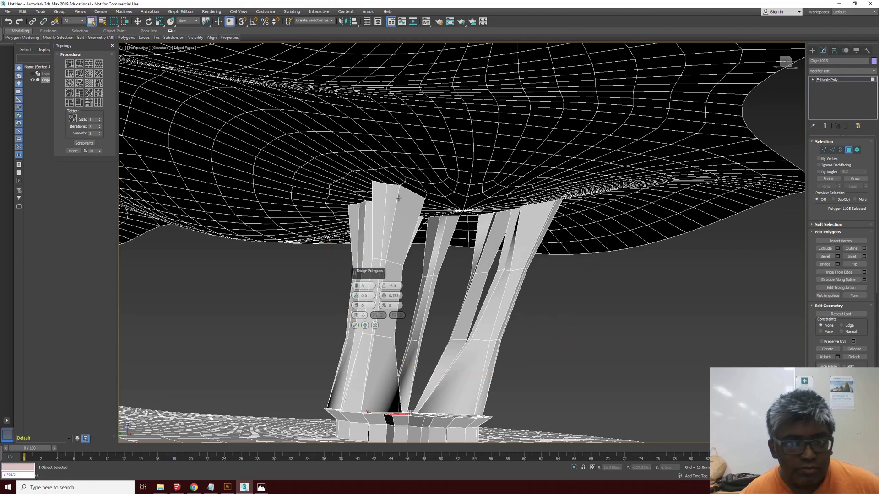
pyautogui.click(436, 188)
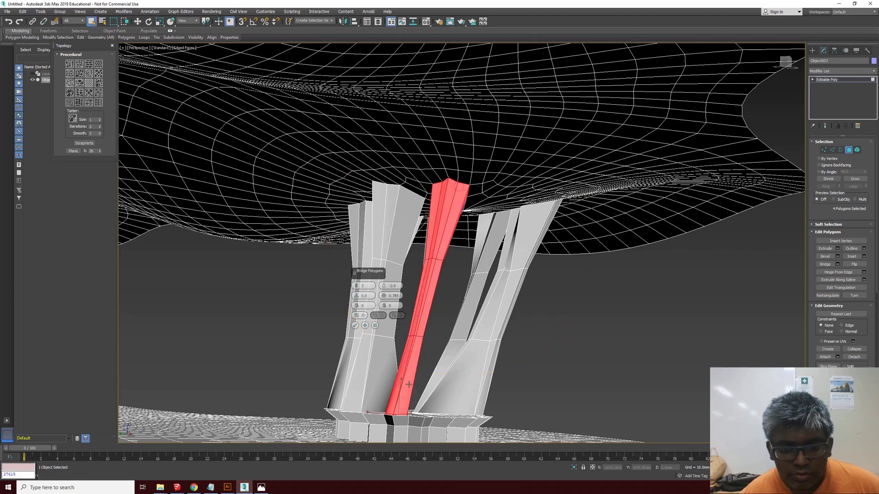
# Apply the seventh strut's bridge, and bridge a free cap petal to its patch of three roof polygons as the eighth strut.
pyautogui.click(364, 326)
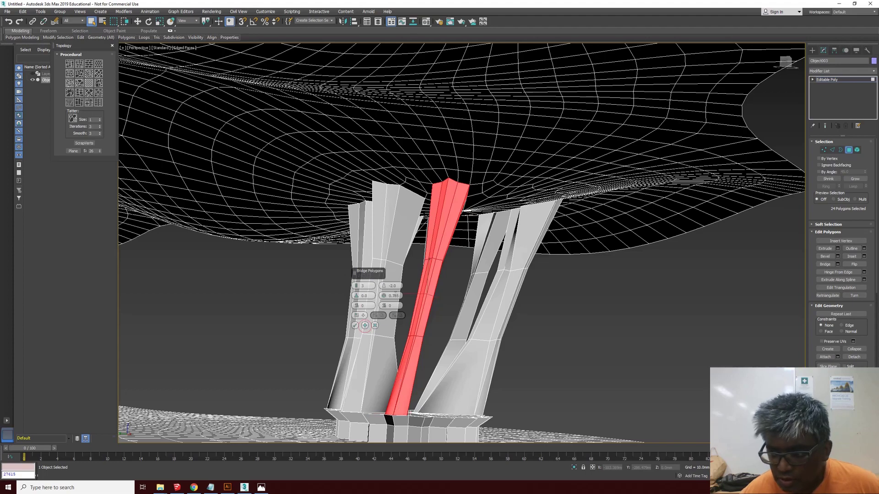
pyautogui.hotkey('ctrl', 'r')
pyautogui.keyDown('alt'); pyautogui.moveTo(438, 353); pyautogui.dragTo(424, 350, button='middle'); pyautogui.keyUp('alt')
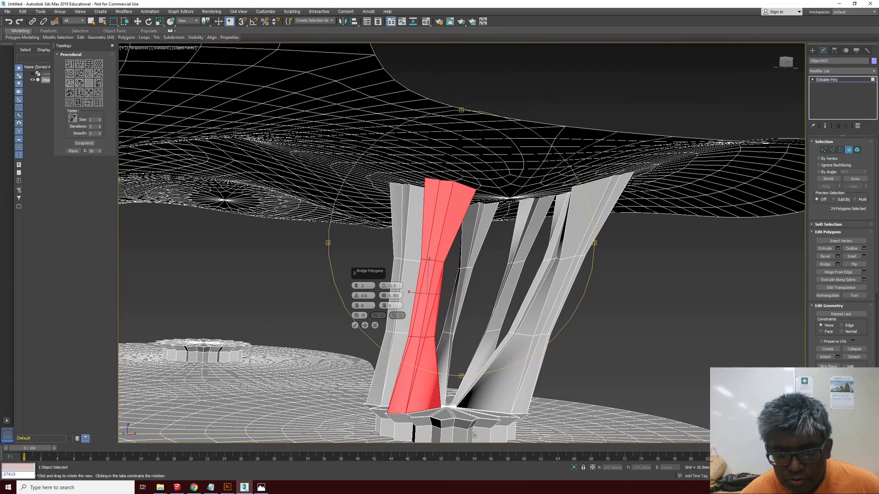
pyautogui.scroll(4, 473, 435)
pyautogui.click(90, 22)
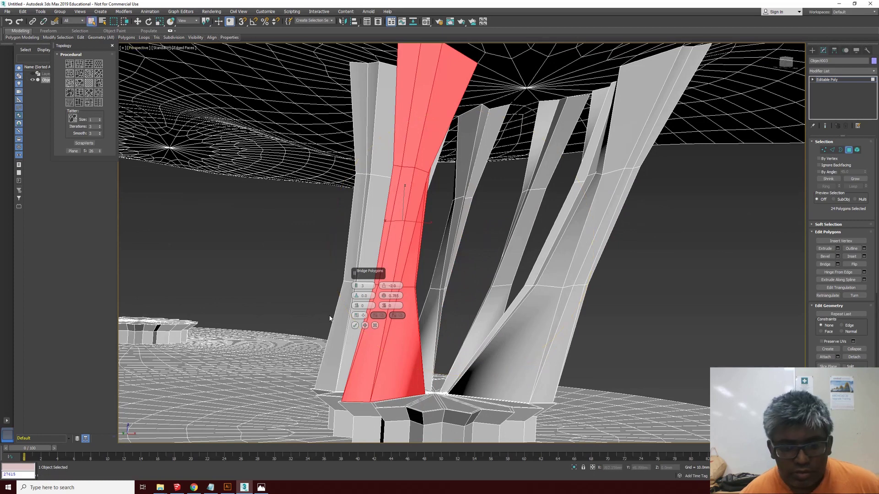
pyautogui.click(426, 404)
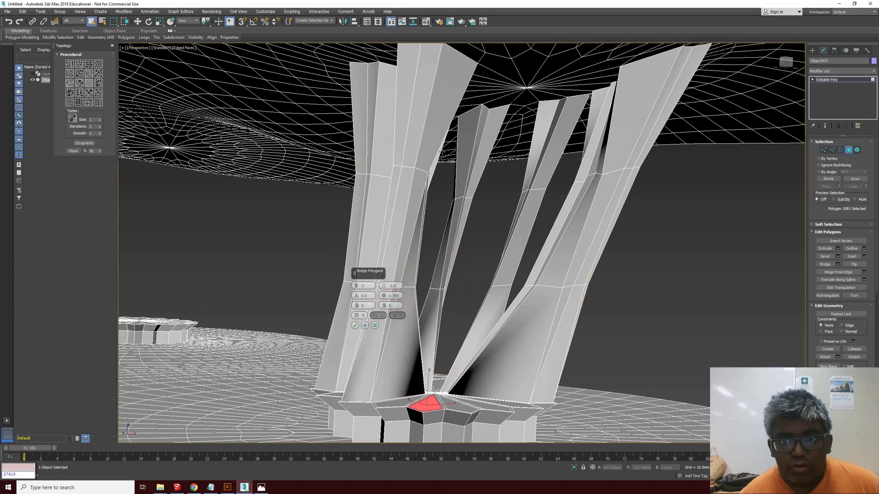
pyautogui.scroll(-4, 440, 151)
pyautogui.scroll(3, 489, 94)
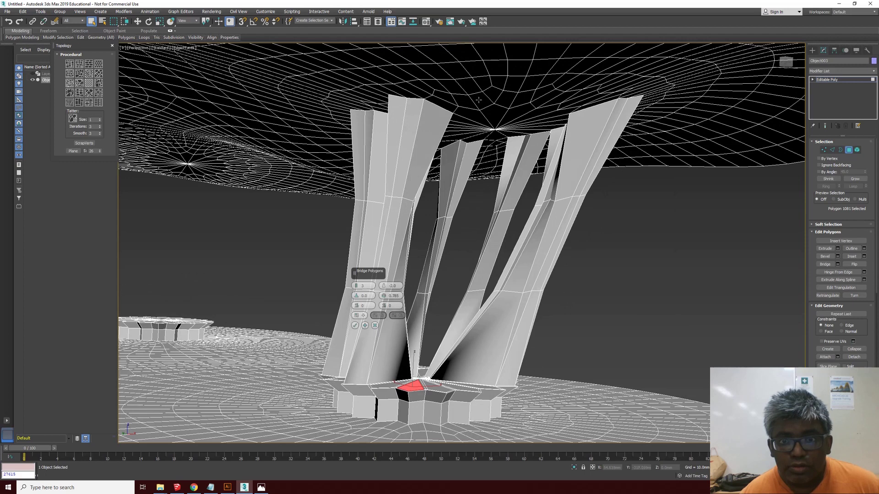
pyautogui.keyDown('ctrl'); pyautogui.click(478, 100); pyautogui.keyUp('ctrl')
pyautogui.keyDown('ctrl'); pyautogui.click(489, 97); pyautogui.keyUp('ctrl')
pyautogui.keyDown('ctrl'); pyautogui.click(499, 98); pyautogui.keyUp('ctrl')
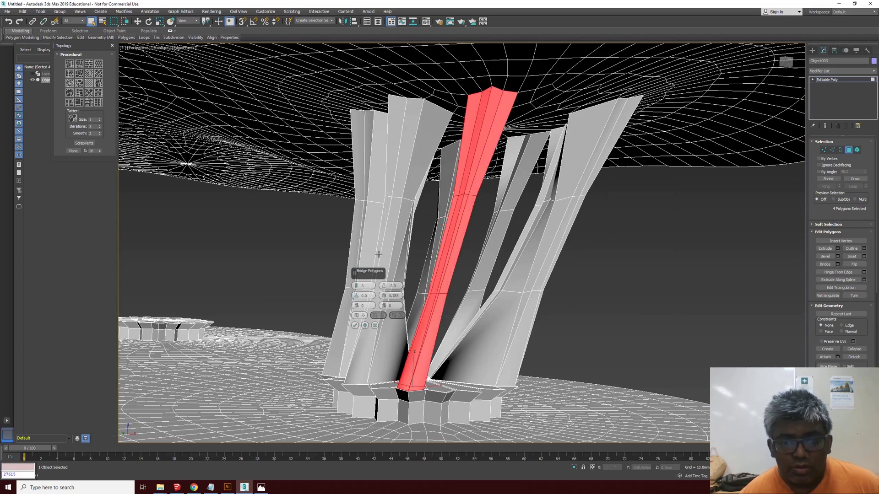
# Bridge another free cap petal to its three-polygon roof patch as the ninth strut, and finish bridging.
pyautogui.click(463, 387)
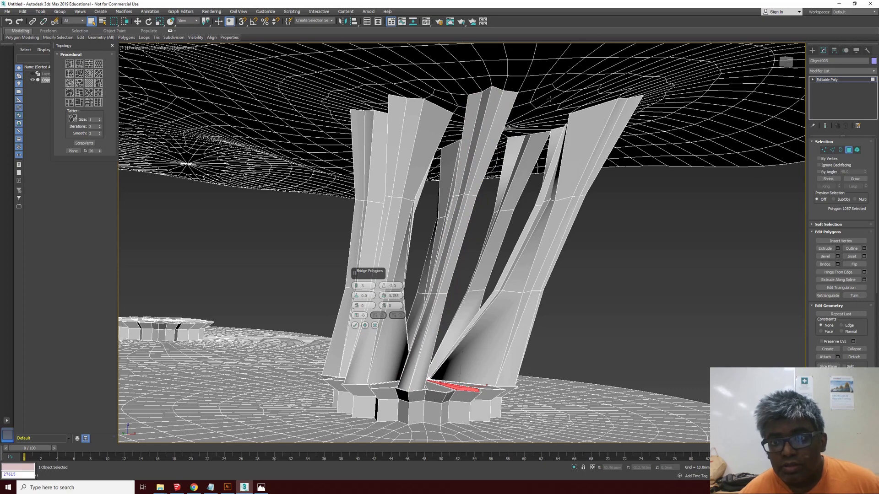
pyautogui.keyDown('shift'); pyautogui.click(577, 91); pyautogui.keyUp('shift')
pyautogui.keyDown('shift'); pyautogui.click(588, 89); pyautogui.keyUp('shift')
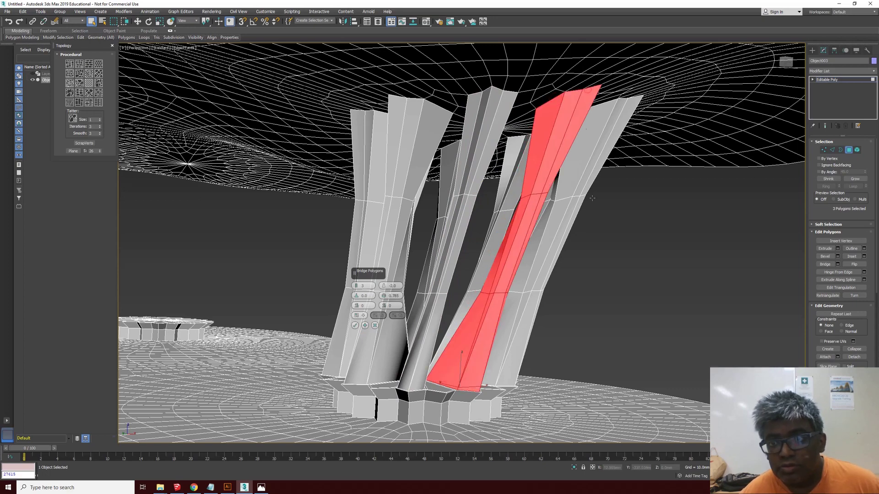
pyautogui.keyDown('alt'); pyautogui.moveTo(518, 151); pyautogui.dragTo(483, 149, button='middle'); pyautogui.keyUp('alt')
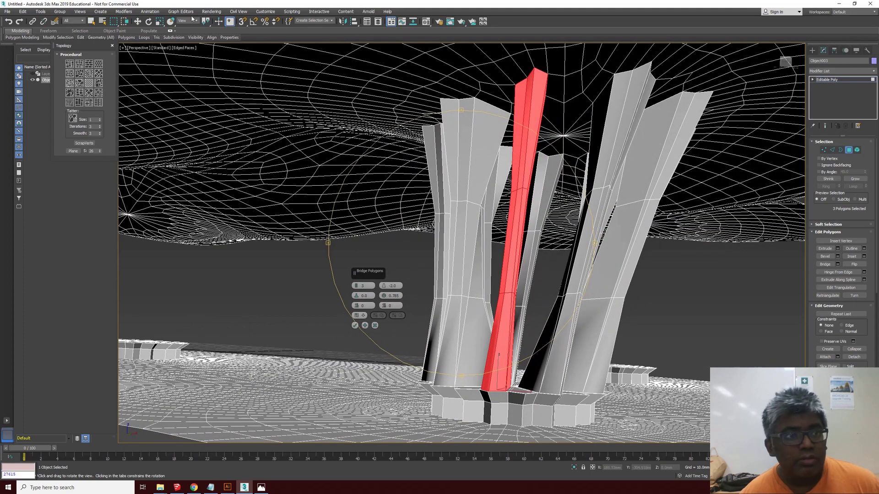
pyautogui.click(92, 21)
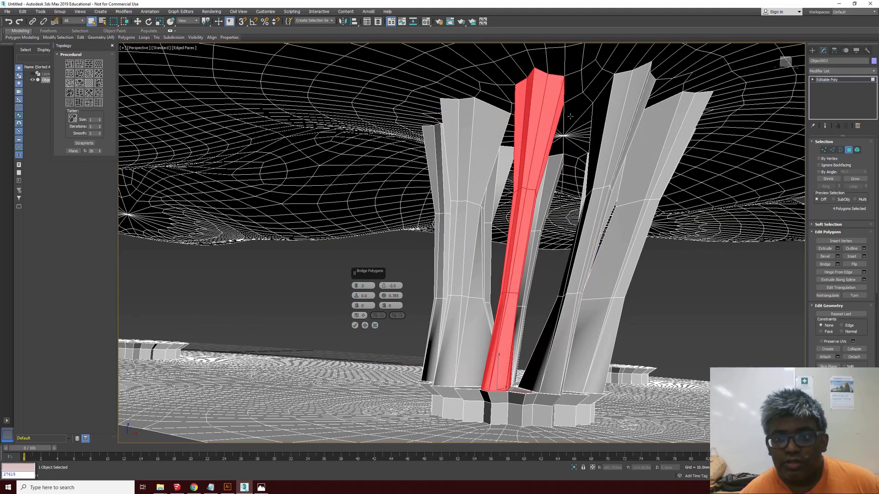
pyautogui.click(355, 325)
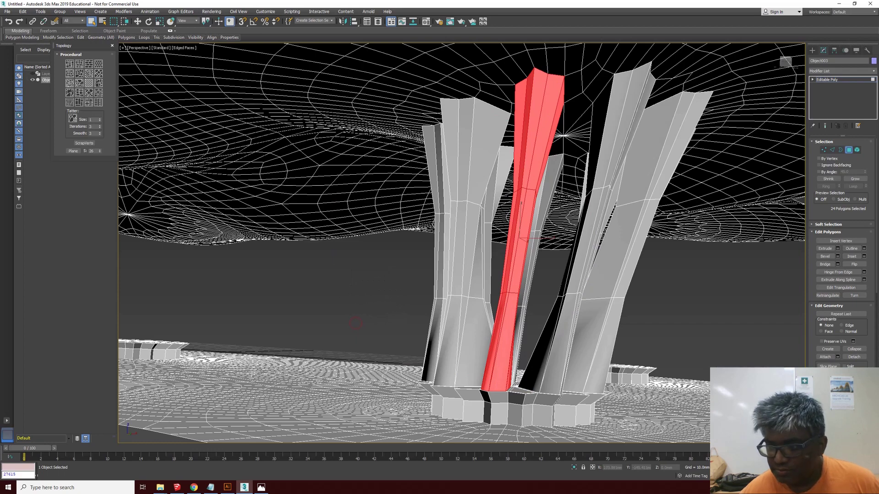
# In the left view, move the struts' lower vertex ring down towards the base and the upper ring up towards the roof.
pyautogui.hotkey('alt', 'w')
pyautogui.press('1')
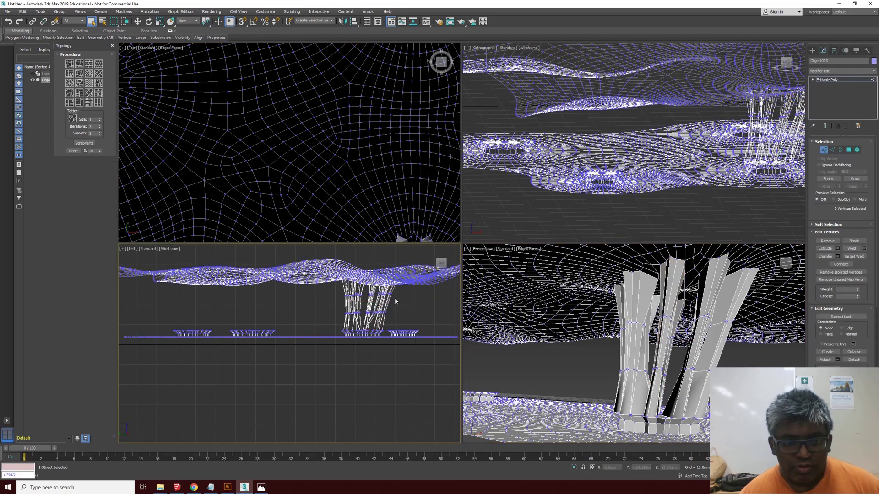
pyautogui.scroll(2, 386, 301)
pyautogui.moveTo(172, 317); pyautogui.dragTo(172, 316)
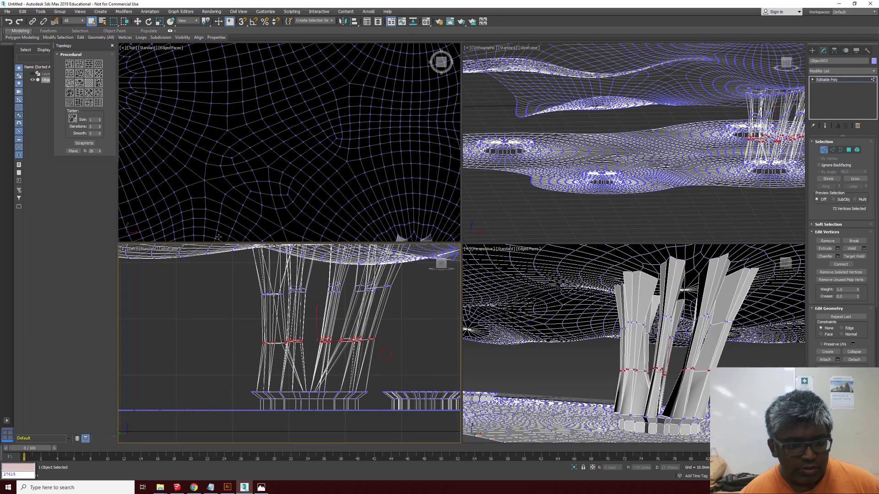
pyautogui.click(137, 21)
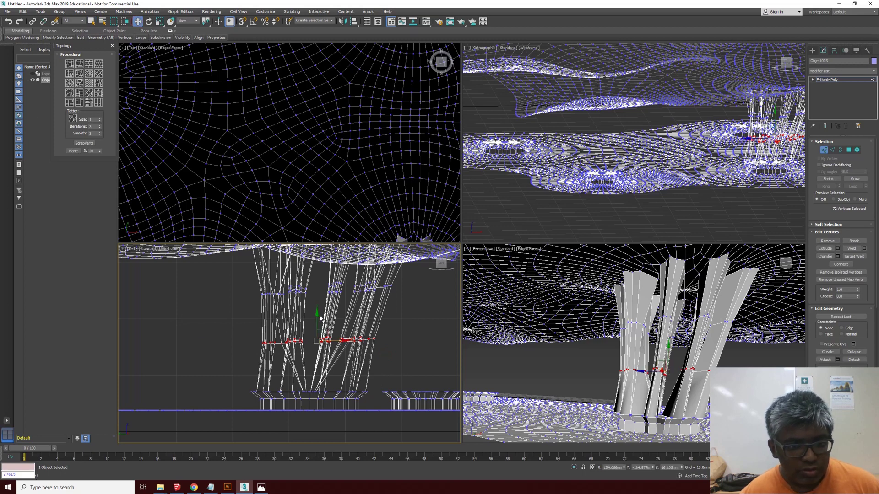
pyautogui.moveTo(320, 317); pyautogui.dragTo(316, 332)
pyautogui.moveTo(236, 273); pyautogui.dragTo(235, 270)
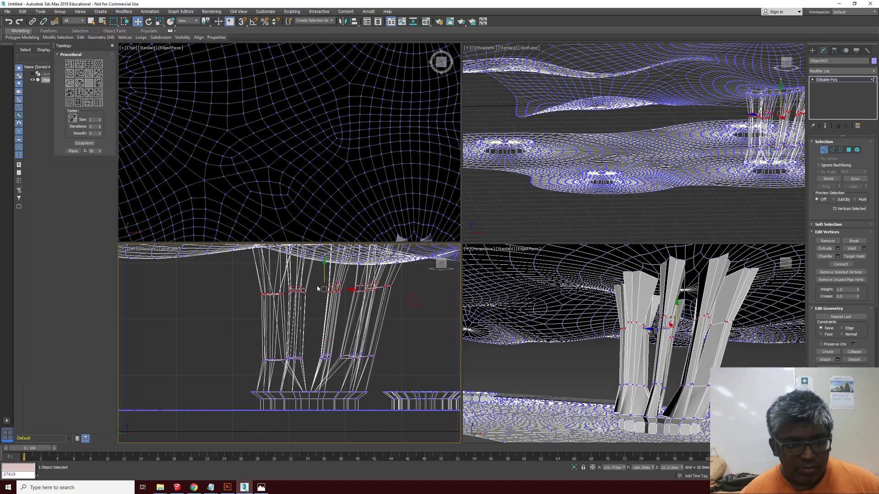
pyautogui.moveTo(323, 275); pyautogui.dragTo(353, 268)
pyautogui.click(661, 313)
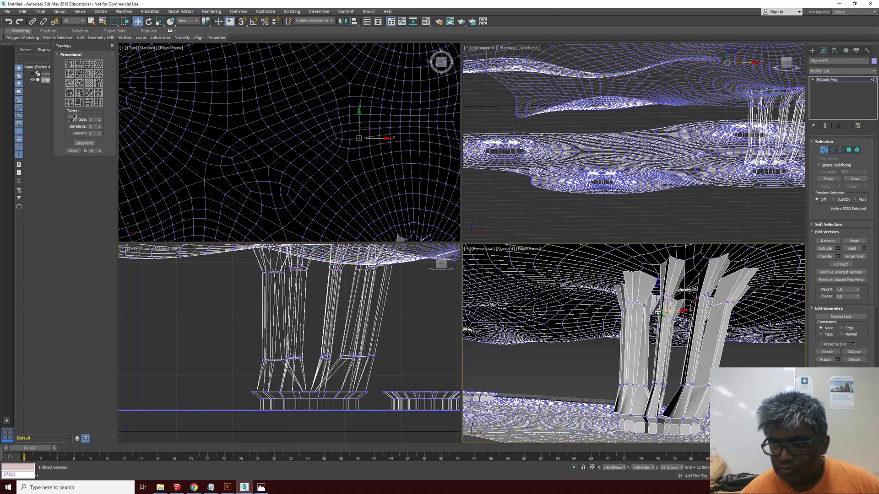
pyautogui.moveTo(662, 313); pyautogui.dragTo(694, 311)
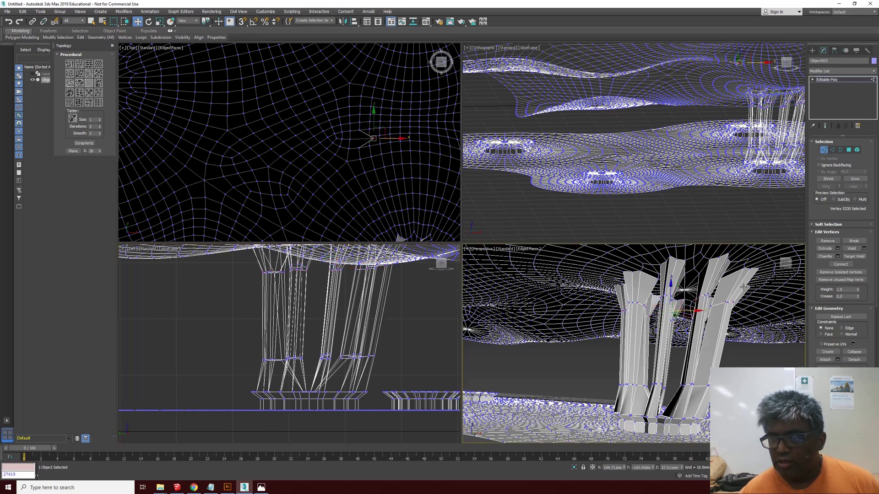
# Apply TurboSmooth with 2 iterations to the whole mesh and inspect the smoothed struts.
pyautogui.click(865, 69)
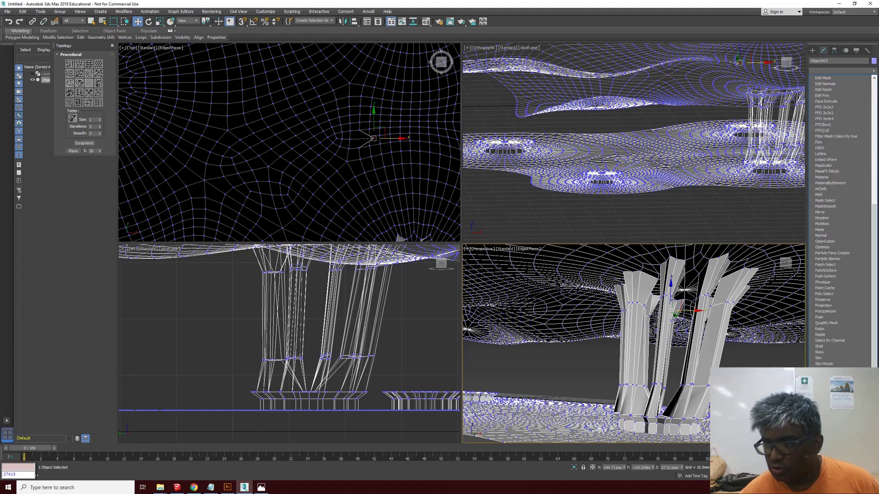
pyautogui.click(830, 451)
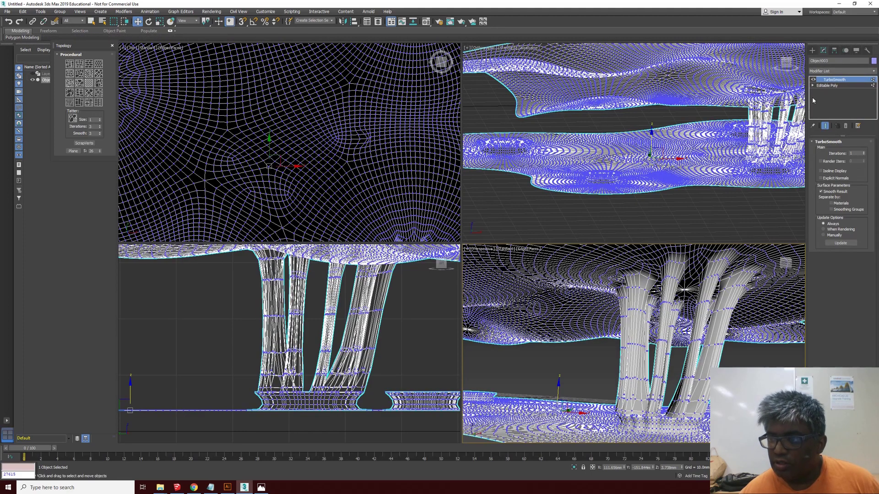
pyautogui.click(865, 153)
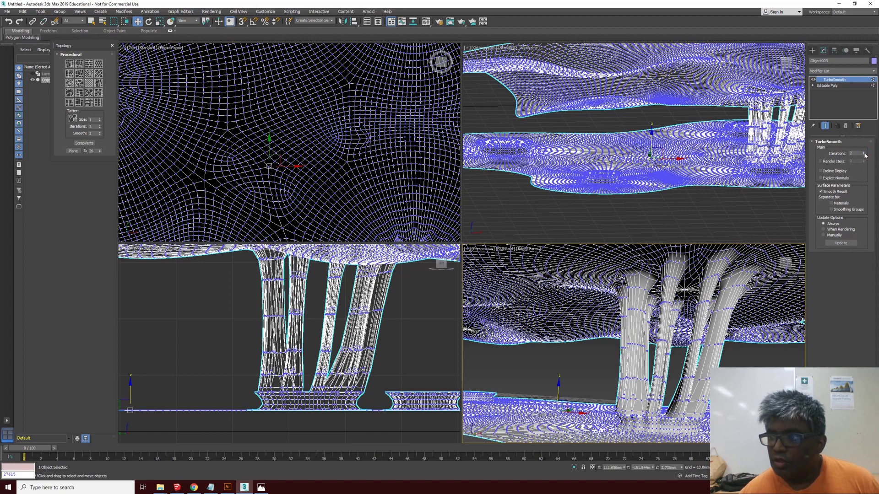
pyautogui.click(758, 355)
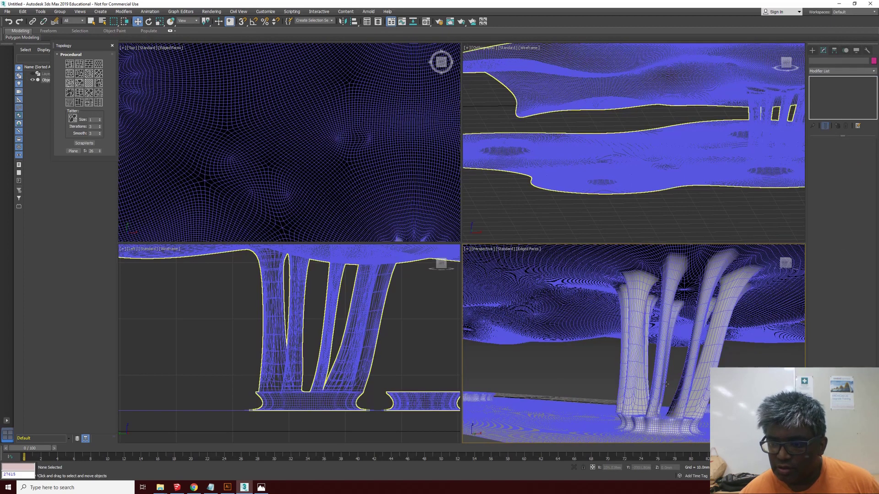
pyautogui.keyDown('alt'); pyautogui.moveTo(677, 321); pyautogui.dragTo(588, 309, button='middle'); pyautogui.keyUp('alt')
pyautogui.moveTo(589, 309); pyautogui.dragTo(630, 331)
pyautogui.keyDown('alt'); pyautogui.moveTo(629, 331); pyautogui.dragTo(624, 331, button='middle'); pyautogui.keyUp('alt')
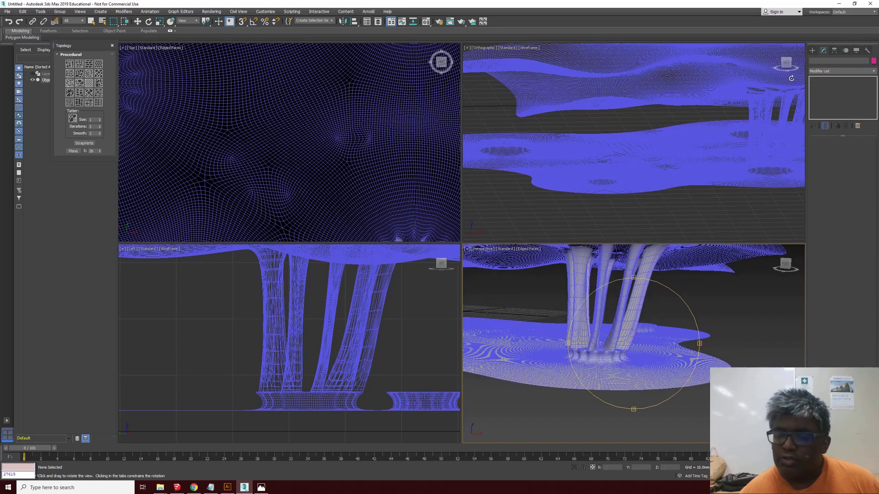
pyautogui.click(576, 248)
pyautogui.keyDown('alt'); pyautogui.moveTo(575, 233); pyautogui.dragTo(575, 248, button='middle'); pyautogui.keyUp('alt')
# Undo the TurboSmooth modifier and the vertical moves of the struts' vertex rings.
pyautogui.hotkey('ctrl', 'z')
pyautogui.hotkey('ctrl', 'z')
pyautogui.hotkey('ctrl', 'z')
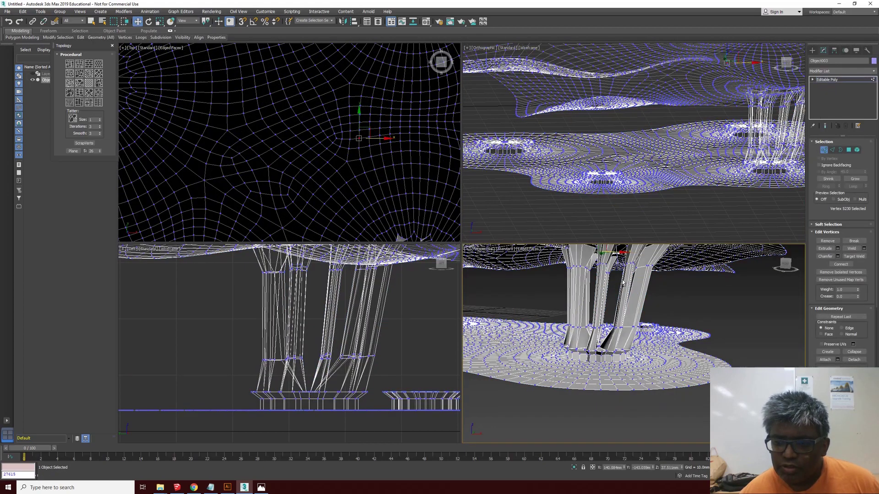
pyautogui.moveTo(622, 283); pyautogui.dragTo(613, 316)
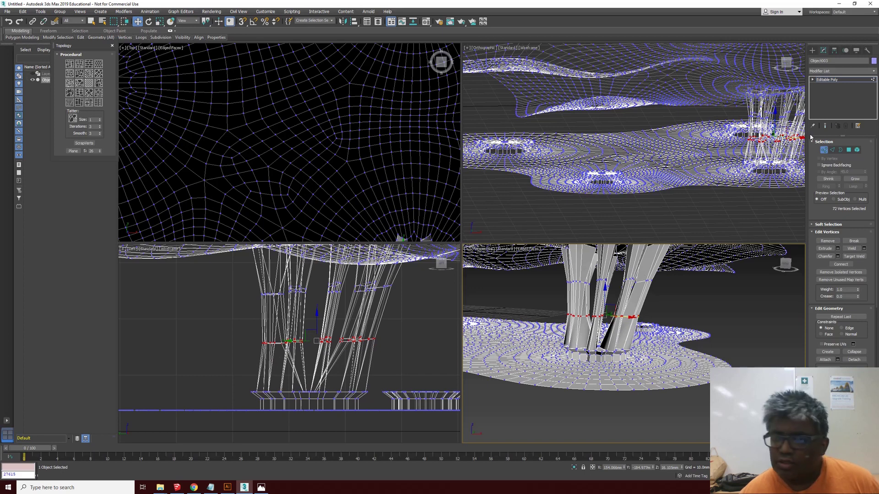
# Add a TurboSmooth modifier with 2 iterations to the roof, strut and base mesh, and deselect the mesh.
pyautogui.click(841, 71)
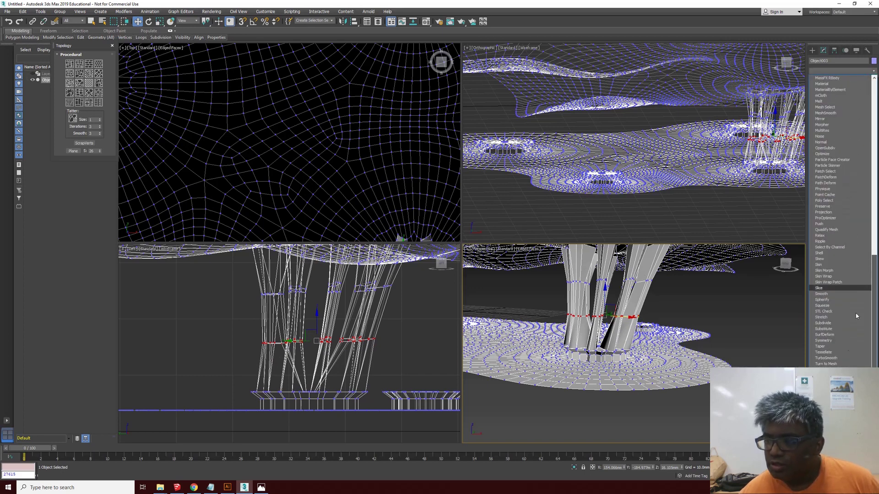
pyautogui.click(845, 359)
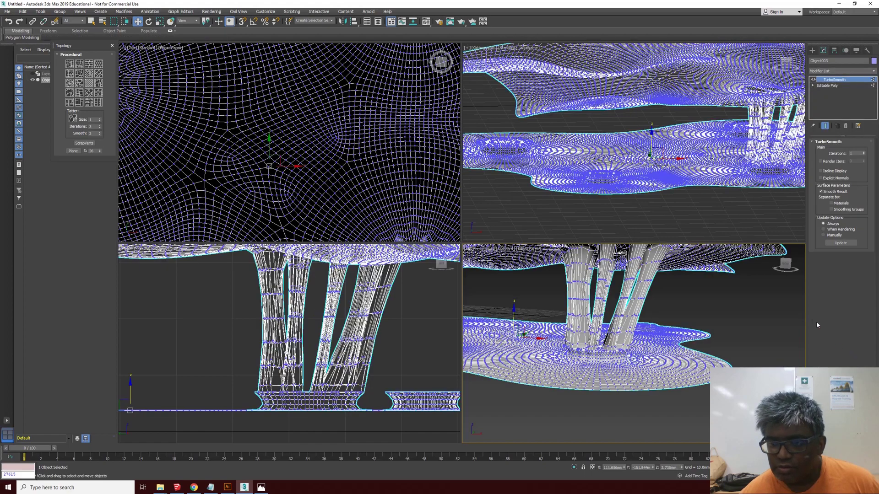
pyautogui.click(863, 152)
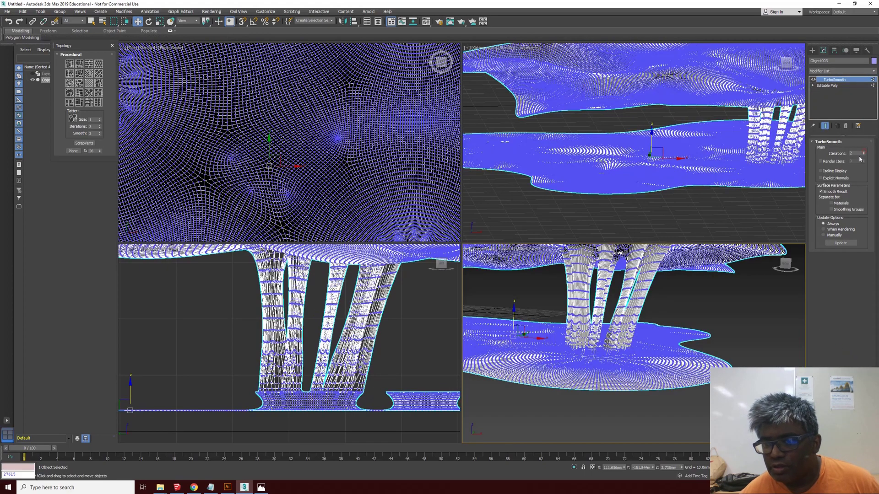
pyautogui.click(707, 284)
# Examine the smoothed struts up close and the whole roof and base in an enlarged perspective view.
pyautogui.scroll(2, 610, 318)
pyautogui.scroll(-3, 610, 318)
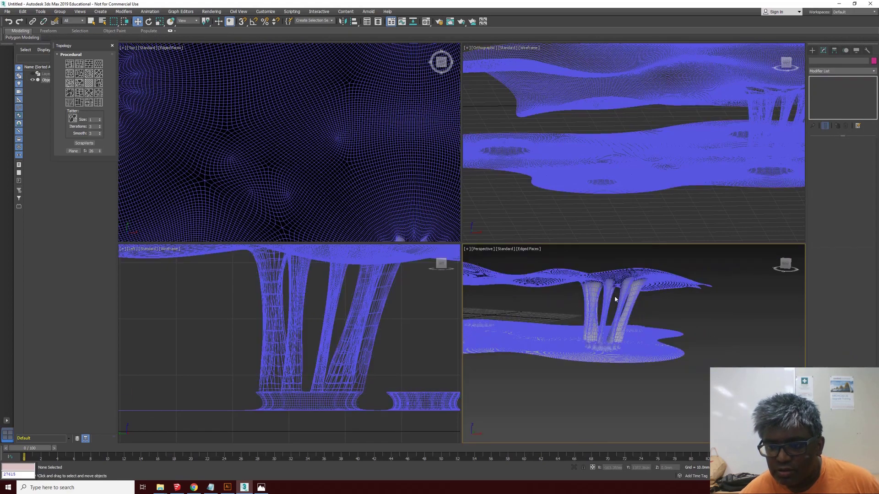
pyautogui.scroll(3, 616, 300)
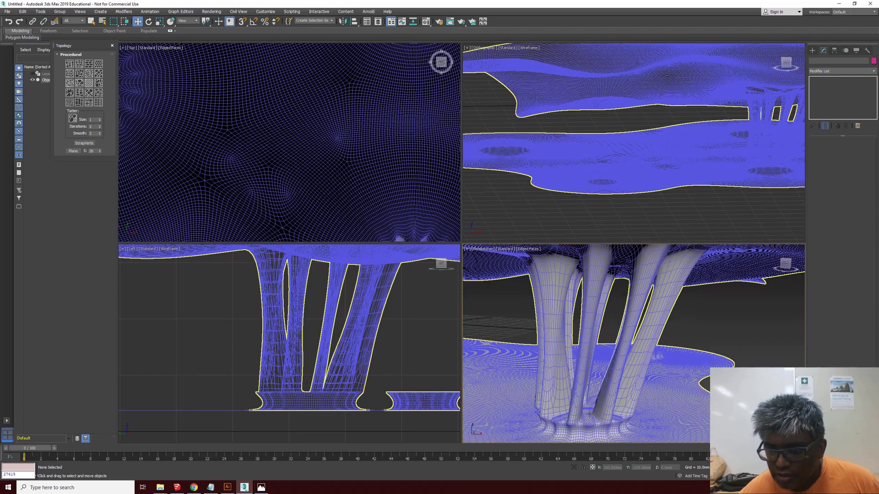
pyautogui.keyDown('alt'); pyautogui.moveTo(597, 394); pyautogui.dragTo(557, 282, button='middle'); pyautogui.keyUp('alt')
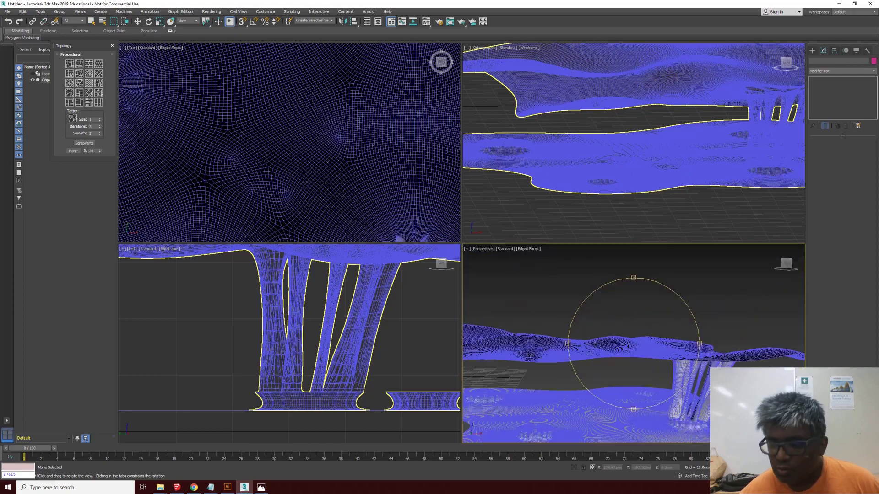
pyautogui.hotkey('ctrl', 'shift', 'z')
pyautogui.hotkey('alt', 'w')
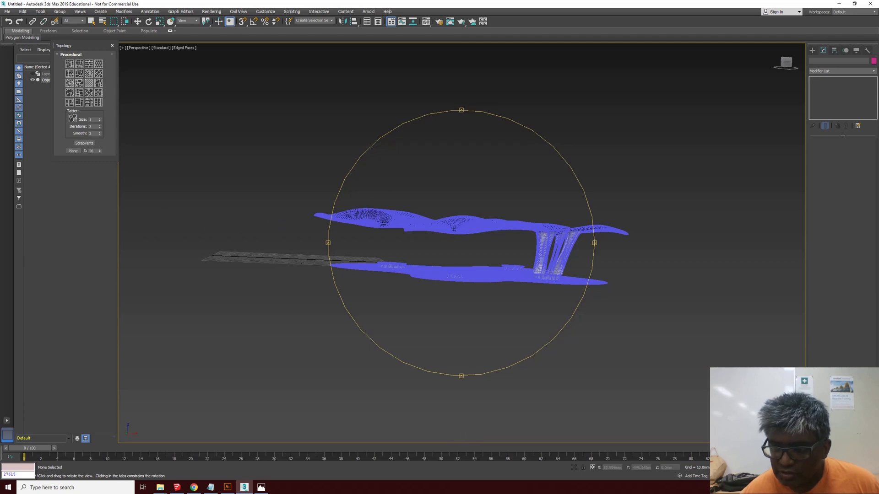
pyautogui.click(92, 22)
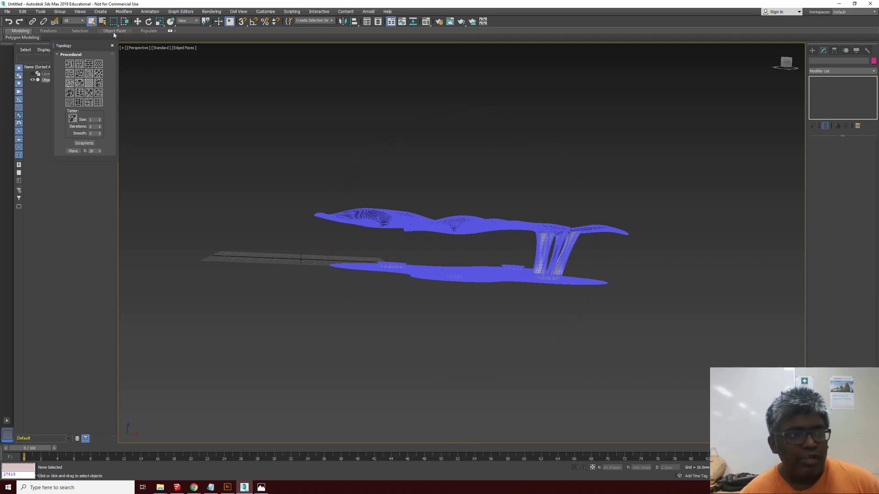
# Reselect the mesh, turn off the TurboSmooth display, and return to polygon editing in the underlying Editable Poly around the struts.
pyautogui.click(519, 236)
pyautogui.click(813, 80)
pyautogui.scroll(5, 603, 243)
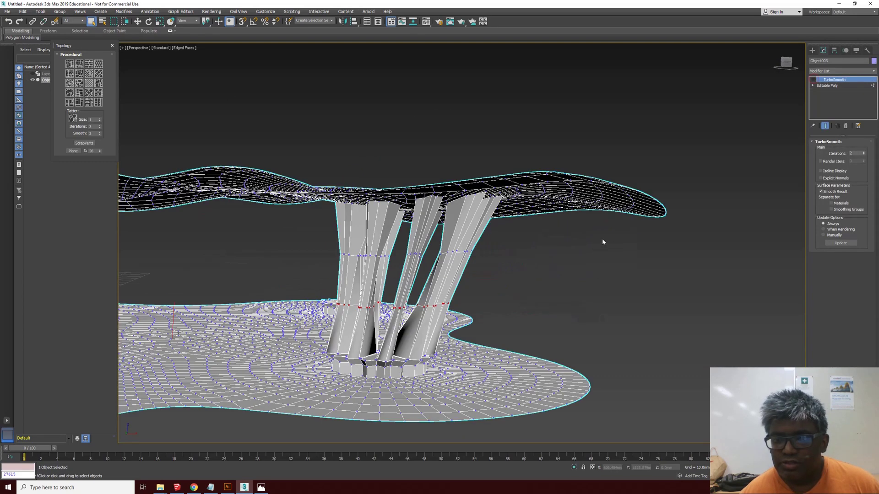
pyautogui.click(862, 86)
pyautogui.click(848, 149)
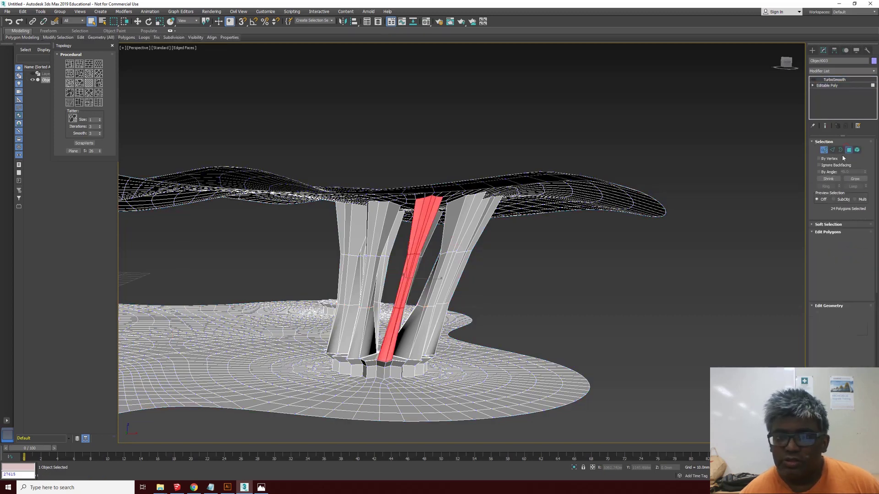
pyautogui.click(864, 476)
pyautogui.moveTo(432, 179)
pyautogui.mouseDown()
pyautogui.moveTo(430, 163)
pyautogui.moveTo(426, 170)
pyautogui.mouseUp()
pyautogui.scroll(3, 425, 206)
pyautogui.keyDown('alt'); pyautogui.moveTo(424, 206); pyautogui.dragTo(447, 300, button='middle'); pyautogui.keyUp('alt')
pyautogui.click(91, 22)
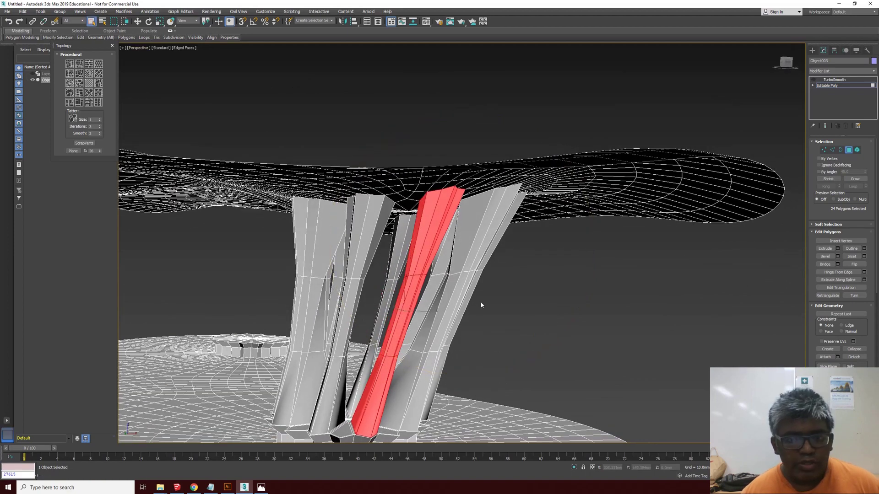
# Select the upper polygons of the whole strut cluster and cut them with a horizontal slice plane at two heights below the roof.
pyautogui.moveTo(250, 258); pyautogui.dragTo(250, 258)
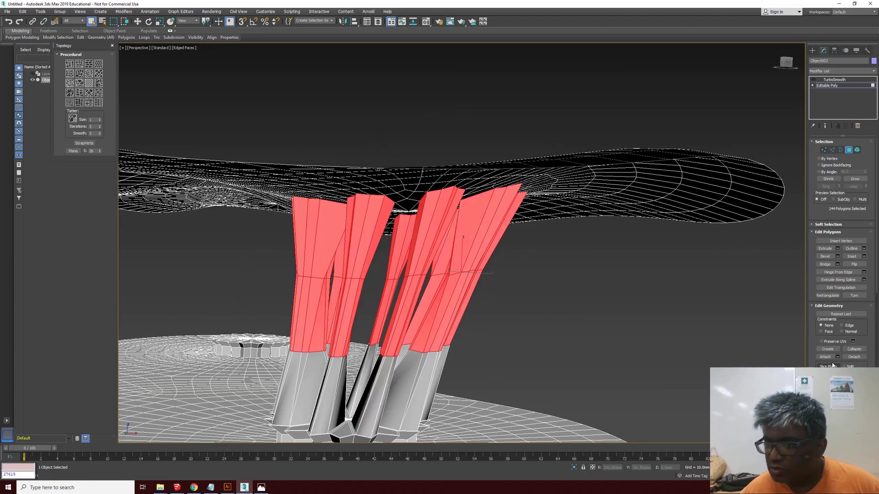
pyautogui.moveTo(822, 214); pyautogui.dragTo(821, 117)
pyautogui.scroll(-1, 828, 266)
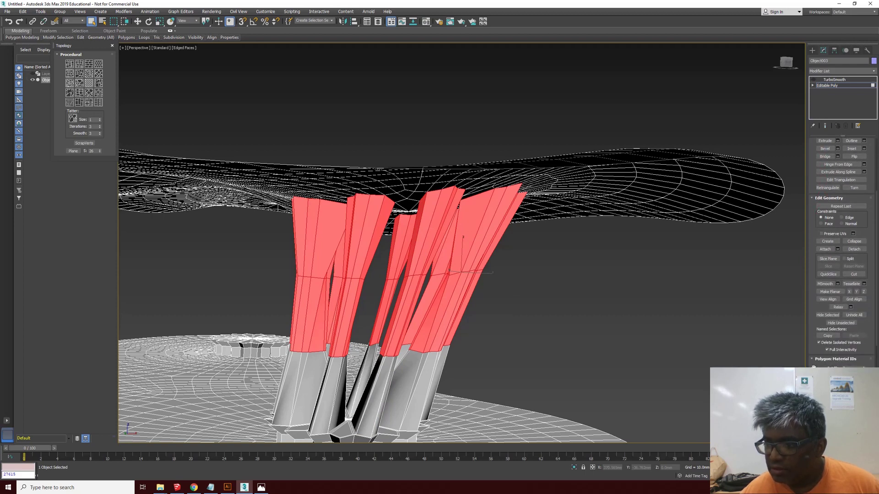
pyautogui.click(828, 256)
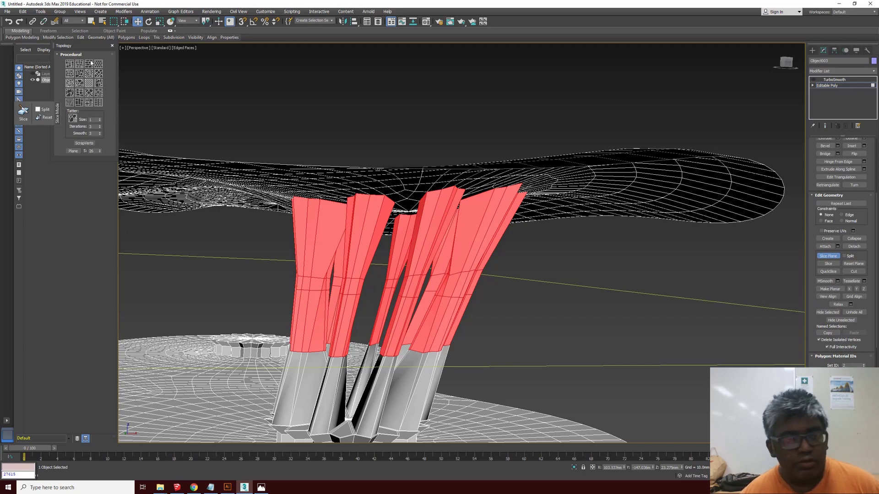
pyautogui.scroll(-3, 380, 308)
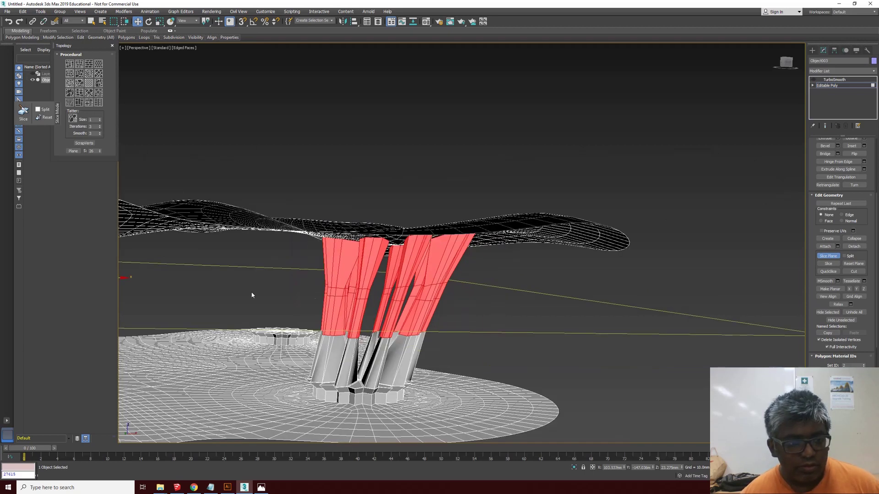
pyautogui.scroll(-4, 253, 294)
pyautogui.scroll(3, 274, 294)
pyautogui.moveTo(189, 271); pyautogui.dragTo(190, 250)
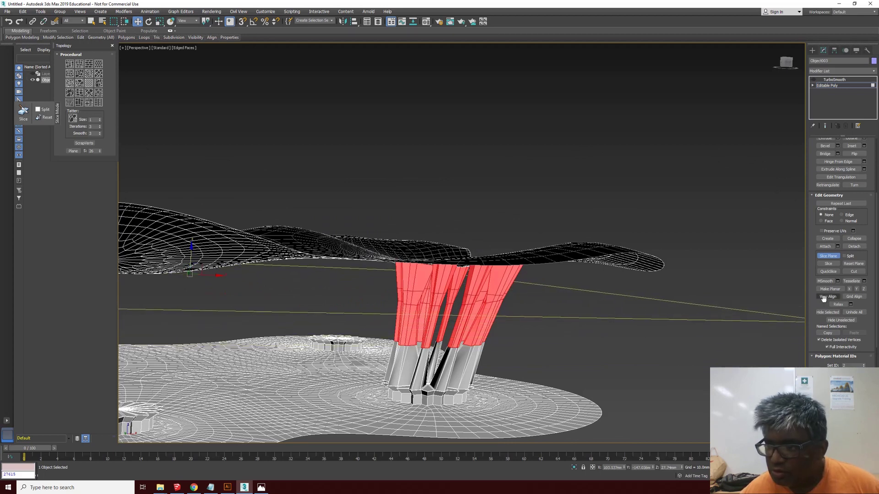
pyautogui.click(827, 264)
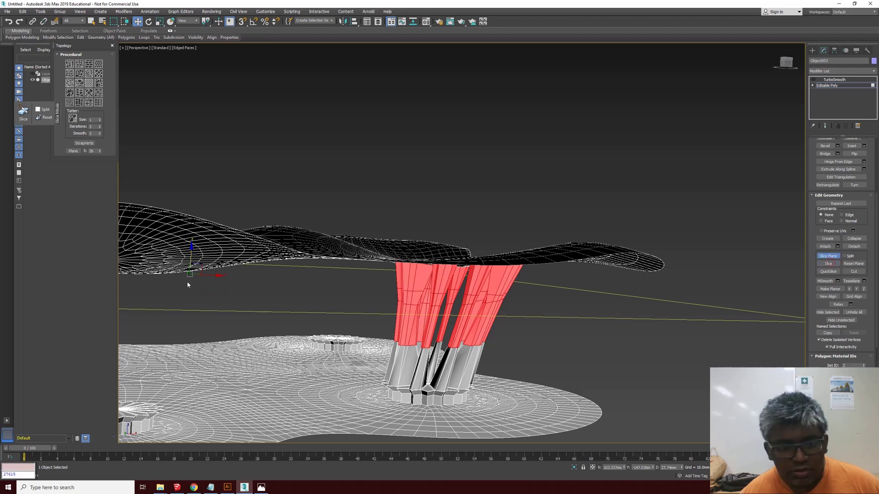
pyautogui.moveTo(190, 253); pyautogui.dragTo(191, 244)
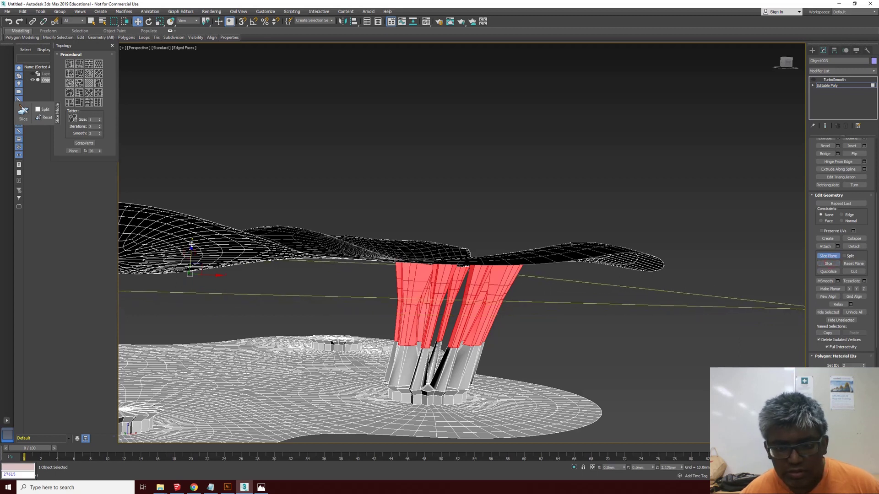
pyautogui.click(822, 257)
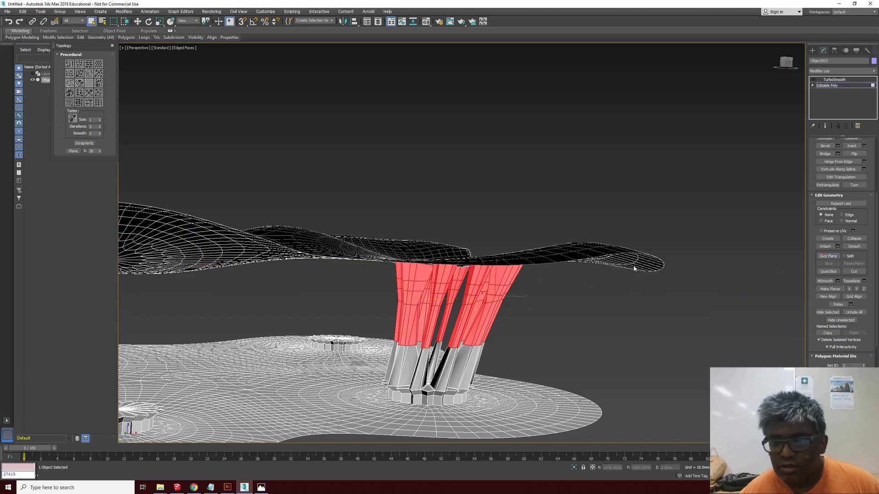
# Select one side polygon on the upper part of the rear middle strut together with a nearby polygon on the roof's underside.
pyautogui.scroll(2, 450, 270)
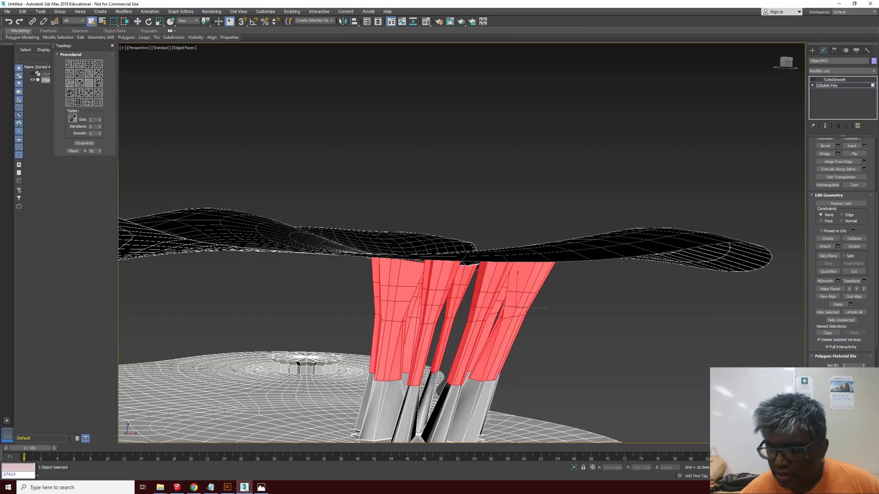
pyautogui.click(864, 477)
pyautogui.moveTo(432, 245); pyautogui.dragTo(395, 171)
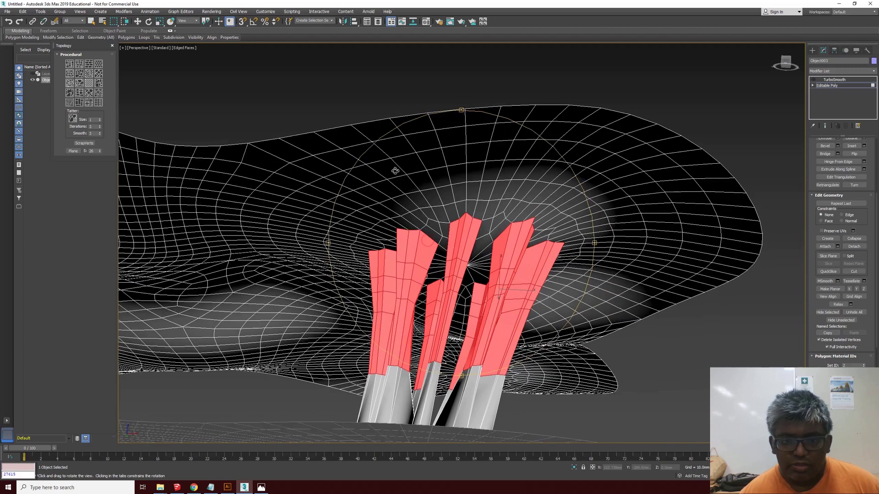
pyautogui.click(92, 21)
pyautogui.scroll(2, 421, 207)
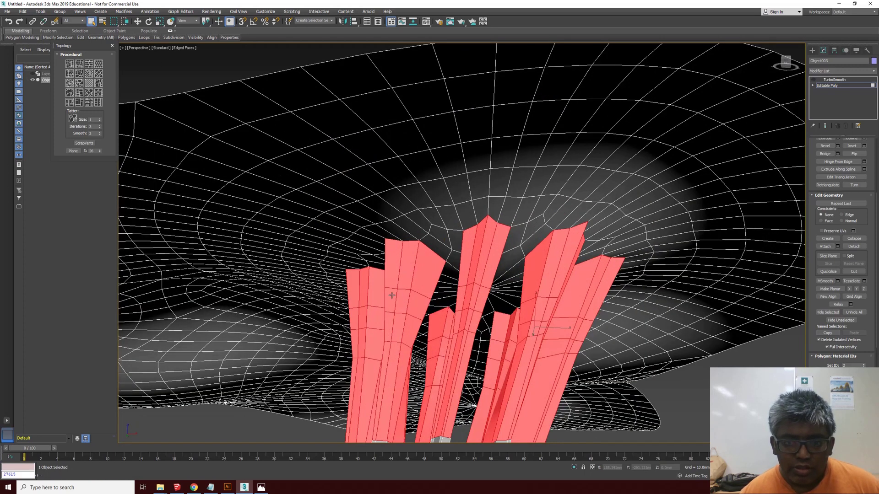
pyautogui.click(468, 296)
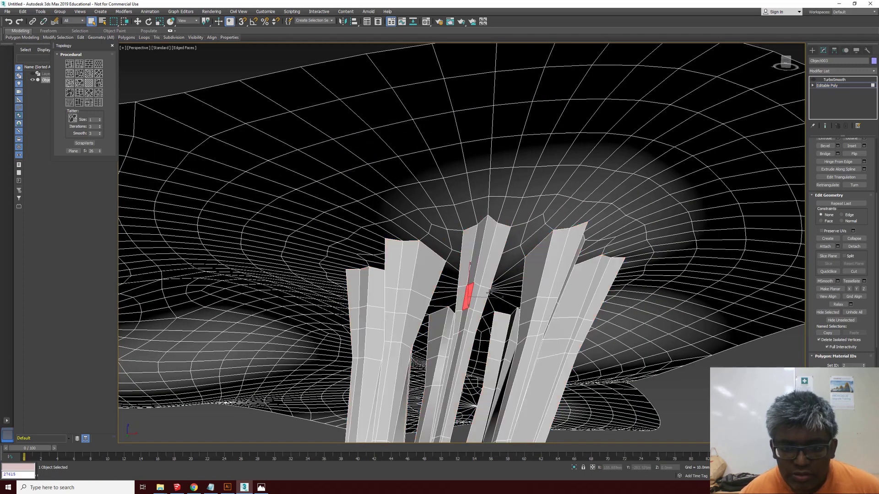
pyautogui.keyDown('ctrl'); pyautogui.click(439, 200); pyautogui.keyUp('ctrl')
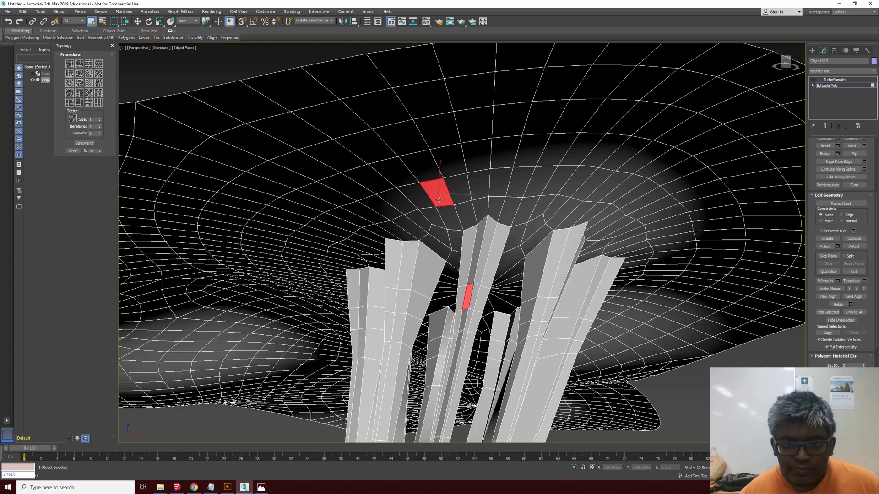
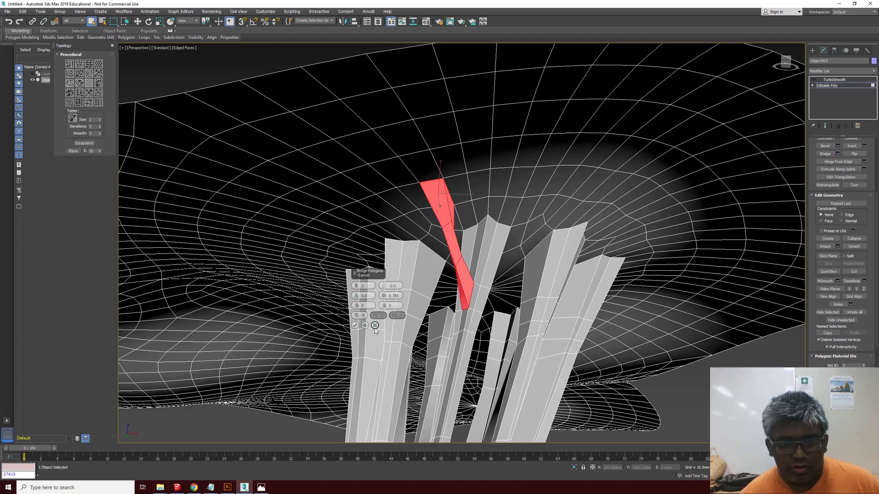
# Bridge the selected side polygon and the neighbouring polygon of the rear middle strut to two separate polygons on the roof's underside.
pyautogui.click(364, 326)
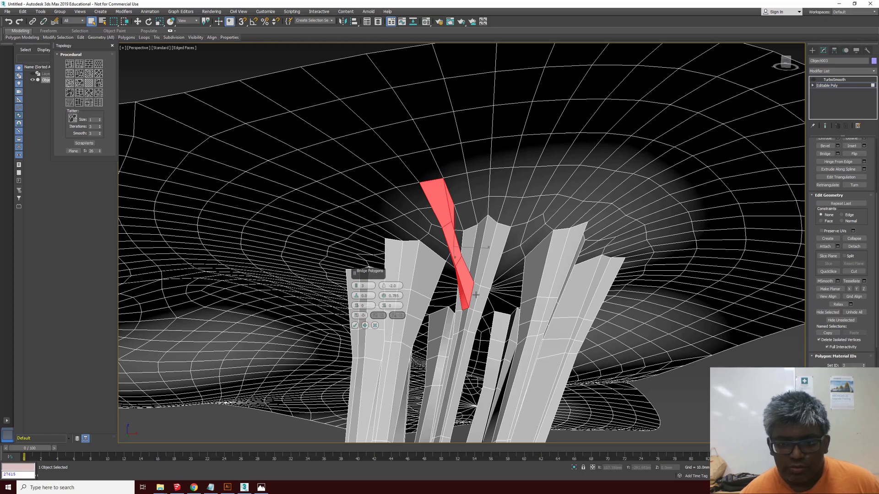
pyautogui.click(480, 296)
pyautogui.keyDown('shift'); pyautogui.click(503, 182); pyautogui.keyUp('shift')
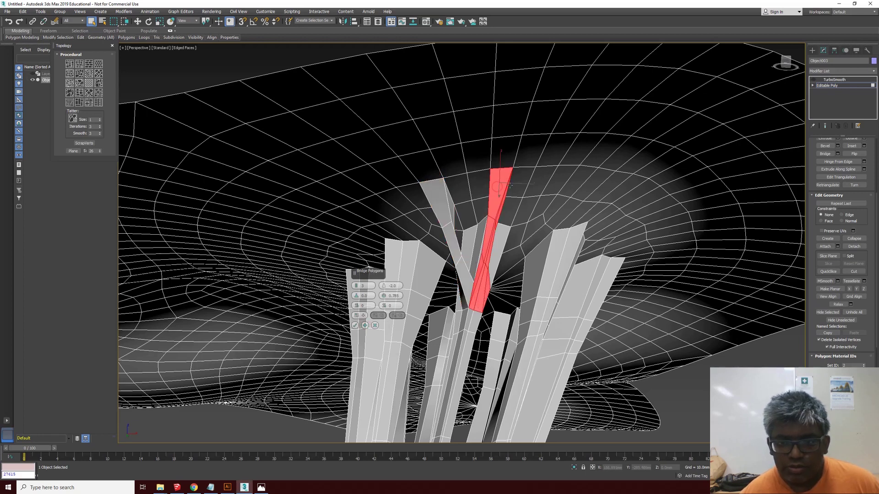
pyautogui.click(365, 326)
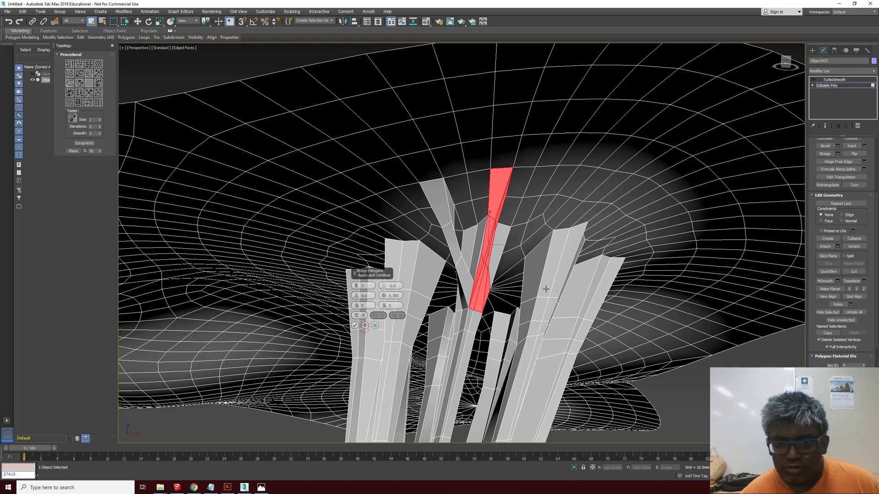
# Bridge an upper side polygon of the strut right of the rear middle one to a nearby roof polygon, with Twist 2 set to 1.
pyautogui.click(545, 288)
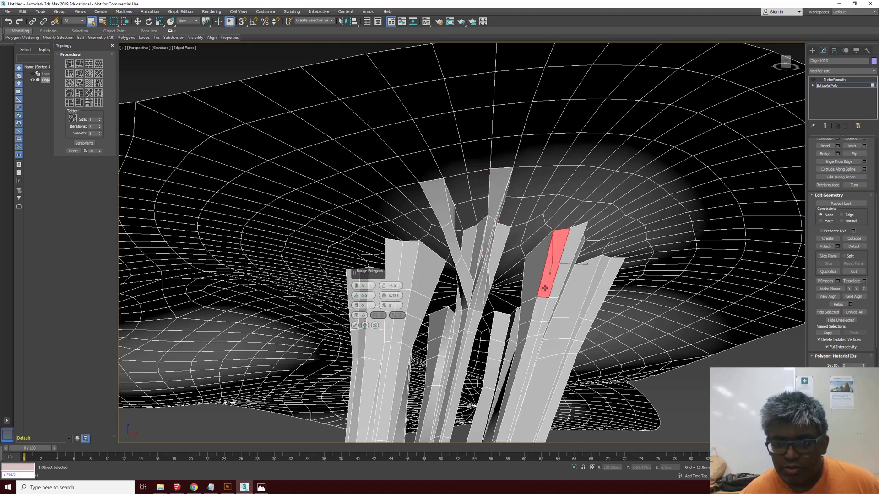
pyautogui.keyDown('shift'); pyautogui.click(527, 184); pyautogui.keyUp('shift')
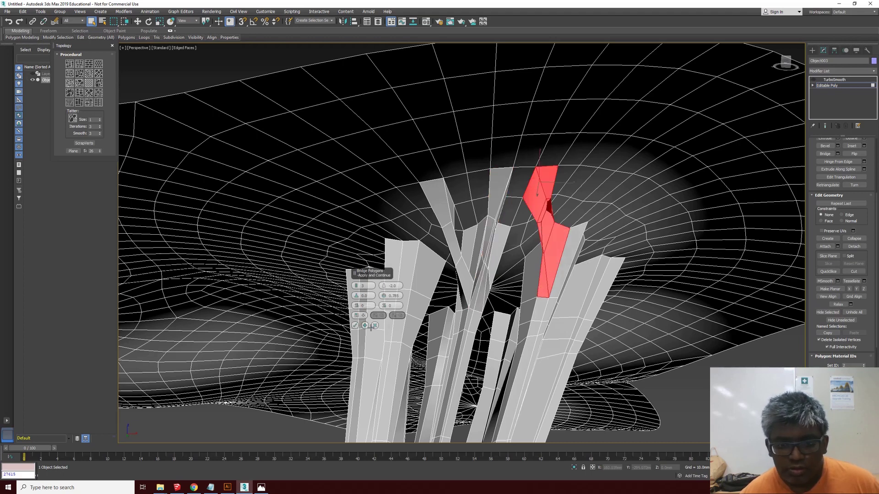
pyautogui.click(384, 308)
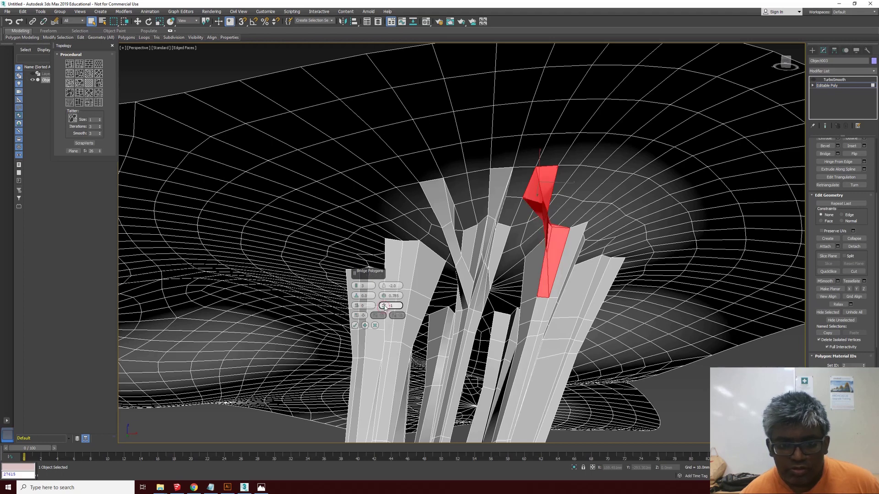
pyautogui.click(384, 305)
pyautogui.click(385, 305)
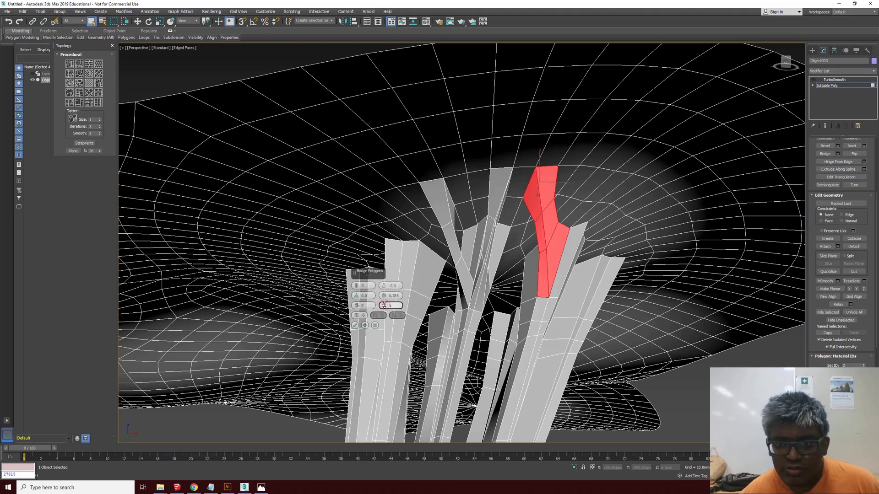
pyautogui.click(365, 325)
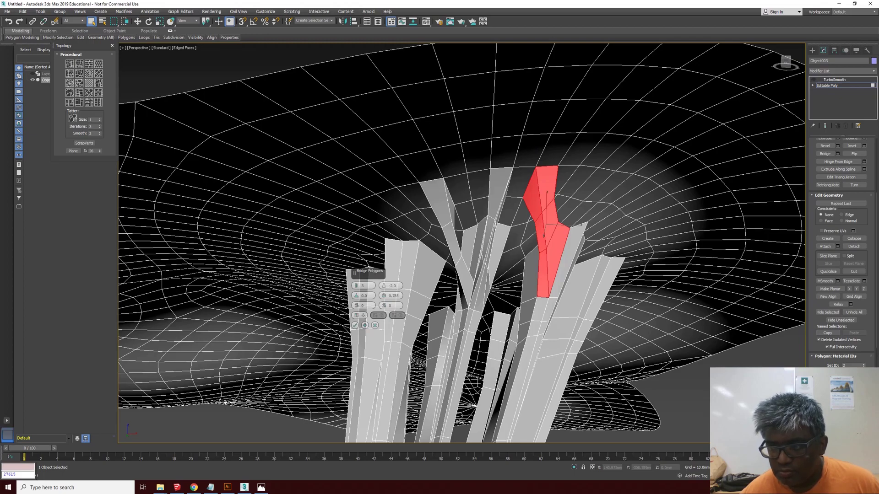
# Re-enter polygon editing and bridge two adjacent upper polygons of the next strut to two adjacent roof polygons, with Twist 2 set to -1.
pyautogui.keyDown('alt'); pyautogui.moveTo(493, 261); pyautogui.dragTo(439, 254, button='middle'); pyautogui.keyUp('alt')
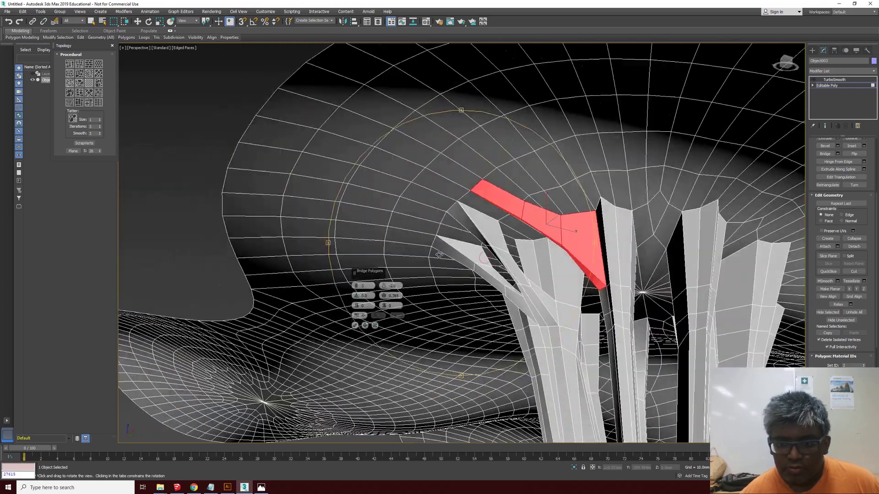
pyautogui.moveTo(439, 254)
pyautogui.mouseDown()
pyautogui.moveTo(429, 232)
pyautogui.moveTo(443, 249)
pyautogui.mouseUp()
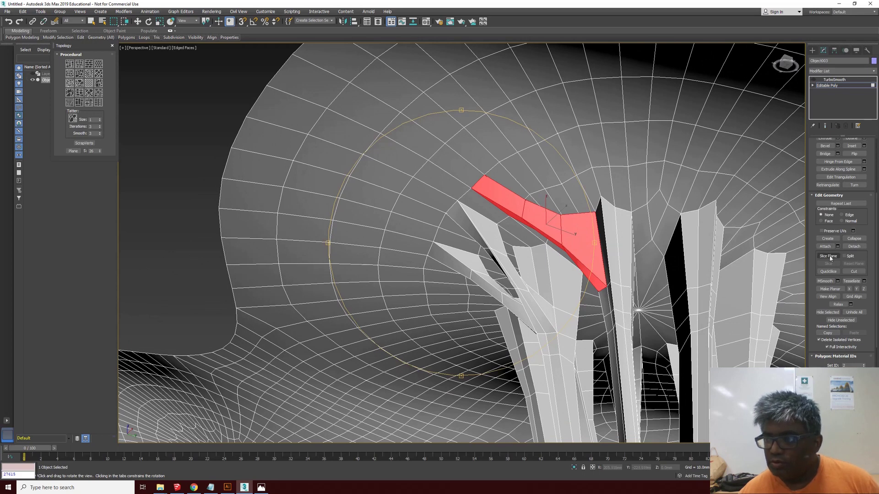
pyautogui.click(834, 79)
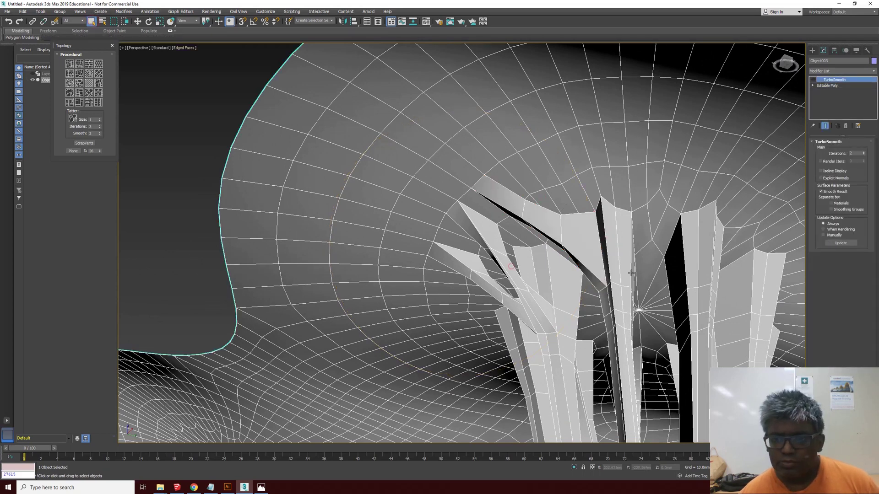
pyautogui.click(833, 85)
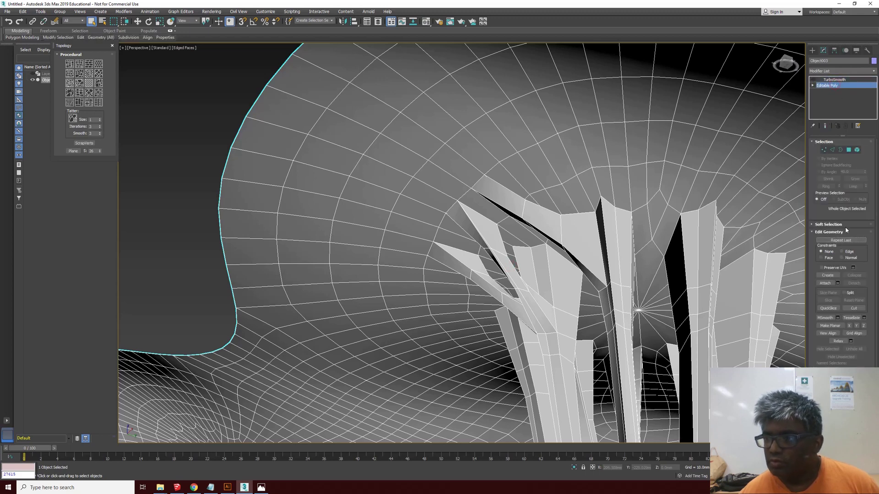
pyautogui.click(849, 151)
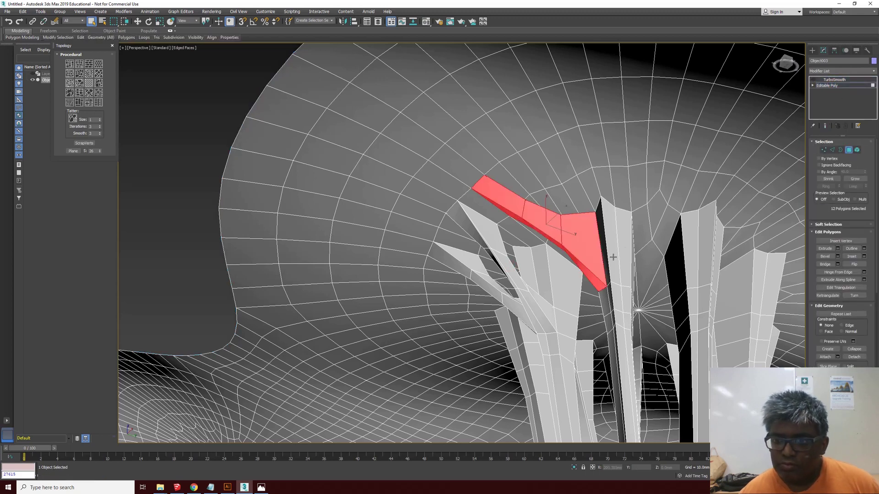
pyautogui.click(613, 258)
pyautogui.keyDown('ctrl'); pyautogui.click(624, 257); pyautogui.keyUp('ctrl')
pyautogui.keyDown('ctrl'); pyautogui.click(614, 138); pyautogui.keyUp('ctrl')
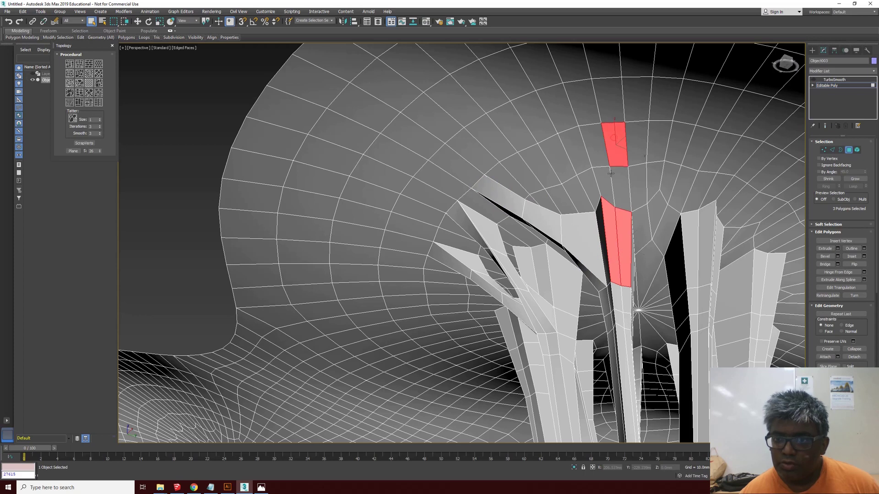
pyautogui.keyDown('ctrl'); pyautogui.click(595, 145); pyautogui.keyUp('ctrl')
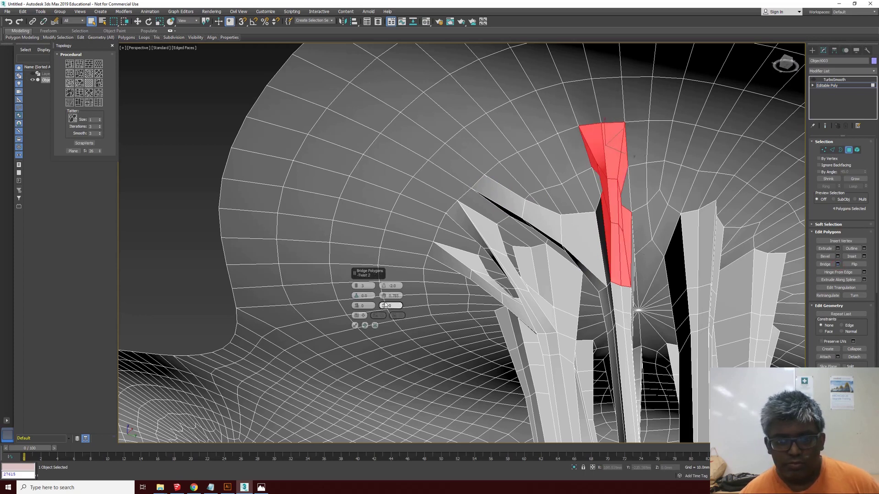
pyautogui.click(383, 305)
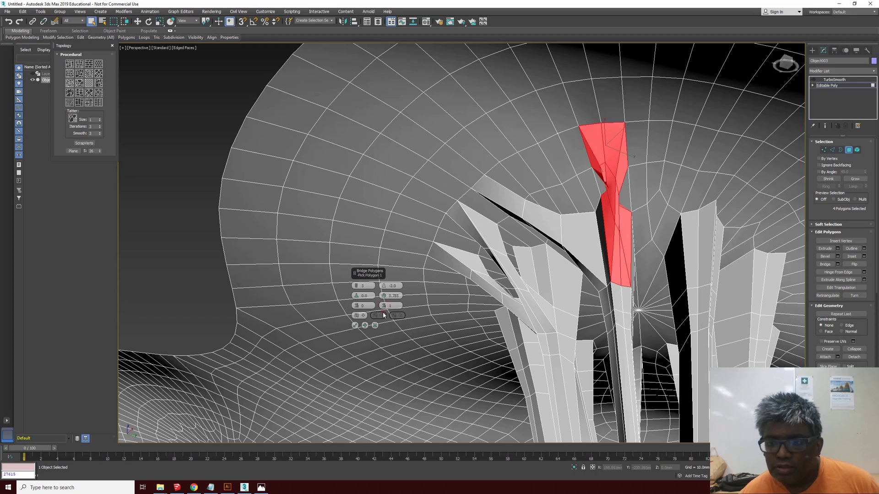
pyautogui.click(384, 307)
pyautogui.click(384, 307)
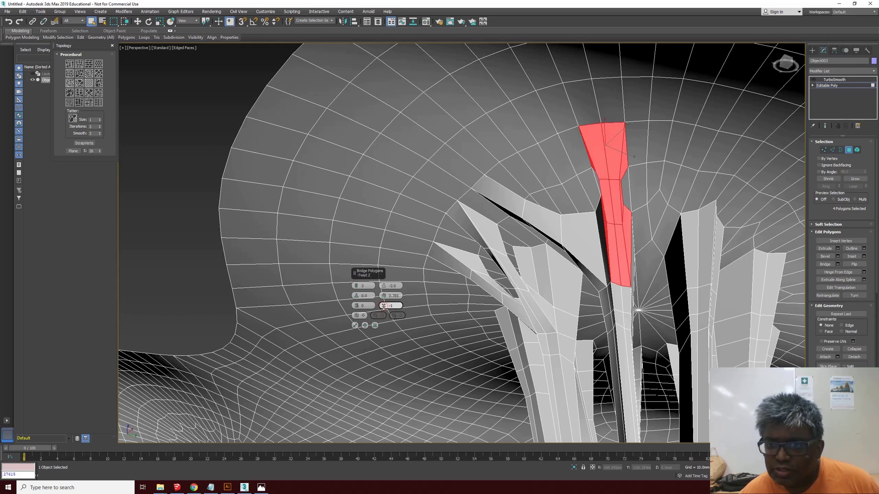
pyautogui.click(365, 326)
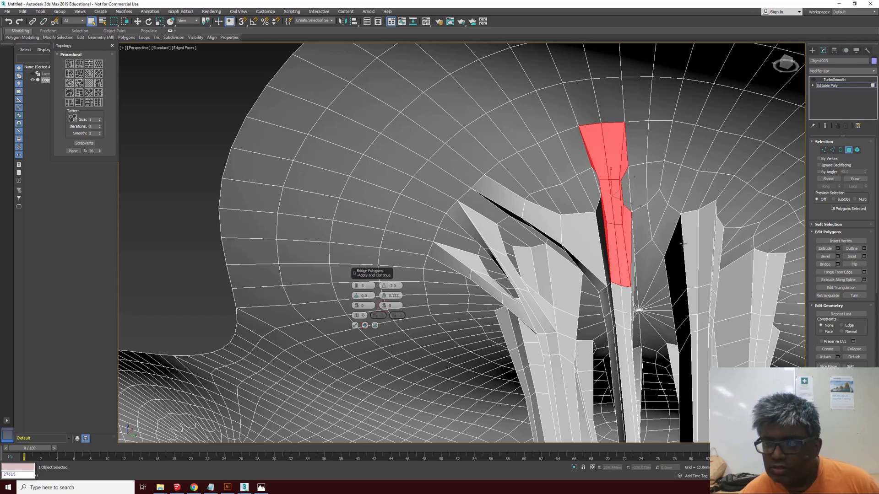
# Bridge two adjacent upper polygons of the neighbouring strut to separate roof polygons, untwisted for the first branch and with Twist 2 at 1 for the second.
pyautogui.click(690, 269)
pyautogui.click(658, 146)
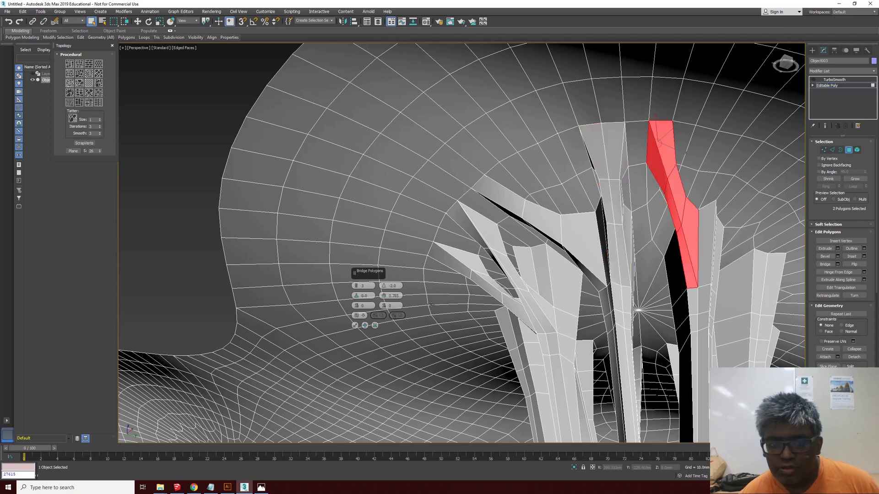
pyautogui.click(707, 252)
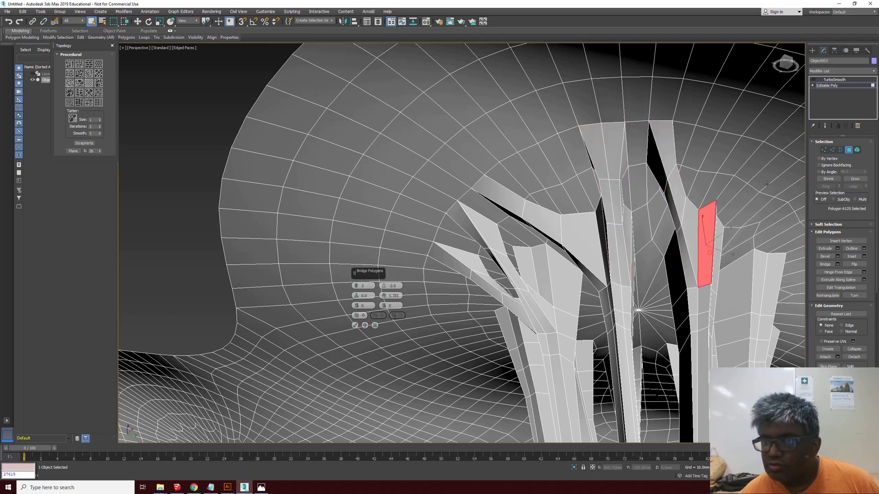
pyautogui.click(755, 163)
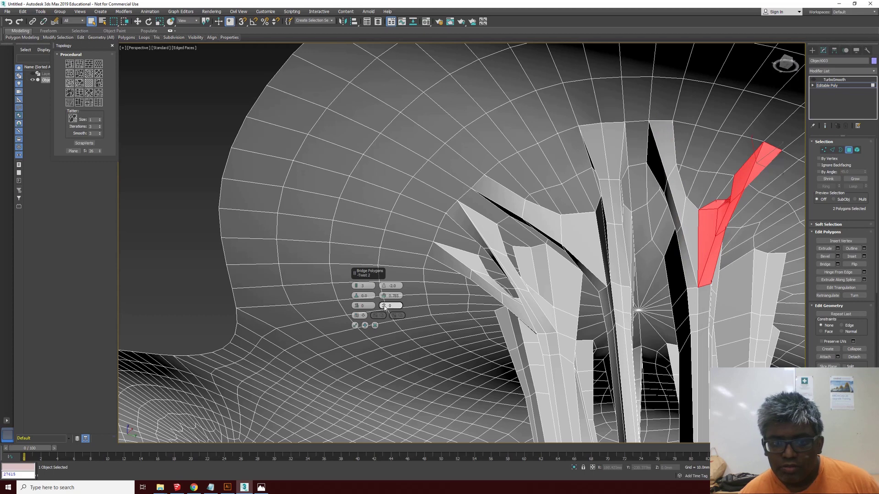
pyautogui.moveTo(384, 306); pyautogui.dragTo(383, 305)
pyautogui.click(365, 326)
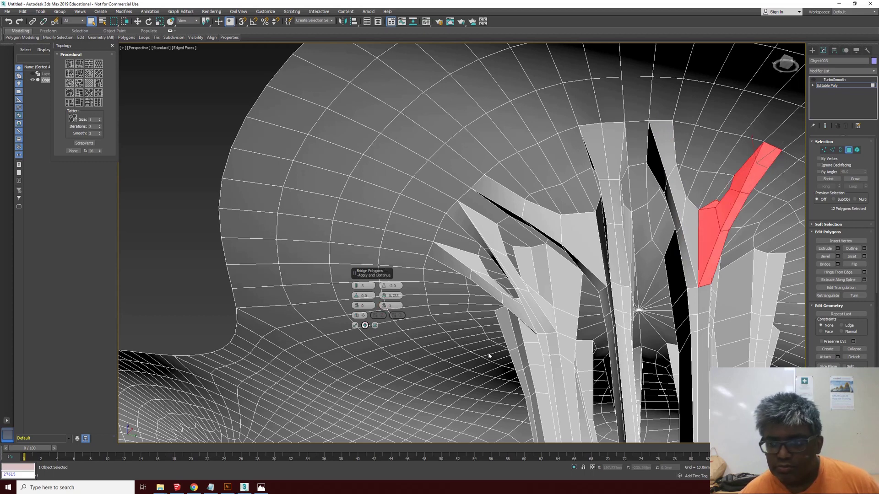
# Examine the new strut branches beneath the roof from several sides, both from farther away and up close.
pyautogui.hotkey('ctrl', 'r')
pyautogui.moveTo(583, 256); pyautogui.dragTo(514, 270)
pyautogui.scroll(-4, 492, 240)
pyautogui.scroll(7, 587, 249)
pyautogui.scroll(-4, 543, 251)
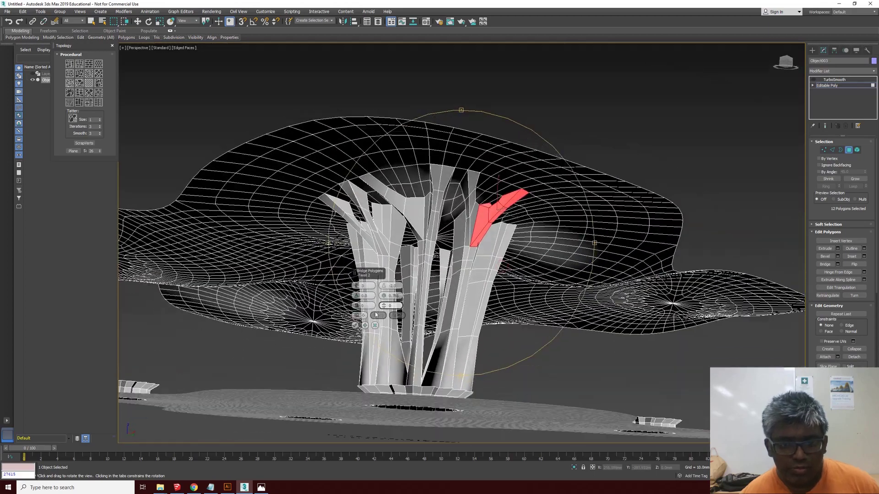
pyautogui.keyDown('alt'); pyautogui.moveTo(478, 194); pyautogui.dragTo(550, 219, button='middle'); pyautogui.keyUp('alt')
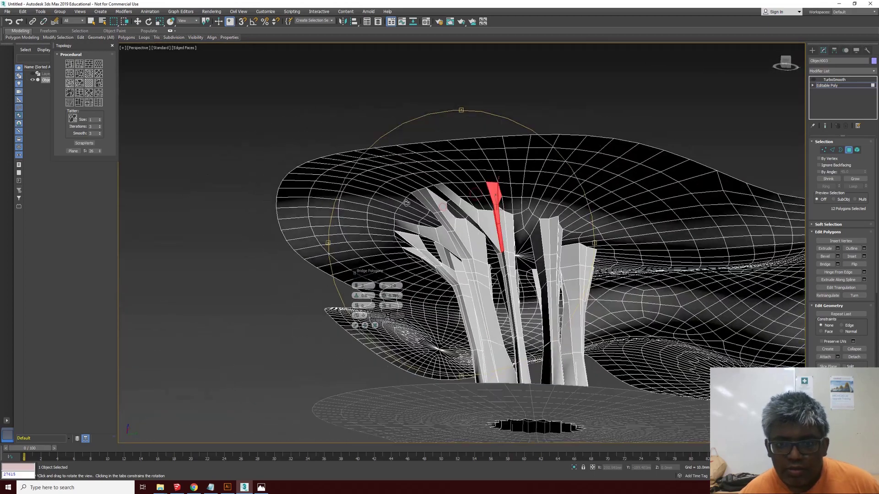
pyautogui.scroll(4, 568, 226)
# Select all polygons of the mesh, turn the TurboSmooth display back on, and return to the TurboSmooth level.
pyautogui.click(92, 21)
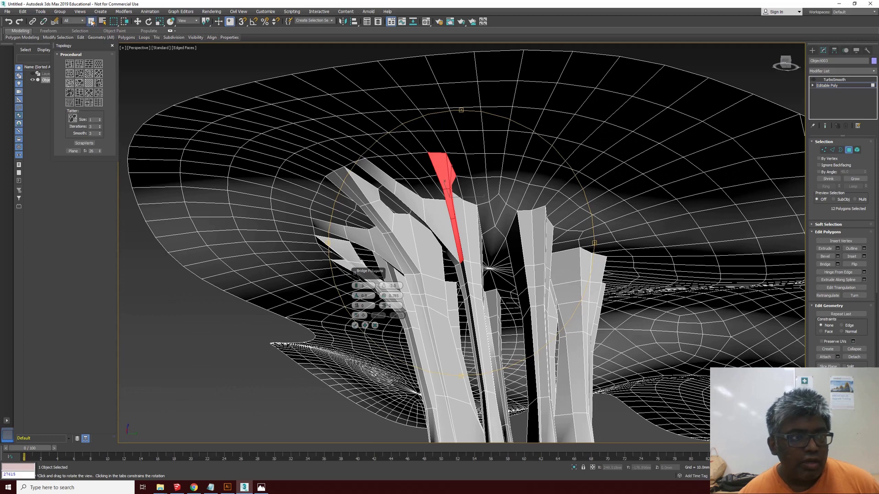
pyautogui.click(294, 308)
pyautogui.click(493, 139)
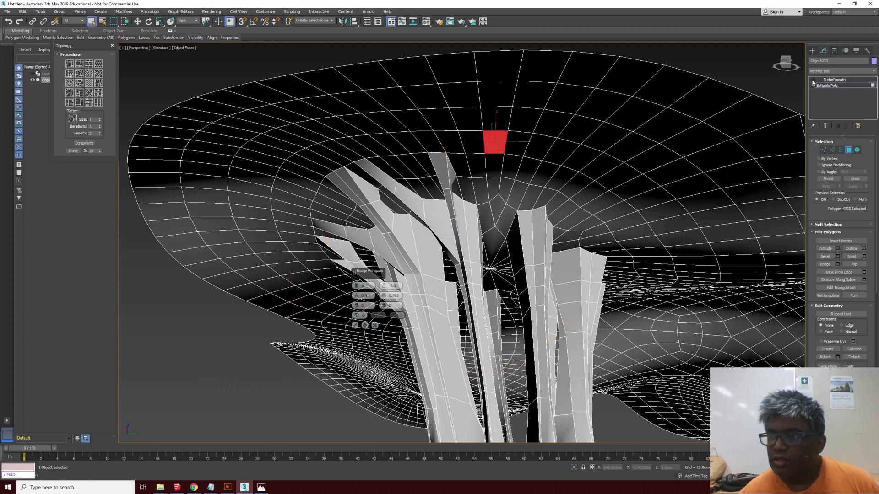
pyautogui.click(633, 187)
pyautogui.hotkey('ctrl', 'z')
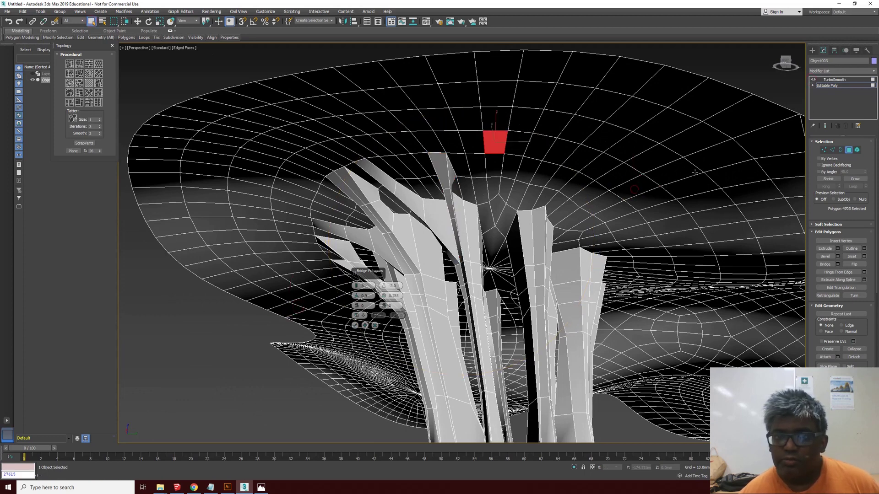
pyautogui.hotkey('ctrl', 'a')
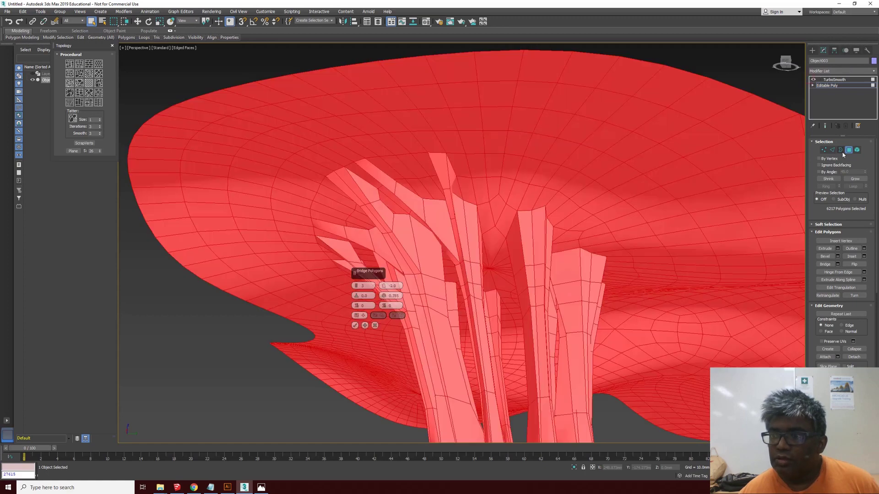
pyautogui.click(831, 79)
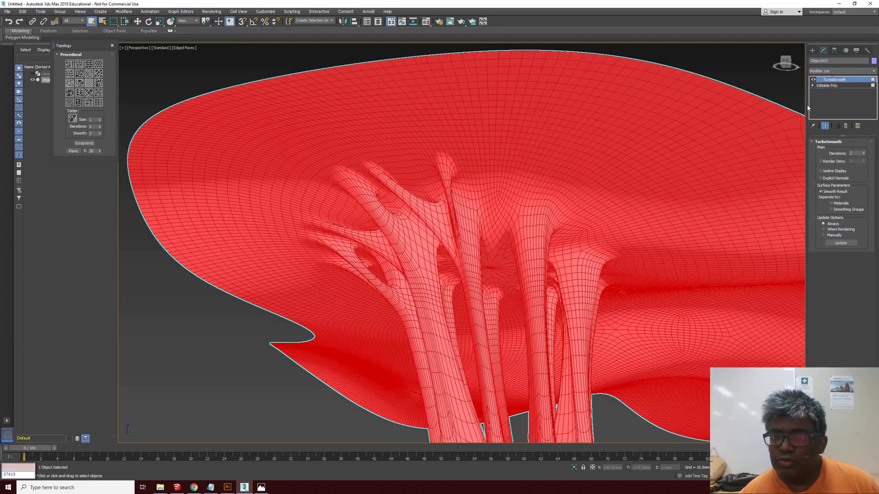
# Deselect the mesh and examine the smoothed branching struts together with the whole roof and base.
pyautogui.click(275, 334)
pyautogui.scroll(-3, 493, 377)
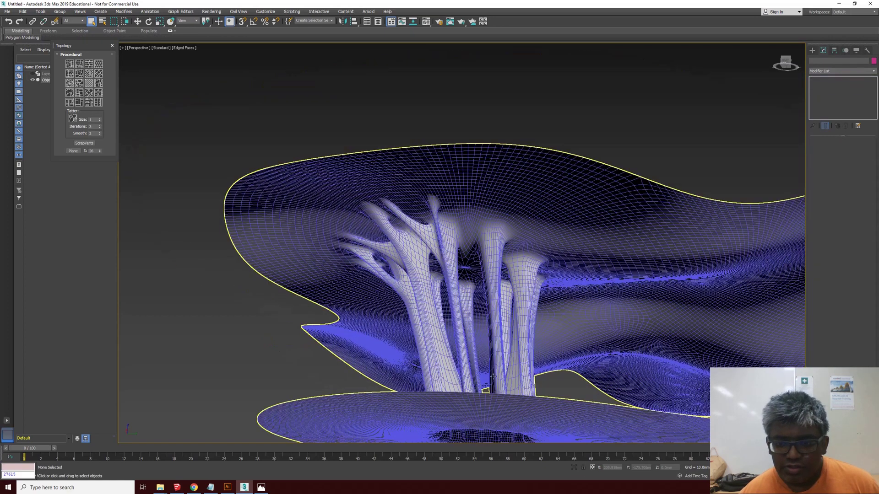
pyautogui.moveTo(476, 293)
pyautogui.keyDown('alt'); pyautogui.mouseDown(button='middle')
pyautogui.moveTo(541, 289)
pyautogui.moveTo(499, 279)
pyautogui.moveTo(487, 295)
pyautogui.mouseUp(button='middle'); pyautogui.keyUp('alt')
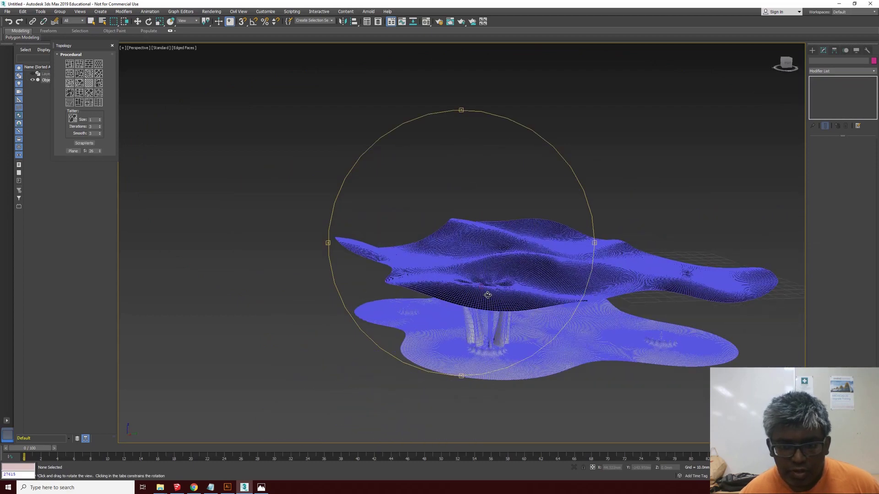
# Reselect the mesh and add an Edit Poly modifier above TurboSmooth.
pyautogui.click(91, 22)
pyautogui.click(422, 355)
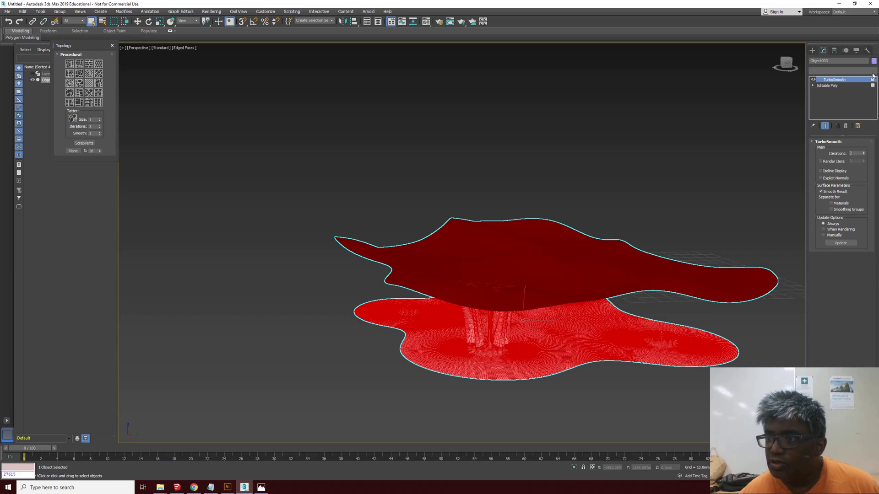
pyautogui.click(842, 71)
pyautogui.scroll(-5, 845, 299)
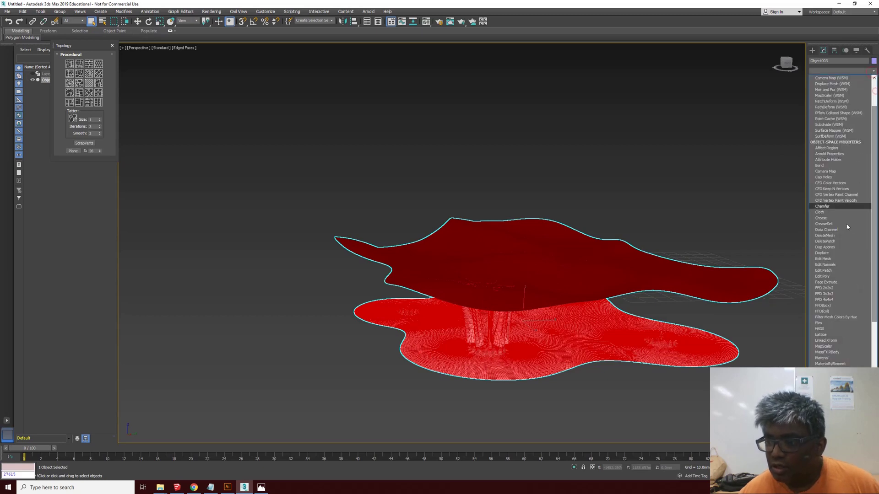
pyautogui.click(843, 276)
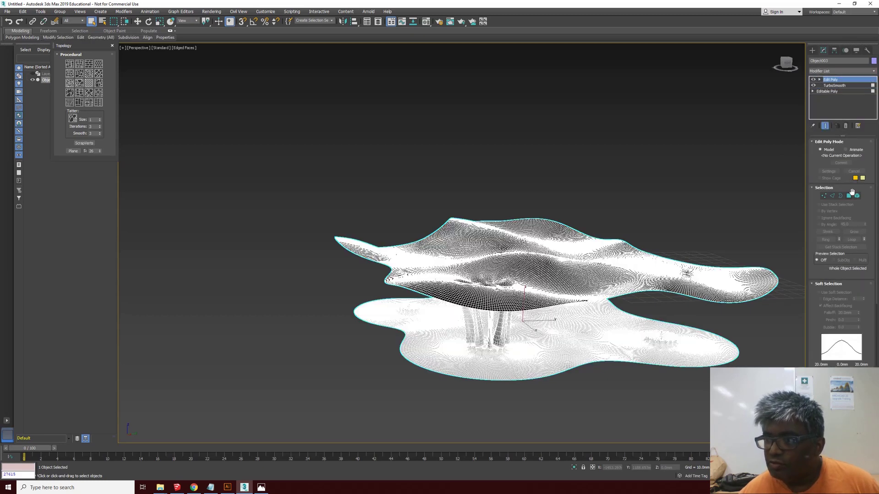
# Select the outer border of the flat base in the Edit Poly modifier.
pyautogui.click(840, 196)
pyautogui.scroll(5, 426, 389)
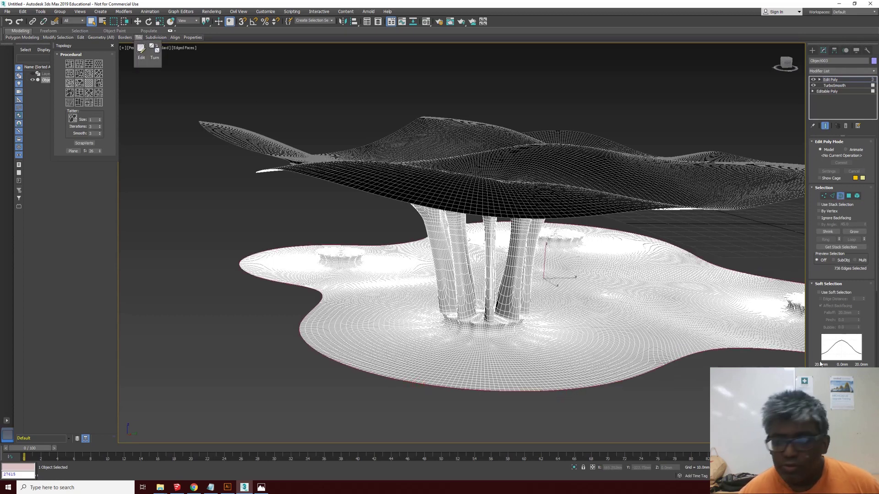
# Create a linear shape from the selected outer border of the flat base.
pyautogui.scroll(-5, 829, 216)
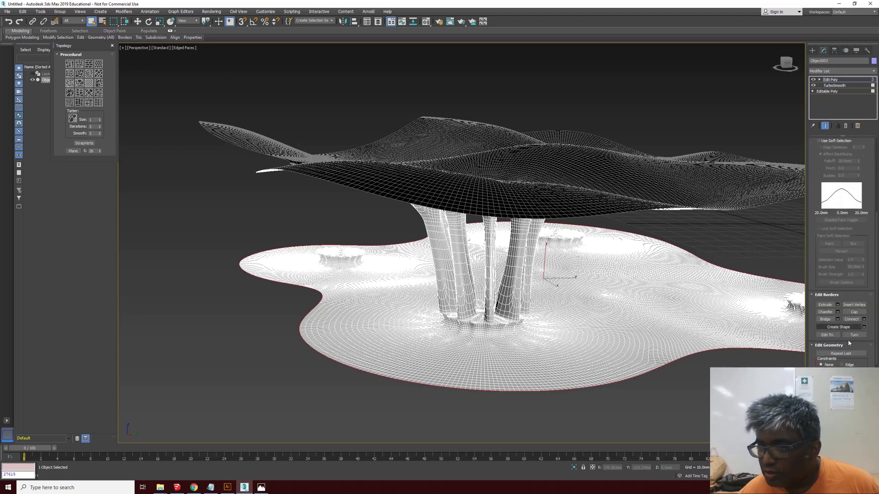
pyautogui.click(864, 327)
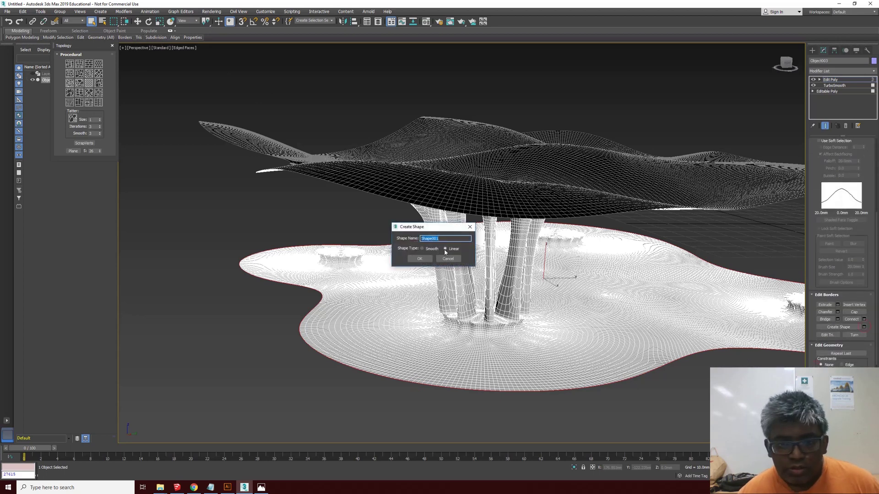
pyautogui.click(419, 259)
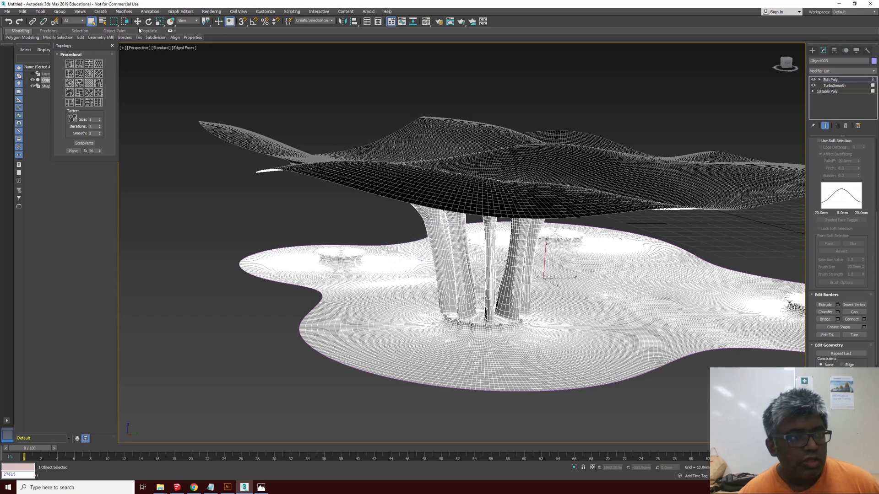
# Select the new outline shape and raise it vertically about 0.8 mm above the base edge.
pyautogui.press('w')
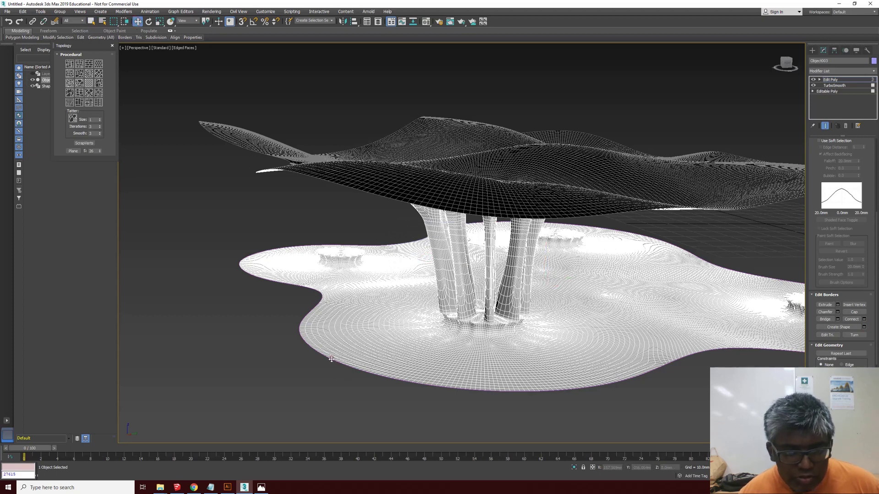
pyautogui.click(812, 50)
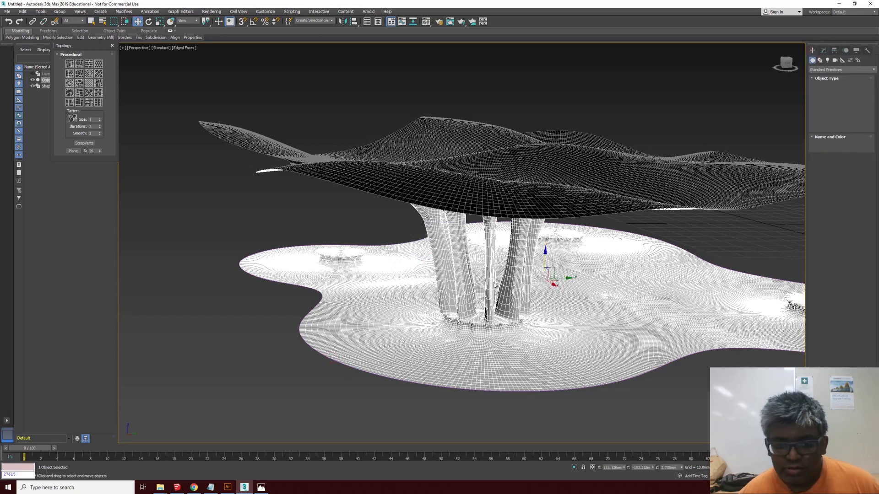
pyautogui.click(334, 358)
pyautogui.scroll(5, 358, 359)
pyautogui.click(311, 385)
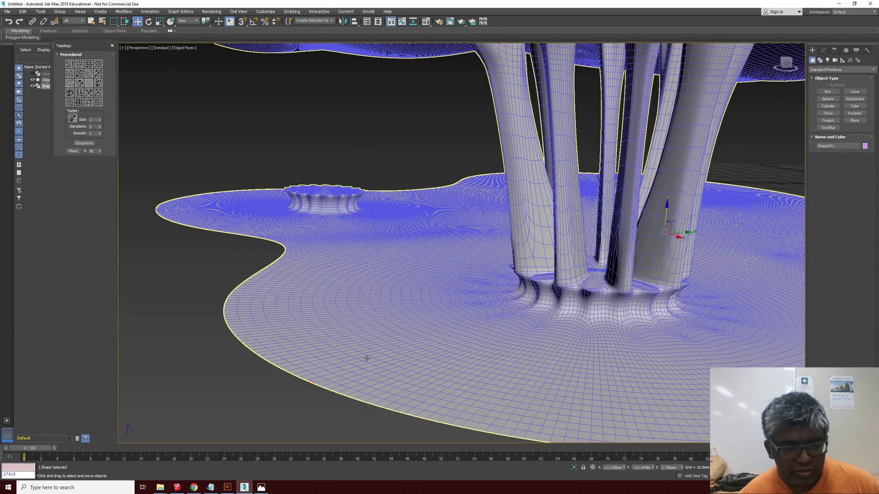
pyautogui.moveTo(667, 213); pyautogui.dragTo(669, 208)
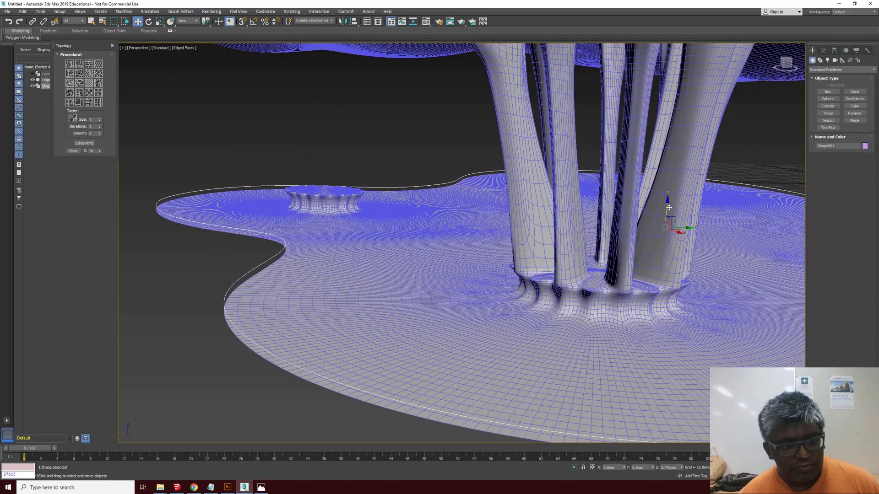
# Clone the raised outline upward as 5 evenly spaced copies stacked above the base edge.
pyautogui.click(156, 172)
pyautogui.click(178, 195)
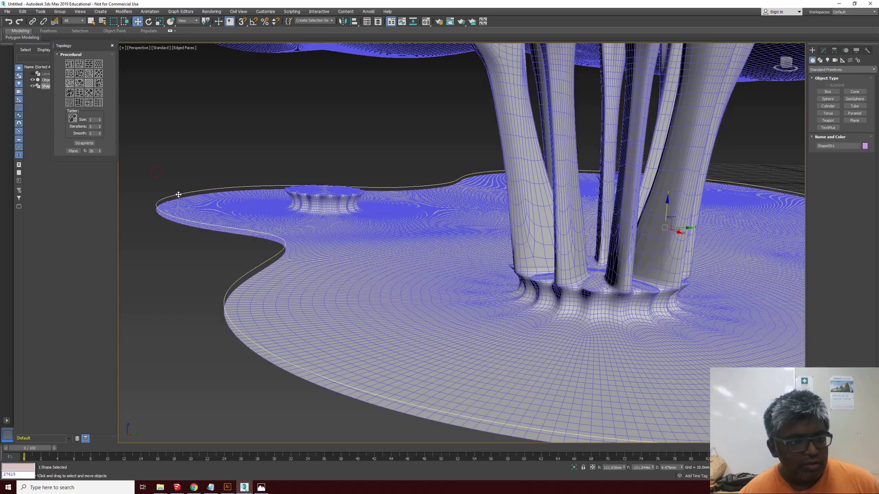
pyautogui.moveTo(669, 211); pyautogui.dragTo(667, 204)
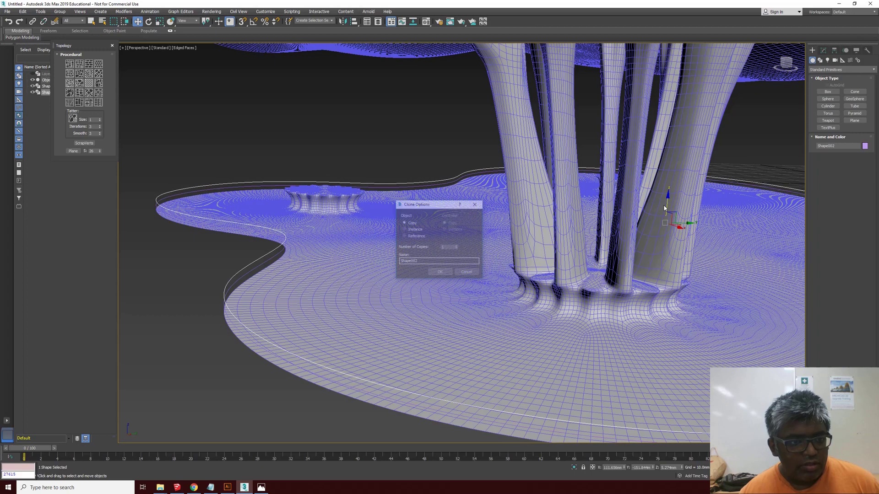
pyautogui.click(457, 246)
pyautogui.click(457, 246)
pyautogui.click(457, 246)
pyautogui.click(457, 246)
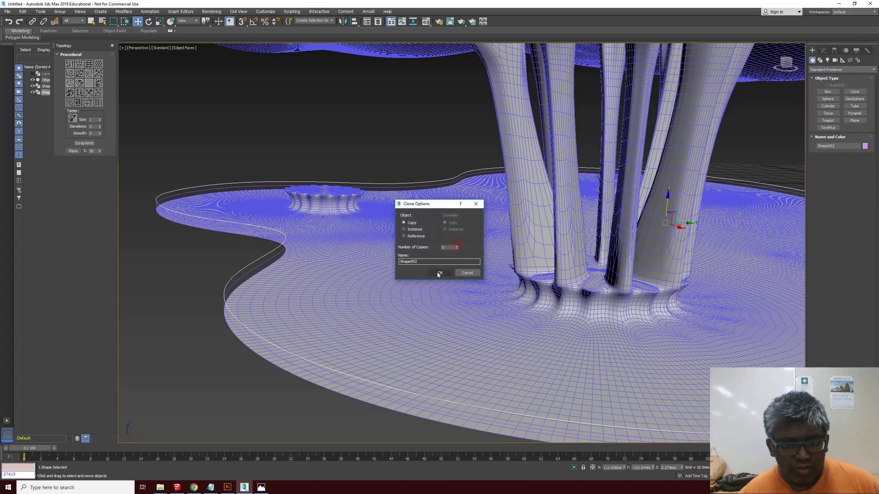
pyautogui.click(439, 272)
# Deselect everything and examine the stacked outlines around the base together with the roof and struts.
pyautogui.click(193, 313)
pyautogui.press('z')
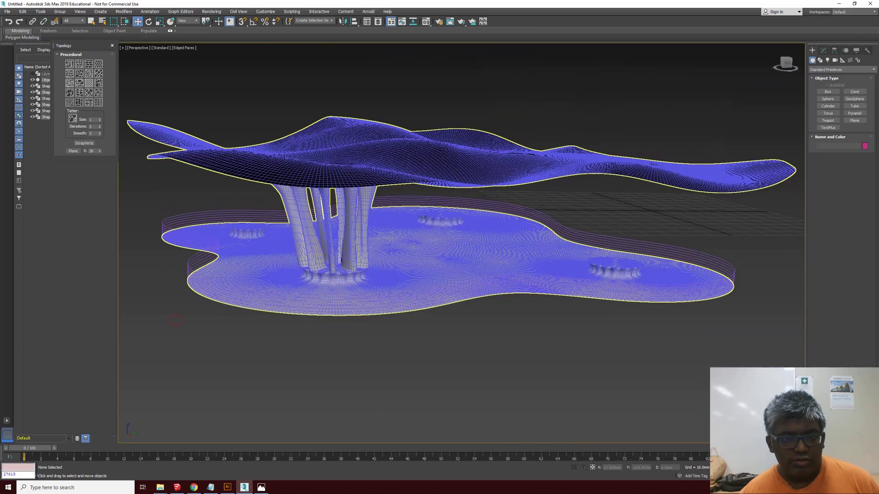
pyautogui.keyDown('alt'); pyautogui.moveTo(319, 232); pyautogui.dragTo(344, 244, button='middle'); pyautogui.keyUp('alt')
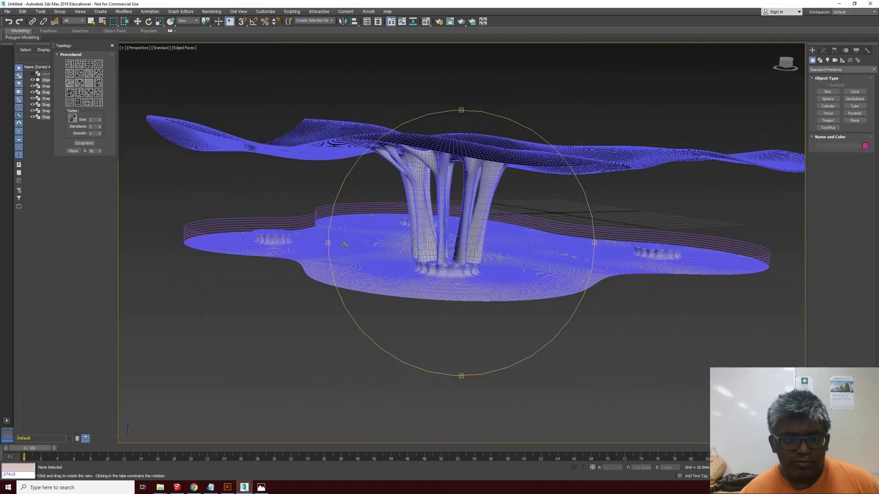
pyautogui.scroll(3, 536, 259)
pyautogui.keyDown('alt'); pyautogui.moveTo(696, 288); pyautogui.dragTo(508, 276, button='middle'); pyautogui.keyUp('alt')
pyautogui.scroll(3, 507, 275)
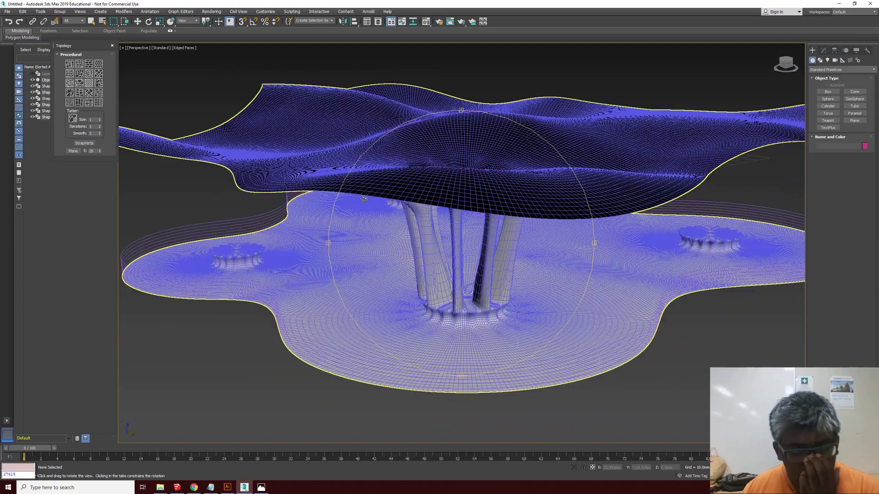
pyautogui.click(7, 12)
pyautogui.moveTo(27, 113)
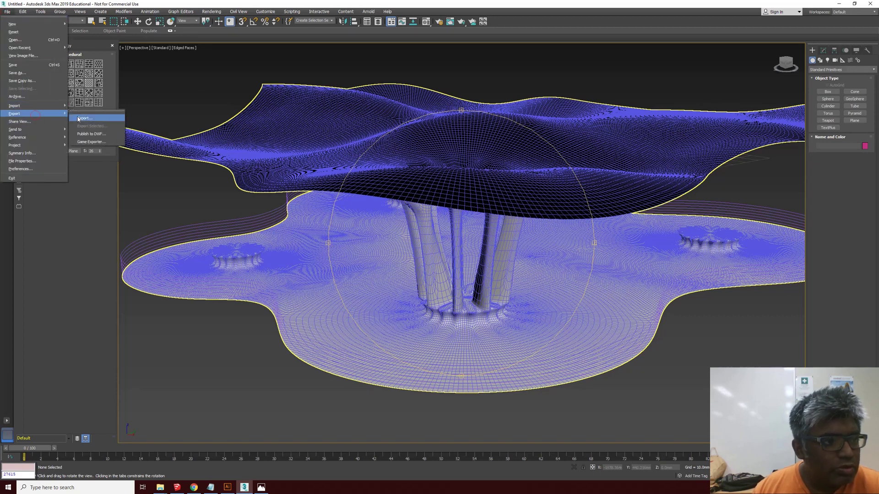
pyautogui.click(204, 302)
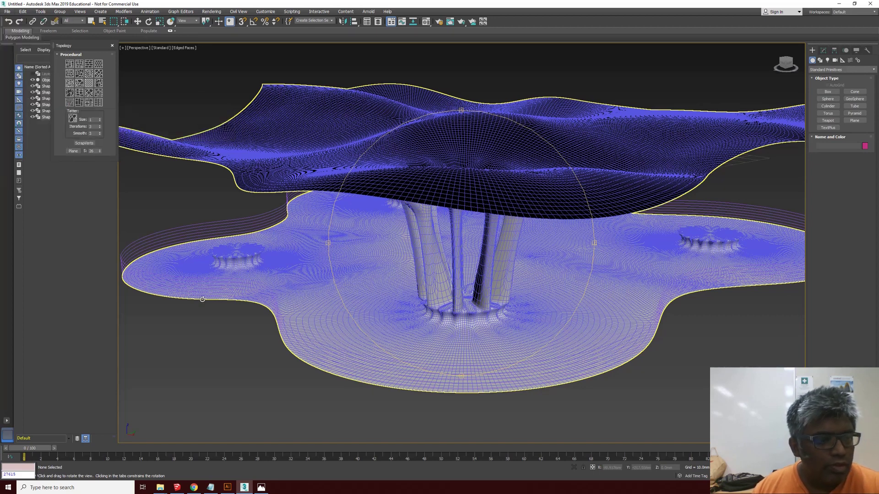
# Select the whole model, start an export in the StereoLitho (*.STL) format, and cancel it.
pyautogui.hotkey('ctrl', 'a')
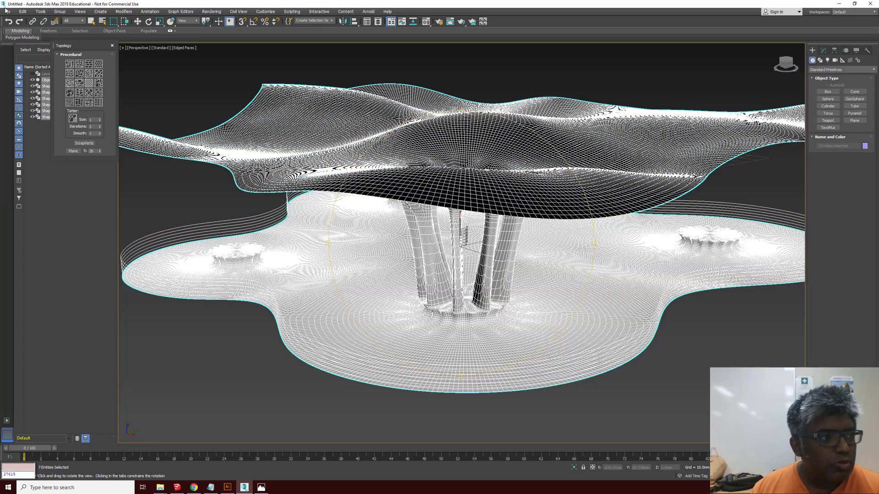
pyautogui.click(7, 11)
pyautogui.moveTo(19, 115)
pyautogui.click(84, 118)
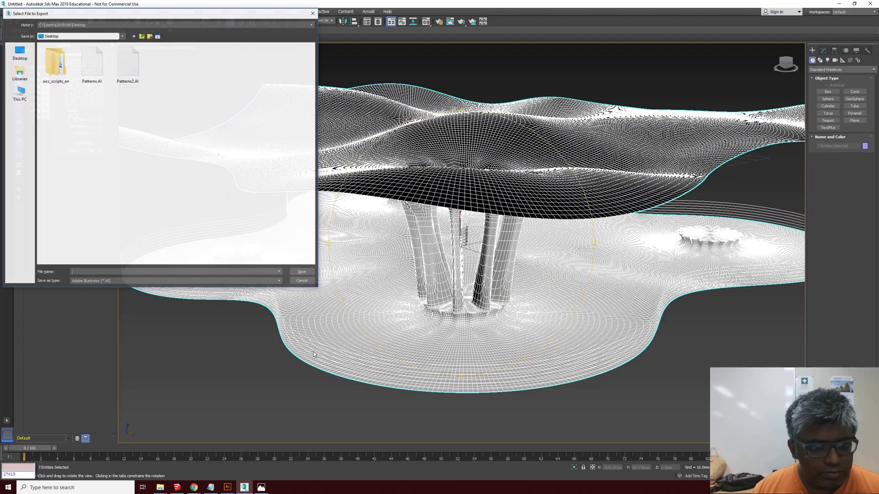
pyautogui.click(147, 282)
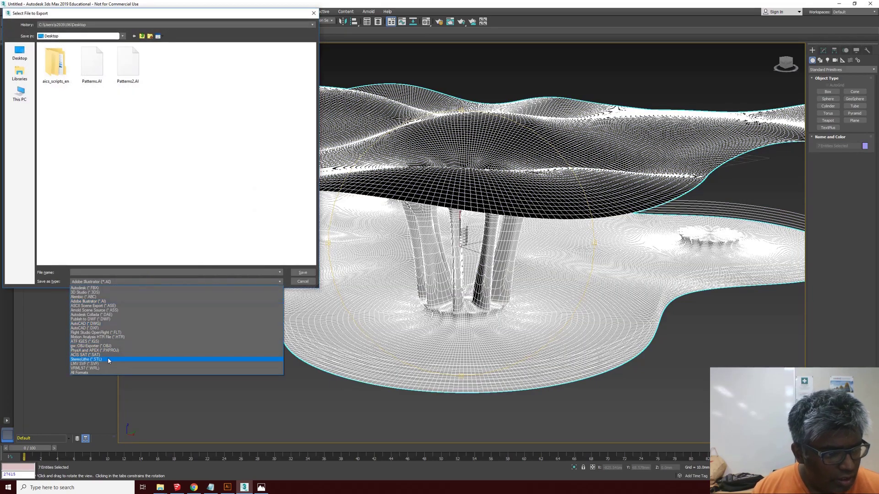
pyautogui.click(96, 360)
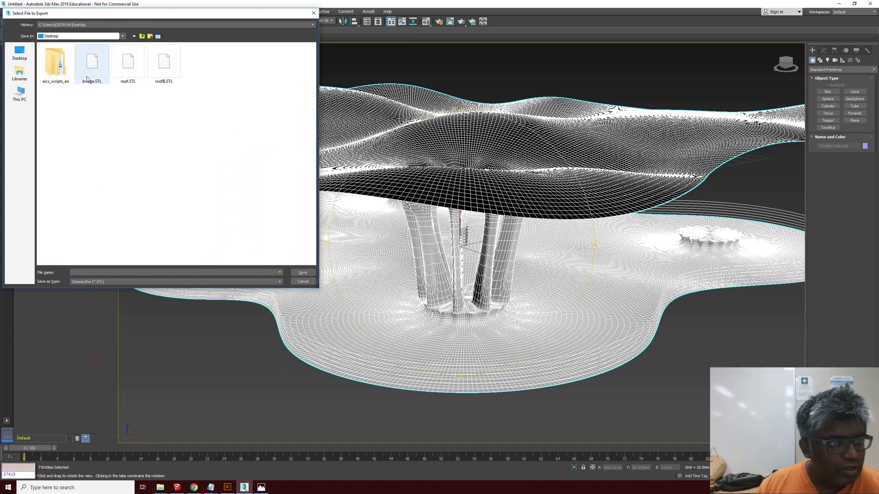
pyautogui.click(303, 282)
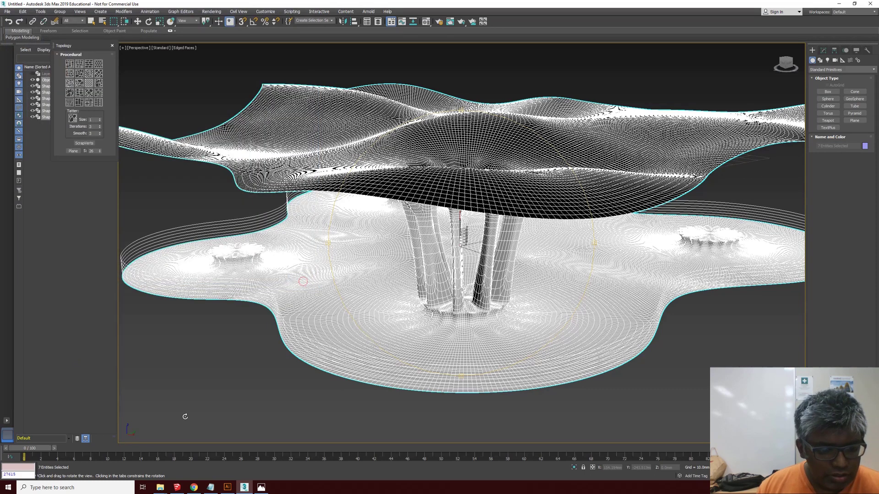
# Switch to SketchUp and examine the Roof1 model's ribbed roof, branching columns and base from several angles.
pyautogui.click(177, 487)
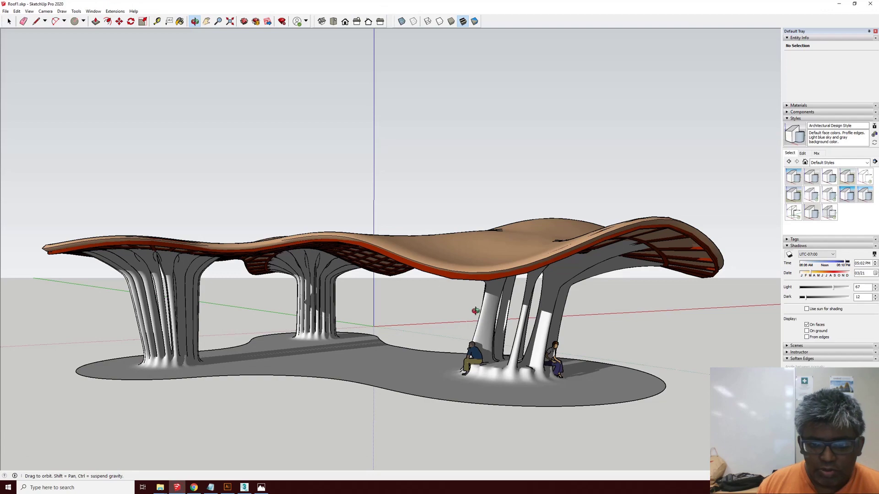
pyautogui.moveTo(381, 301); pyautogui.dragTo(311, 289)
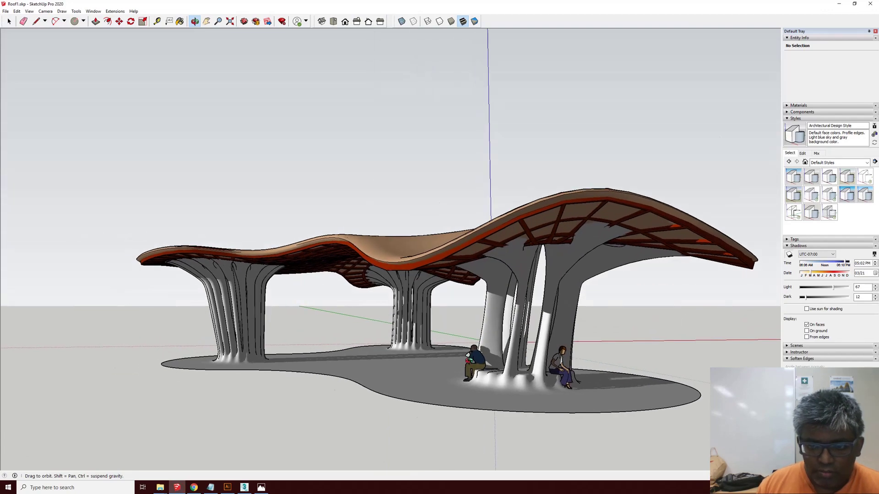
pyautogui.scroll(2, 469, 360)
pyautogui.scroll(1, 543, 394)
pyautogui.moveTo(392, 336); pyautogui.dragTo(247, 358)
pyautogui.scroll(-6, 425, 334)
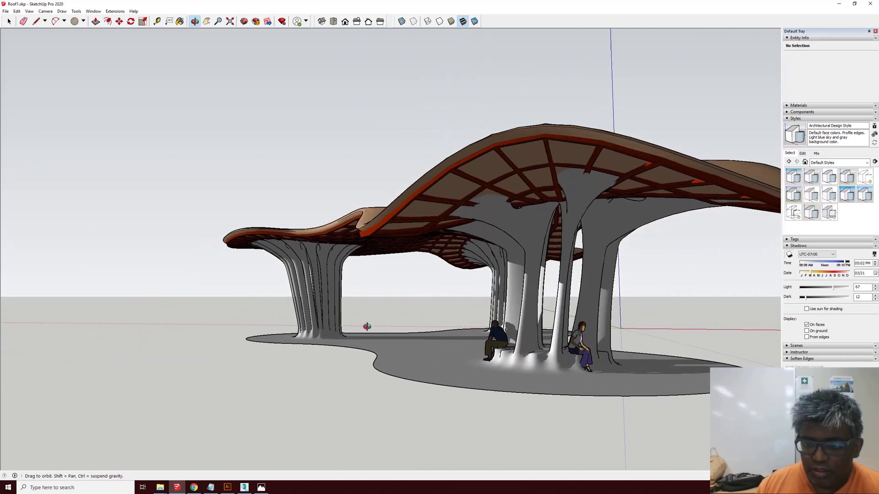
pyautogui.moveTo(367, 326); pyautogui.dragTo(501, 212)
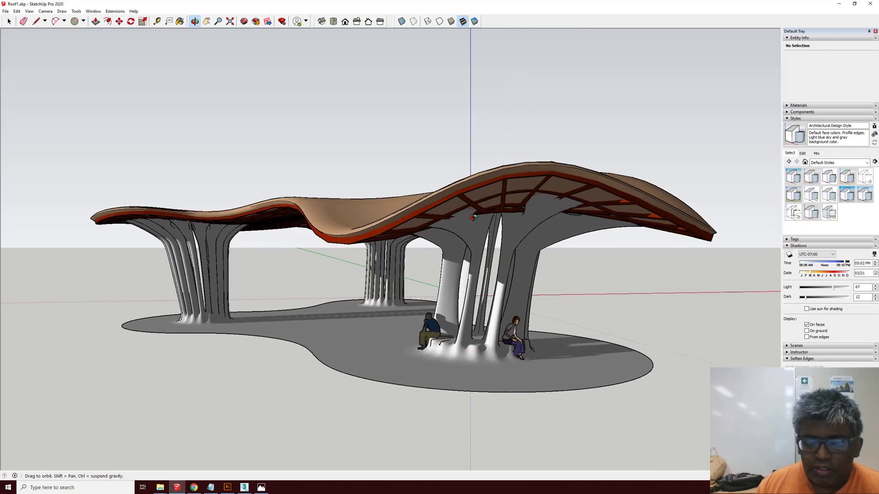
pyautogui.moveTo(445, 198); pyautogui.dragTo(507, 184)
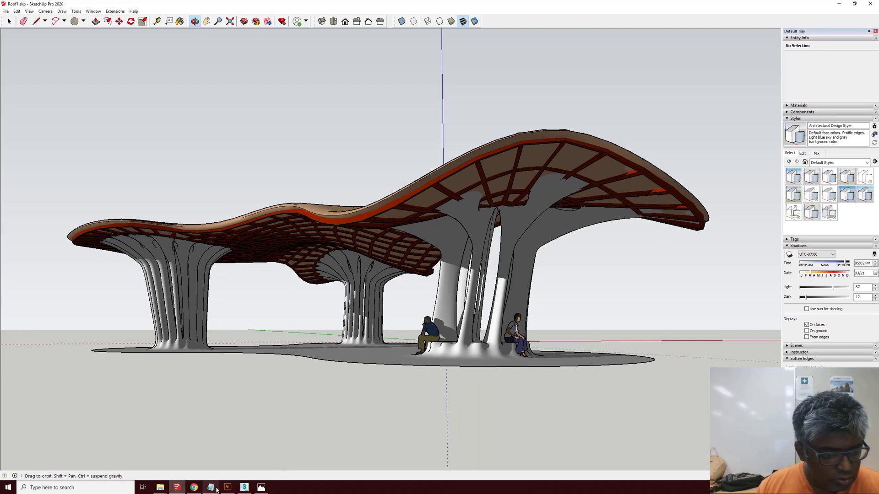
# Switch back to 3ds Max and place one copy of the roof, strut and base mesh about 21 mm above the original.
pyautogui.click(250, 489)
pyautogui.click(252, 489)
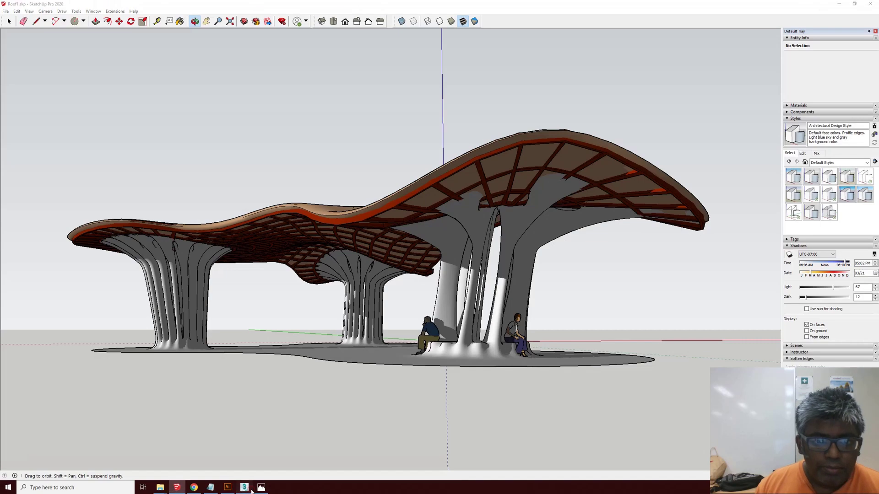
pyautogui.click(252, 488)
pyautogui.click(92, 22)
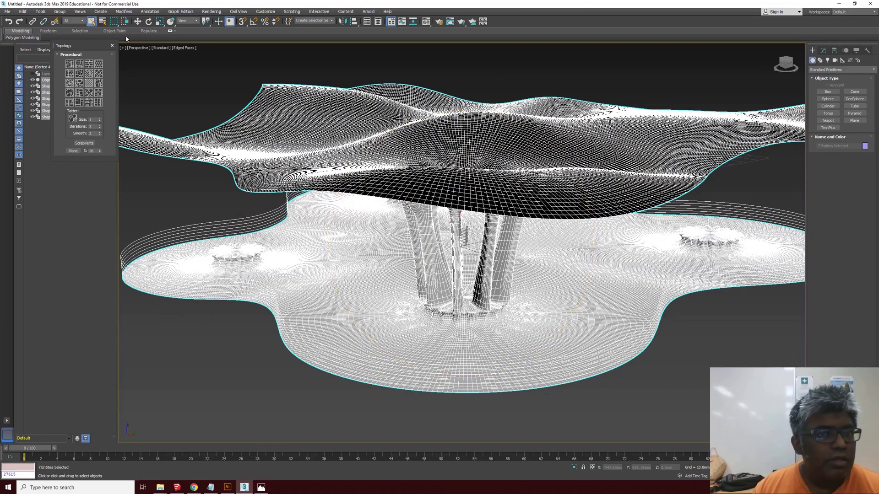
pyautogui.click(201, 76)
pyautogui.click(399, 131)
pyautogui.scroll(-5, 399, 131)
pyautogui.scroll(4, 399, 130)
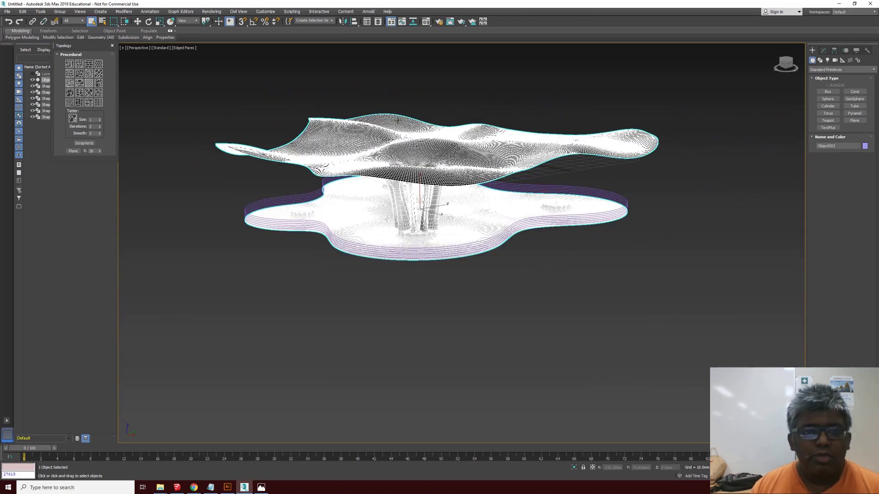
pyautogui.click(137, 22)
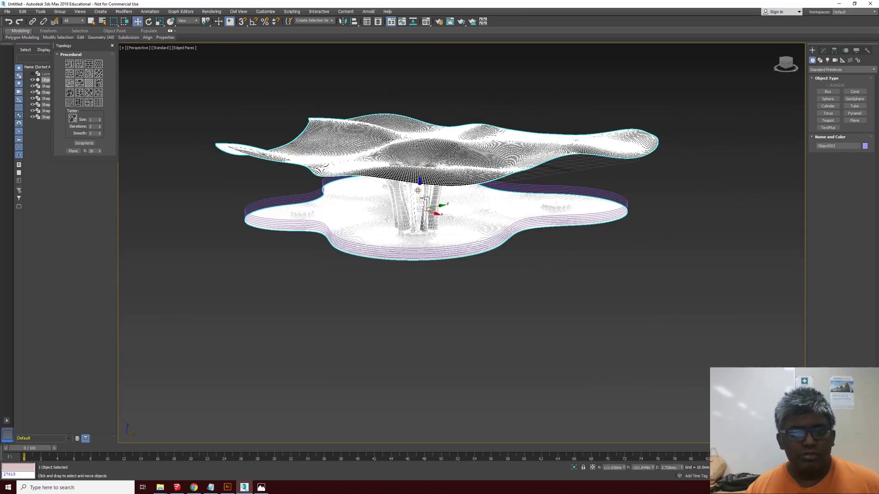
pyautogui.keyDown('shift'); pyautogui.moveTo(418, 190); pyautogui.dragTo(487, 234); pyautogui.keyUp('shift')
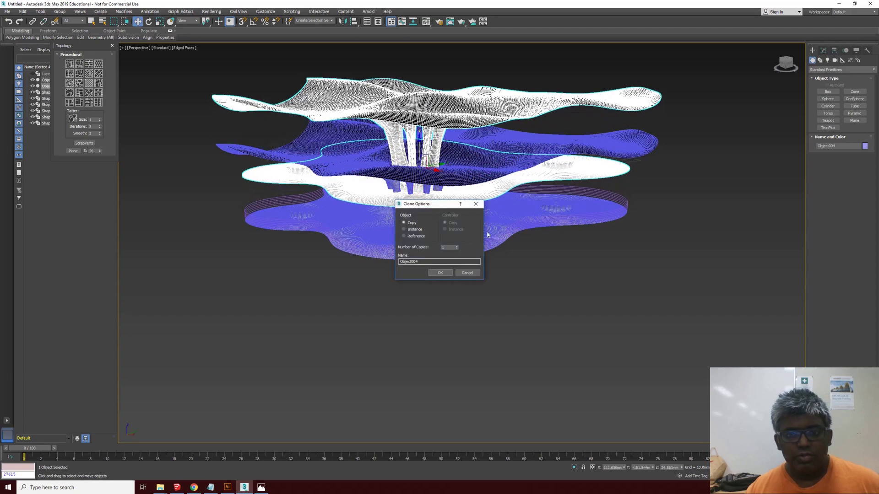
pyautogui.click(440, 273)
# Turn off the display of the TurboSmooth and Edit Poly modifiers on the copied mesh.
pyautogui.click(824, 50)
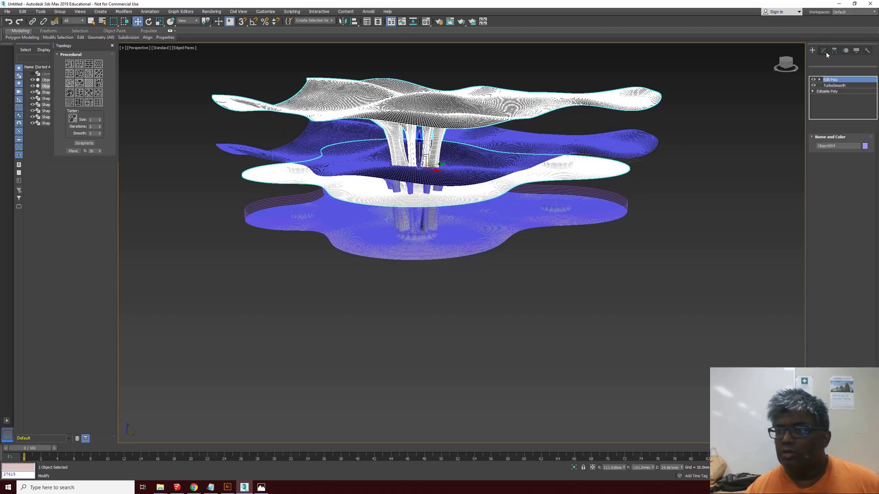
pyautogui.click(813, 85)
pyautogui.click(813, 80)
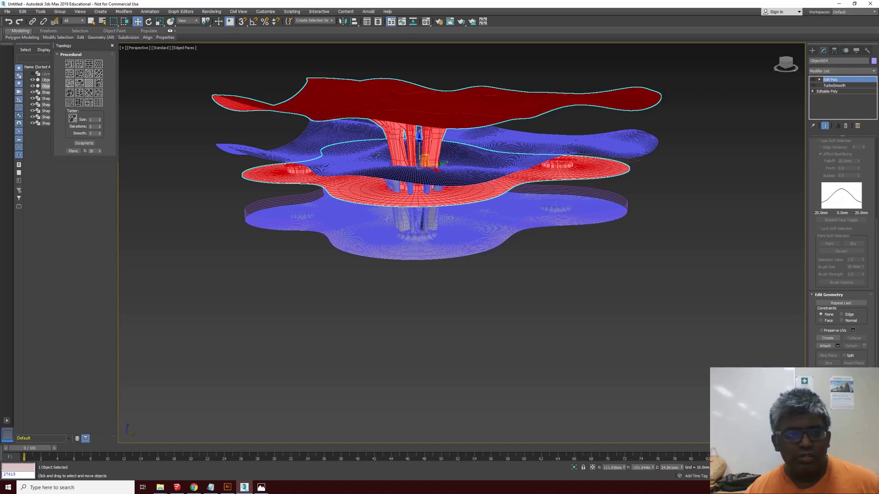
# Unhide all hidden objects in the scene and reselect the upper copy of the mesh.
pyautogui.click(196, 98)
pyautogui.rightClick(183, 78)
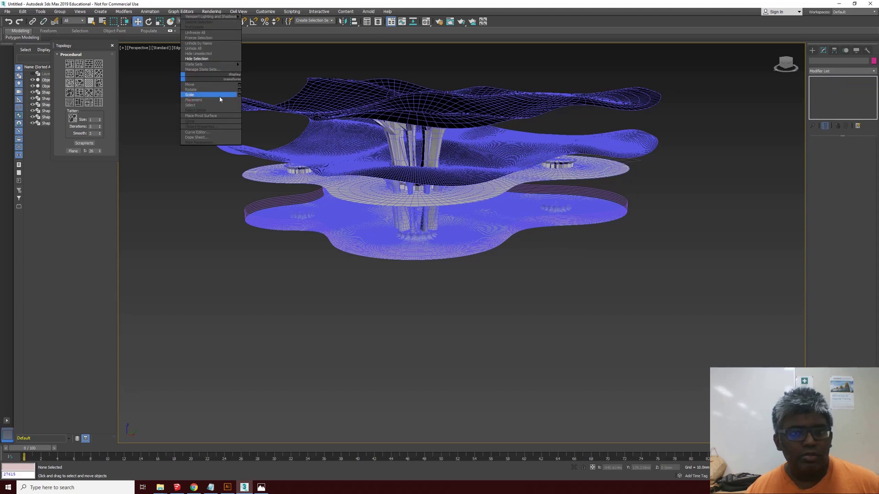
pyautogui.click(209, 48)
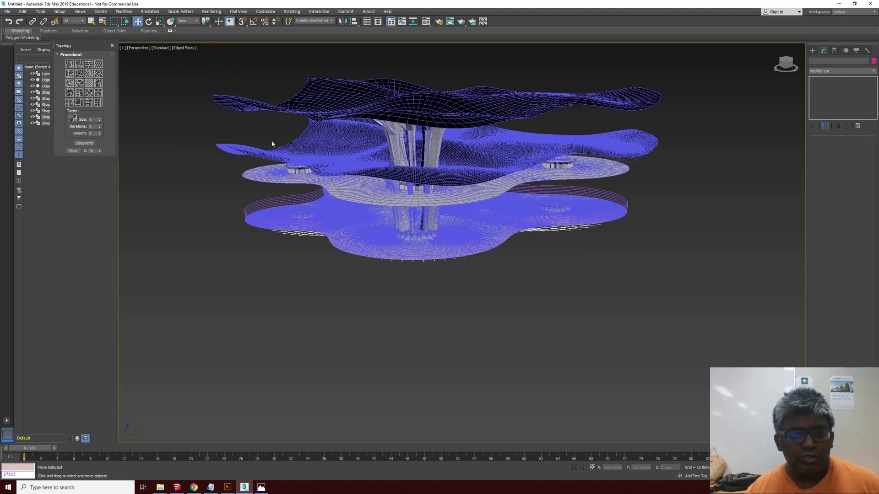
pyautogui.click(319, 185)
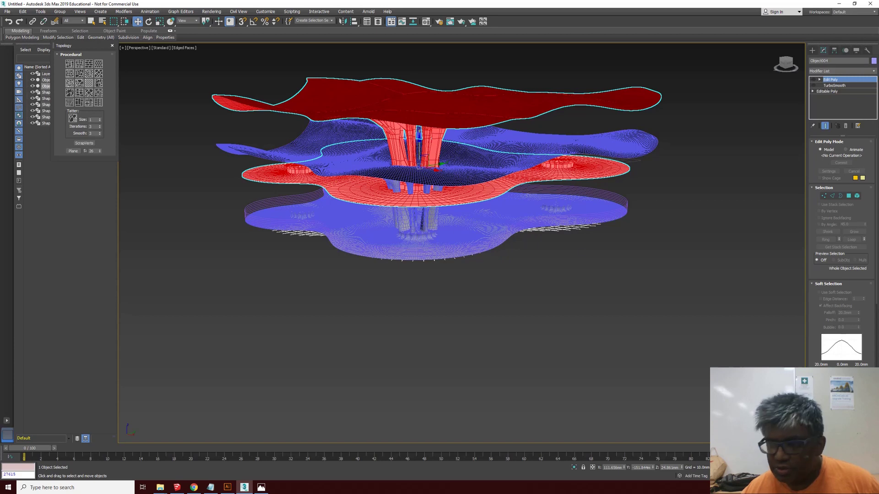
# Try to select the upper copy's base polygons at the Edit Poly modifier level in the Left view.
pyautogui.hotkey('alt', 'w')
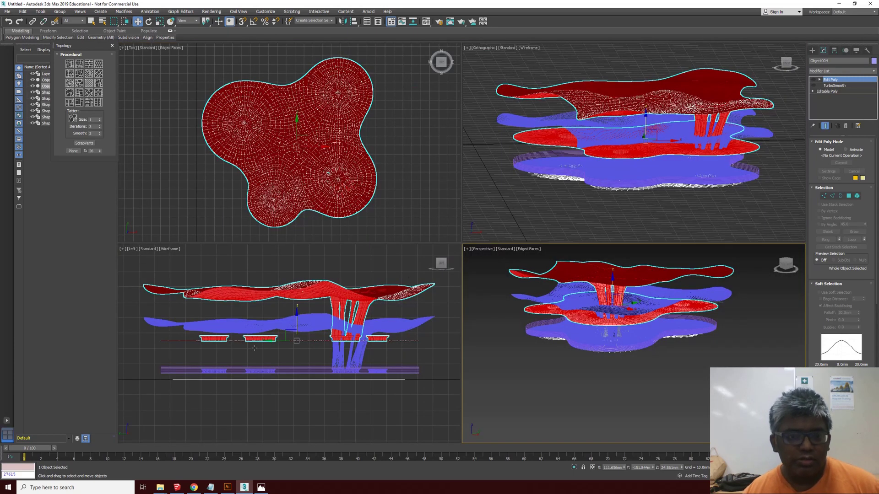
pyautogui.click(391, 355)
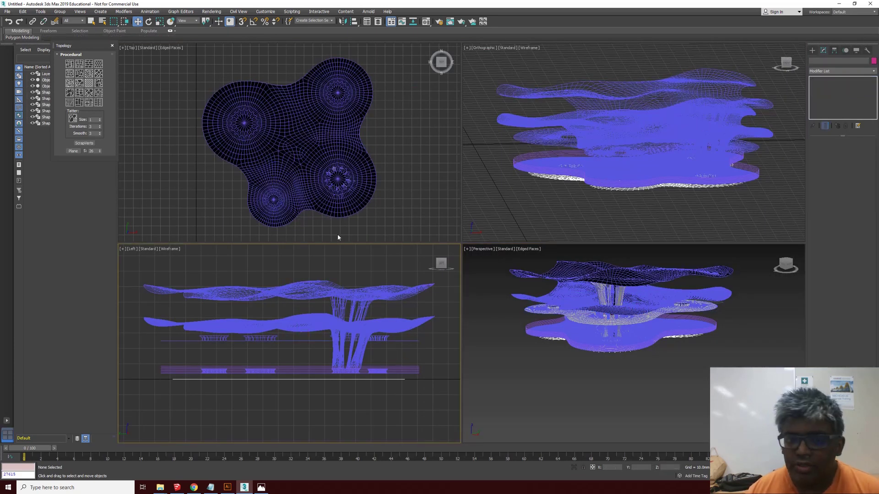
pyautogui.click(353, 298)
pyautogui.click(850, 196)
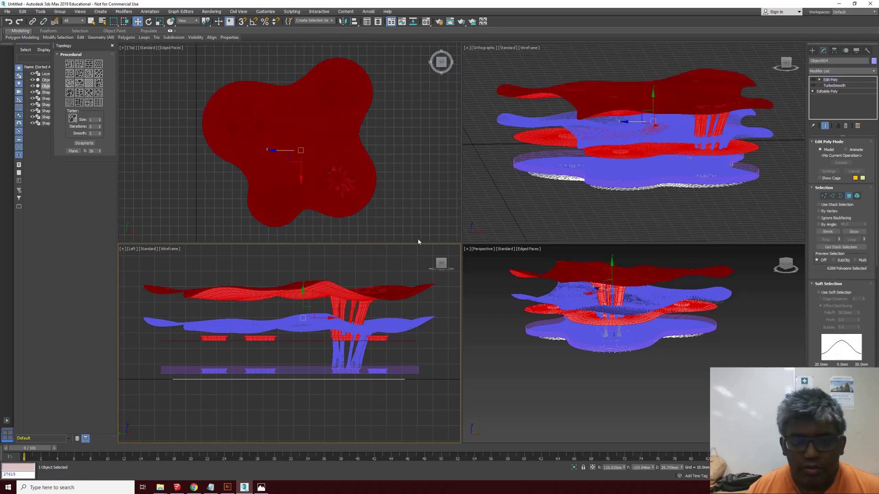
pyautogui.moveTo(416, 351); pyautogui.dragTo(170, 326)
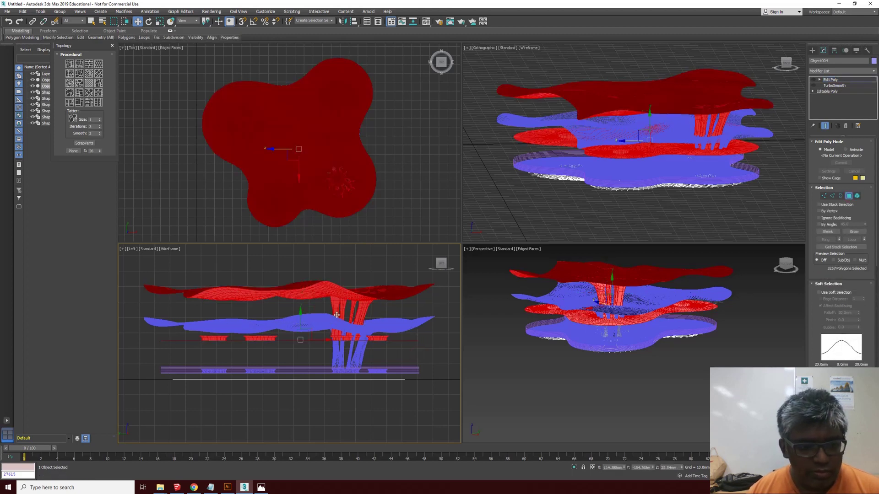
pyautogui.scroll(2, 376, 341)
pyautogui.click(397, 349)
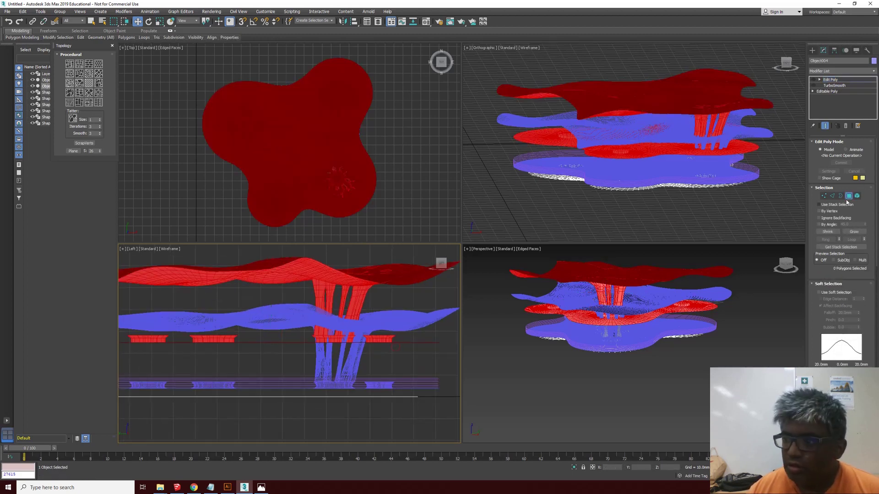
pyautogui.click(355, 293)
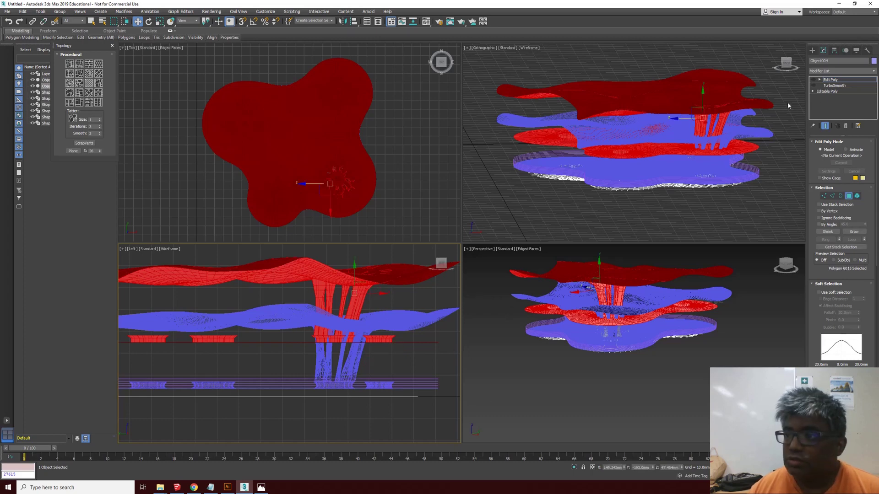
# Delete the upper copy's base, stub rings and lower strut polygons at the Editable Poly level.
pyautogui.click(830, 91)
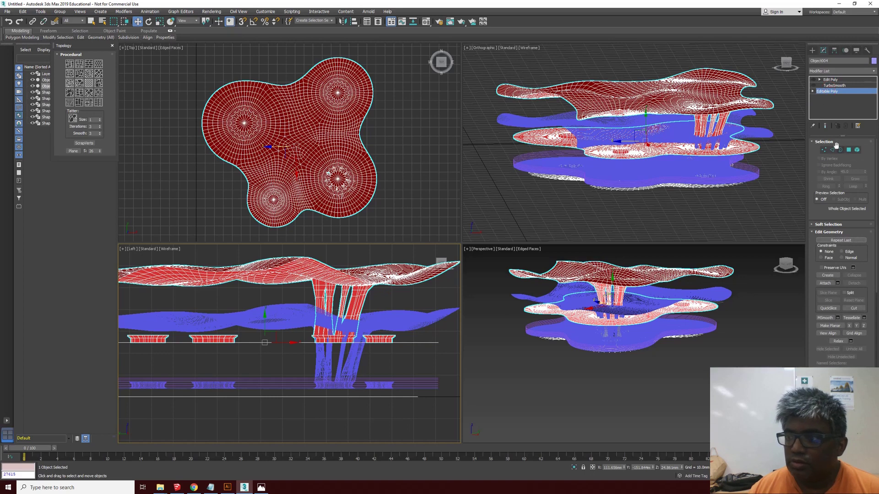
pyautogui.click(850, 150)
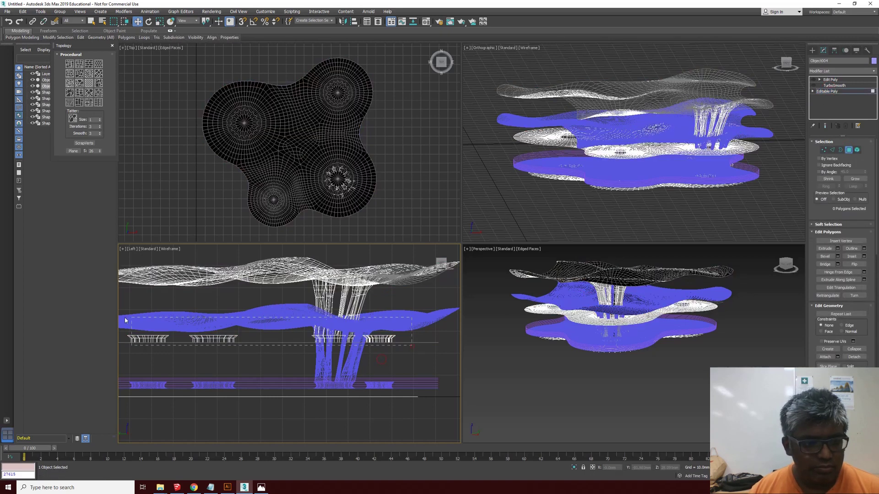
pyautogui.moveTo(125, 321); pyautogui.dragTo(125, 320)
pyautogui.press('Delete')
pyautogui.scroll(-2, 306, 306)
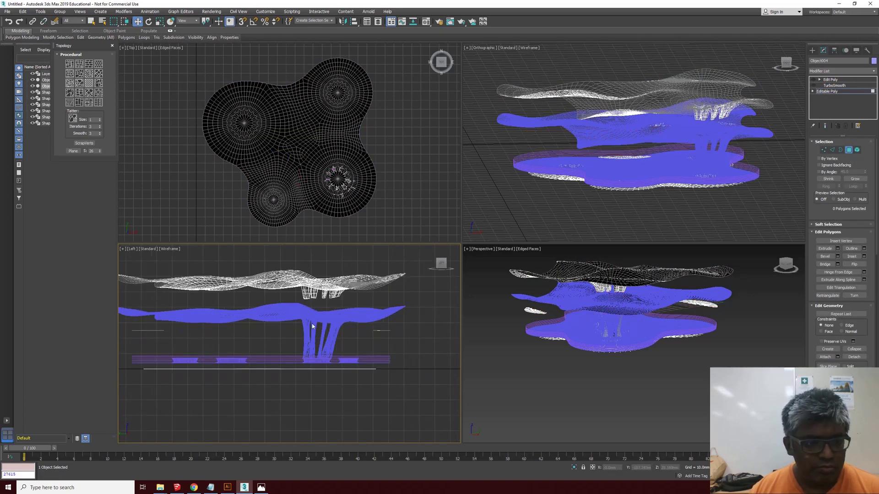
pyautogui.moveTo(122, 304); pyautogui.dragTo(121, 304)
pyautogui.press('Delete')
pyautogui.scroll(2, 323, 297)
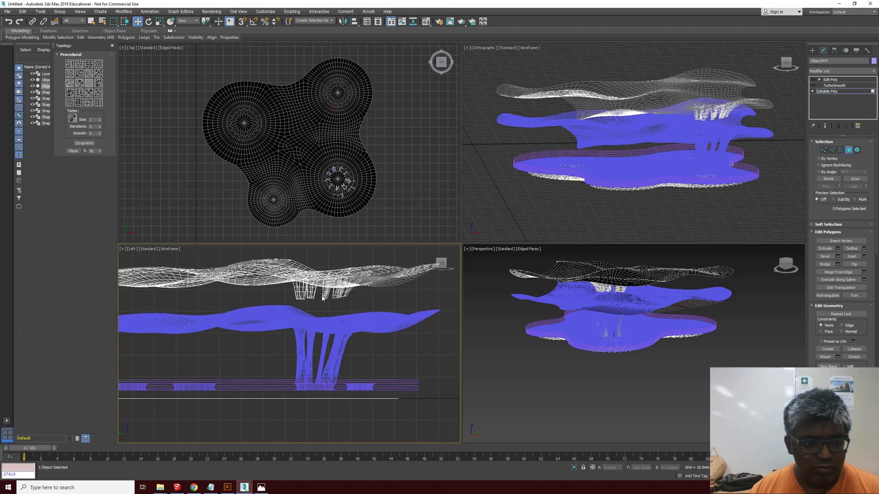
# Trim the lower ends of the upper copy's remaining strut stubs by deleting their polygons.
pyautogui.moveTo(372, 308); pyautogui.dragTo(281, 292)
pyautogui.press('Delete')
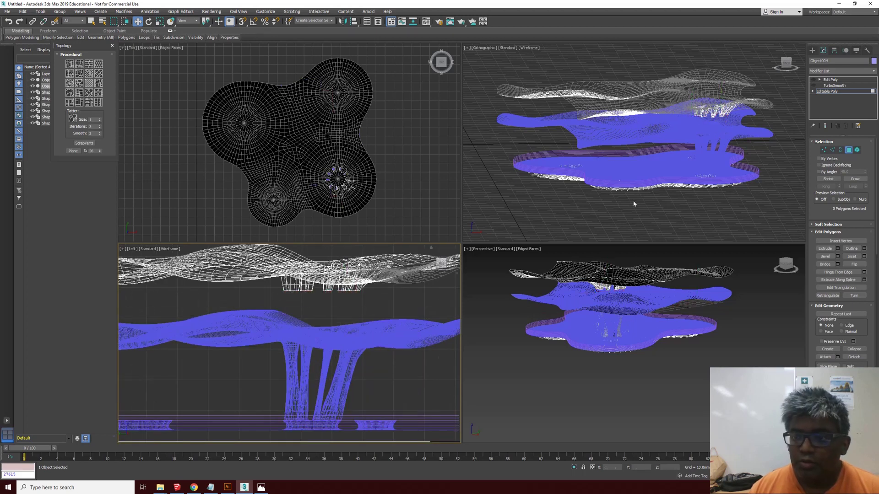
pyautogui.scroll(2, 385, 336)
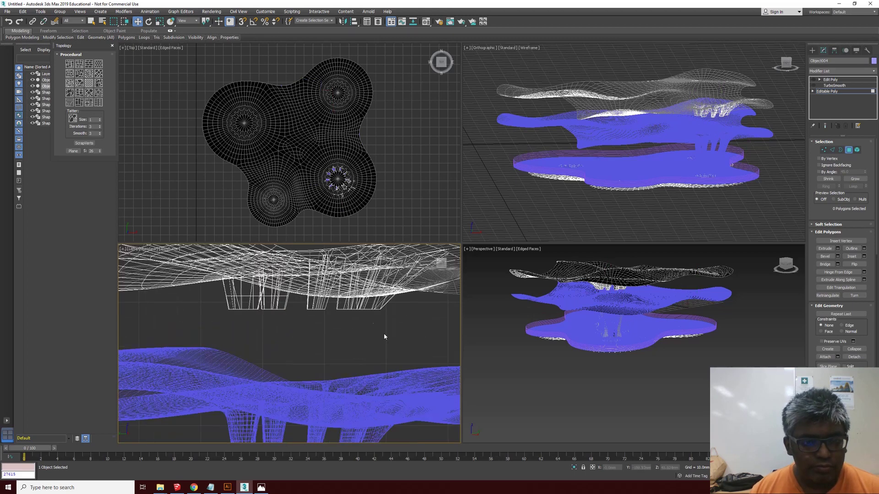
pyautogui.moveTo(235, 317); pyautogui.dragTo(234, 302)
pyautogui.click(625, 353)
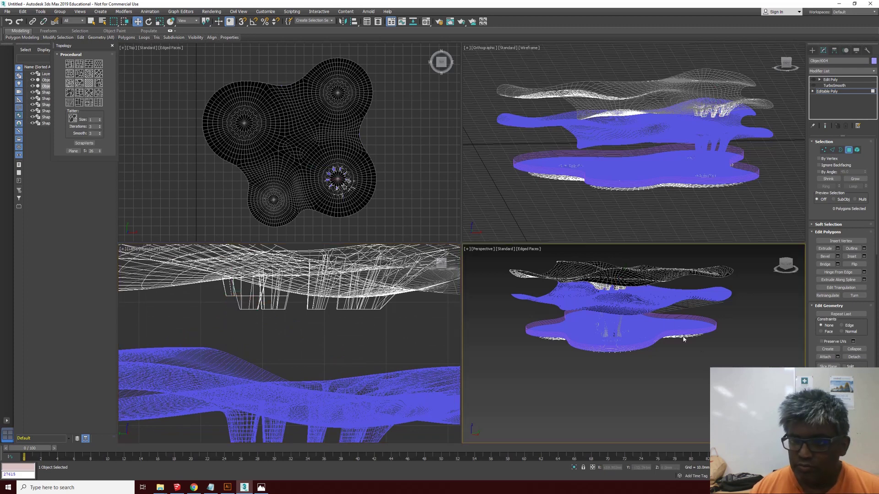
# Examine the copy's cut strut stubs from below and the original's strut bases in the maximized Perspective view.
pyautogui.hotkey('alt', 'w')
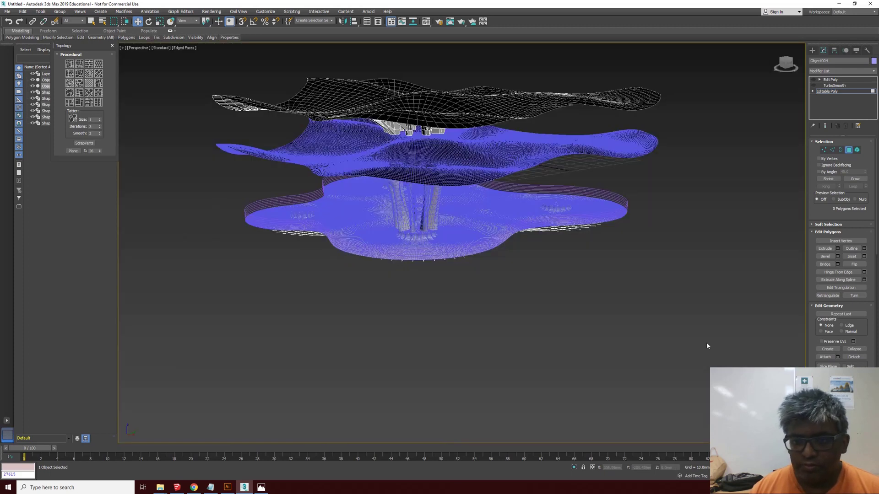
pyautogui.hotkey('ctrl', 'r')
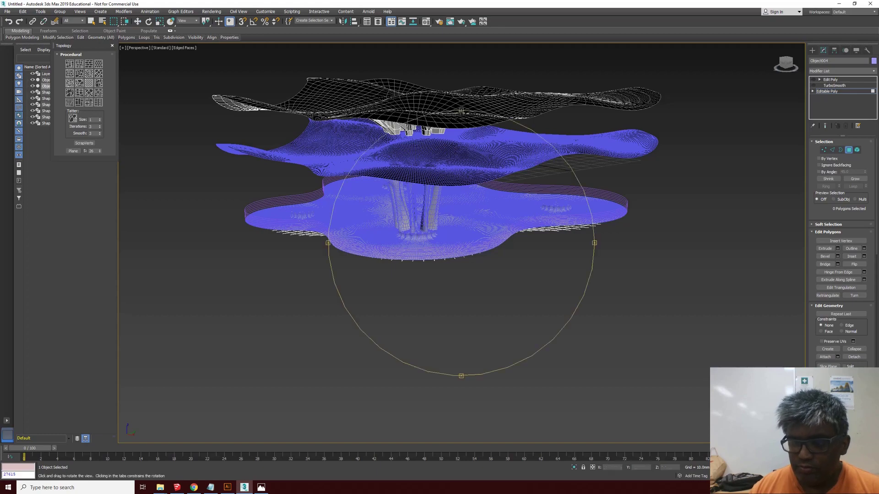
pyautogui.moveTo(410, 171)
pyautogui.mouseDown()
pyautogui.moveTo(410, 158)
pyautogui.moveTo(411, 167)
pyautogui.mouseUp()
pyautogui.scroll(4, 415, 151)
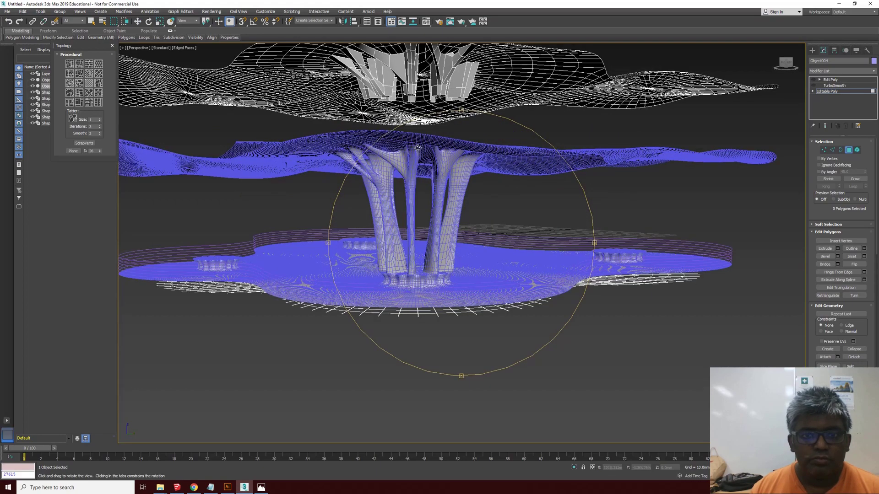
pyautogui.moveTo(336, 55); pyautogui.dragTo(464, 141)
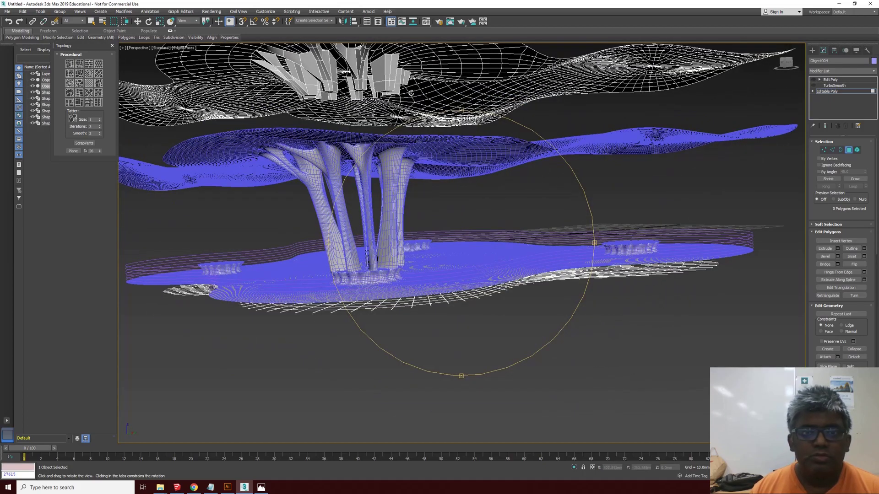
pyautogui.moveTo(411, 93); pyautogui.dragTo(364, 56)
pyautogui.press('q')
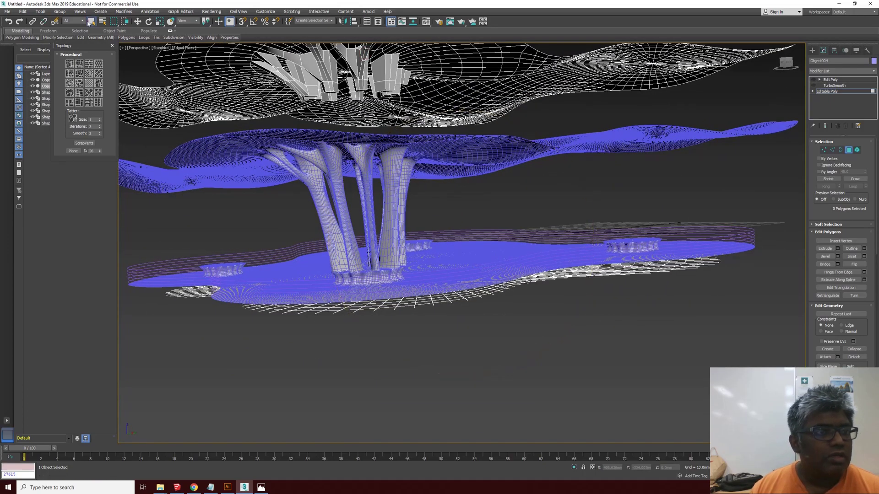
pyautogui.click(281, 73)
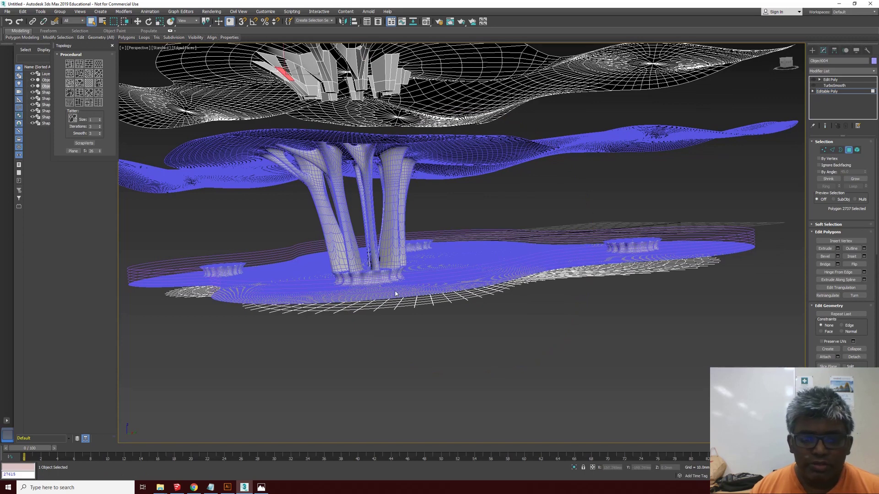
pyautogui.scroll(4, 200, 247)
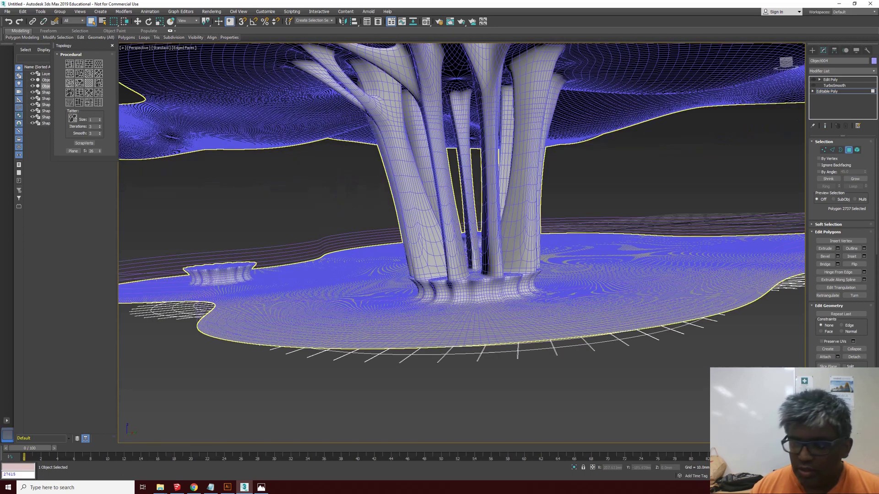
pyautogui.hotkey('ctrl', 'r')
pyautogui.moveTo(486, 250); pyautogui.dragTo(490, 292)
pyautogui.click(91, 23)
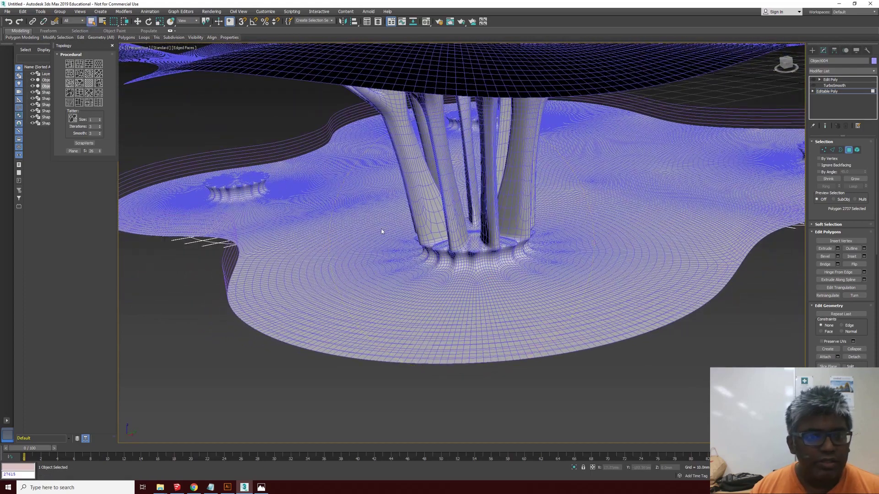
# Compare the original mesh and its modifier stack with the trimmed upper copy, selecting each in turn.
pyautogui.click(813, 50)
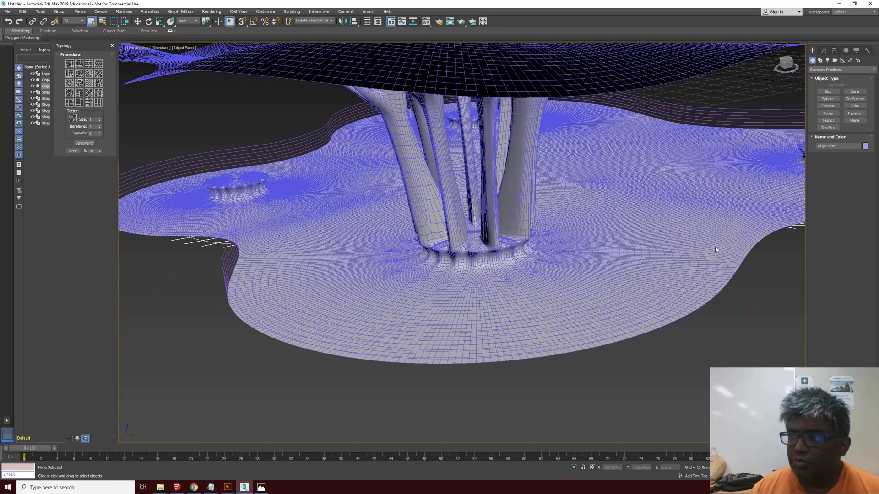
pyautogui.click(706, 192)
pyautogui.click(823, 51)
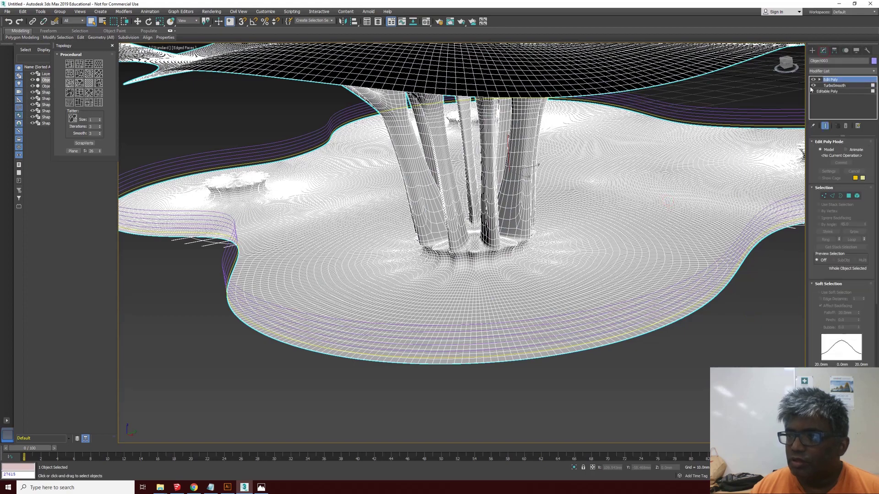
pyautogui.scroll(-4, 434, 323)
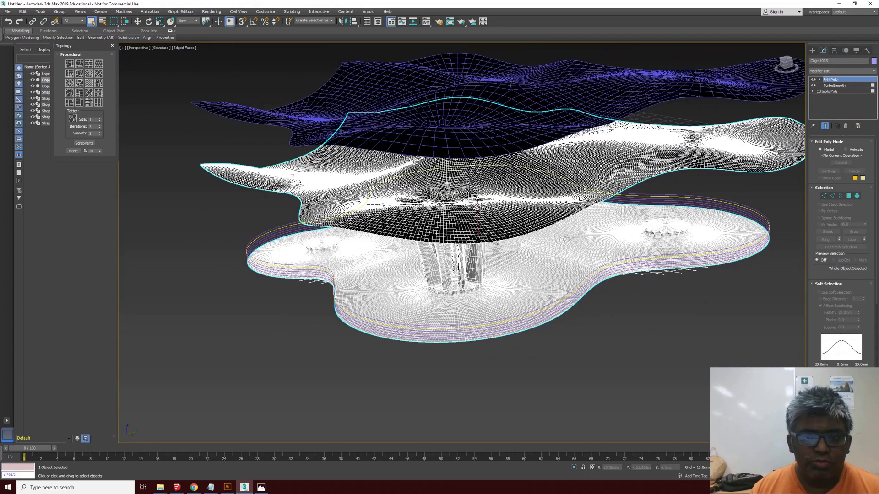
pyautogui.scroll(3, 484, 179)
pyautogui.scroll(-4, 433, 198)
pyautogui.click(422, 146)
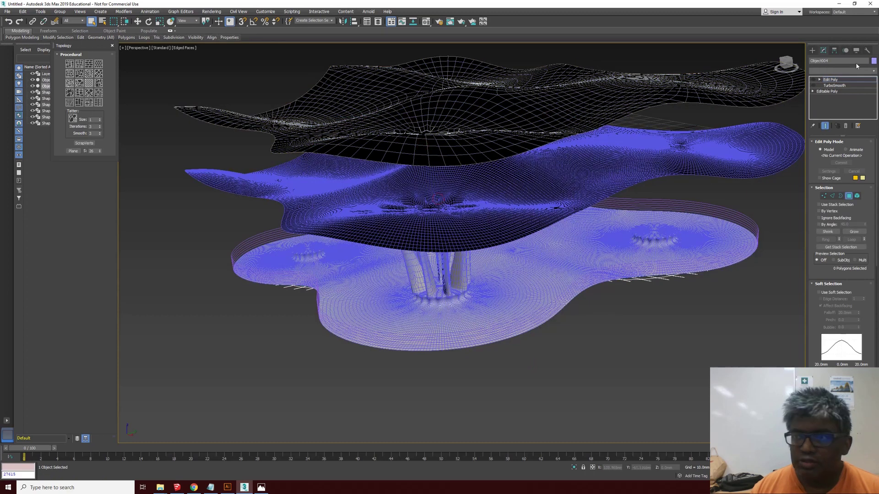
# Hide the original roof mesh, the stacked base outlines and the radial line shapes, leaving only the trimmed upper copy.
pyautogui.click(813, 50)
pyautogui.click(730, 304)
pyautogui.click(555, 225)
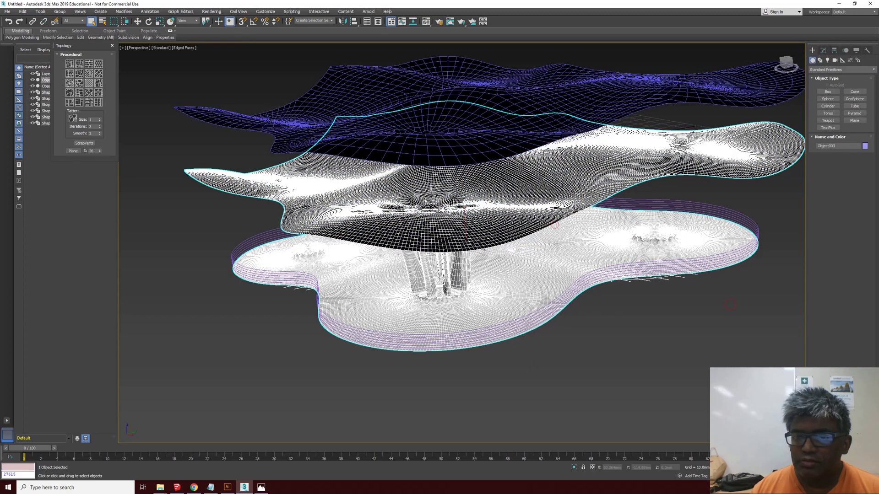
pyautogui.rightClick(518, 221)
pyautogui.click(540, 191)
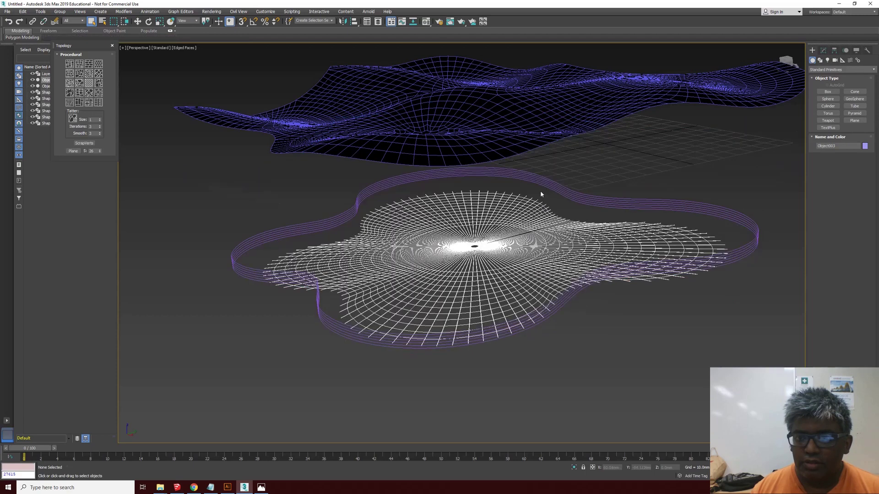
pyautogui.moveTo(704, 353); pyautogui.dragTo(334, 229)
pyautogui.rightClick(464, 253)
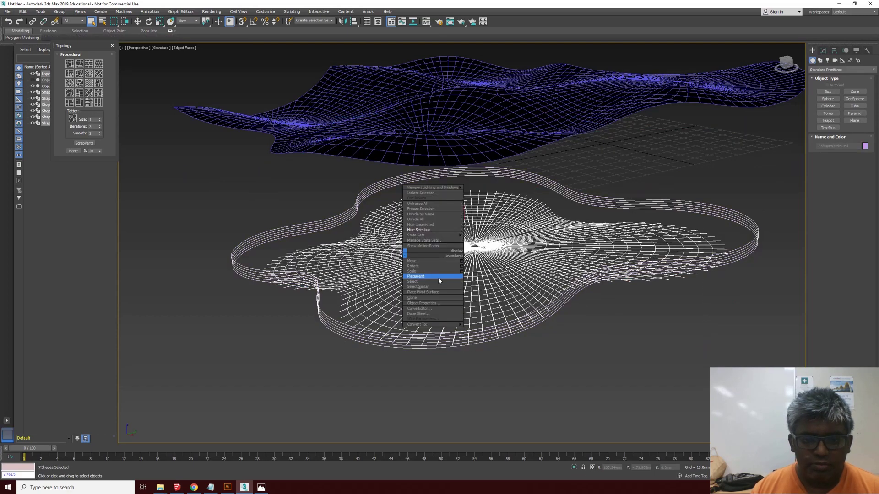
pyautogui.click(419, 230)
# Select the trimmed roof copy and examine its ring of strut stubs from directly below.
pyautogui.scroll(-3, 460, 263)
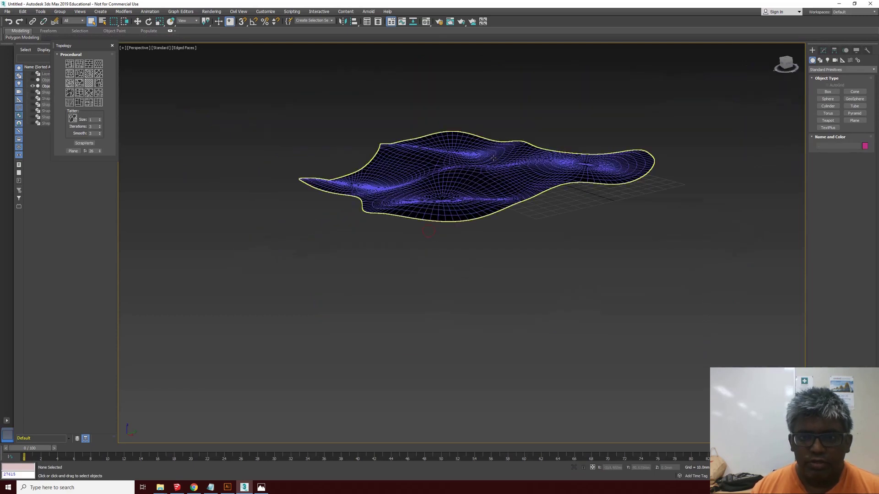
pyautogui.scroll(8, 498, 180)
pyautogui.click(498, 180)
pyautogui.scroll(-3, 503, 190)
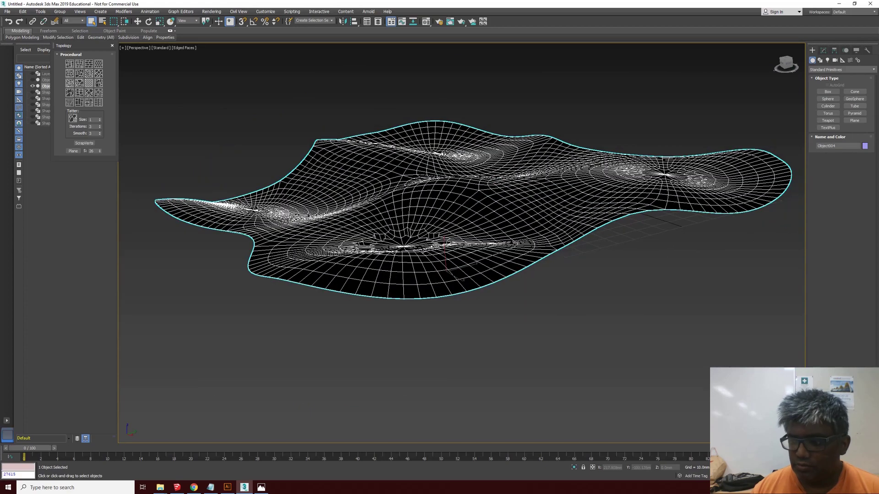
pyautogui.hotkey('ctrl', 'r')
pyautogui.moveTo(528, 305); pyautogui.dragTo(403, 215)
pyautogui.scroll(6, 218, 127)
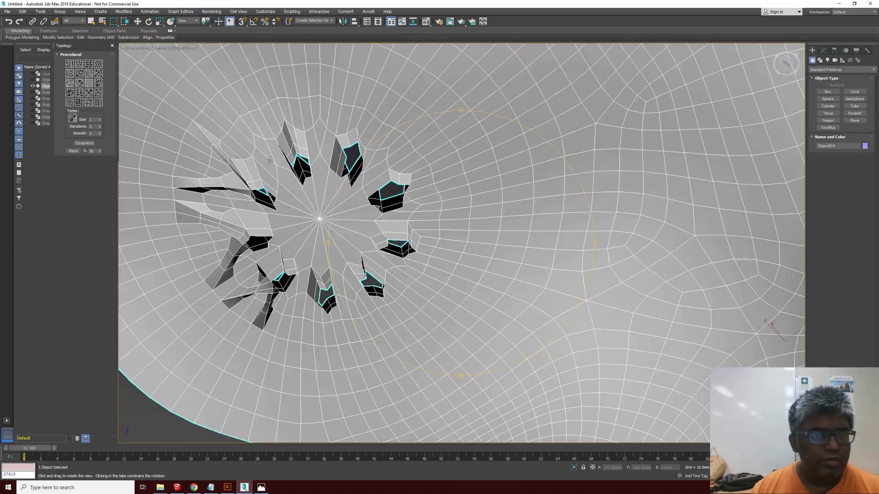
pyautogui.click(93, 21)
pyautogui.scroll(-3, 342, 185)
pyautogui.scroll(3, 344, 184)
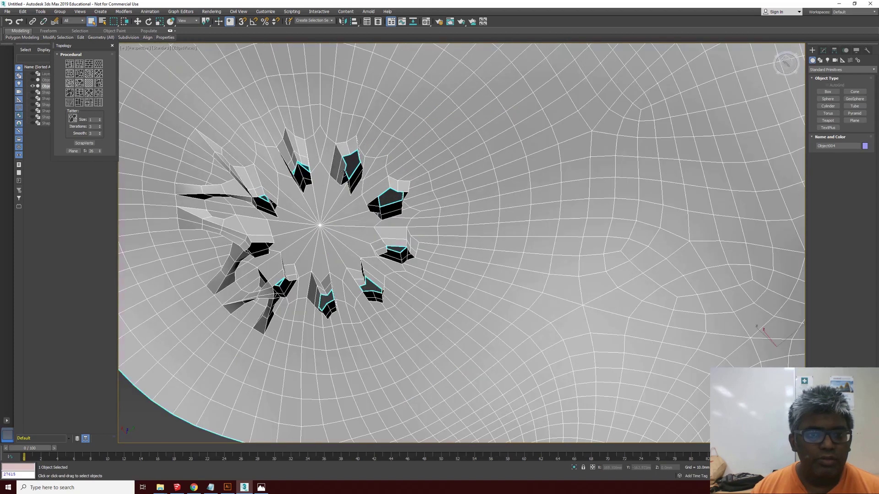
# Add another Edit Poly modifier on top of the trimmed roof copy's modifier stack.
pyautogui.click(823, 50)
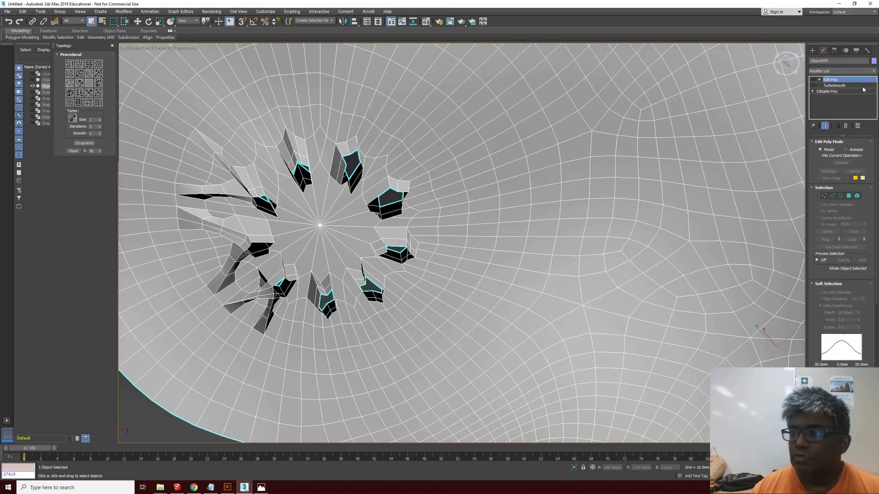
pyautogui.click(848, 196)
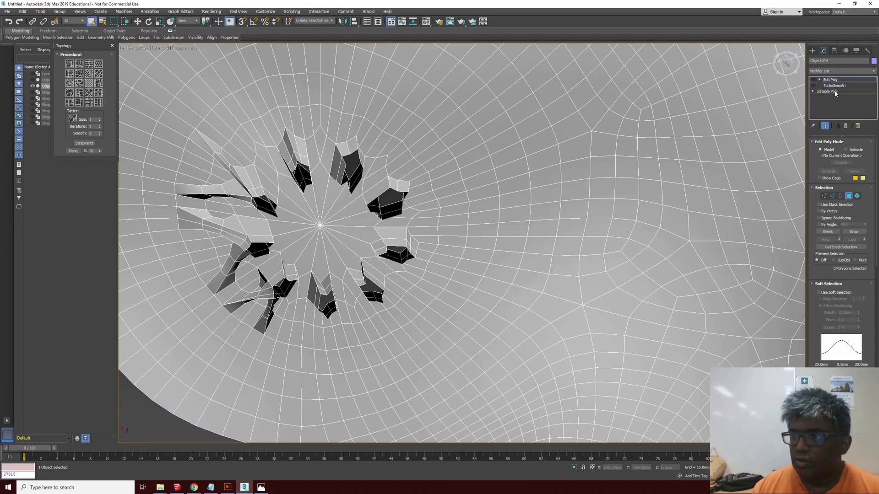
pyautogui.click(827, 91)
pyautogui.moveTo(217, 165); pyautogui.dragTo(218, 164)
pyautogui.click(830, 79)
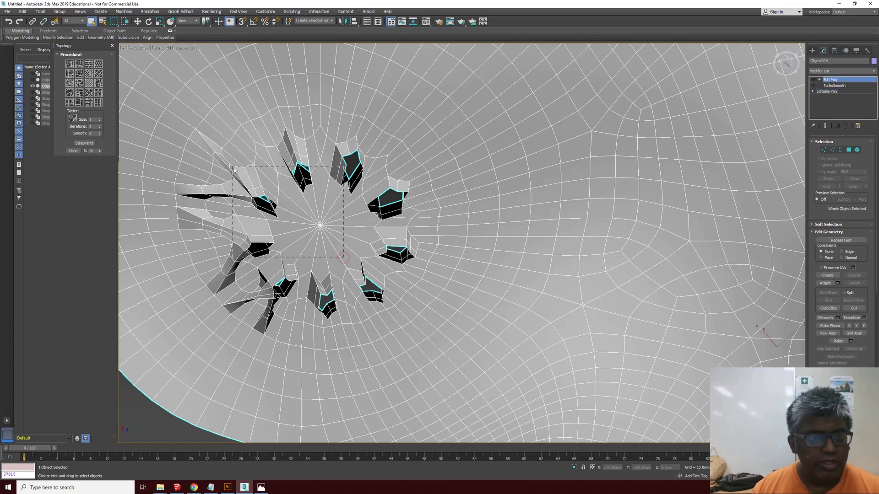
pyautogui.click(850, 197)
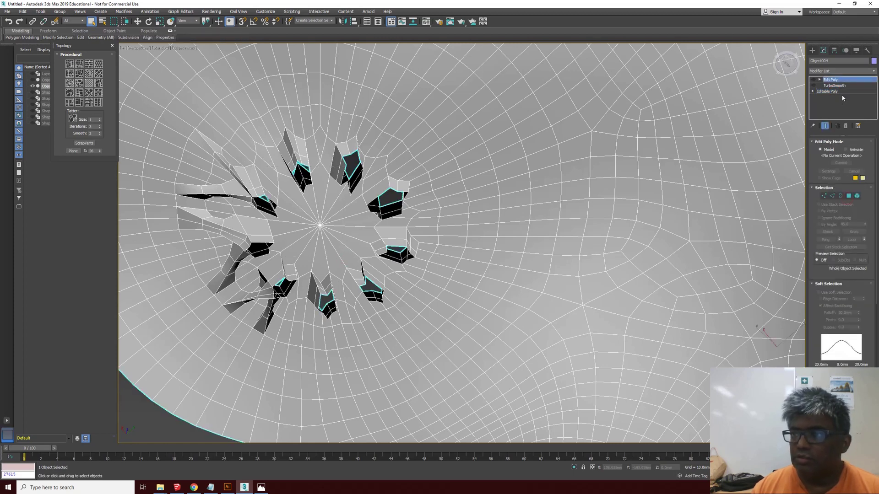
pyautogui.click(876, 71)
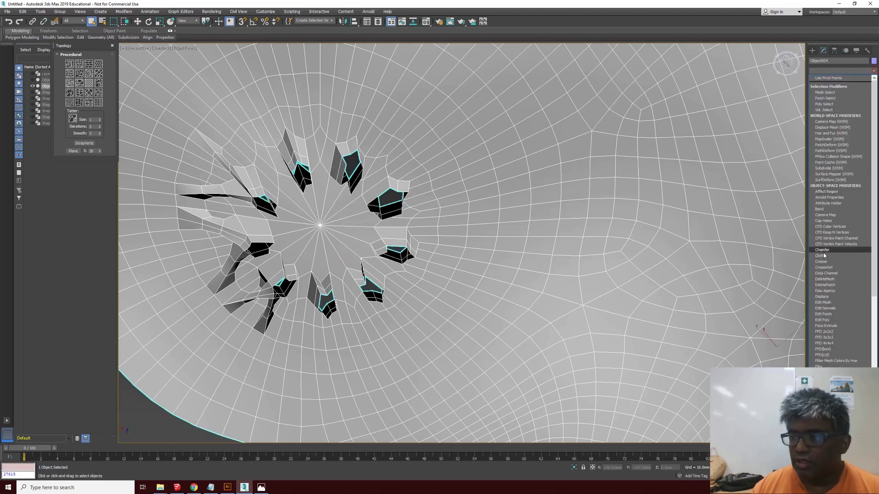
pyautogui.click(823, 320)
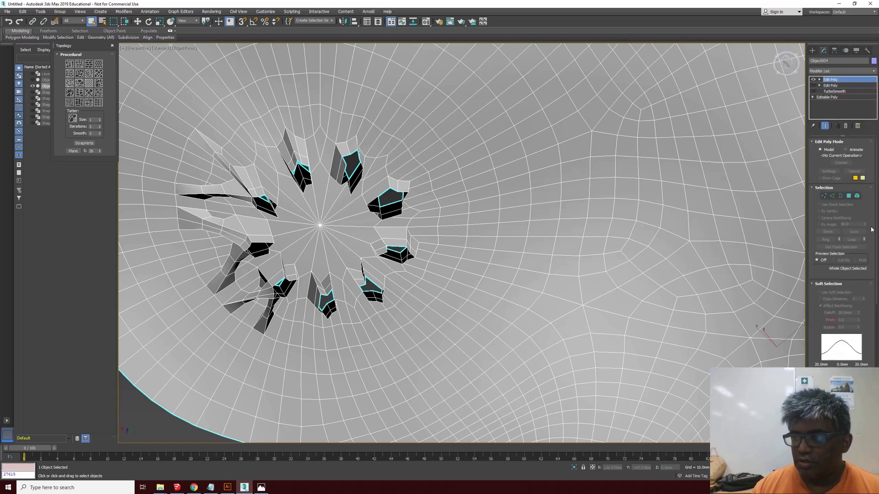
# At polygon level, delete the centre fan of the stub ring and the strut stubs along its left side.
pyautogui.click(851, 198)
pyautogui.click(377, 230)
pyautogui.moveTo(372, 277); pyautogui.dragTo(206, 154)
pyautogui.press('Delete')
pyautogui.press('Delete')
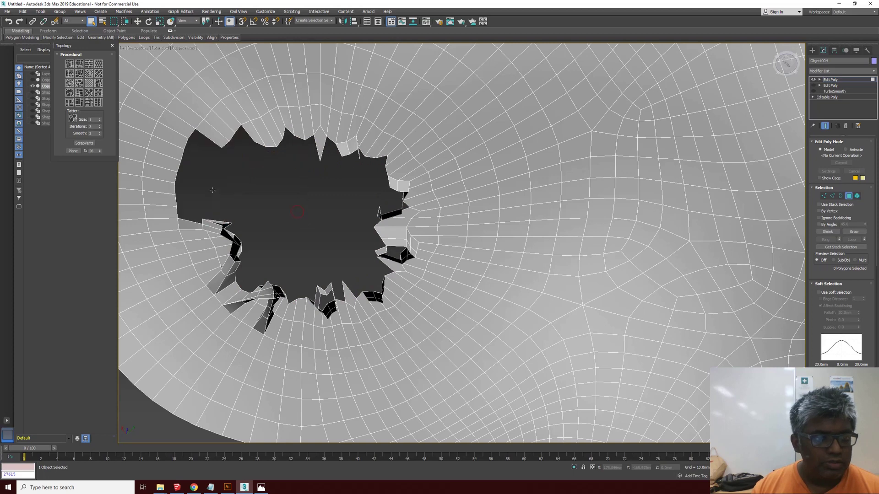
pyautogui.moveTo(270, 289); pyautogui.dragTo(193, 213)
pyautogui.press('Delete')
pyautogui.press('Delete')
pyautogui.press('Delete')
pyautogui.moveTo(219, 120); pyautogui.dragTo(220, 120)
# Delete the strut stubs and jagged polygons along the upper and right side of the opening.
pyautogui.press('Delete')
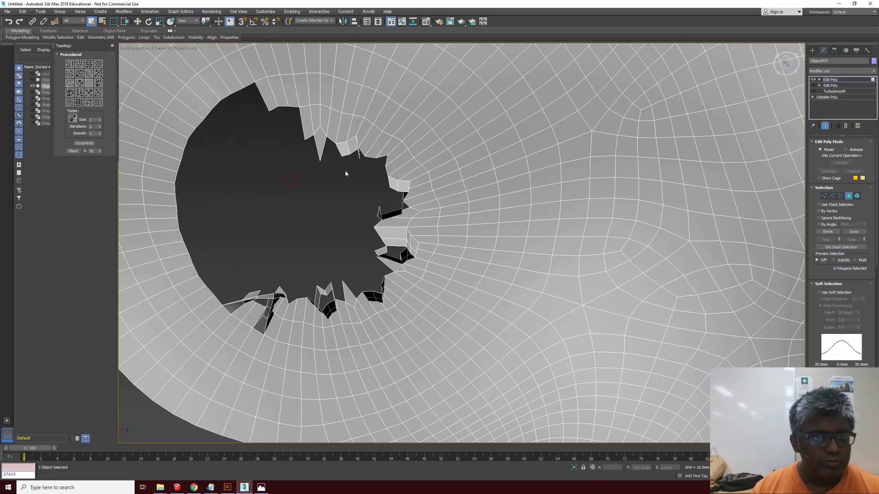
pyautogui.moveTo(345, 170); pyautogui.dragTo(269, 104)
pyautogui.press('Delete')
pyautogui.moveTo(324, 136); pyautogui.dragTo(324, 136)
pyautogui.press('Delete')
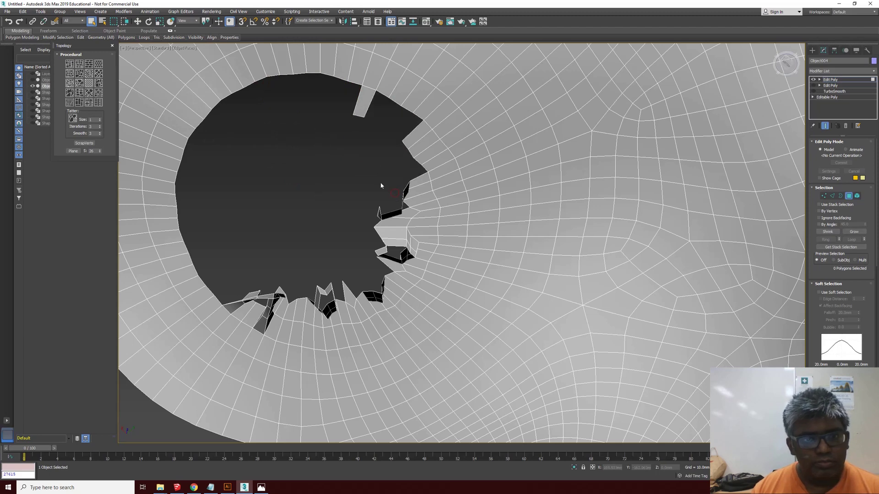
pyautogui.moveTo(414, 253); pyautogui.dragTo(358, 207)
pyautogui.press('Delete')
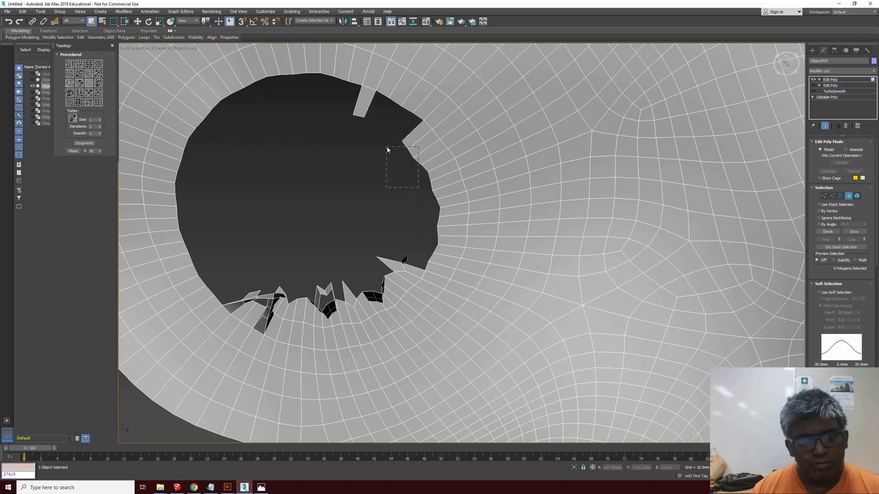
pyautogui.press('Delete')
pyautogui.moveTo(387, 147); pyautogui.dragTo(348, 108)
# Delete the strut stubs and leftover sliver polygons along the lower edge of the opening.
pyautogui.press('Delete')
pyautogui.moveTo(349, 314); pyautogui.dragTo(249, 283)
pyautogui.press('Delete')
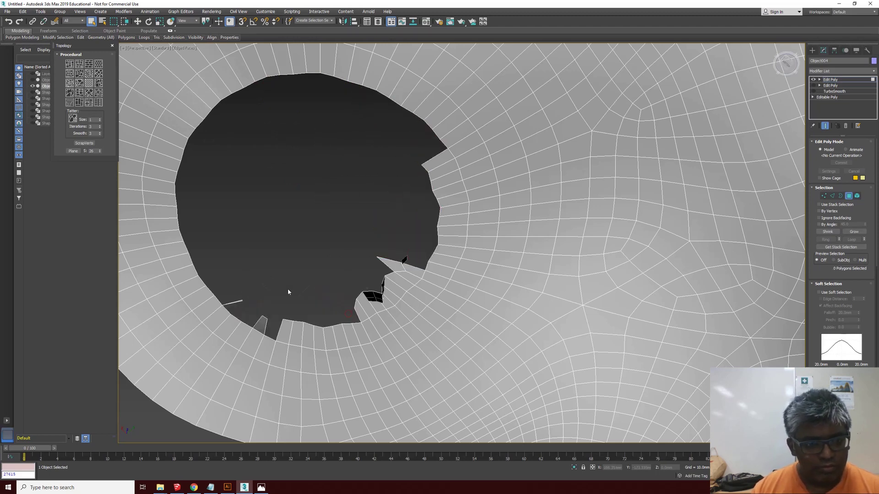
pyautogui.click(314, 334)
pyautogui.press('Delete')
pyautogui.click(260, 322)
pyautogui.press('Delete')
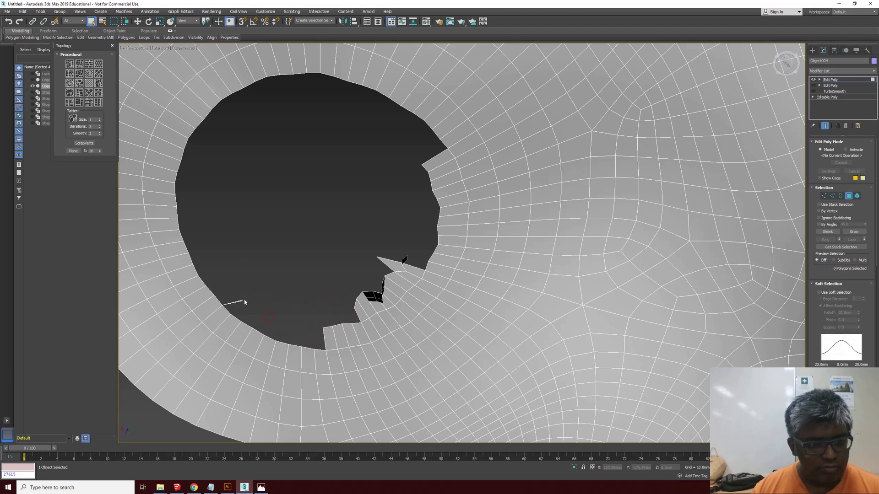
pyautogui.moveTo(368, 331); pyautogui.dragTo(324, 298)
# Delete the remaining lower-right stubs and jagged polygons to leave a clean round hole in the roof lobe.
pyautogui.press('Delete')
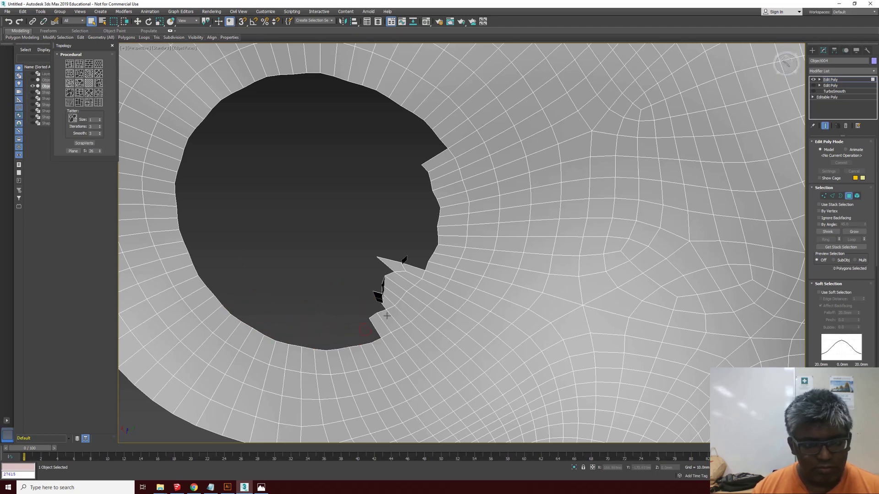
pyautogui.moveTo(387, 316); pyautogui.dragTo(358, 278)
pyautogui.press('Delete')
pyautogui.moveTo(419, 298); pyautogui.dragTo(395, 259)
pyautogui.press('Delete')
pyautogui.moveTo(439, 279); pyautogui.dragTo(391, 200)
pyautogui.press('Delete')
pyautogui.moveTo(407, 157); pyautogui.dragTo(407, 156)
pyautogui.press('Delete')
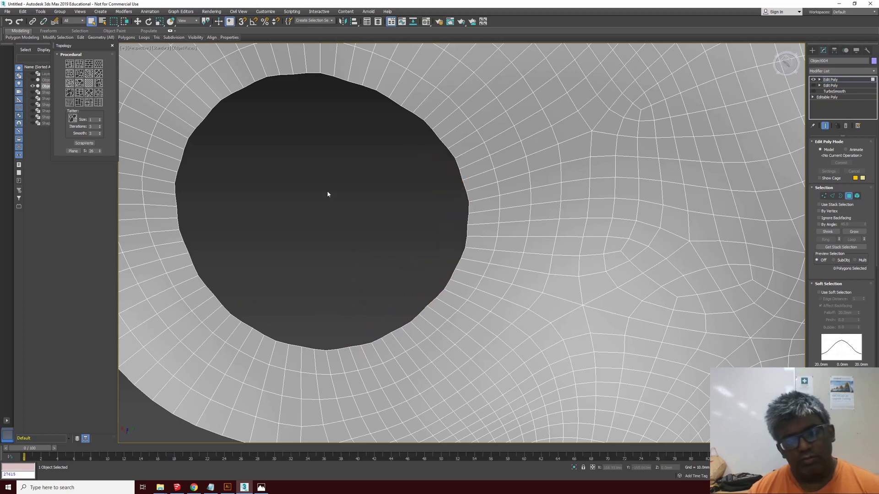
# Delete the polygons around the right-hand lobe's centre with a circular selection region, including the leftover slivers on the hole's edge.
pyautogui.scroll(-5, 409, 165)
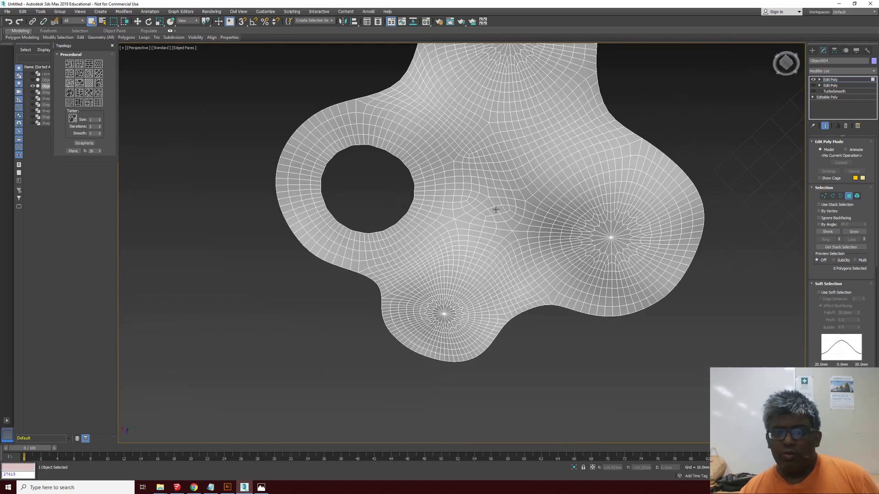
pyautogui.scroll(4, 658, 237)
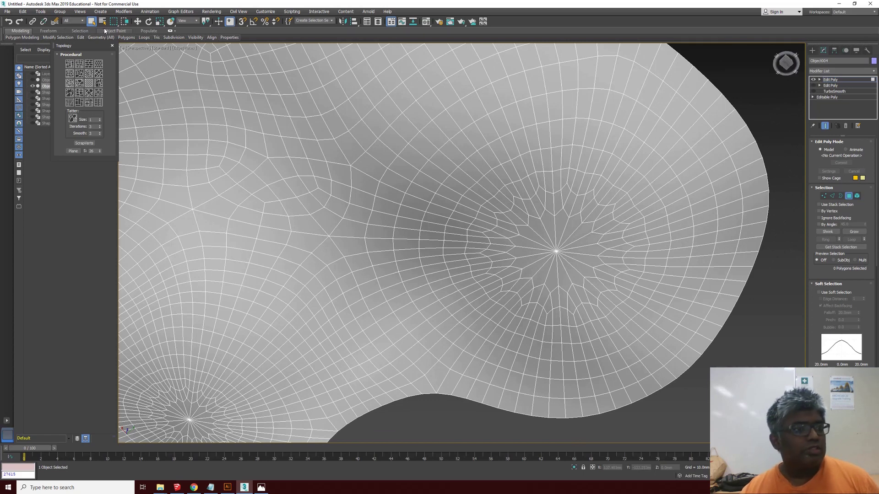
pyautogui.moveTo(114, 21); pyautogui.dragTo(113, 33)
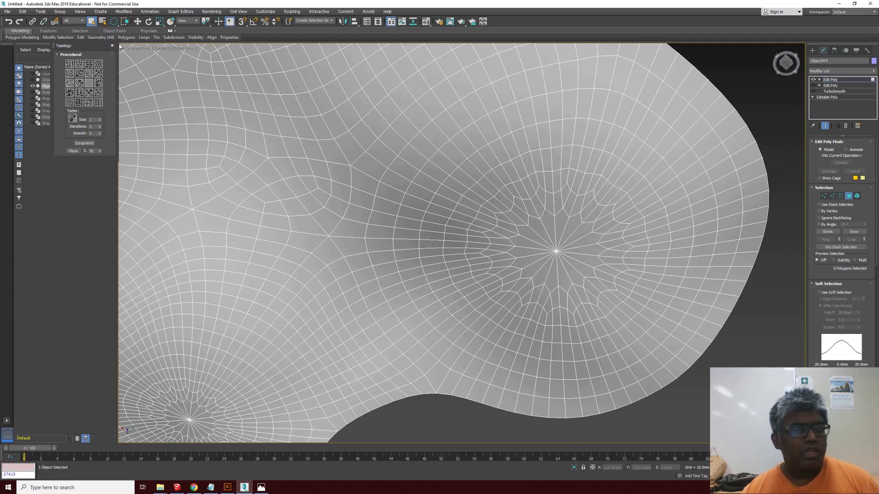
pyautogui.moveTo(552, 250); pyautogui.dragTo(626, 209)
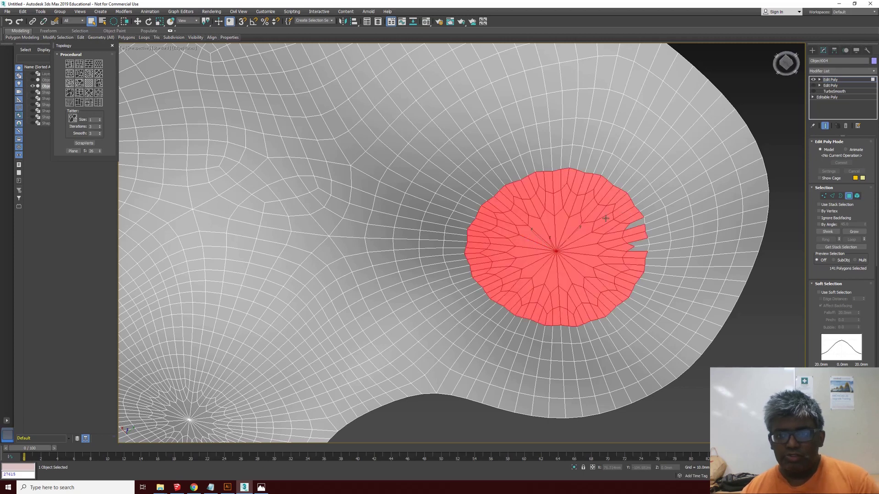
pyautogui.press('Delete')
pyautogui.moveTo(631, 253)
pyautogui.mouseDown()
pyautogui.moveTo(581, 208)
pyautogui.moveTo(624, 256)
pyautogui.mouseUp()
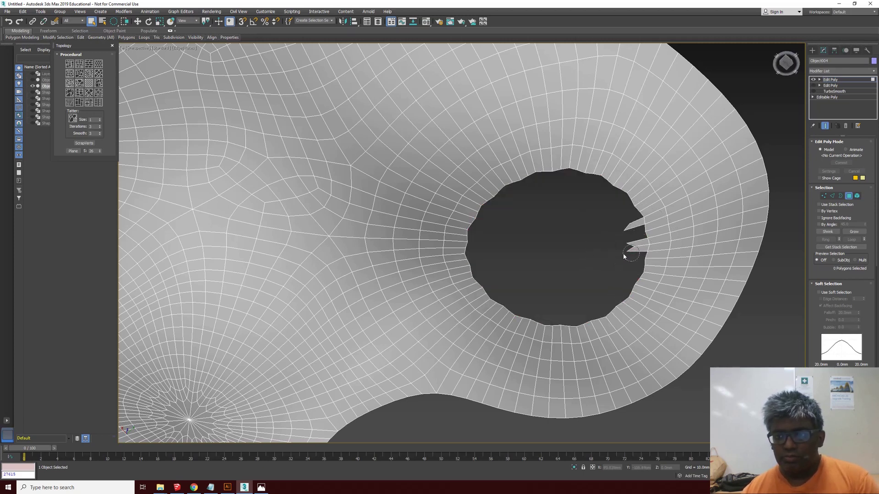
pyautogui.moveTo(612, 224); pyautogui.dragTo(612, 224)
pyautogui.press('Delete')
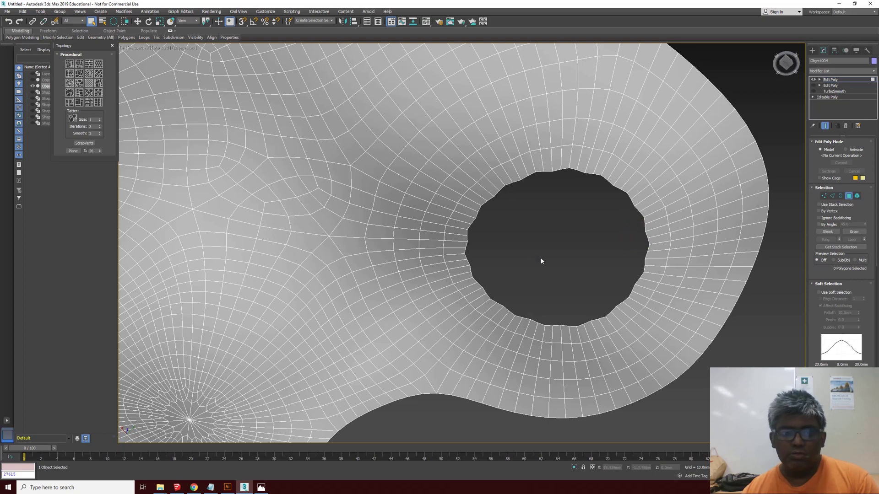
pyautogui.scroll(-4, 541, 260)
pyautogui.moveTo(322, 357); pyautogui.dragTo(367, 338)
pyautogui.scroll(2, 328, 349)
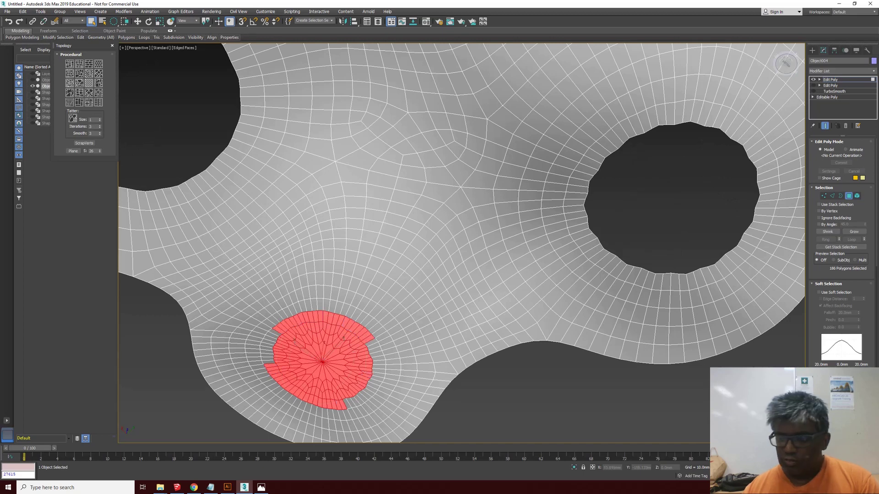
# Switch to the Bottom view and delete the circular patch of polygons around the lower-right lobe's centre.
pyautogui.click(133, 48)
pyautogui.click(166, 98)
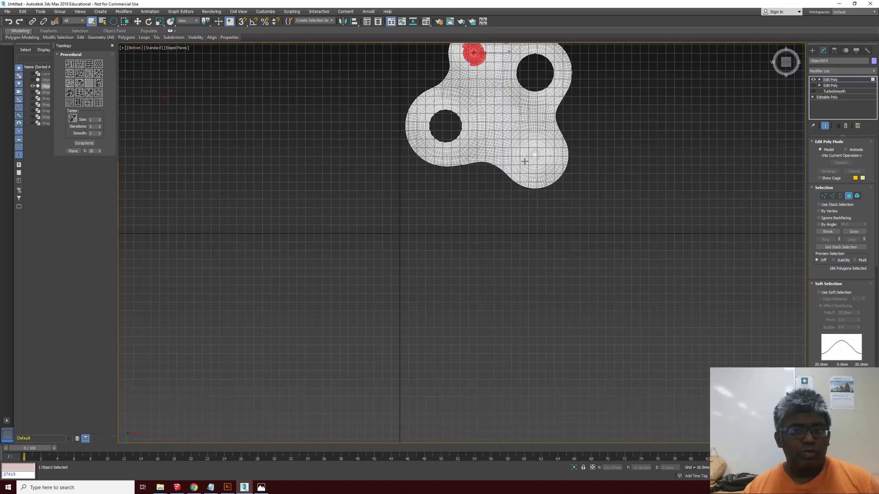
pyautogui.scroll(10, 525, 161)
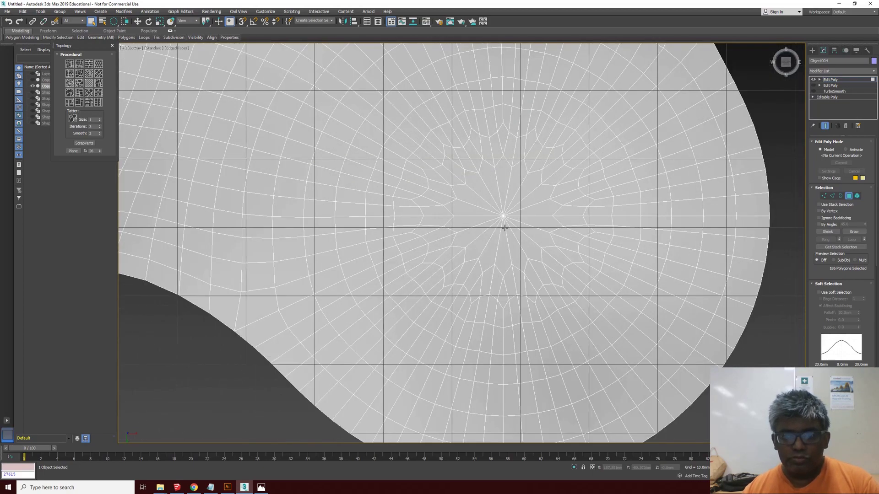
pyautogui.click(503, 216)
pyautogui.press('Delete')
pyautogui.scroll(-3, 517, 165)
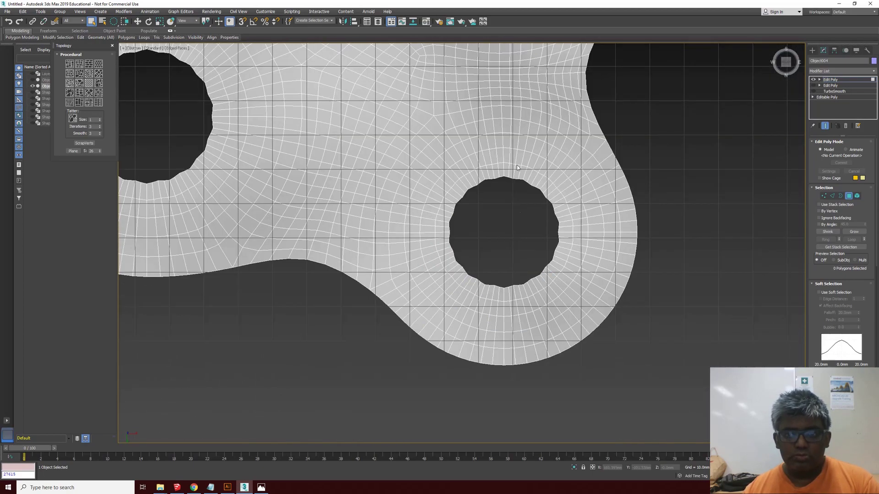
# Delete the circular patch of polygons around the centre of the smallest, upper-left lobe.
pyautogui.scroll(-5, 517, 165)
pyautogui.scroll(6, 379, 110)
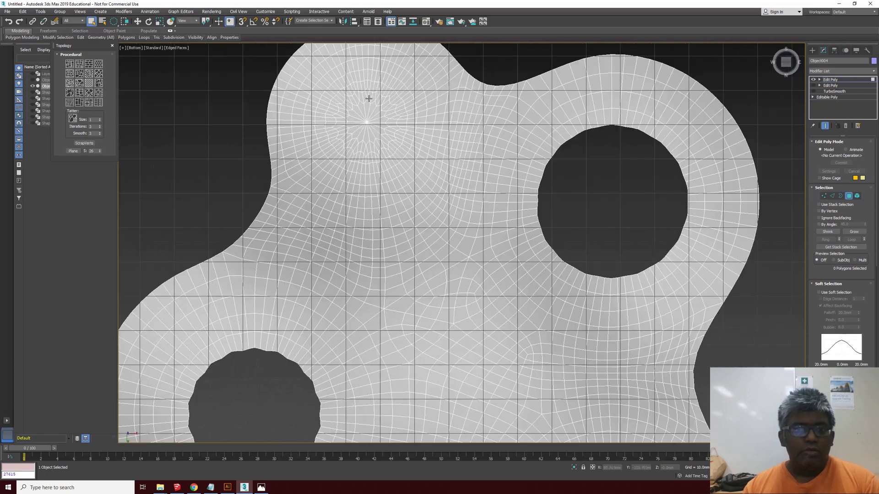
pyautogui.scroll(3, 369, 98)
pyautogui.moveTo(365, 143); pyautogui.dragTo(437, 130)
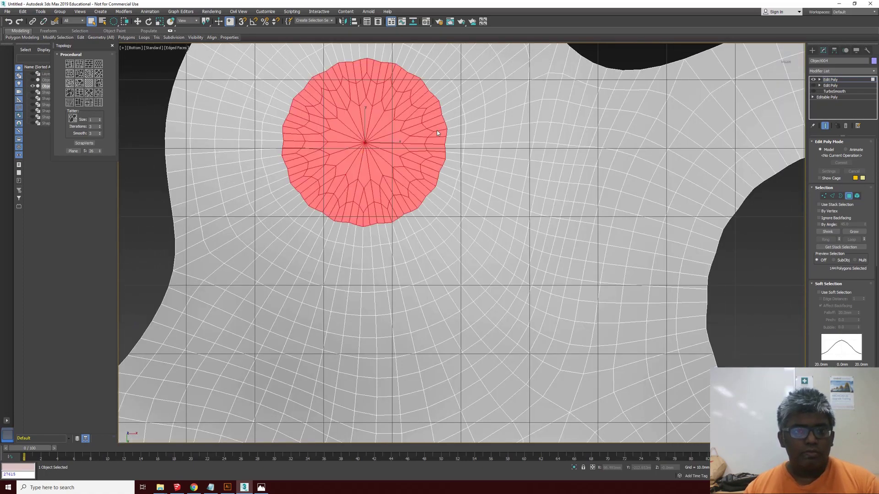
pyautogui.press('Delete')
pyautogui.scroll(-5, 373, 167)
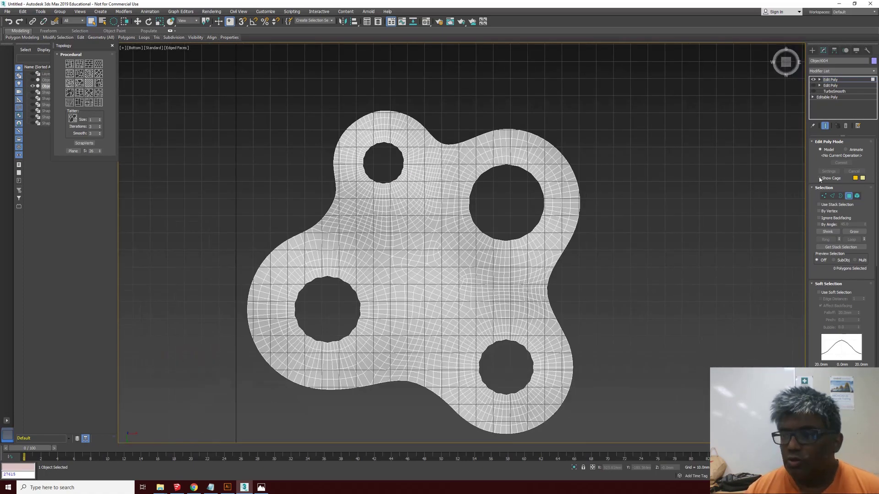
# Inset all roof polygons individually by 0.283 mm using By Polygon, and delete the inner faces to leave a lattice.
pyautogui.scroll(2, 481, 291)
pyautogui.hotkey('ctrl', 'a')
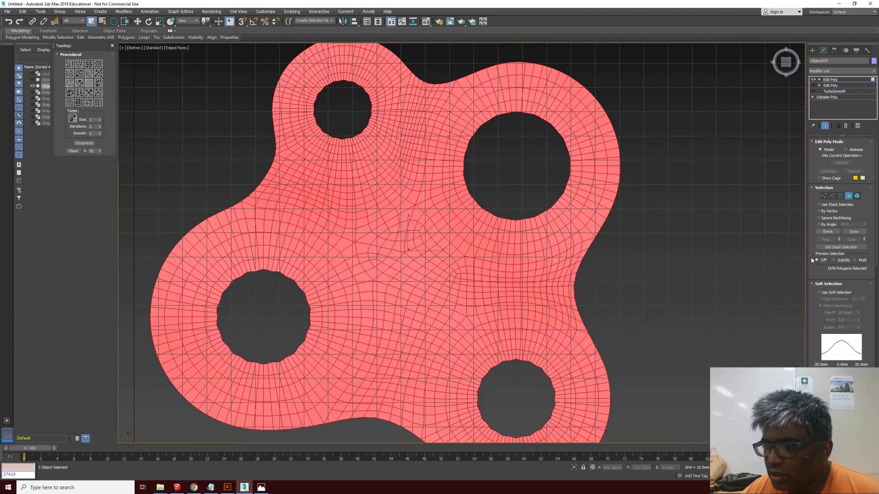
pyautogui.moveTo(825, 335); pyautogui.dragTo(828, 174)
pyautogui.click(864, 311)
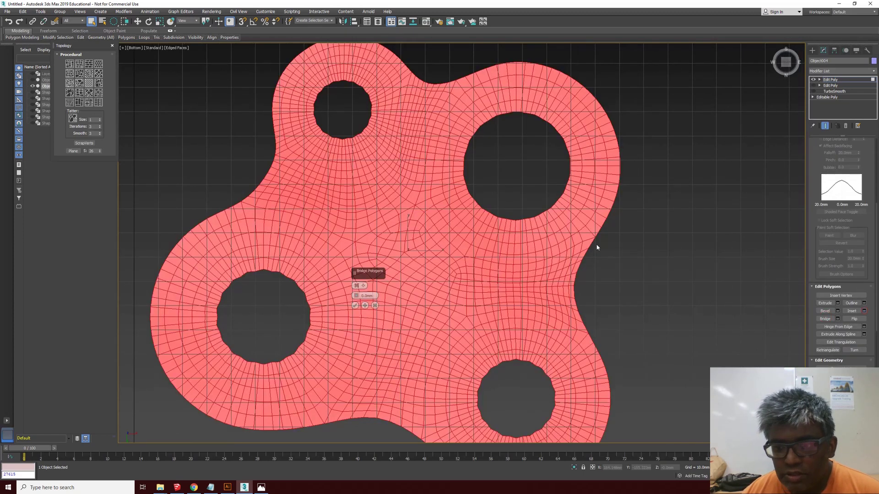
pyautogui.click(365, 288)
pyautogui.click(372, 300)
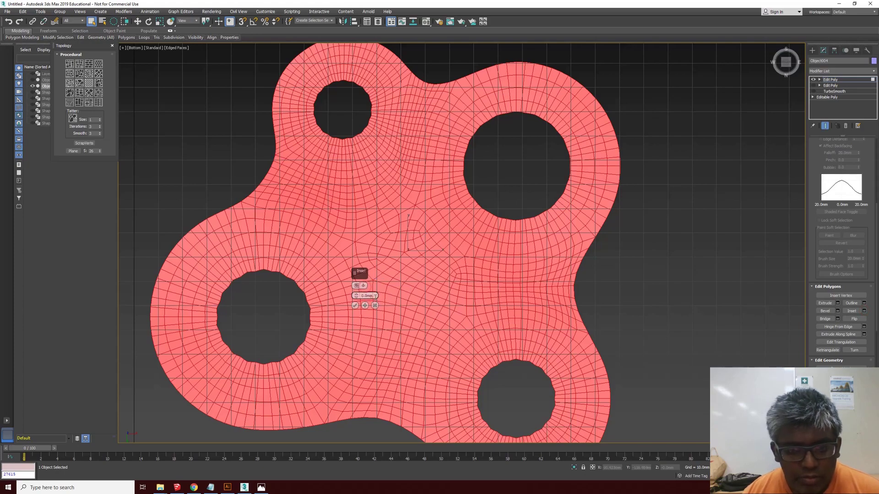
pyautogui.moveTo(358, 297); pyautogui.dragTo(357, 299)
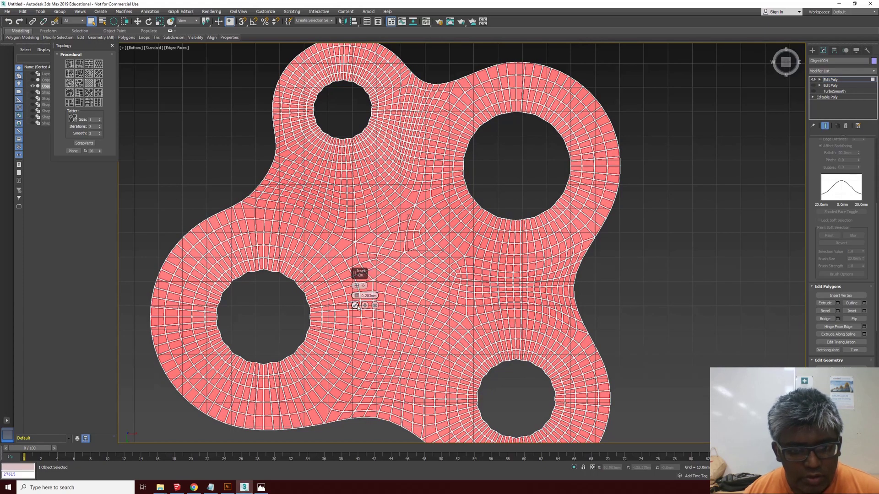
pyautogui.click(365, 305)
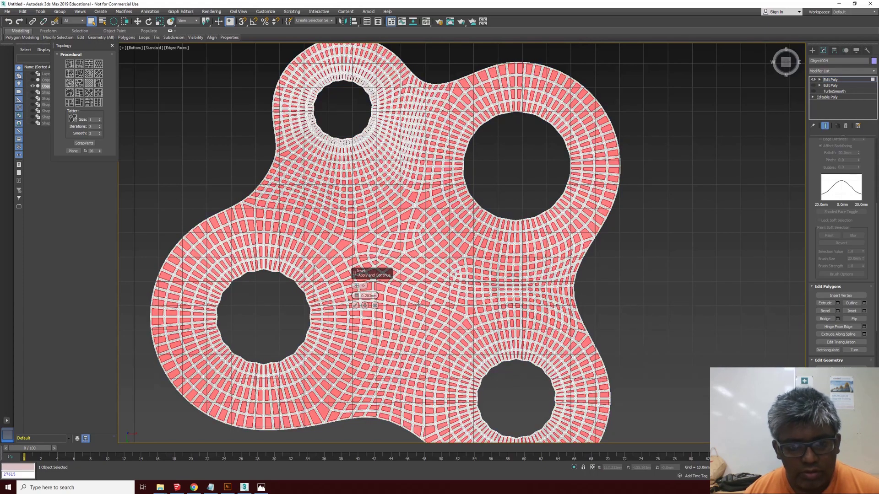
pyautogui.click(375, 305)
pyautogui.scroll(3, 404, 310)
pyautogui.press('Delete')
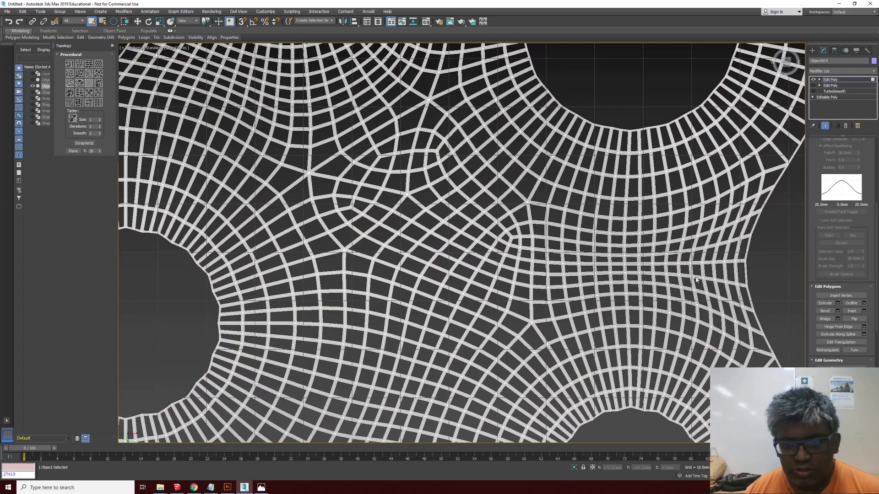
# Switch to a Perspective view of the roof lattice and add a Shell modifier with an outer amount of about 2.79 mm.
pyautogui.hotkey('ctrl', 'a')
pyautogui.hotkey('alt', 'w')
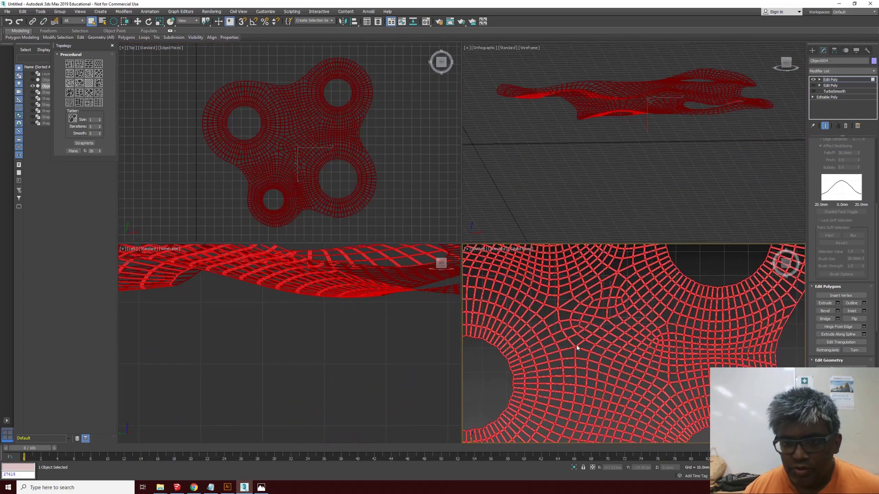
pyautogui.press('p')
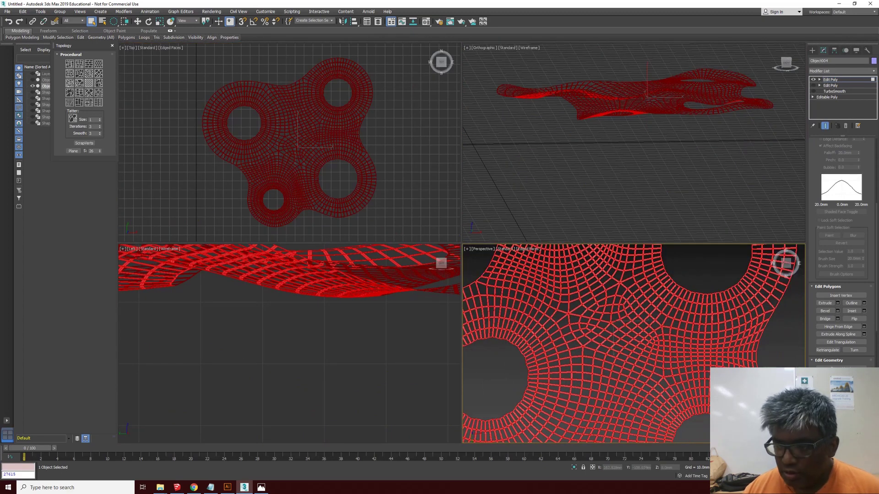
pyautogui.hotkey('alt', 'w')
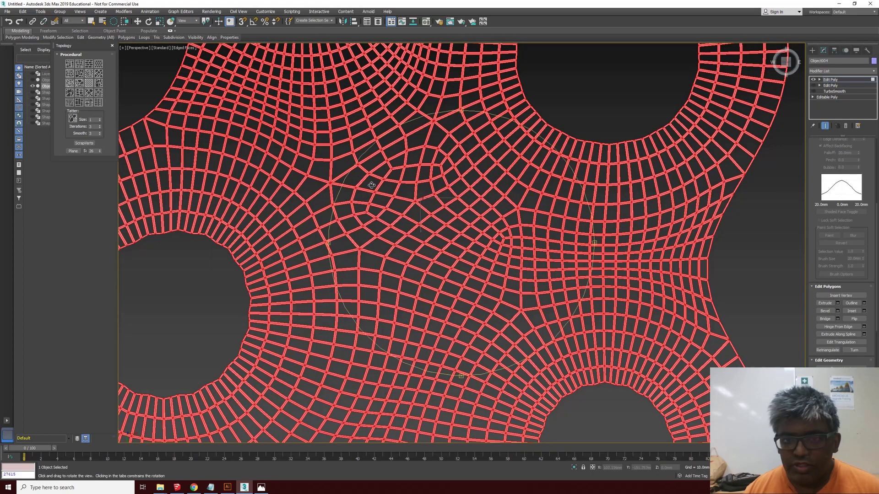
pyautogui.keyDown('alt'); pyautogui.moveTo(371, 186); pyautogui.dragTo(416, 260, button='middle'); pyautogui.keyUp('alt')
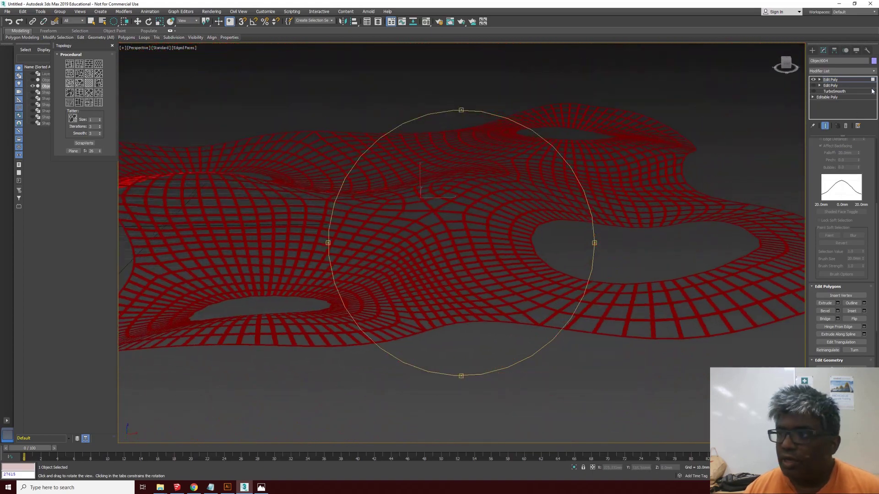
pyautogui.click(861, 71)
pyautogui.scroll(-10, 842, 229)
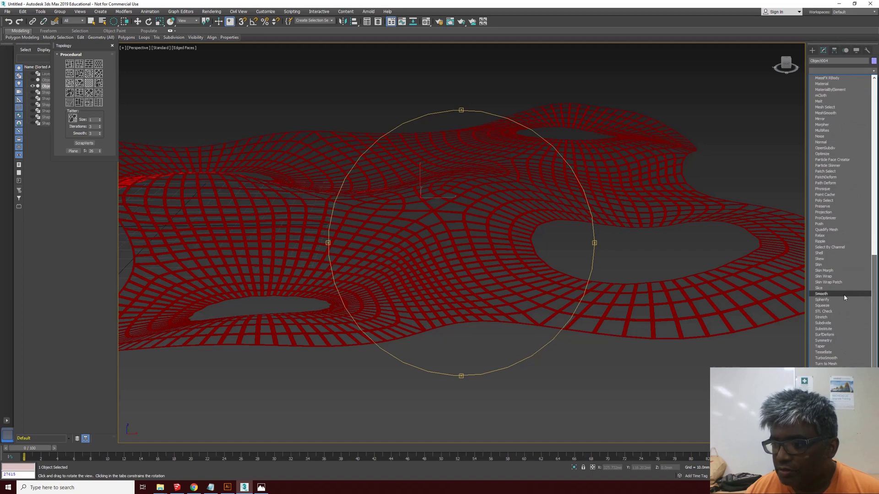
pyautogui.click(833, 253)
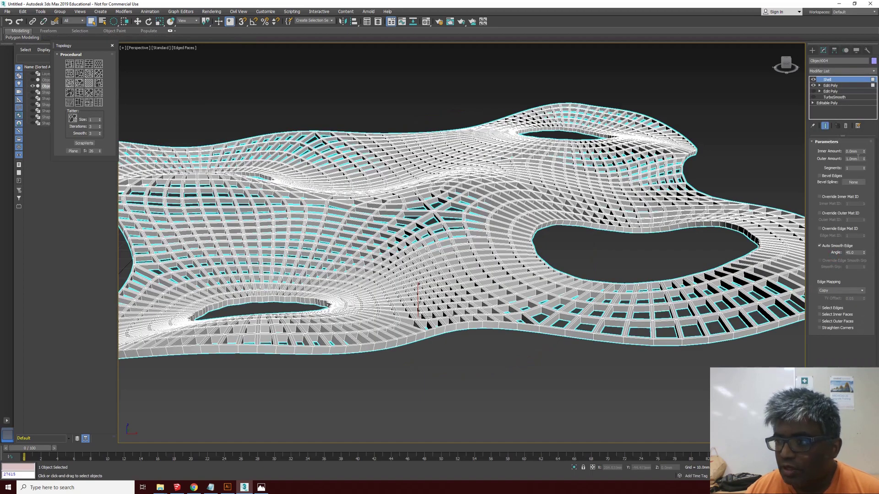
pyautogui.moveTo(865, 162); pyautogui.dragTo(856, 100)
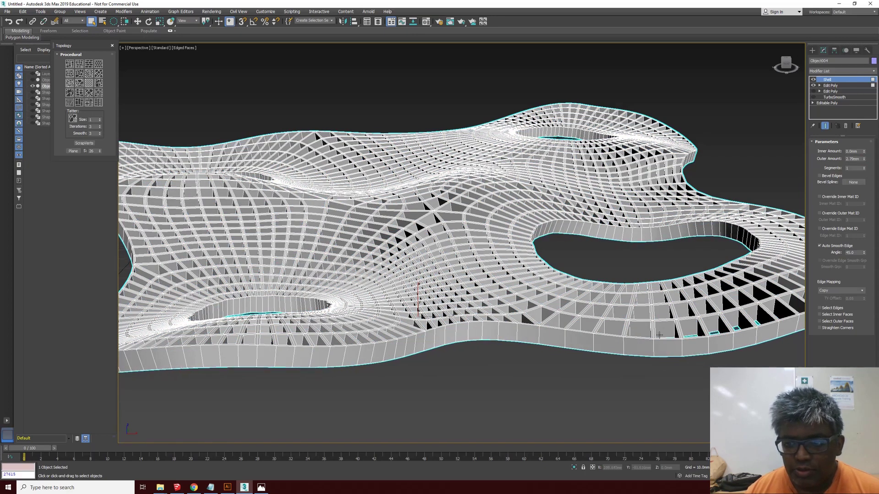
pyautogui.click(591, 360)
pyautogui.scroll(-4, 595, 366)
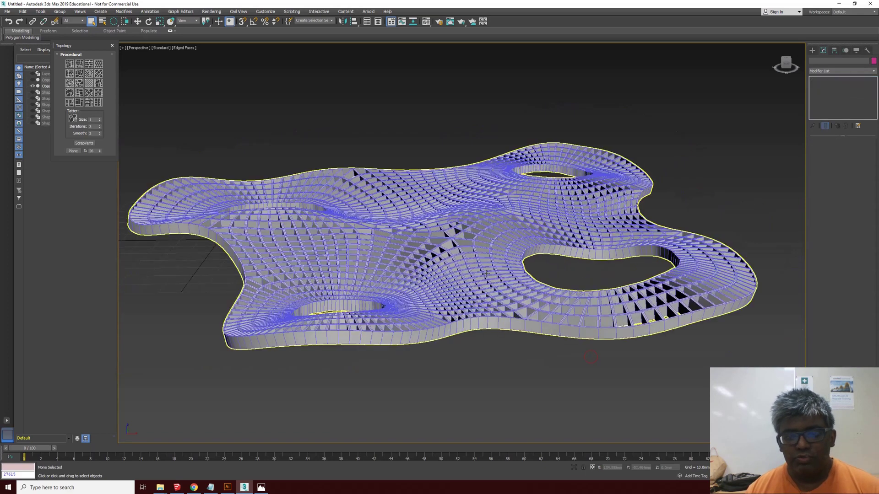
# Switch to the SketchUp model Roof1.skp, examine how the roof lattice meets the branching columns, and return to 3ds Max.
pyautogui.click(177, 488)
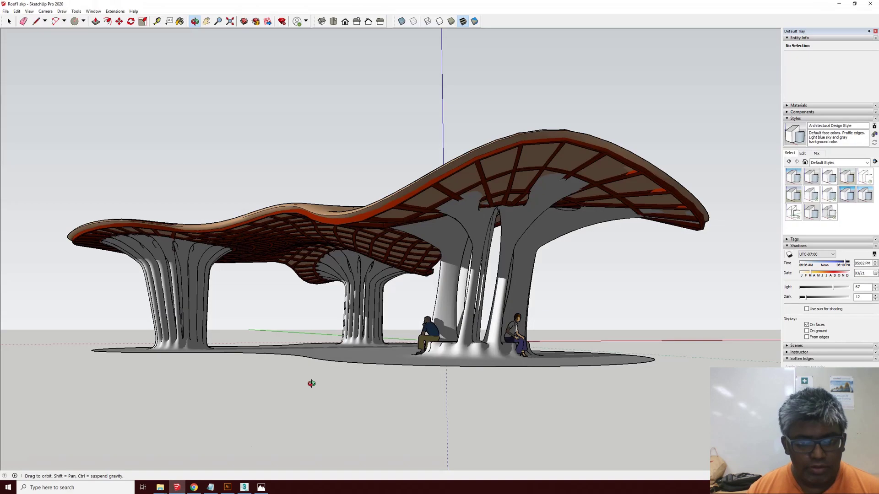
pyautogui.scroll(5, 380, 250)
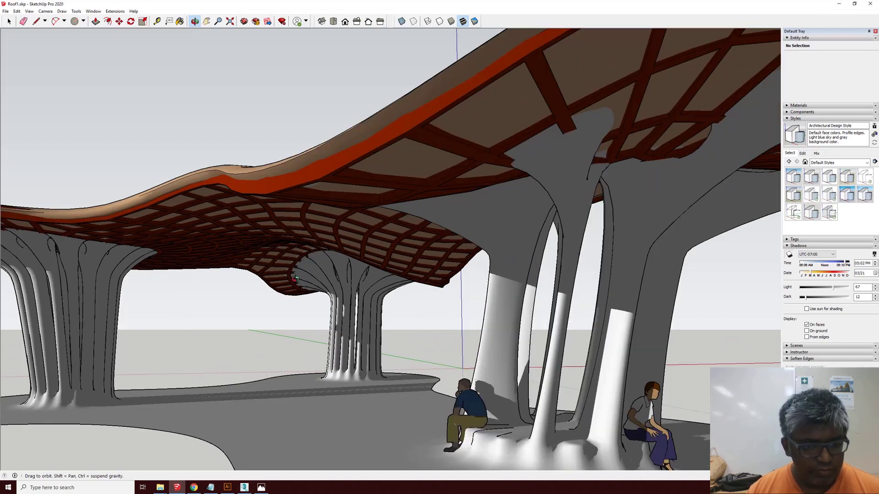
pyautogui.scroll(5, 369, 249)
pyautogui.scroll(-8, 369, 248)
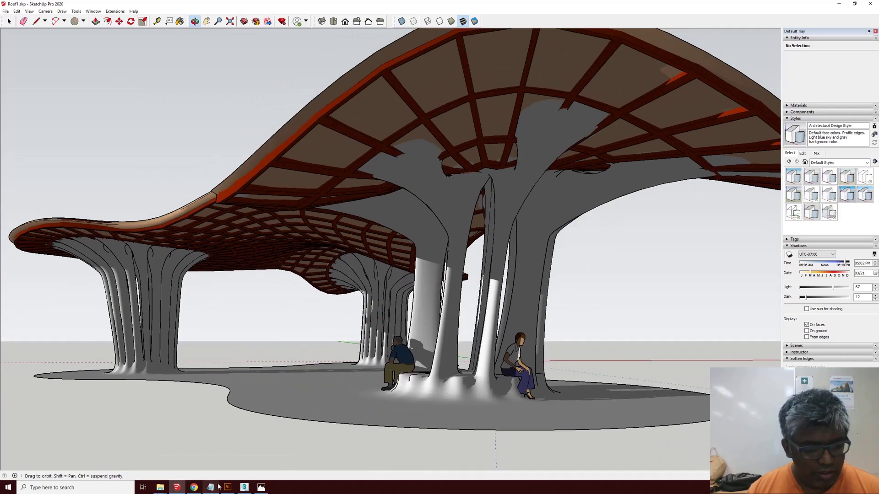
pyautogui.click(244, 487)
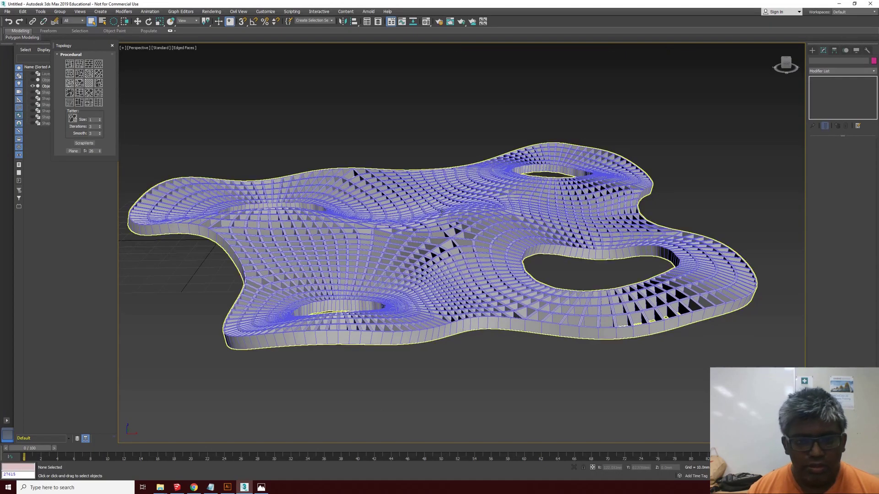
# Save the modified roof scene and open the recent file StudentWork2.max.
pyautogui.click(620, 233)
pyautogui.click(222, 70)
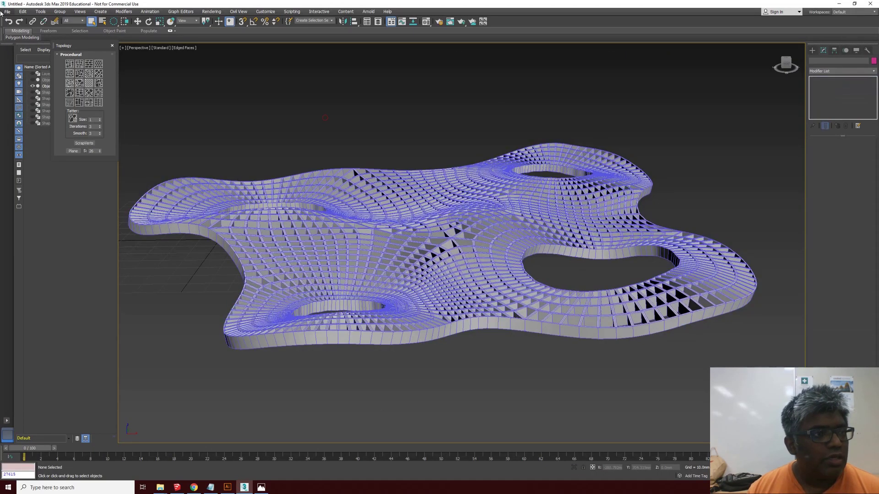
pyautogui.click(4, 14)
pyautogui.moveTo(36, 51)
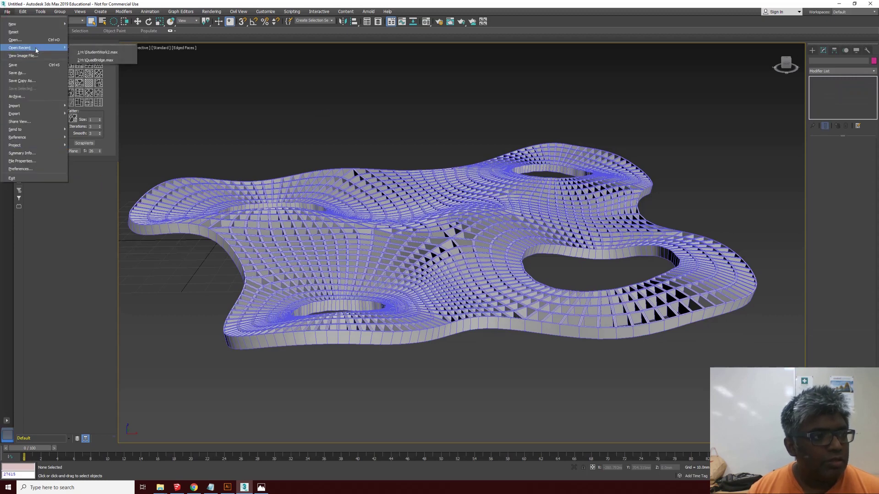
pyautogui.click(101, 54)
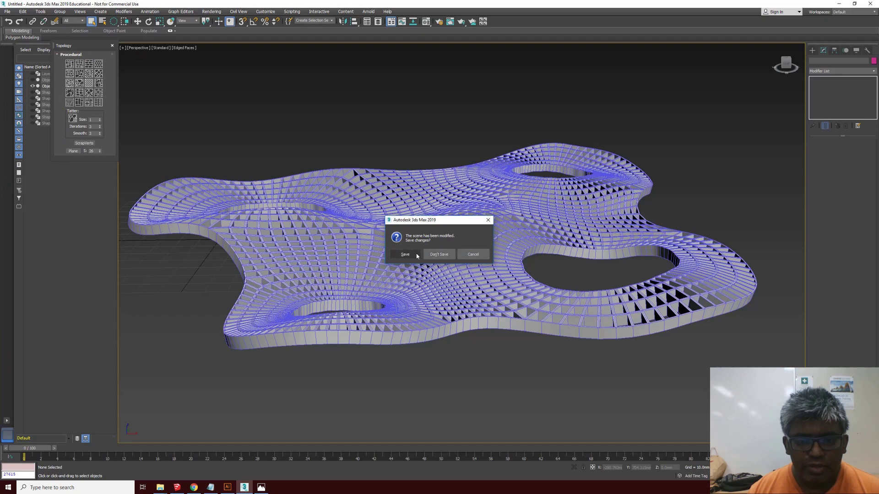
pyautogui.click(439, 254)
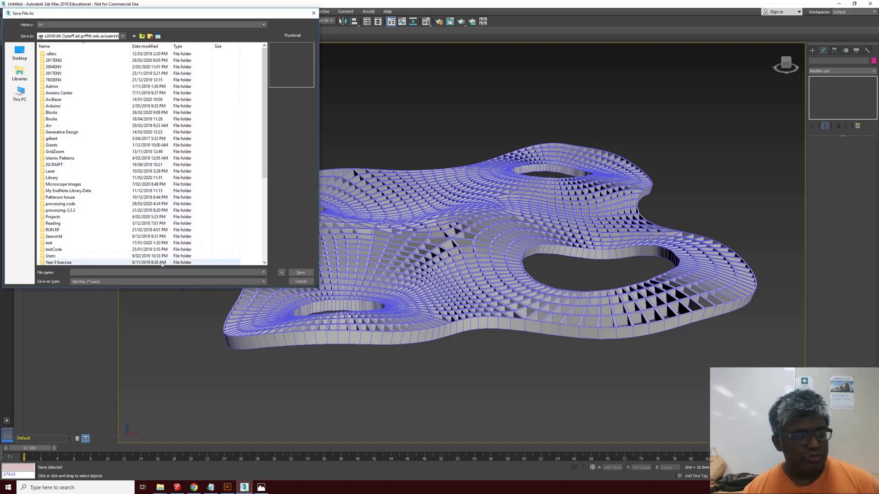
pyautogui.write('Student')
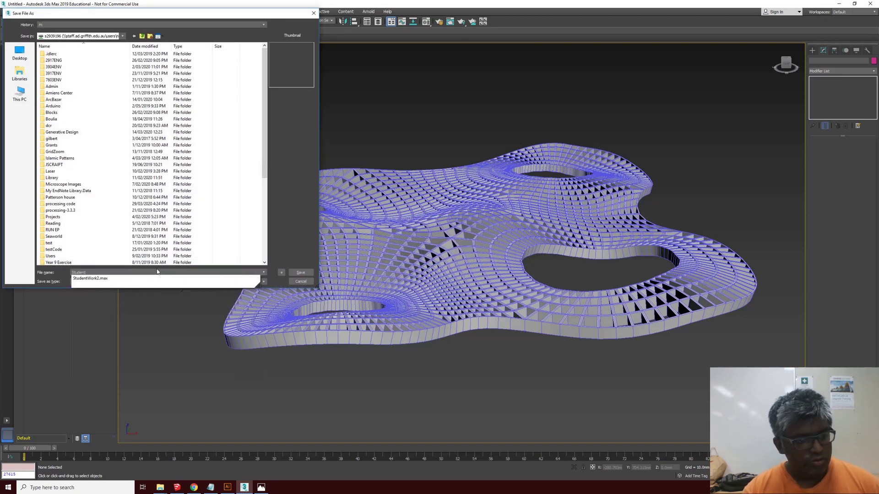
pyautogui.write('Work2')
pyautogui.press('Return')
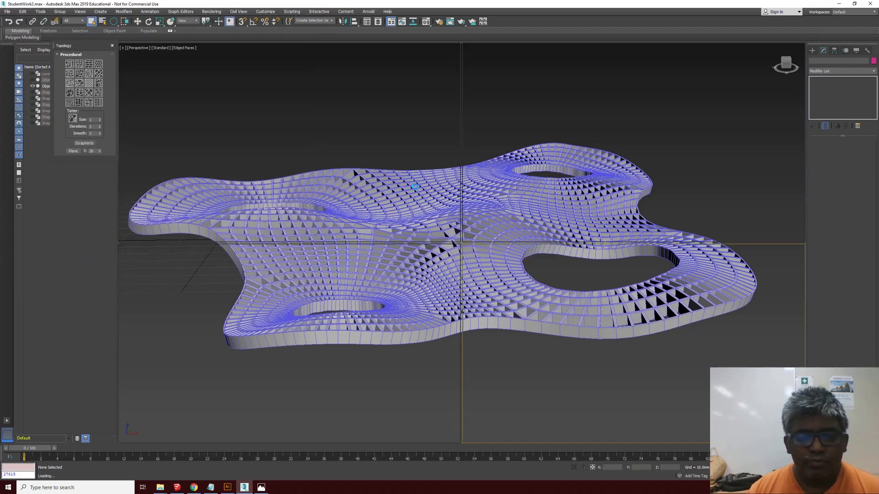
pyautogui.click(475, 267)
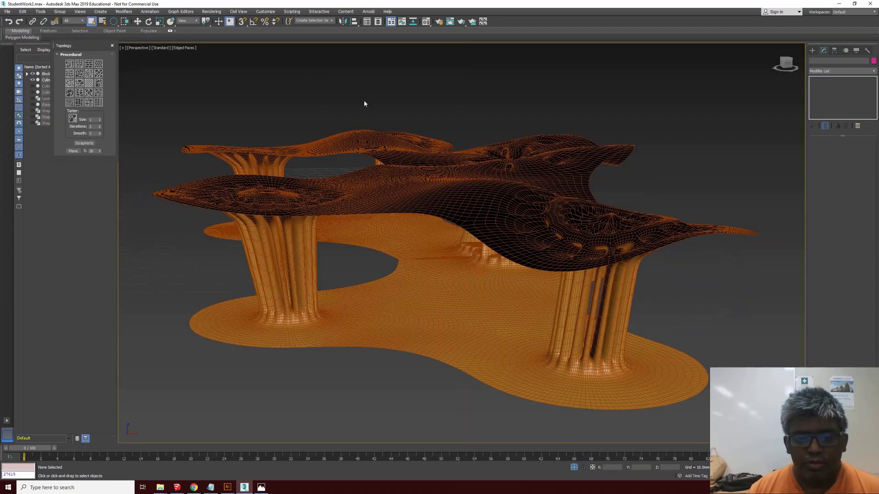
# Select the canopy model and turn off the display of its uppermost TurboSmooth modifier.
pyautogui.click(496, 181)
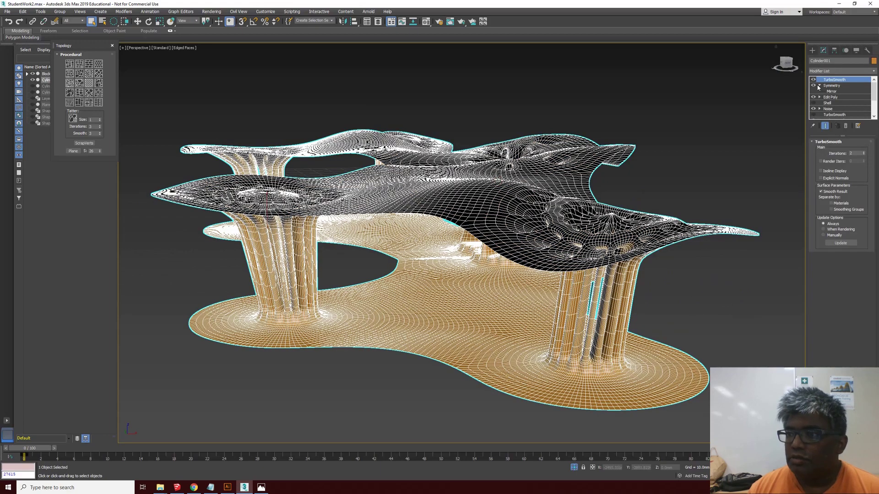
pyautogui.click(814, 80)
pyautogui.scroll(-3, 450, 212)
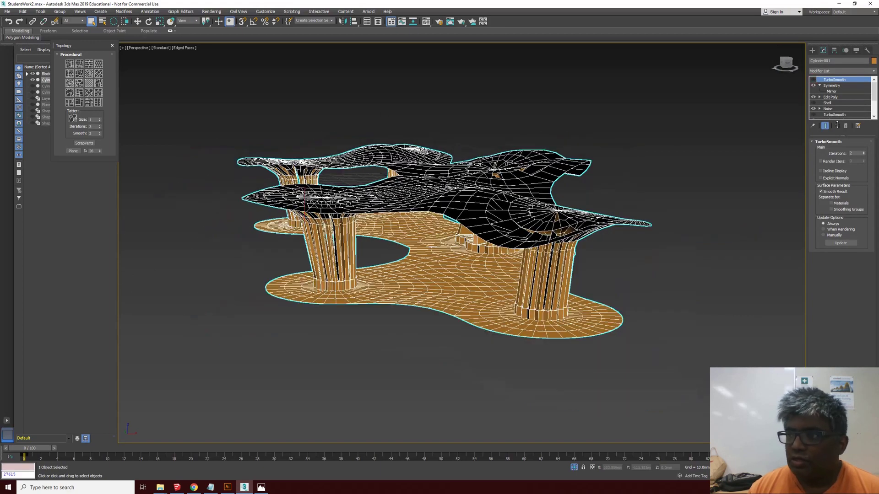
# Move and rotate the Symmetry modifier's mirror plane to rearrange the mirrored half of the canopy.
pyautogui.click(831, 85)
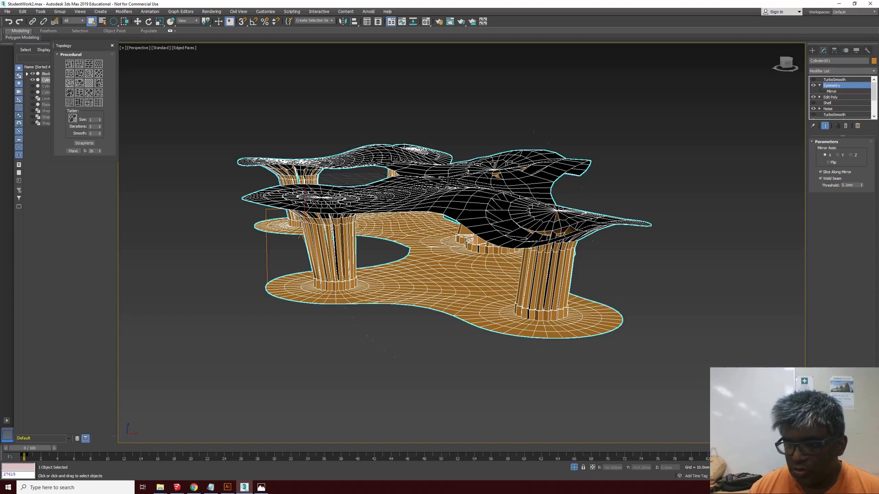
pyautogui.keyDown('alt'); pyautogui.moveTo(409, 237); pyautogui.dragTo(424, 259, button='middle'); pyautogui.keyUp('alt')
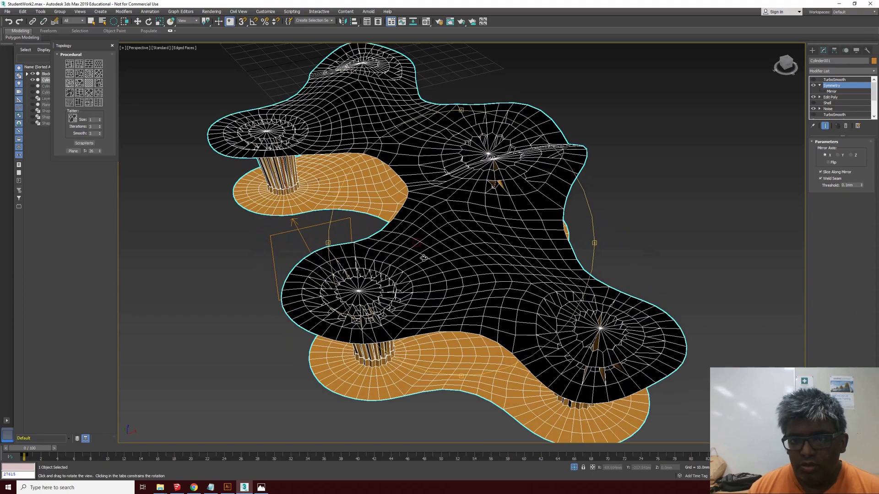
pyautogui.click(832, 91)
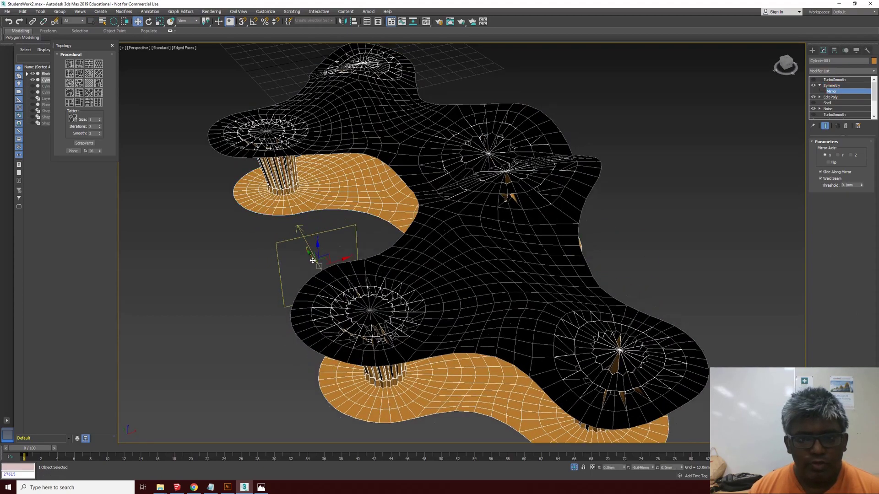
pyautogui.moveTo(305, 251); pyautogui.dragTo(334, 279)
pyautogui.moveTo(313, 227); pyautogui.dragTo(308, 220)
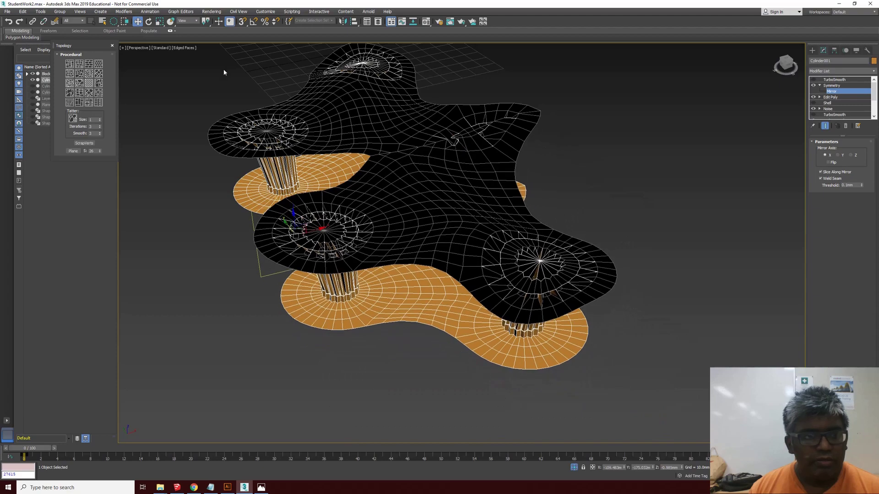
pyautogui.click(149, 21)
pyautogui.moveTo(286, 249); pyautogui.dragTo(340, 245)
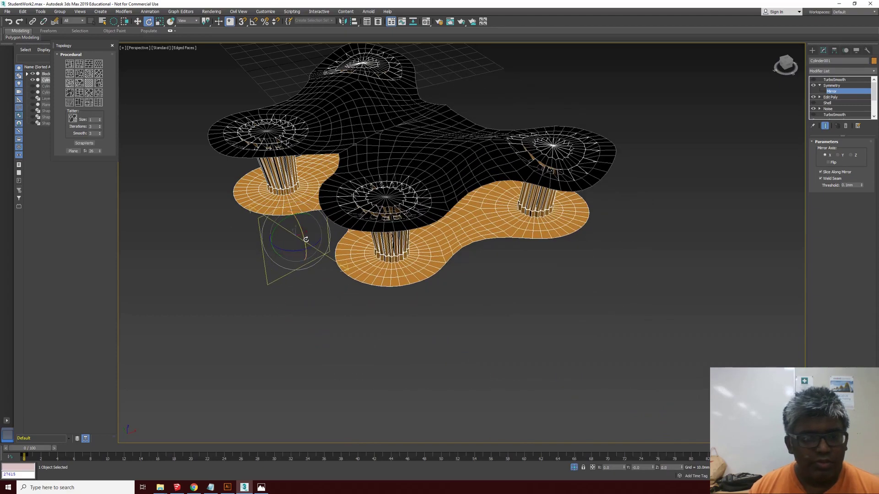
# Add a second Symmetry modifier above the existing one, mirroring the whole canopy along the X axis.
pyautogui.click(844, 86)
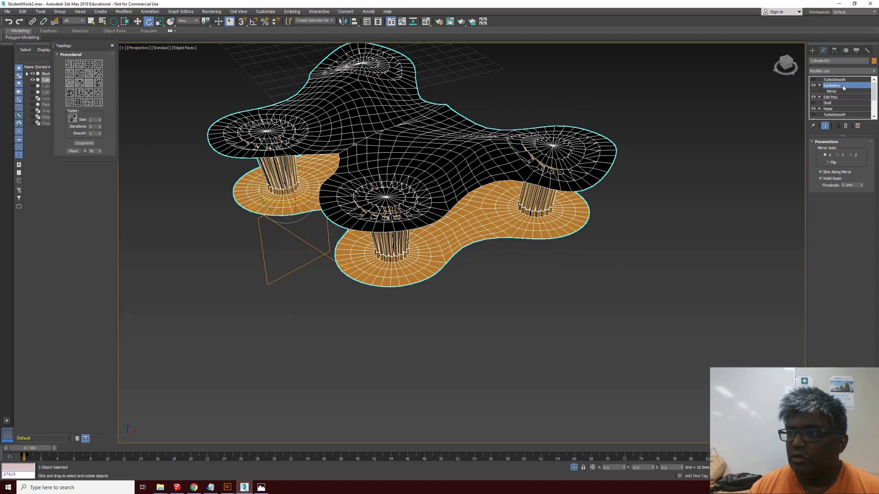
pyautogui.click(843, 91)
pyautogui.click(874, 71)
pyautogui.click(877, 93)
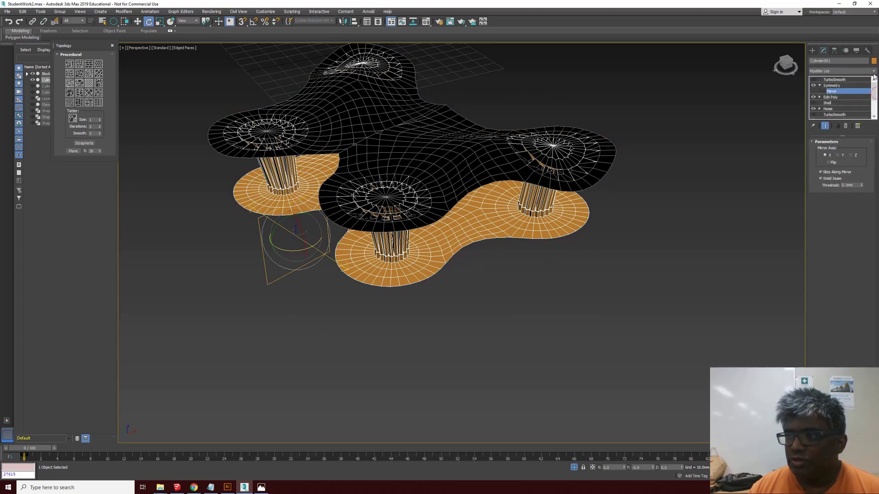
pyautogui.click(874, 73)
pyautogui.scroll(-2, 842, 219)
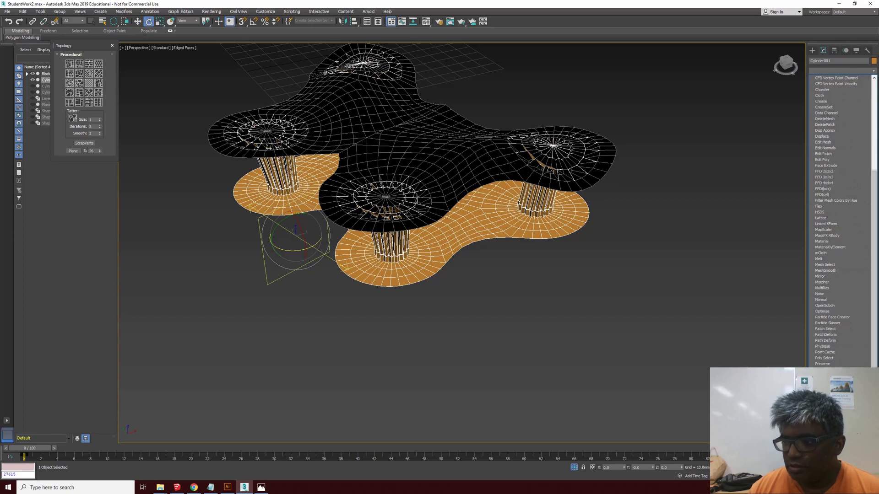
pyautogui.scroll(-1, 842, 220)
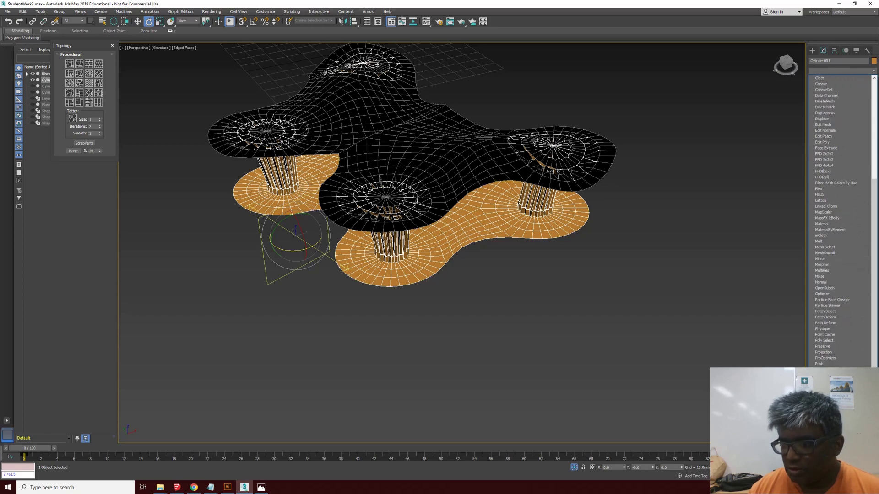
pyautogui.scroll(-2, 842, 220)
pyautogui.click(826, 446)
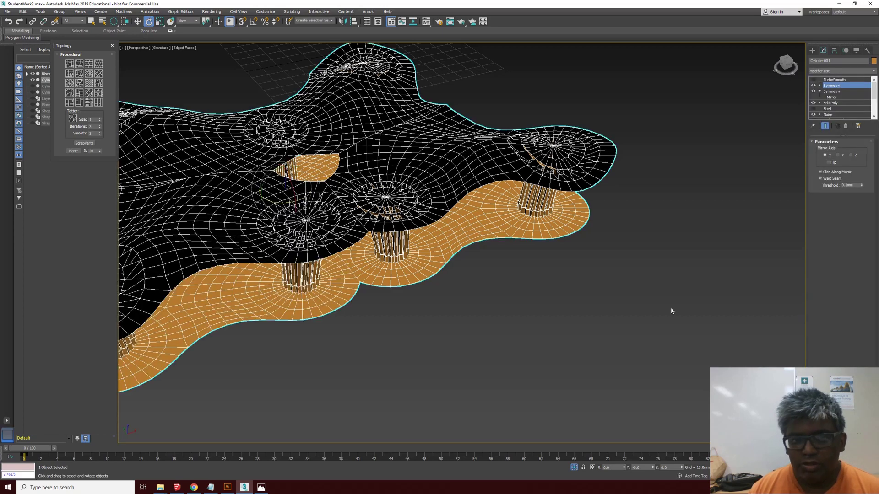
pyautogui.scroll(-3, 617, 169)
pyautogui.scroll(3, 294, 163)
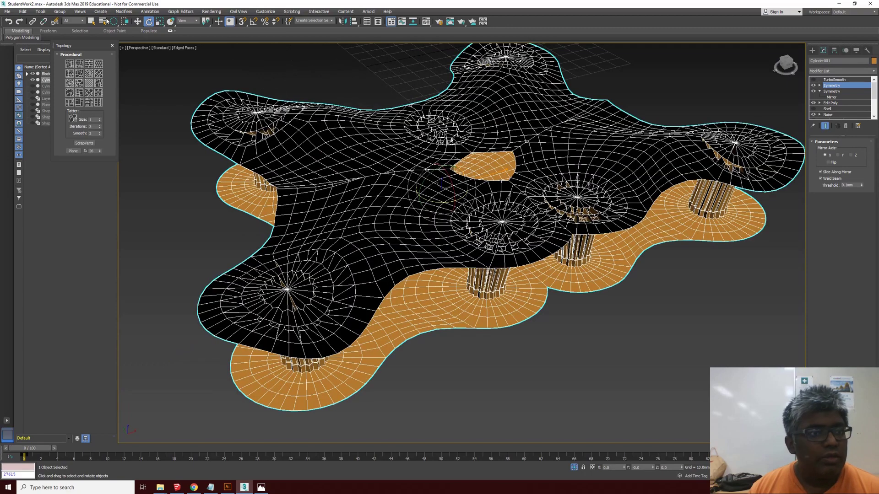